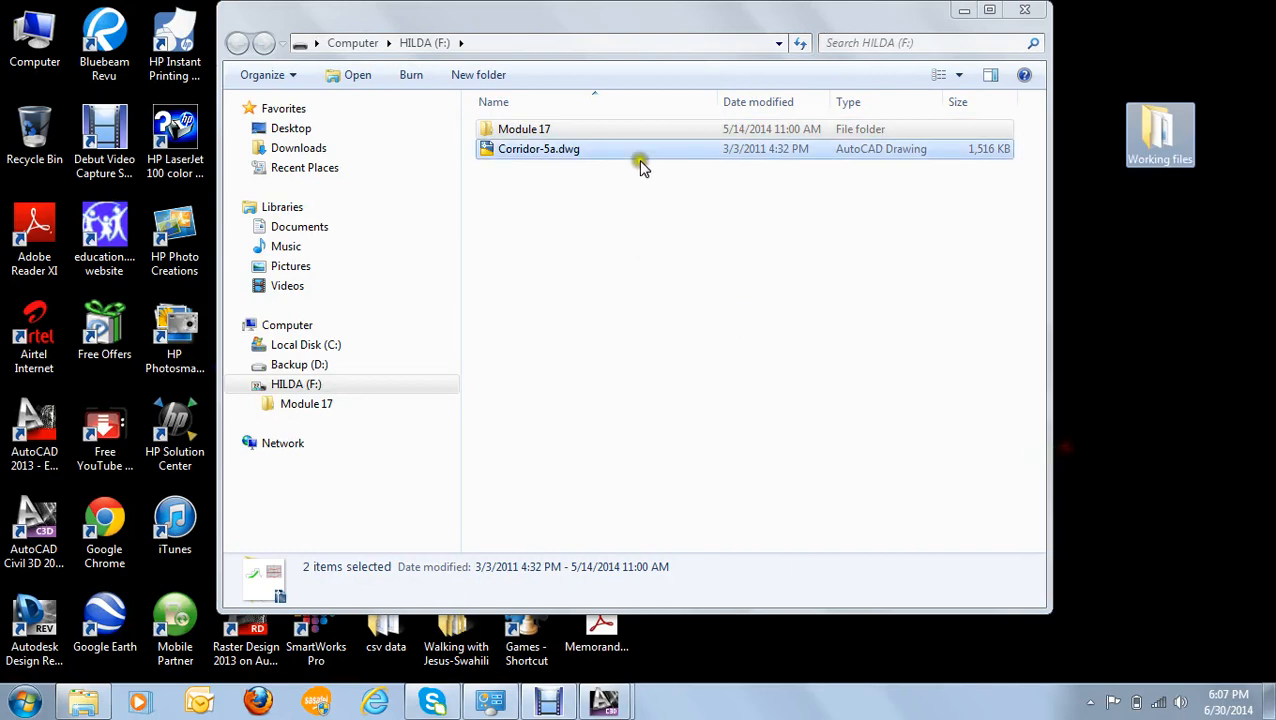
- Minimize the file browser window and switch to AutoCAD Civil 3D with Corridor.dwg, maximizing its window
{"action": "left_click", "coordinate": [964, 11]}
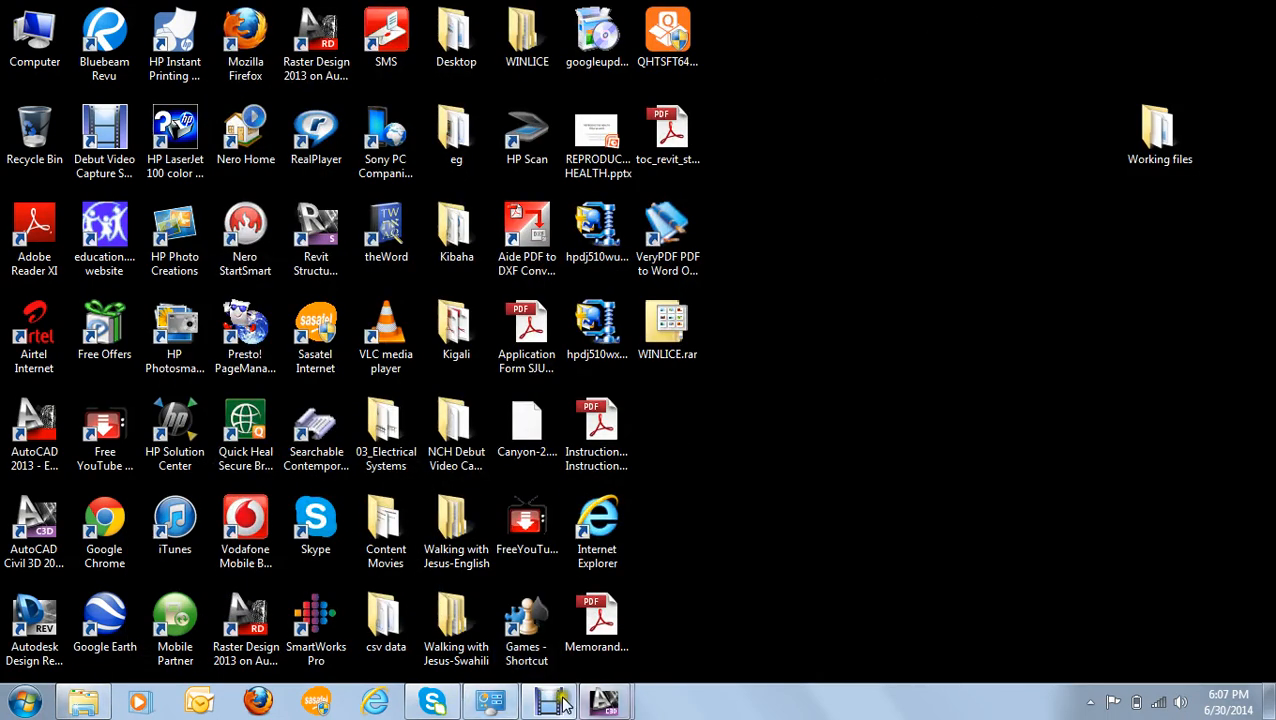
{"action": "mouse_move", "coordinate": [604, 703]}
{"action": "left_click", "coordinate": [684, 640]}
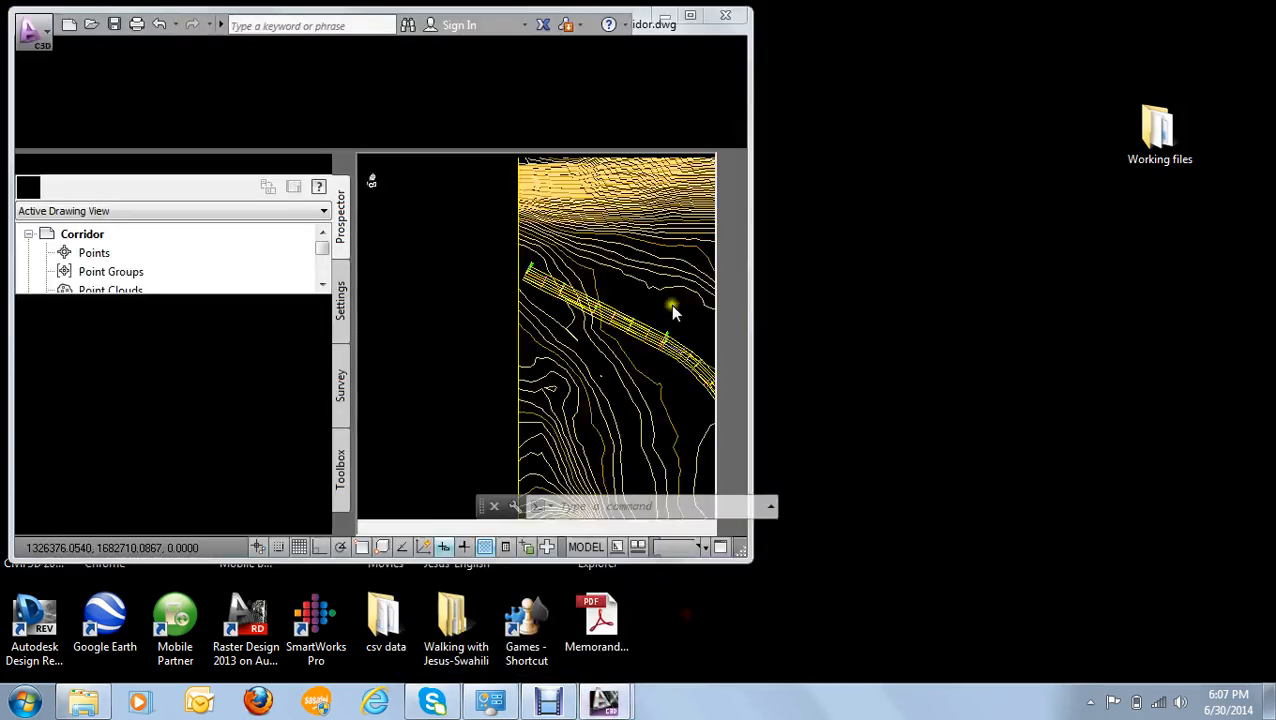
{"action": "left_click", "coordinate": [695, 17]}
- Examine the existing surface and the road corridor on it, from the northwest end through the first curve
{"action": "scroll", "coordinate": [722, 295], "scroll_direction": "down", "scroll_amount": 3}
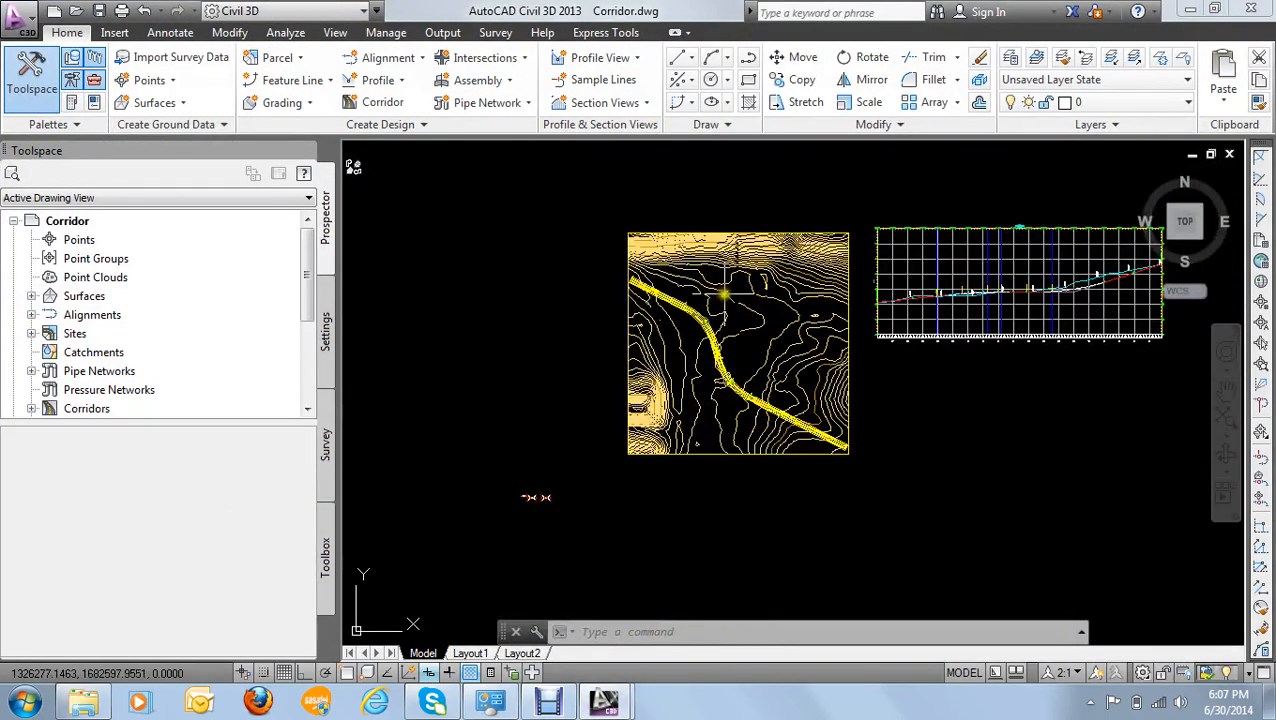
{"action": "middle_click_drag", "start_coordinate": [722, 295], "coordinate": [655, 285]}
{"action": "scroll", "coordinate": [653, 283], "scroll_direction": "up", "scroll_amount": 2}
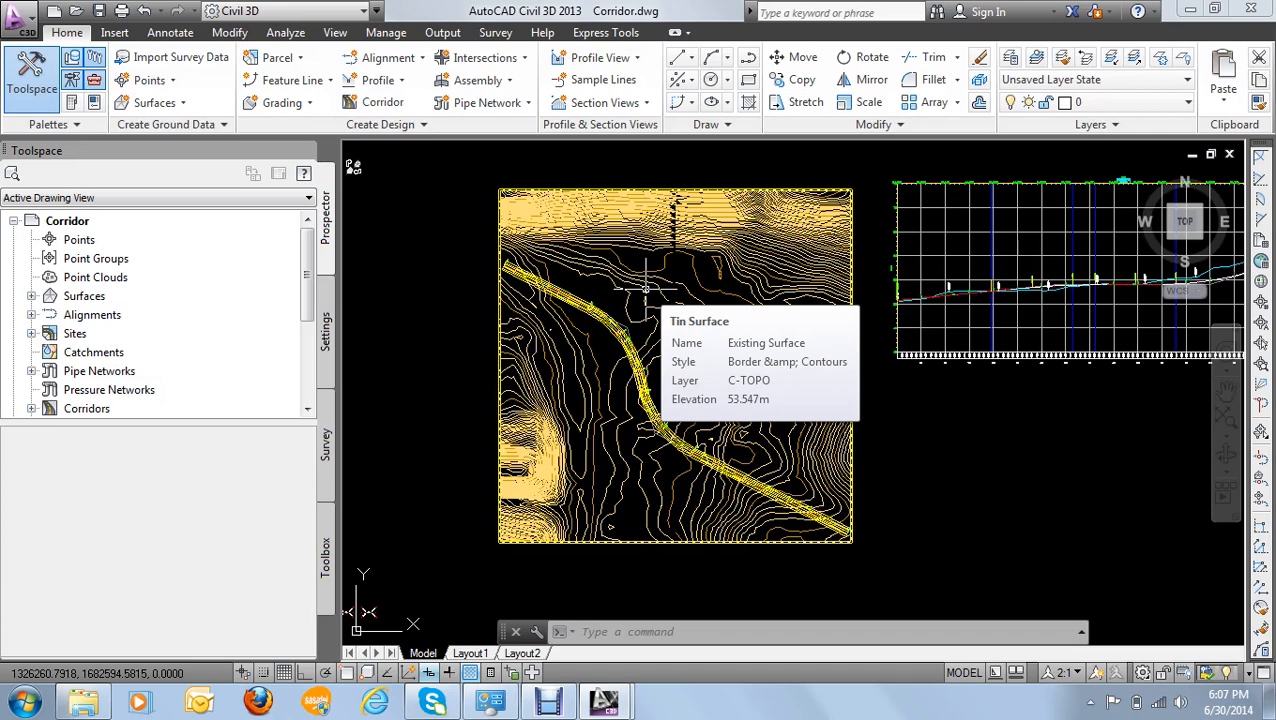
{"action": "scroll", "coordinate": [570, 290], "scroll_direction": "up", "scroll_amount": 3}
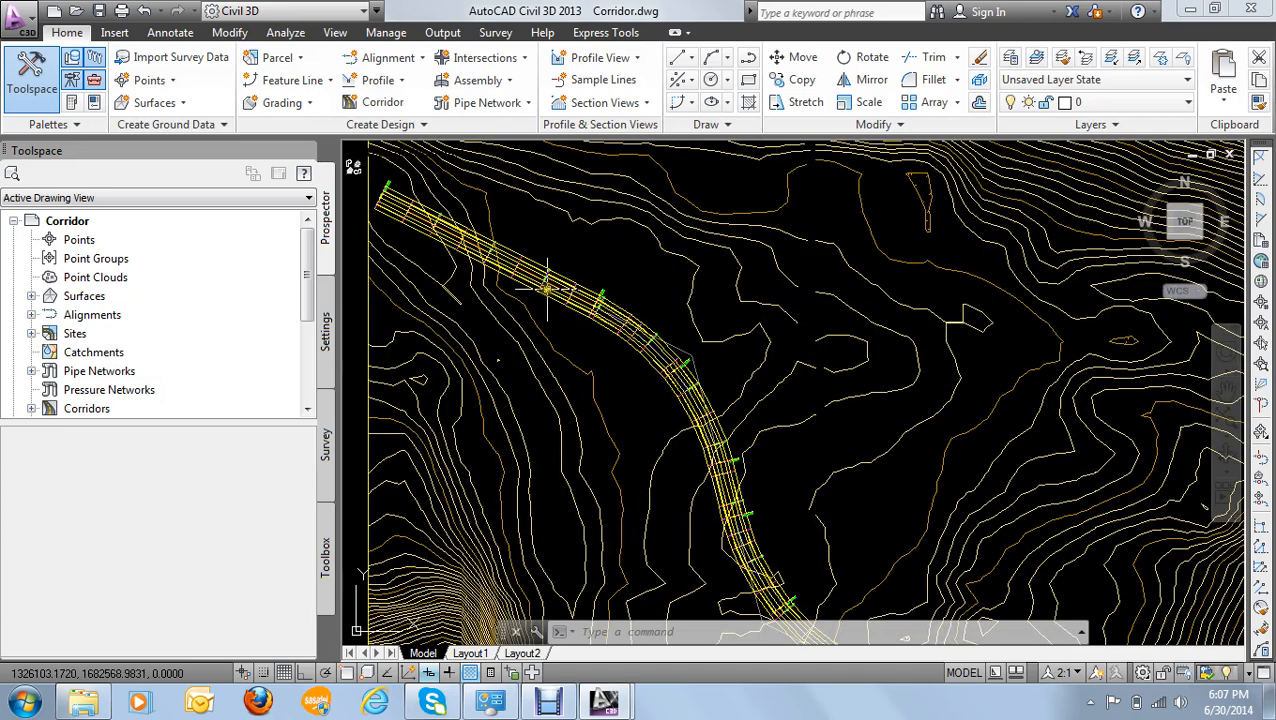
{"action": "mouse_move", "coordinate": [547, 288]}
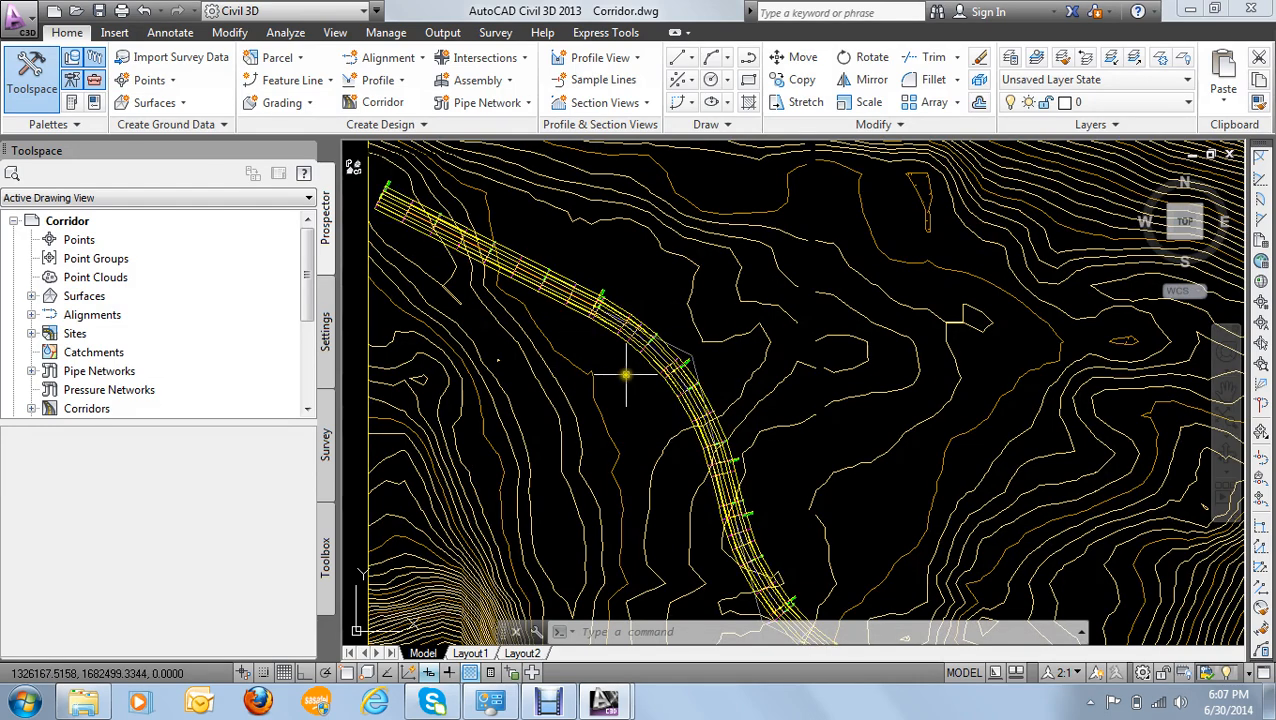
{"action": "mouse_move", "coordinate": [626, 374]}
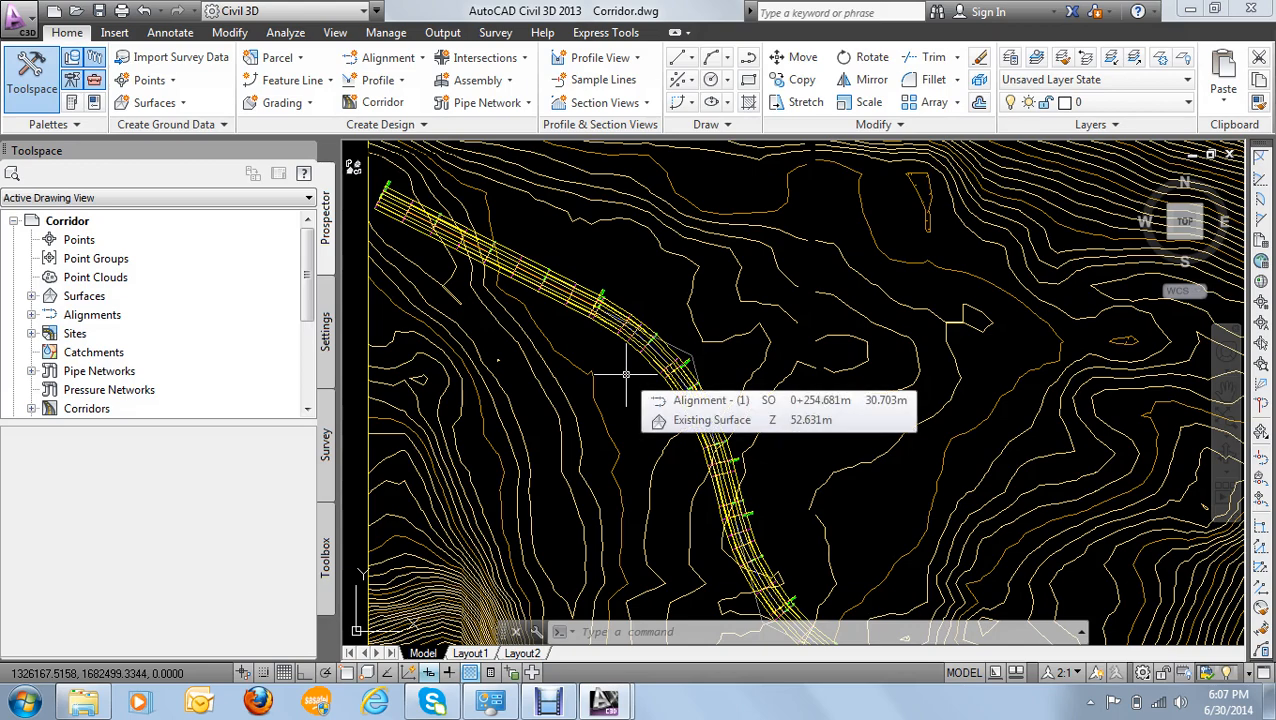
{"action": "scroll", "coordinate": [619, 386], "scroll_direction": "down", "scroll_amount": 2}
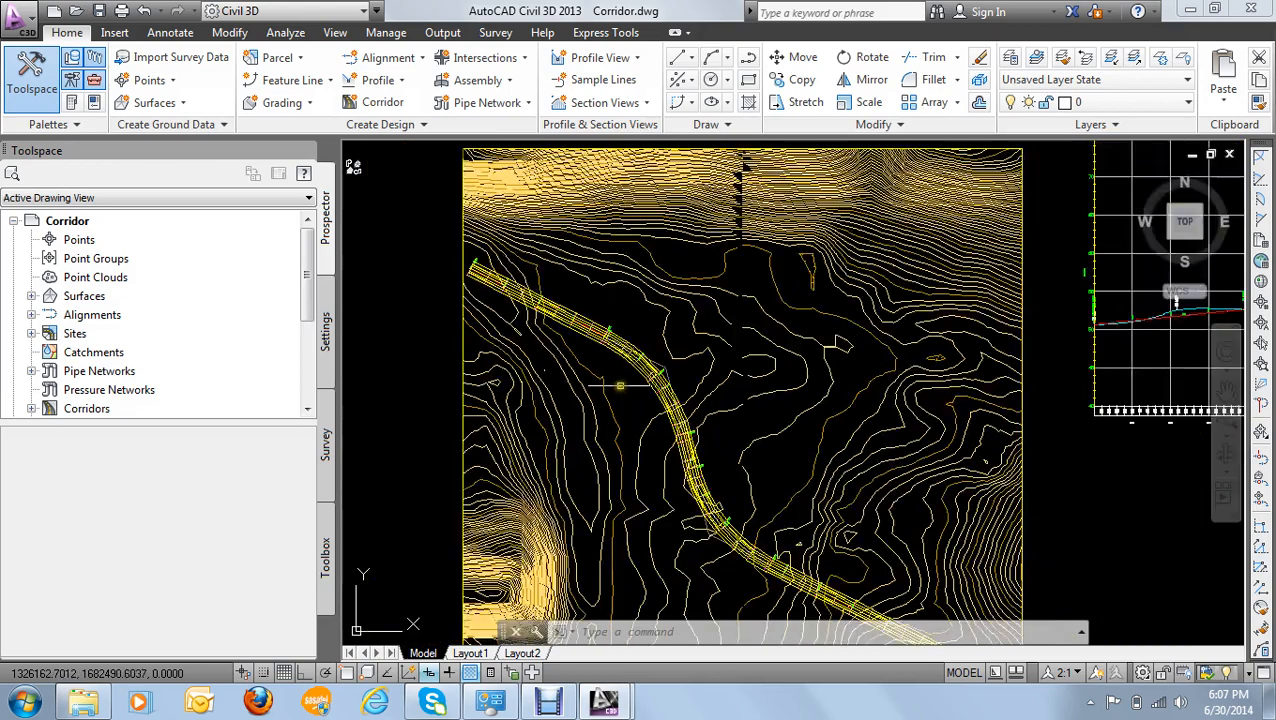
{"action": "scroll", "coordinate": [643, 438], "scroll_direction": "up", "scroll_amount": 2}
{"action": "scroll", "coordinate": [638, 426], "scroll_direction": "up", "scroll_amount": 3}
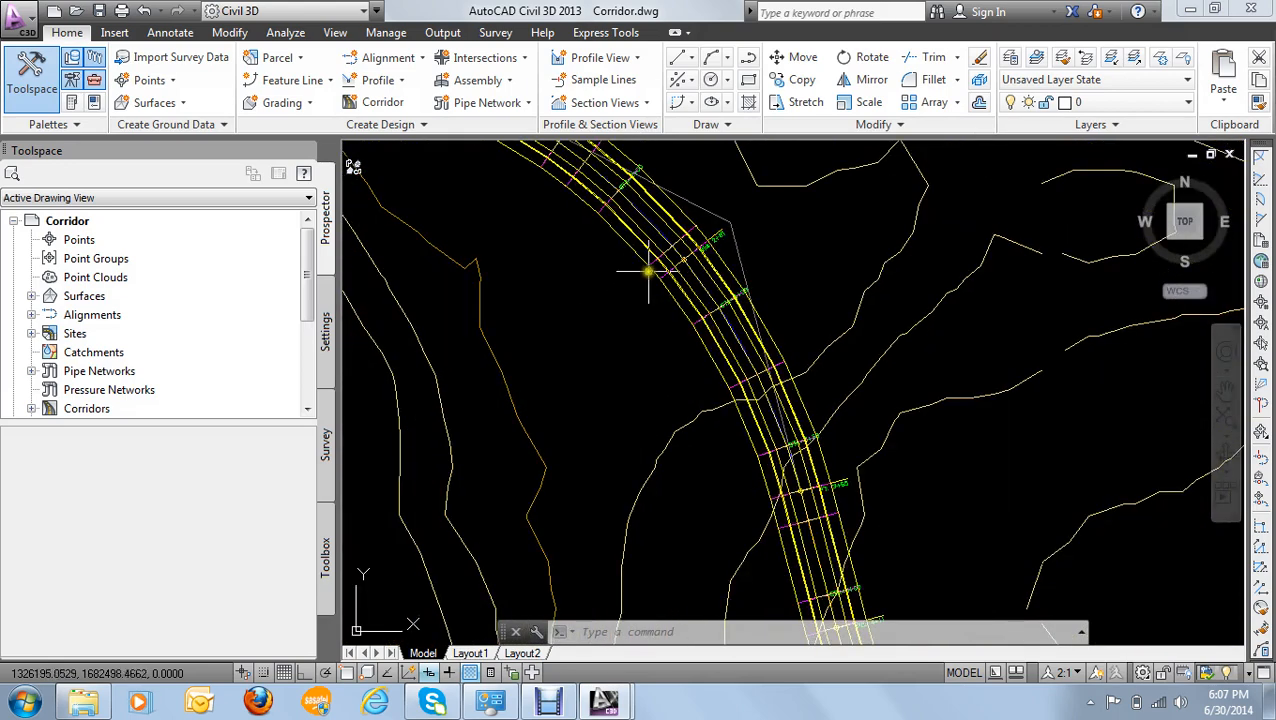
{"action": "scroll", "coordinate": [690, 290], "scroll_direction": "down", "scroll_amount": 2}
{"action": "mouse_move", "coordinate": [690, 290]}
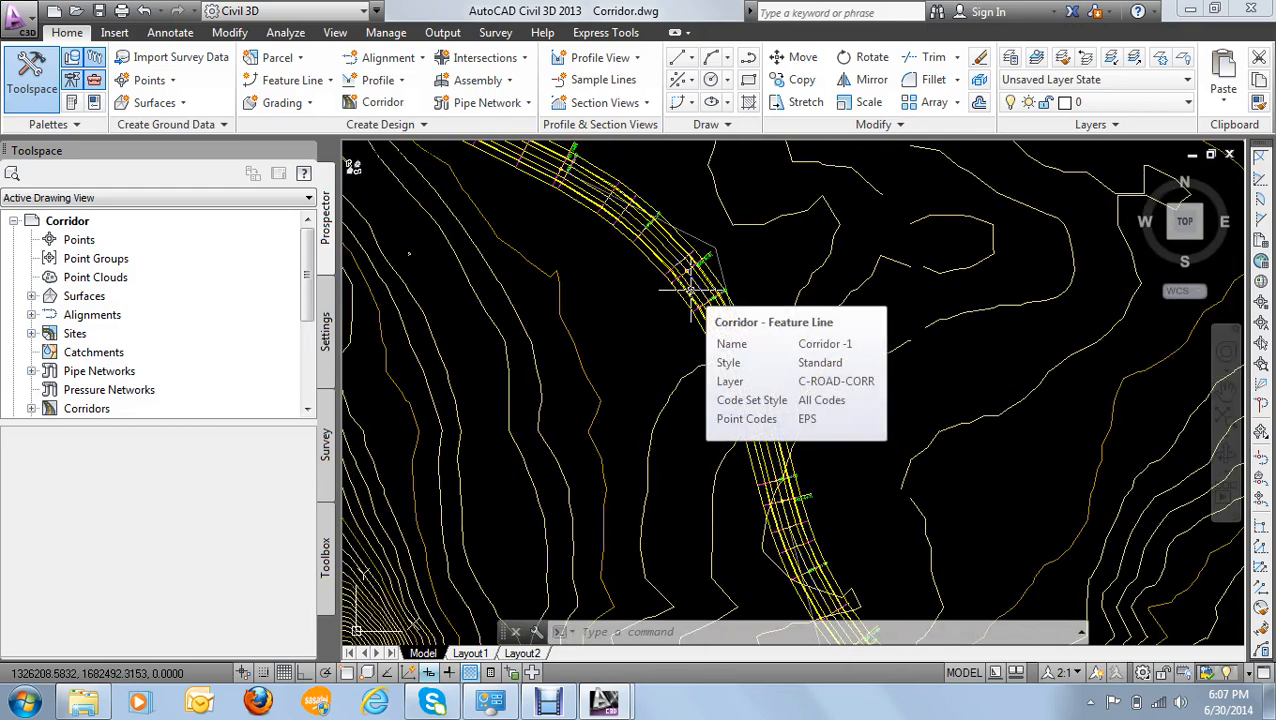
{"action": "scroll", "coordinate": [690, 290], "scroll_direction": "down", "scroll_amount": 3}
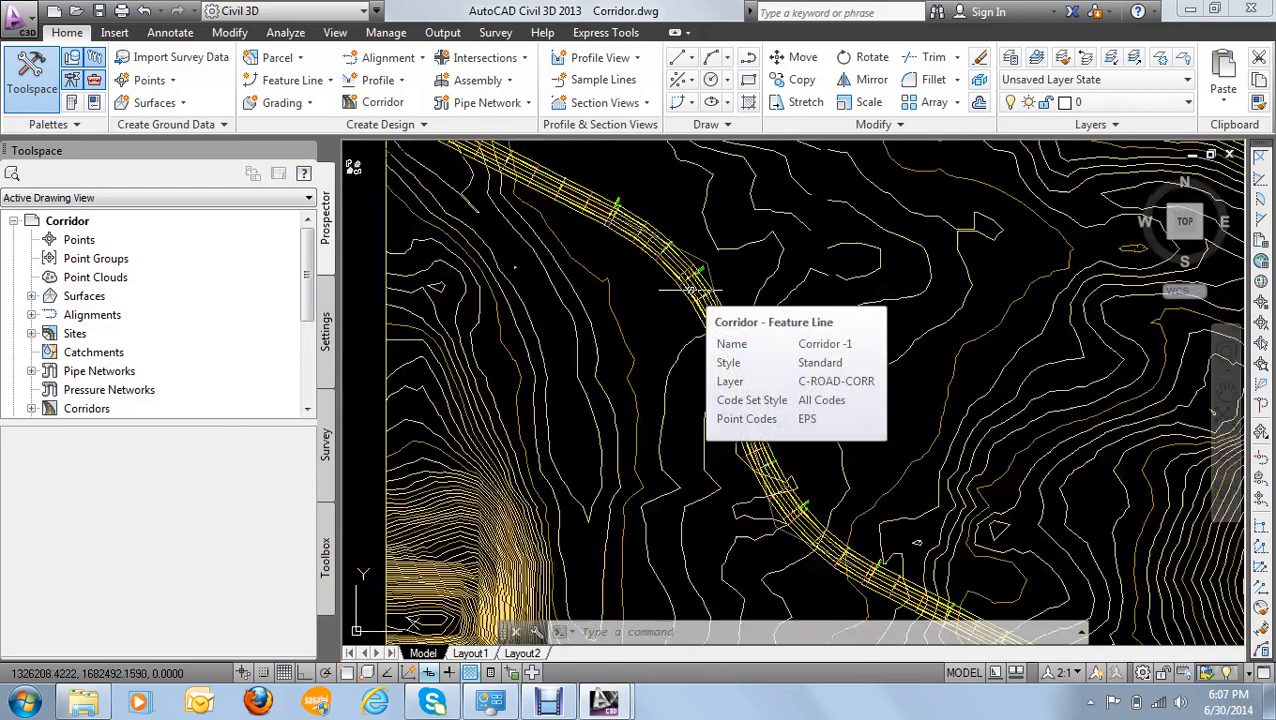
- Examine the corridor's feature lines and cross-section links around station 4+00
{"action": "scroll", "coordinate": [737, 316], "scroll_direction": "up", "scroll_amount": 6}
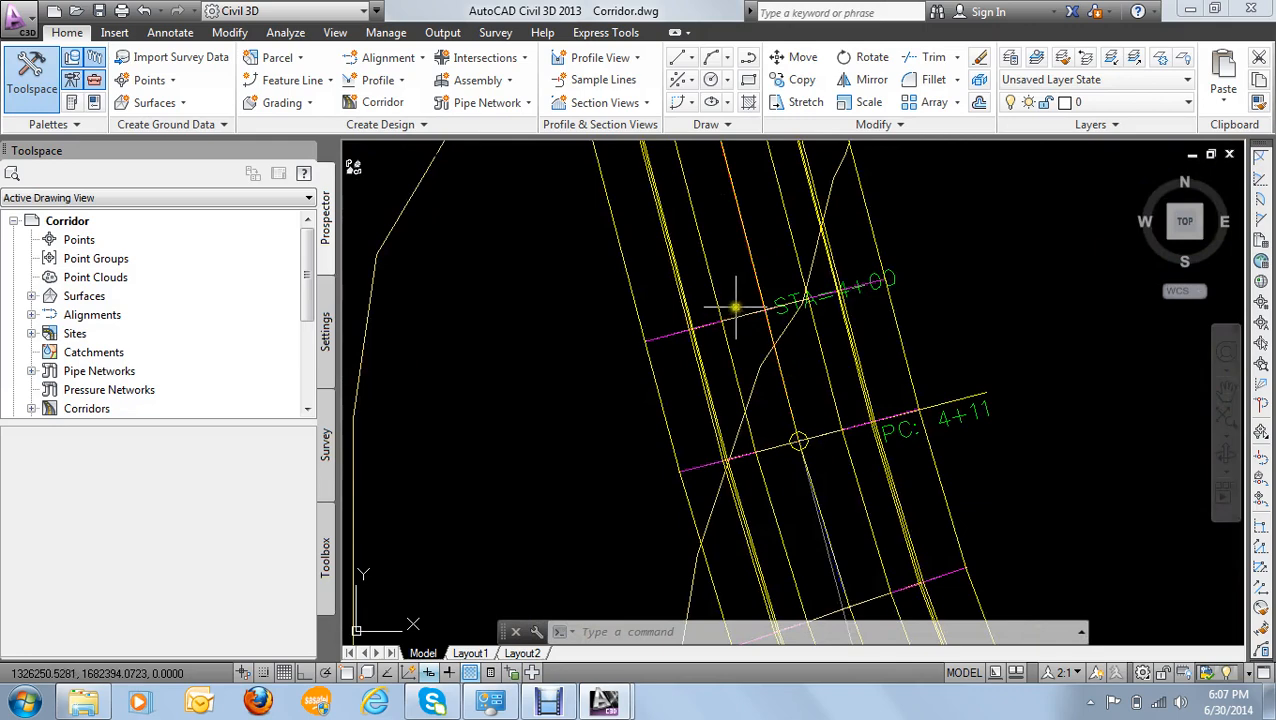
{"action": "scroll", "coordinate": [737, 316], "scroll_direction": "down", "scroll_amount": 3}
{"action": "mouse_move", "coordinate": [737, 308]}
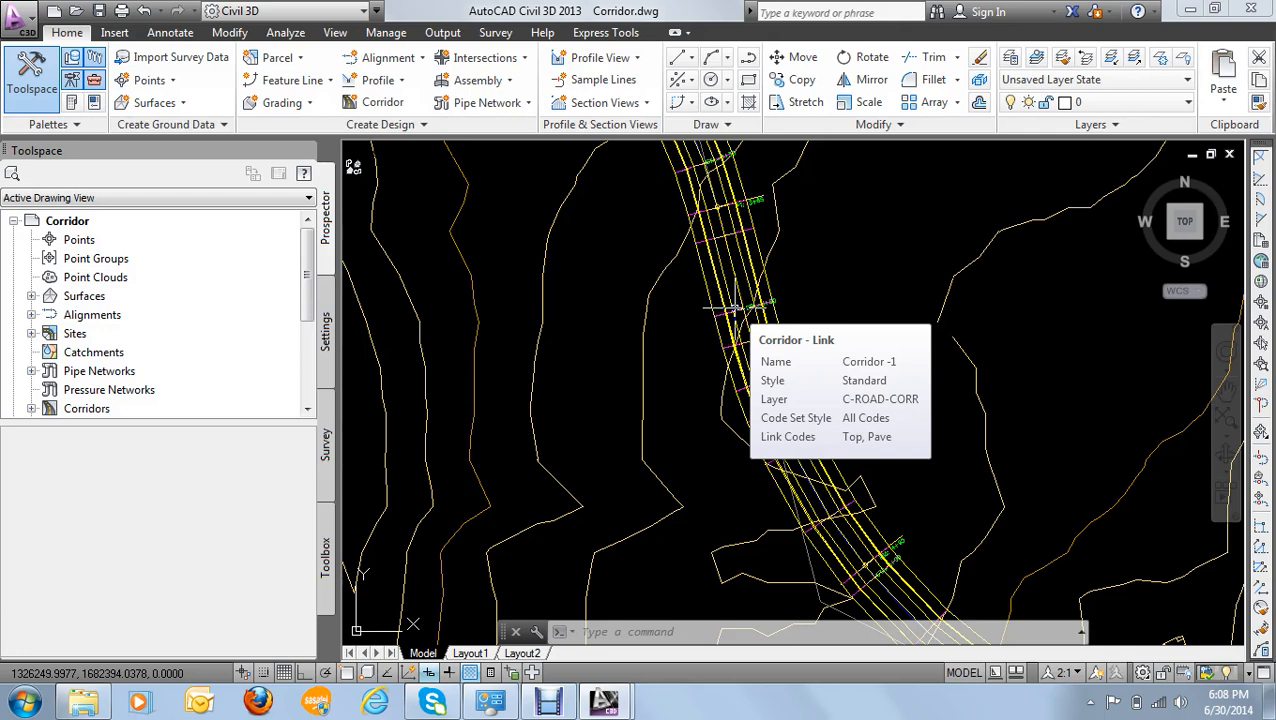
{"action": "scroll", "coordinate": [735, 308], "scroll_direction": "up", "scroll_amount": 4}
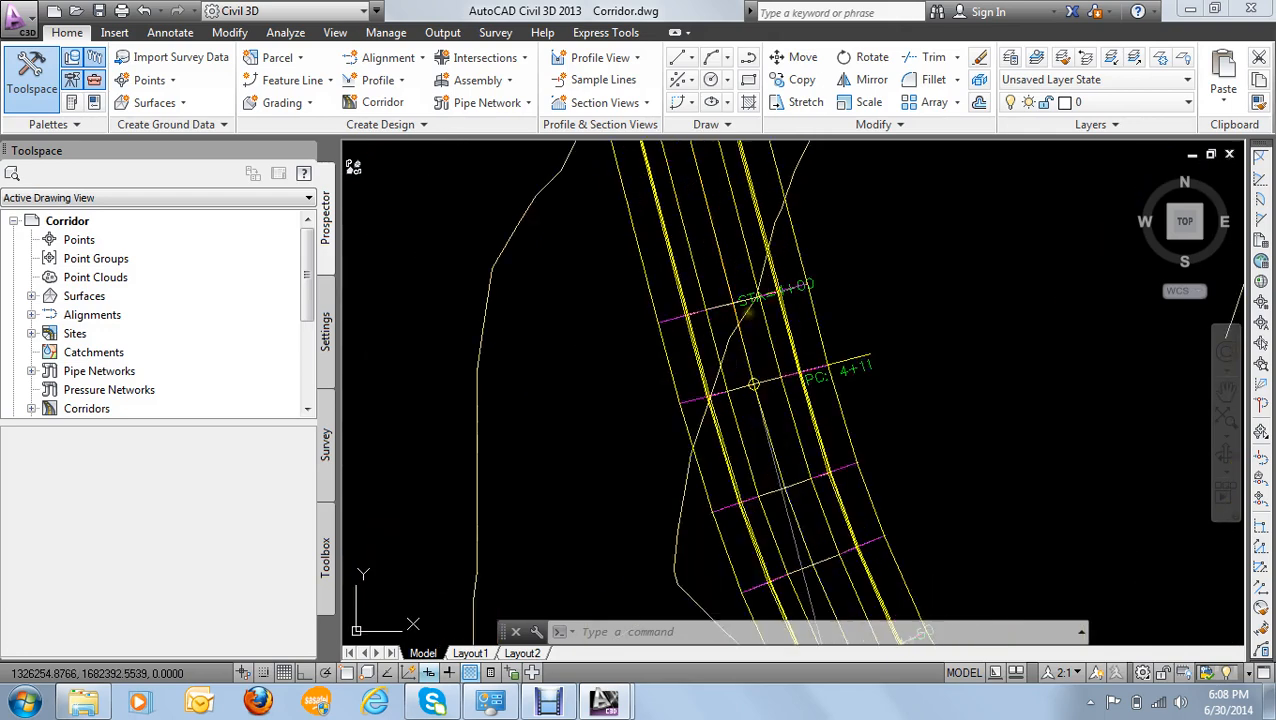
{"action": "scroll", "coordinate": [748, 310], "scroll_direction": "up", "scroll_amount": 2}
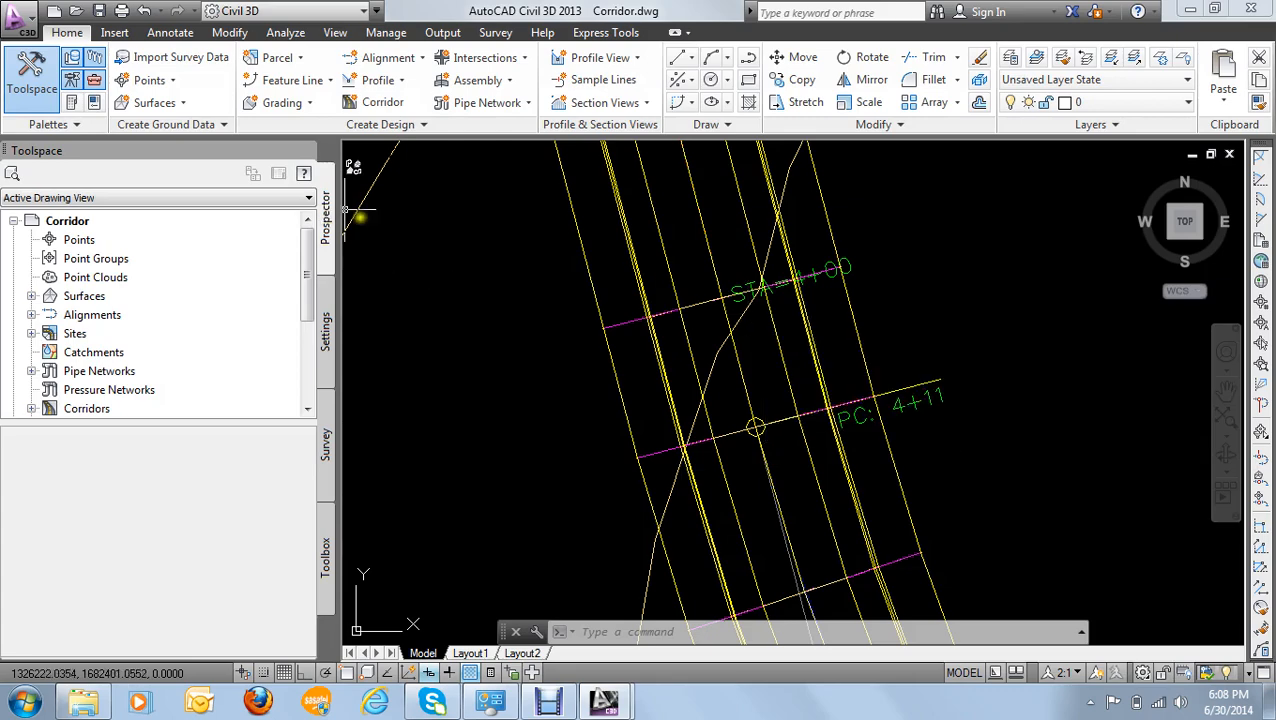
{"action": "scroll", "coordinate": [729, 244], "scroll_direction": "down", "scroll_amount": 4}
{"action": "scroll", "coordinate": [729, 244], "scroll_direction": "up", "scroll_amount": 6}
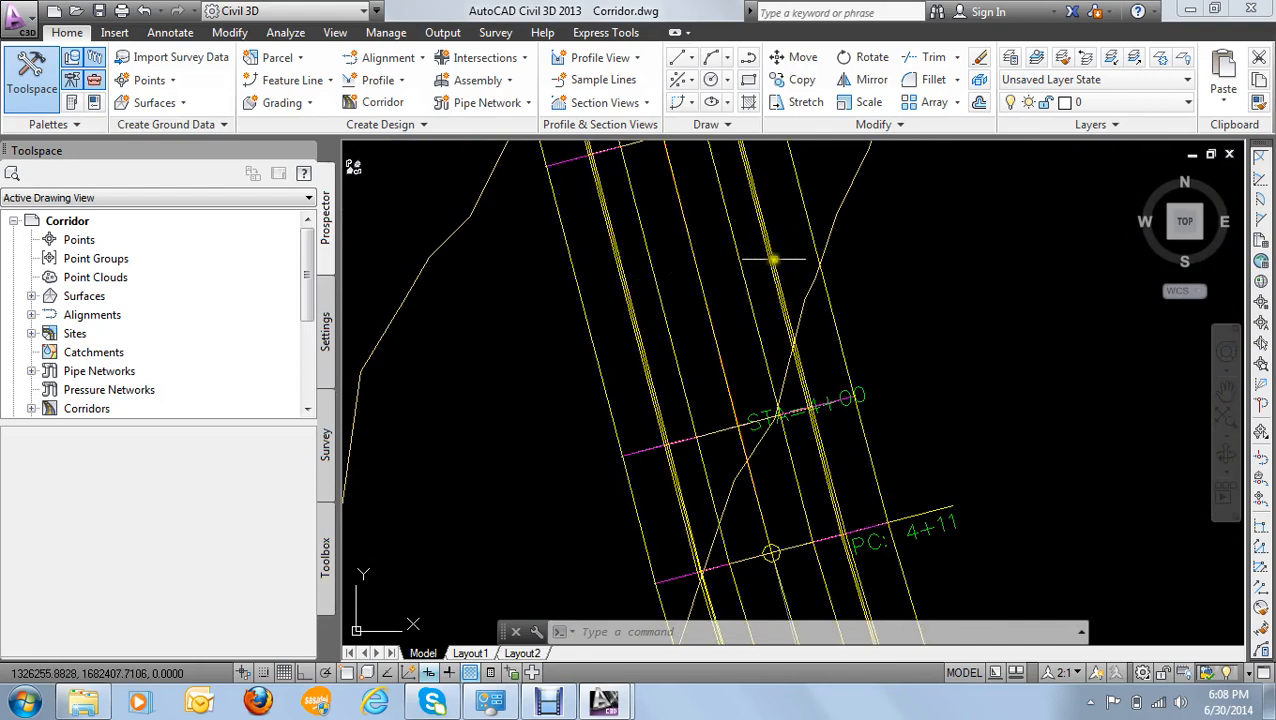
{"action": "scroll", "coordinate": [771, 271], "scroll_direction": "down", "scroll_amount": 3}
{"action": "scroll", "coordinate": [771, 271], "scroll_direction": "down", "scroll_amount": 5}
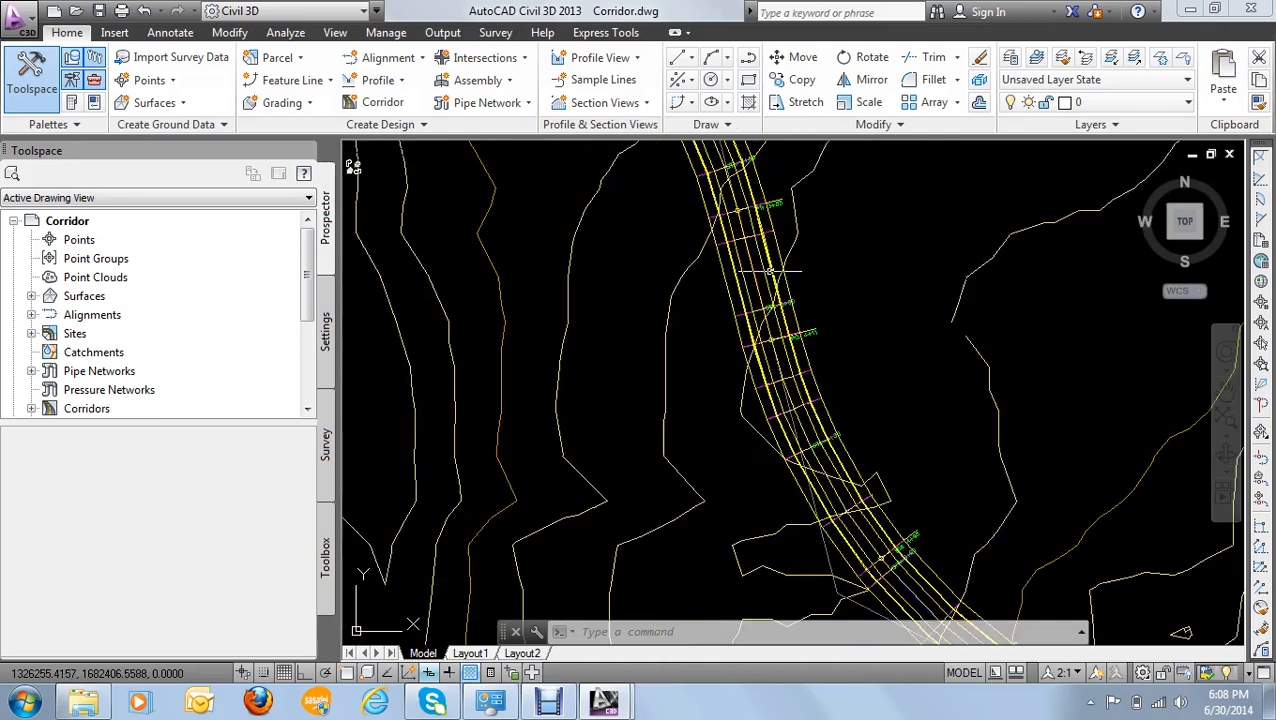
{"action": "mouse_move", "coordinate": [765, 264]}
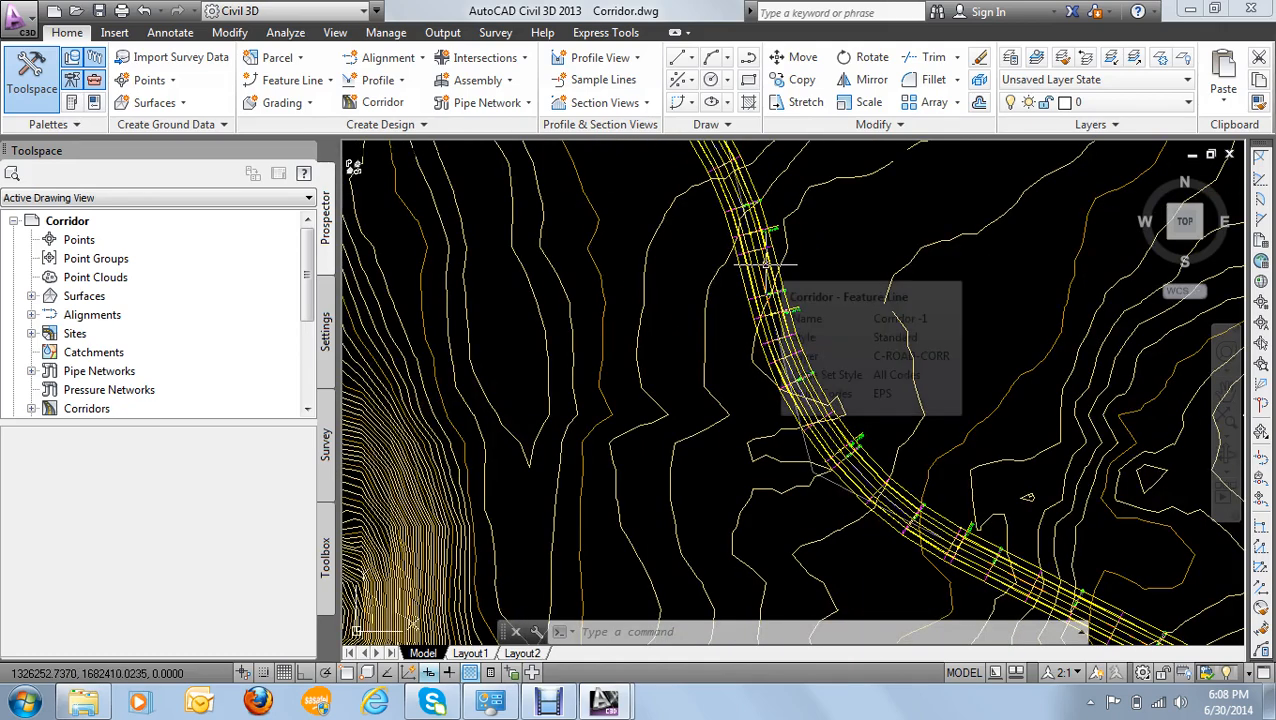
- Inspect the assemblies drawn southwest of the surface
{"action": "scroll", "coordinate": [765, 264], "scroll_direction": "down", "scroll_amount": 5}
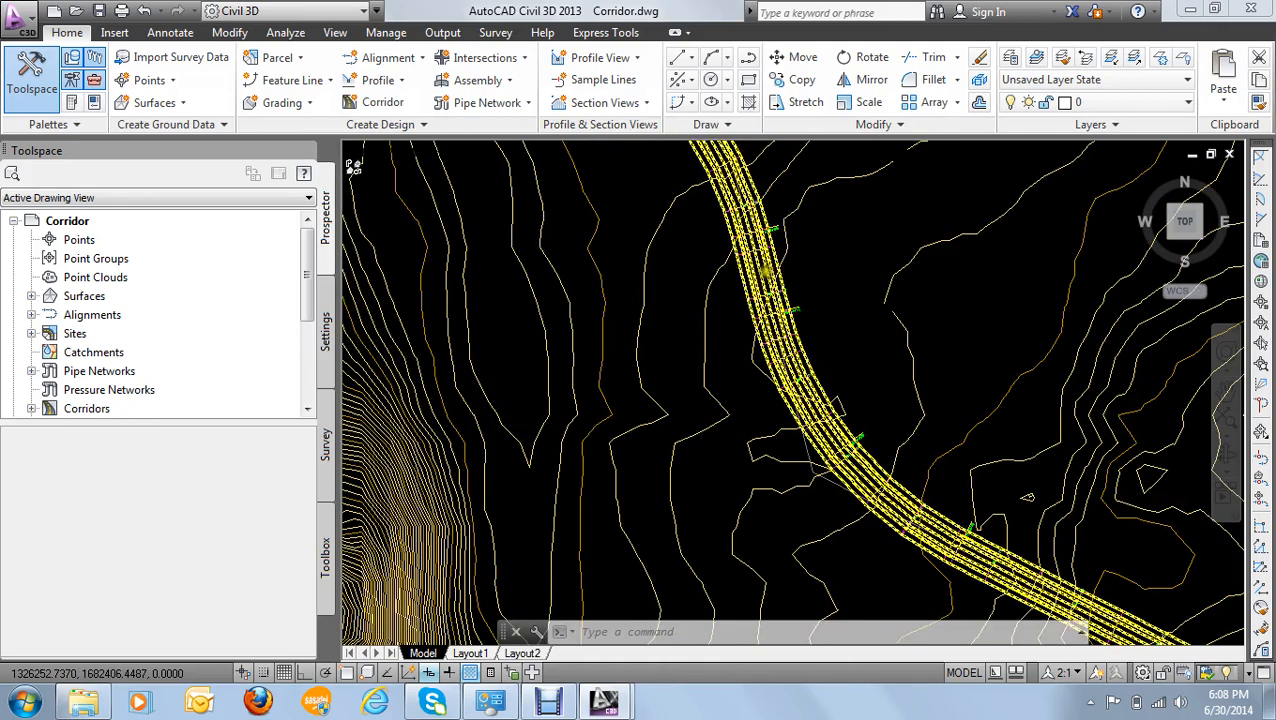
{"action": "scroll", "coordinate": [750, 284], "scroll_direction": "down", "scroll_amount": 3}
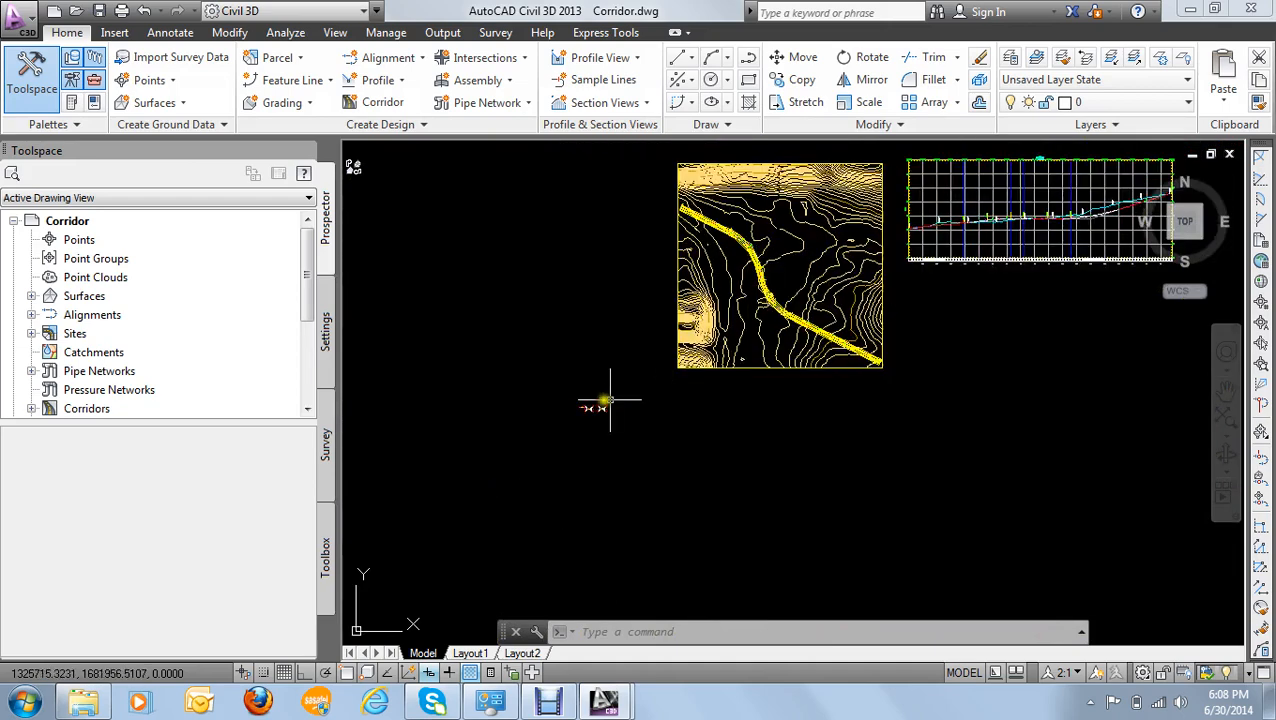
{"action": "scroll", "coordinate": [596, 402], "scroll_direction": "up", "scroll_amount": 10}
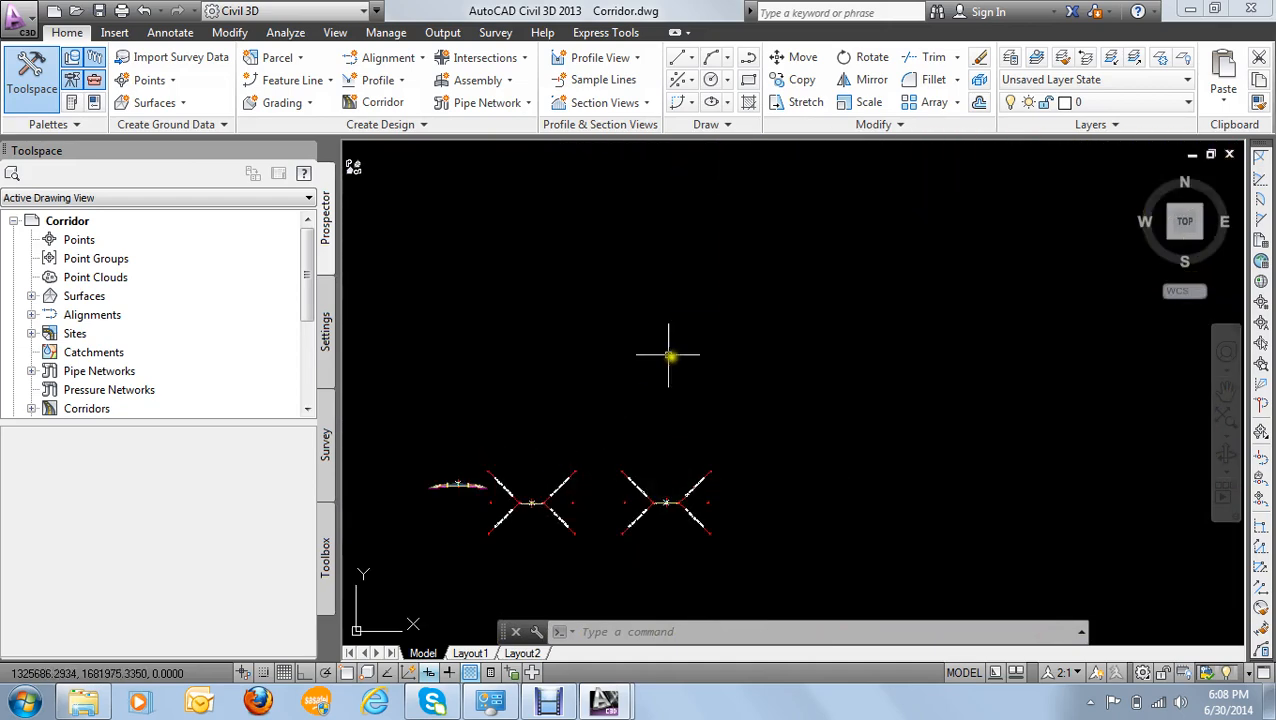
{"action": "scroll", "coordinate": [672, 343], "scroll_direction": "down", "scroll_amount": 6}
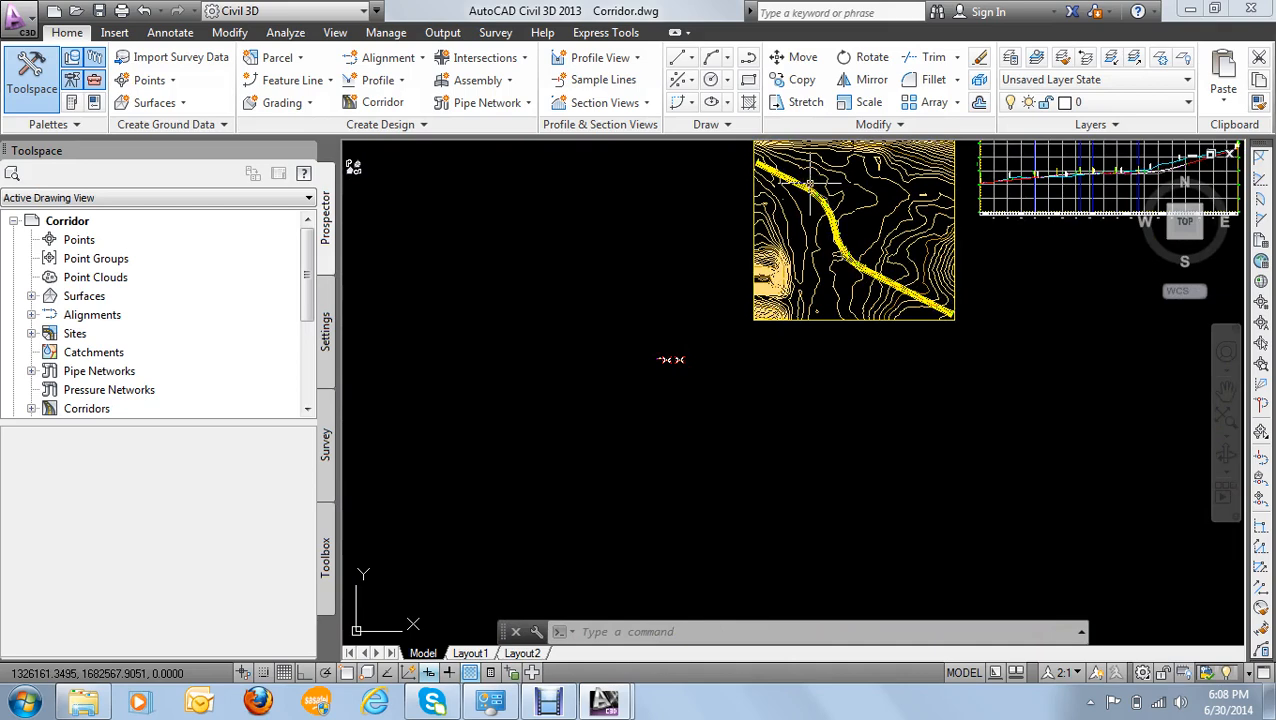
- Check the starting station label at the corridor's northwest end
{"action": "mouse_move", "coordinate": [810, 183]}
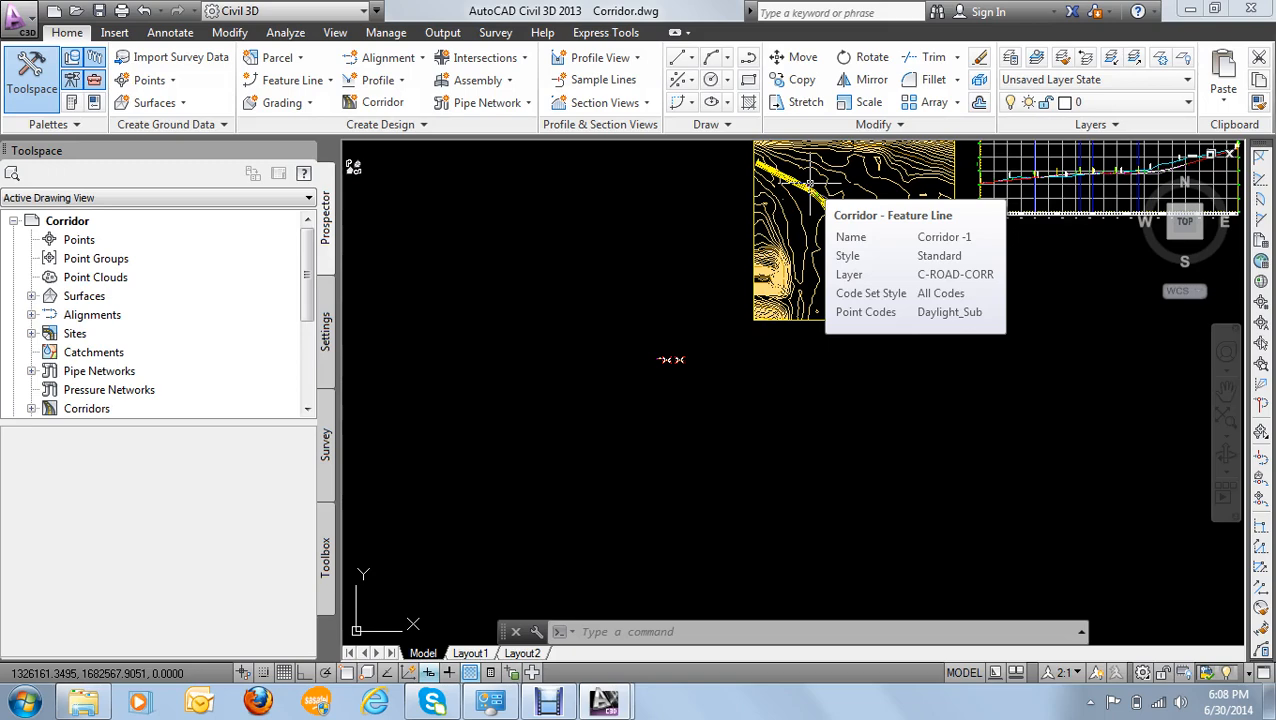
{"action": "scroll", "coordinate": [735, 211], "scroll_direction": "up", "scroll_amount": 8}
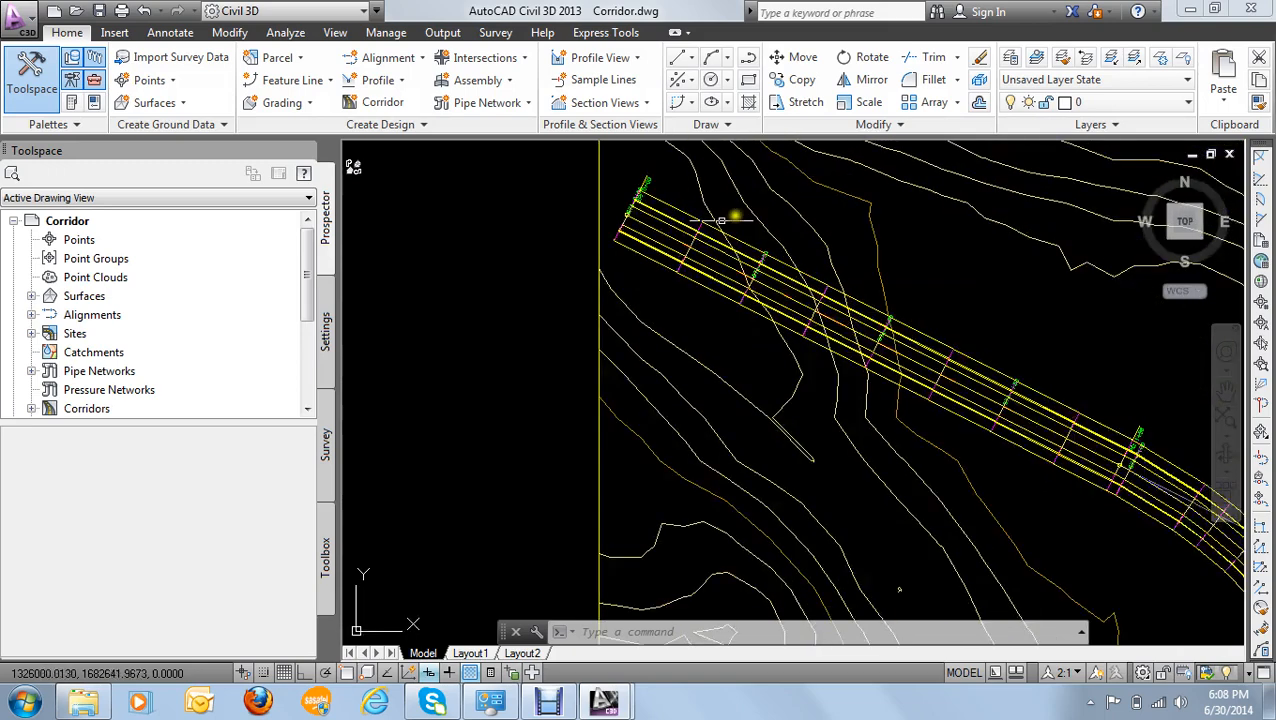
{"action": "scroll", "coordinate": [599, 221], "scroll_direction": "up", "scroll_amount": 2}
{"action": "middle_click_drag", "start_coordinate": [738, 205], "coordinate": [652, 464]}
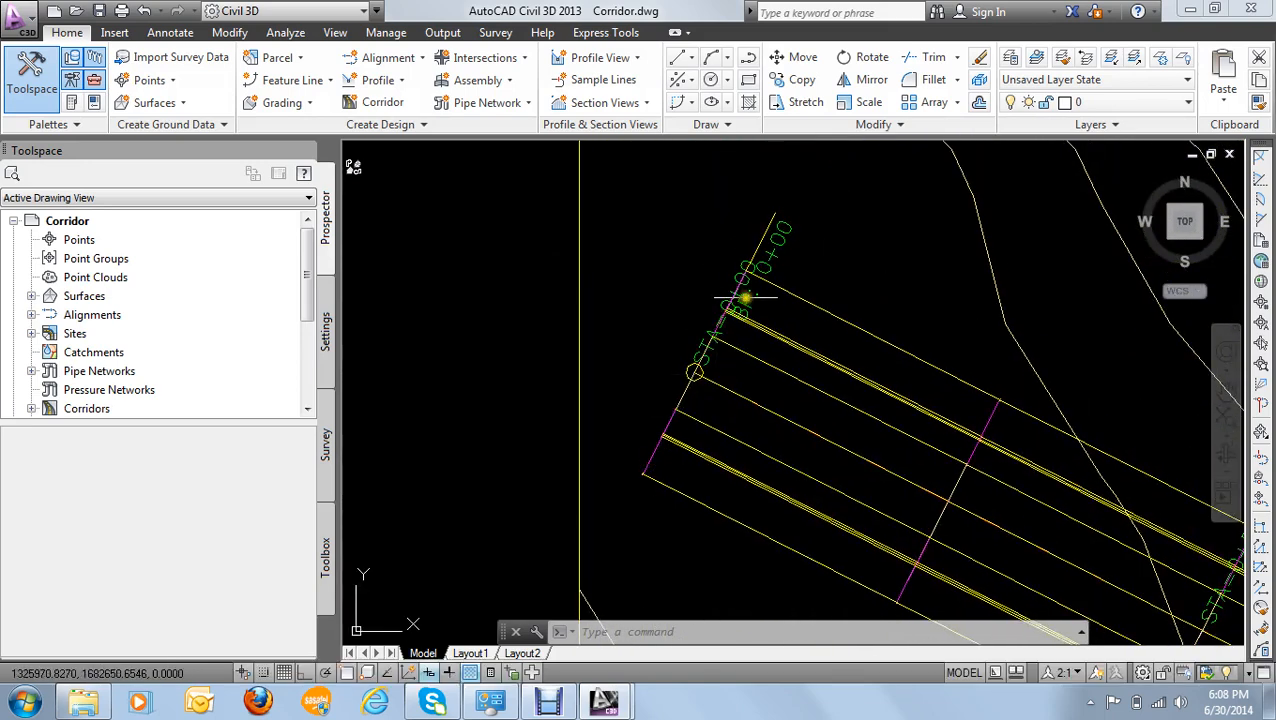
{"action": "scroll", "coordinate": [790, 315], "scroll_direction": "down", "scroll_amount": 4}
{"action": "scroll", "coordinate": [808, 326], "scroll_direction": "down", "scroll_amount": 5}
- Check the ending station label at the corridor's southeast end
{"action": "scroll", "coordinate": [922, 463], "scroll_direction": "up", "scroll_amount": 5}
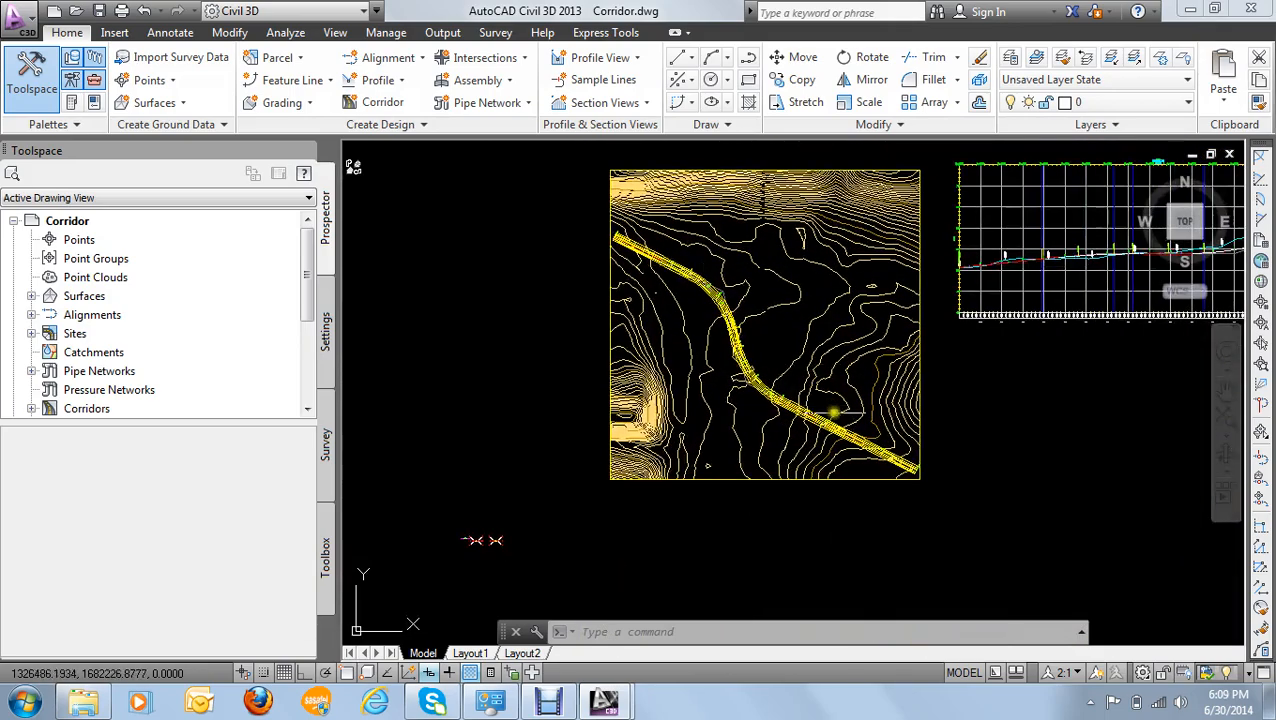
{"action": "scroll", "coordinate": [922, 463], "scroll_direction": "up", "scroll_amount": 6}
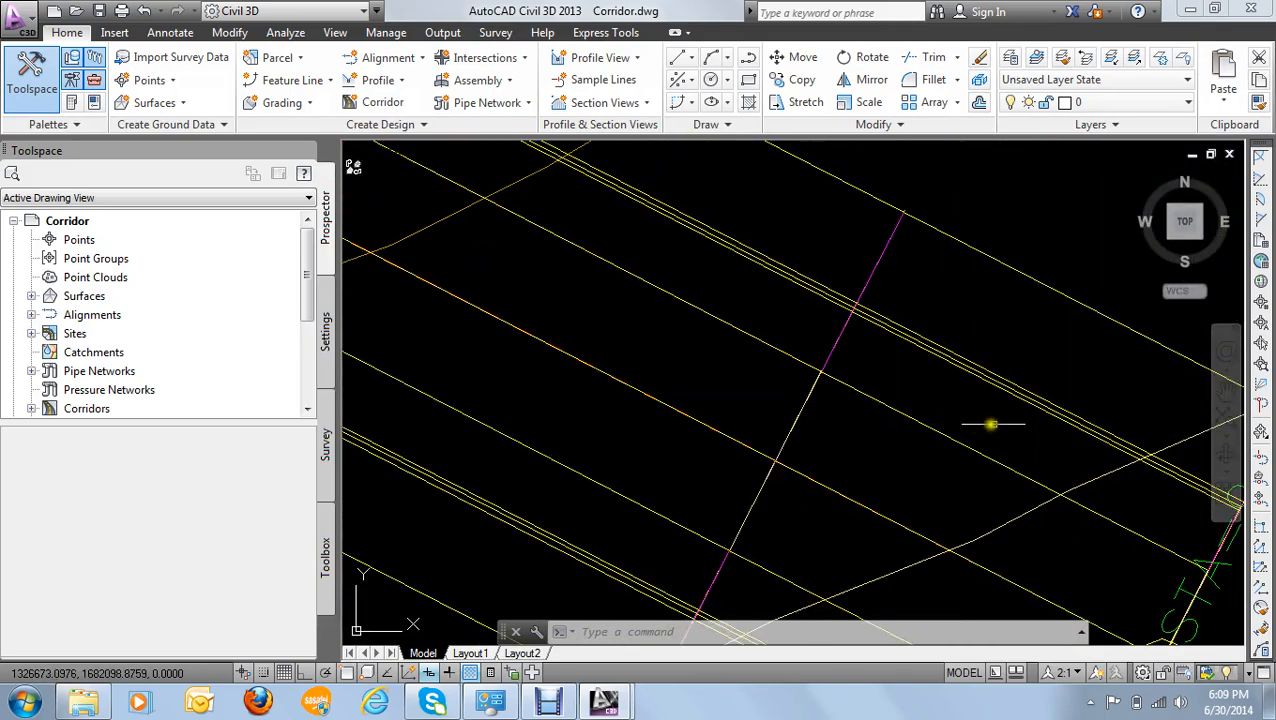
{"action": "middle_click_drag", "start_coordinate": [988, 424], "coordinate": [973, 416]}
{"action": "scroll", "coordinate": [965, 390], "scroll_direction": "up", "scroll_amount": 2}
{"action": "scroll", "coordinate": [1000, 380], "scroll_direction": "up", "scroll_amount": 4}
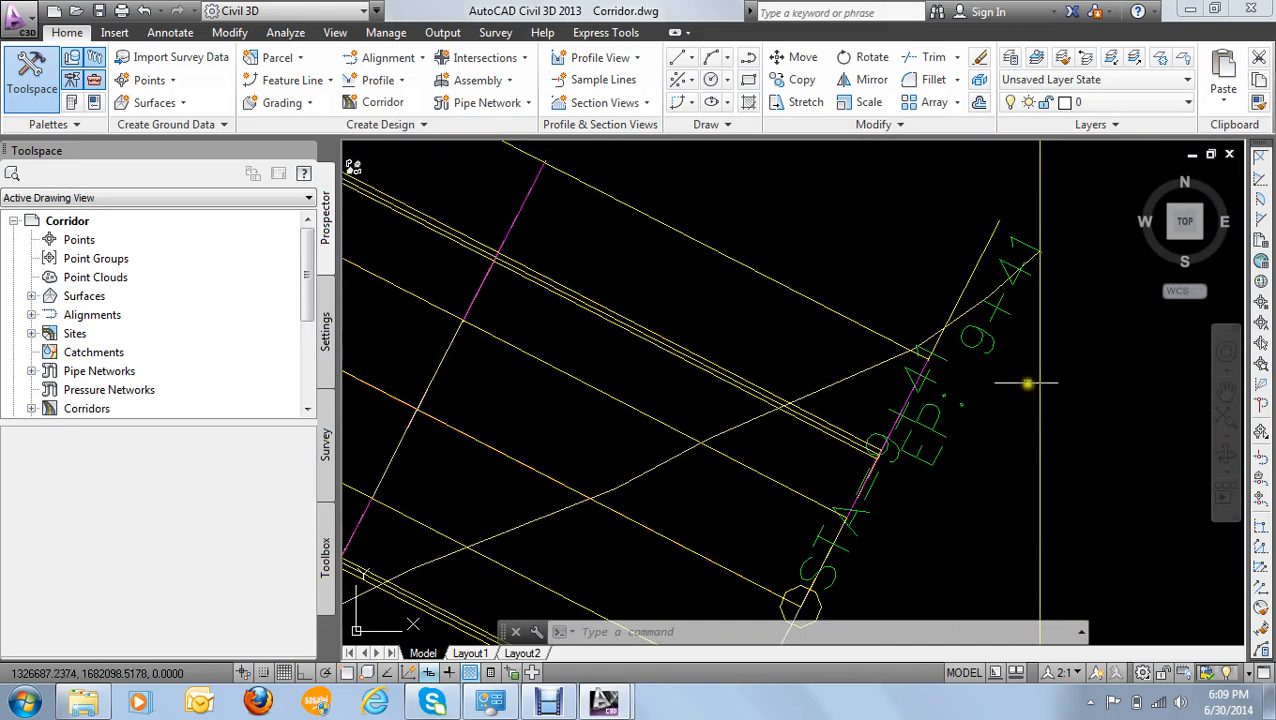
{"action": "middle_click_drag", "start_coordinate": [926, 423], "coordinate": [916, 367]}
{"action": "scroll", "coordinate": [769, 333], "scroll_direction": "down", "scroll_amount": 4}
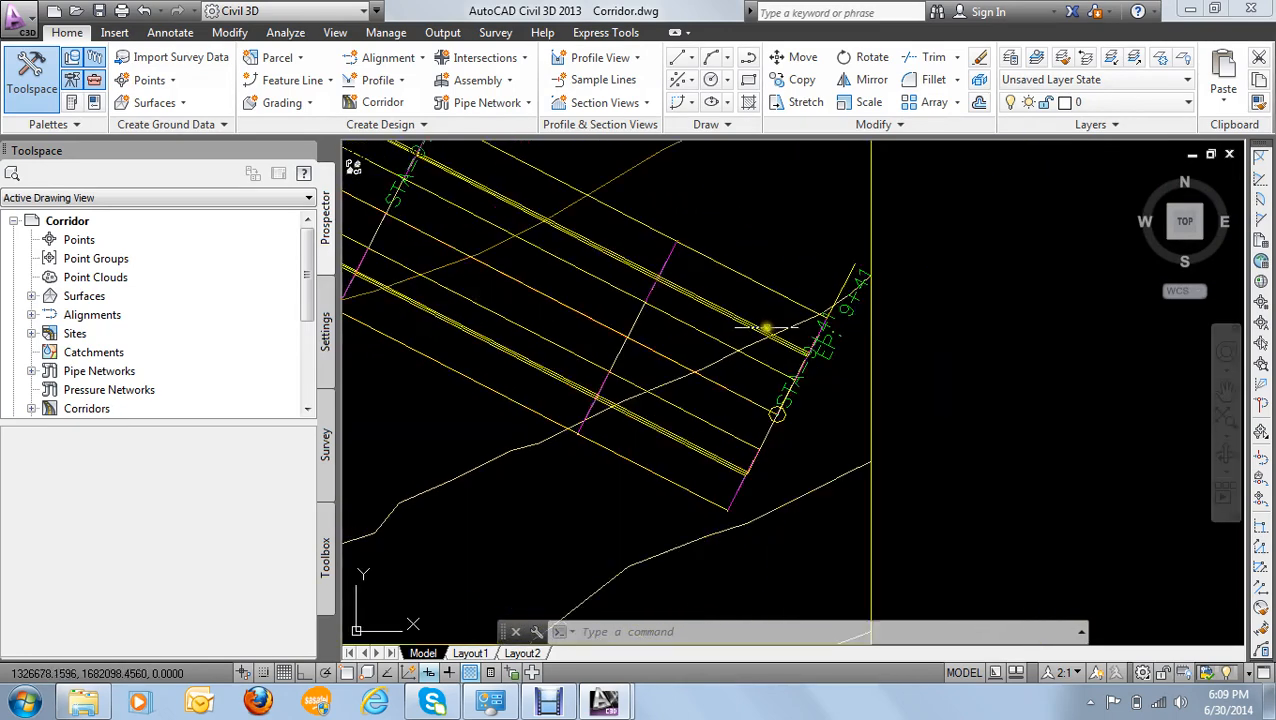
{"action": "mouse_move", "coordinate": [769, 328]}
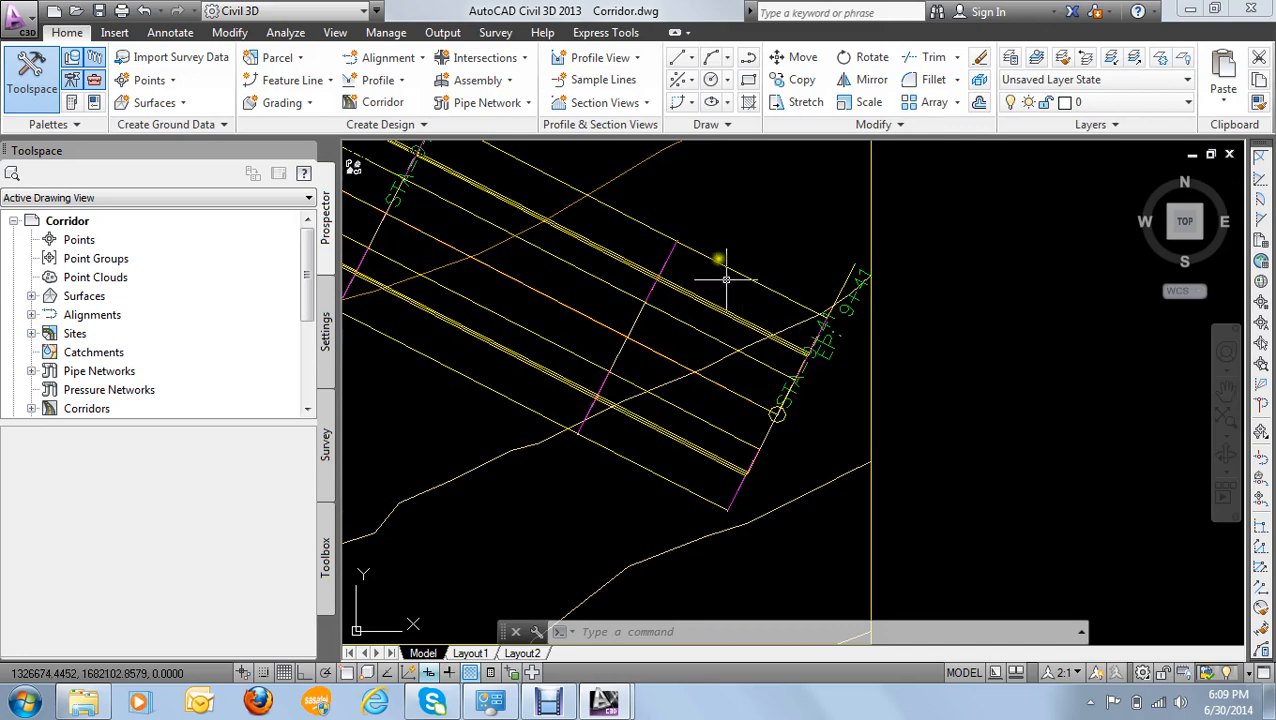
- Select the corridor near station 4+50 and open its corridor properties
{"action": "scroll", "coordinate": [689, 242], "scroll_direction": "down", "scroll_amount": 5}
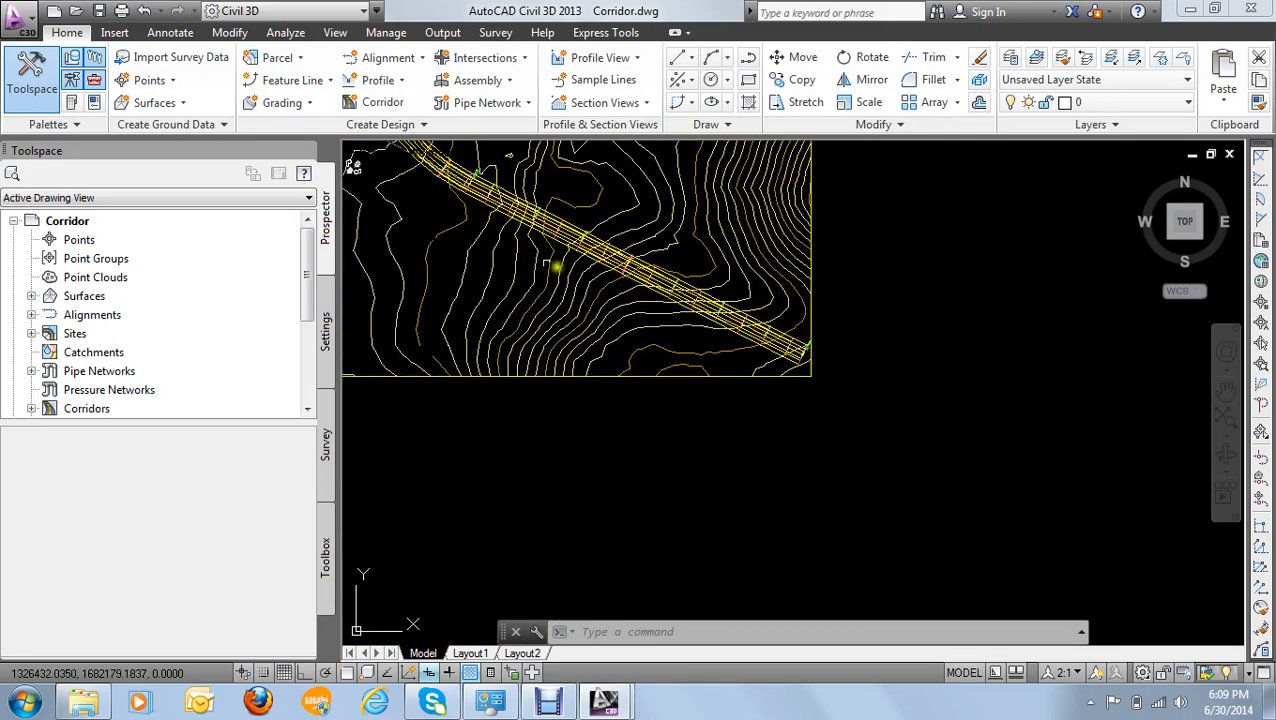
{"action": "scroll", "coordinate": [555, 262], "scroll_direction": "up", "scroll_amount": 5}
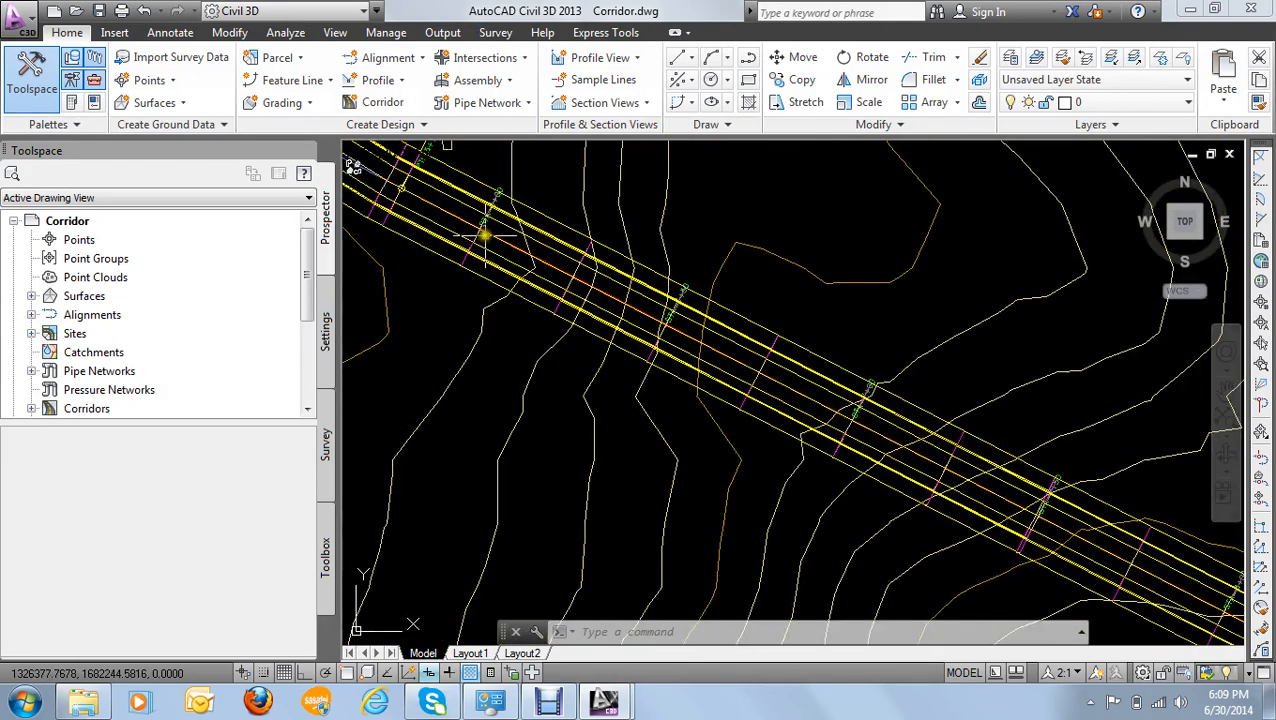
{"action": "scroll", "coordinate": [484, 226], "scroll_direction": "down", "scroll_amount": 2}
{"action": "scroll", "coordinate": [490, 230], "scroll_direction": "up", "scroll_amount": 4}
{"action": "scroll", "coordinate": [537, 253], "scroll_direction": "down", "scroll_amount": 4}
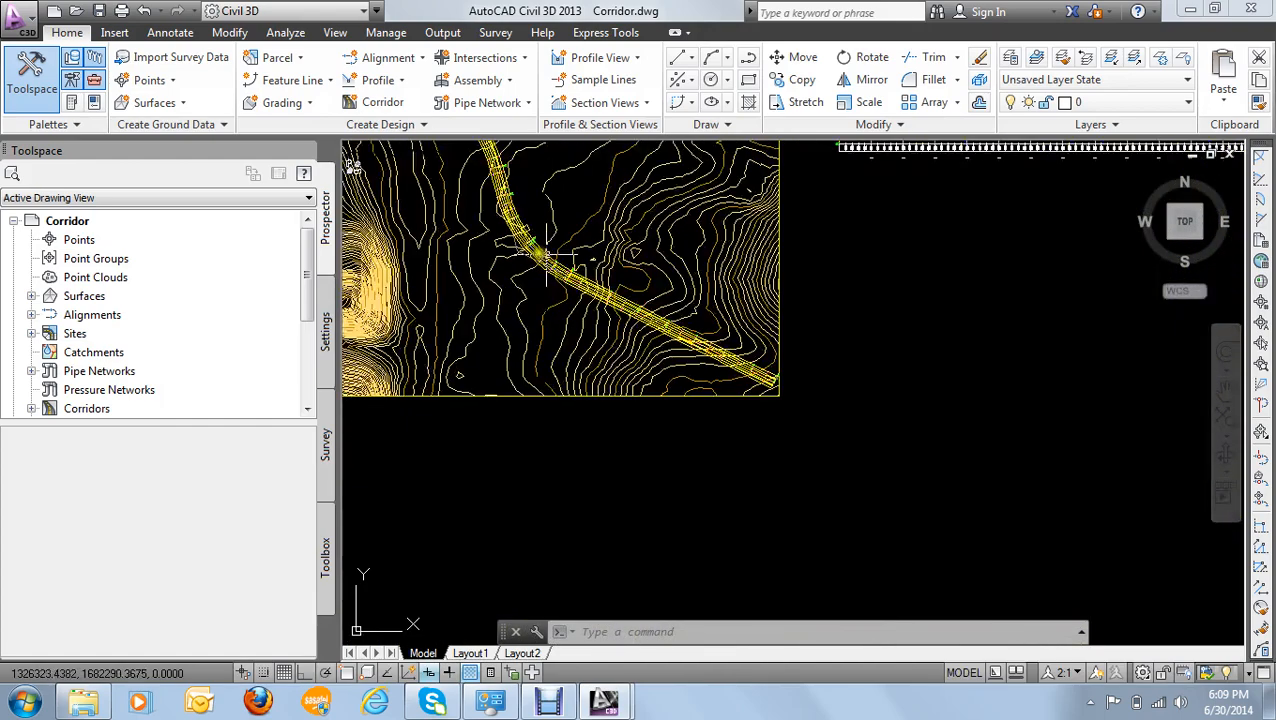
{"action": "scroll", "coordinate": [530, 265], "scroll_direction": "up", "scroll_amount": 8}
{"action": "scroll", "coordinate": [540, 268], "scroll_direction": "up", "scroll_amount": 2}
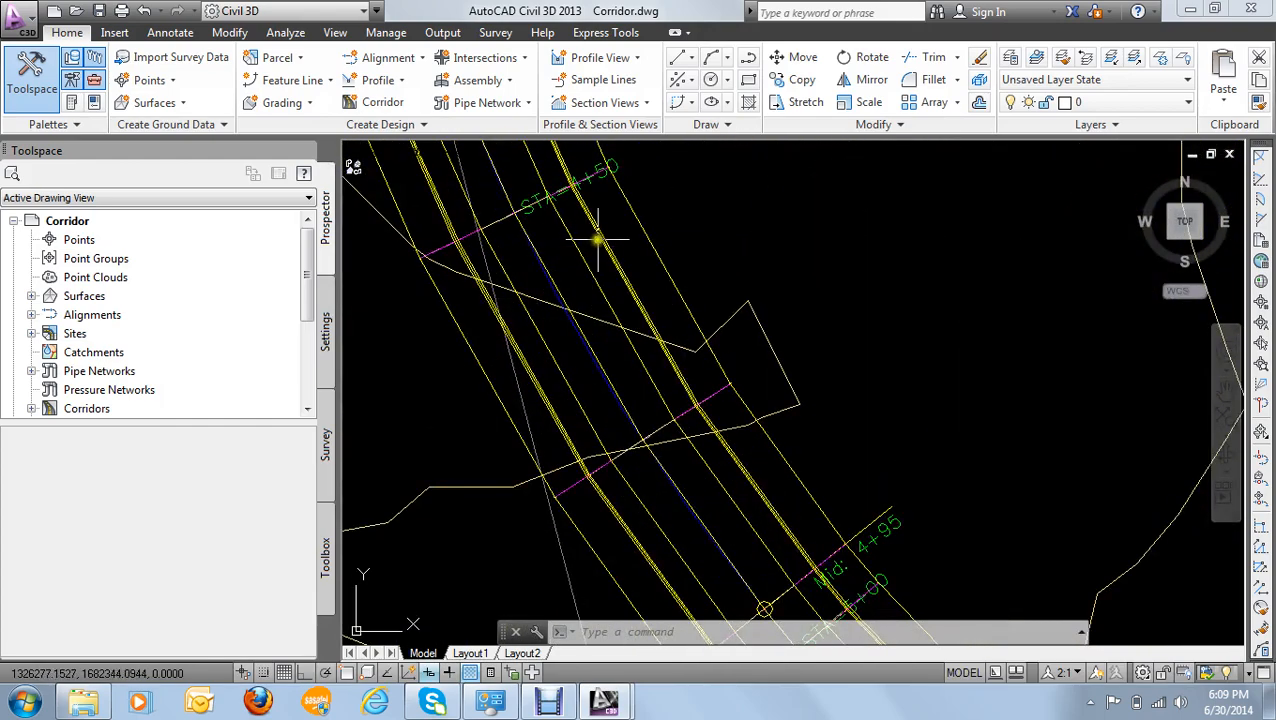
{"action": "left_click", "coordinate": [601, 239]}
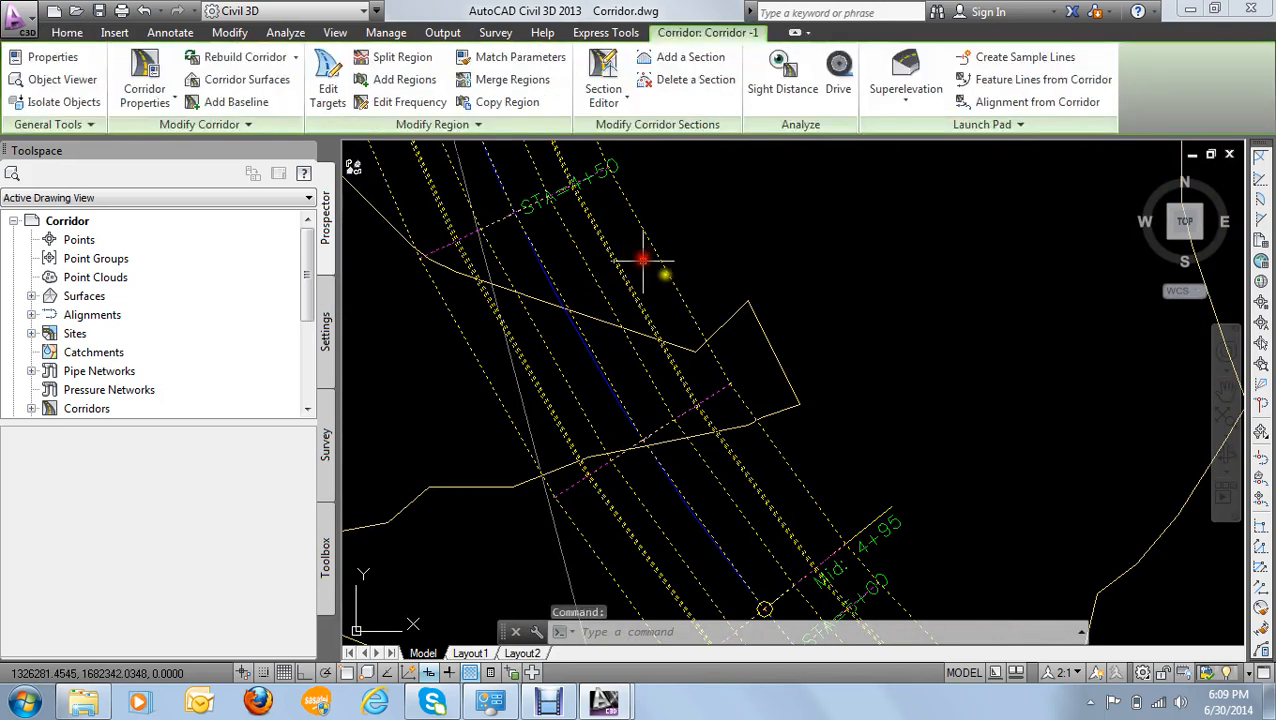
{"action": "right_click", "coordinate": [610, 251]}
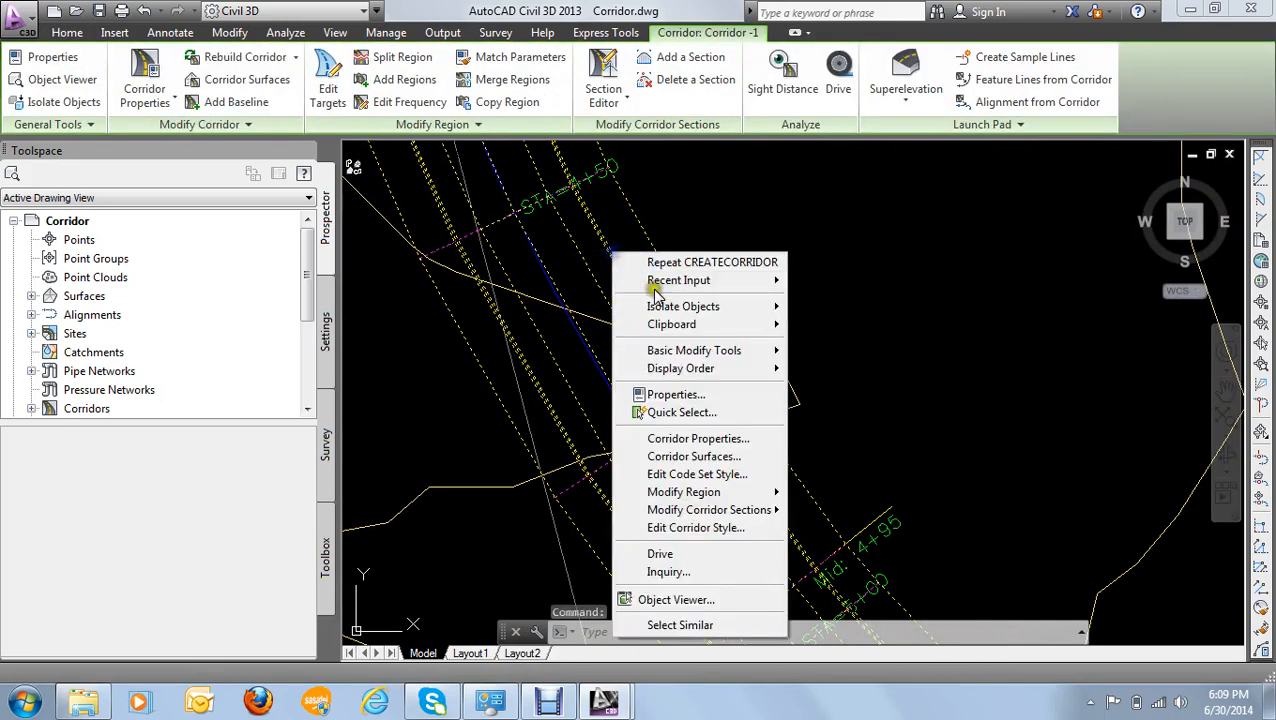
{"action": "left_click", "coordinate": [700, 438]}
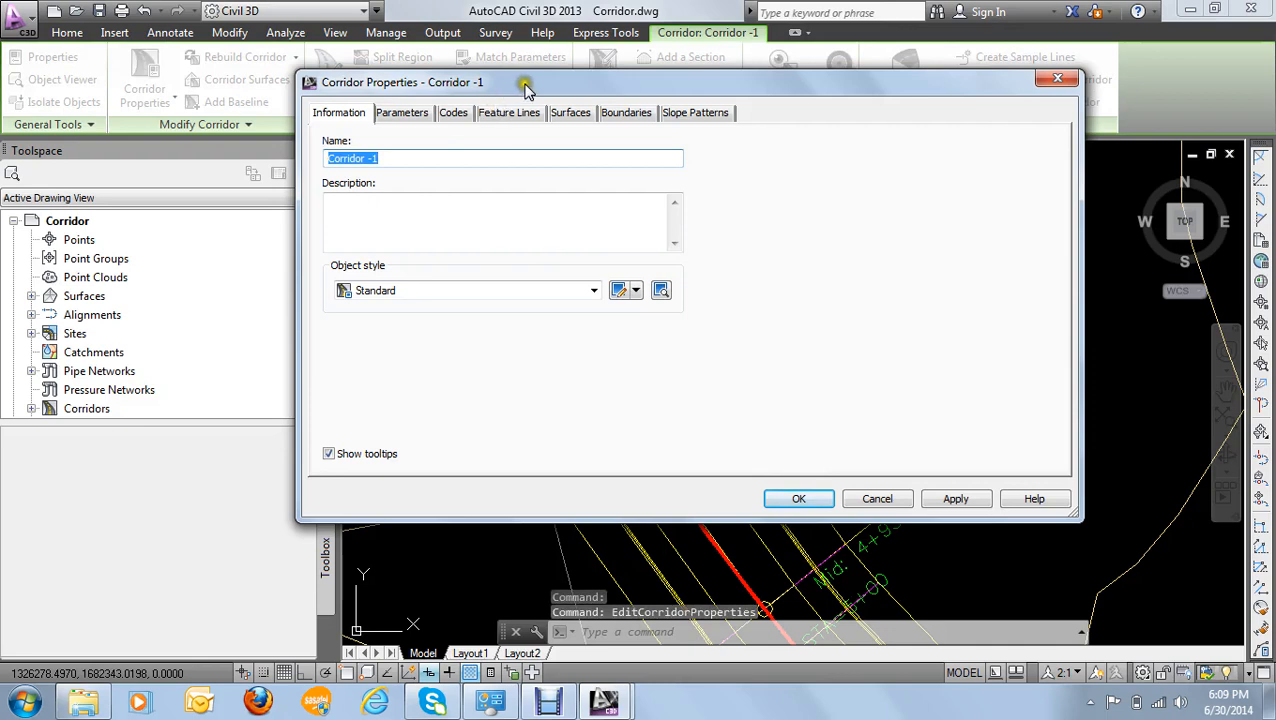
{"action": "left_click_drag", "start_coordinate": [527, 88], "coordinate": [540, 71]}
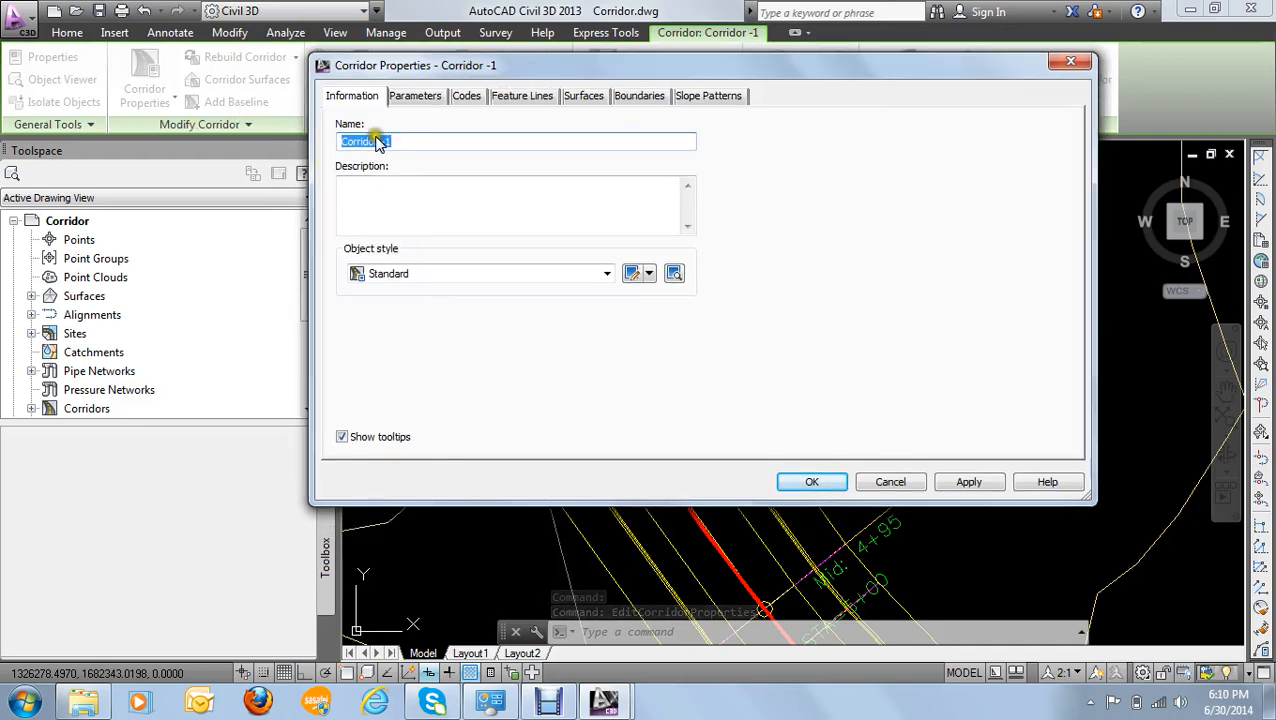
- Review the corridor's general information, codes, feature lines, surfaces, boundaries and baseline parameters, including the assigned assembly, and close the properties
{"action": "left_click", "coordinate": [358, 99]}
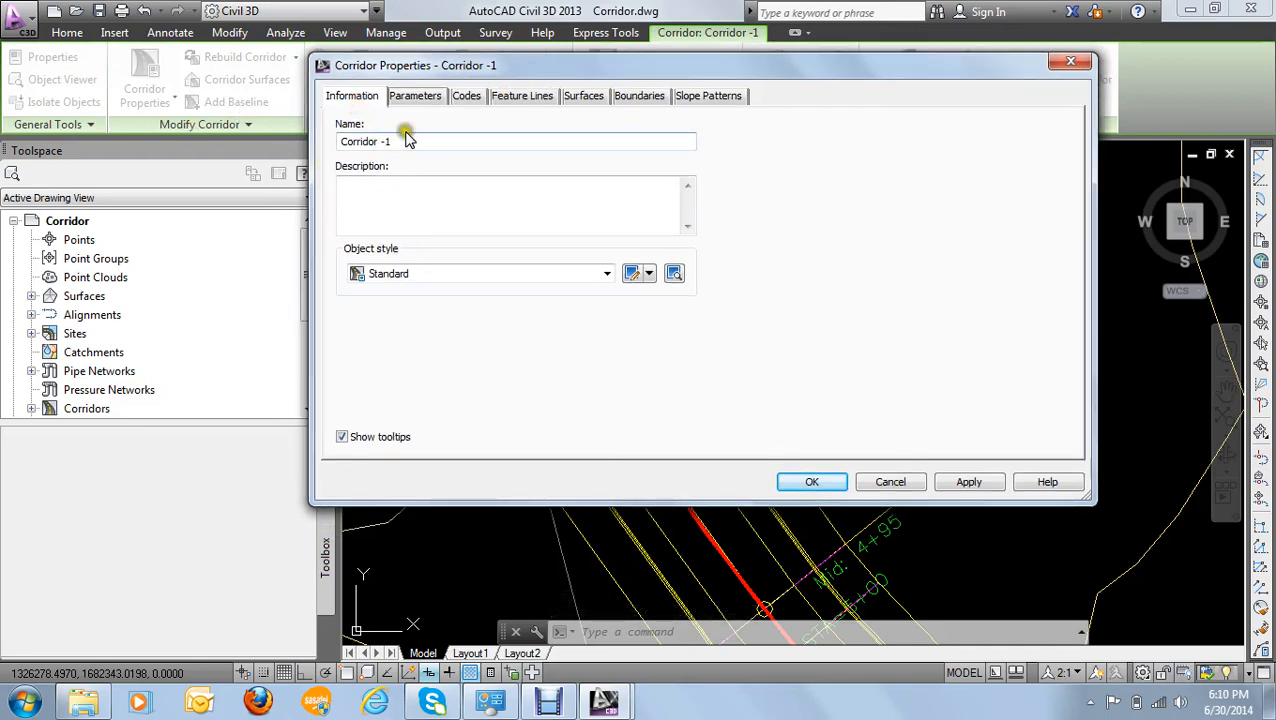
{"action": "left_click", "coordinate": [420, 97]}
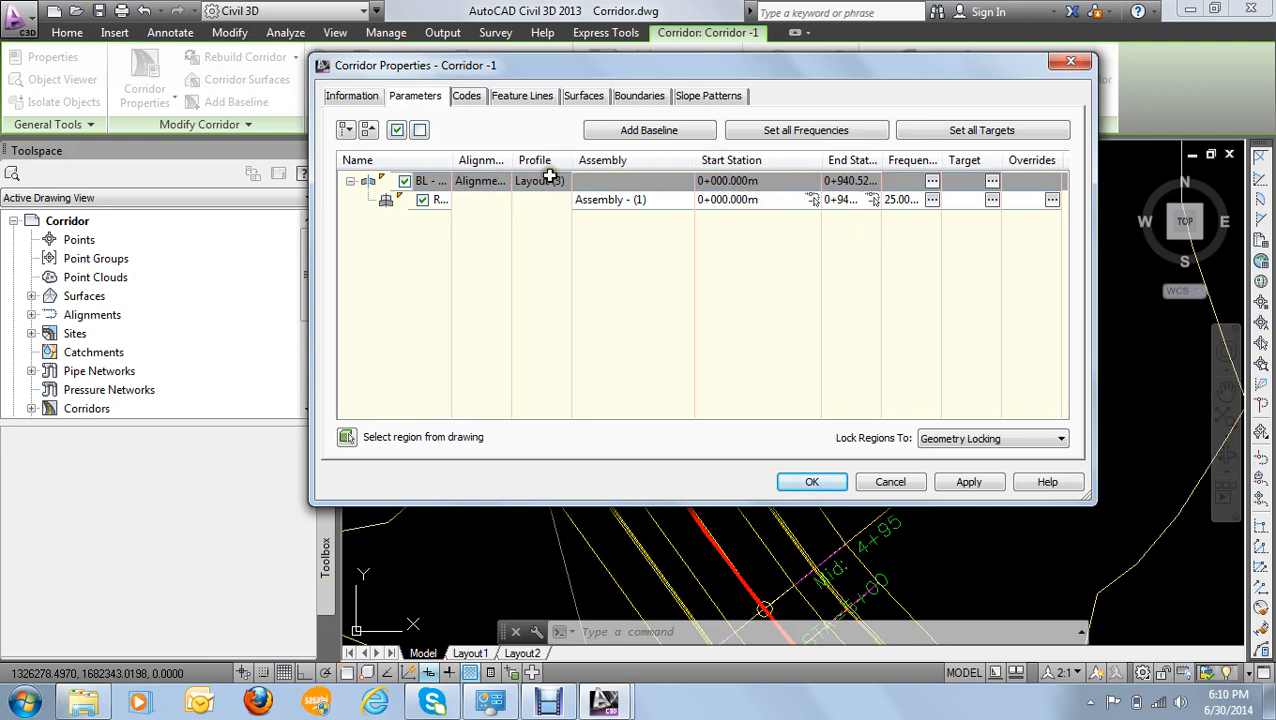
{"action": "left_click", "coordinate": [465, 96]}
{"action": "left_click", "coordinate": [505, 98]}
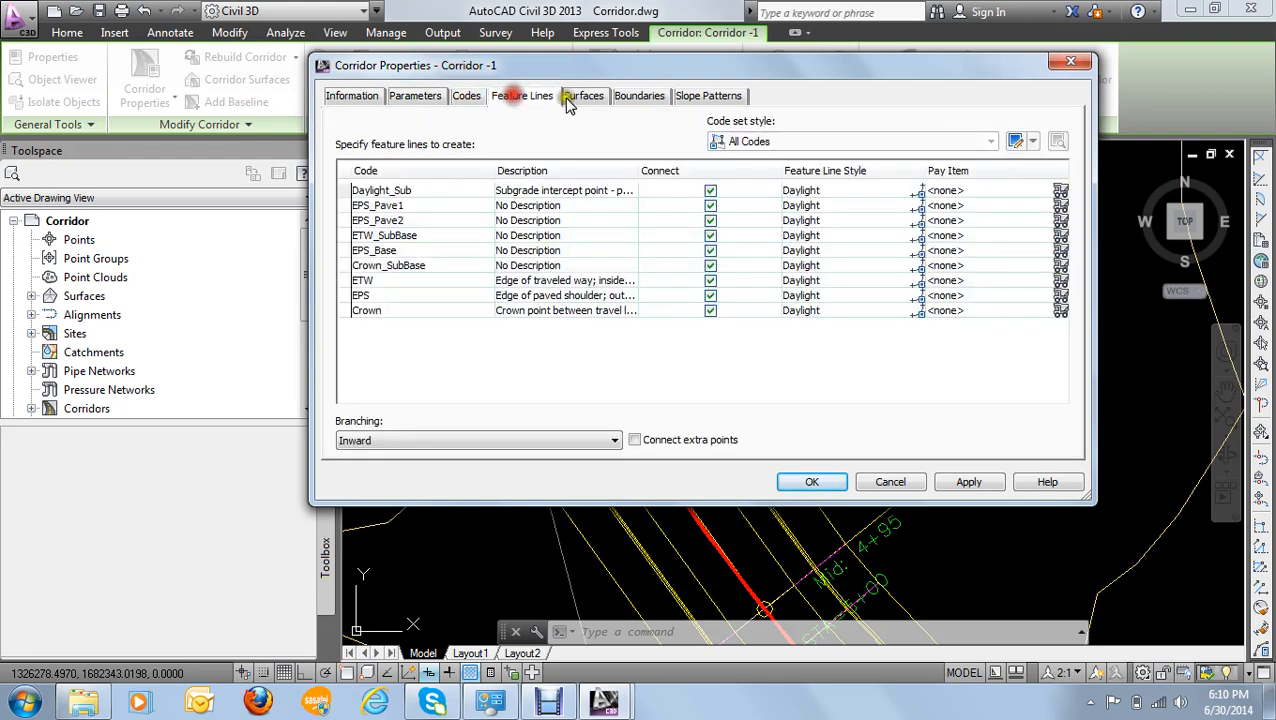
{"action": "left_click", "coordinate": [580, 97]}
{"action": "left_click", "coordinate": [642, 99]}
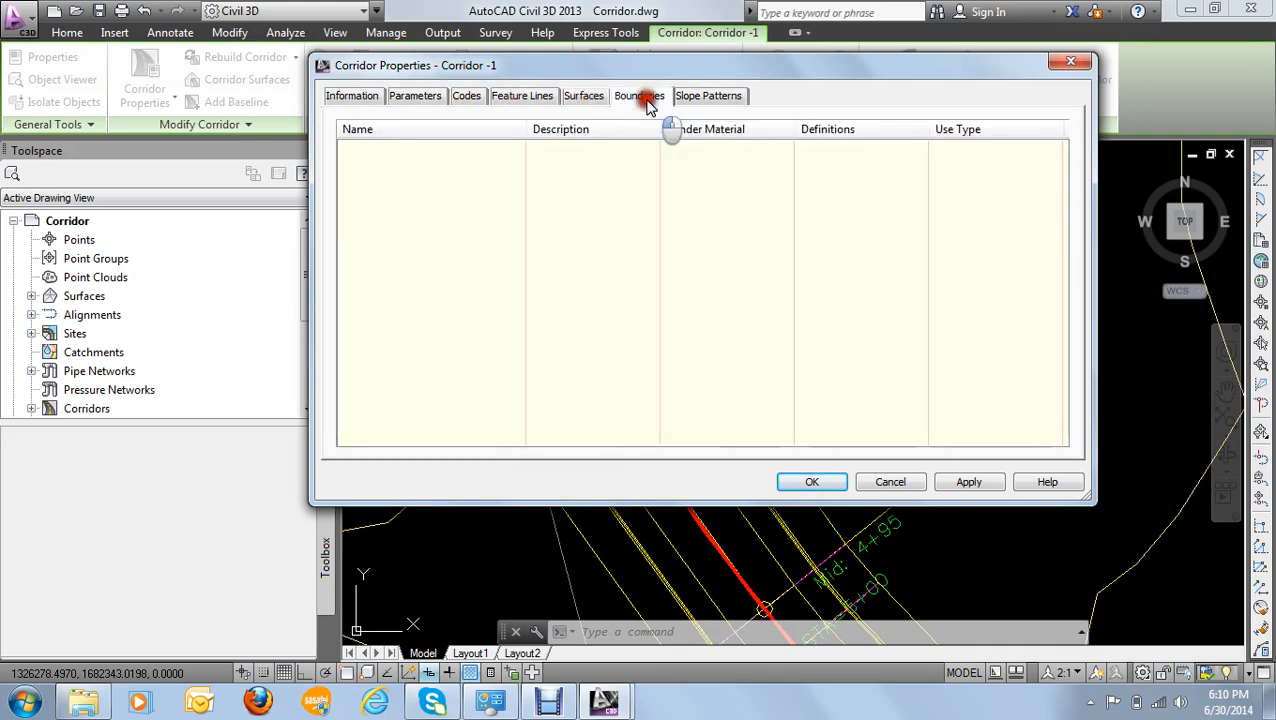
{"action": "left_click", "coordinate": [425, 100]}
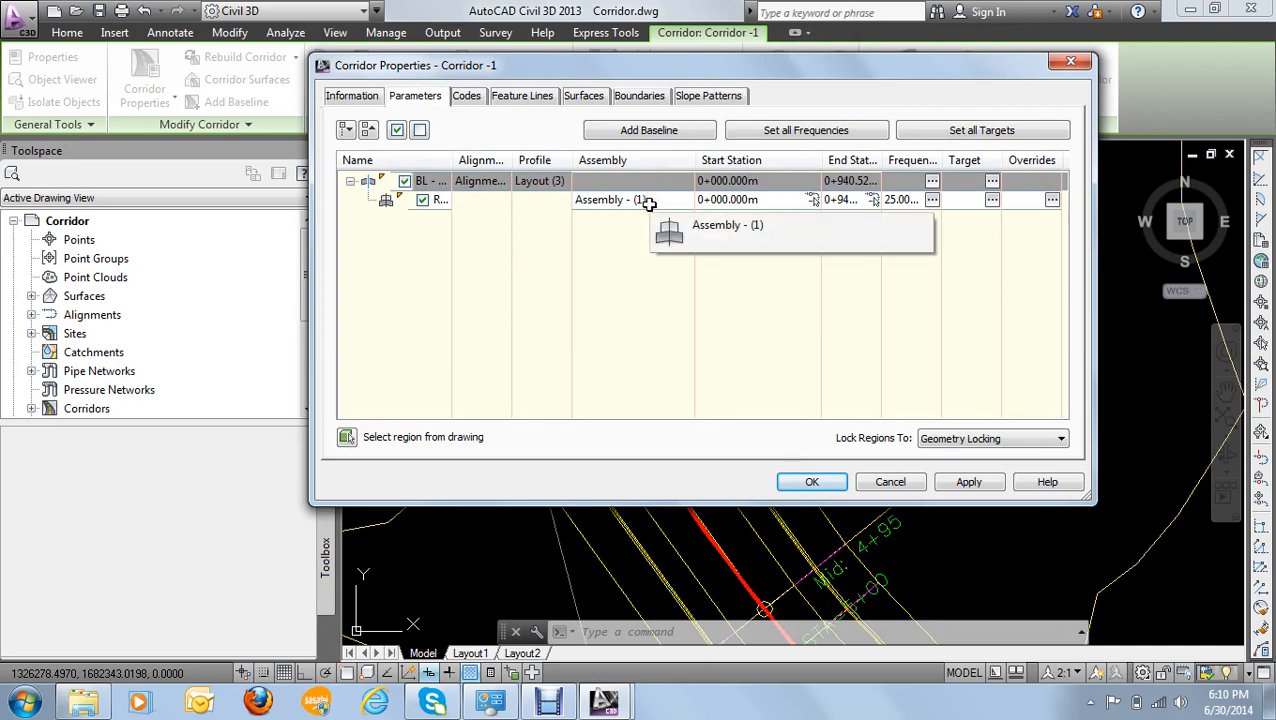
{"action": "left_click", "coordinate": [1068, 60]}
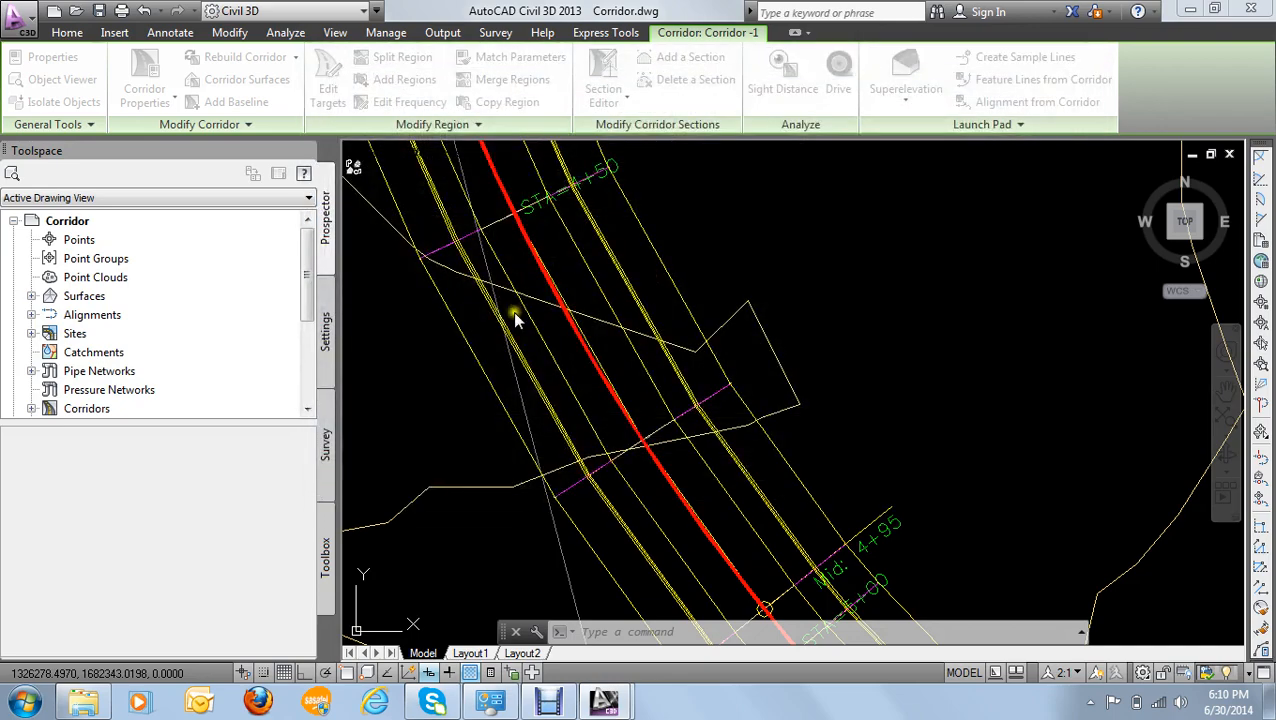
- Deselect the corridor and check the name of the westernmost assembly in the row southwest of the surface
{"action": "key", "text": "Escape"}
{"action": "scroll", "coordinate": [484, 339], "scroll_direction": "down", "scroll_amount": 8}
{"action": "scroll", "coordinate": [436, 368], "scroll_direction": "down", "scroll_amount": 6}
{"action": "mouse_move", "coordinate": [359, 420]}
{"action": "middle_mouse_down"}
{"action": "mouse_move", "coordinate": [563, 378]}
{"action": "mouse_move", "coordinate": [703, 370]}
{"action": "middle_mouse_up"}
{"action": "scroll", "coordinate": [703, 369], "scroll_direction": "up", "scroll_amount": 14}
{"action": "middle_click_drag", "start_coordinate": [615, 453], "coordinate": [783, 273]}
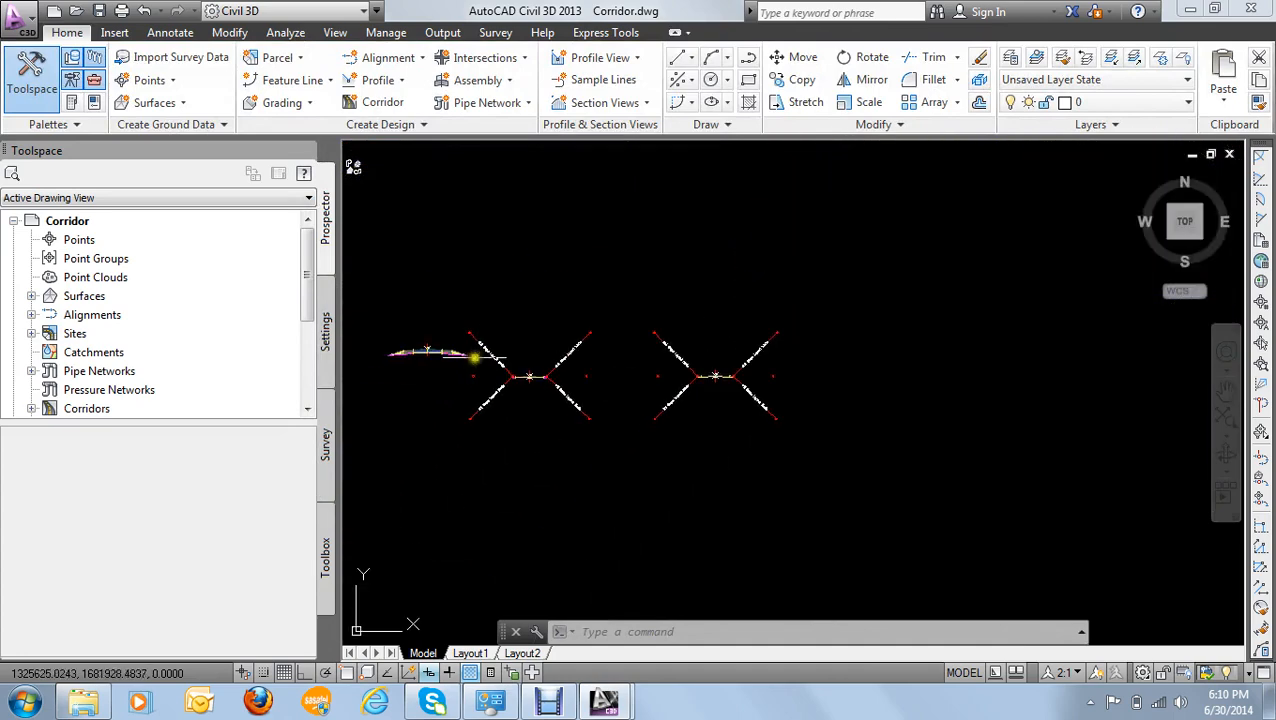
{"action": "scroll", "coordinate": [476, 352], "scroll_direction": "up", "scroll_amount": 9}
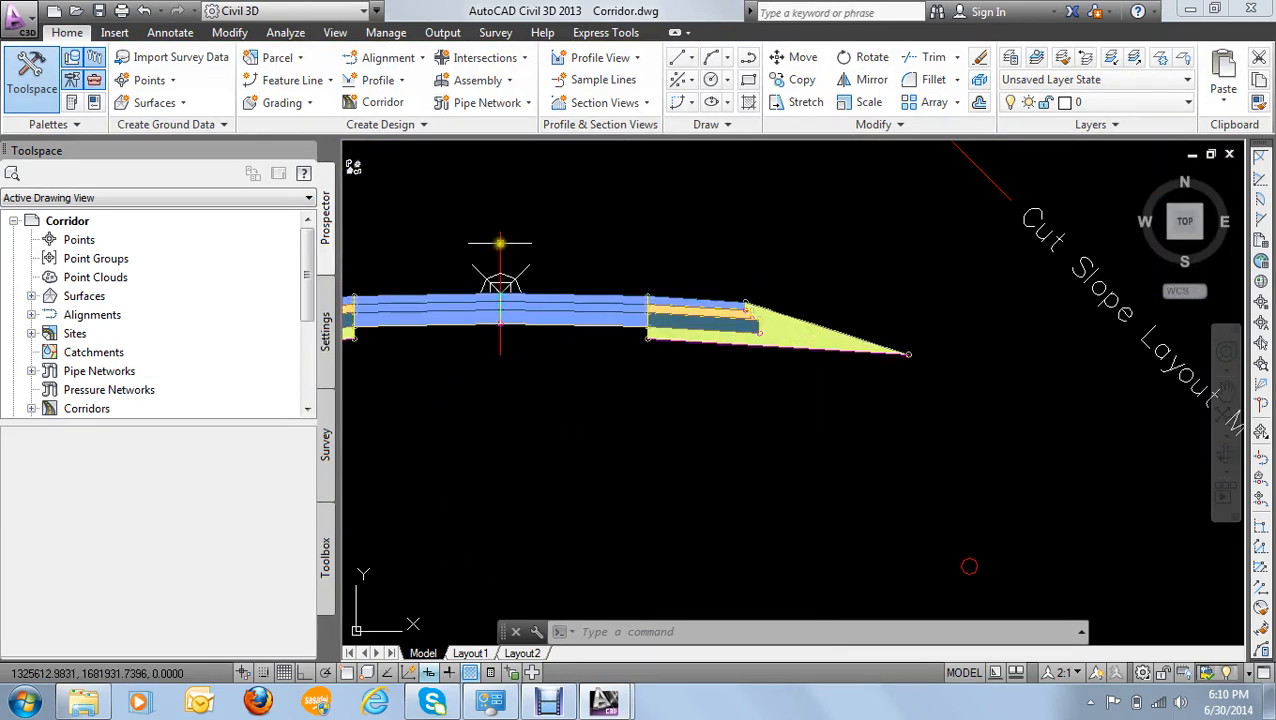
{"action": "mouse_move", "coordinate": [501, 241]}
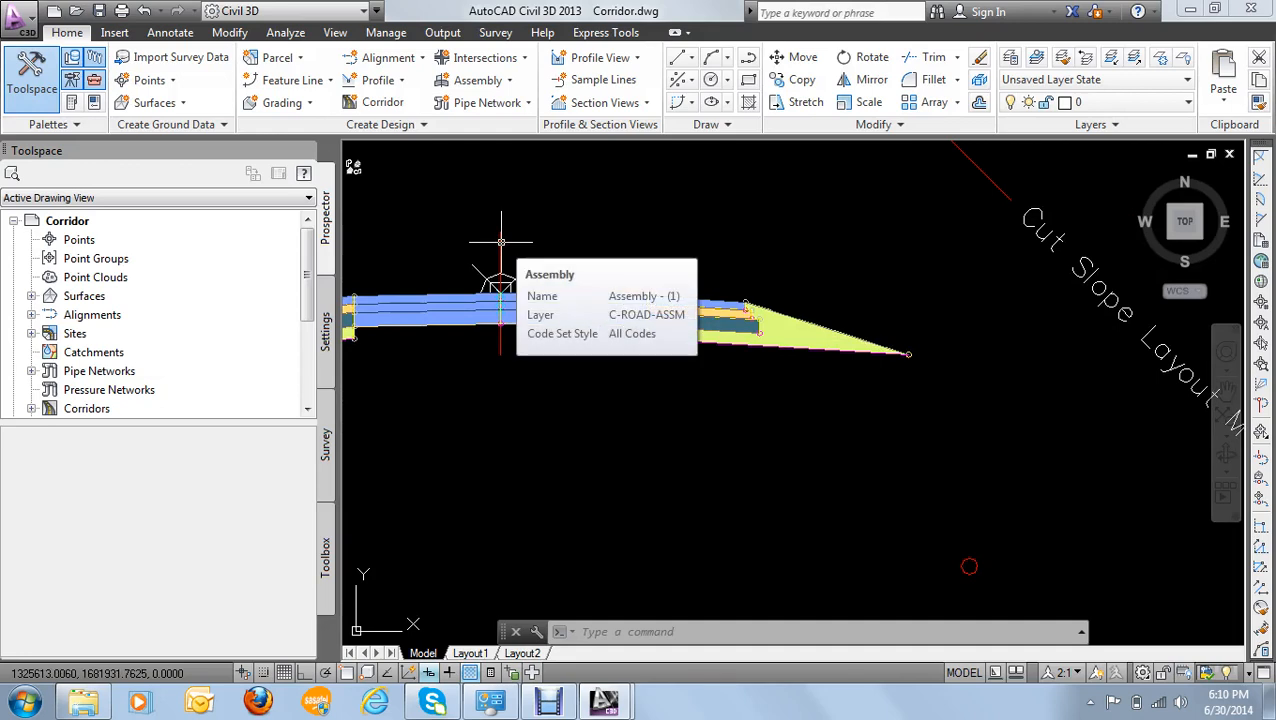
- Check the name of the middle assembly and inspect the curb and gutter at its east edge
{"action": "scroll", "coordinate": [650, 272], "scroll_direction": "down", "scroll_amount": 8}
{"action": "middle_click_drag", "start_coordinate": [755, 291], "coordinate": [578, 248]}
{"action": "scroll", "coordinate": [612, 257], "scroll_direction": "up", "scroll_amount": 8}
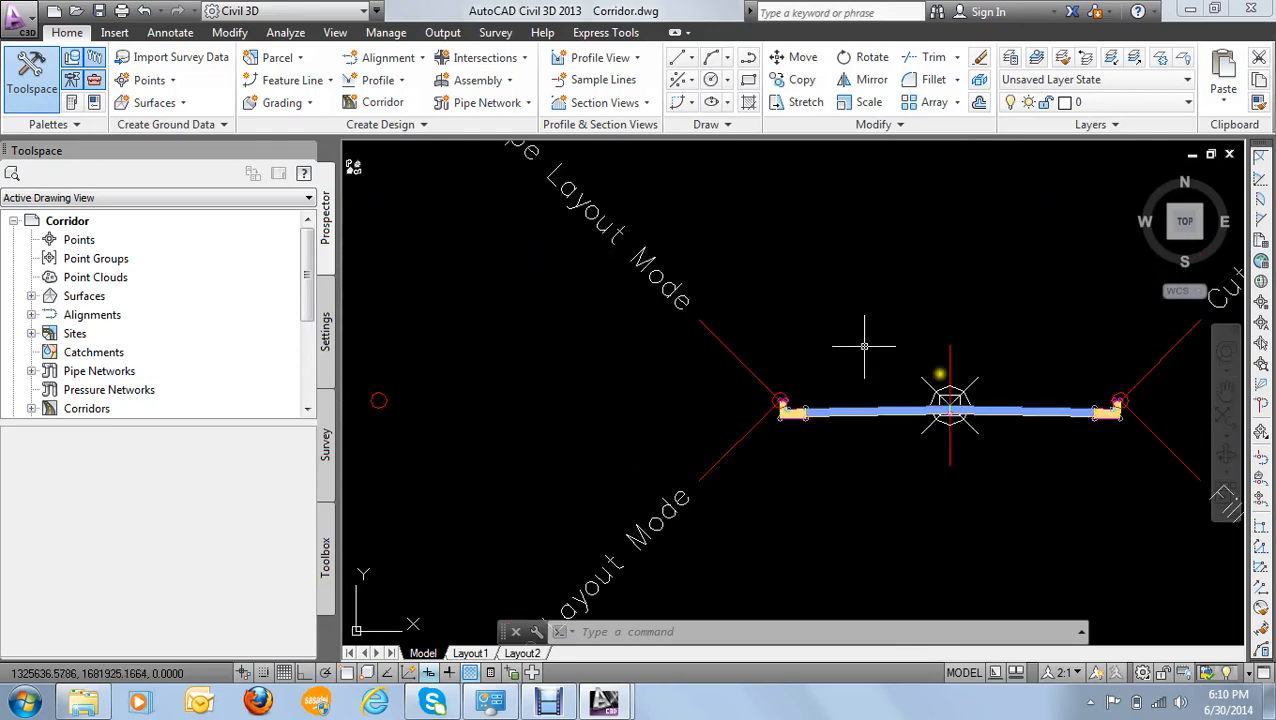
{"action": "middle_click_drag", "start_coordinate": [864, 346], "coordinate": [624, 290]}
{"action": "scroll", "coordinate": [692, 279], "scroll_direction": "up", "scroll_amount": 7}
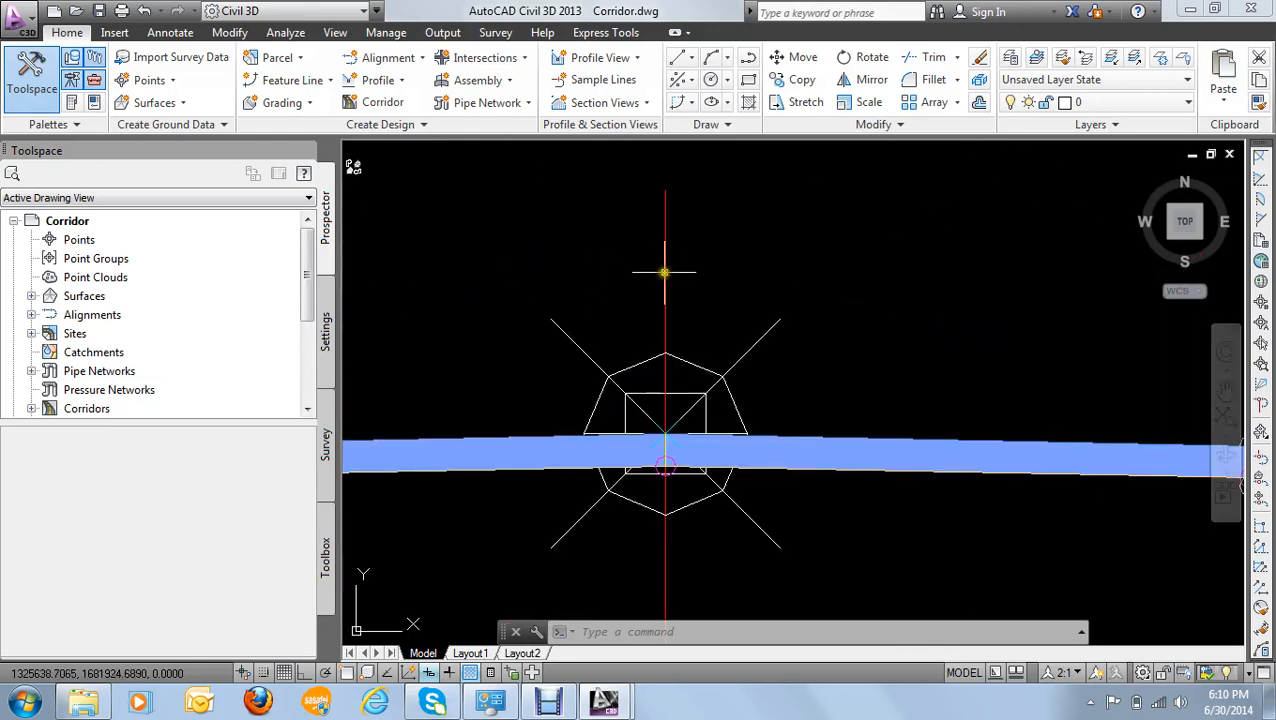
{"action": "mouse_move", "coordinate": [664, 272]}
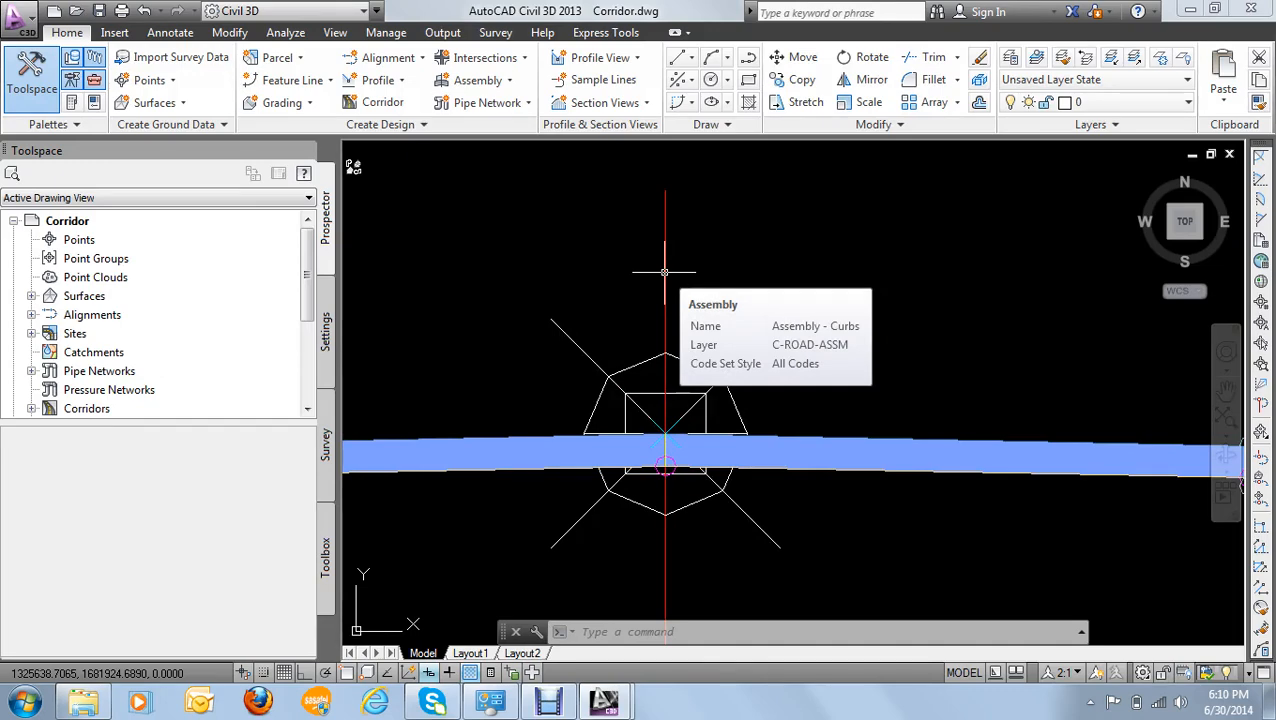
{"action": "scroll", "coordinate": [664, 272], "scroll_direction": "down", "scroll_amount": 7}
{"action": "scroll", "coordinate": [790, 306], "scroll_direction": "up", "scroll_amount": 9}
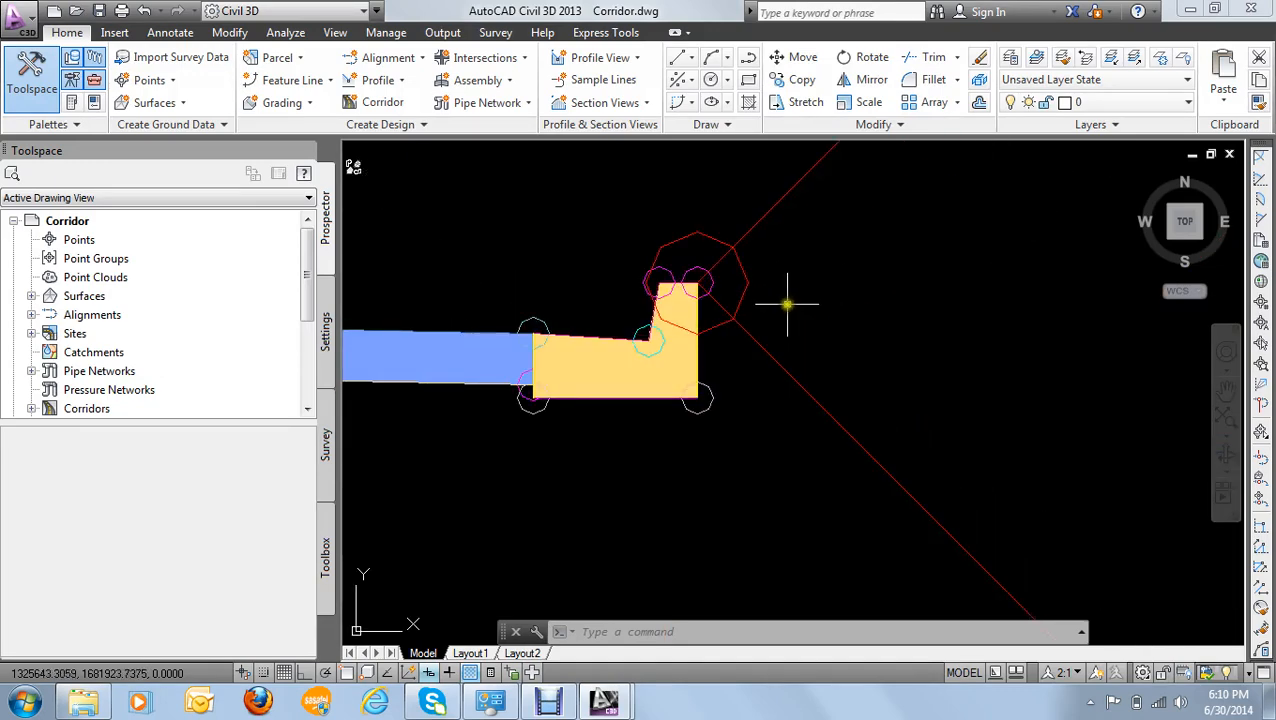
- Examine the lanes and outer edge of the easternmost assembly in the row
{"action": "scroll", "coordinate": [843, 333], "scroll_direction": "down", "scroll_amount": 8}
{"action": "scroll", "coordinate": [923, 322], "scroll_direction": "up", "scroll_amount": 6}
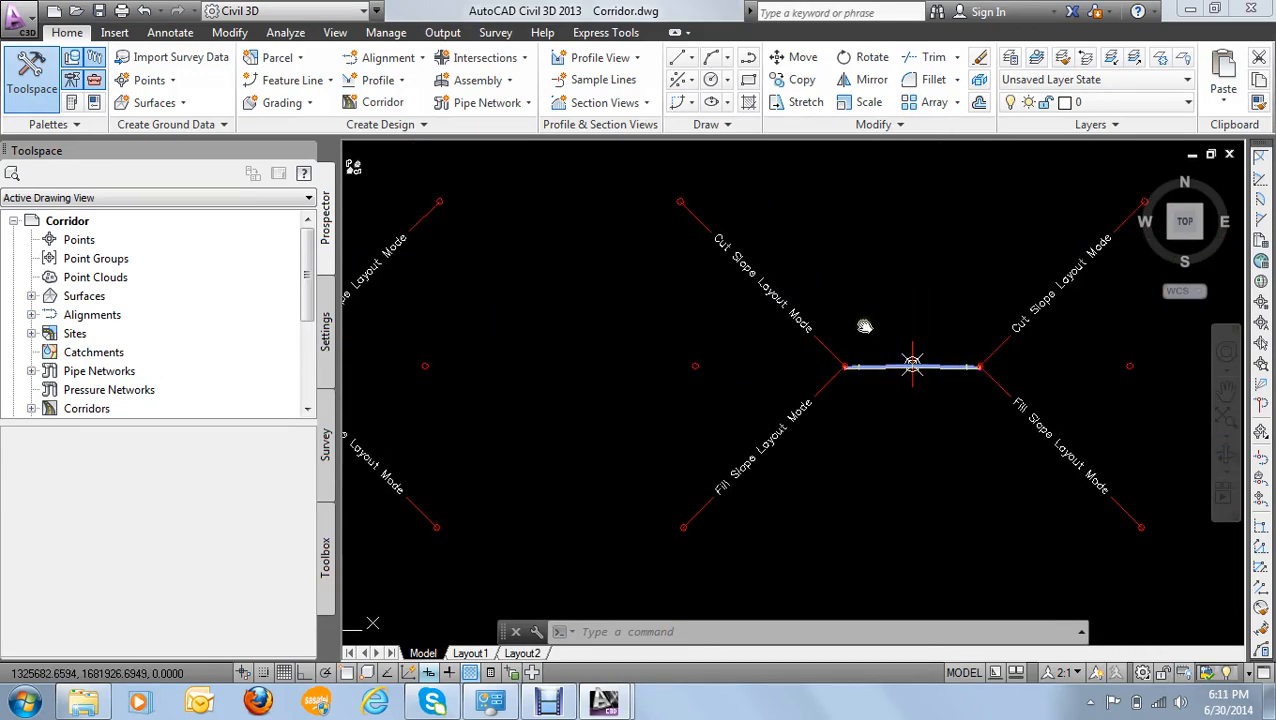
{"action": "middle_click_drag", "start_coordinate": [864, 326], "coordinate": [707, 290]}
{"action": "scroll", "coordinate": [755, 322], "scroll_direction": "up", "scroll_amount": 5}
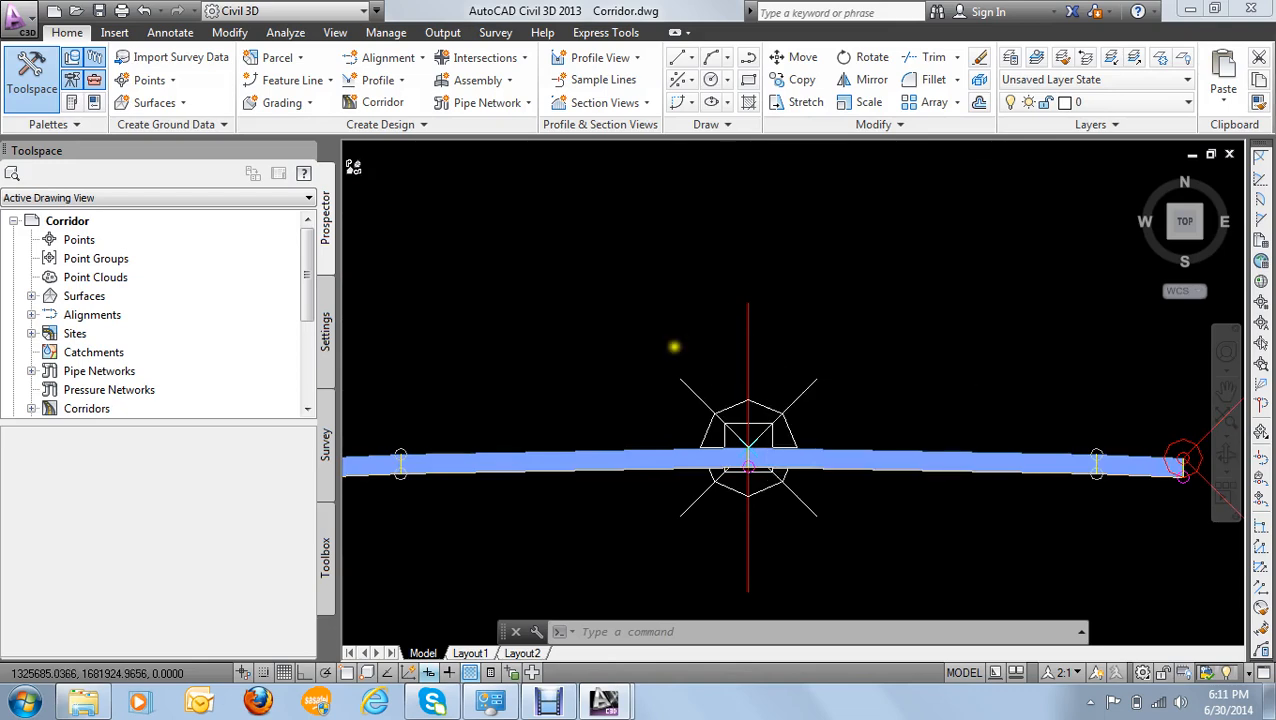
- Recheck the westernmost assembly's name and pavement layers at its centreline
{"action": "scroll", "coordinate": [675, 345], "scroll_direction": "down", "scroll_amount": 6}
{"action": "scroll", "coordinate": [585, 285], "scroll_direction": "down", "scroll_amount": 2}
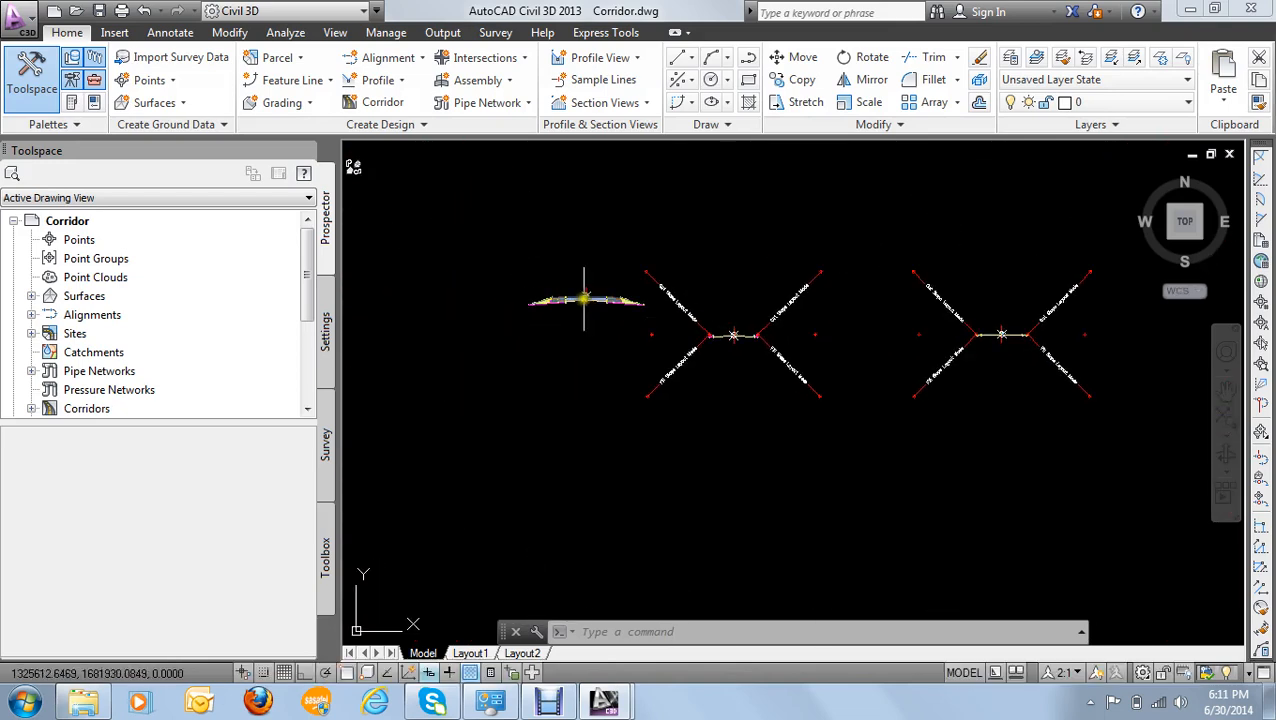
{"action": "scroll", "coordinate": [585, 275], "scroll_direction": "up", "scroll_amount": 6}
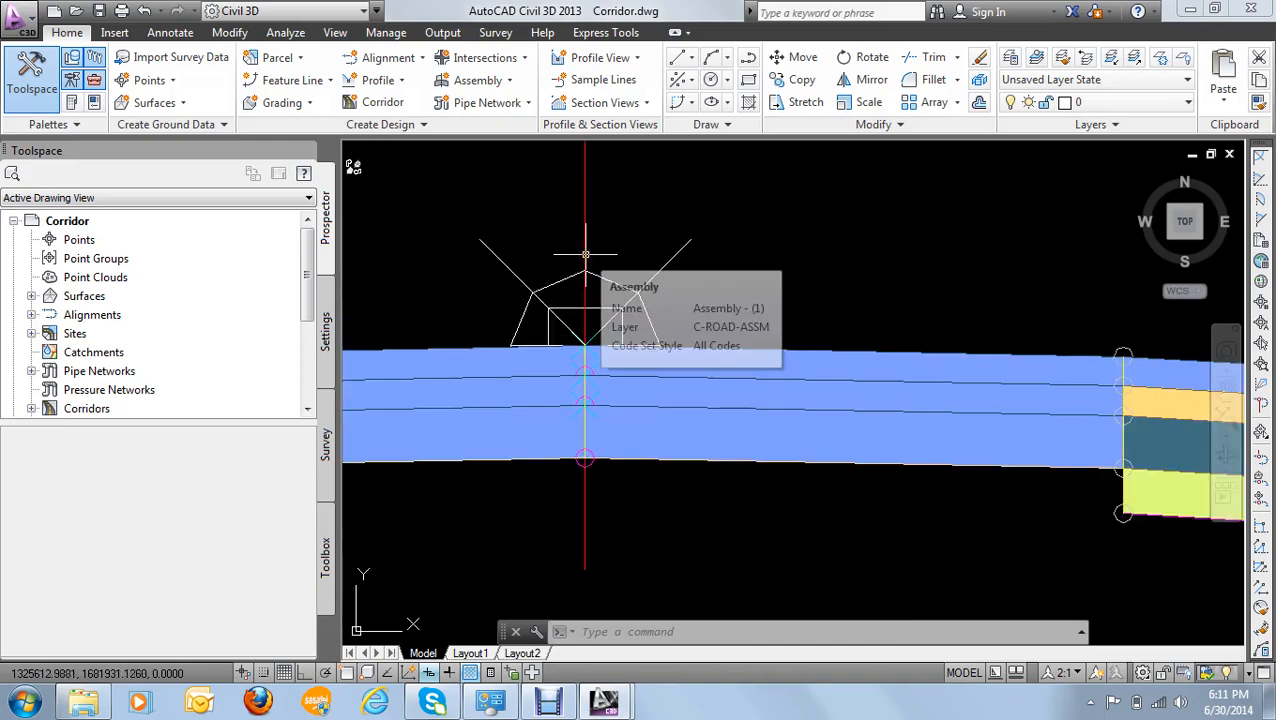
{"action": "scroll", "coordinate": [706, 242], "scroll_direction": "down", "scroll_amount": 4}
{"action": "scroll", "coordinate": [709, 245], "scroll_direction": "down", "scroll_amount": 5}
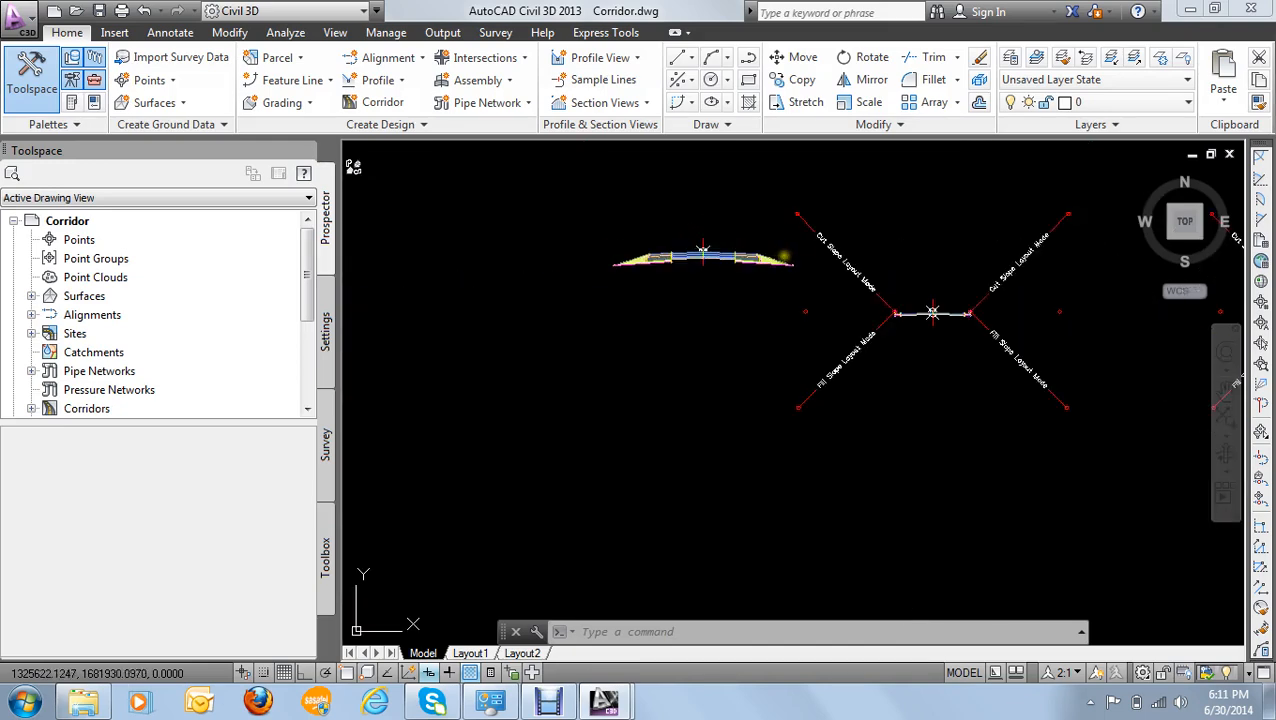
- Reopen the corridor's properties from its northern curve and display its surface definitions
{"action": "scroll", "coordinate": [670, 325], "scroll_direction": "up", "scroll_amount": 2}
{"action": "scroll", "coordinate": [665, 318], "scroll_direction": "down", "scroll_amount": 5}
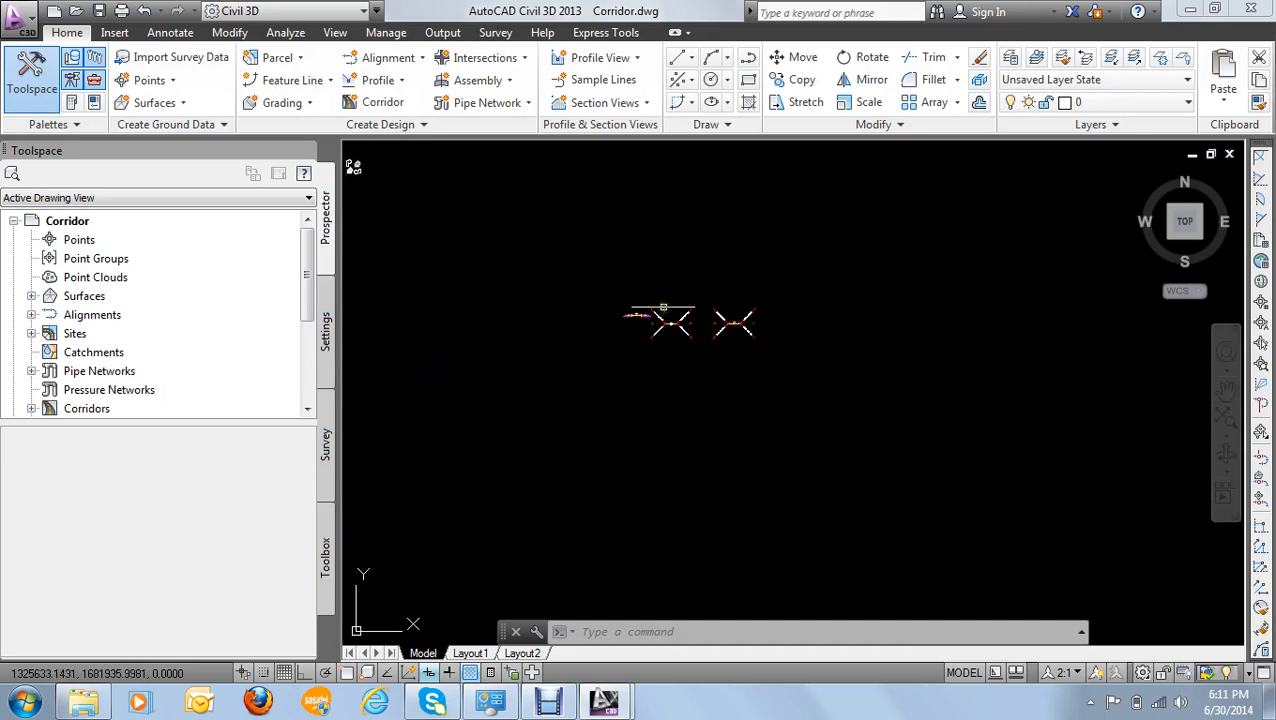
{"action": "scroll", "coordinate": [607, 370], "scroll_direction": "up", "scroll_amount": 5}
{"action": "scroll", "coordinate": [703, 304], "scroll_direction": "down", "scroll_amount": 10}
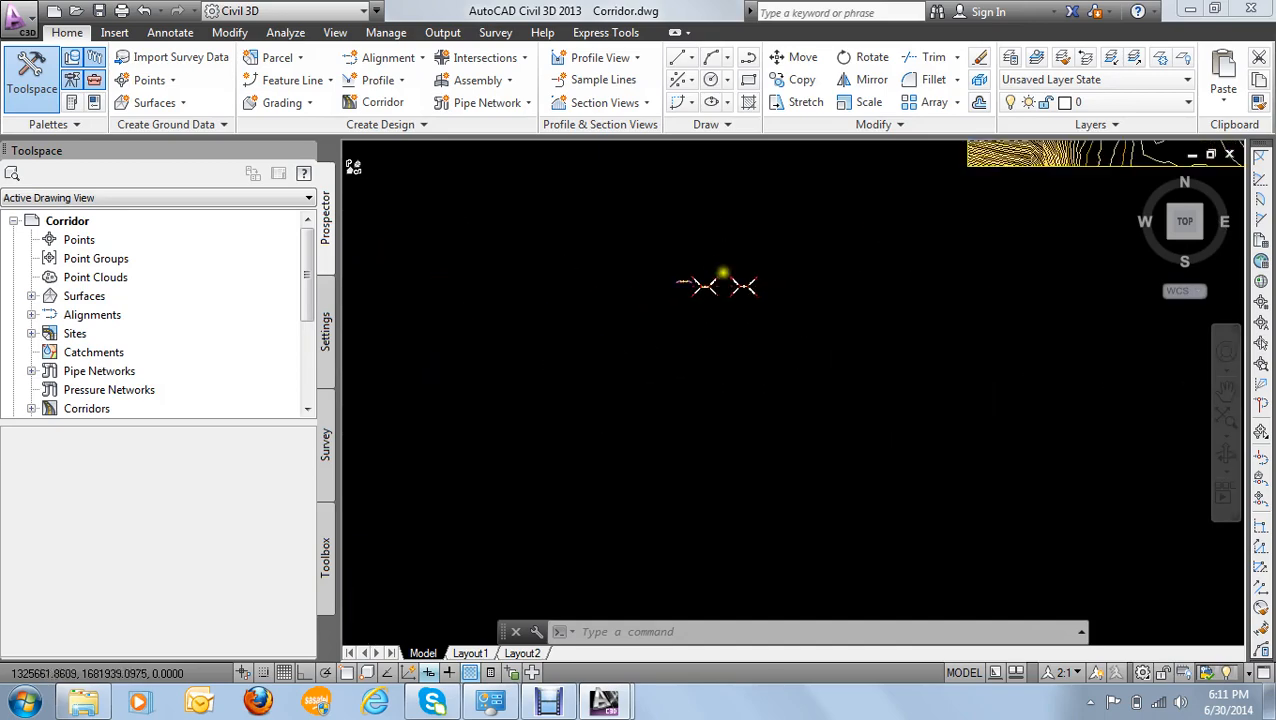
{"action": "scroll", "coordinate": [755, 308], "scroll_direction": "up", "scroll_amount": 10}
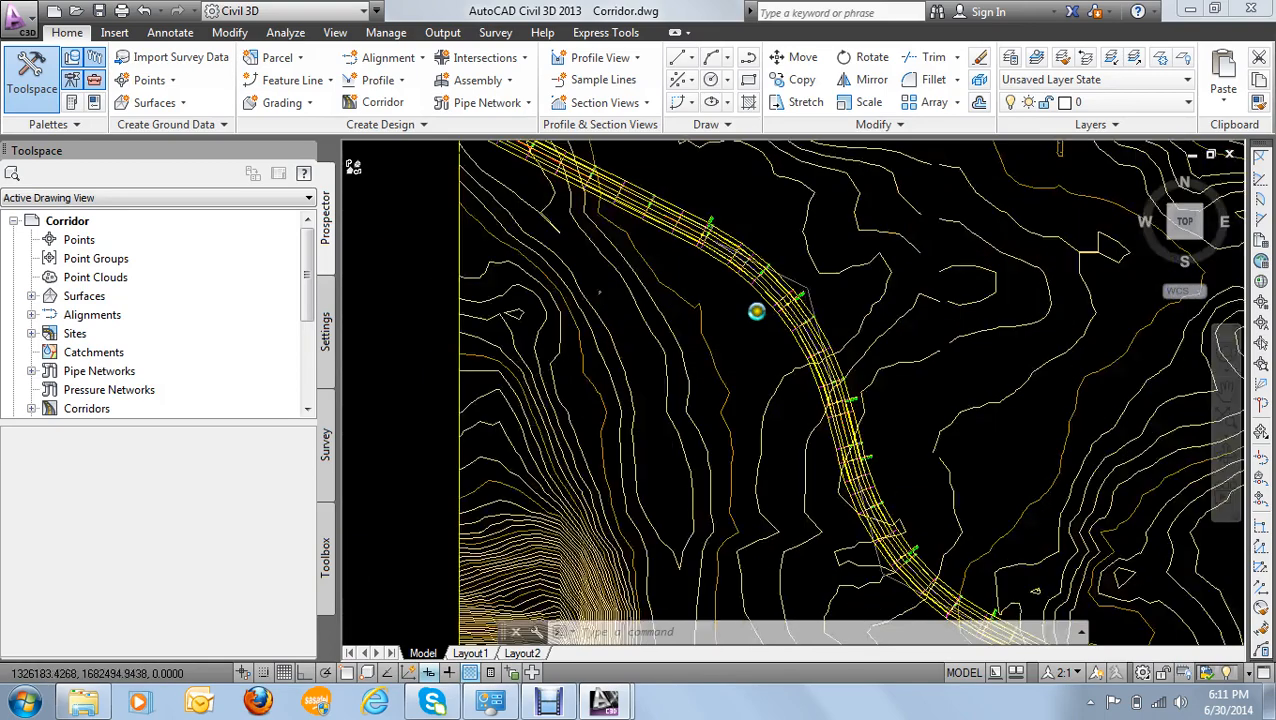
{"action": "left_click", "coordinate": [770, 260]}
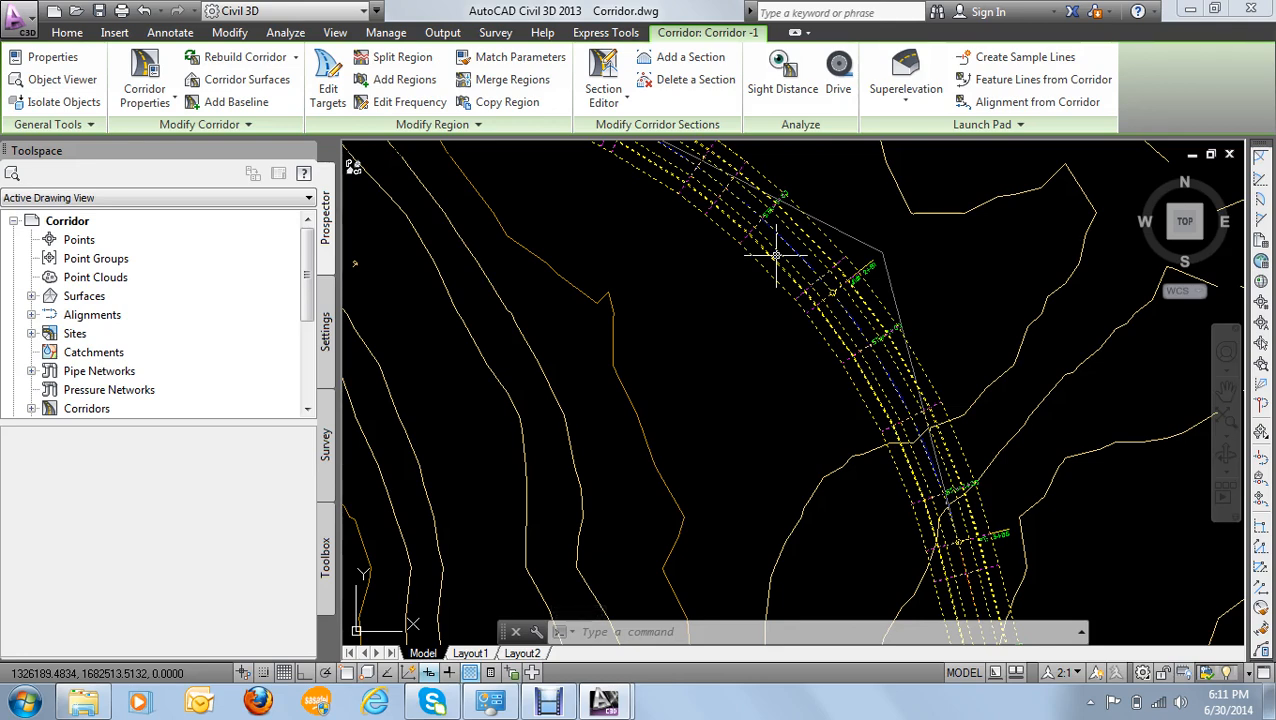
{"action": "right_click", "coordinate": [775, 261]}
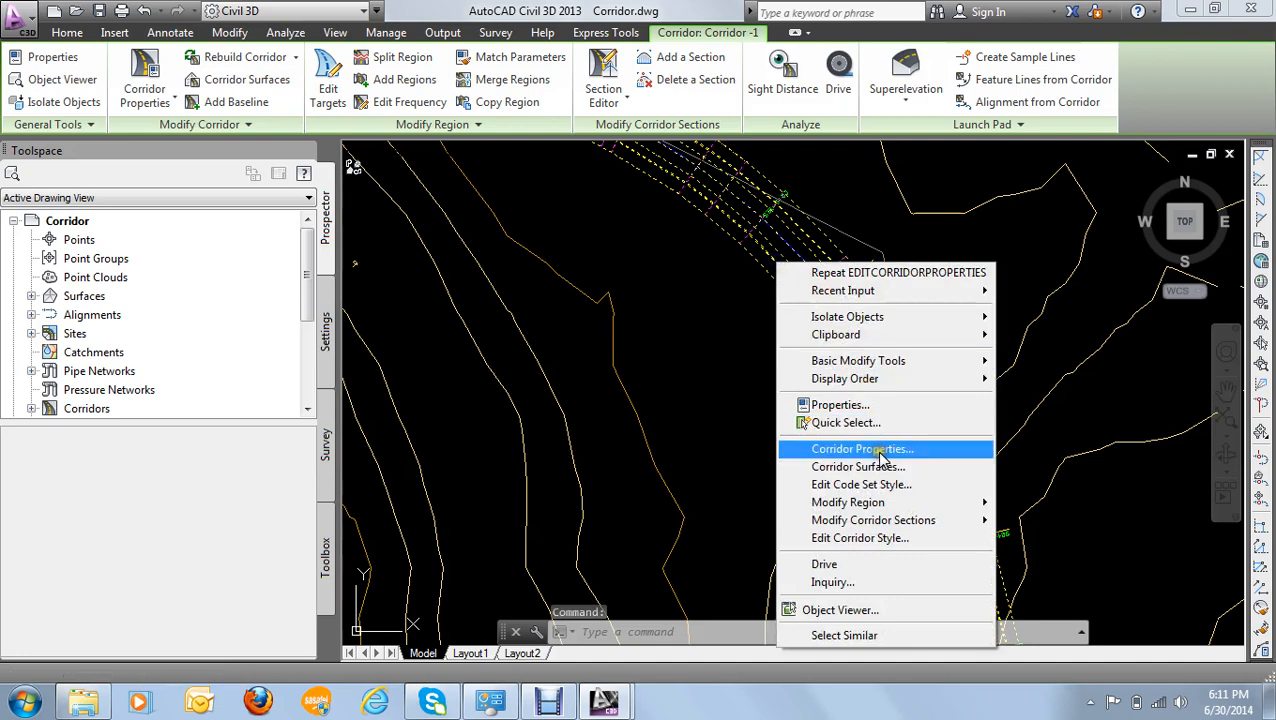
{"action": "left_click", "coordinate": [880, 452]}
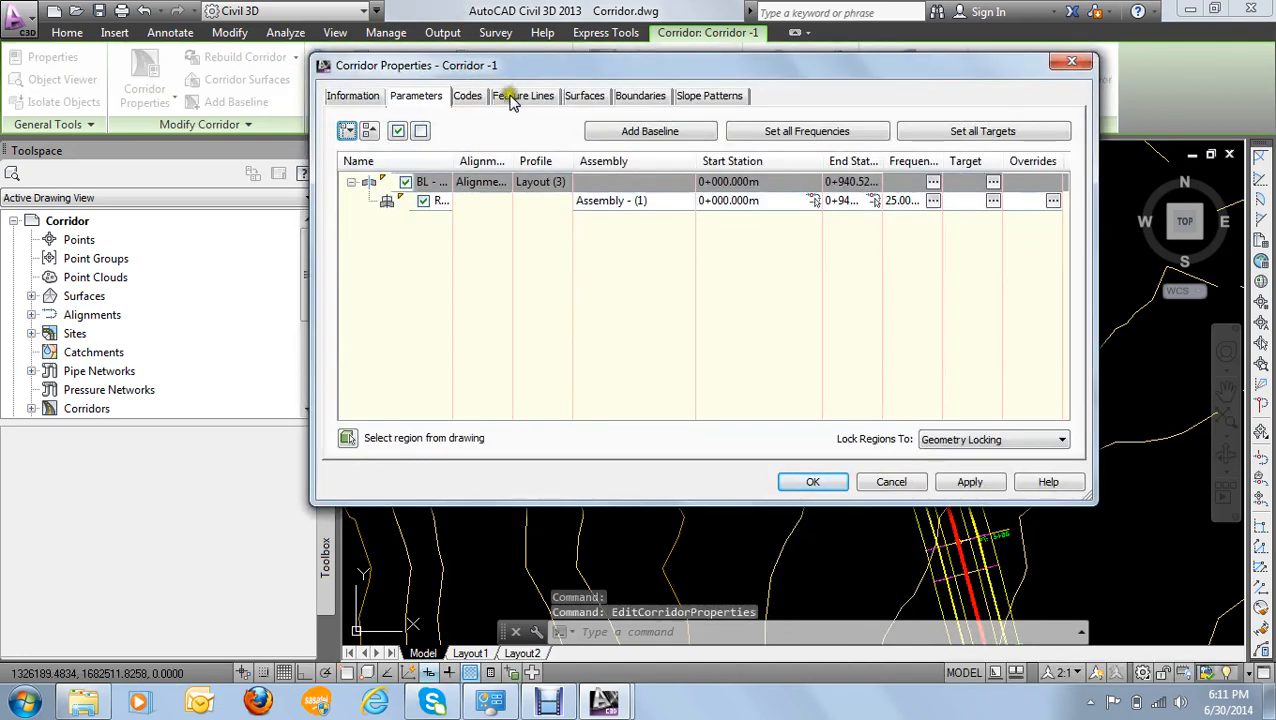
{"action": "left_click", "coordinate": [585, 96]}
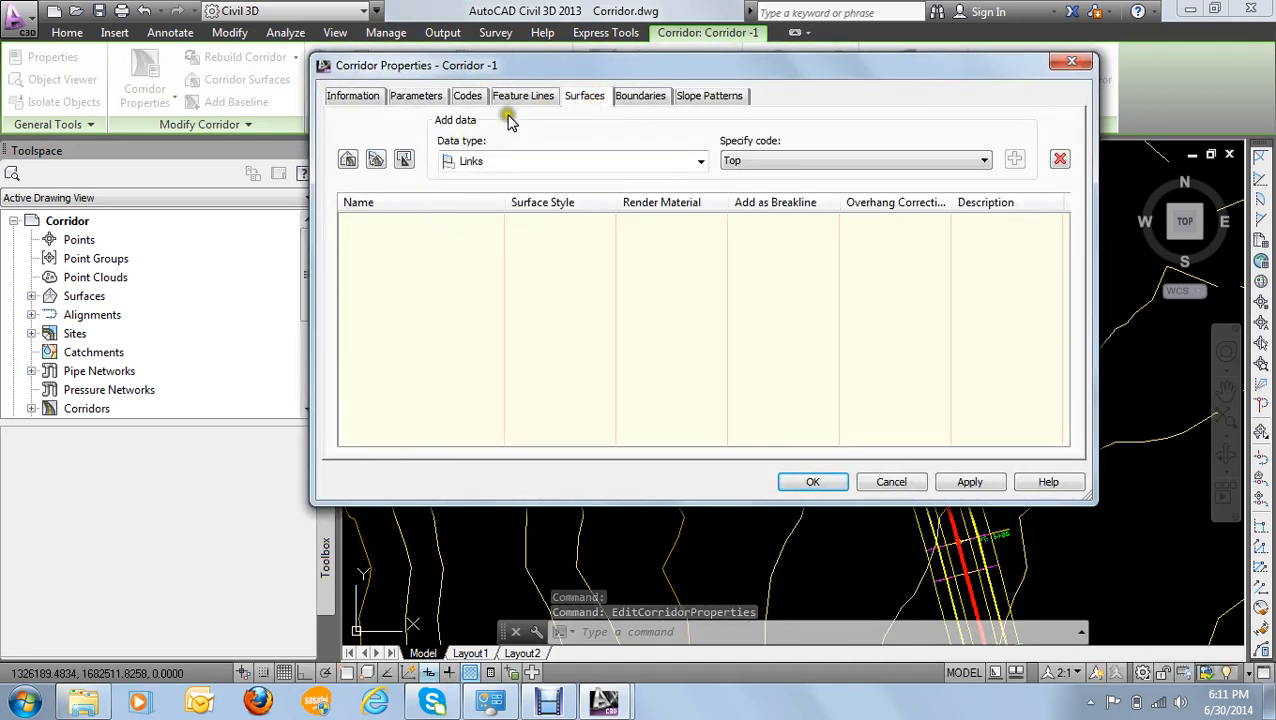
{"action": "left_click_drag", "start_coordinate": [562, 70], "coordinate": [487, 50]}
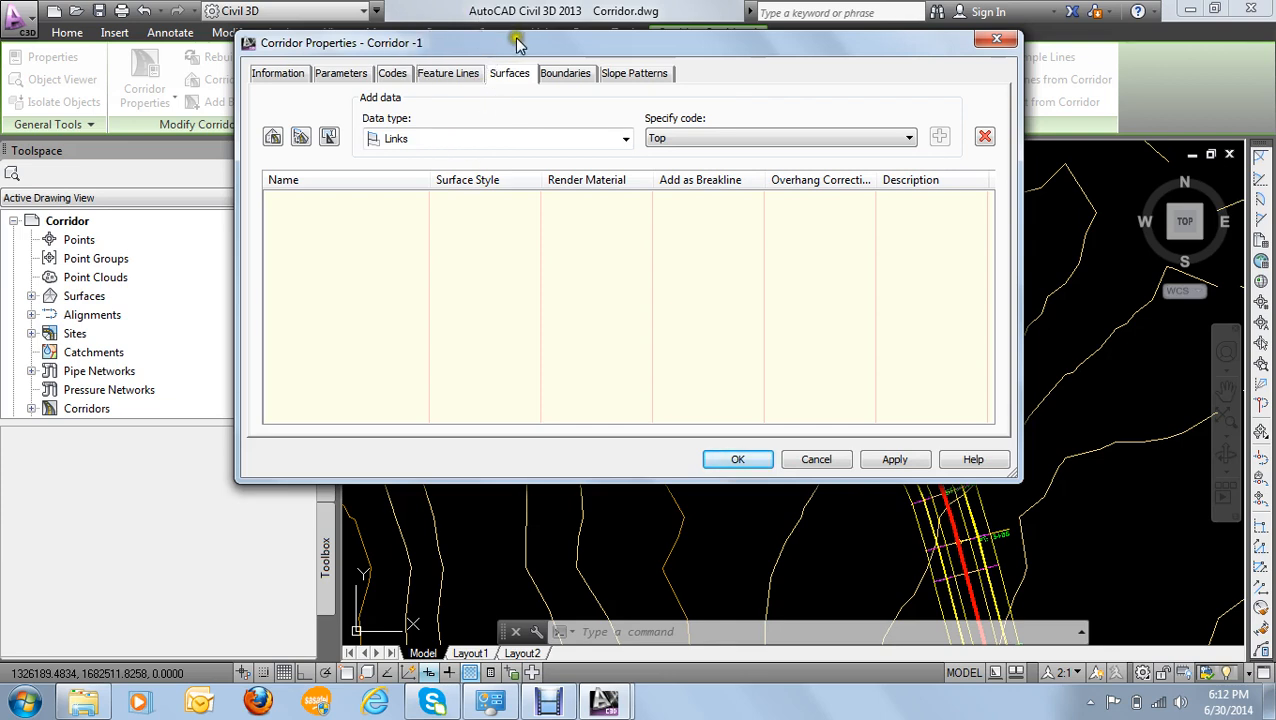
{"action": "left_click_drag", "start_coordinate": [517, 43], "coordinate": [511, 29]}
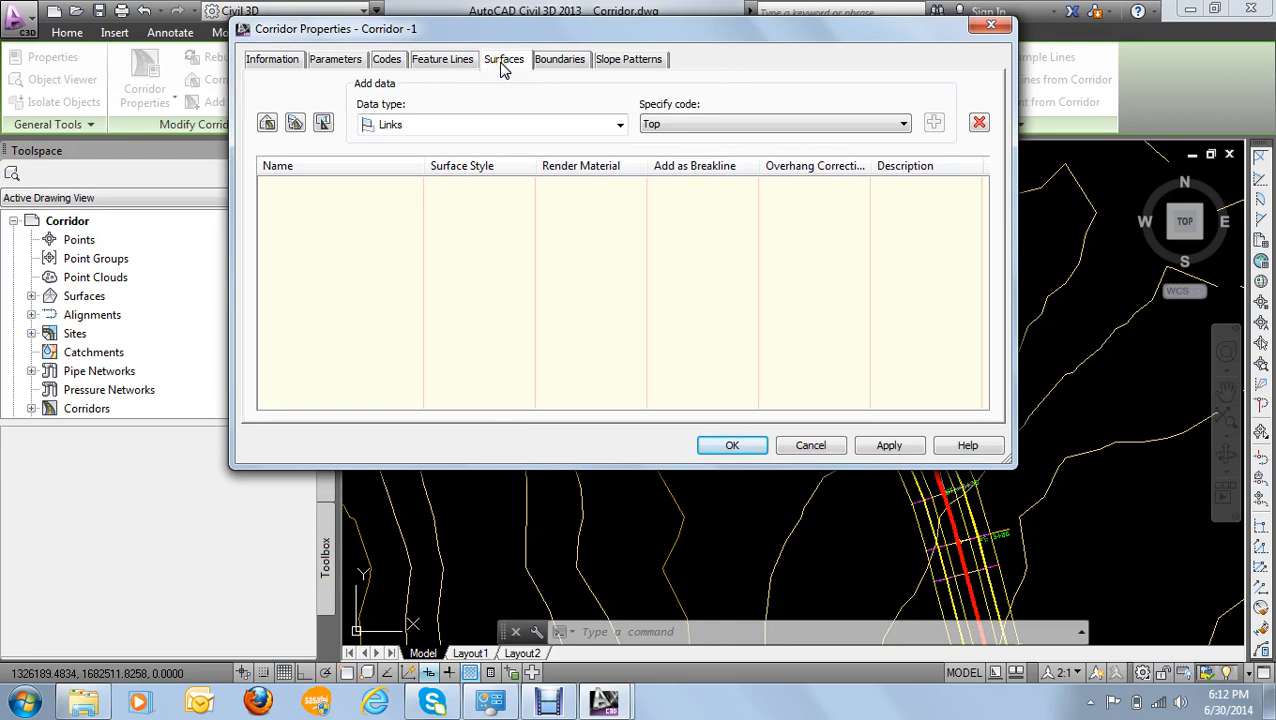
- Create a corridor surface and add the Datum link code as its data
{"action": "left_click", "coordinate": [704, 124]}
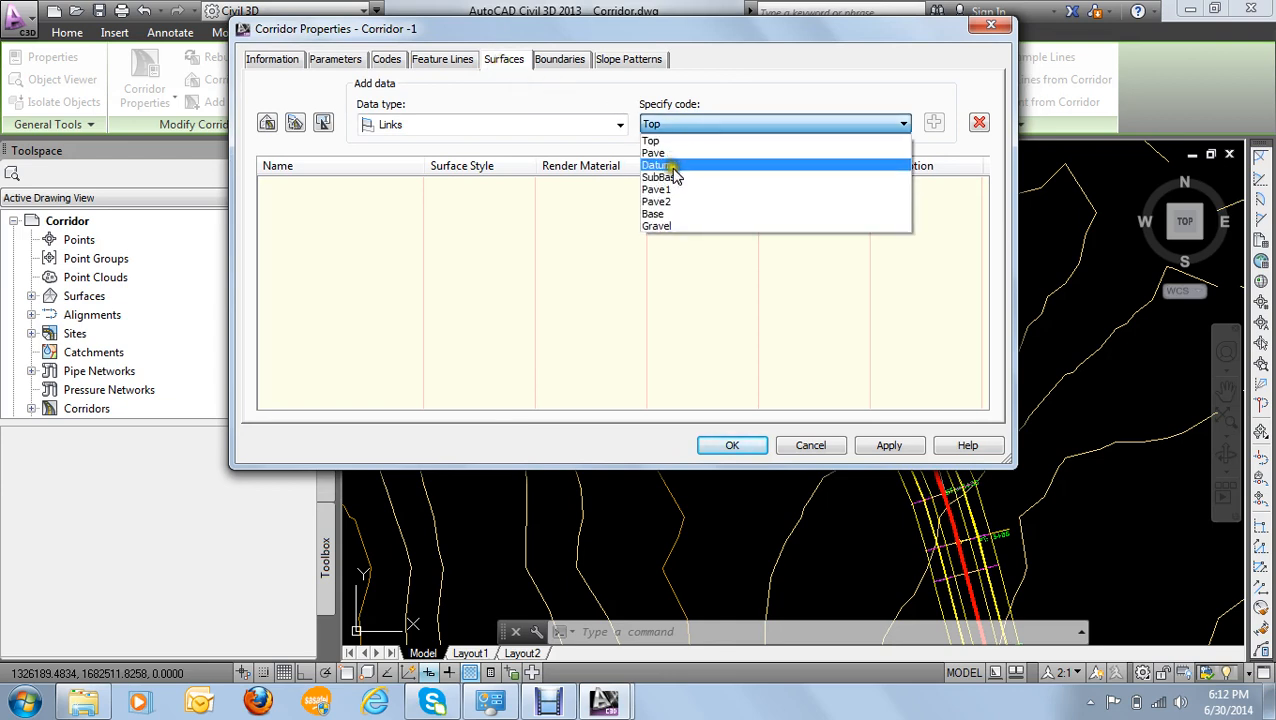
{"action": "left_click", "coordinate": [670, 166]}
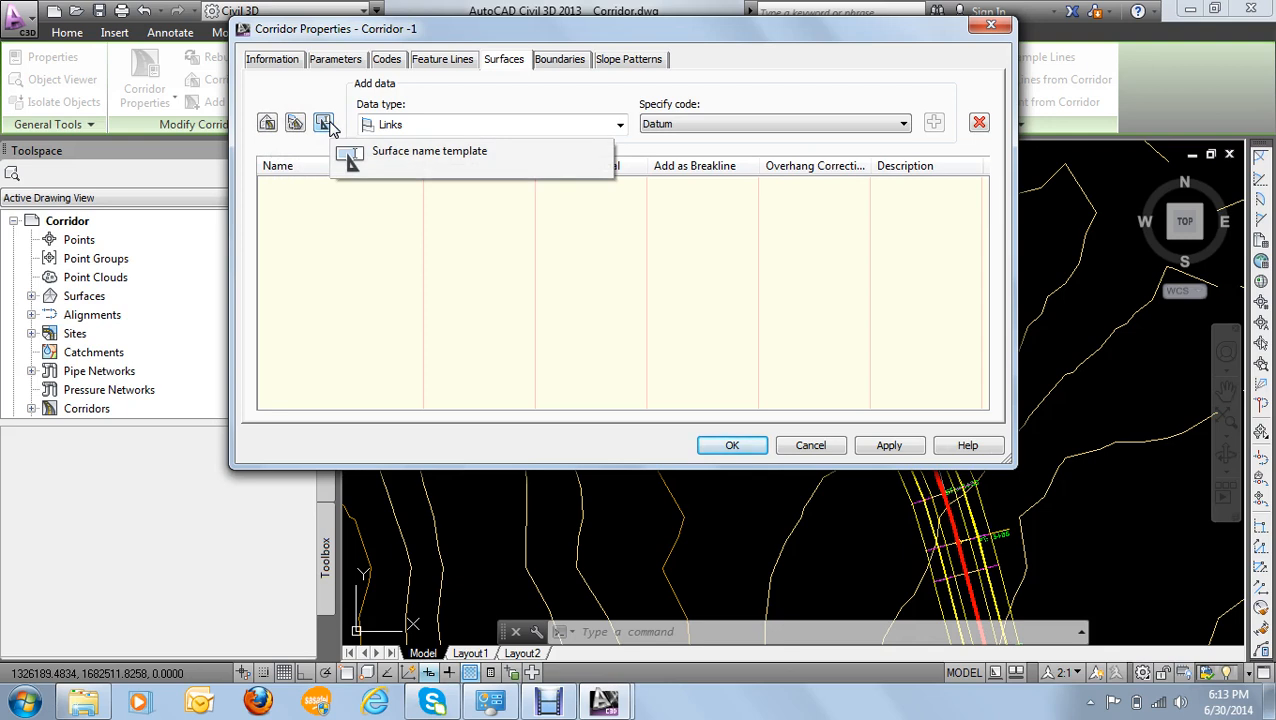
{"action": "left_click", "coordinate": [267, 122]}
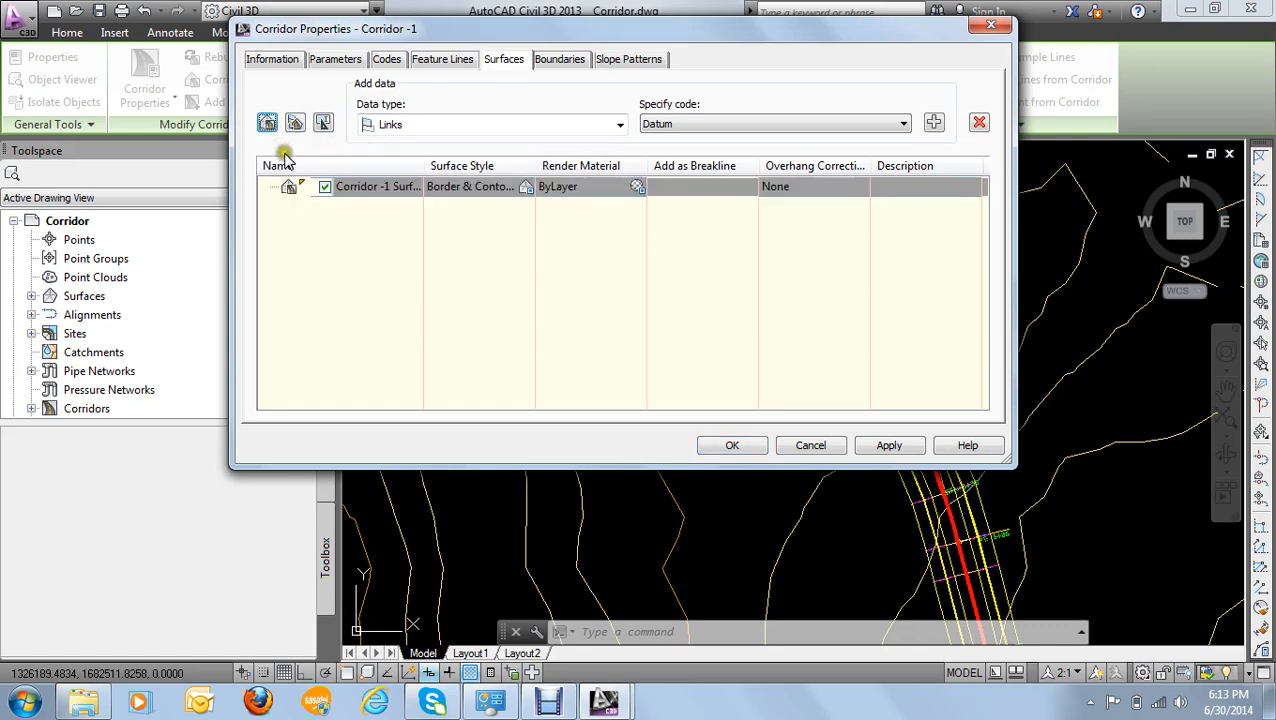
{"action": "left_click", "coordinate": [936, 124]}
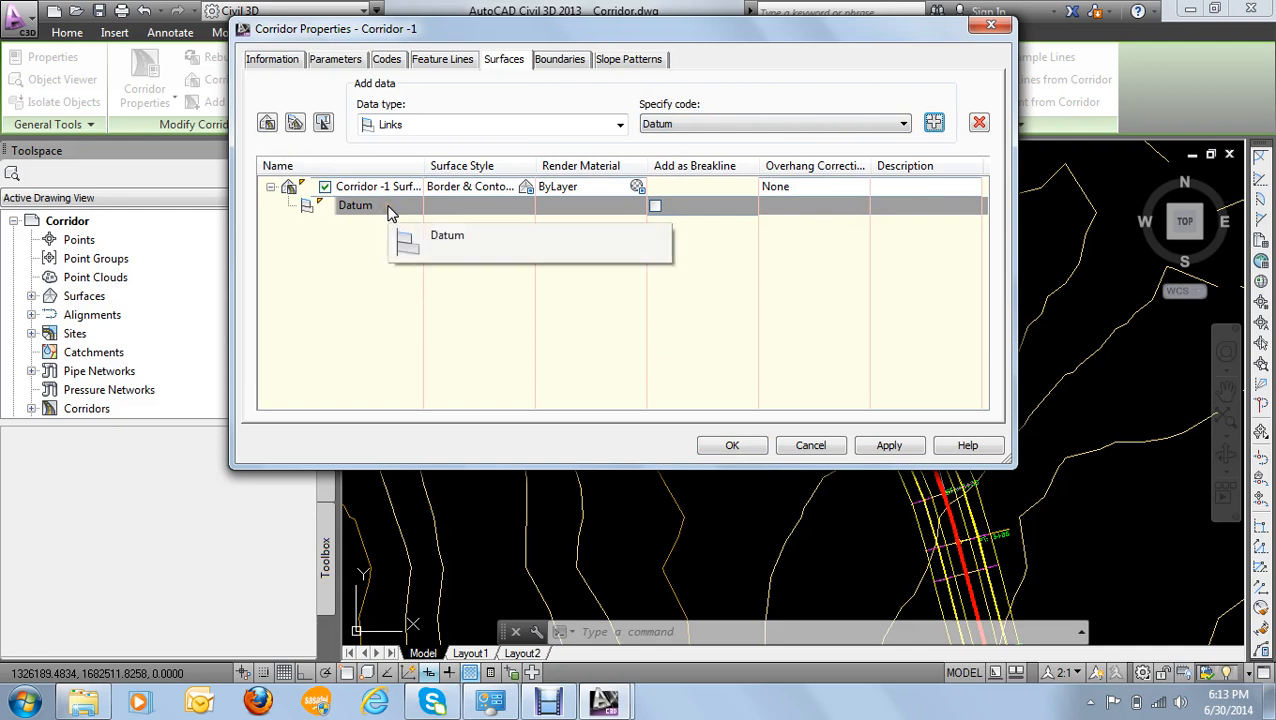
- Rename the new corridor surface as DATUM
{"action": "left_click", "coordinate": [362, 188]}
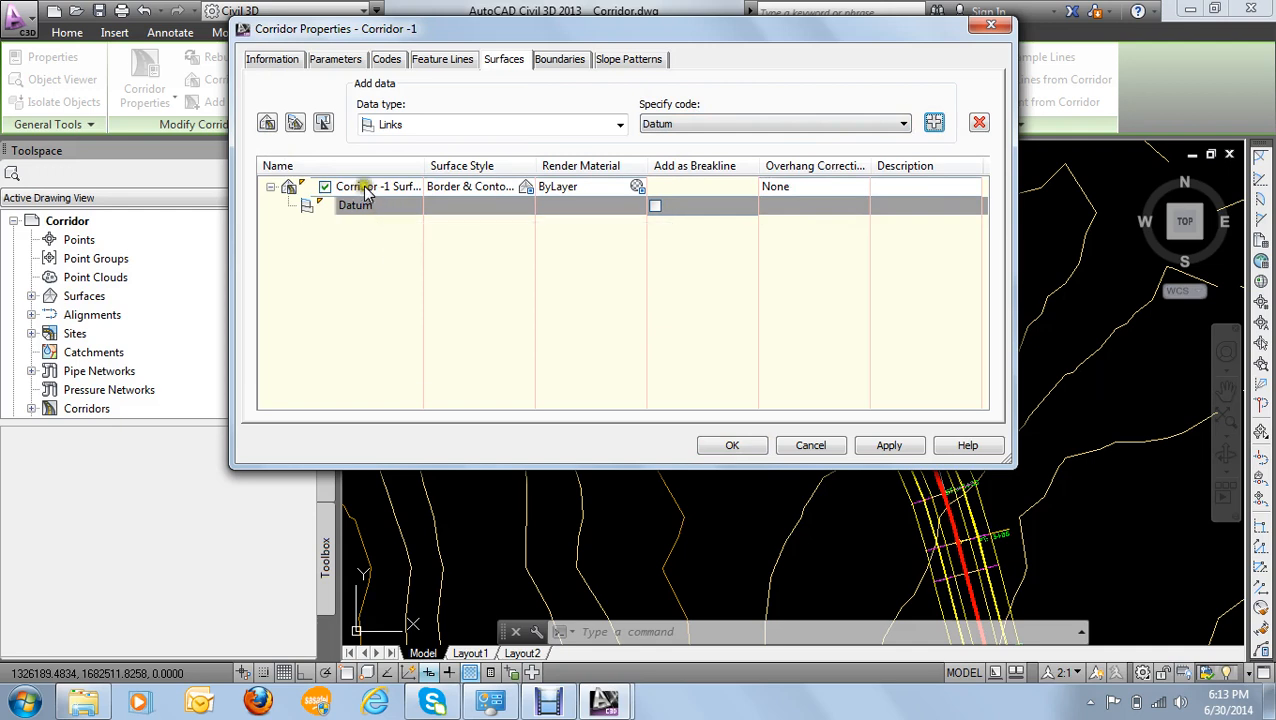
{"action": "left_click", "coordinate": [367, 190]}
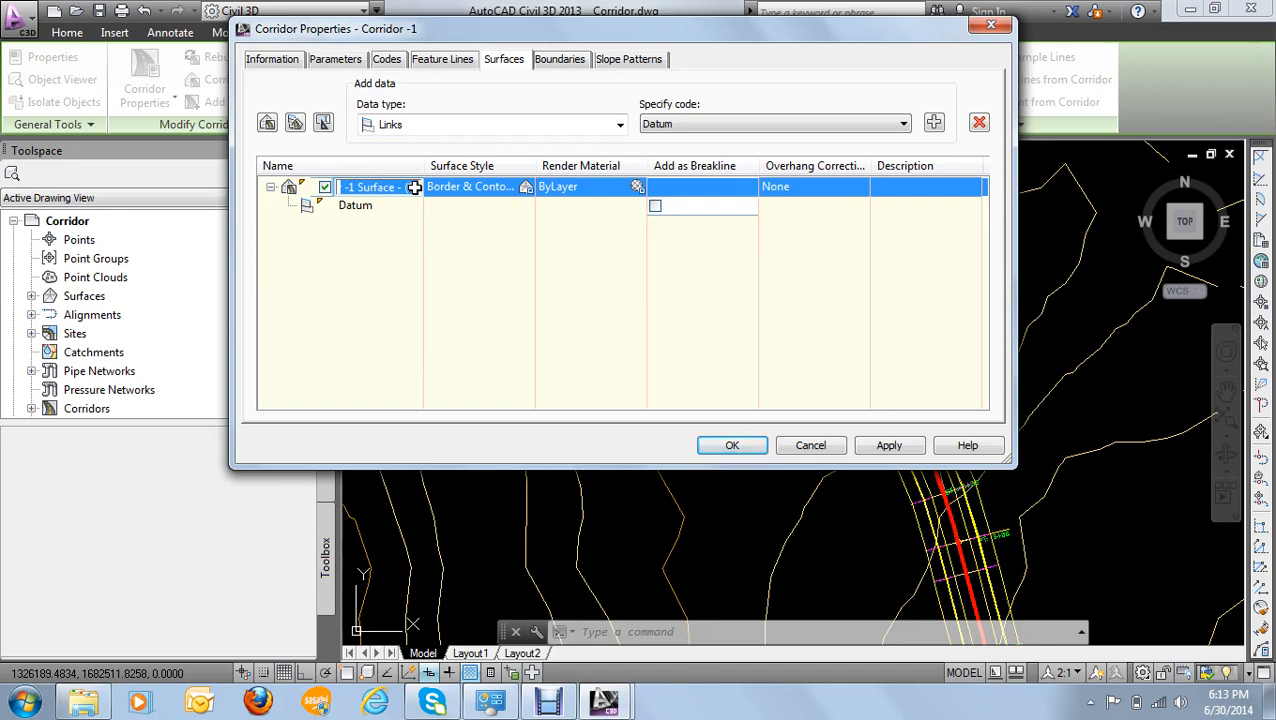
{"action": "type", "text": "DATU"}
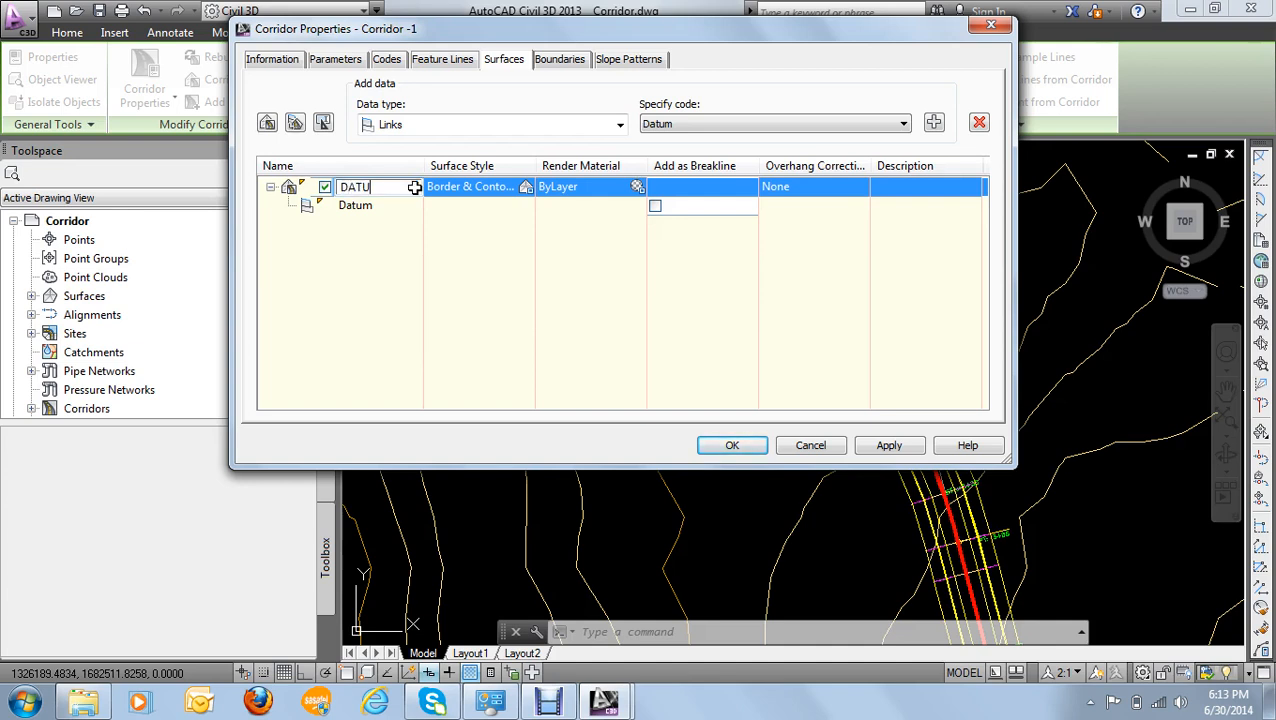
{"action": "type", "text": "M"}
{"action": "left_click", "coordinate": [395, 225]}
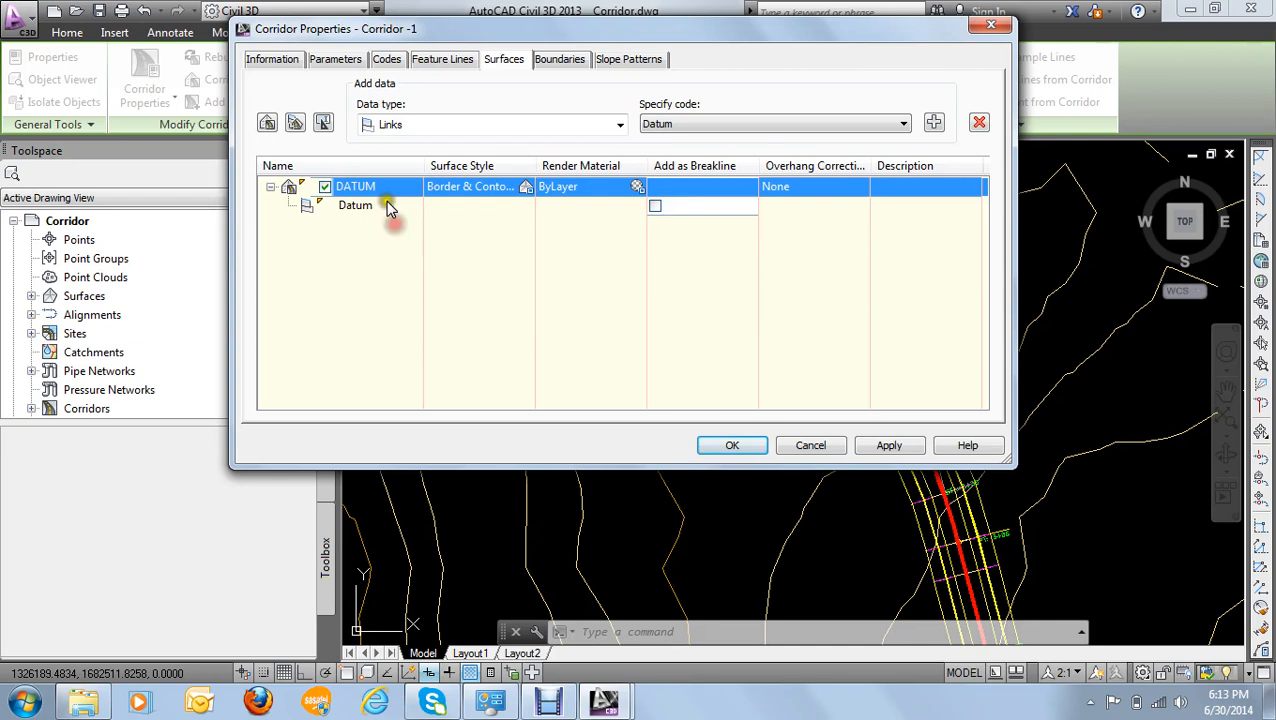
- Give the DATUM surface the Standard style and set its overhang correction to Bottom Links
{"action": "left_click", "coordinate": [525, 190]}
{"action": "left_click", "coordinate": [515, 179]}
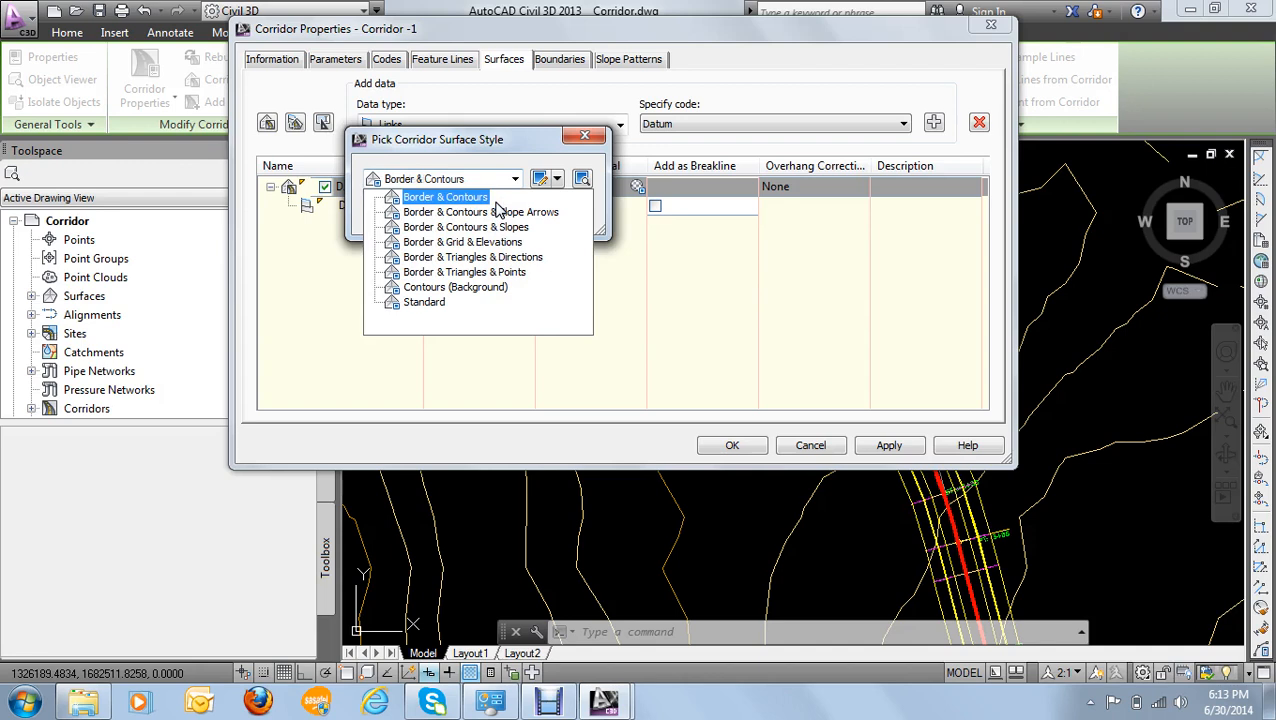
{"action": "left_click", "coordinate": [431, 303]}
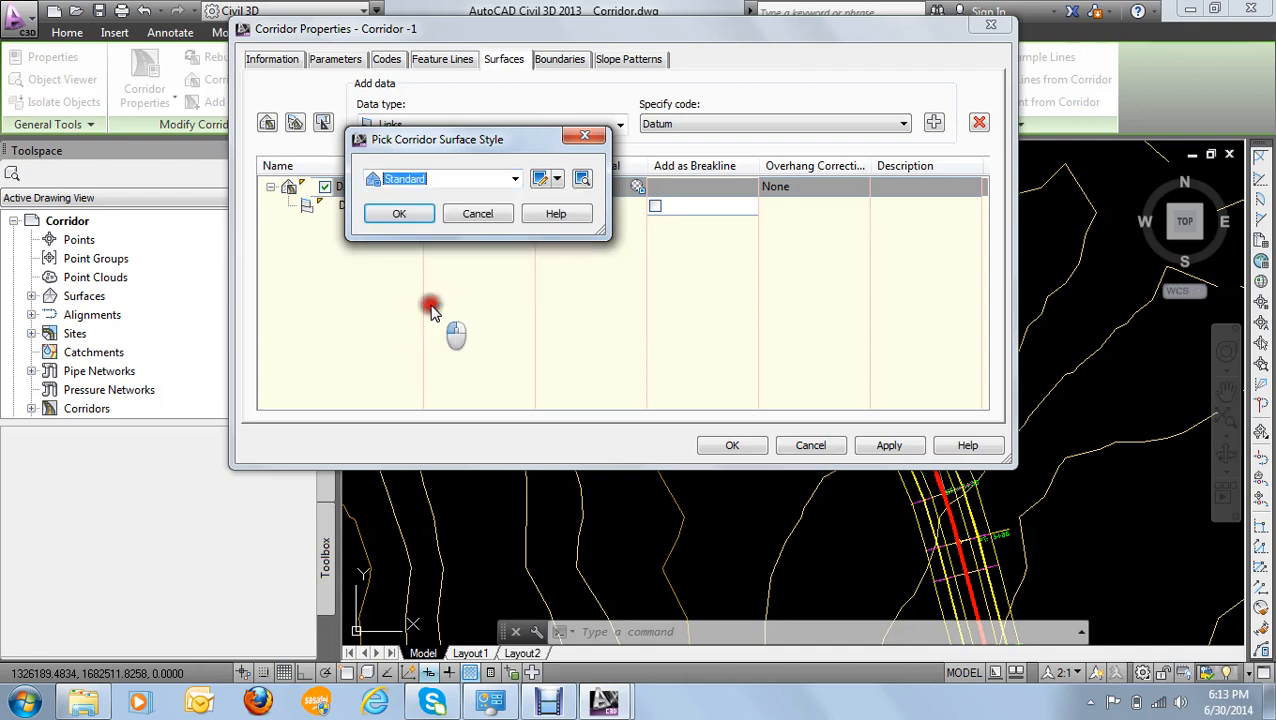
{"action": "left_click", "coordinate": [403, 220]}
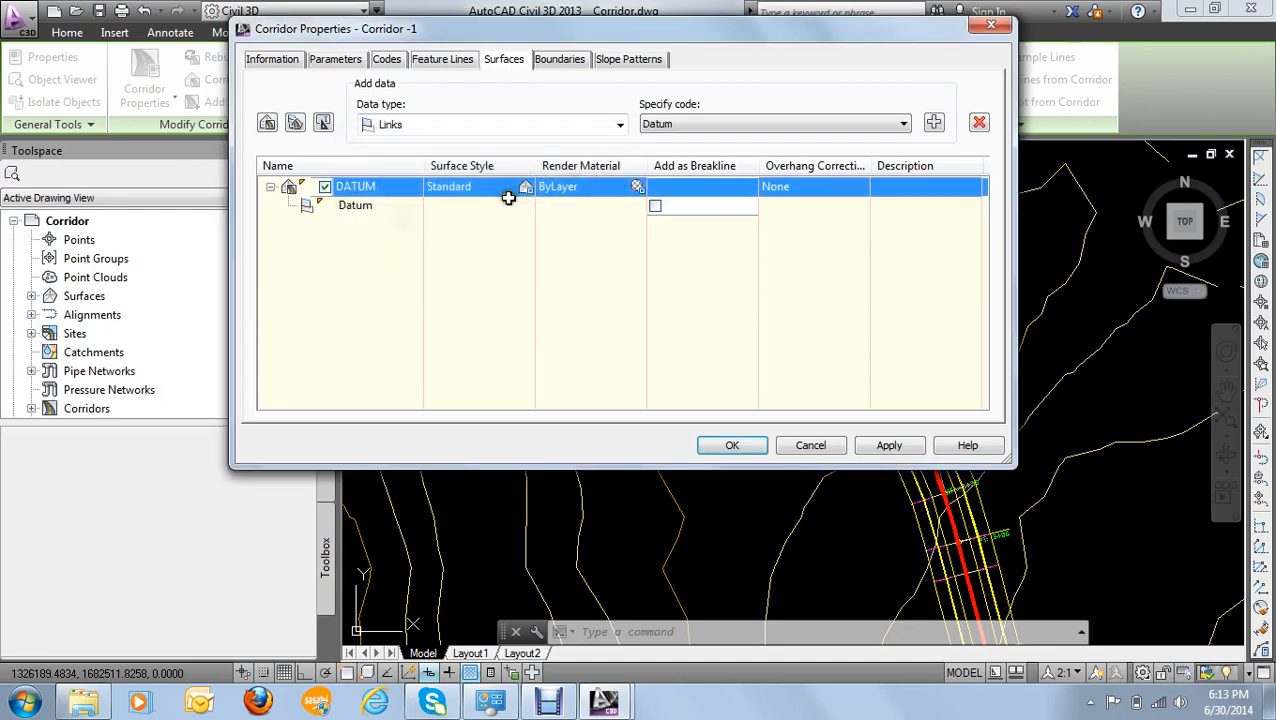
{"action": "left_click", "coordinate": [816, 190]}
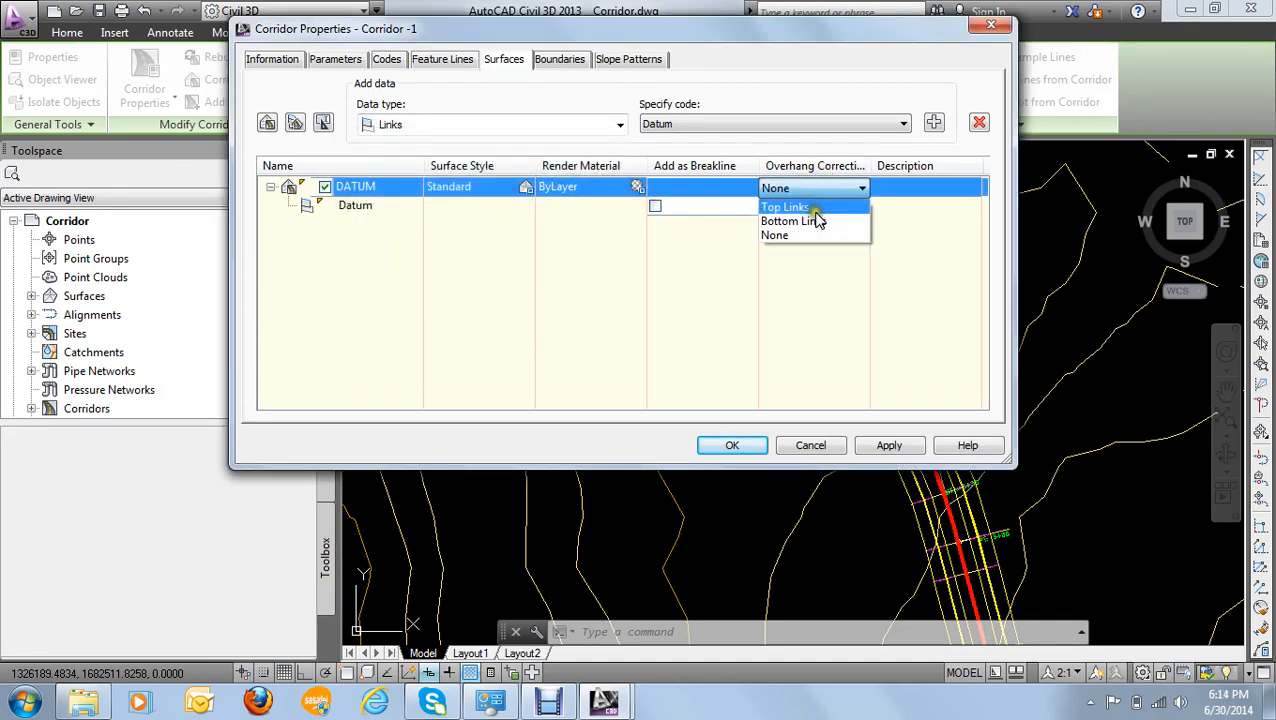
{"action": "left_click", "coordinate": [810, 221]}
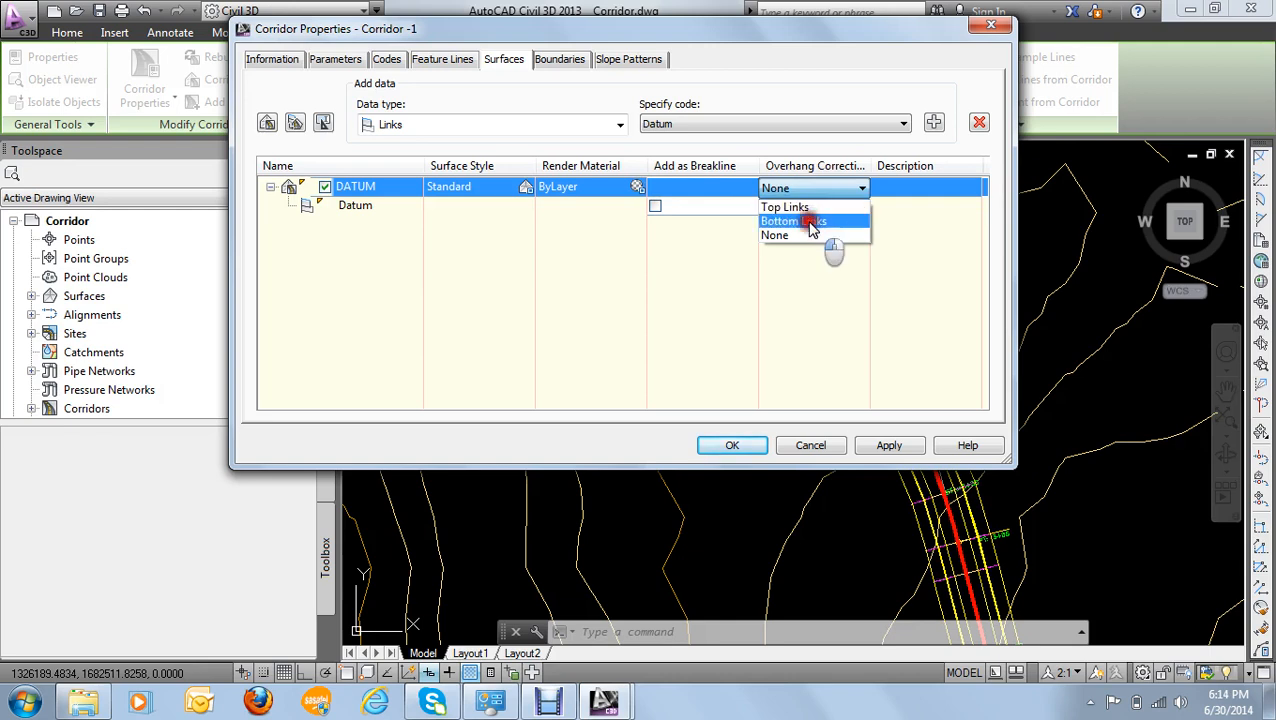
{"action": "left_click", "coordinate": [270, 187]}
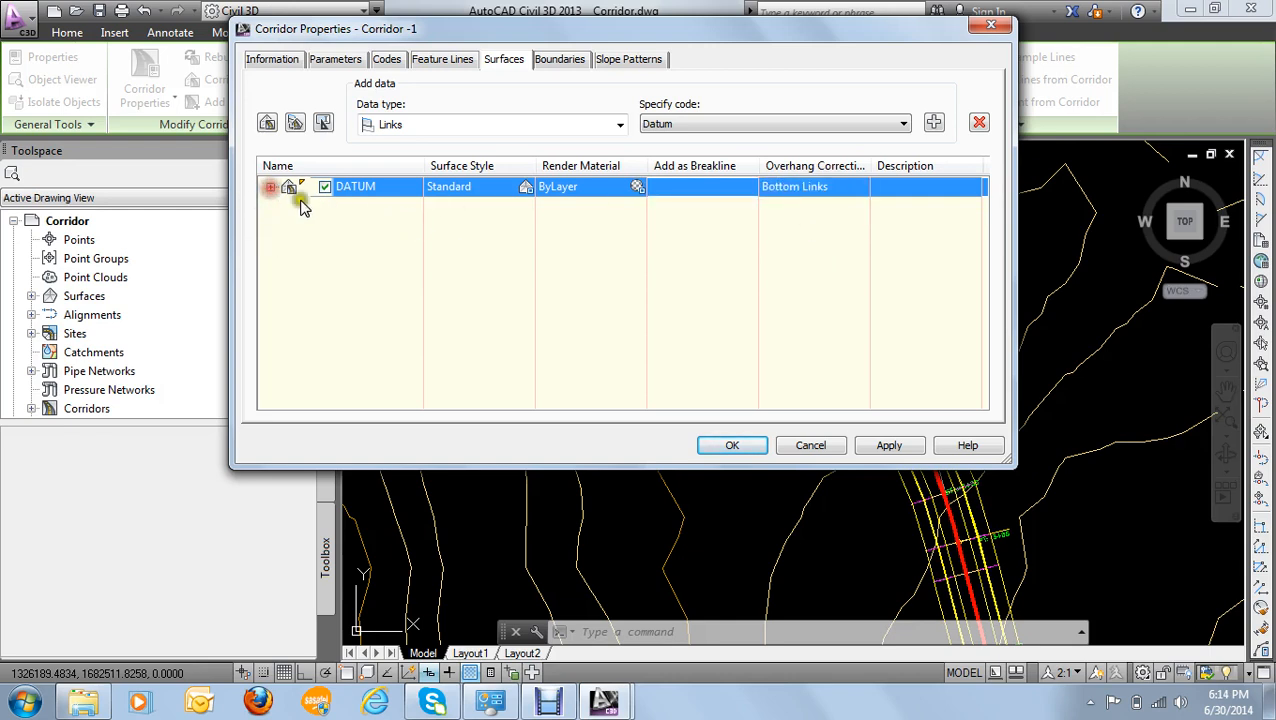
- Create a second corridor surface from the Top link code and rename it as TOP
{"action": "left_click", "coordinate": [704, 123]}
{"action": "left_click", "coordinate": [665, 141]}
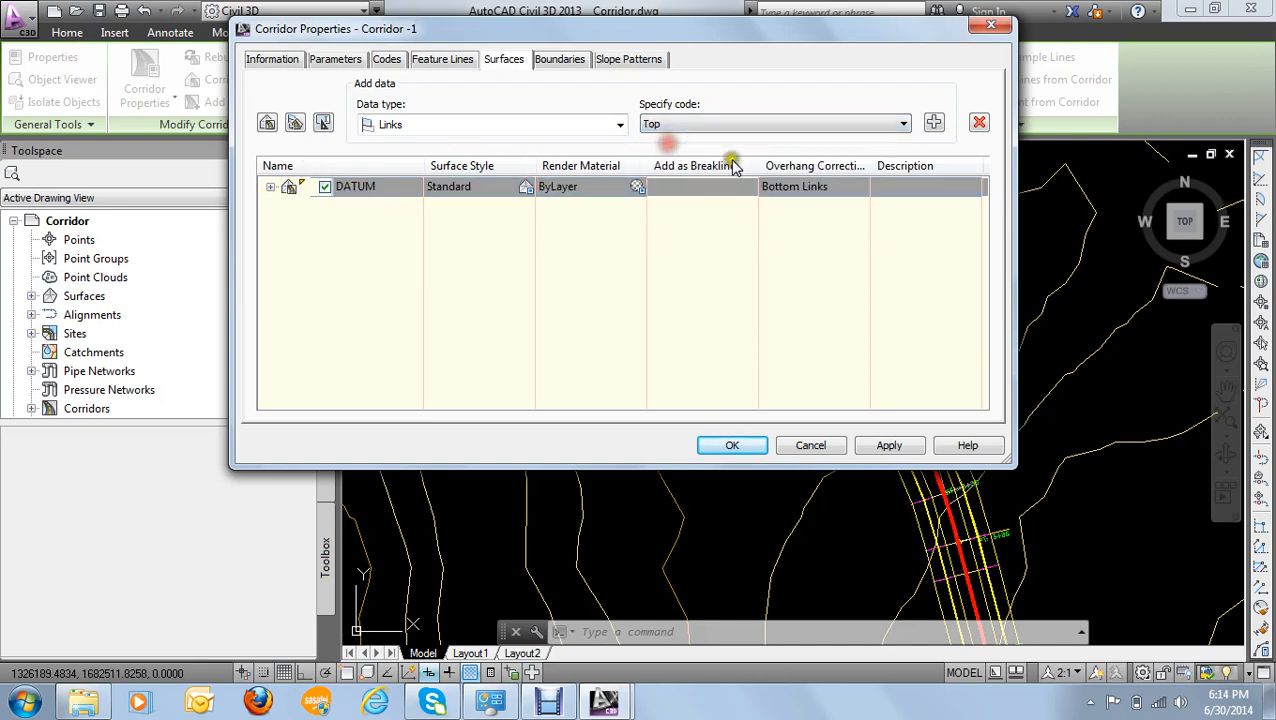
{"action": "left_click", "coordinate": [267, 124]}
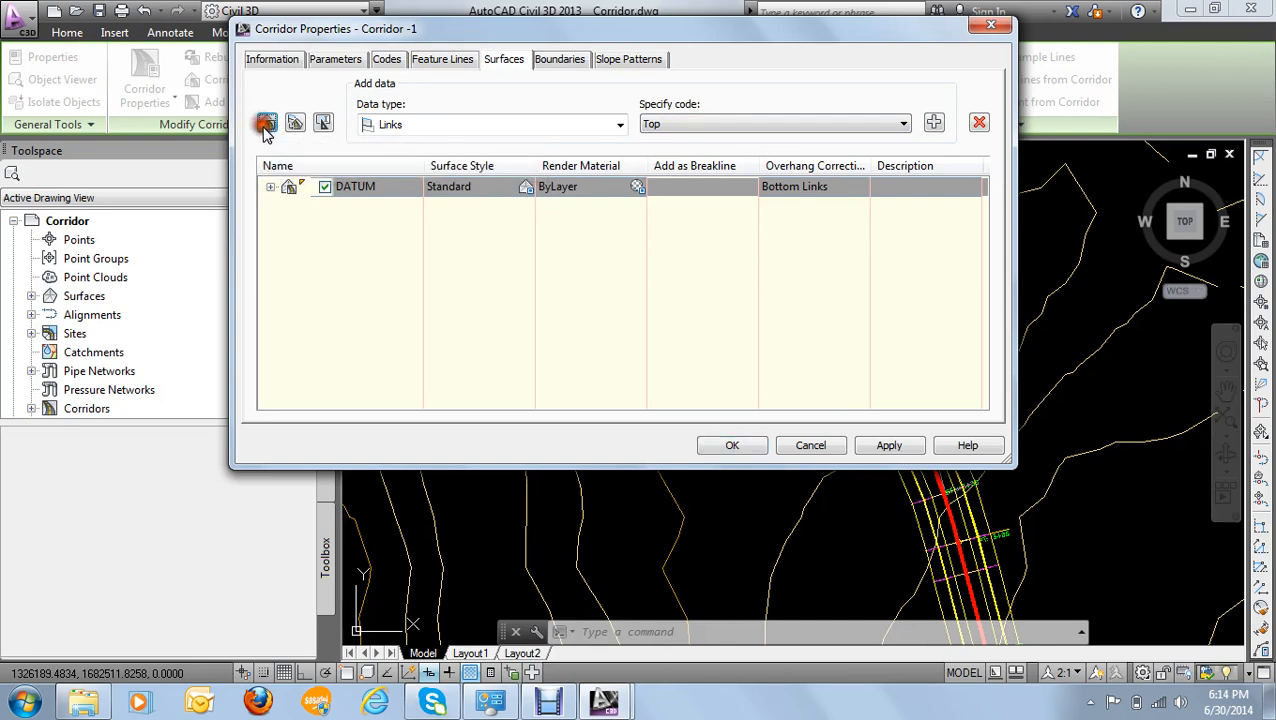
{"action": "left_click", "coordinate": [933, 122]}
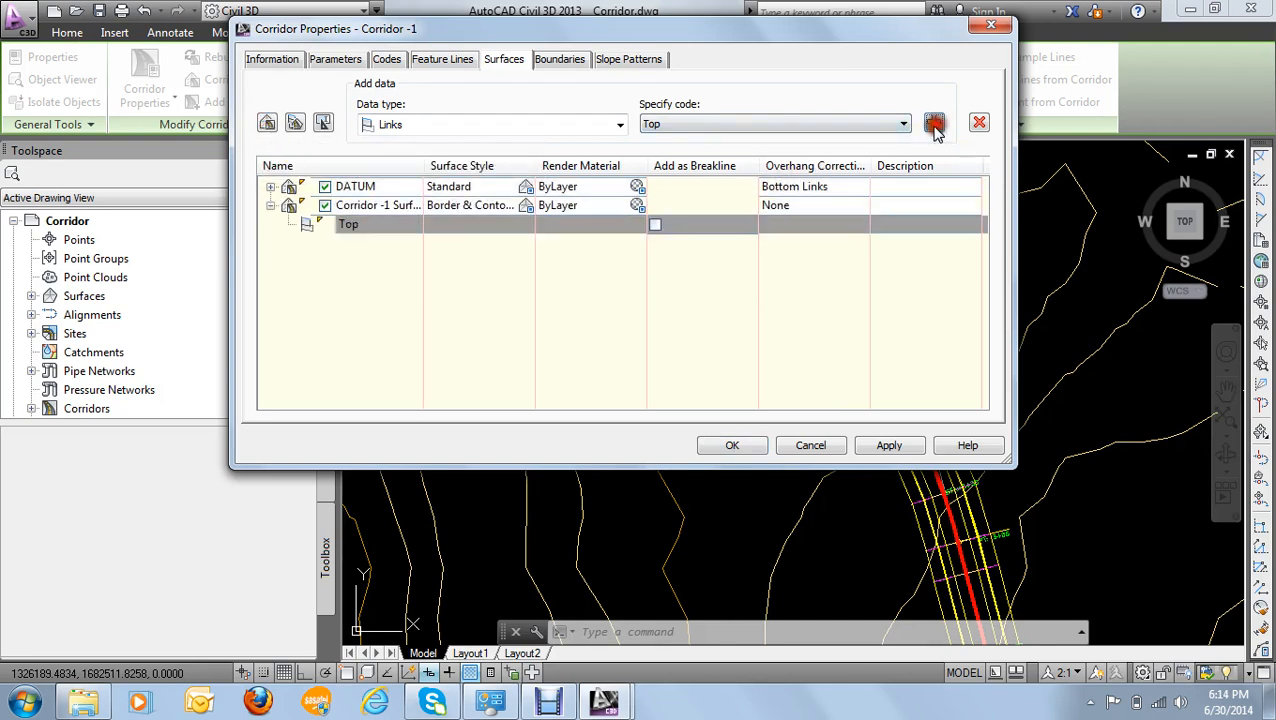
{"action": "double_click", "coordinate": [349, 206]}
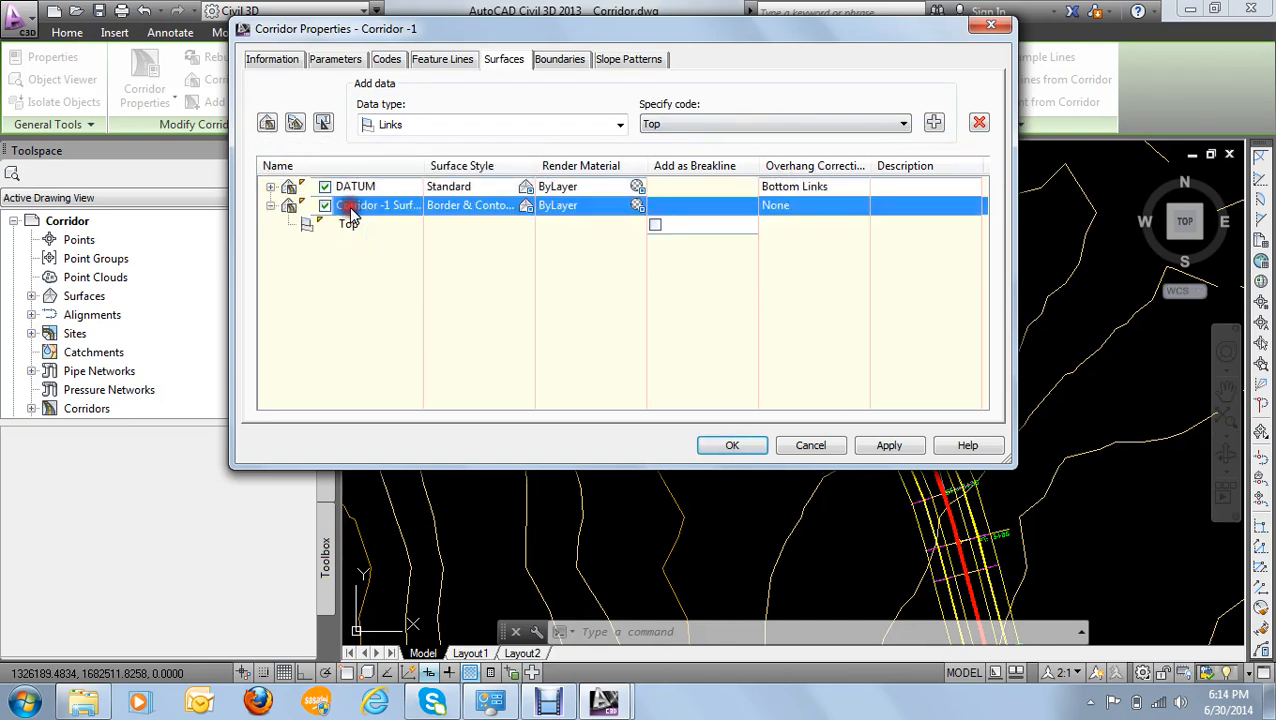
{"action": "key", "text": "BackSpace"}
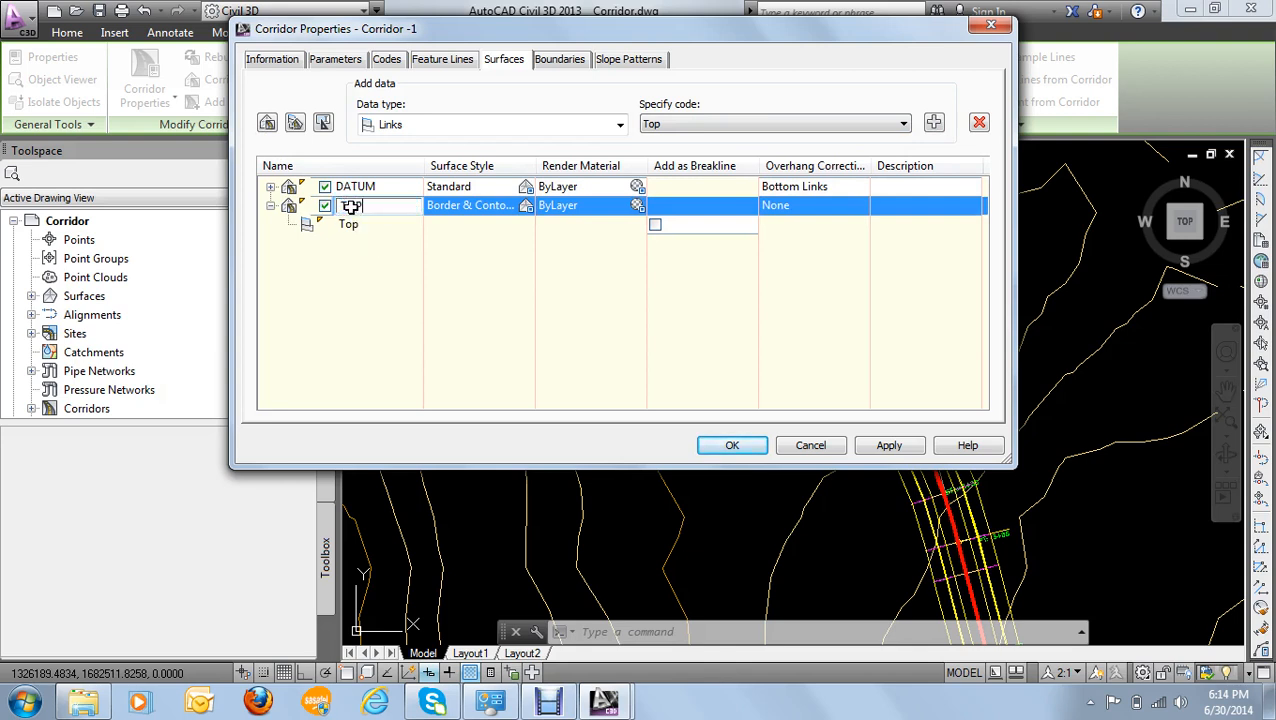
{"action": "type", "text": "TOP"}
- Give the TOP surface the Standard style and set its overhang correction to Top Links
{"action": "left_click", "coordinate": [525, 206]}
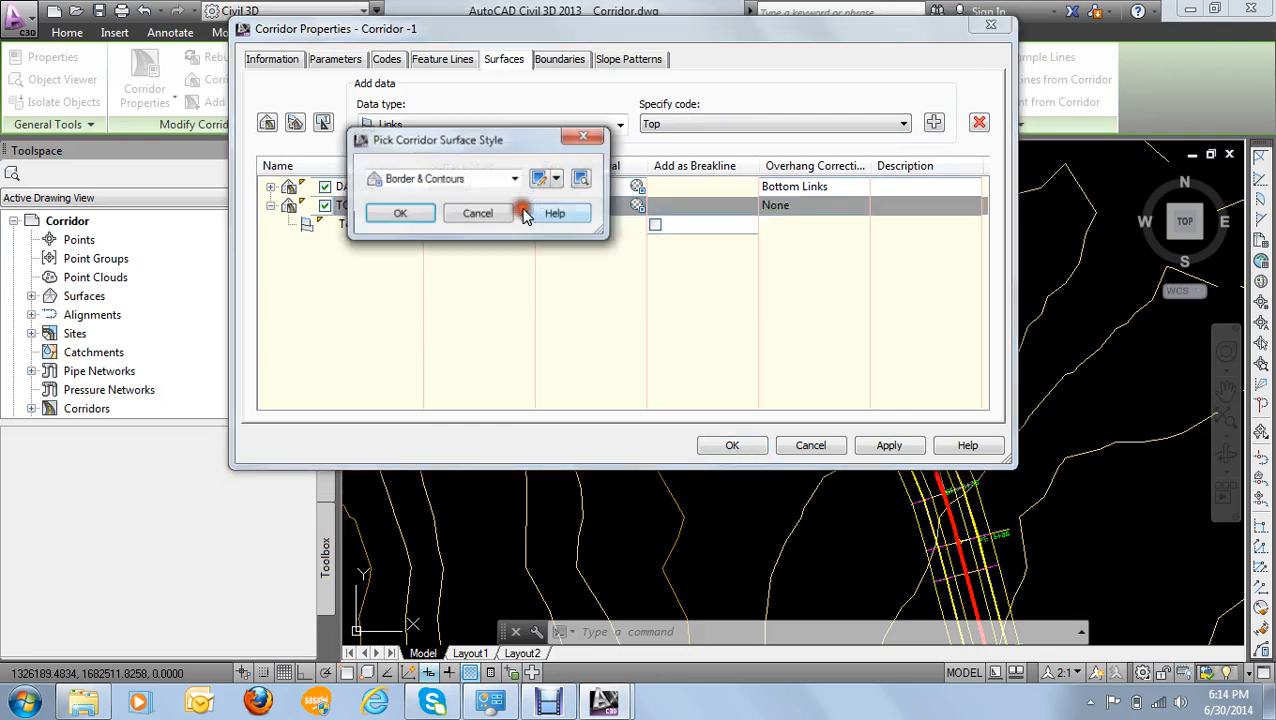
{"action": "left_click", "coordinate": [509, 177]}
{"action": "left_click", "coordinate": [430, 303]}
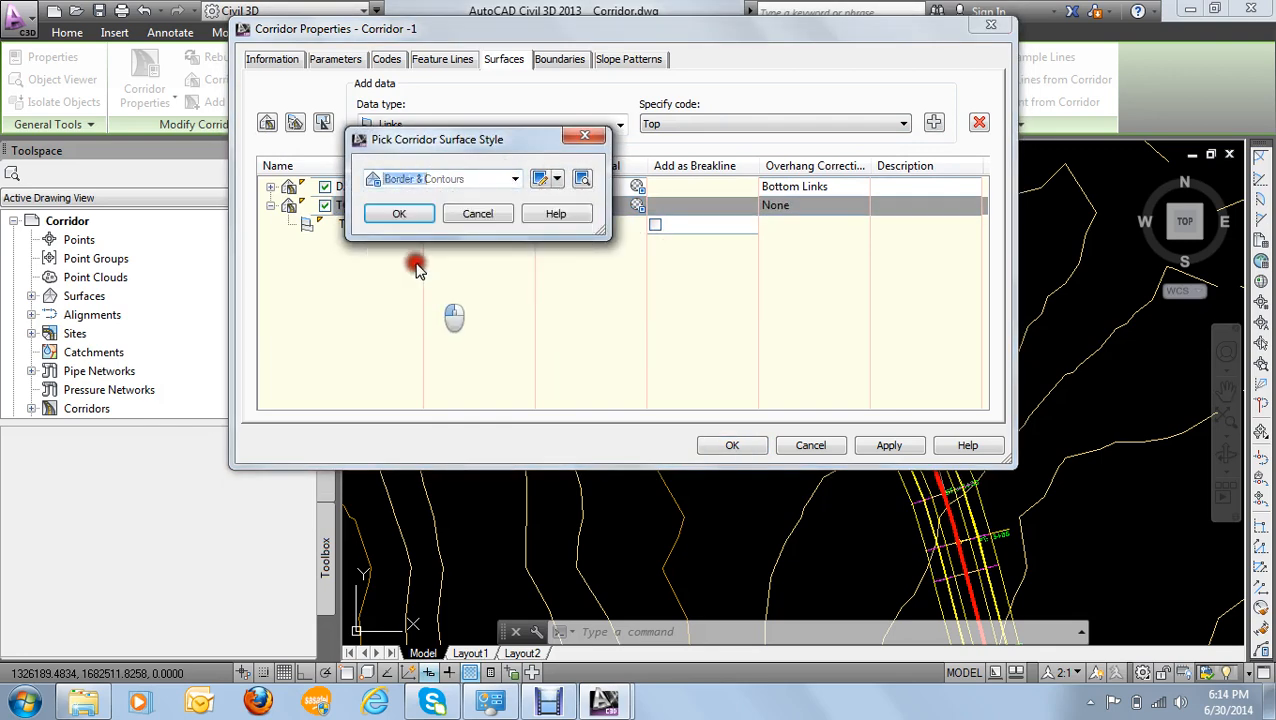
{"action": "left_click", "coordinate": [399, 213]}
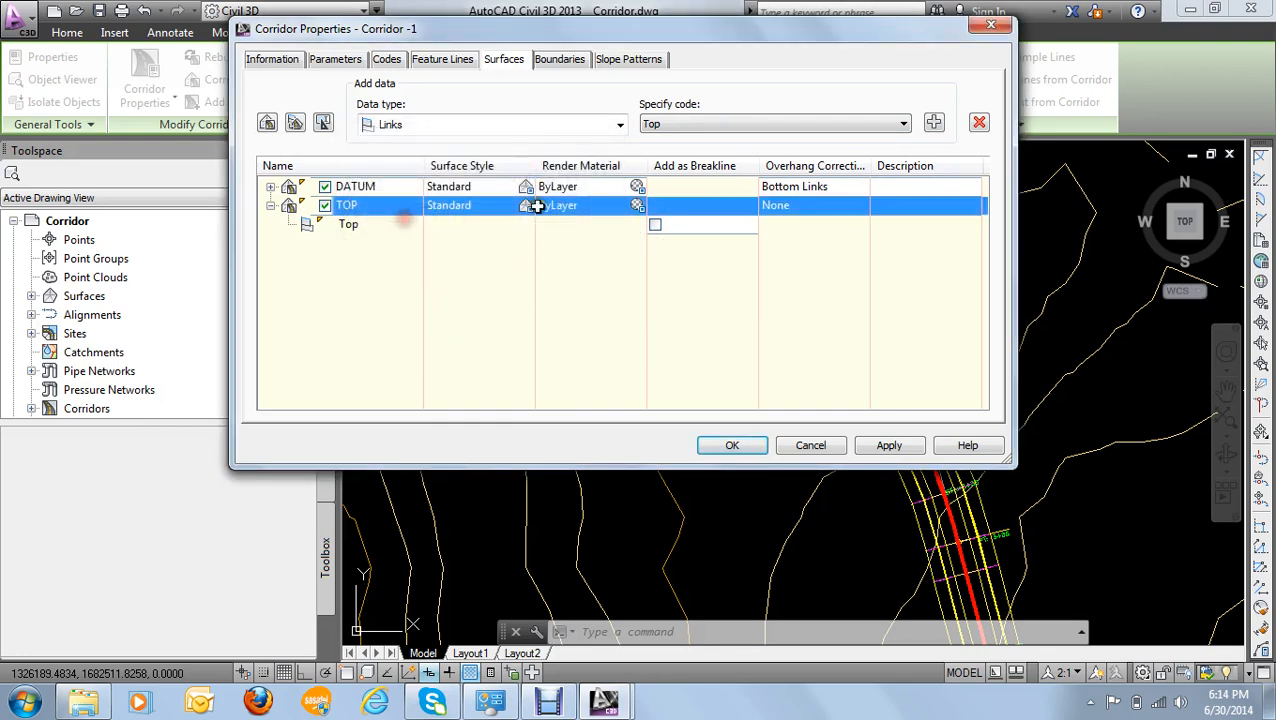
{"action": "left_click", "coordinate": [813, 207]}
{"action": "left_click", "coordinate": [795, 225]}
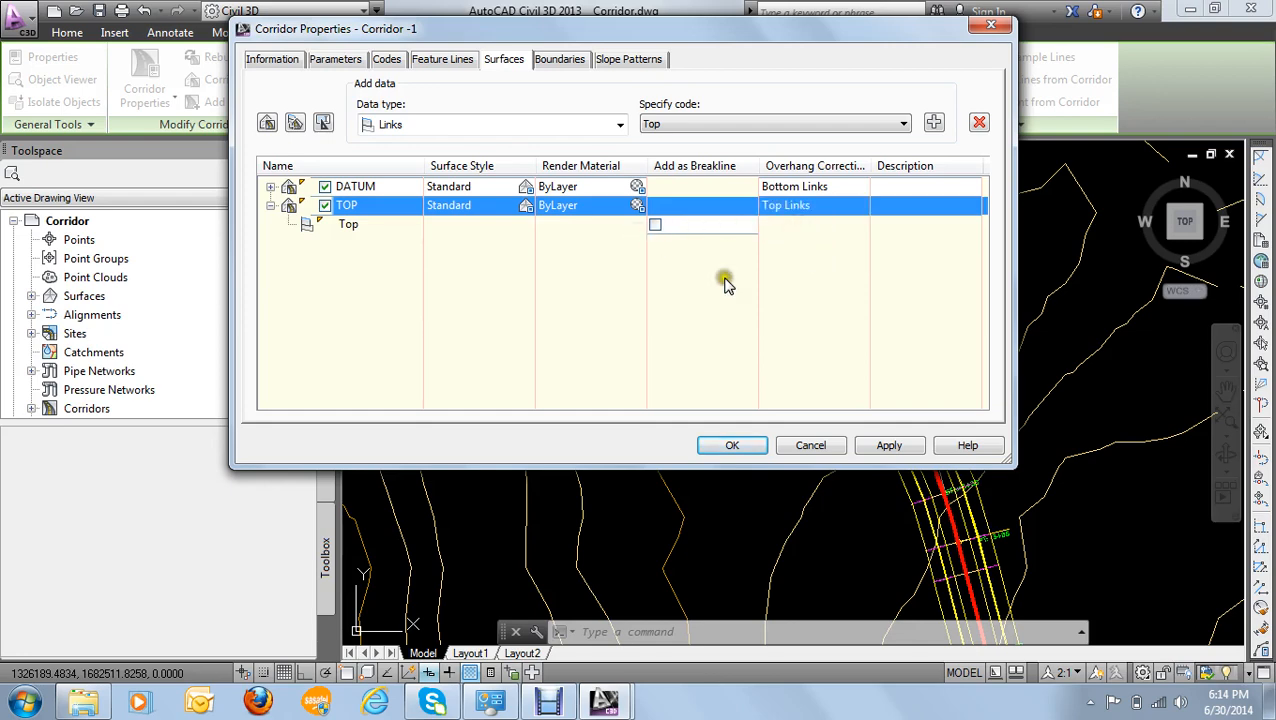
- Apply the two surface definitions and rebuild the corridor
{"action": "left_click", "coordinate": [890, 446]}
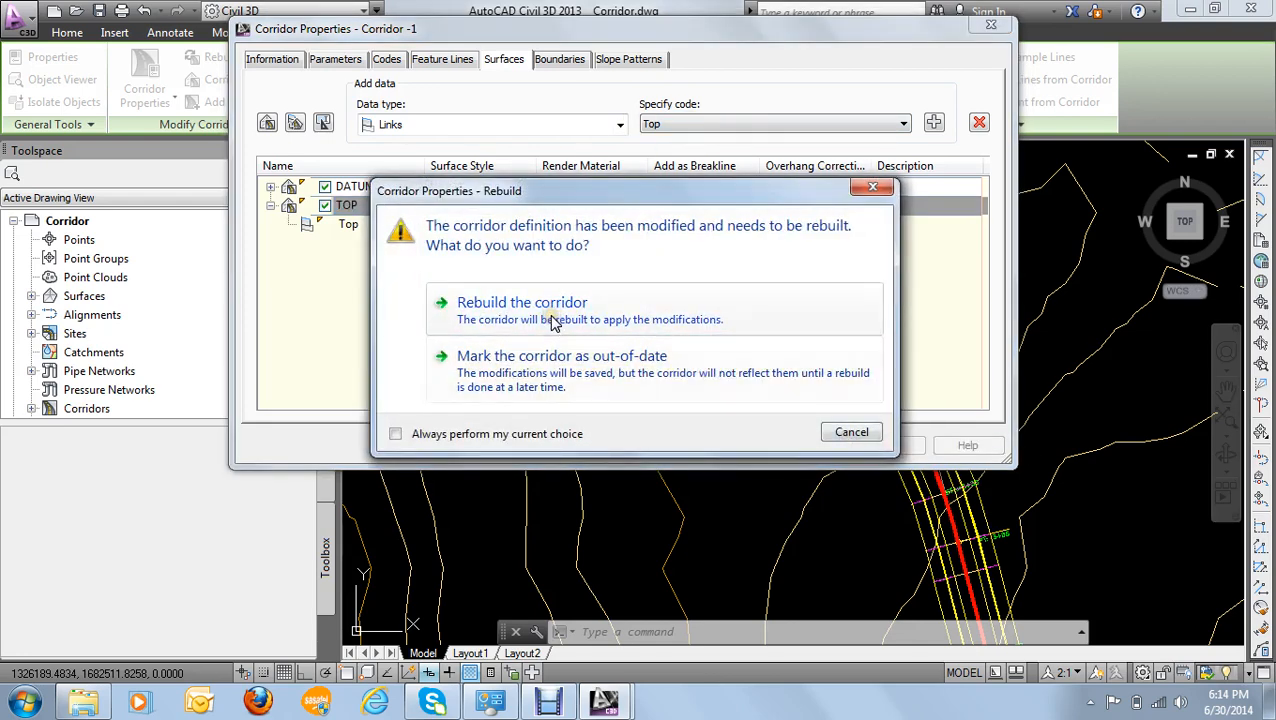
{"action": "left_click", "coordinate": [555, 318]}
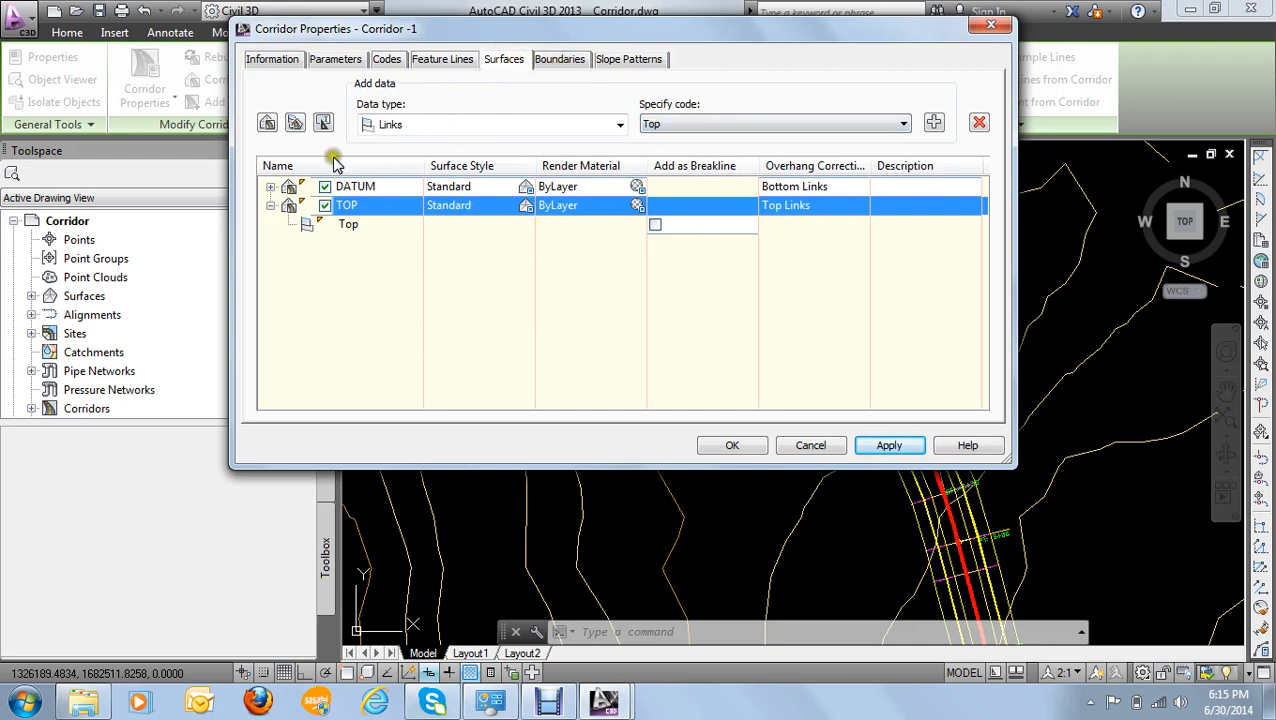
{"action": "left_click", "coordinate": [270, 205]}
- Display the boundaries of the corridor surfaces and examine the options for automatically adding a boundary to DATUM
{"action": "left_click", "coordinate": [560, 62]}
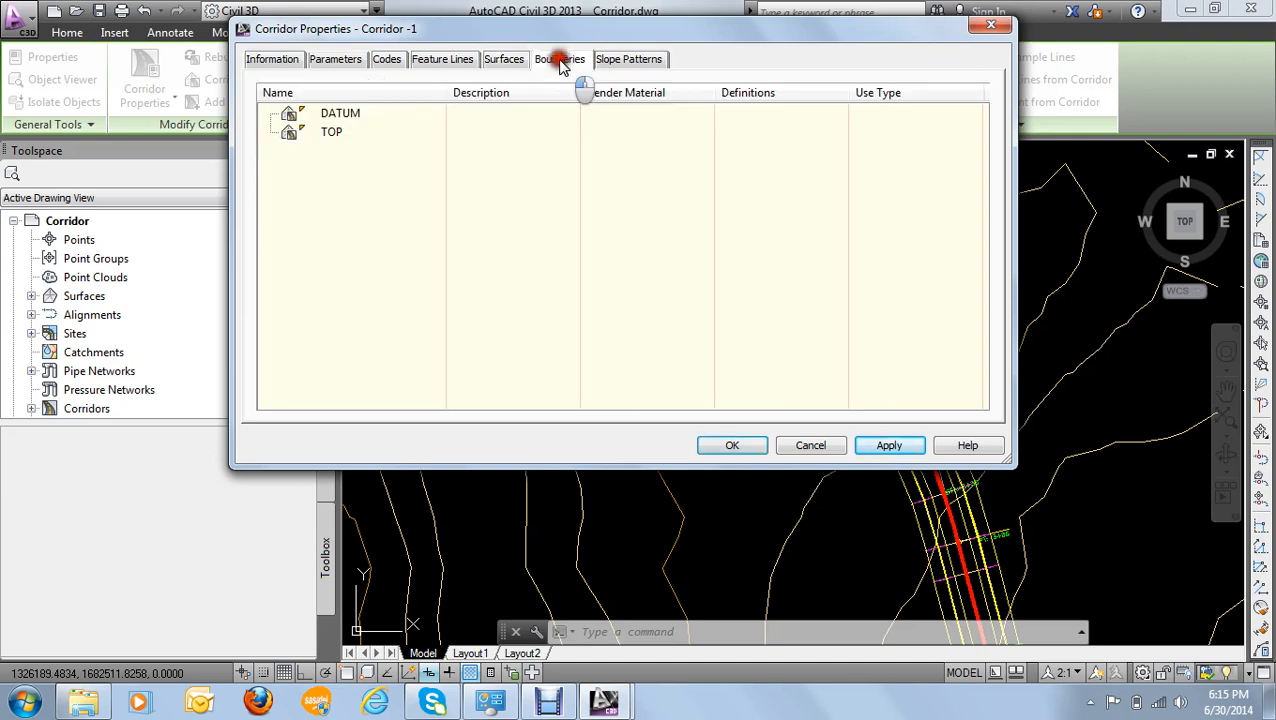
{"action": "left_click", "coordinate": [333, 133]}
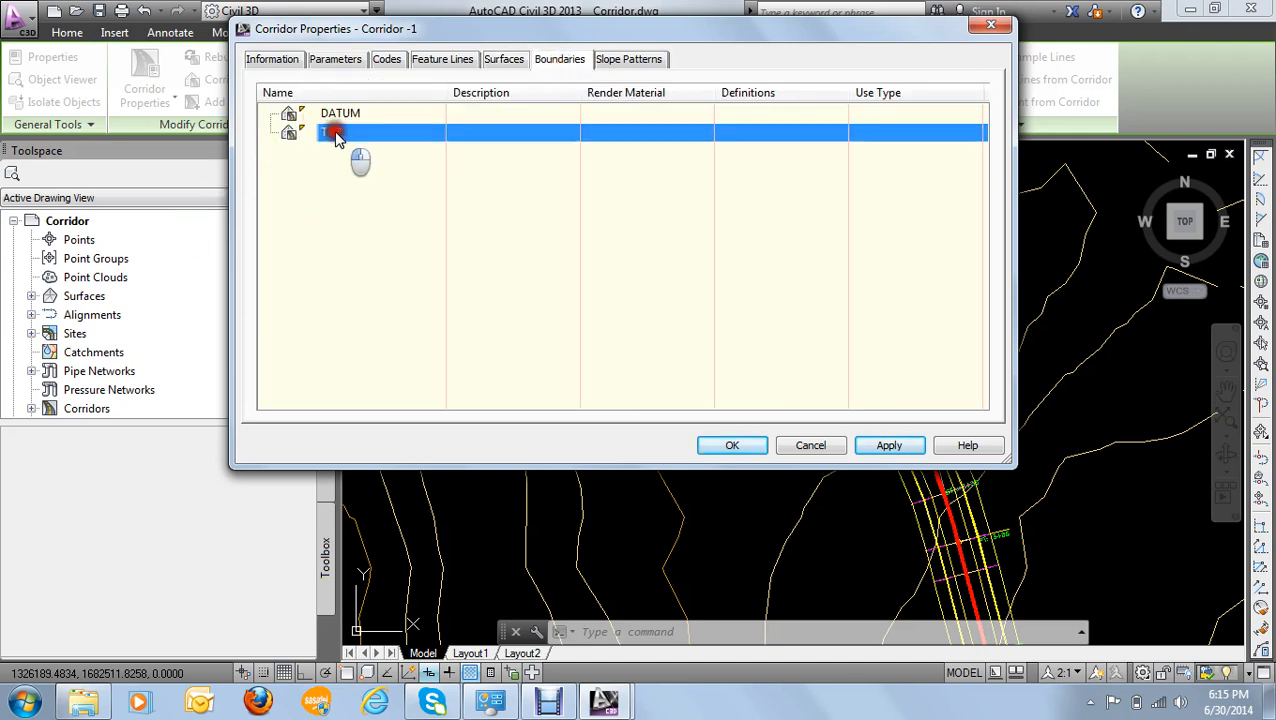
{"action": "left_click", "coordinate": [333, 115]}
{"action": "left_click", "coordinate": [336, 133]}
{"action": "left_click_drag", "start_coordinate": [438, 30], "coordinate": [420, 65]}
{"action": "mouse_move", "coordinate": [322, 148]}
{"action": "left_mouse_down"}
{"action": "mouse_move", "coordinate": [325, 163]}
{"action": "mouse_move", "coordinate": [321, 149]}
{"action": "left_mouse_up"}
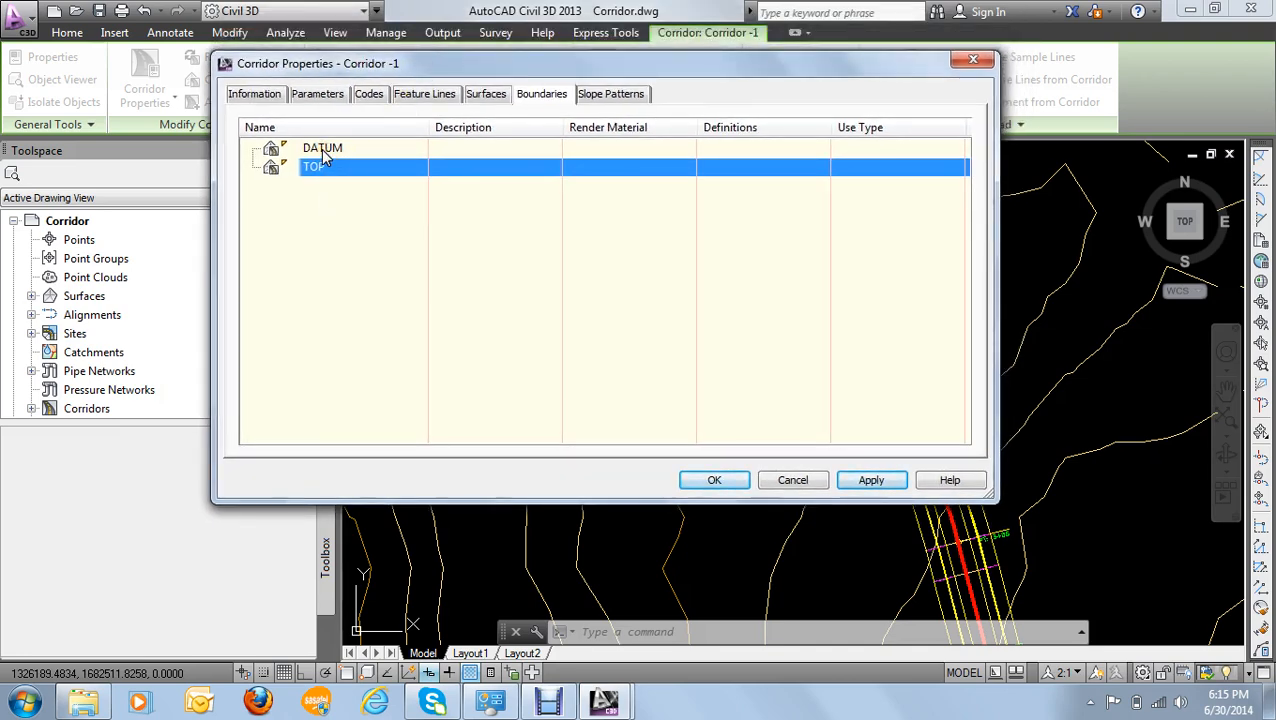
{"action": "left_click", "coordinate": [321, 149]}
{"action": "left_click", "coordinate": [316, 170]}
{"action": "left_click", "coordinate": [321, 149]}
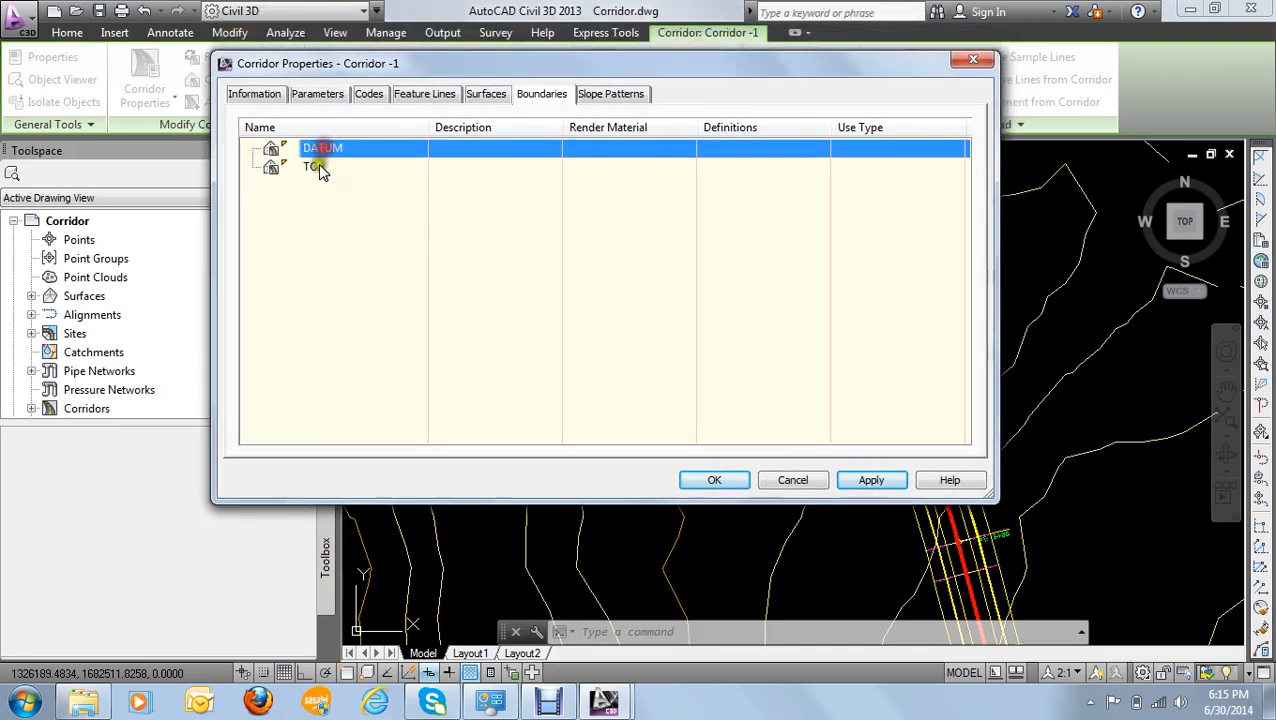
{"action": "left_click", "coordinate": [320, 166]}
{"action": "left_click_drag", "start_coordinate": [333, 149], "coordinate": [335, 150]}
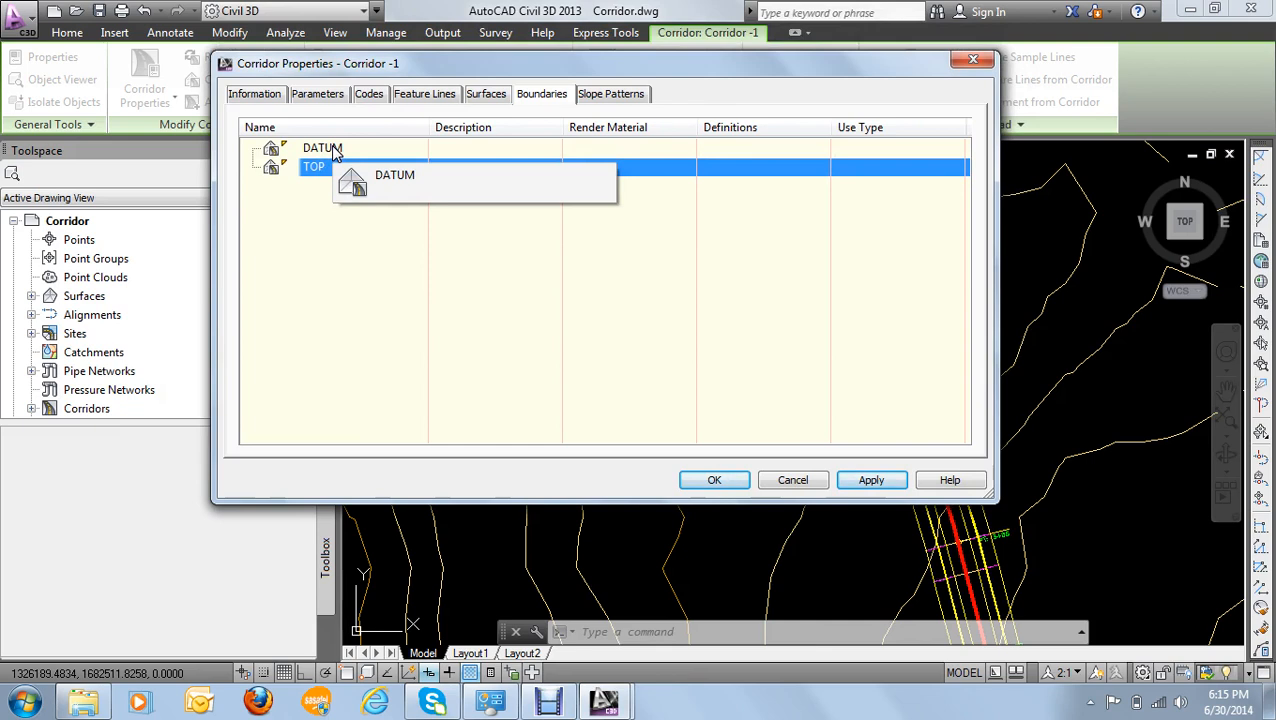
{"action": "left_click_drag", "start_coordinate": [335, 150], "coordinate": [335, 151]}
{"action": "right_click", "coordinate": [335, 151]}
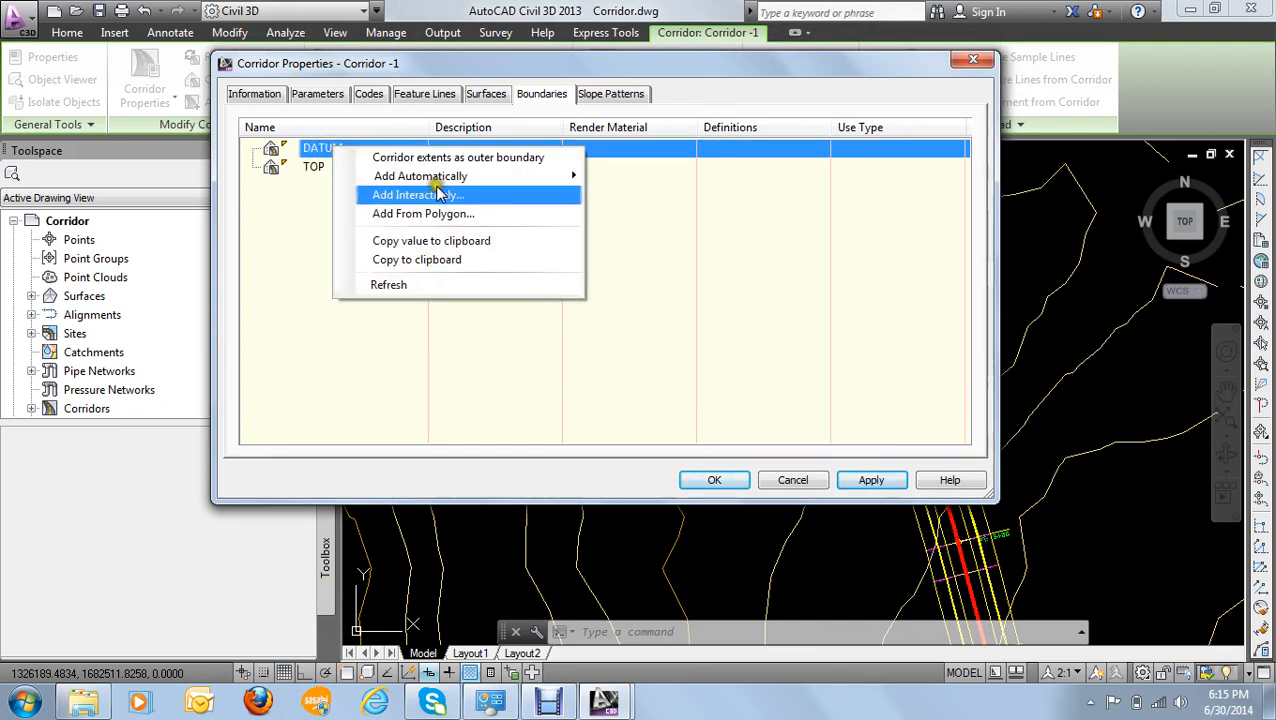
{"action": "mouse_move", "coordinate": [583, 188]}
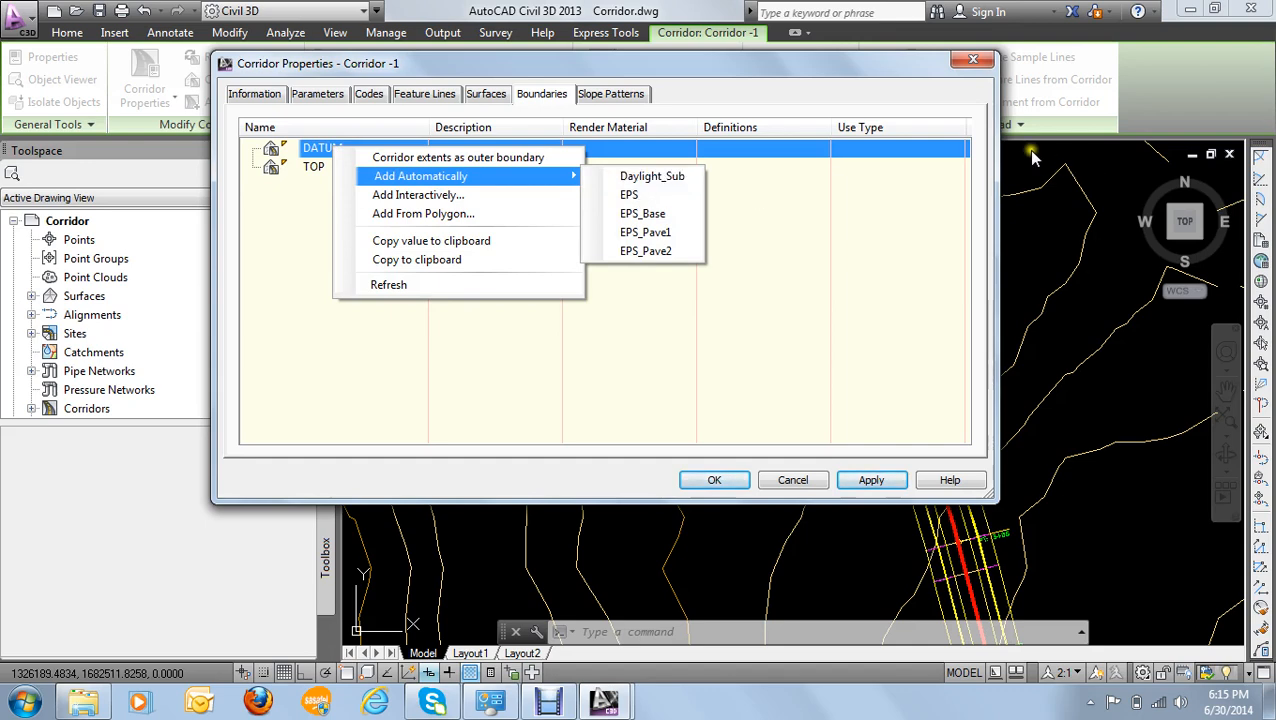
- Apply the corridor properties and return to the drawing with the whole site and profile view in sight
{"action": "left_click", "coordinate": [877, 483]}
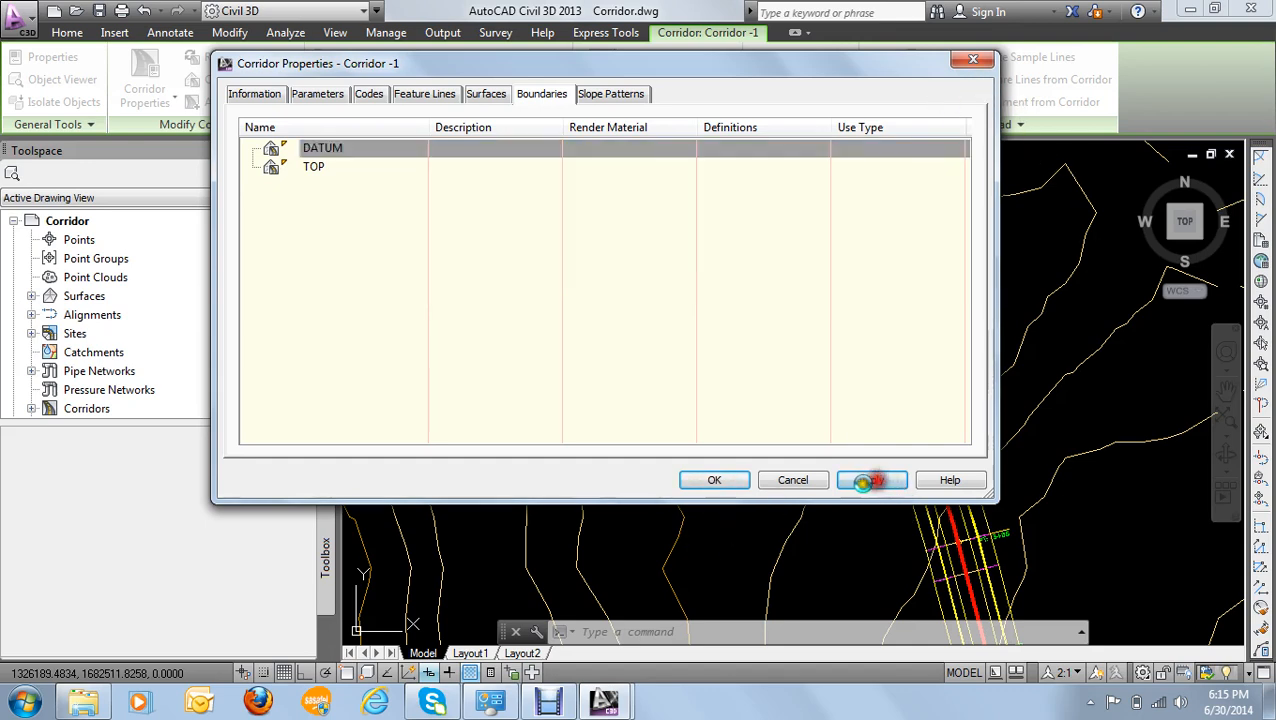
{"action": "left_click", "coordinate": [733, 480]}
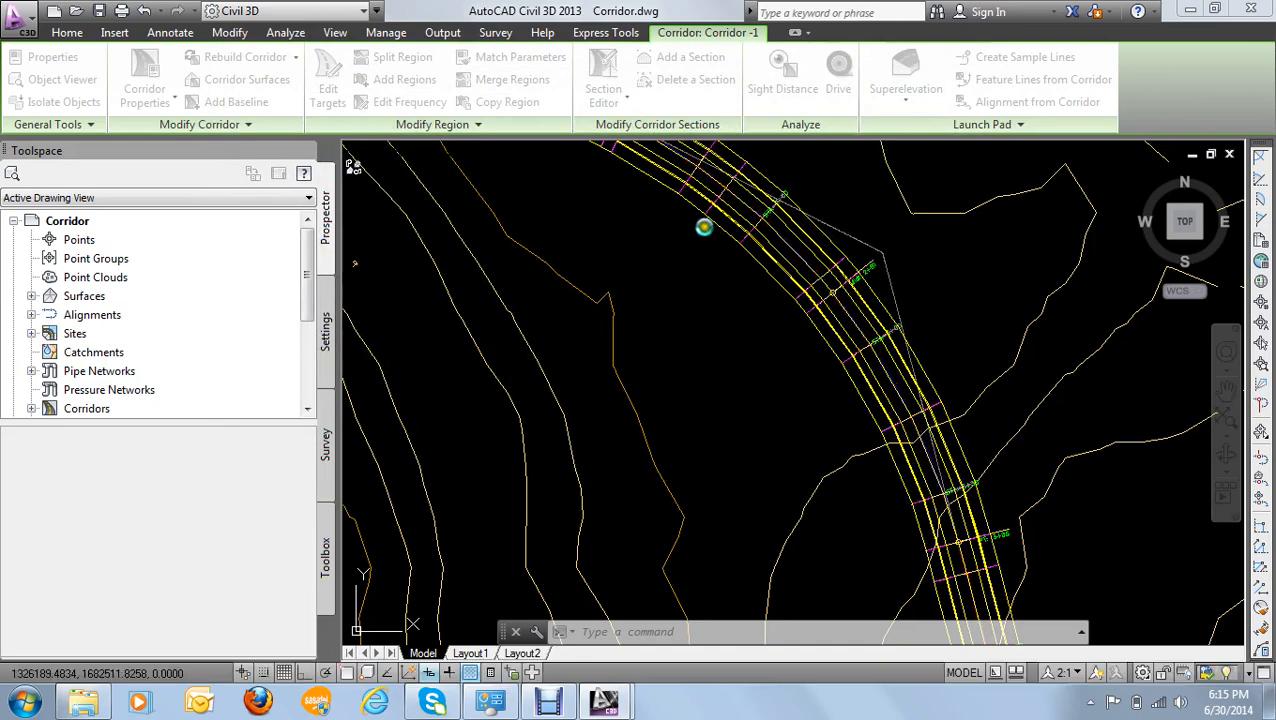
{"action": "scroll", "coordinate": [502, 300], "scroll_direction": "down", "scroll_amount": 5}
{"action": "scroll", "coordinate": [490, 316], "scroll_direction": "down", "scroll_amount": 4}
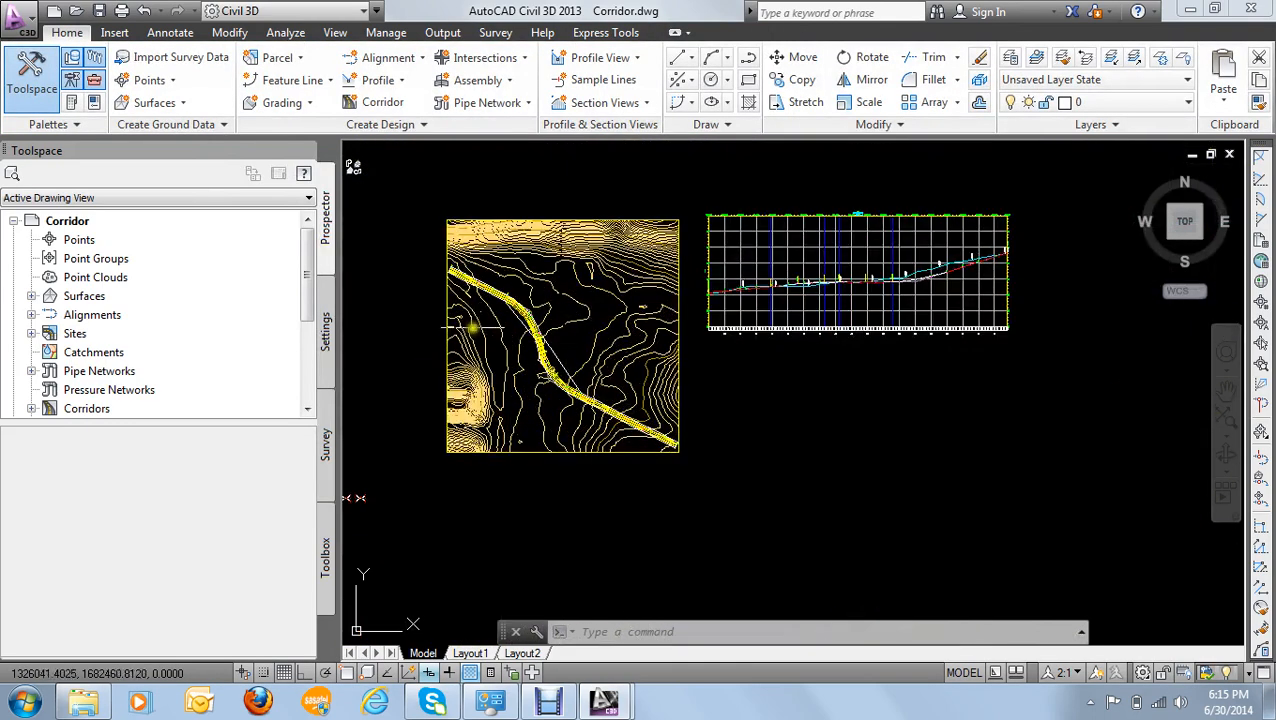
- Display the Civil Metric Subassemblies tool palettes over the drawing and show the Basic subassemblies
{"action": "middle_click_drag", "start_coordinate": [727, 309], "coordinate": [822, 318]}
{"action": "scroll", "coordinate": [472, 497], "scroll_direction": "up", "scroll_amount": 6}
{"action": "scroll", "coordinate": [471, 497], "scroll_direction": "down", "scroll_amount": 2}
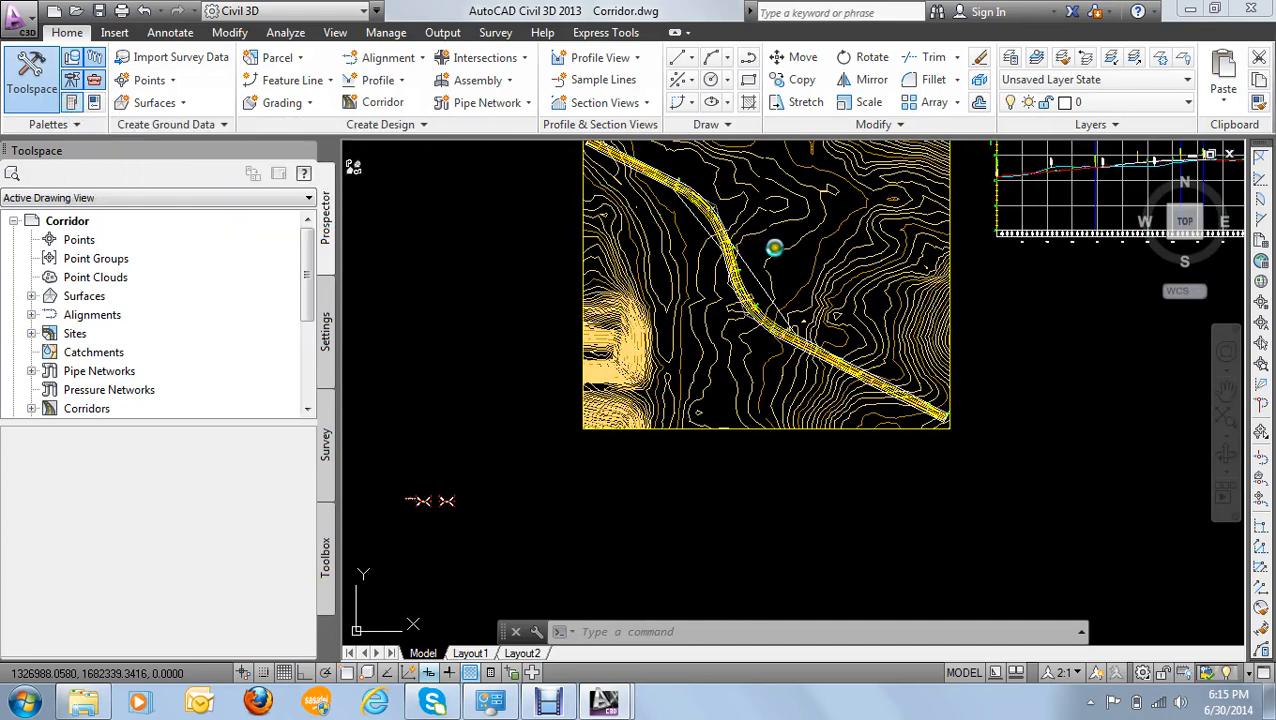
{"action": "key", "text": "ctrl+3"}
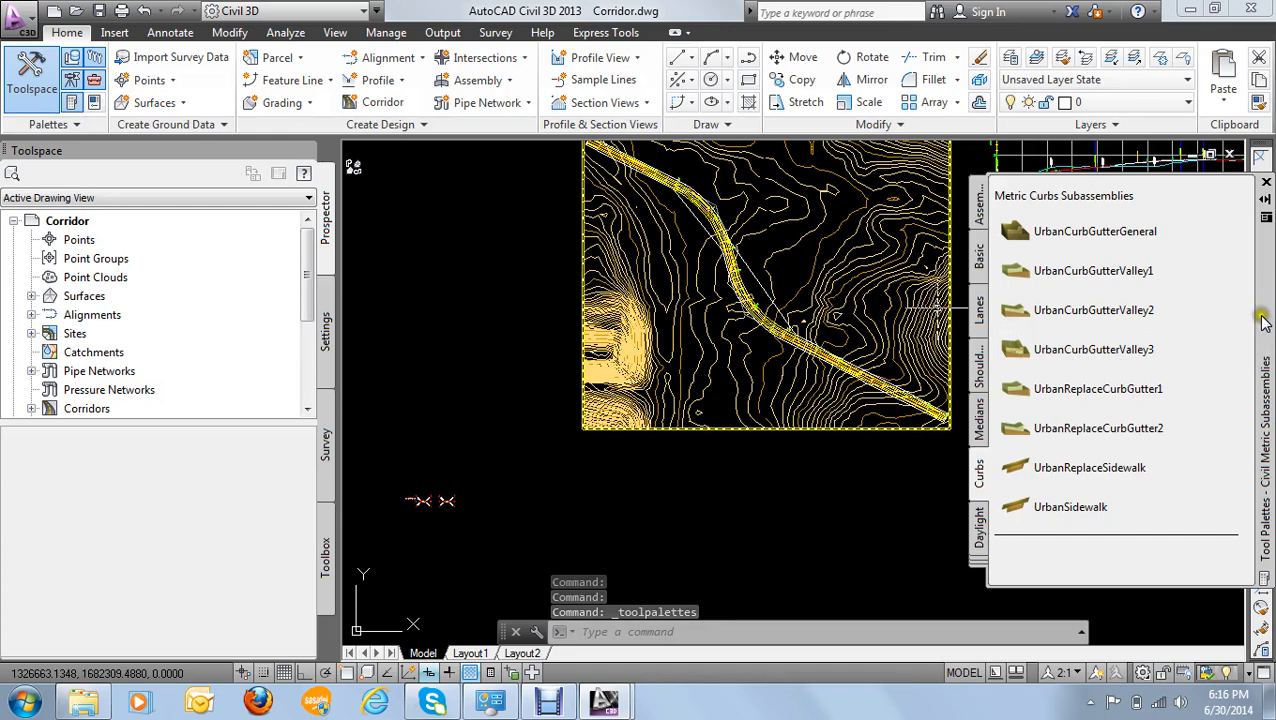
{"action": "left_click_drag", "start_coordinate": [1262, 312], "coordinate": [1158, 298]}
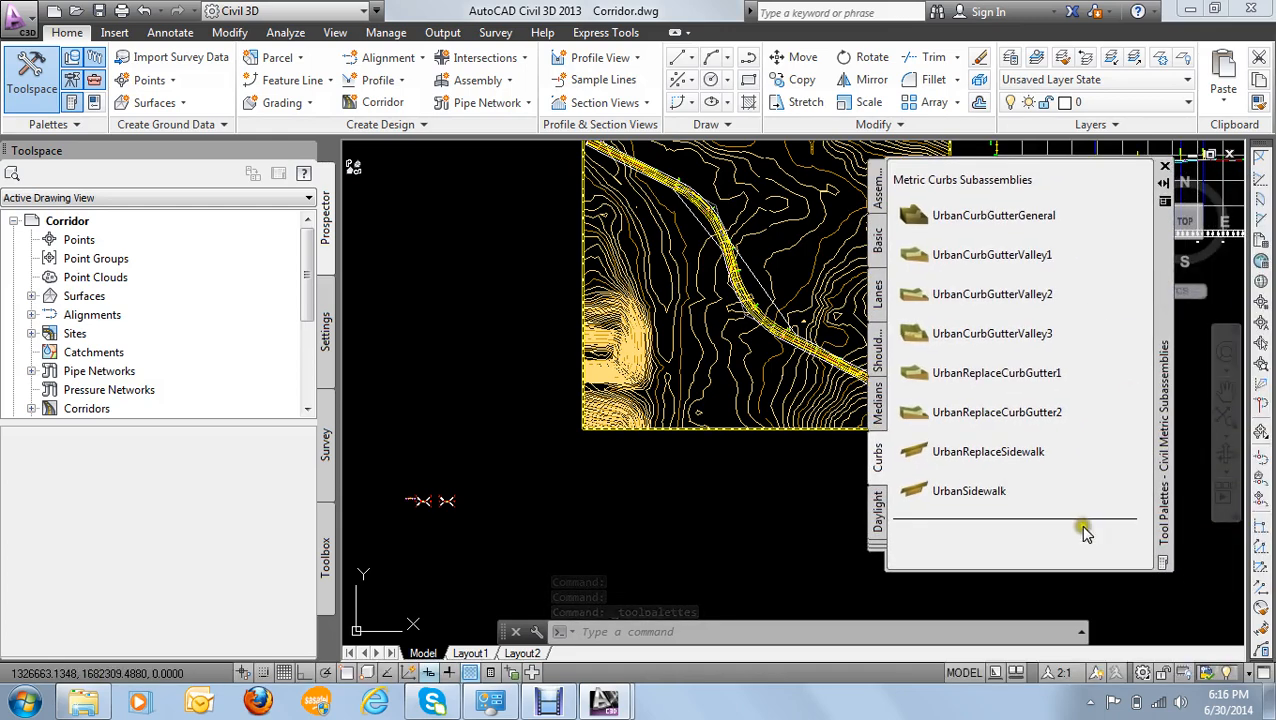
{"action": "left_click", "coordinate": [877, 240]}
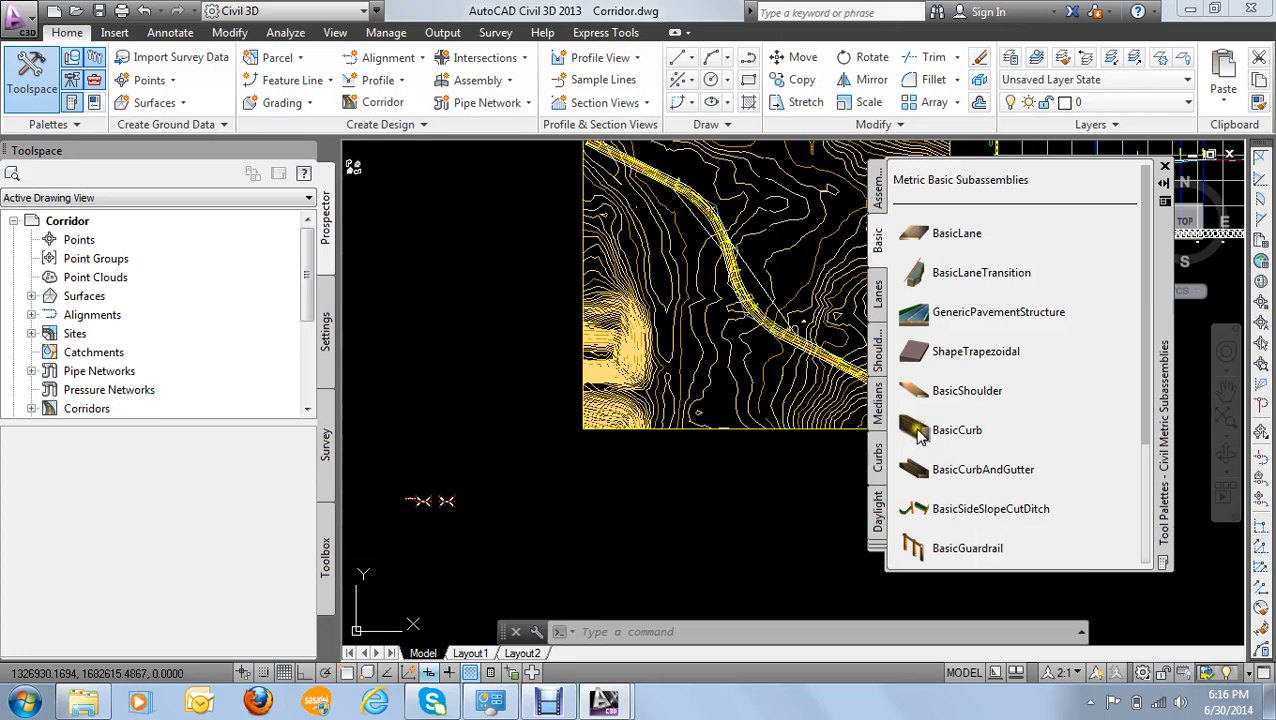
- Browse the Daylight subassemblies and view the list of further subassembly categories
{"action": "left_click", "coordinate": [878, 513]}
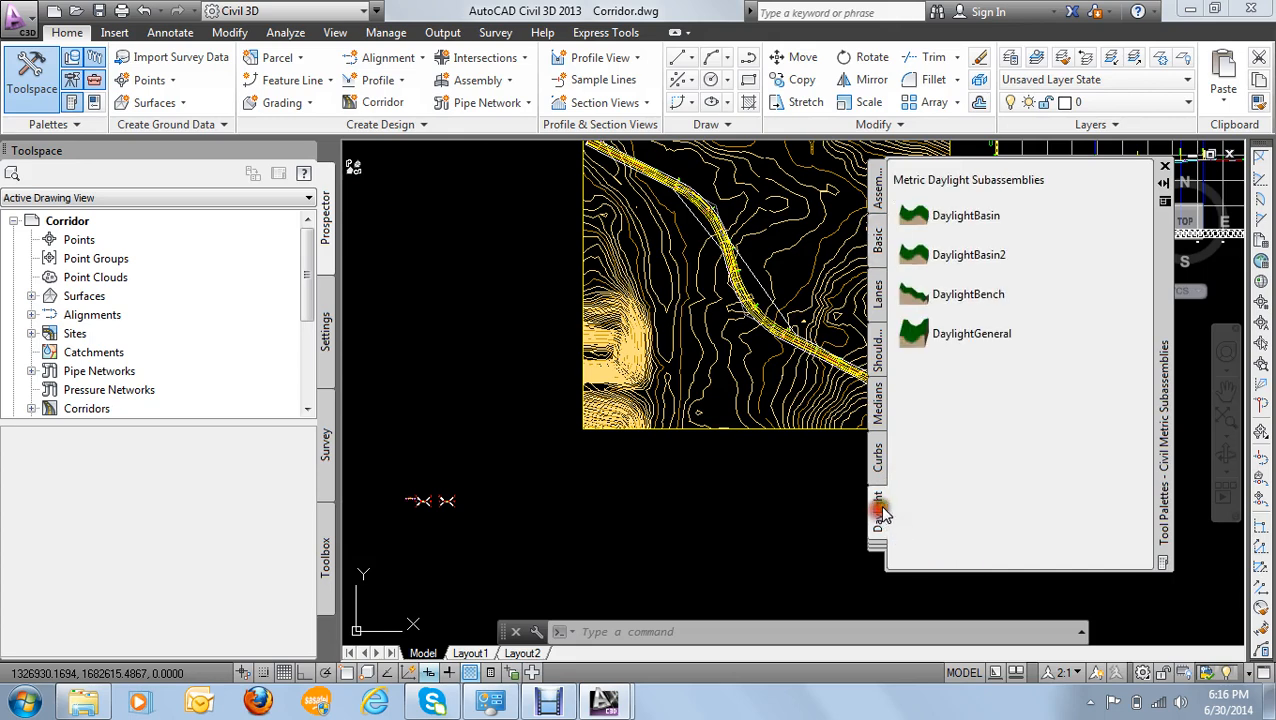
{"action": "left_click_drag", "start_coordinate": [1145, 298], "coordinate": [1145, 359]}
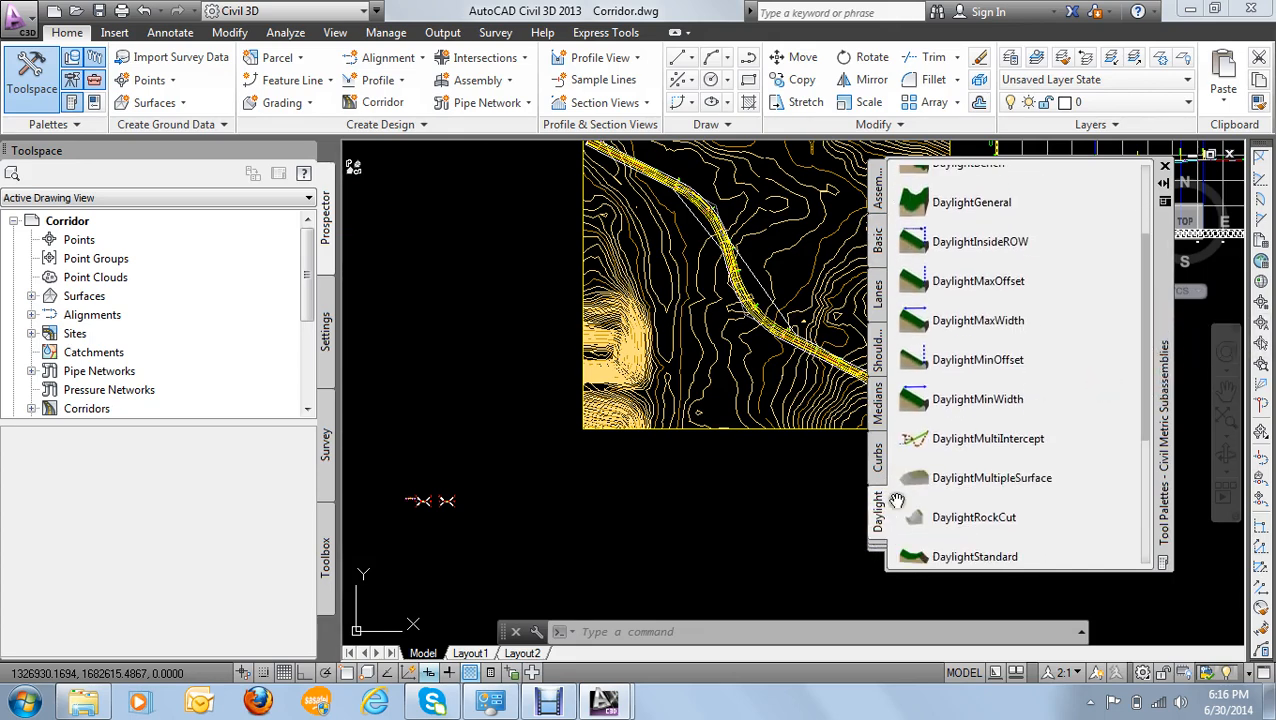
{"action": "left_click", "coordinate": [877, 546]}
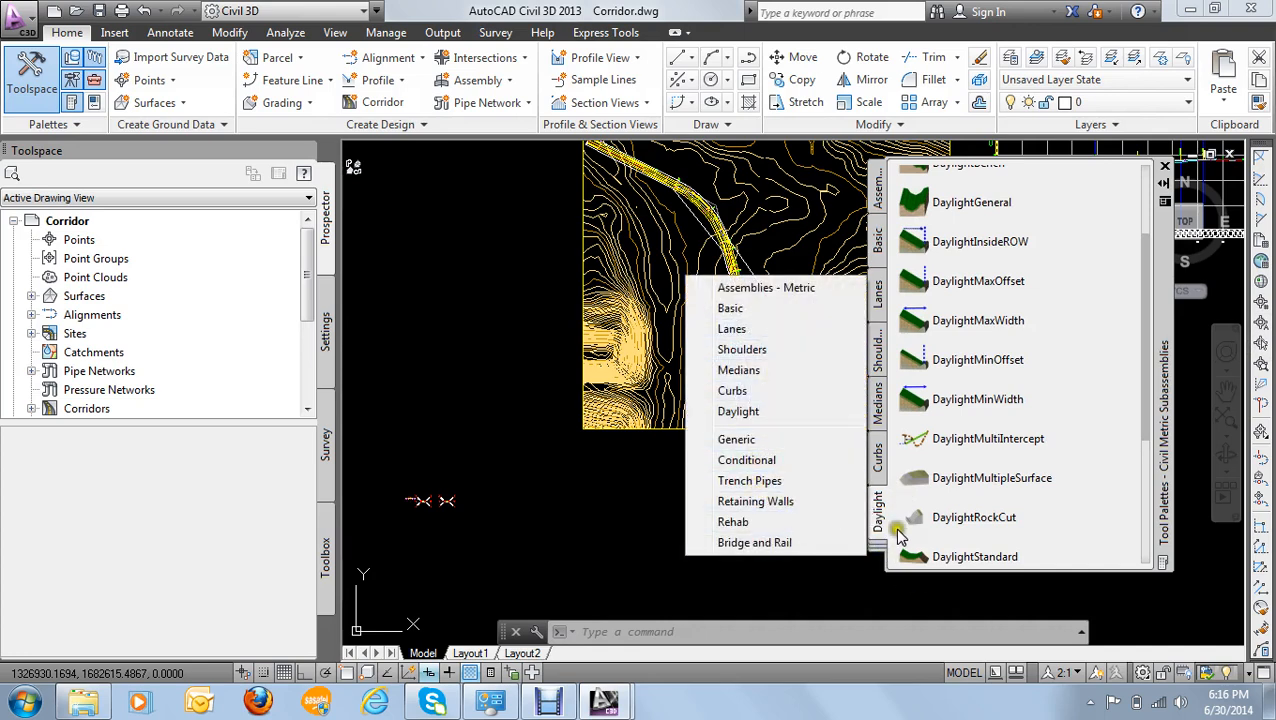
{"action": "left_click", "coordinate": [1070, 283]}
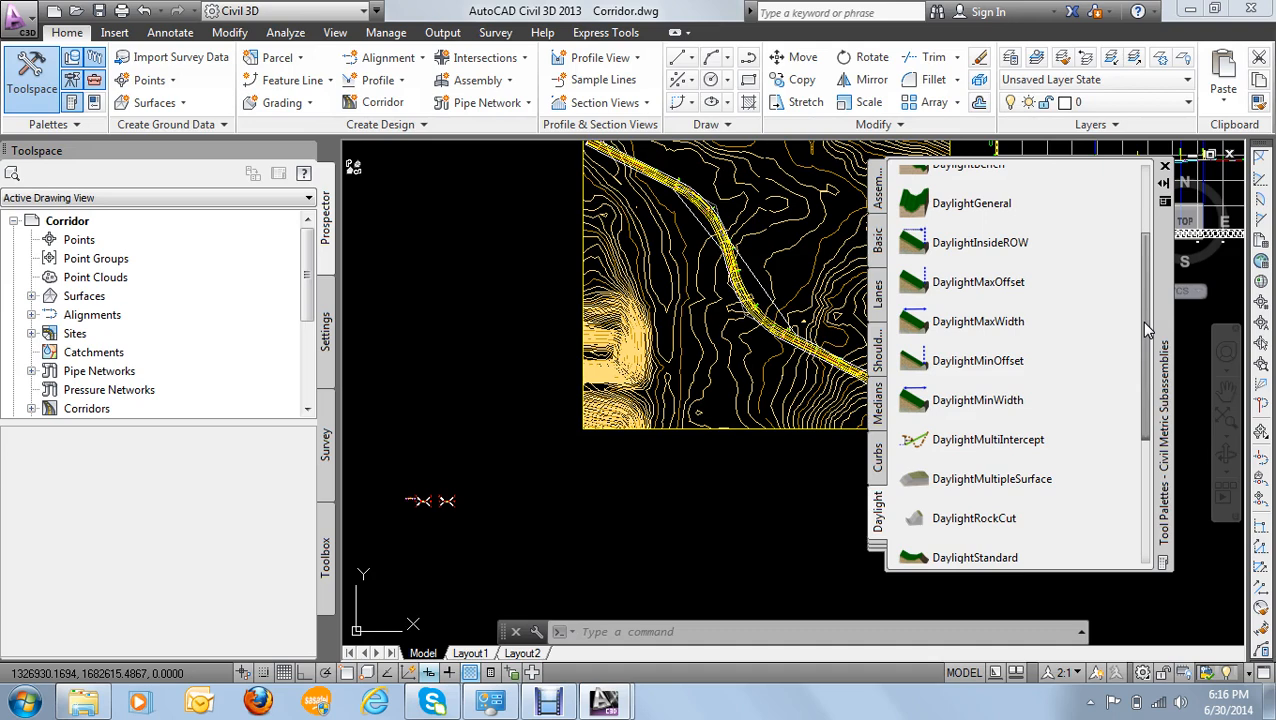
{"action": "left_click_drag", "start_coordinate": [1145, 298], "coordinate": [1147, 256]}
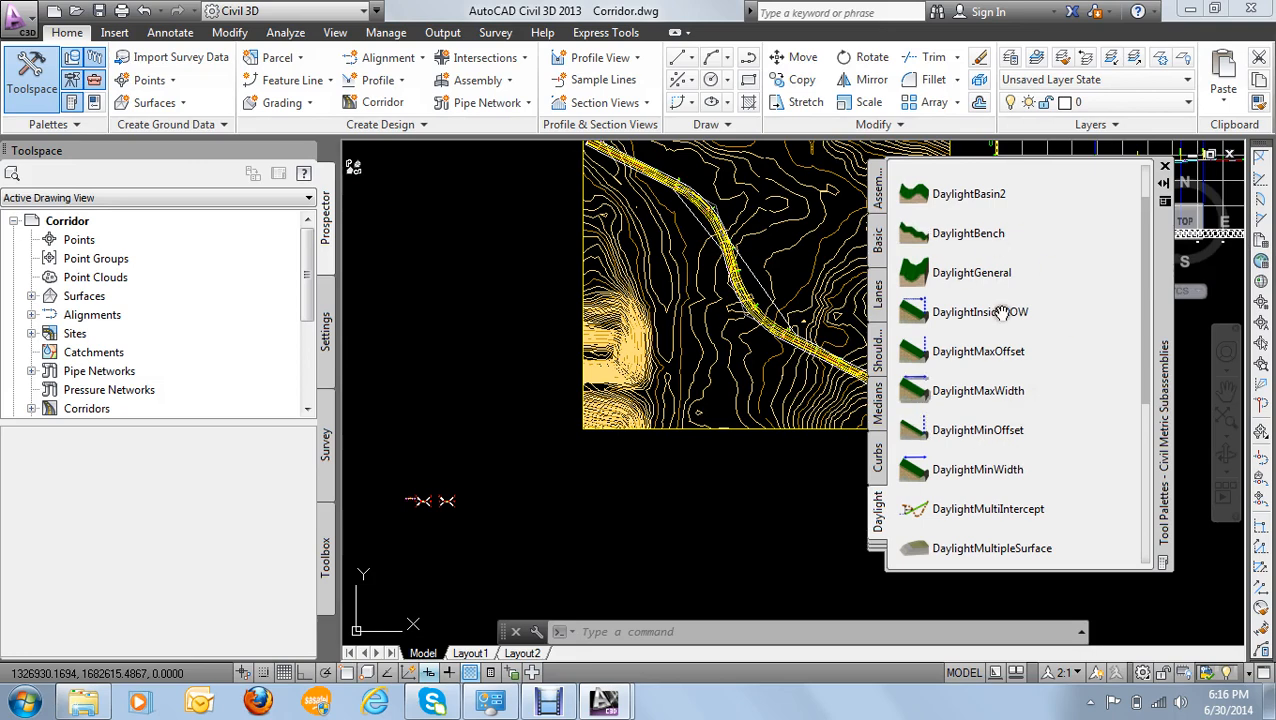
- Open the help topic for the DaylightBasin2 subassembly and close the help window again
{"action": "left_click", "coordinate": [983, 196]}
{"action": "right_click", "coordinate": [983, 198]}
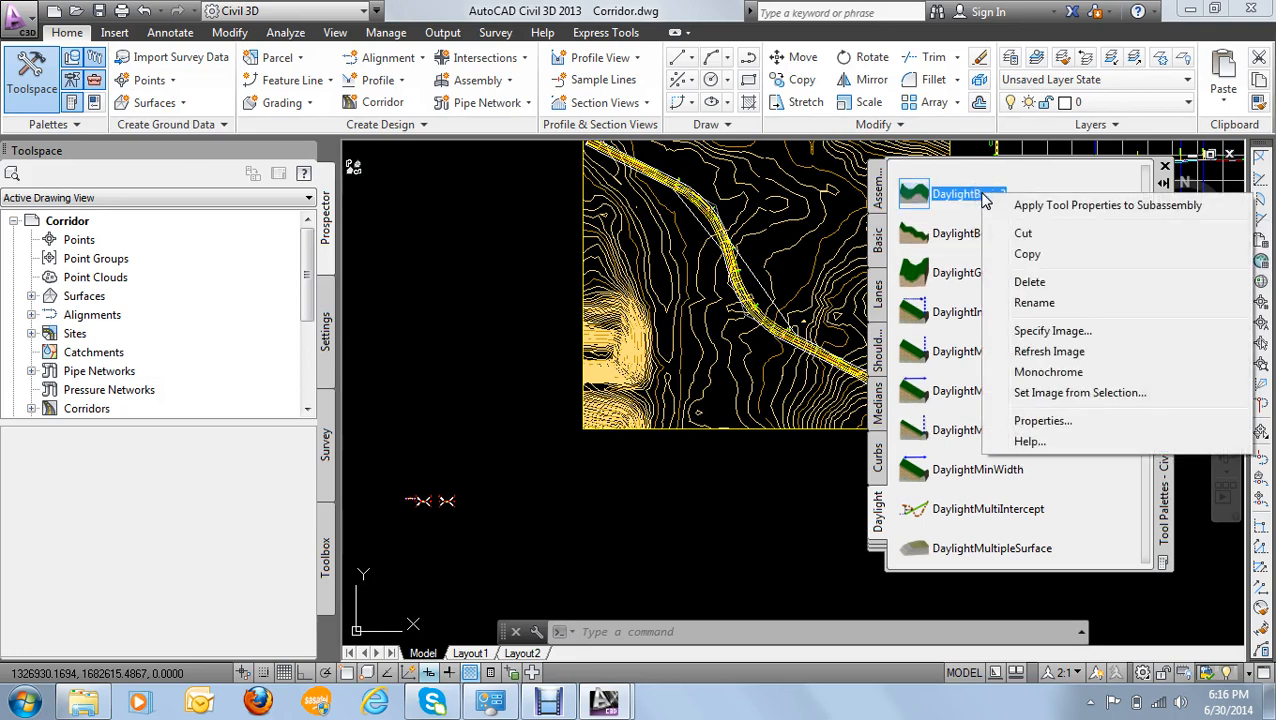
{"action": "left_click", "coordinate": [1030, 442]}
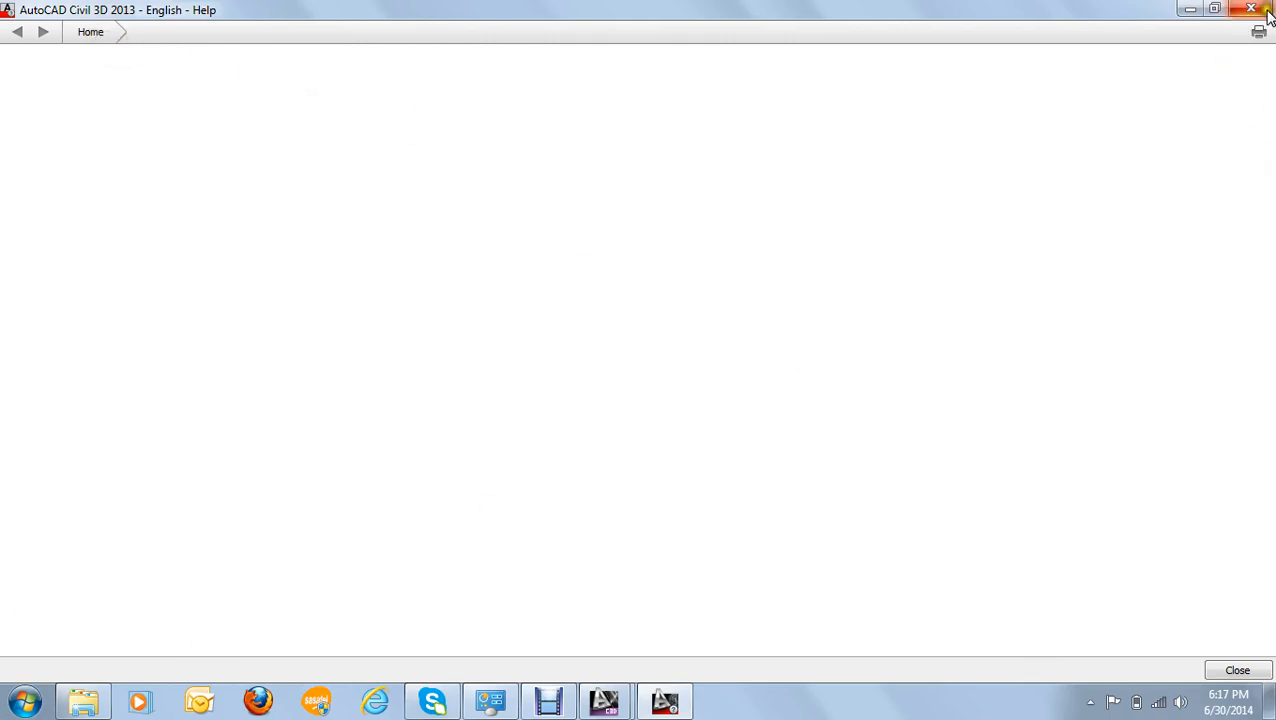
{"action": "left_click", "coordinate": [1190, 12]}
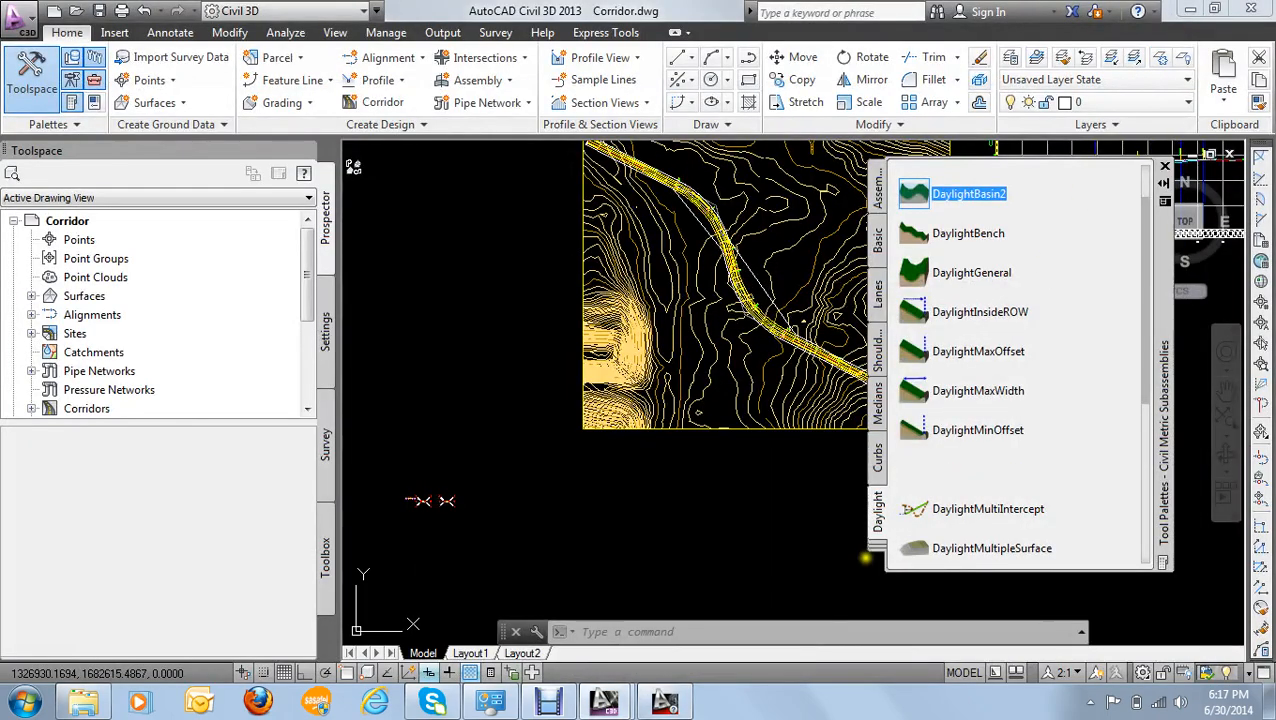
{"action": "left_click", "coordinate": [662, 703]}
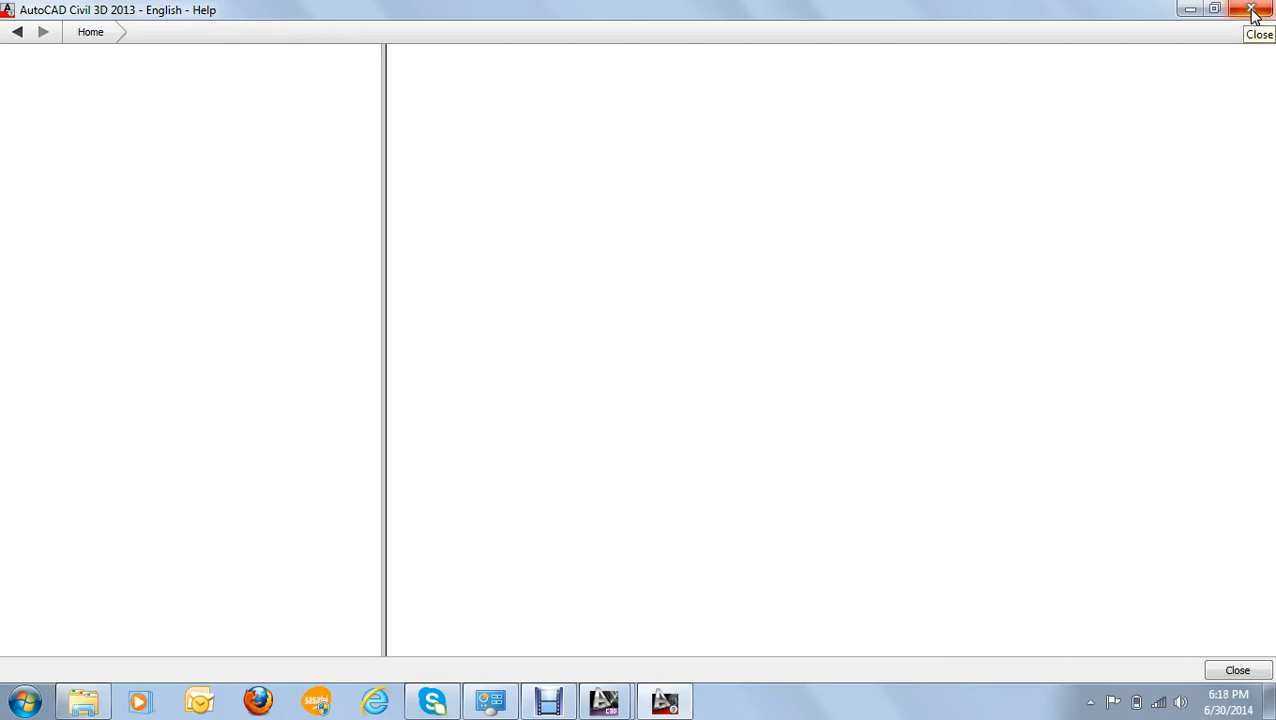
{"action": "left_click", "coordinate": [15, 29]}
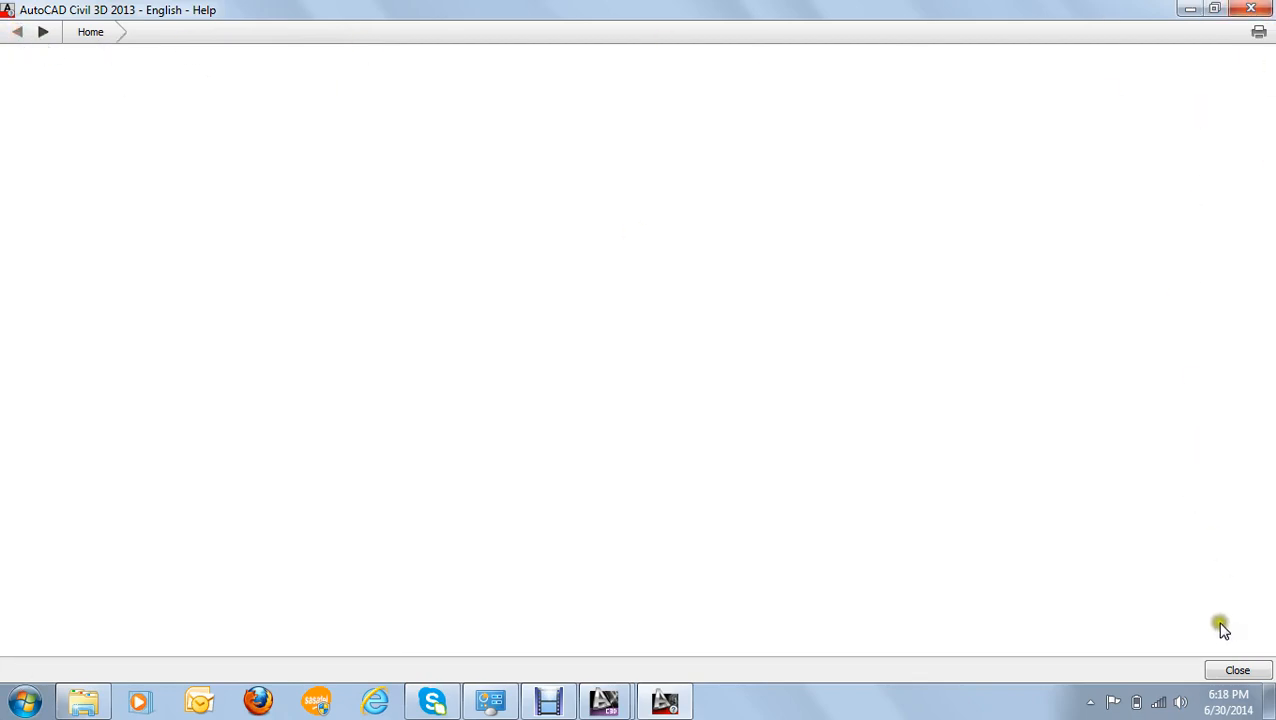
{"action": "left_click", "coordinate": [1251, 9]}
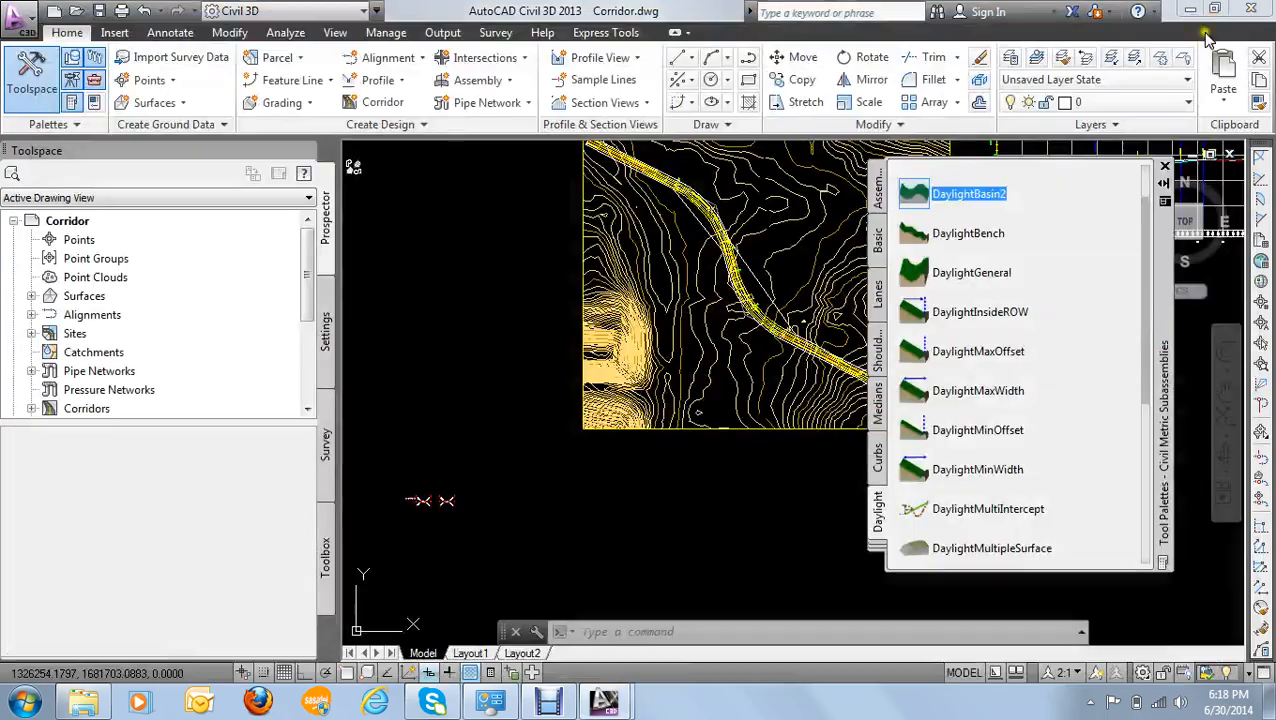
- Open the help topic for the DaylightBench subassembly
{"action": "right_click", "coordinate": [970, 237]}
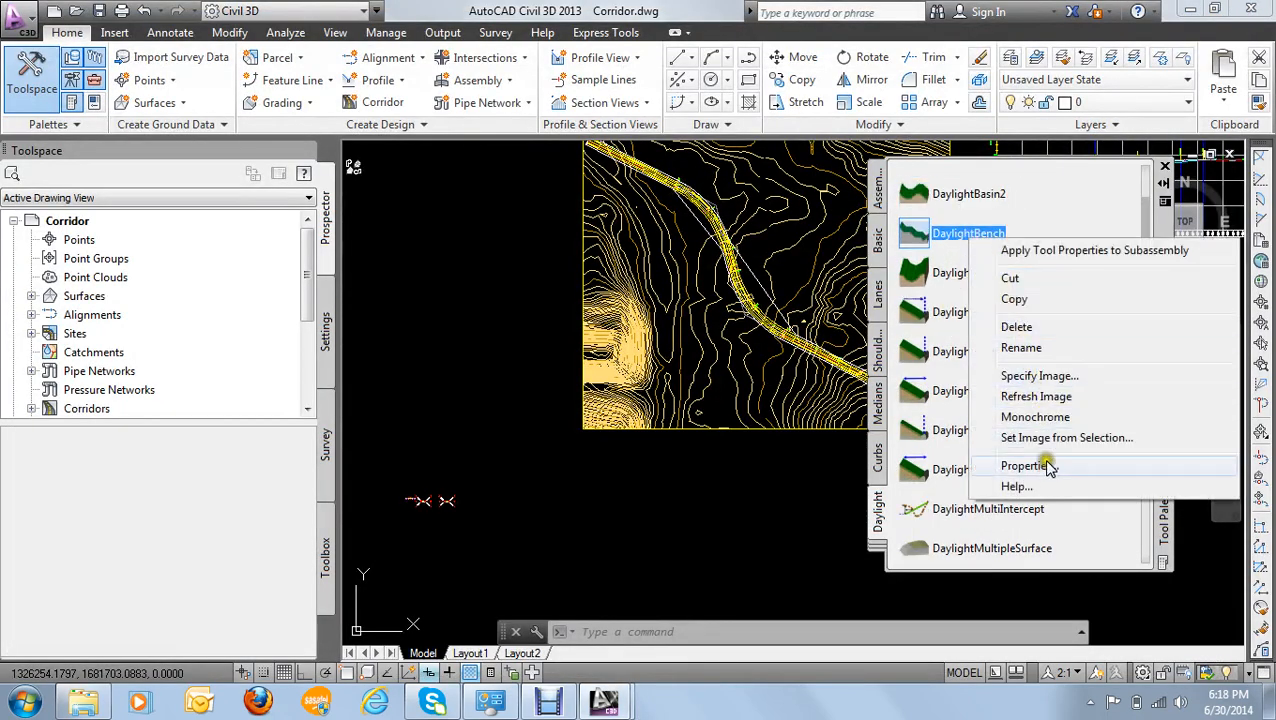
{"action": "left_click", "coordinate": [1014, 486]}
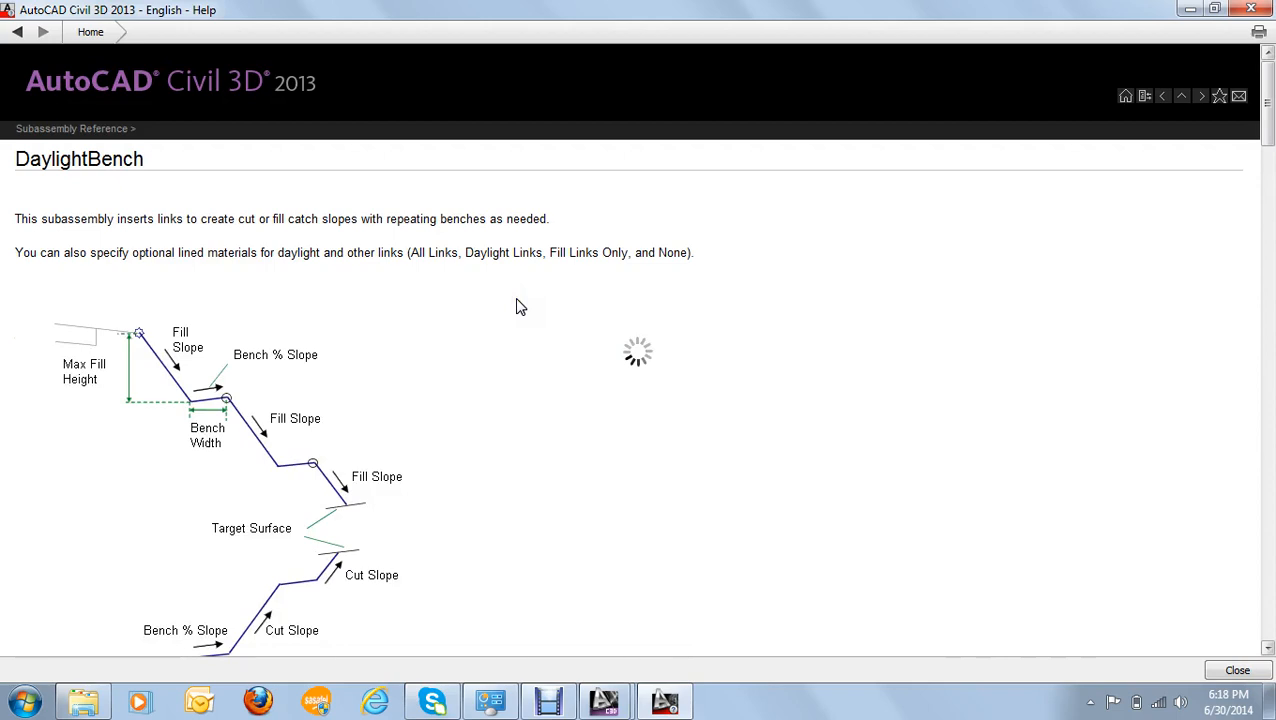
{"action": "left_click", "coordinate": [457, 280]}
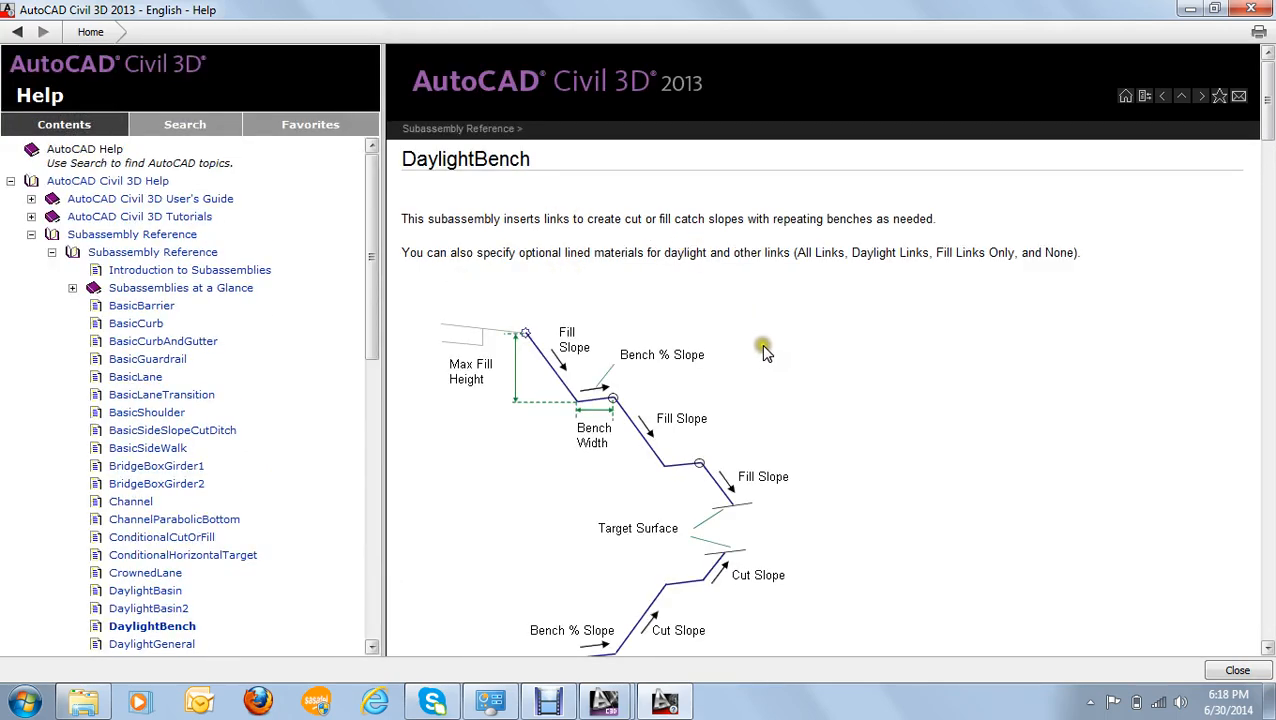
- Read DaylightBench's input, target and output parameters, its point, link and shape codes and coding diagram, and close the help
{"action": "scroll", "coordinate": [761, 344], "scroll_direction": "down", "scroll_amount": 10}
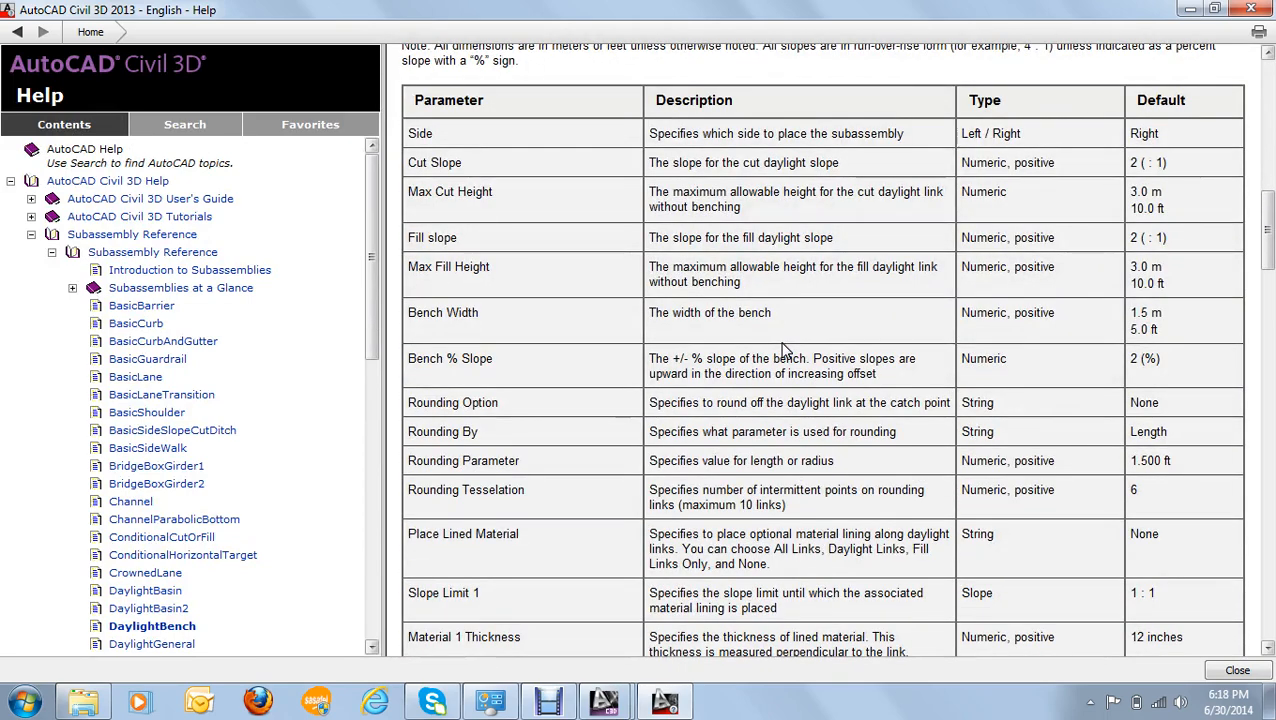
{"action": "scroll", "coordinate": [784, 350], "scroll_direction": "up", "scroll_amount": 3}
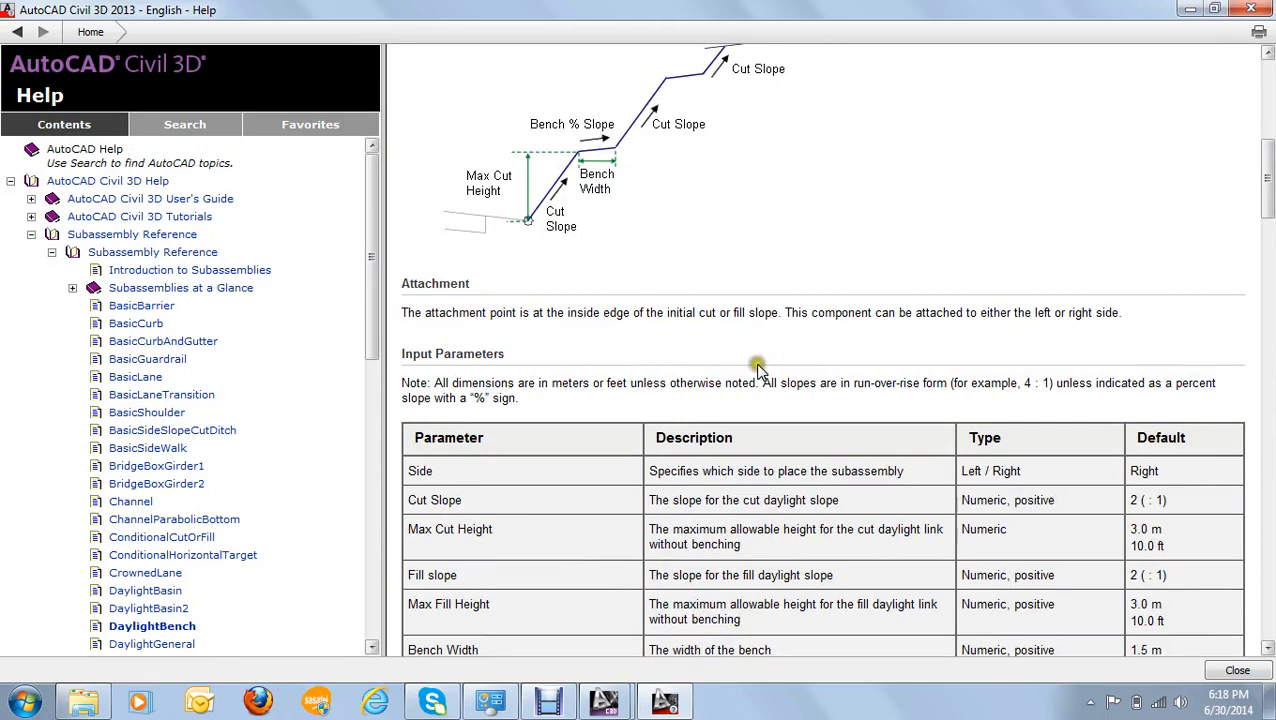
{"action": "scroll", "coordinate": [630, 228], "scroll_direction": "down", "scroll_amount": 7}
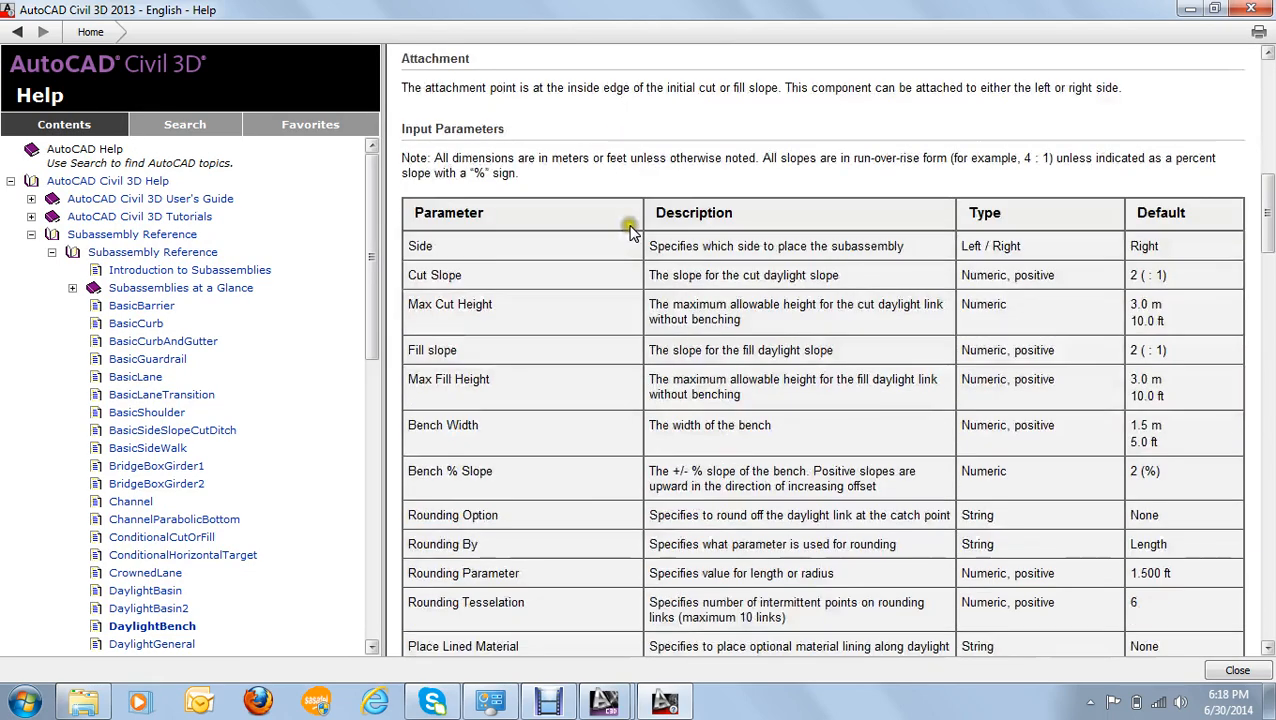
{"action": "scroll", "coordinate": [636, 233], "scroll_direction": "down", "scroll_amount": 10}
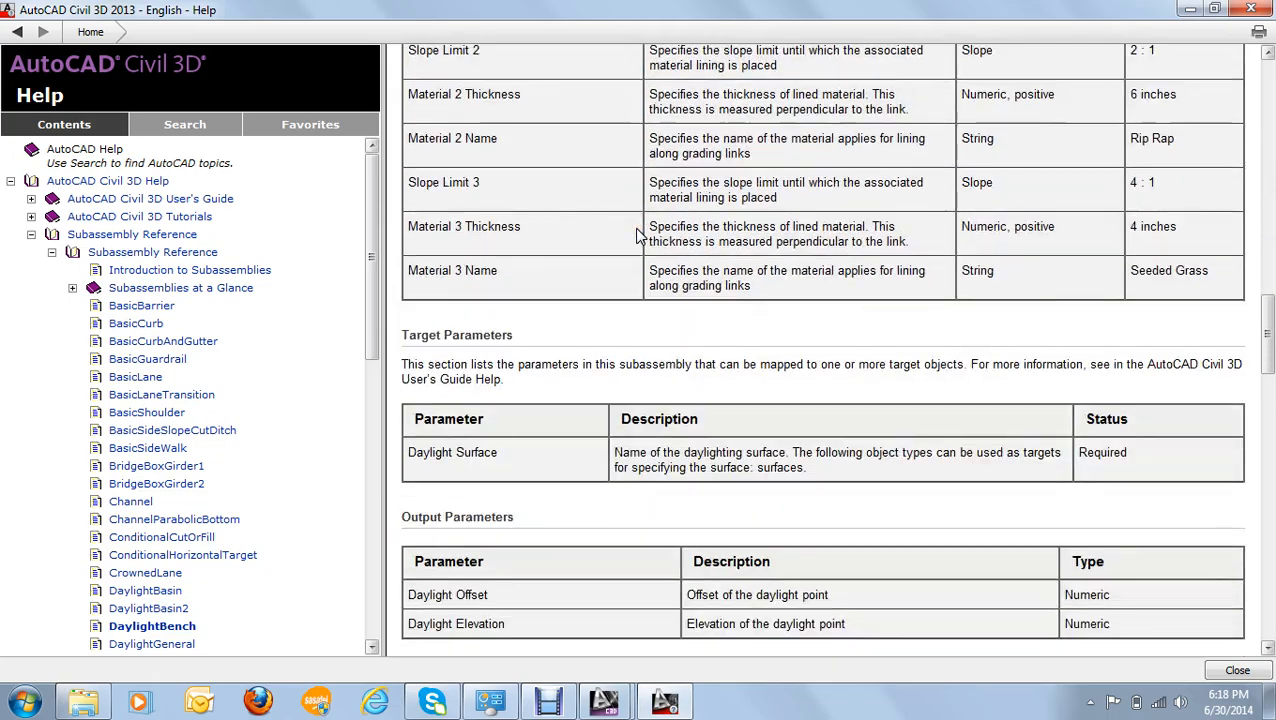
{"action": "scroll", "coordinate": [637, 233], "scroll_direction": "down", "scroll_amount": 12}
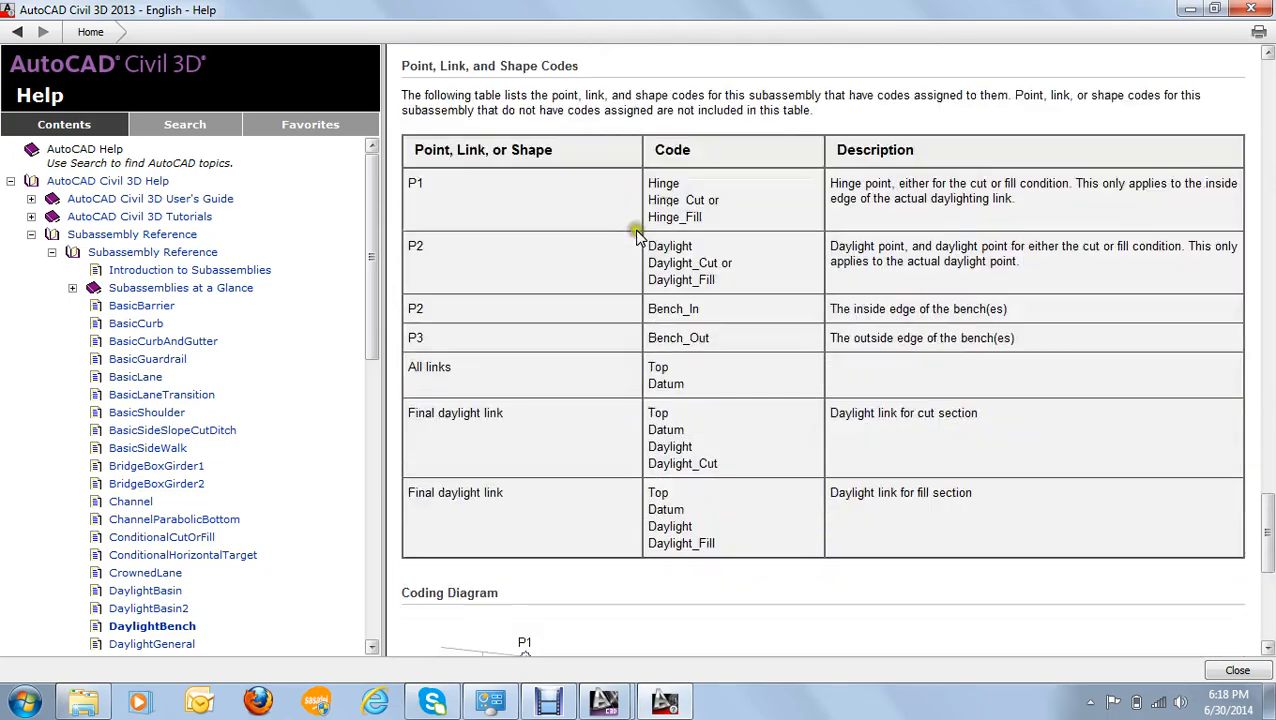
{"action": "scroll", "coordinate": [636, 233], "scroll_direction": "up", "scroll_amount": 2}
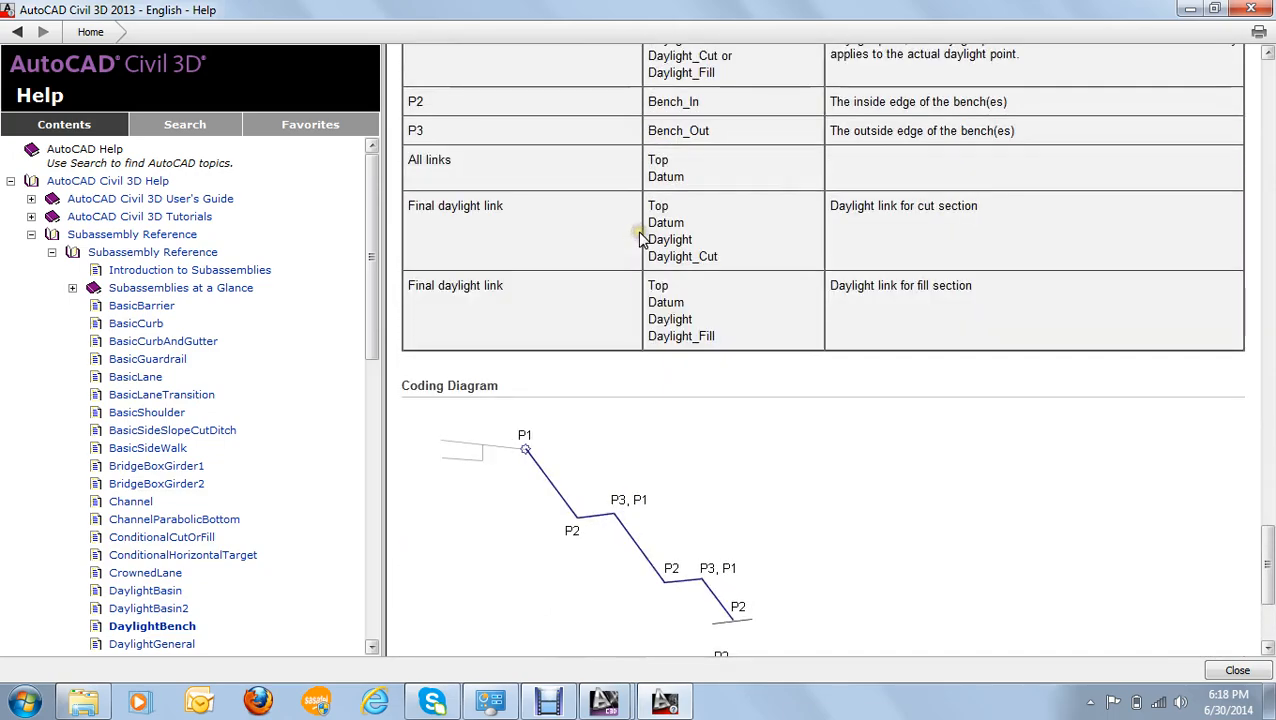
{"action": "left_click", "coordinate": [1255, 10]}
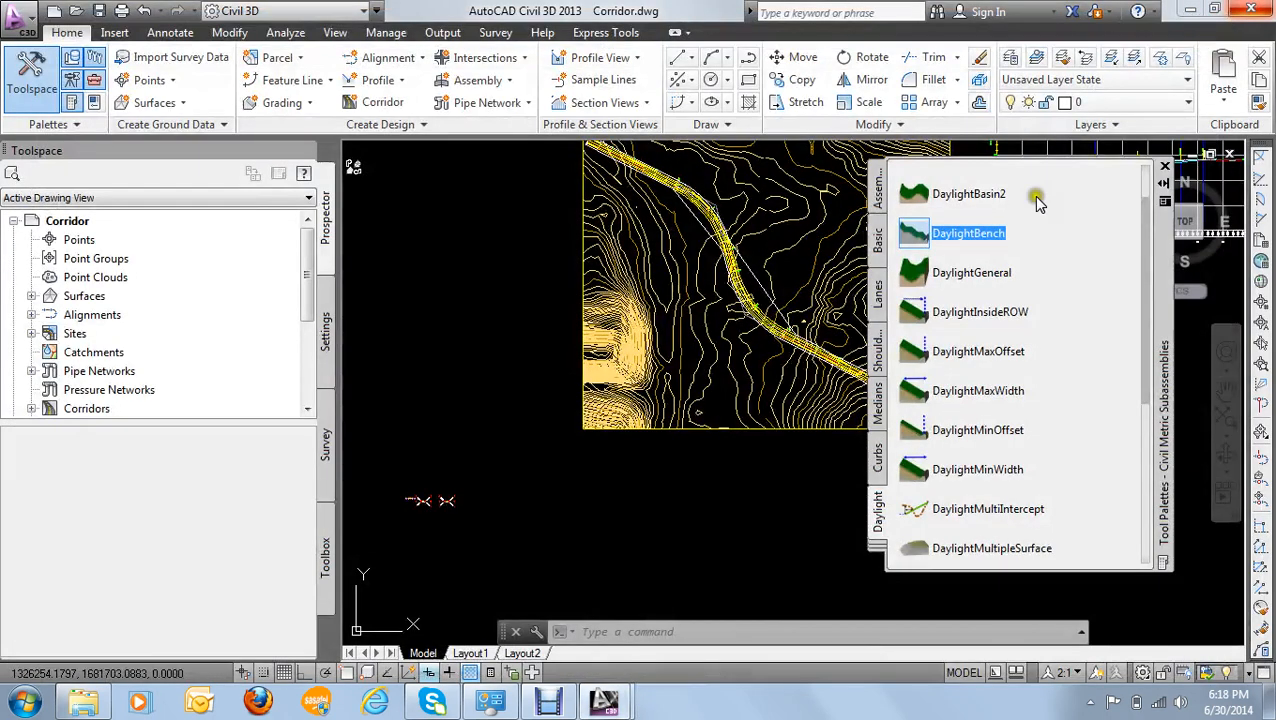
- Close the subassembly tool palettes and examine the corridor surface edges in plan along the alignment, especially around the curves
{"action": "right_click", "coordinate": [982, 351]}
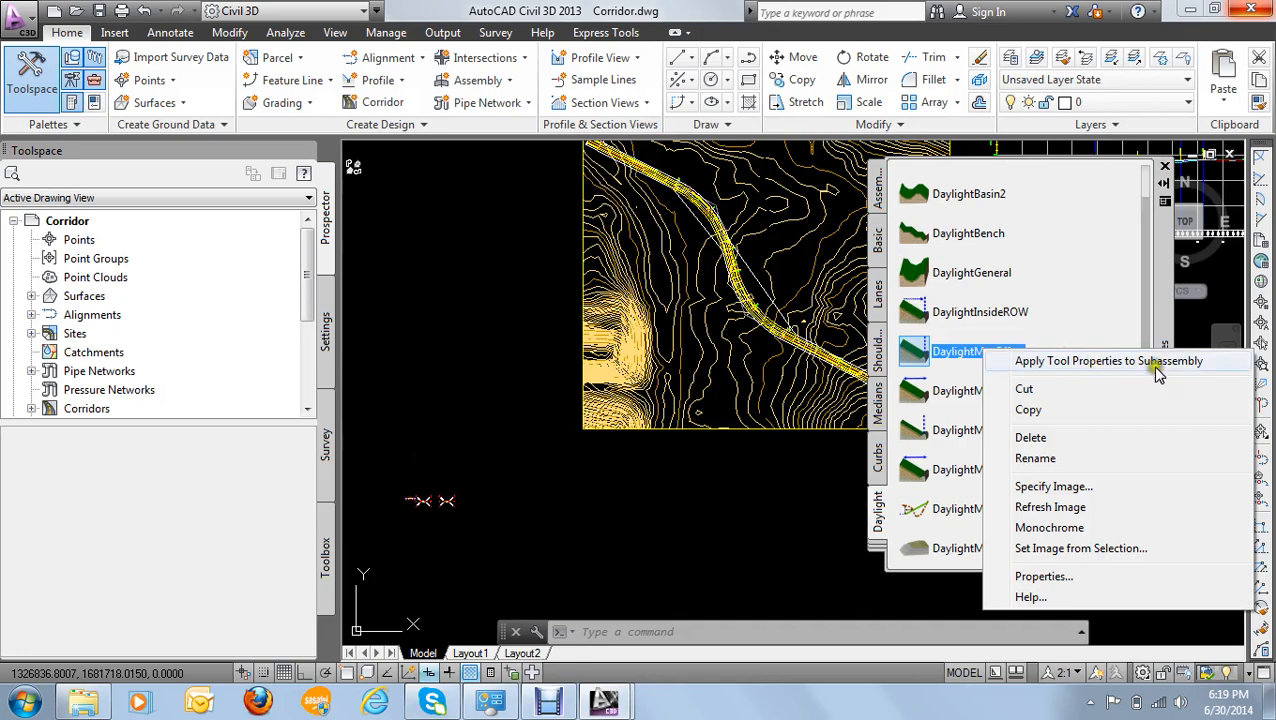
{"action": "left_click", "coordinate": [1165, 167]}
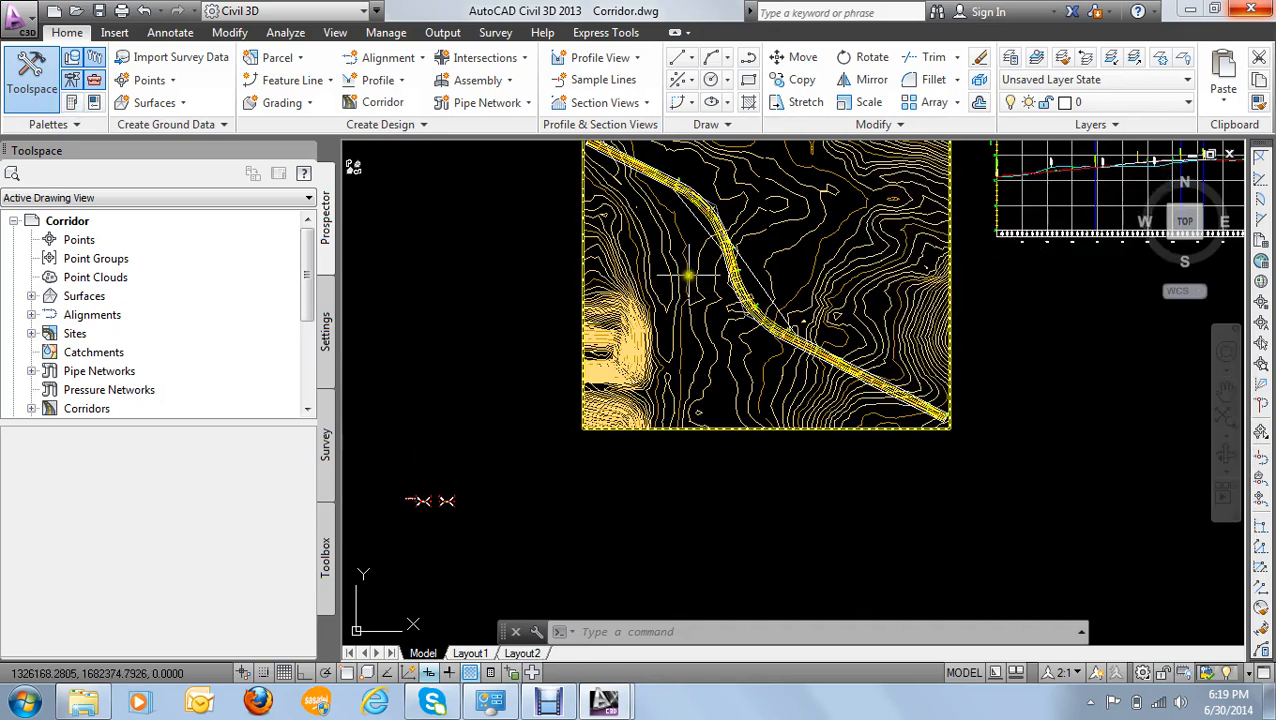
{"action": "scroll", "coordinate": [692, 270], "scroll_direction": "up", "scroll_amount": 5}
{"action": "scroll", "coordinate": [770, 260], "scroll_direction": "down", "scroll_amount": 4}
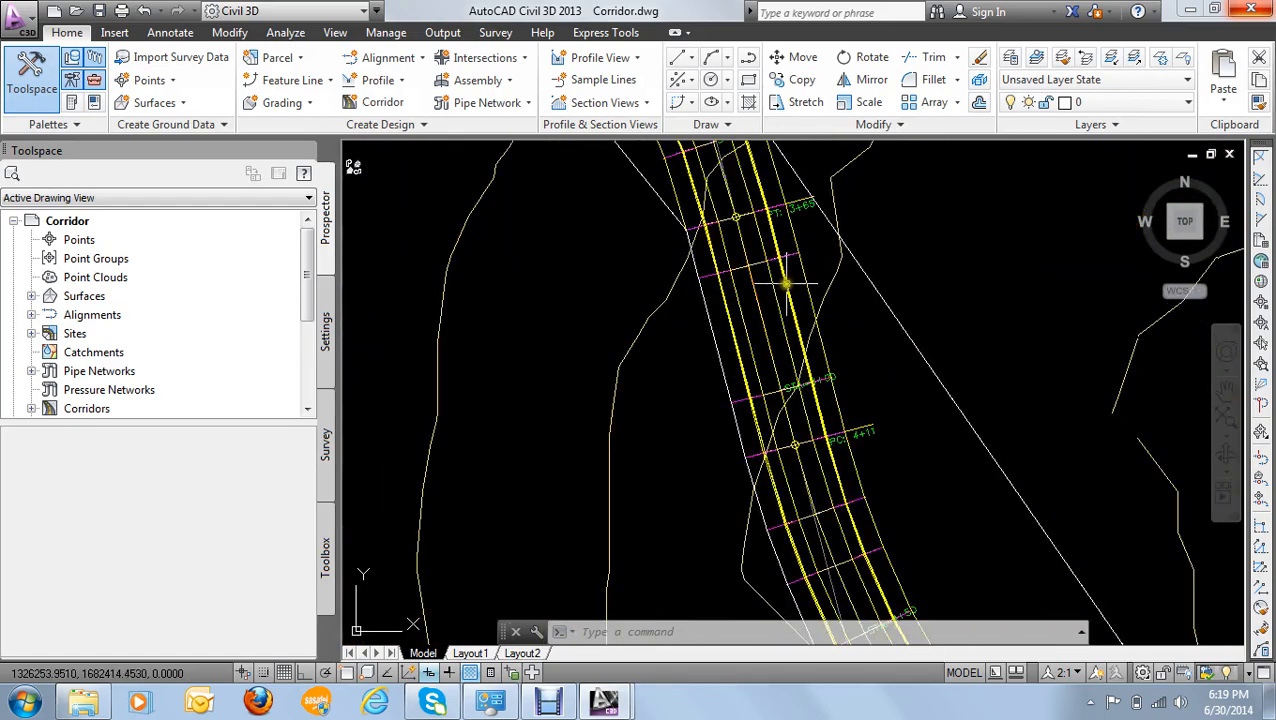
{"action": "scroll", "coordinate": [784, 393], "scroll_direction": "down", "scroll_amount": 2}
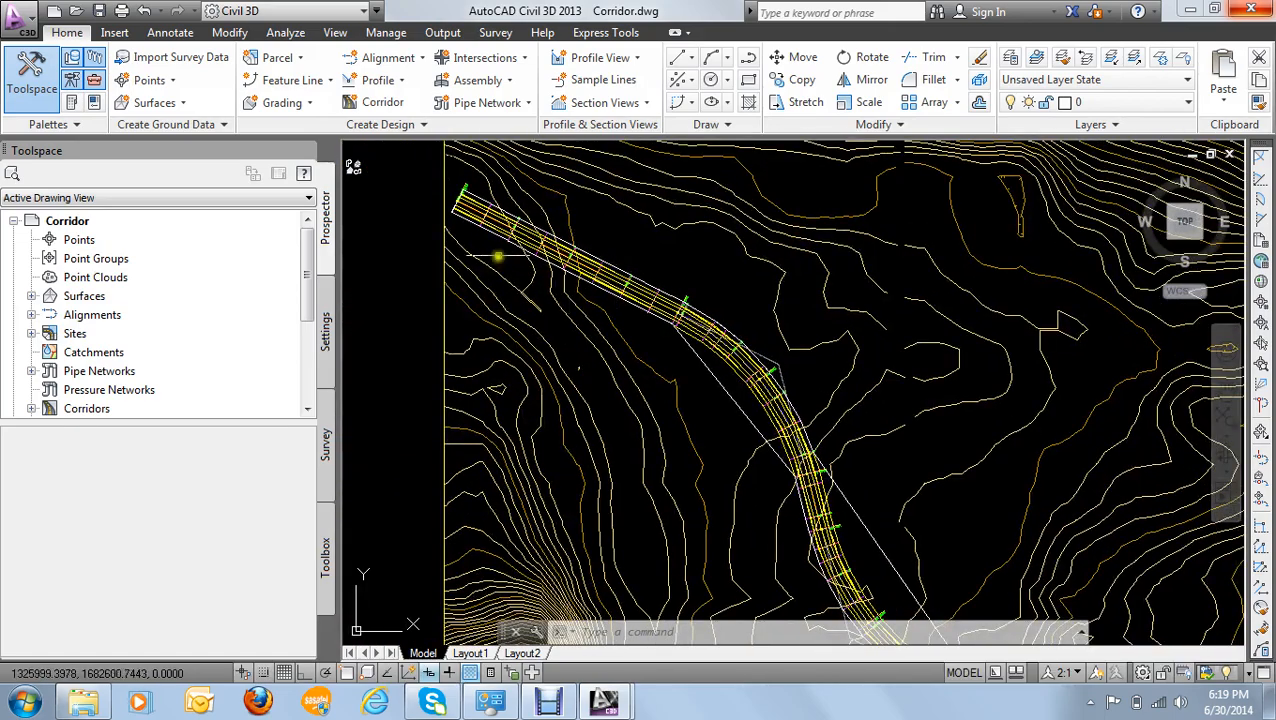
{"action": "scroll", "coordinate": [552, 243], "scroll_direction": "up", "scroll_amount": 4}
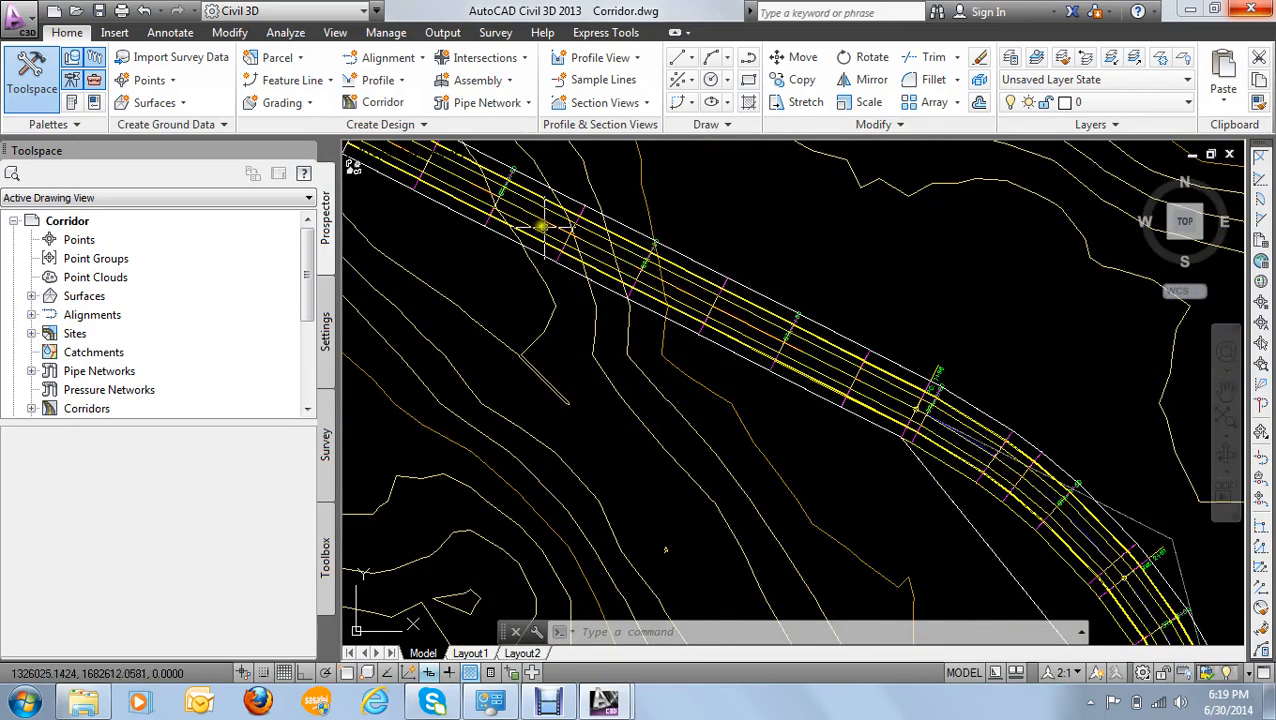
{"action": "scroll", "coordinate": [540, 225], "scroll_direction": "down", "scroll_amount": 4}
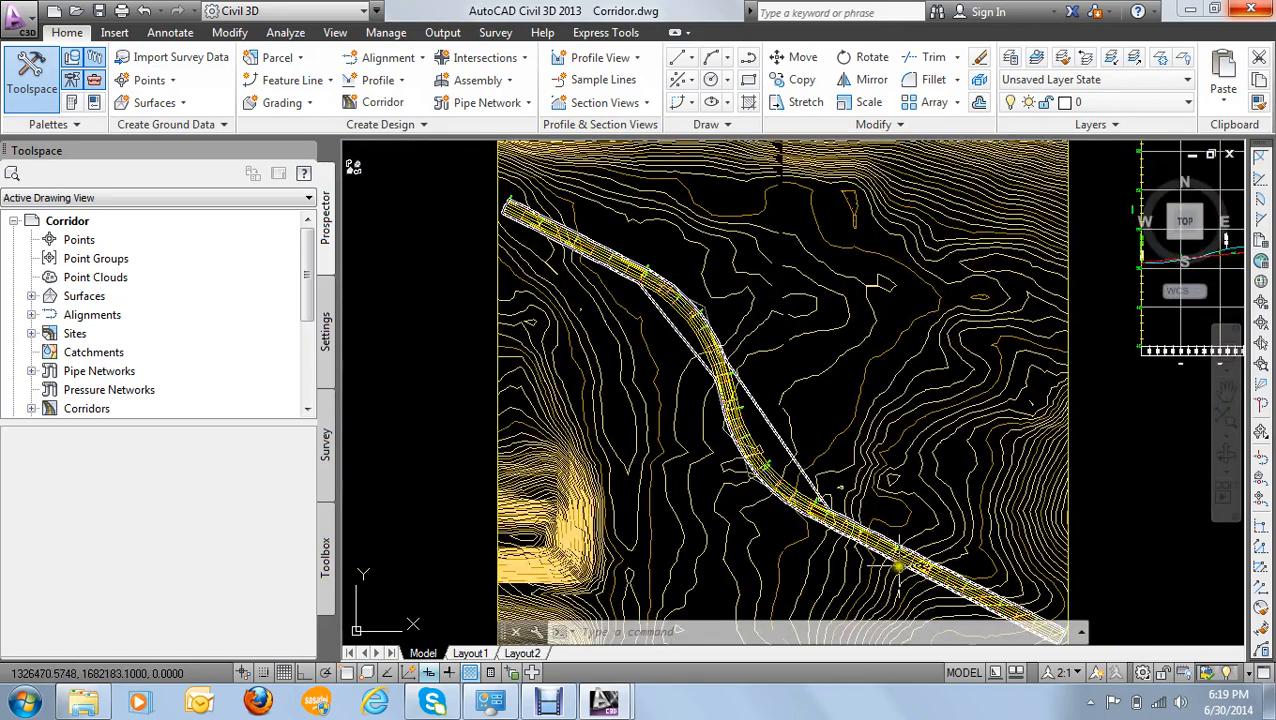
{"action": "scroll", "coordinate": [770, 495], "scroll_direction": "up", "scroll_amount": 6}
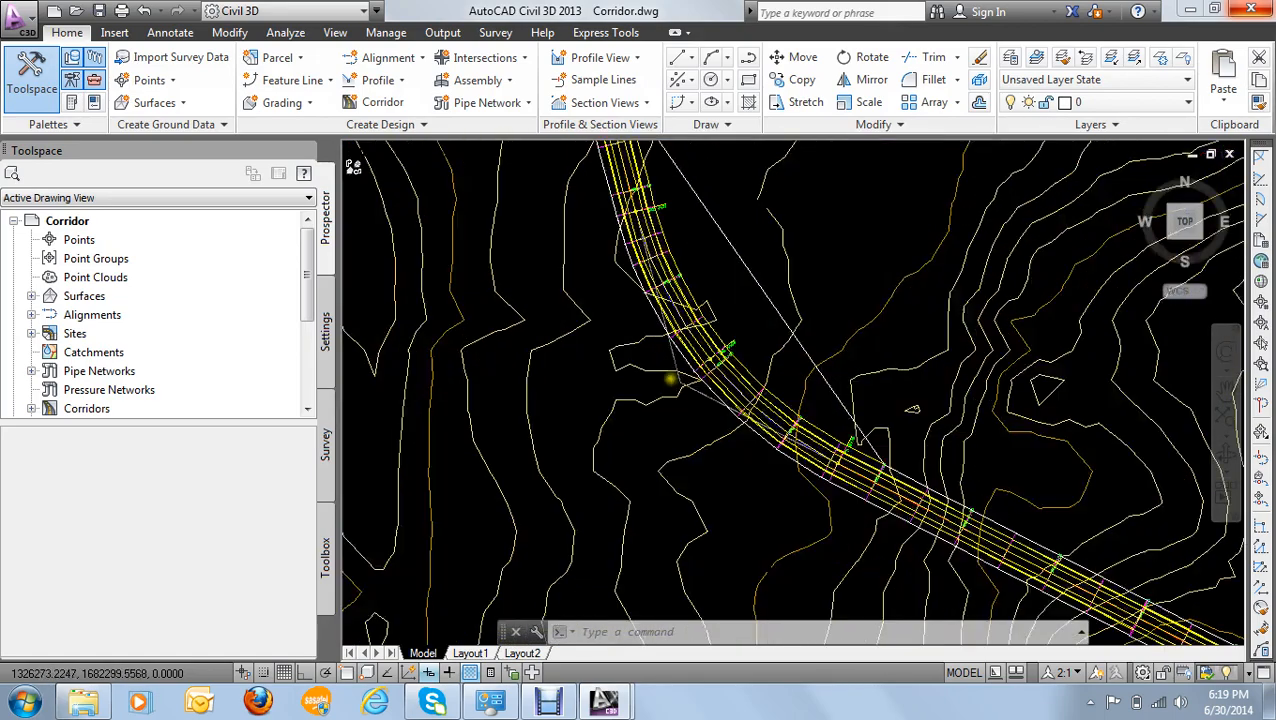
{"action": "scroll", "coordinate": [815, 305], "scroll_direction": "down", "scroll_amount": 4}
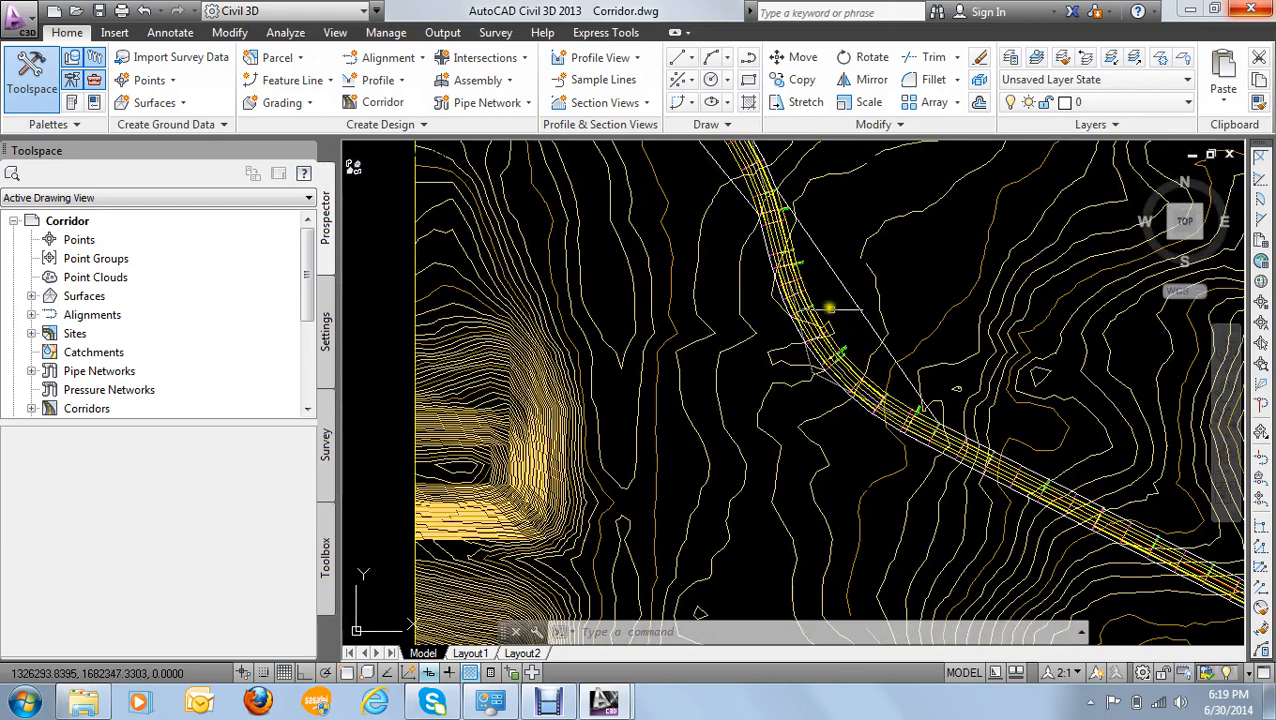
{"action": "scroll", "coordinate": [820, 292], "scroll_direction": "up", "scroll_amount": 5}
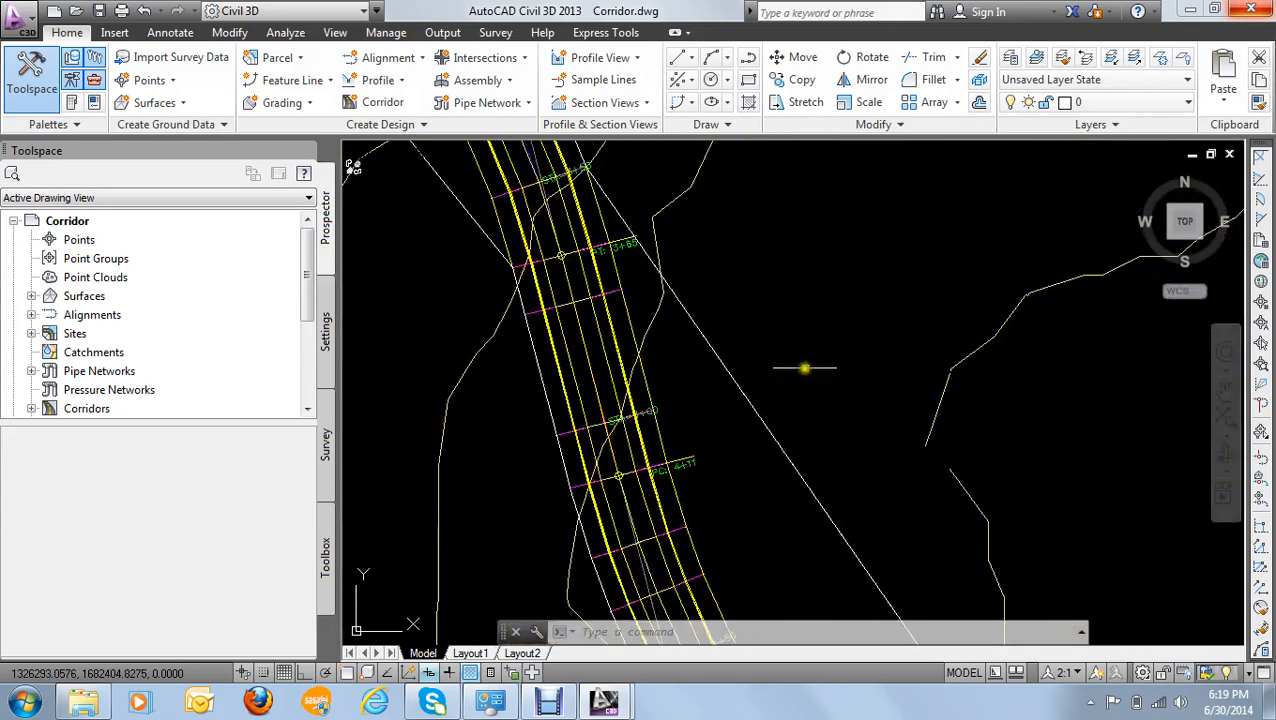
{"action": "mouse_move", "coordinate": [797, 378]}
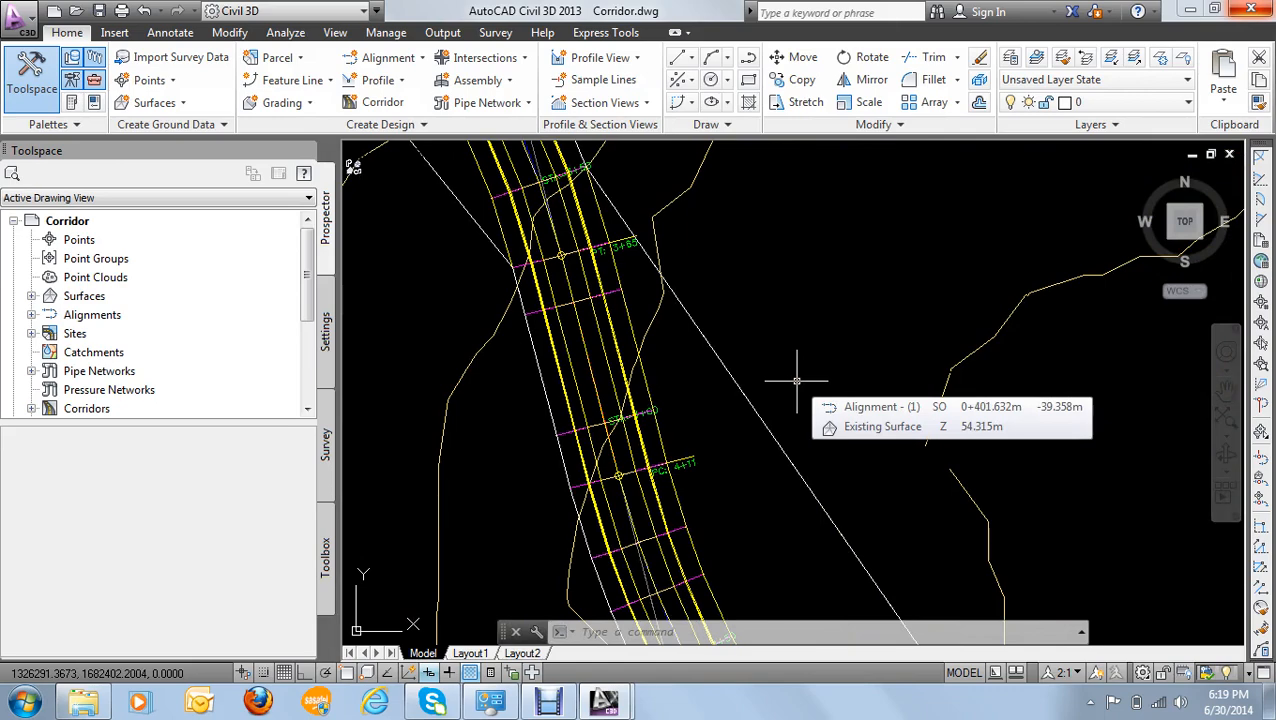
{"action": "scroll", "coordinate": [450, 380], "scroll_direction": "down", "scroll_amount": 4}
{"action": "scroll", "coordinate": [531, 336], "scroll_direction": "up", "scroll_amount": 6}
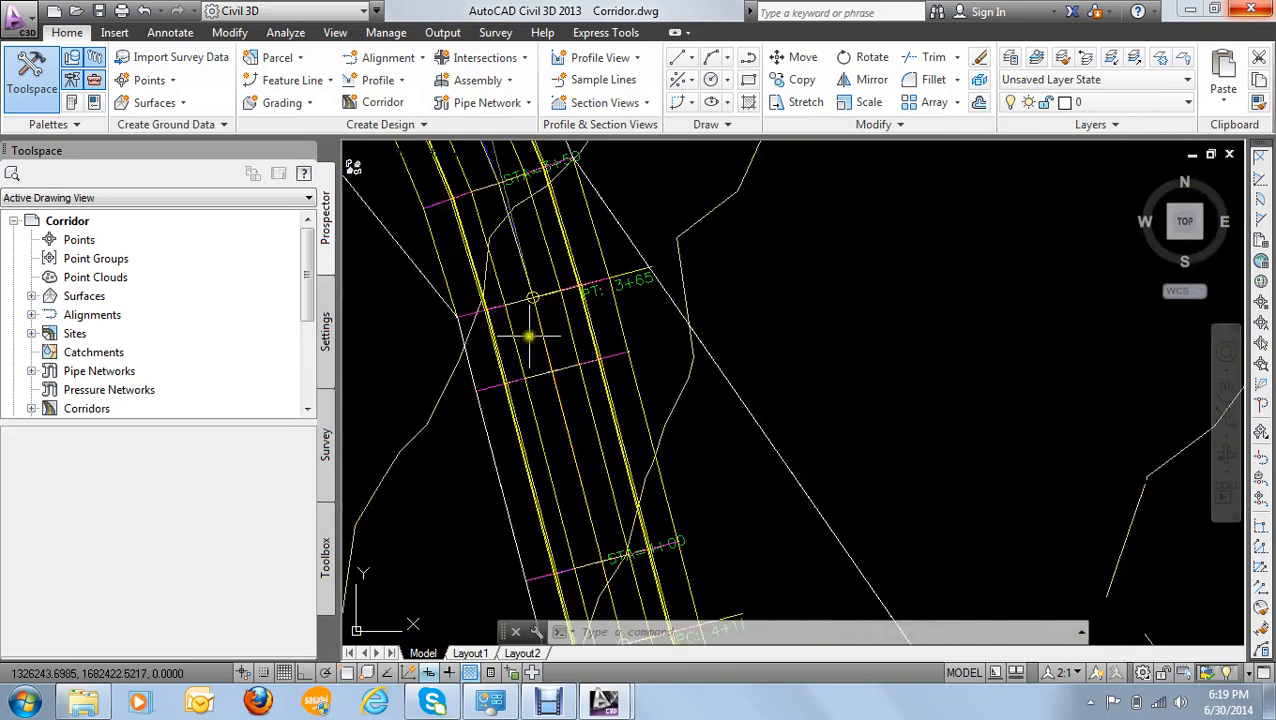
{"action": "scroll", "coordinate": [513, 377], "scroll_direction": "up", "scroll_amount": 3}
{"action": "middle_click_drag", "start_coordinate": [513, 377], "coordinate": [679, 349]}
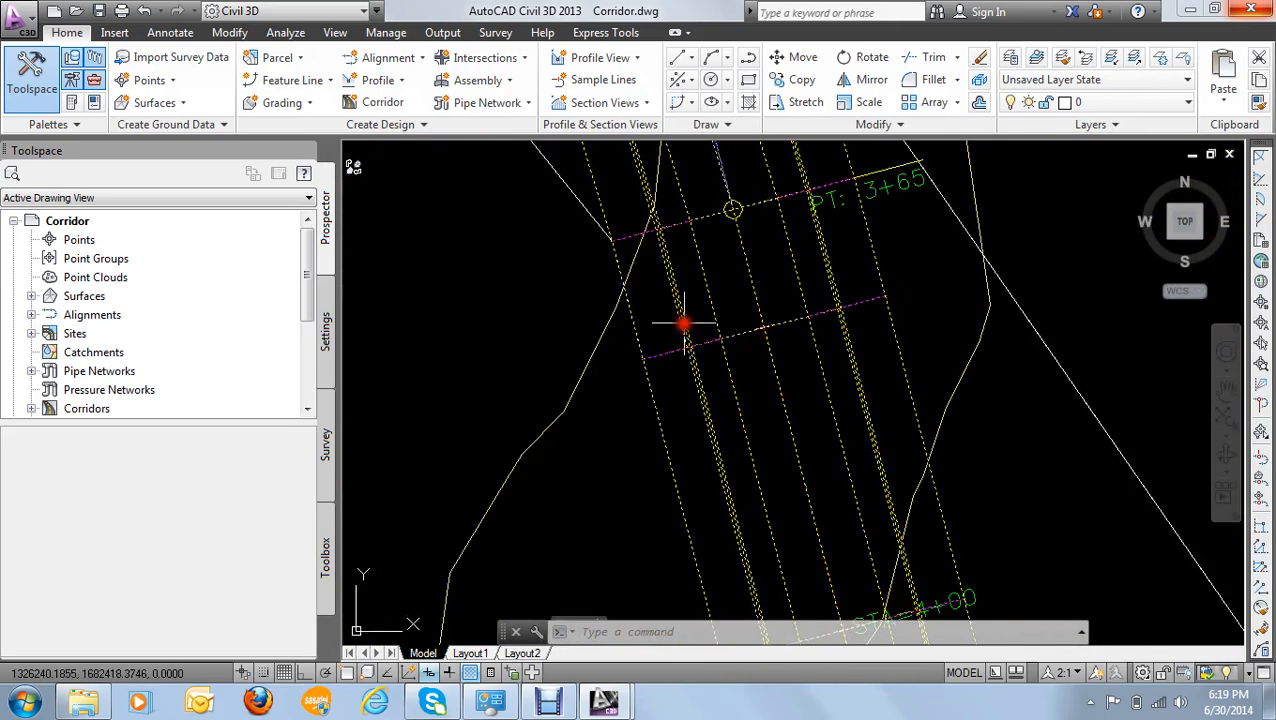
{"action": "left_click", "coordinate": [681, 324]}
{"action": "right_click", "coordinate": [683, 322]}
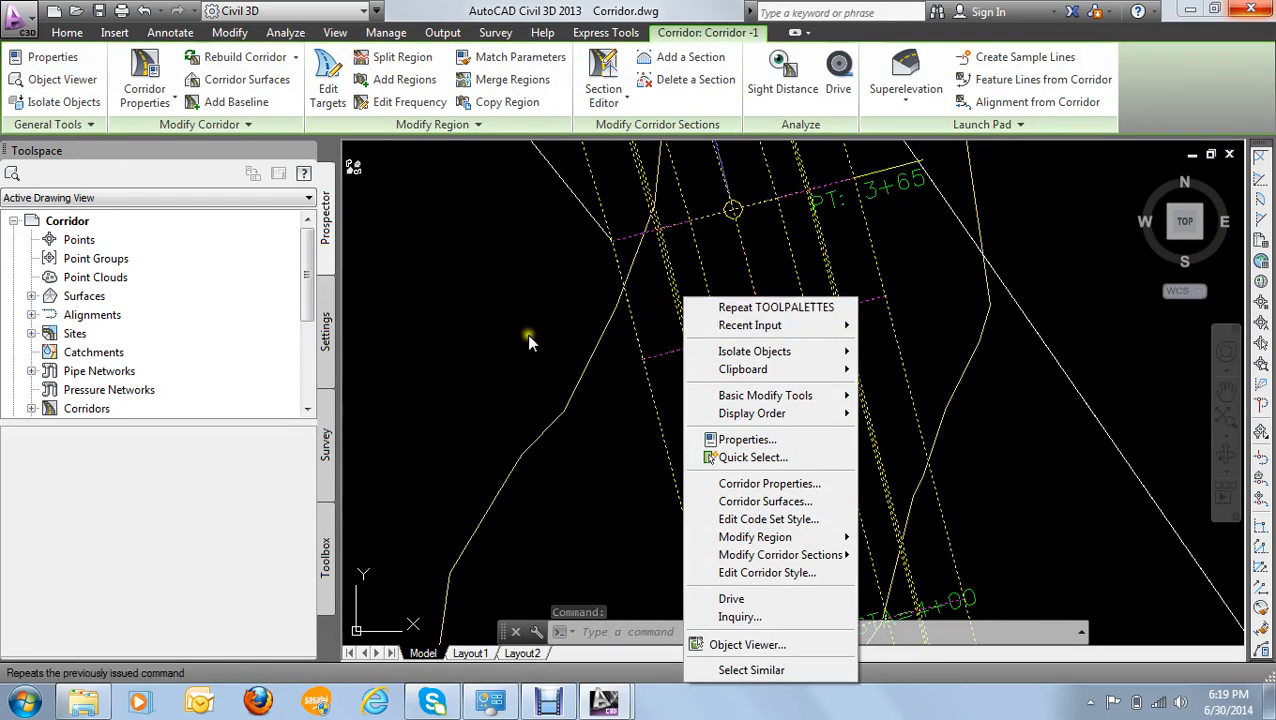
{"action": "left_click", "coordinate": [498, 334]}
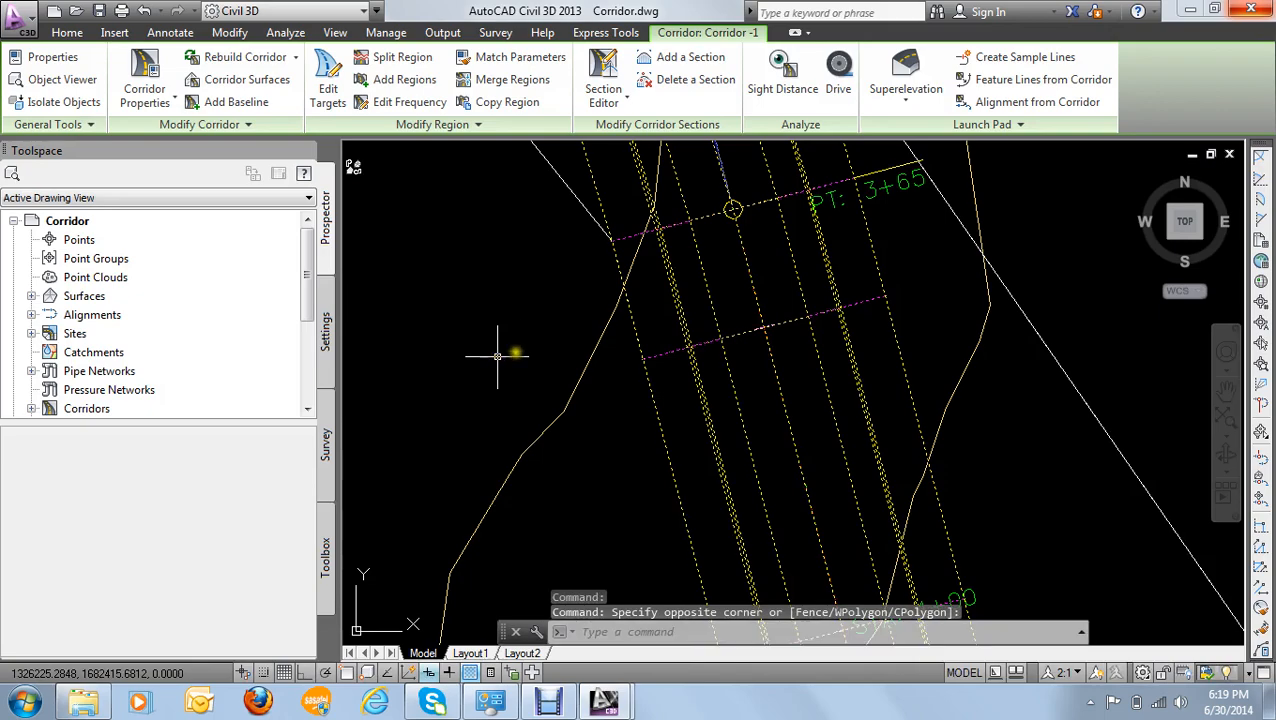
{"action": "key", "text": "Escape"}
- Open the subassembly tool palettes and start adding BasicSideSlopeCutDitch from the metric Basic subassemblies
{"action": "scroll", "coordinate": [507, 341], "scroll_direction": "down", "scroll_amount": 3}
{"action": "scroll", "coordinate": [507, 341], "scroll_direction": "down", "scroll_amount": 4}
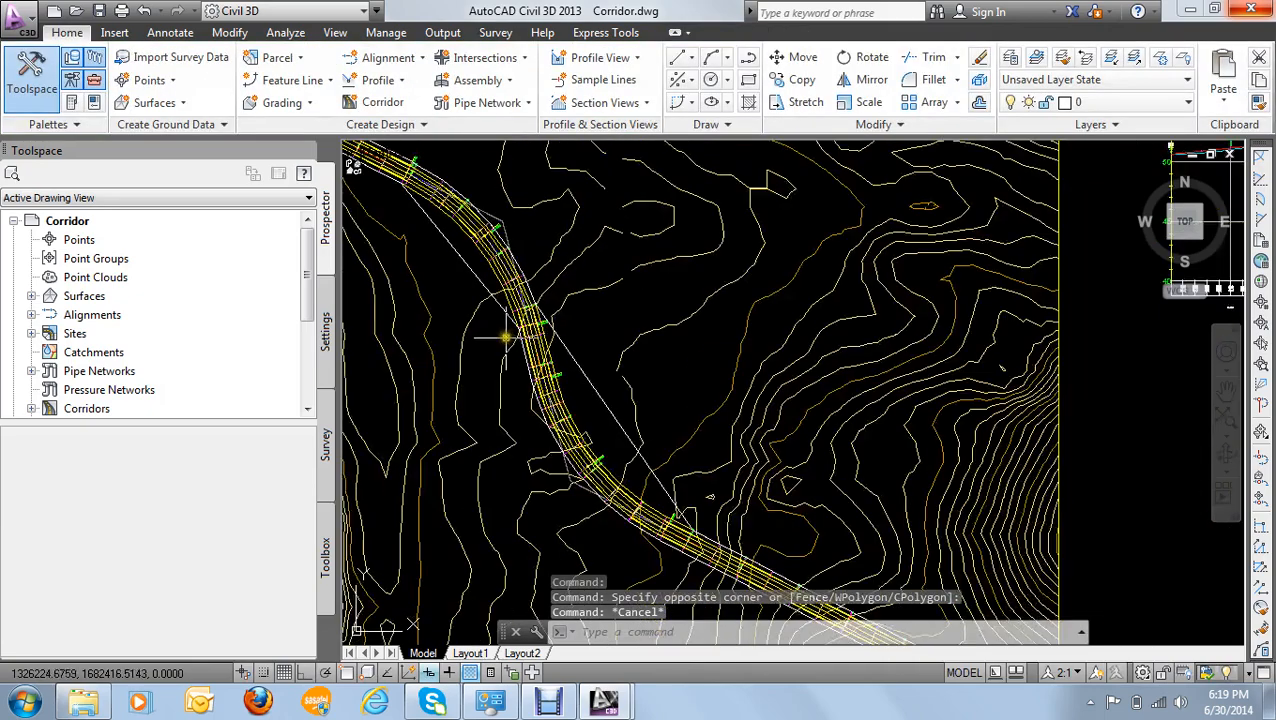
{"action": "scroll", "coordinate": [686, 379], "scroll_direction": "down", "scroll_amount": 2}
{"action": "left_click", "coordinate": [73, 103]}
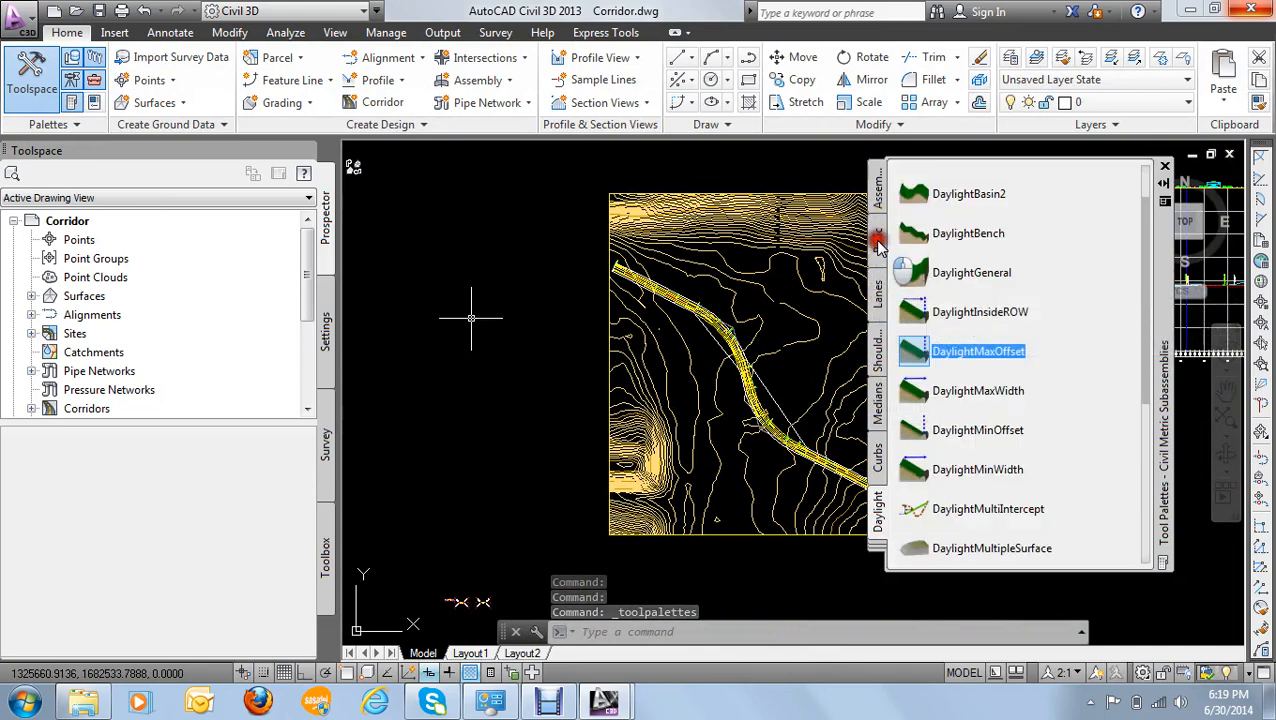
{"action": "left_click", "coordinate": [877, 242]}
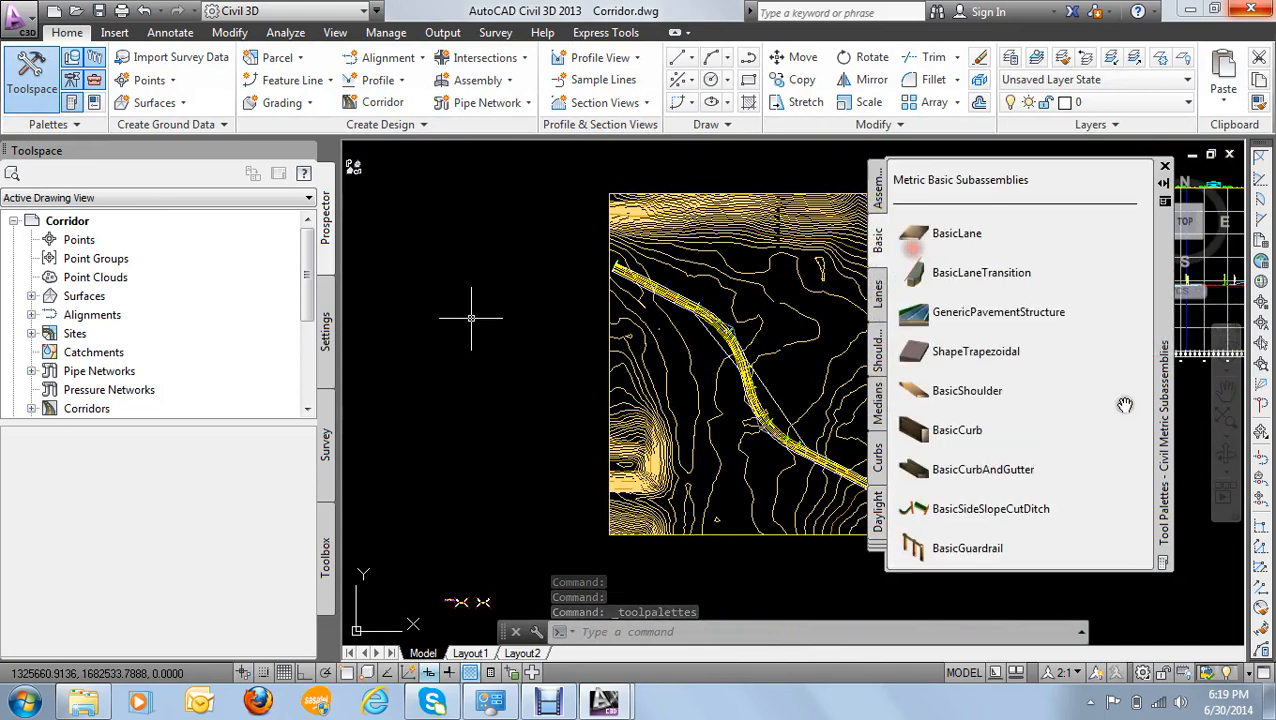
{"action": "left_click", "coordinate": [976, 513]}
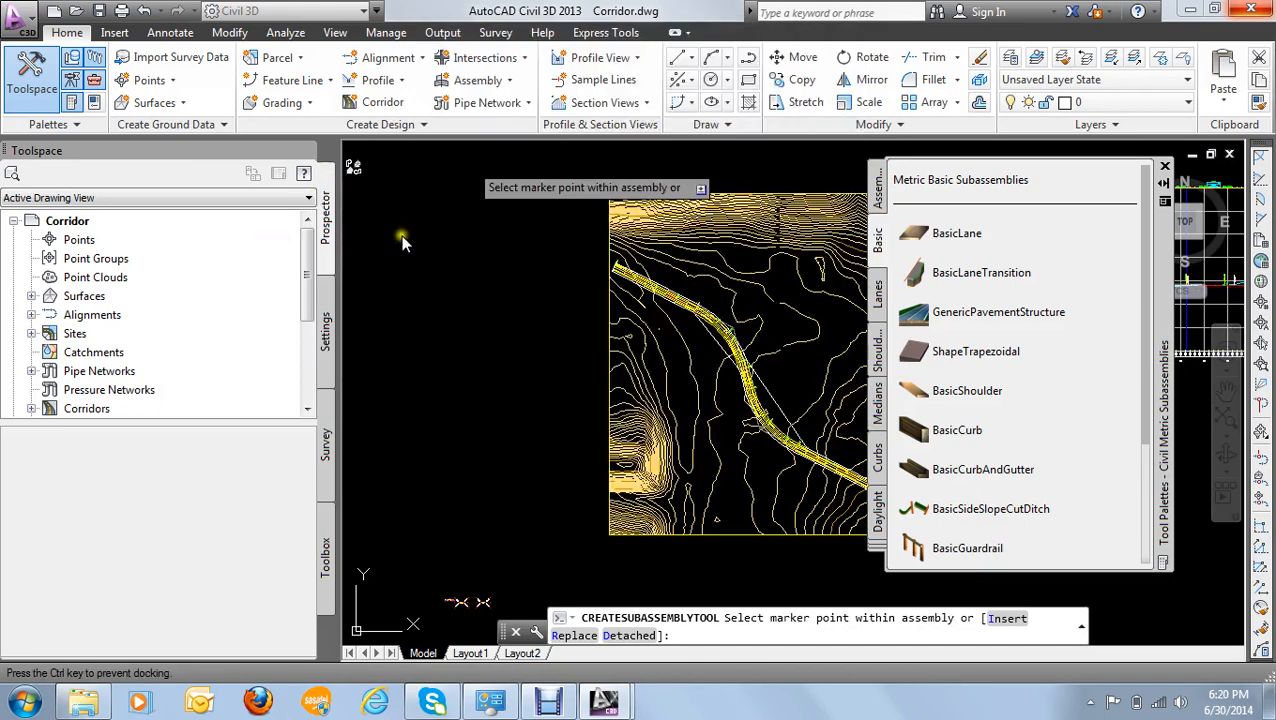
- Bring the subassembly's advanced parameters into view in its properties and set the properties palette to collapse automatically
{"action": "left_click_drag", "start_coordinate": [402, 238], "coordinate": [470, 236]}
{"action": "left_click_drag", "start_coordinate": [486, 301], "coordinate": [490, 489]}
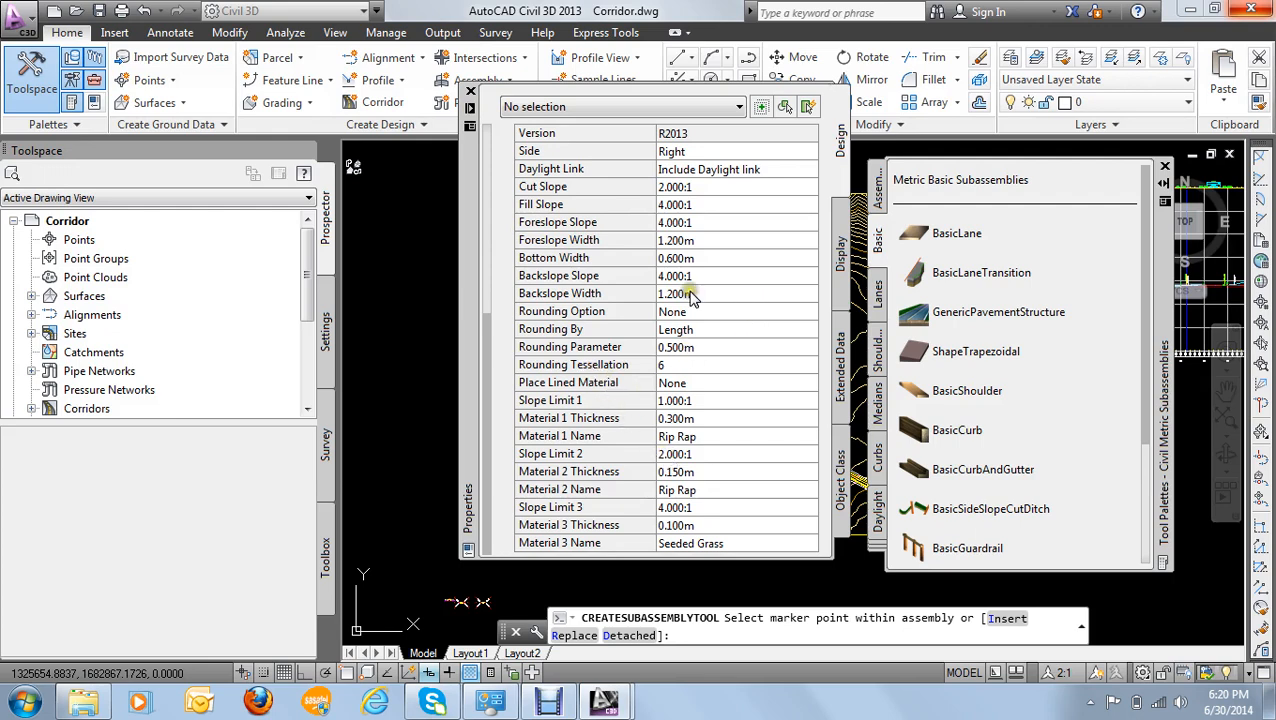
{"action": "left_click", "coordinate": [471, 110]}
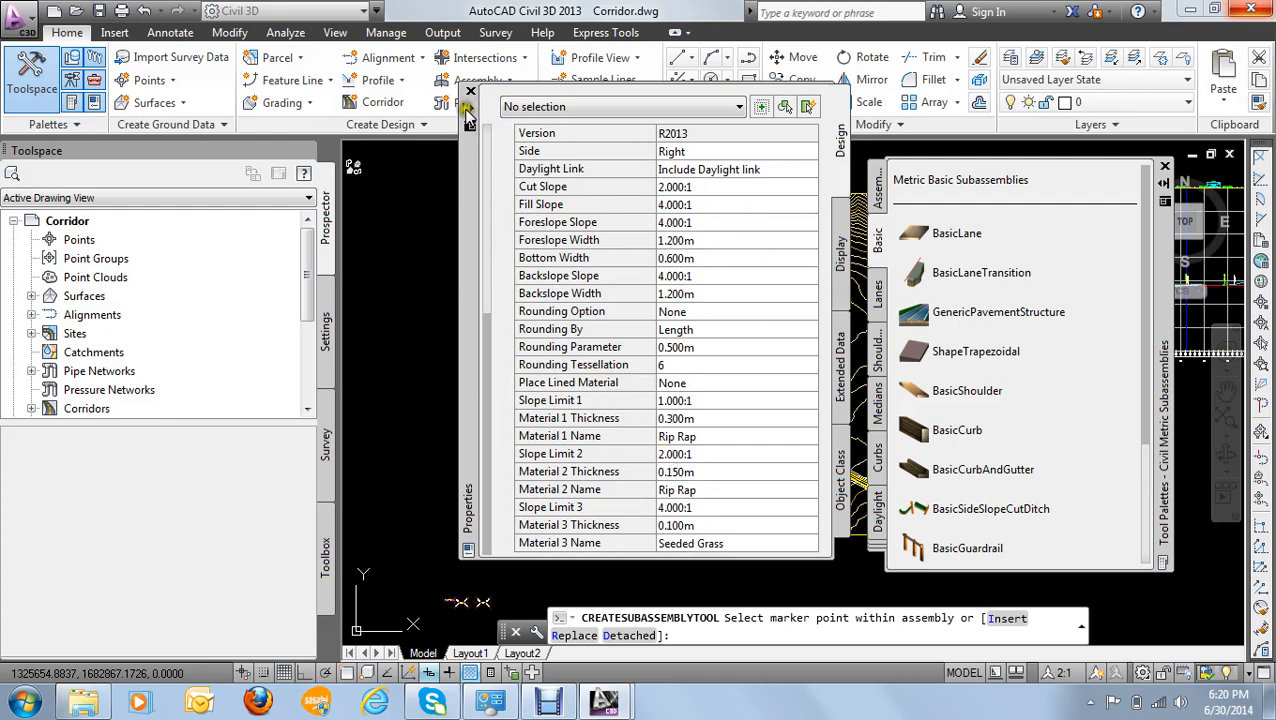
- Attach the right-side BasicSideSlopeCutDitch to the outermost marker point on the right end of the layered road assembly
{"action": "scroll", "coordinate": [456, 384], "scroll_direction": "down", "scroll_amount": 3}
{"action": "scroll", "coordinate": [684, 308], "scroll_direction": "up", "scroll_amount": 5}
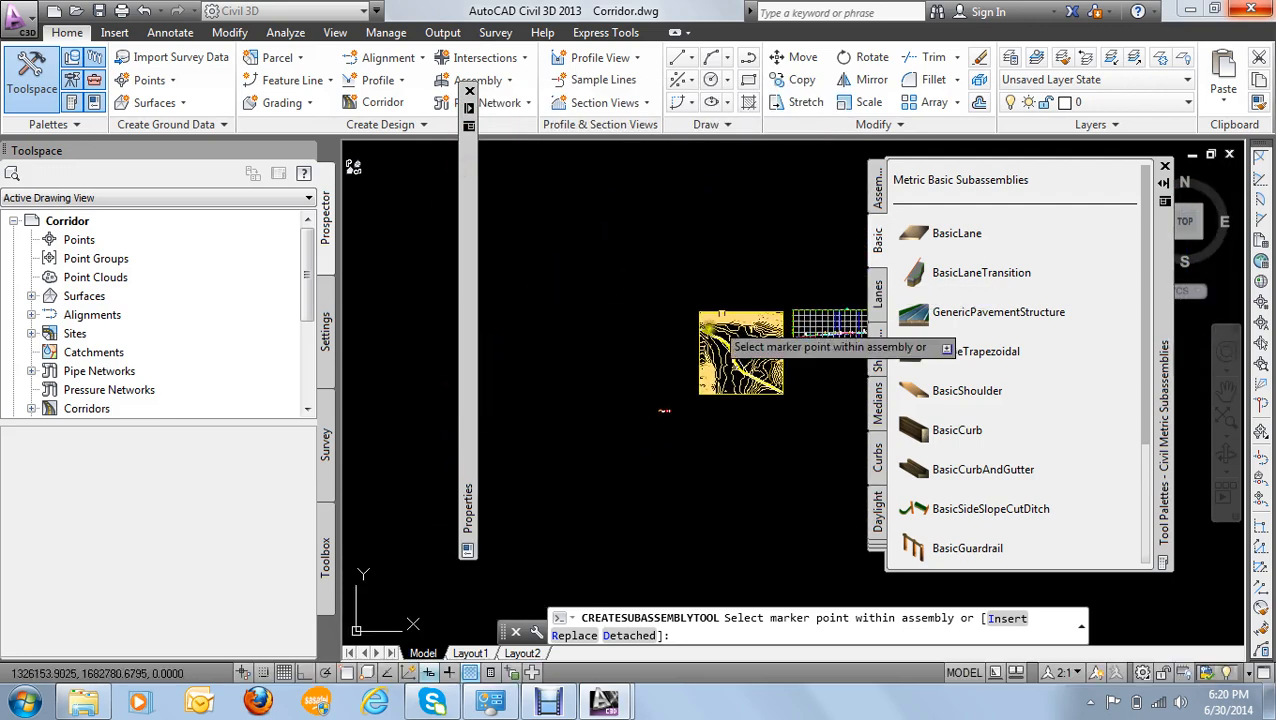
{"action": "scroll", "coordinate": [628, 285], "scroll_direction": "up", "scroll_amount": 6}
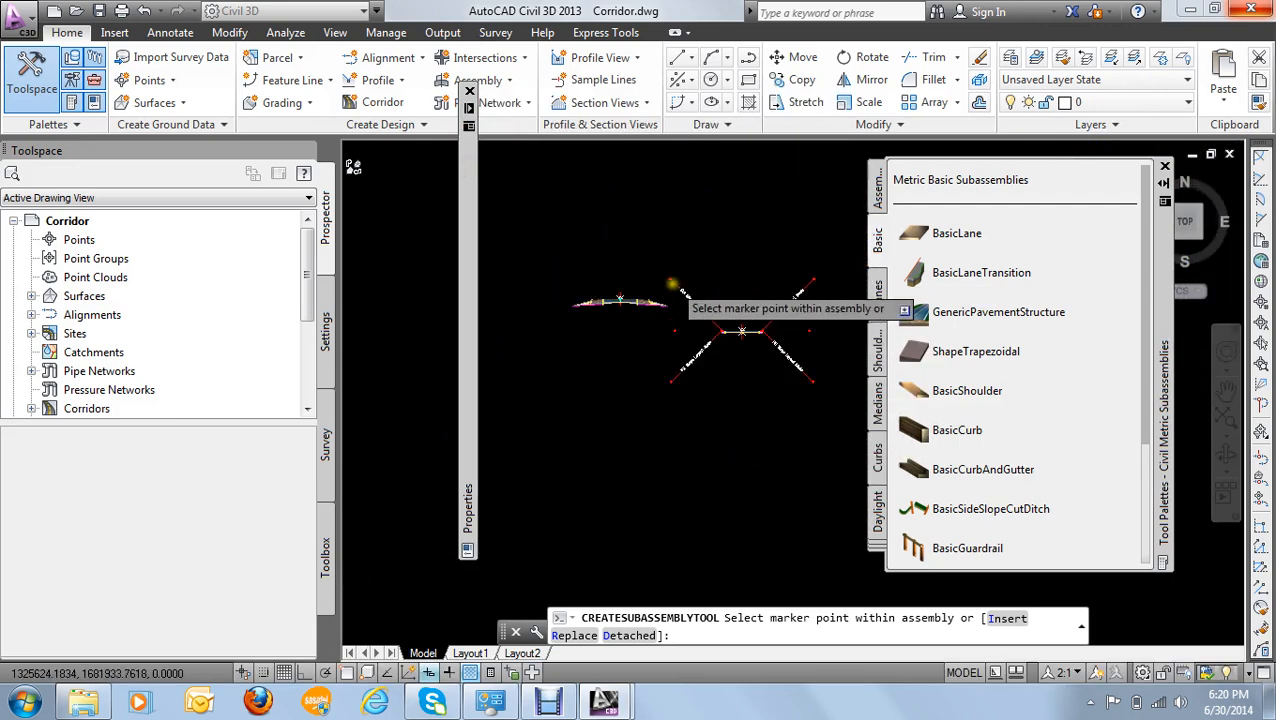
{"action": "scroll", "coordinate": [630, 334], "scroll_direction": "up", "scroll_amount": 2}
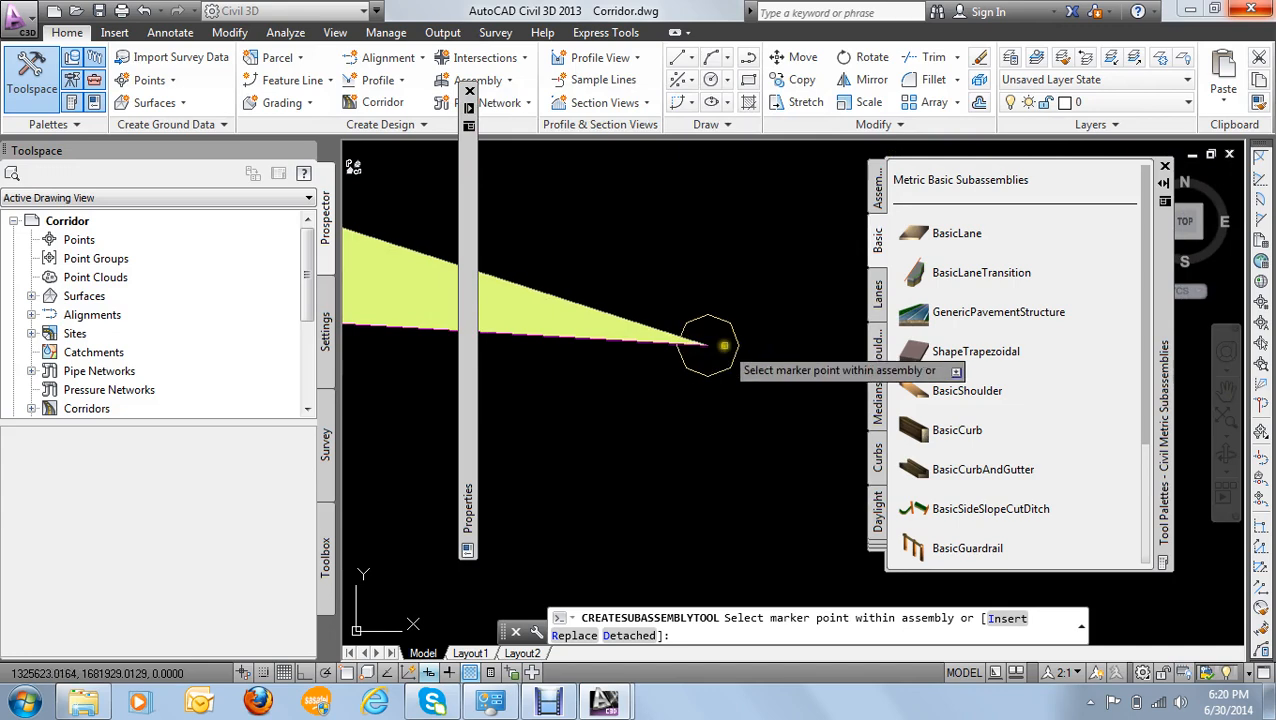
{"action": "scroll", "coordinate": [730, 330], "scroll_direction": "down", "scroll_amount": 5}
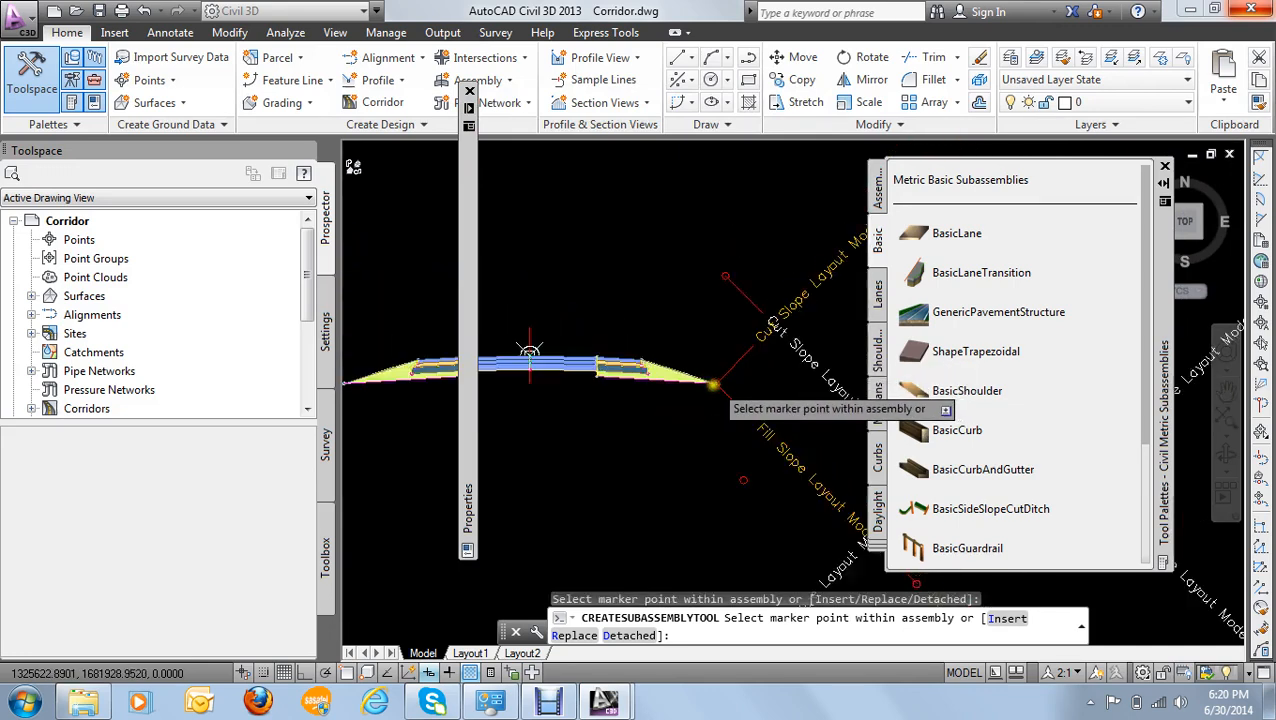
{"action": "scroll", "coordinate": [738, 308], "scroll_direction": "up", "scroll_amount": 1}
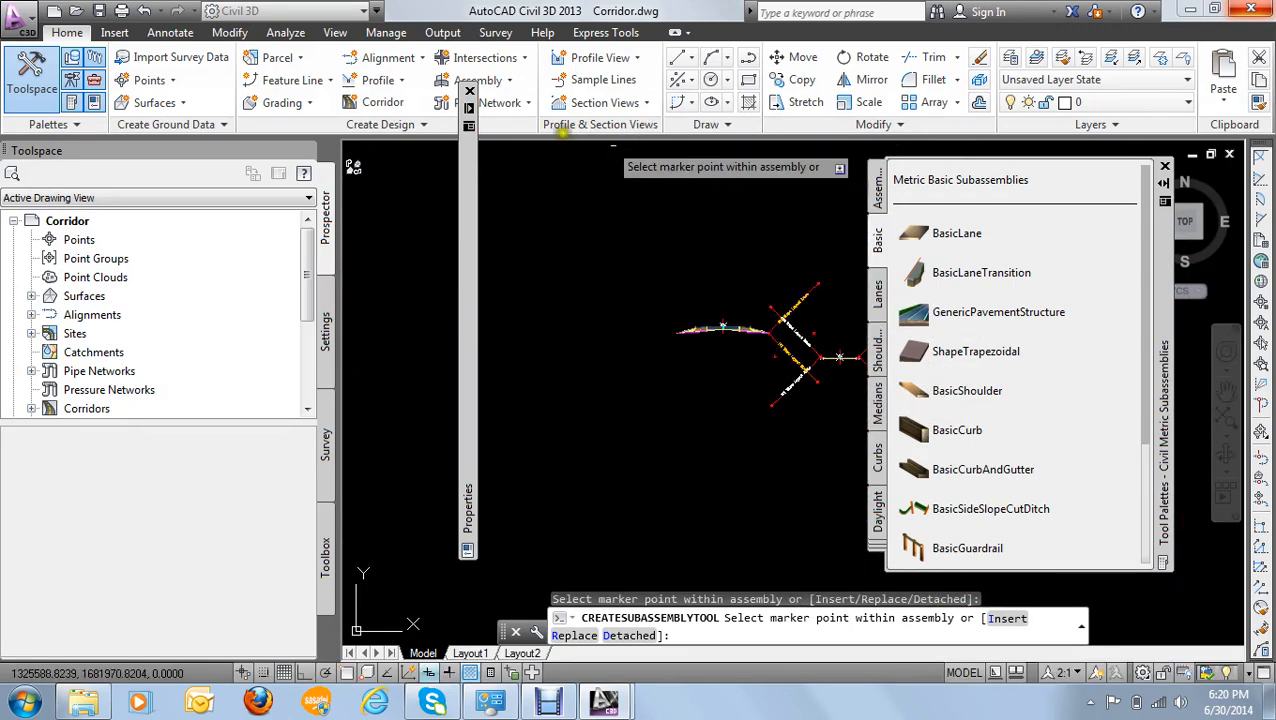
- Set the subassembly's Side to Left, attach it to the road assembly's outermost left marker point, and end the command
{"action": "mouse_move", "coordinate": [513, 187]}
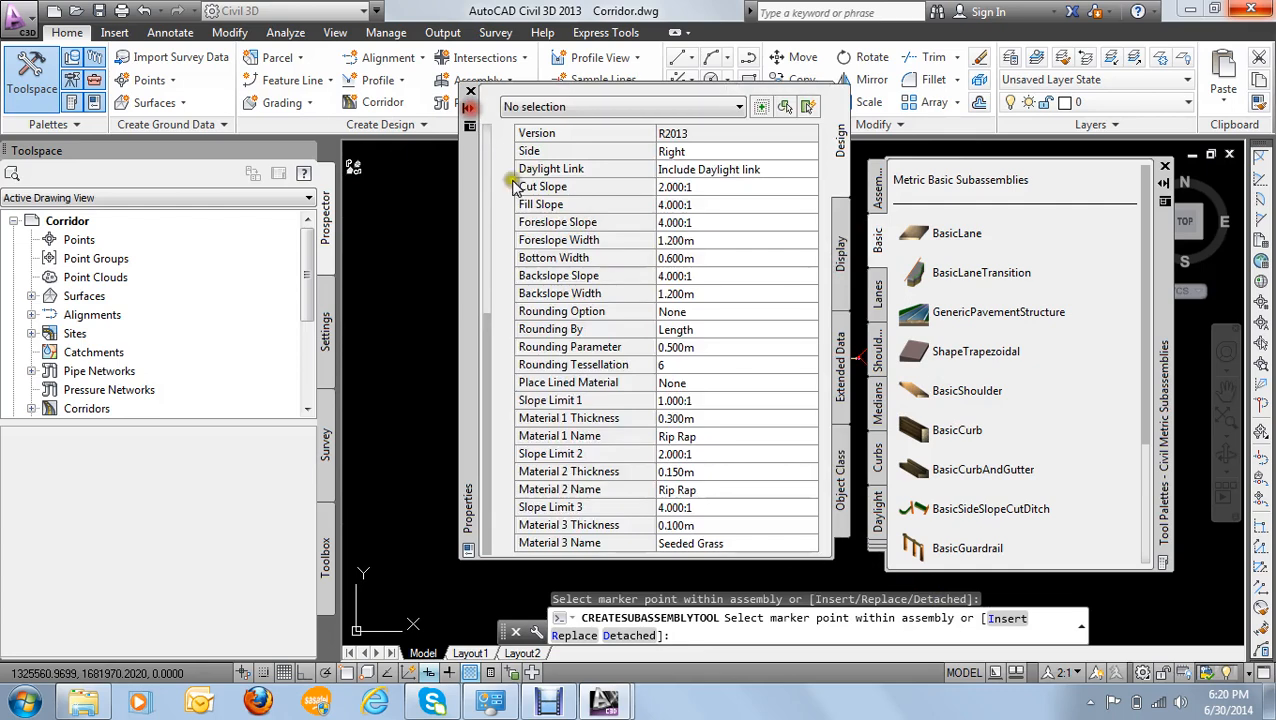
{"action": "left_click", "coordinate": [705, 150]}
{"action": "left_click", "coordinate": [705, 151]}
{"action": "left_click", "coordinate": [682, 184]}
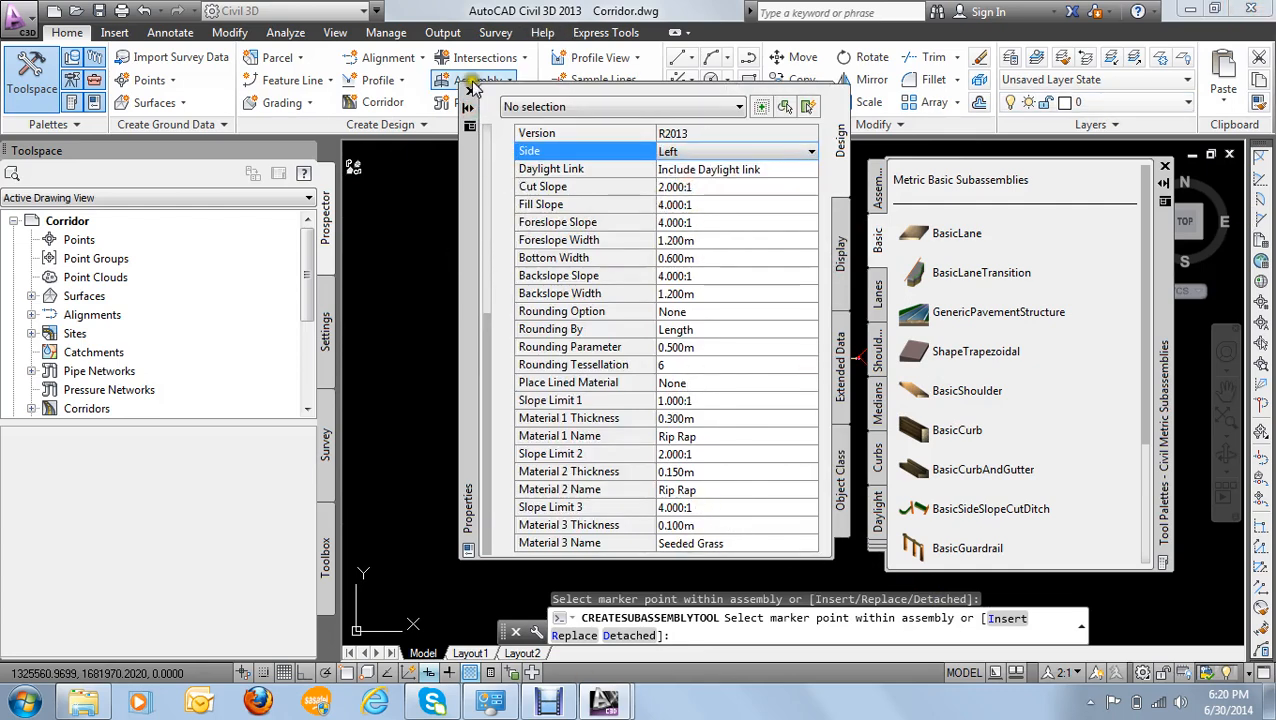
{"action": "scroll", "coordinate": [665, 316], "scroll_direction": "up", "scroll_amount": 7}
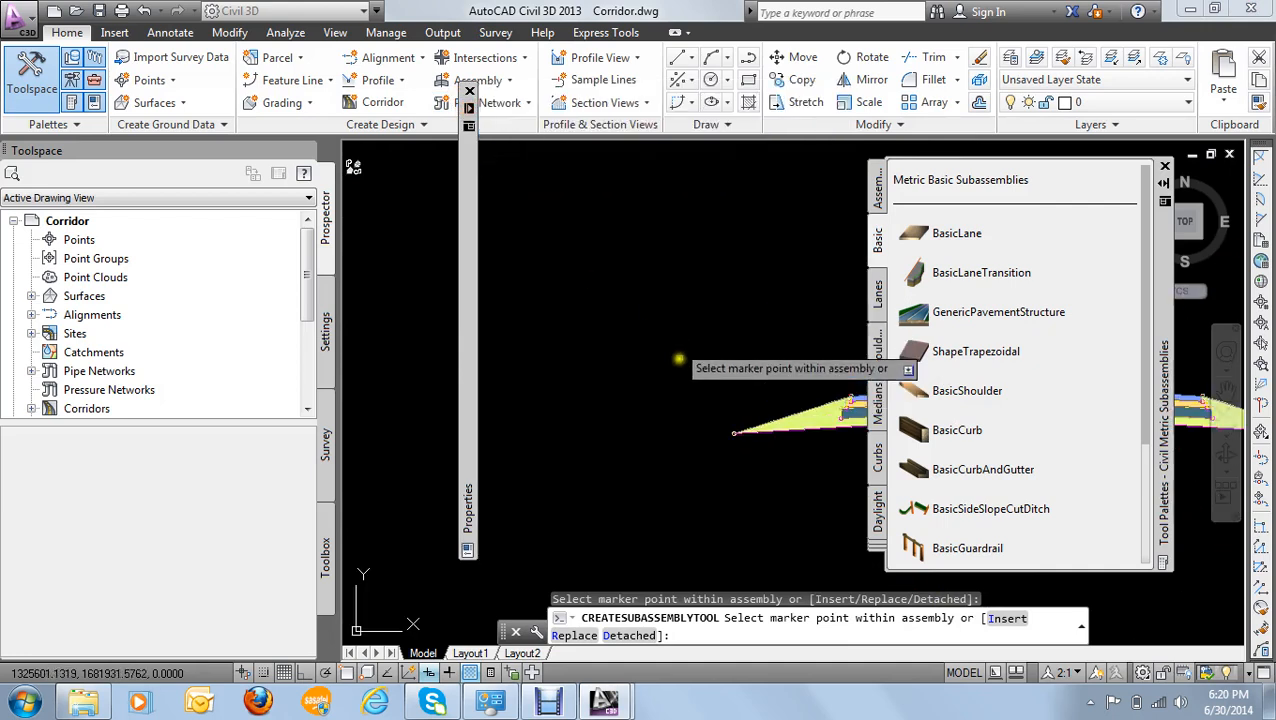
{"action": "scroll", "coordinate": [706, 474], "scroll_direction": "up", "scroll_amount": 3}
{"action": "middle_click_drag", "start_coordinate": [708, 476], "coordinate": [730, 303]}
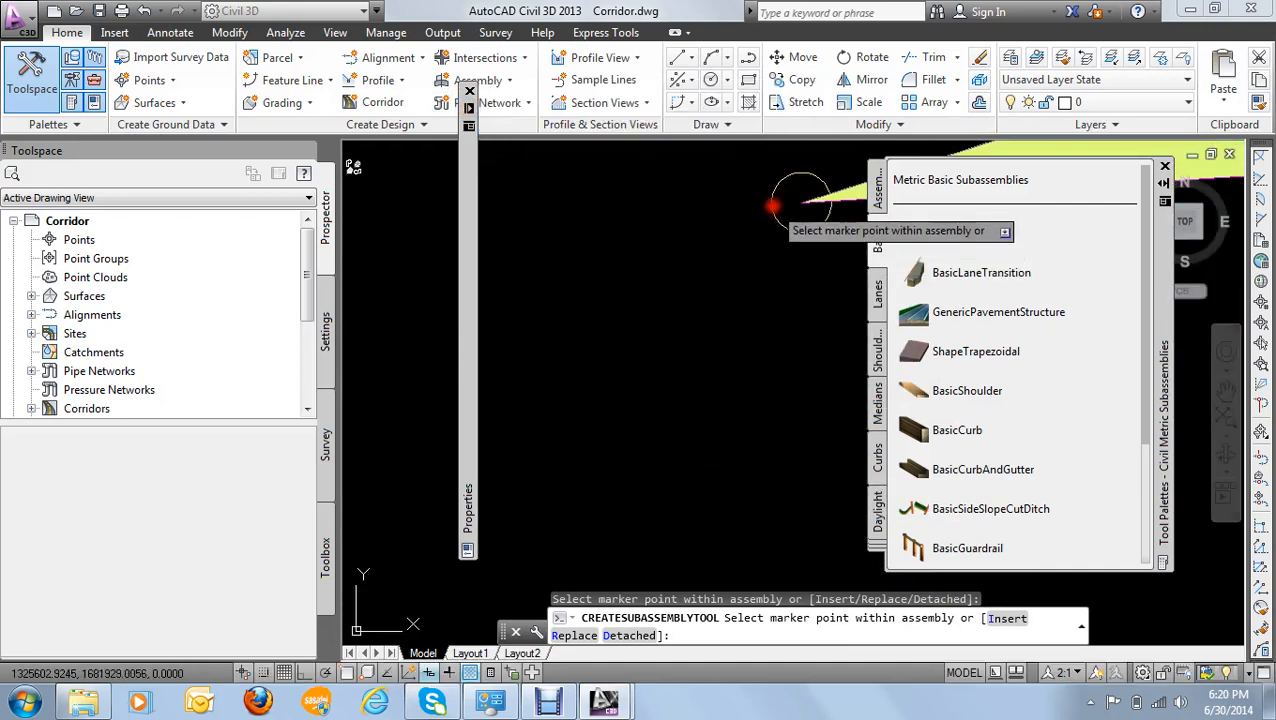
{"action": "left_click", "coordinate": [785, 208]}
{"action": "scroll", "coordinate": [670, 292], "scroll_direction": "down", "scroll_amount": 3}
{"action": "scroll", "coordinate": [700, 270], "scroll_direction": "down", "scroll_amount": 1}
{"action": "right_click", "coordinate": [684, 230]}
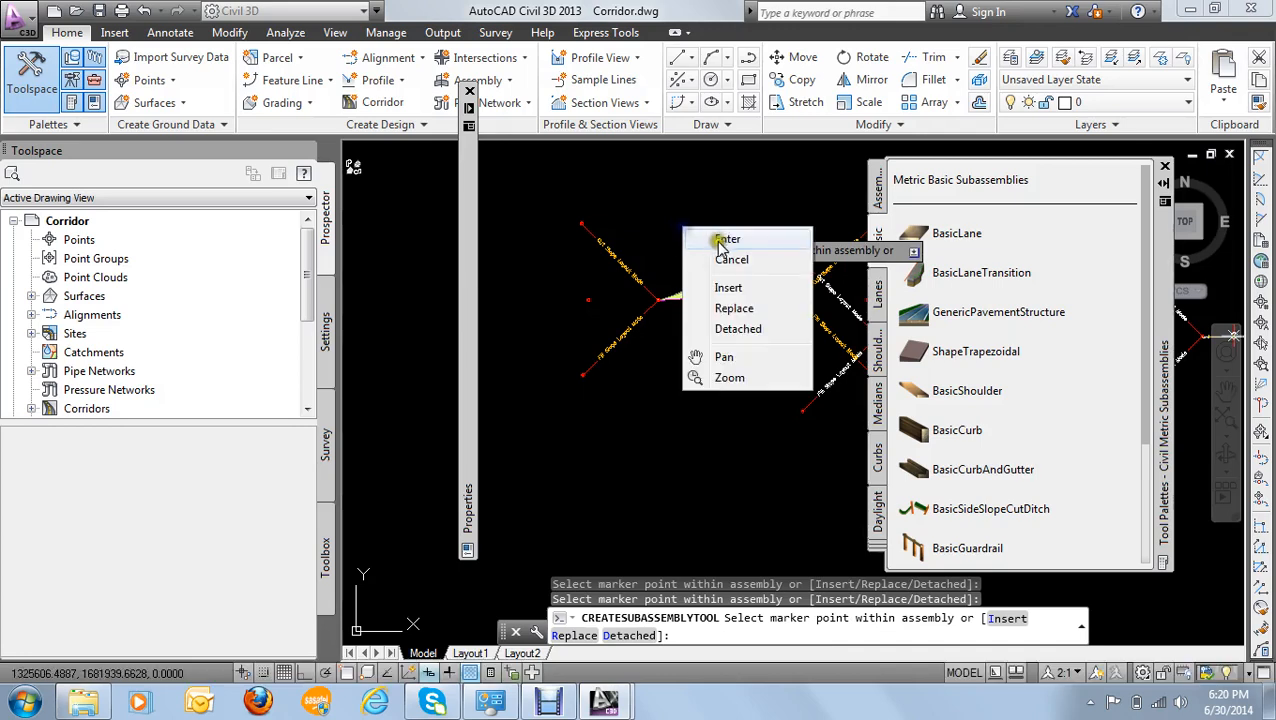
{"action": "left_click", "coordinate": [725, 240]}
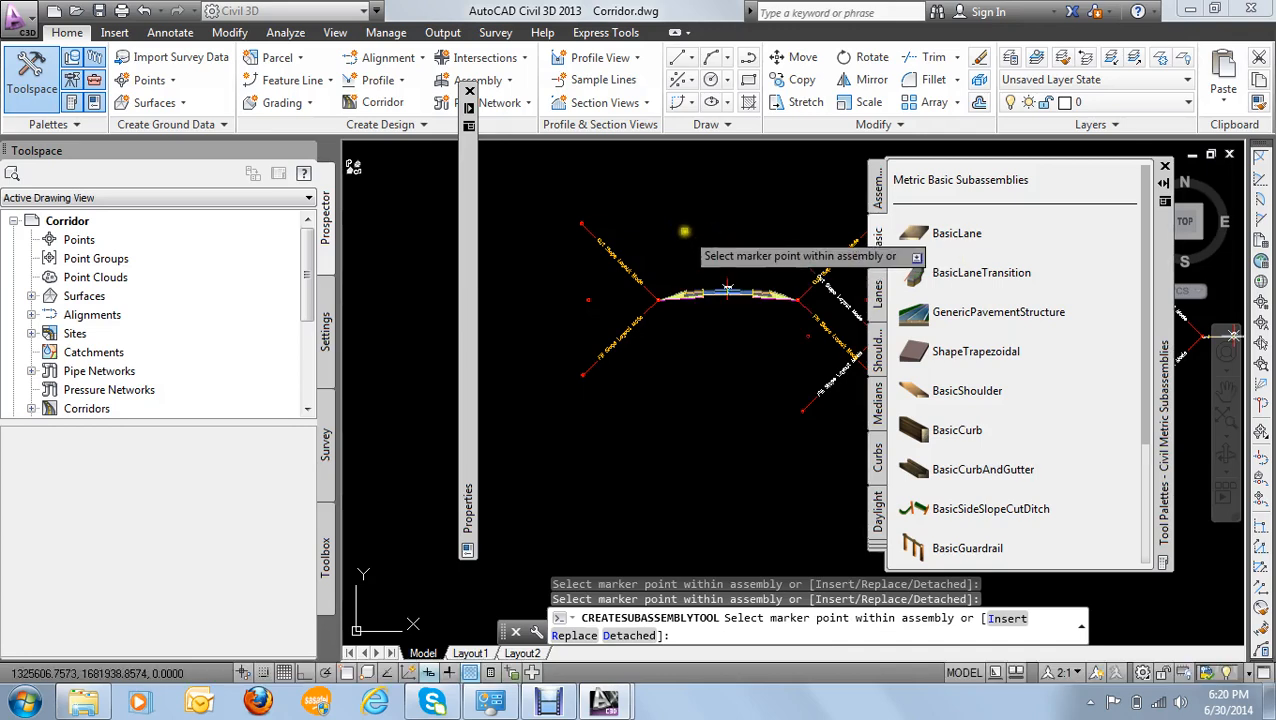
{"action": "key", "text": "Escape"}
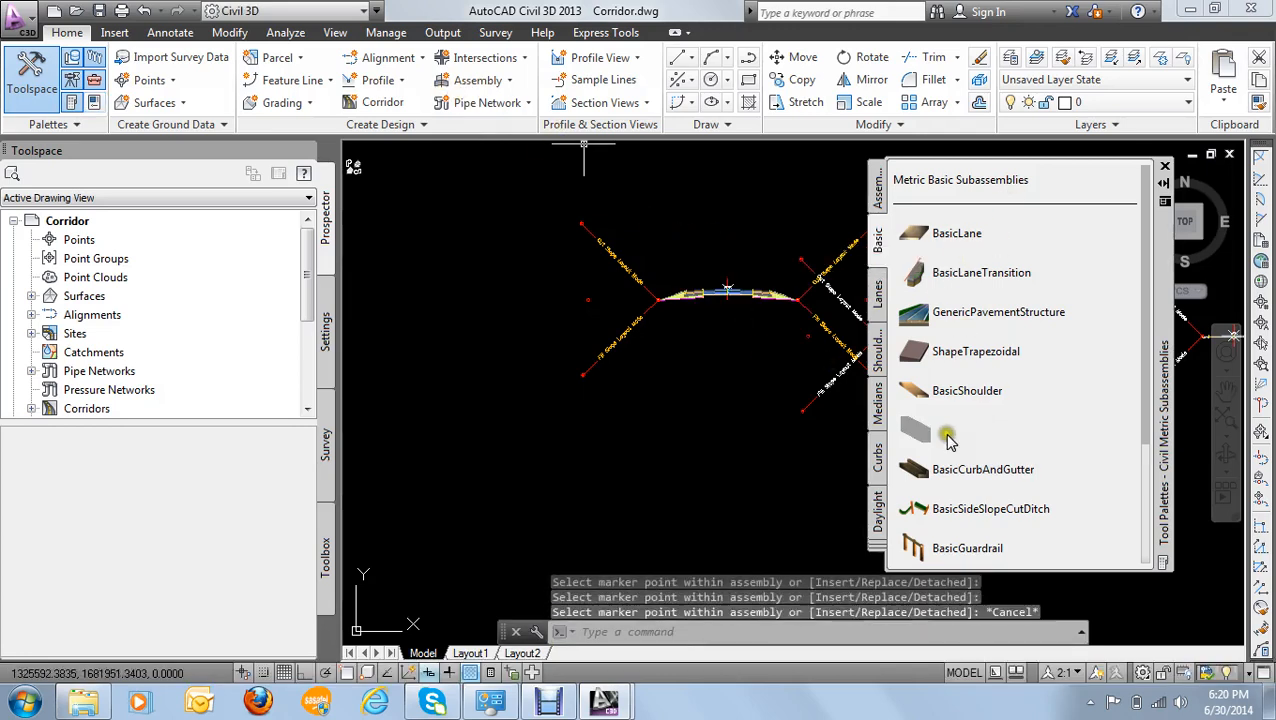
- Return to the corridor in plan and rebuild it with the extended assembly
{"action": "scroll", "coordinate": [715, 376], "scroll_direction": "down", "scroll_amount": 3}
{"action": "scroll", "coordinate": [766, 264], "scroll_direction": "down", "scroll_amount": 2}
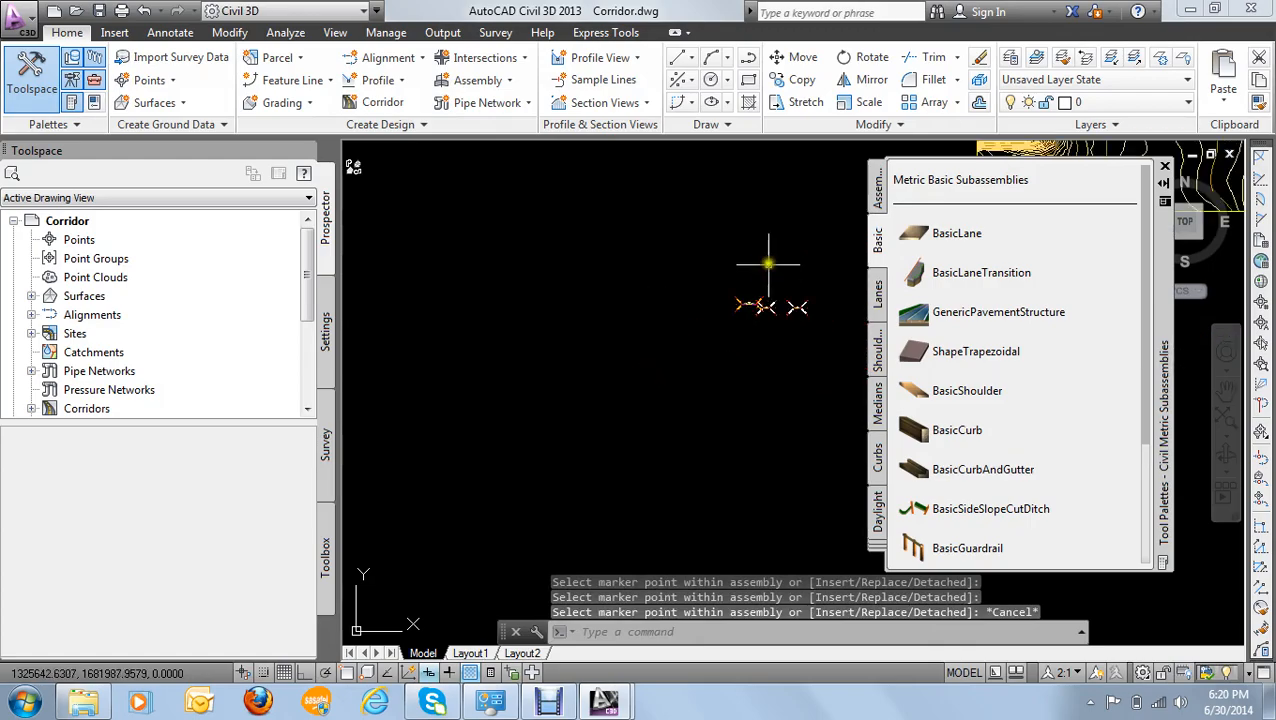
{"action": "middle_click_drag", "start_coordinate": [766, 250], "coordinate": [546, 399]}
{"action": "scroll", "coordinate": [825, 235], "scroll_direction": "up", "scroll_amount": 1}
{"action": "scroll", "coordinate": [825, 235], "scroll_direction": "up", "scroll_amount": 5}
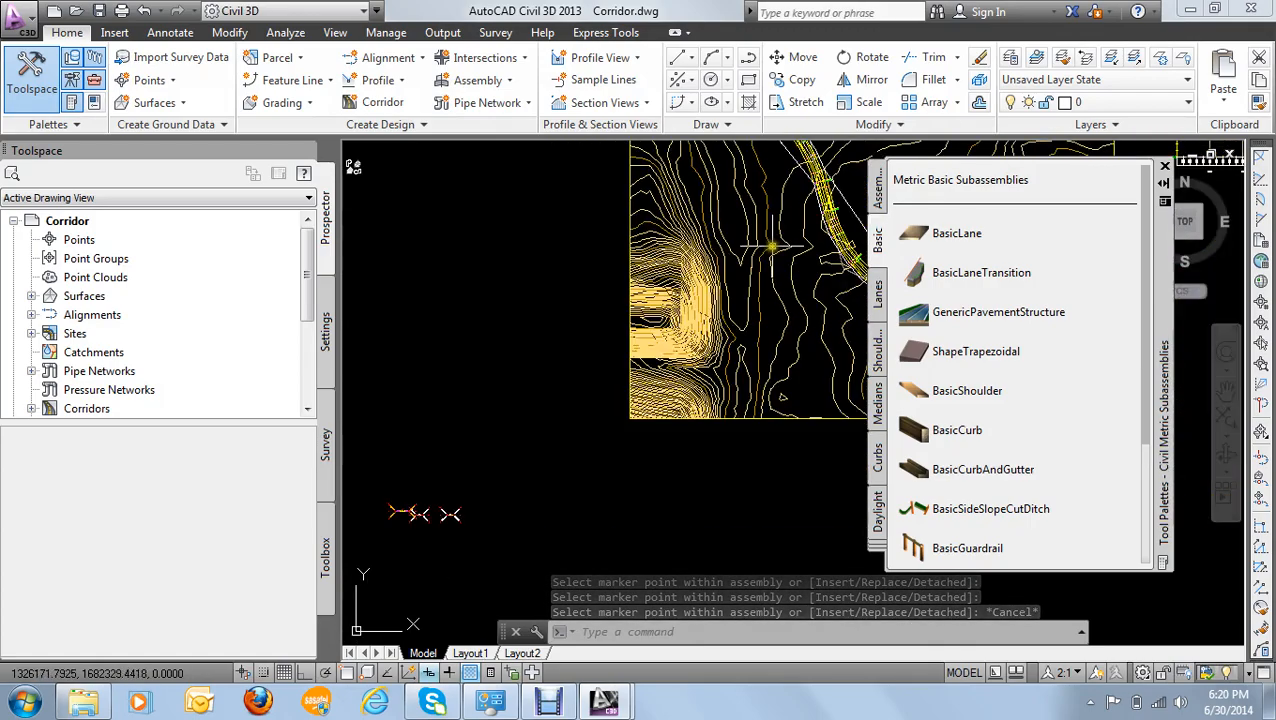
{"action": "scroll", "coordinate": [640, 270], "scroll_direction": "up", "scroll_amount": 2}
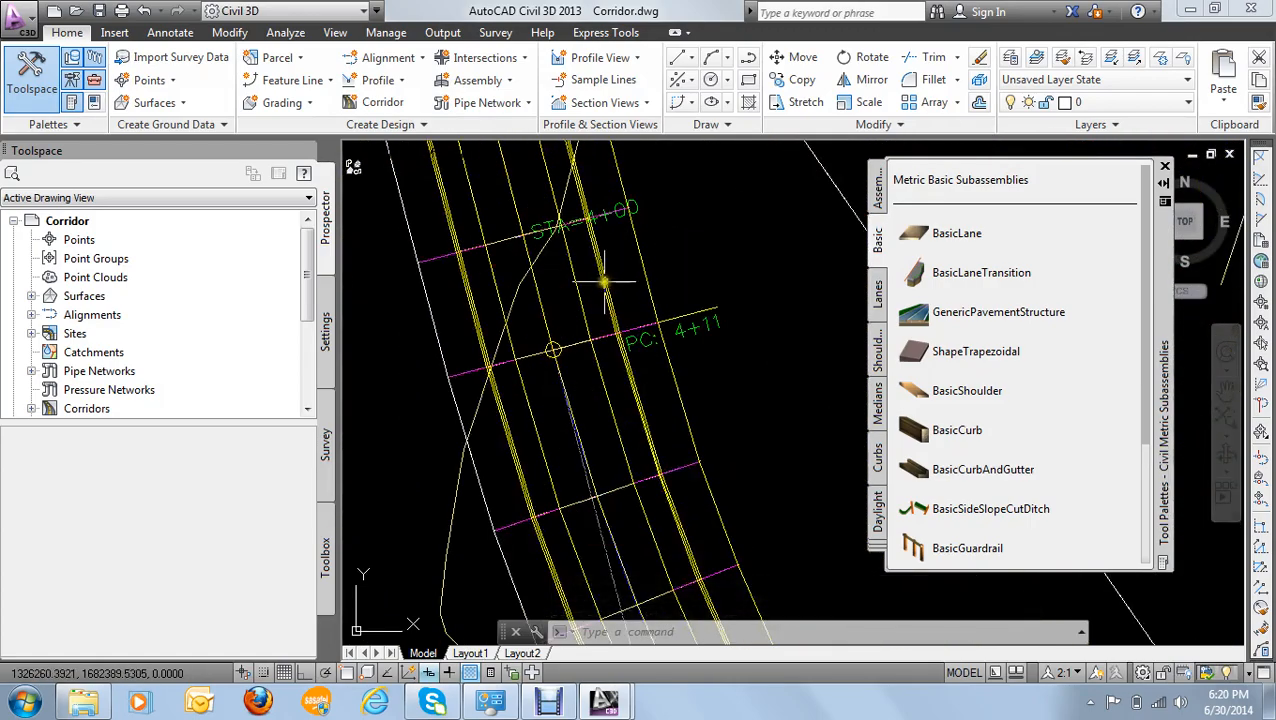
{"action": "left_click", "coordinate": [609, 276]}
{"action": "right_click", "coordinate": [614, 289]}
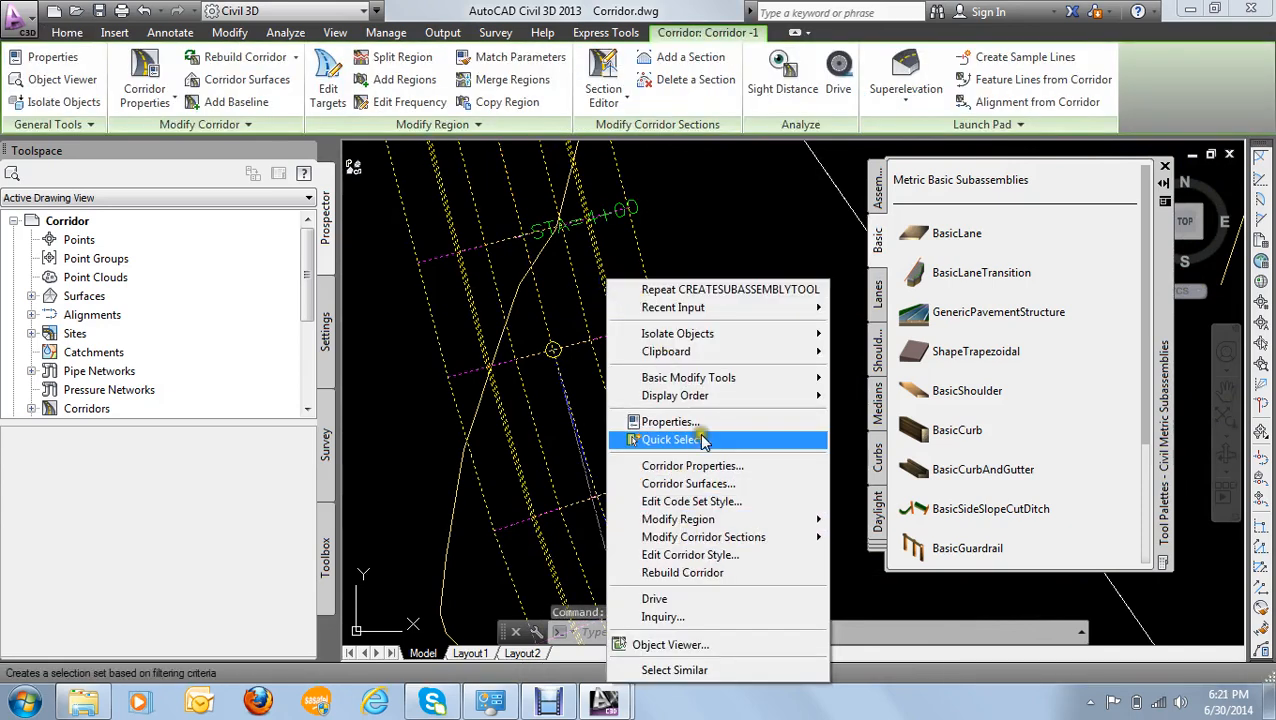
{"action": "left_click", "coordinate": [700, 576]}
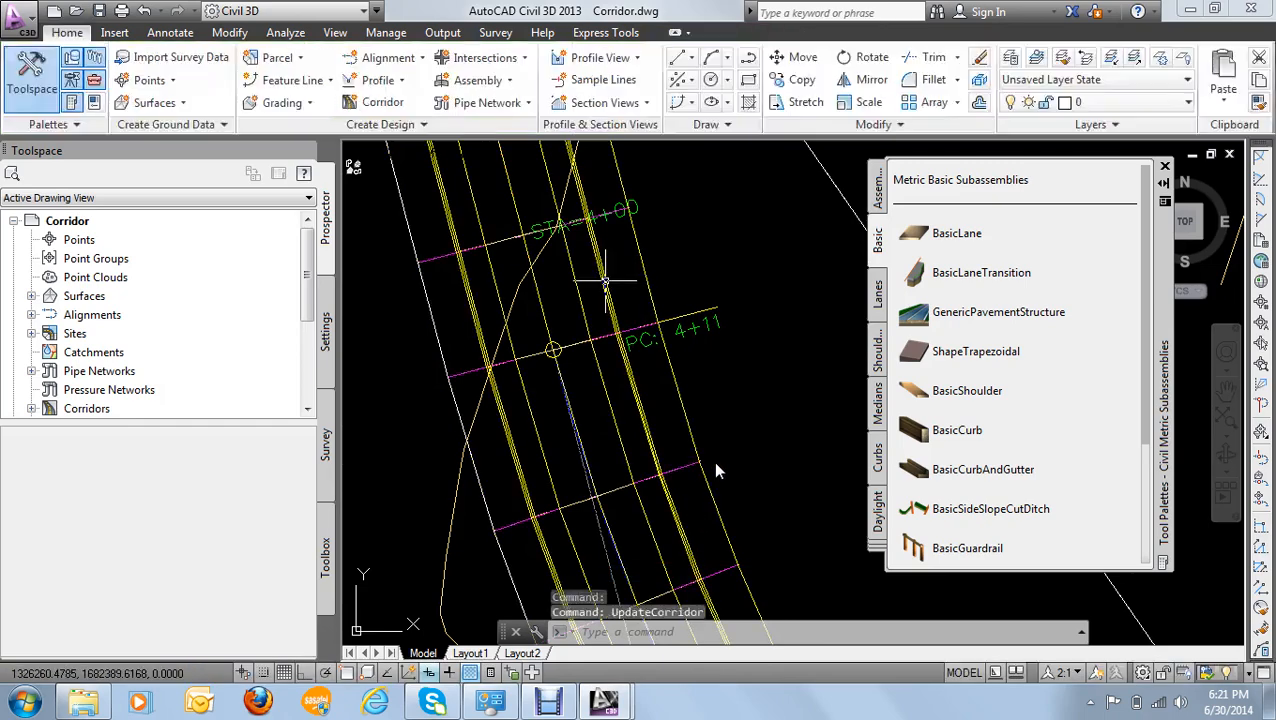
- In the properties of Corridor -1, automatically add a Daylight_Sub boundary to the DATUM surface
{"action": "scroll", "coordinate": [660, 290], "scroll_direction": "down", "scroll_amount": 4}
{"action": "scroll", "coordinate": [665, 313], "scroll_direction": "up", "scroll_amount": 8}
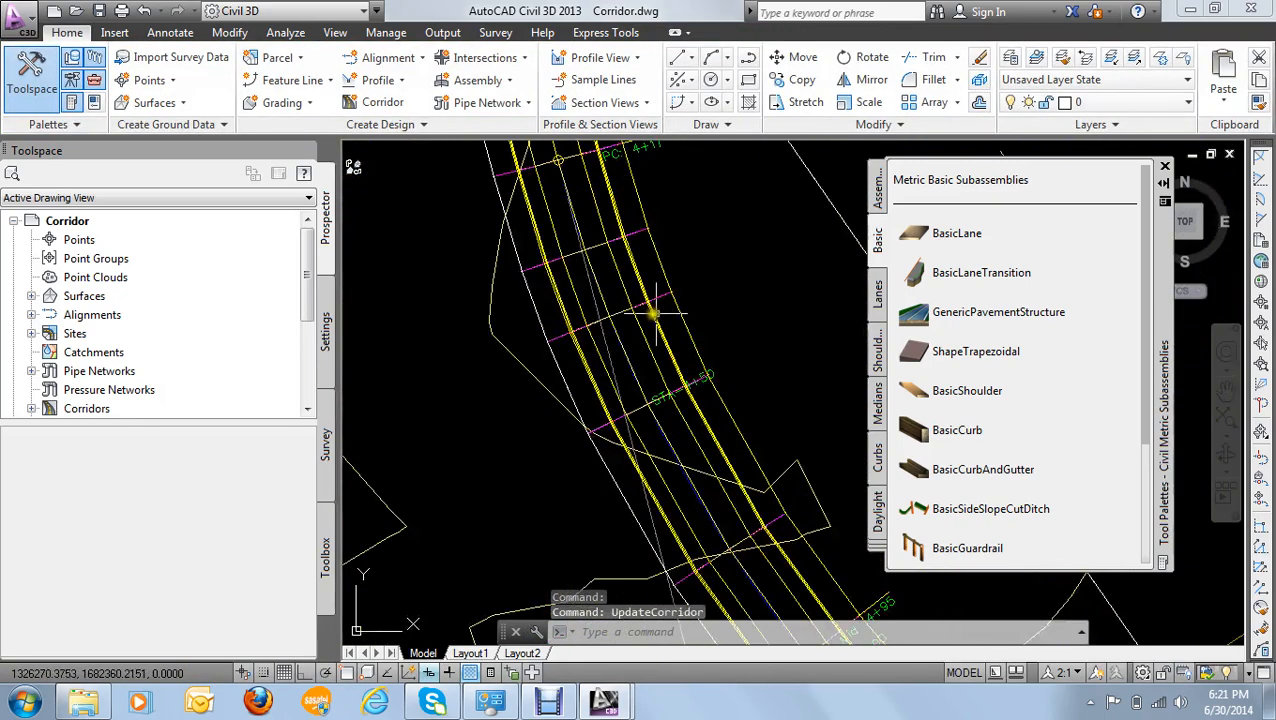
{"action": "left_click", "coordinate": [627, 262]}
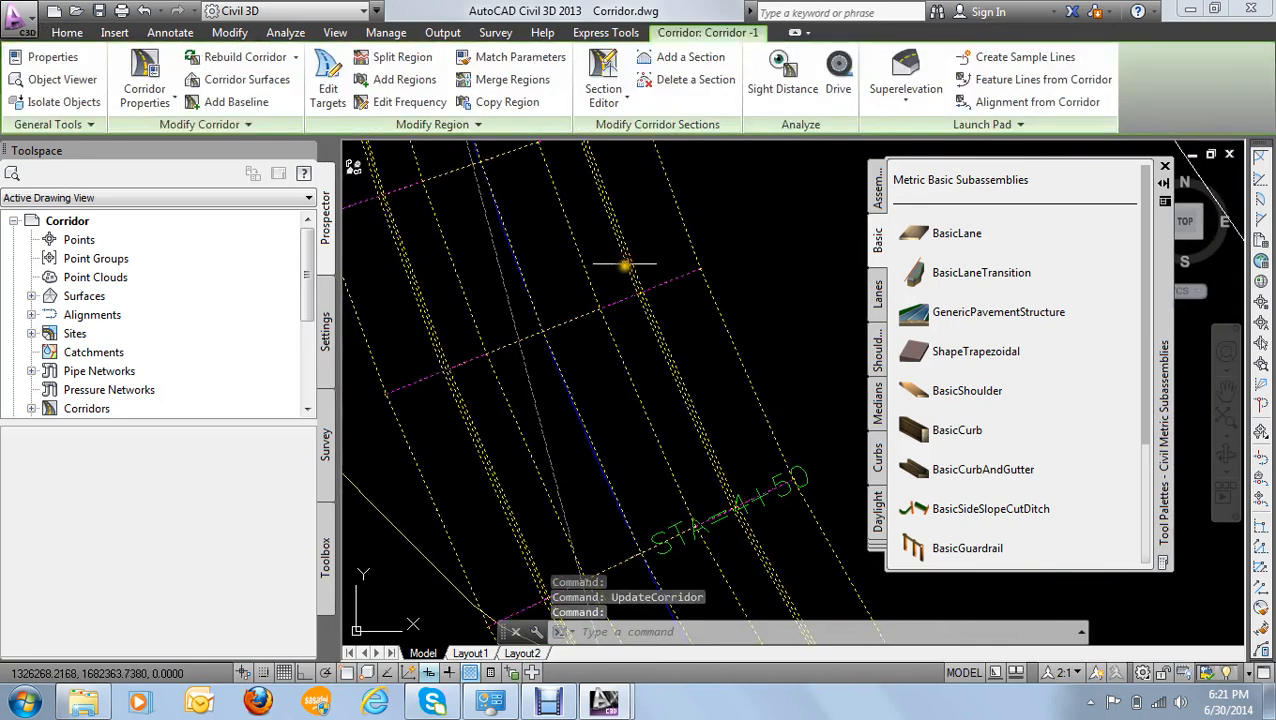
{"action": "right_click", "coordinate": [622, 257]}
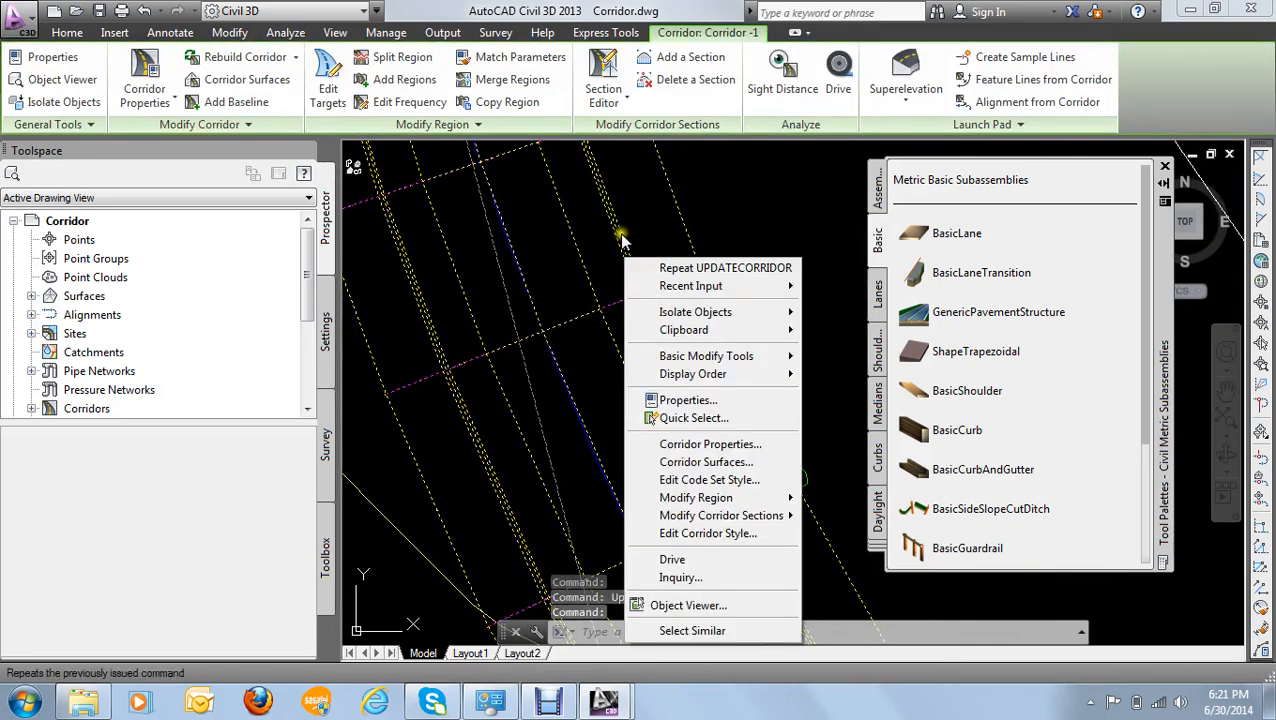
{"action": "left_click", "coordinate": [706, 447]}
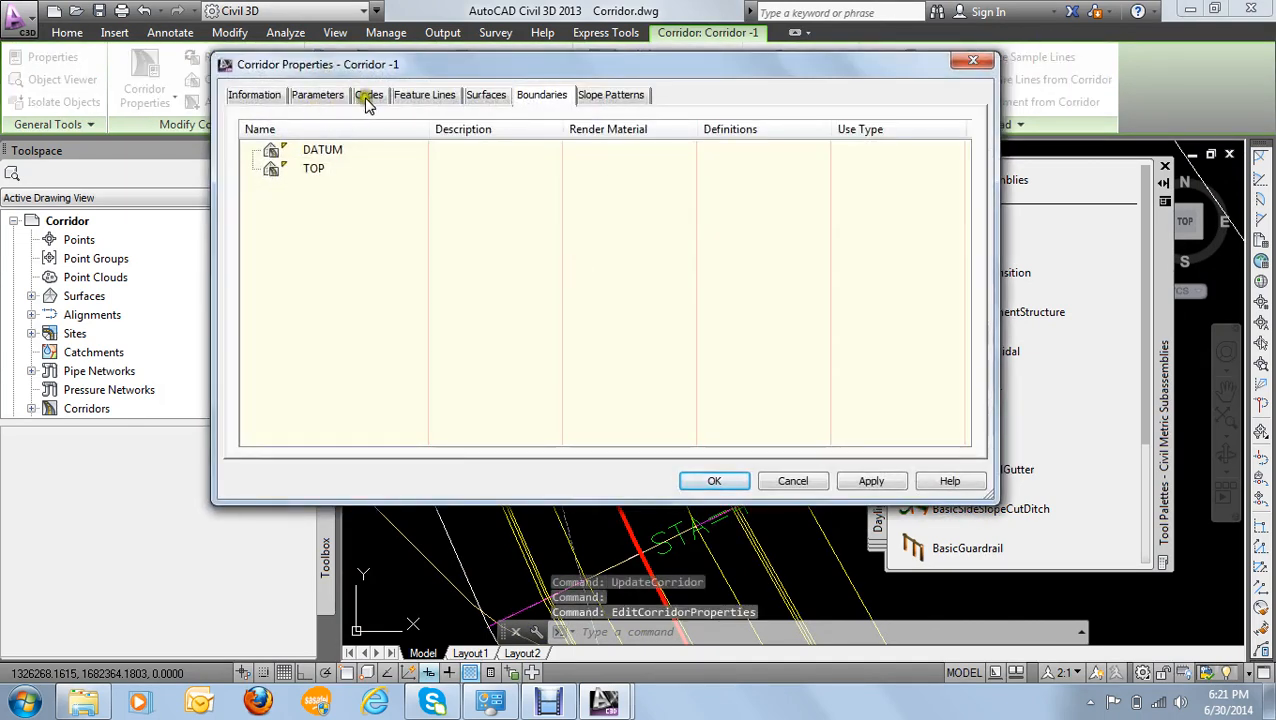
{"action": "left_click", "coordinate": [487, 96]}
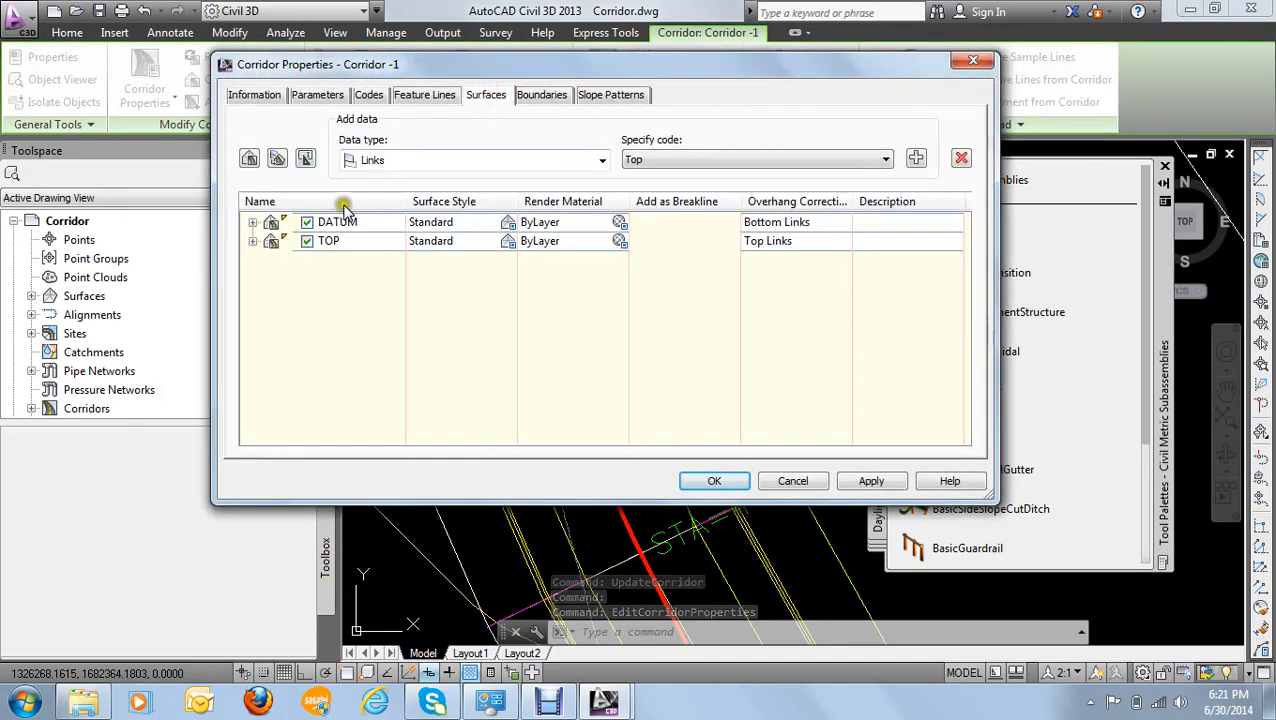
{"action": "left_click", "coordinate": [530, 95]}
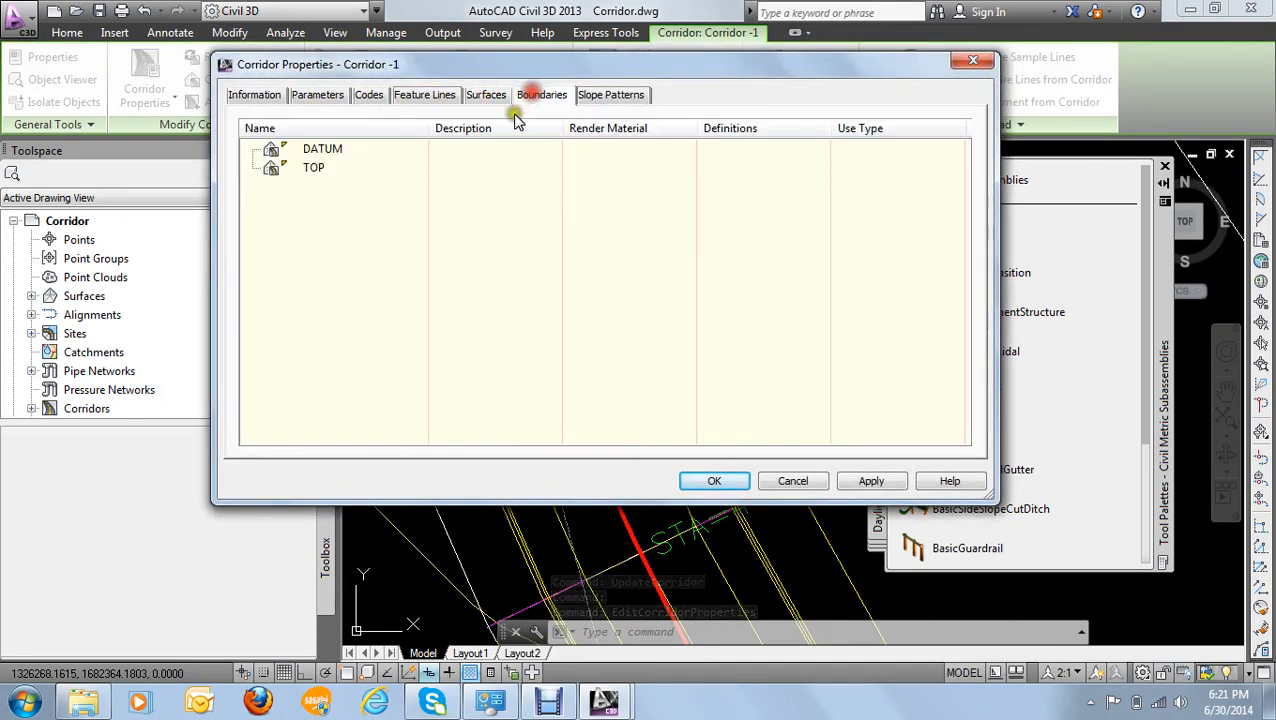
{"action": "right_click", "coordinate": [326, 156]}
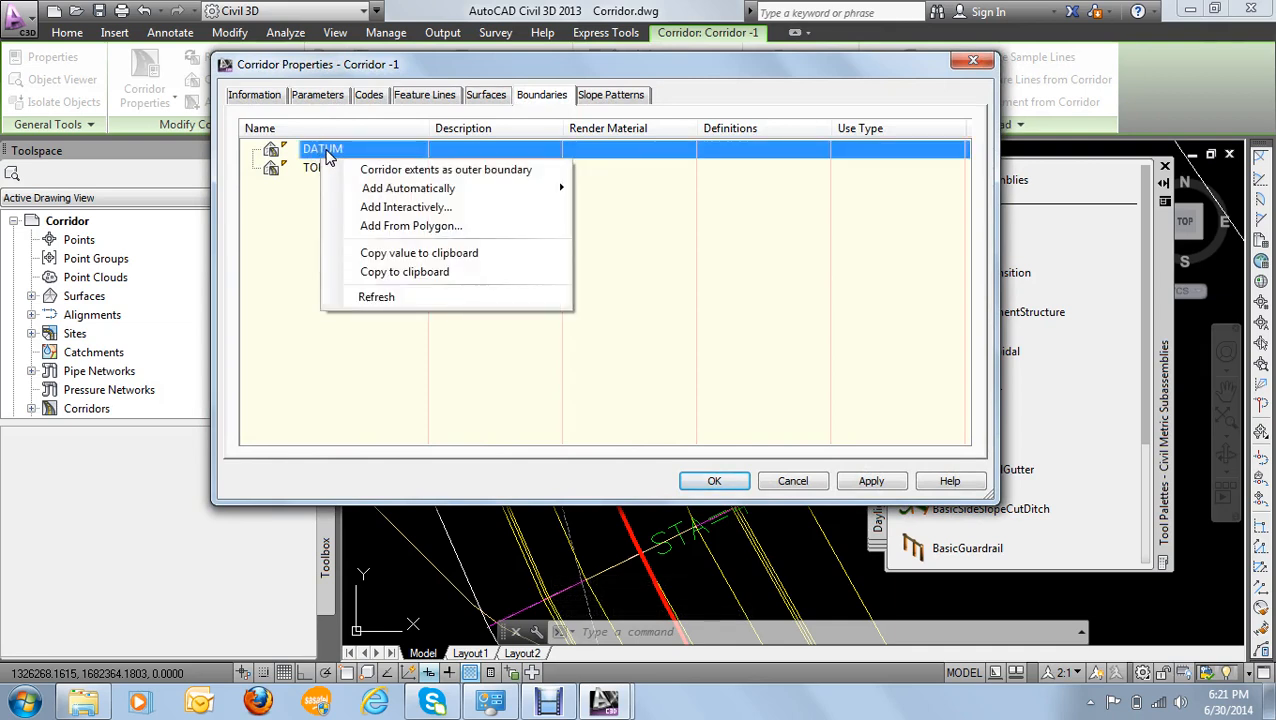
{"action": "mouse_move", "coordinate": [425, 192]}
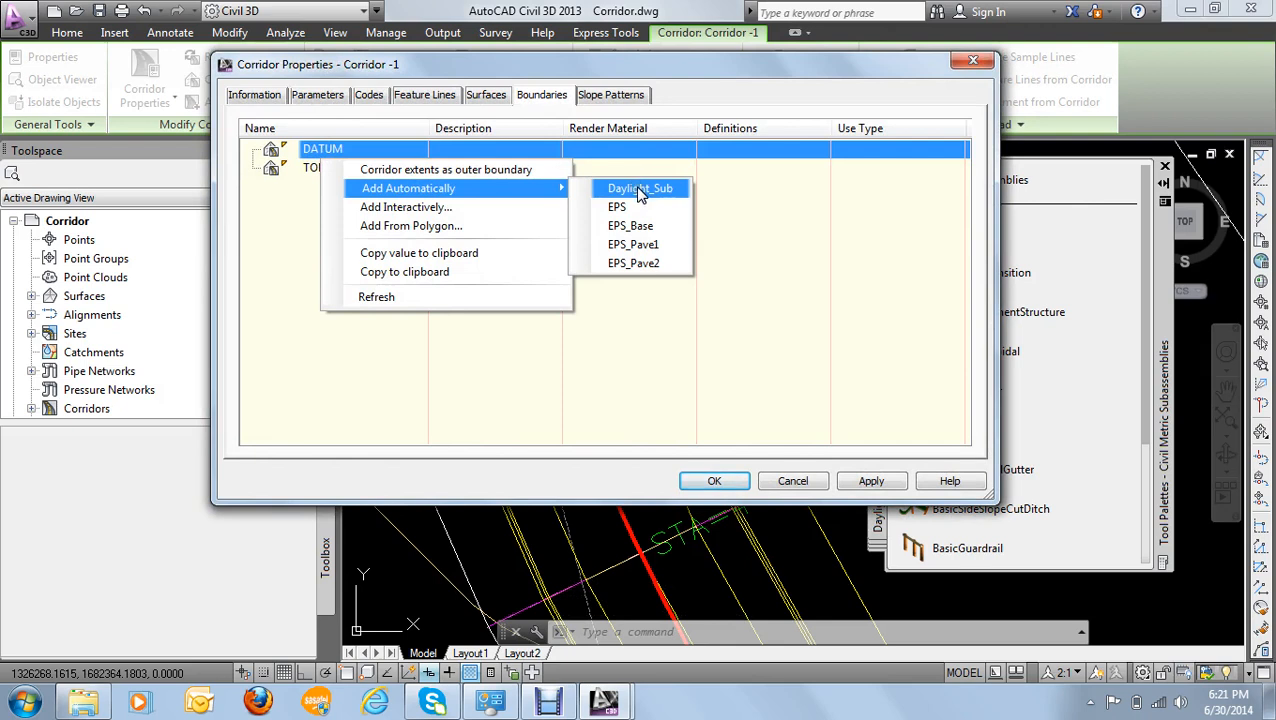
{"action": "left_click", "coordinate": [641, 189]}
- Automatically add a daylight boundary to the TOP corridor surface
{"action": "right_click", "coordinate": [323, 189]}
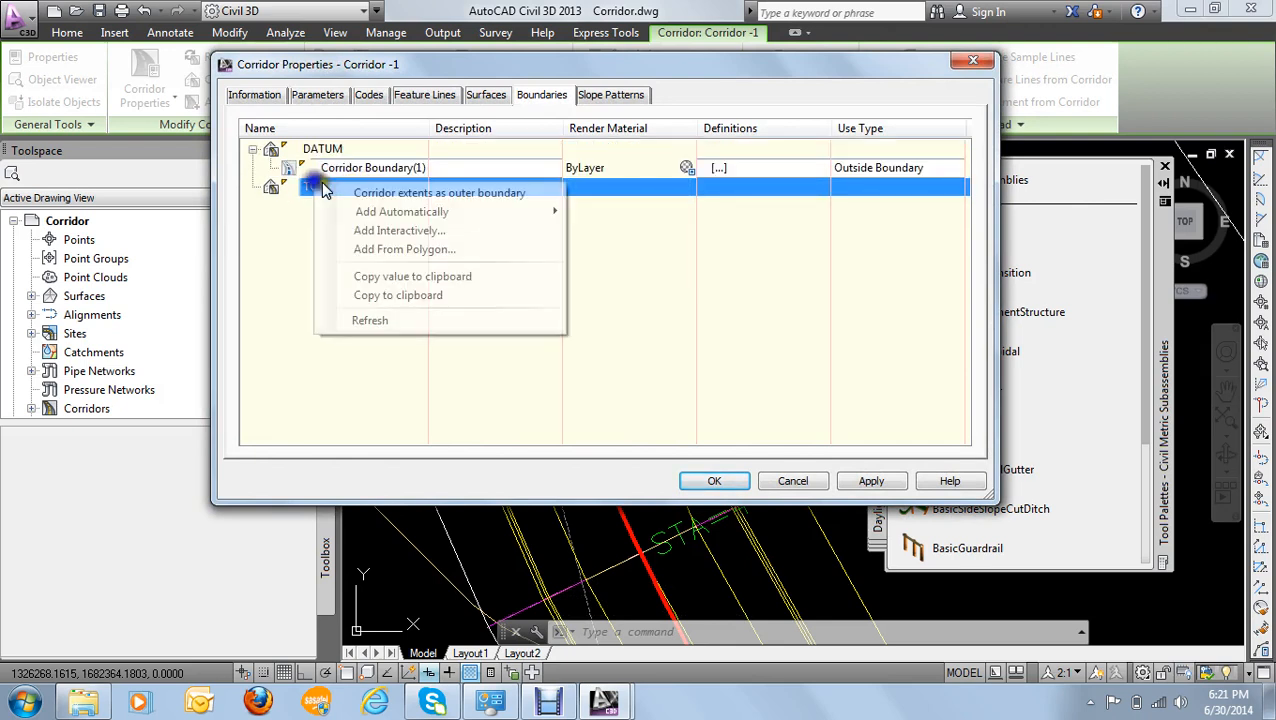
{"action": "mouse_move", "coordinate": [400, 211]}
{"action": "left_click", "coordinate": [606, 214]}
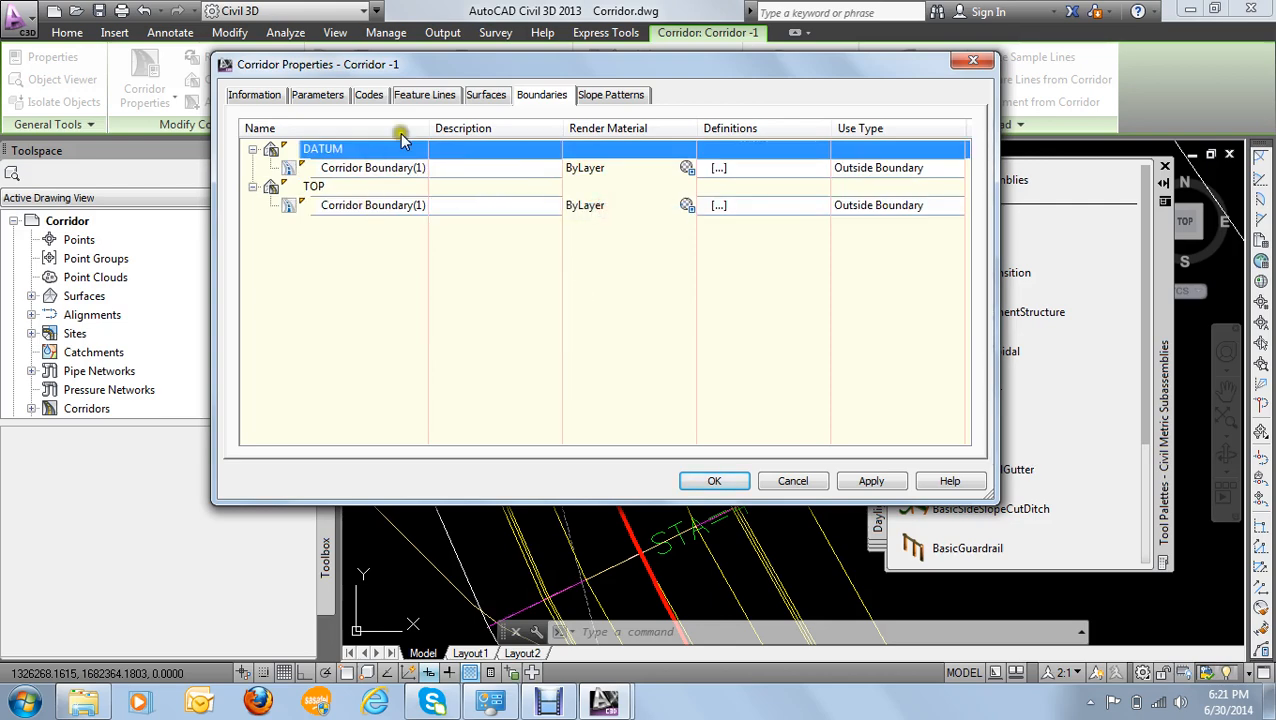
- Return to the corridor's surface list, apply the boundary changes with a corridor rebuild, and close the properties
{"action": "left_click", "coordinate": [486, 95]}
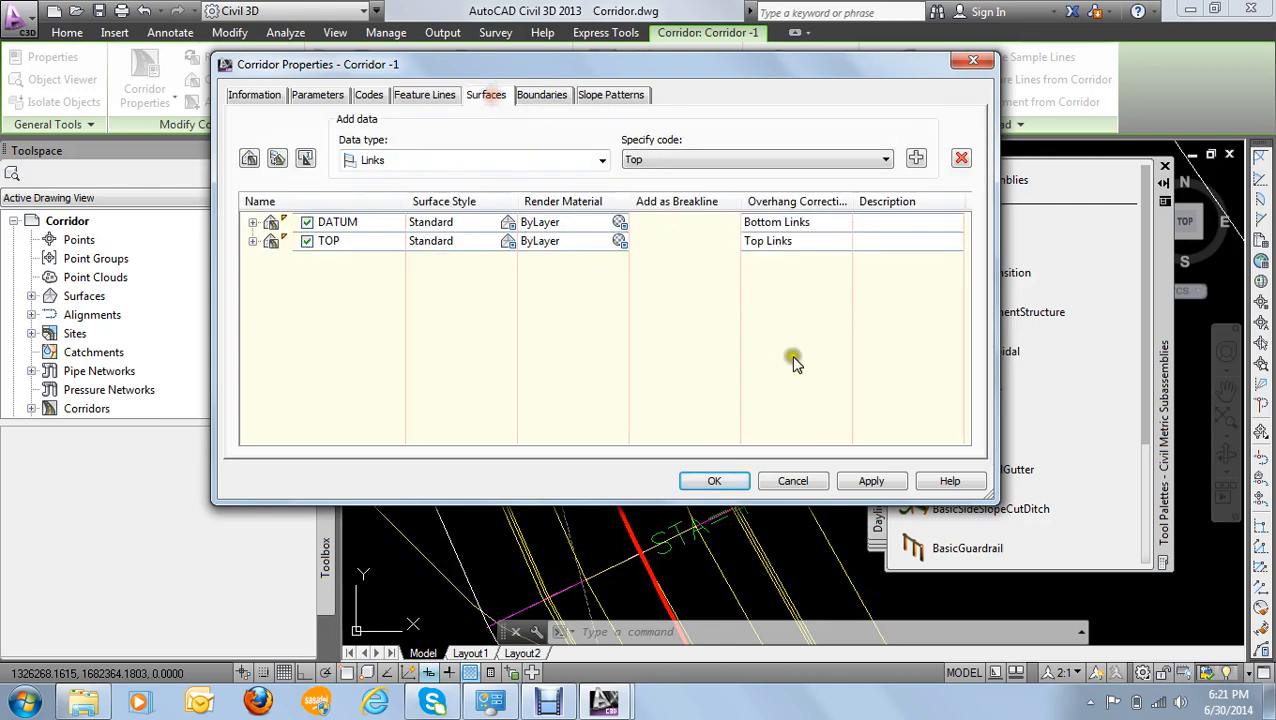
{"action": "left_click", "coordinate": [866, 480]}
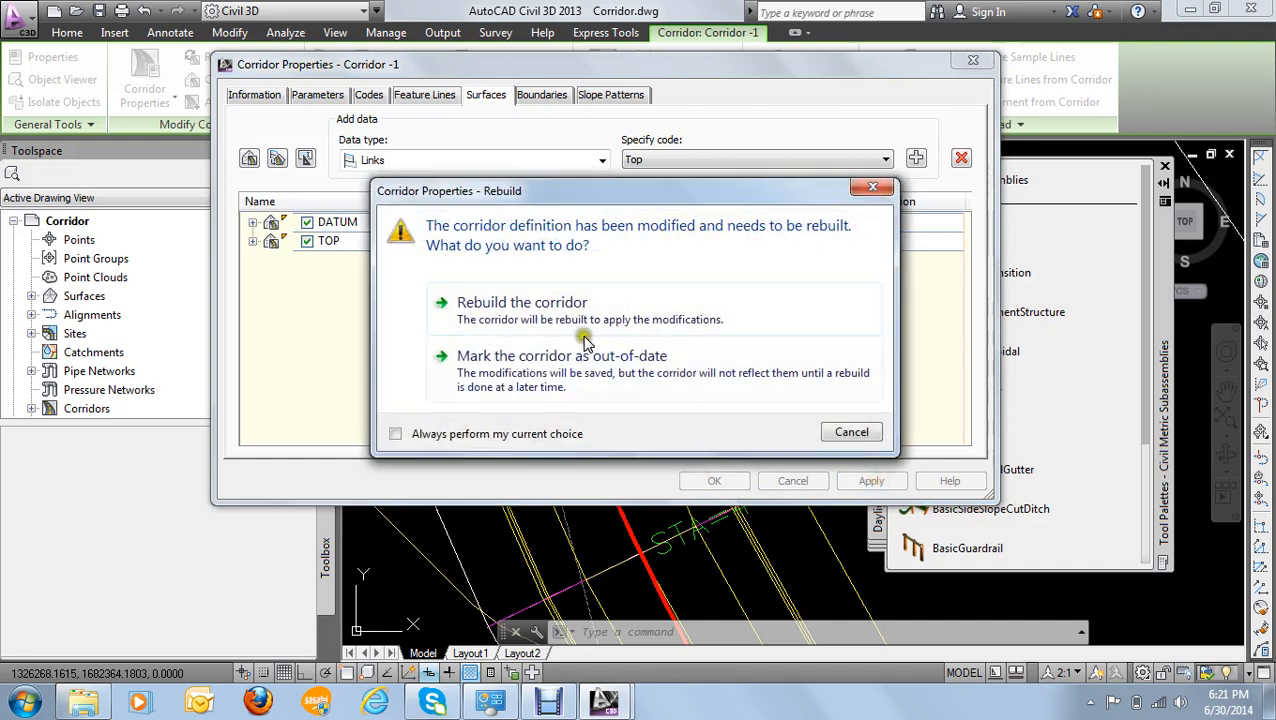
{"action": "left_click", "coordinate": [548, 308]}
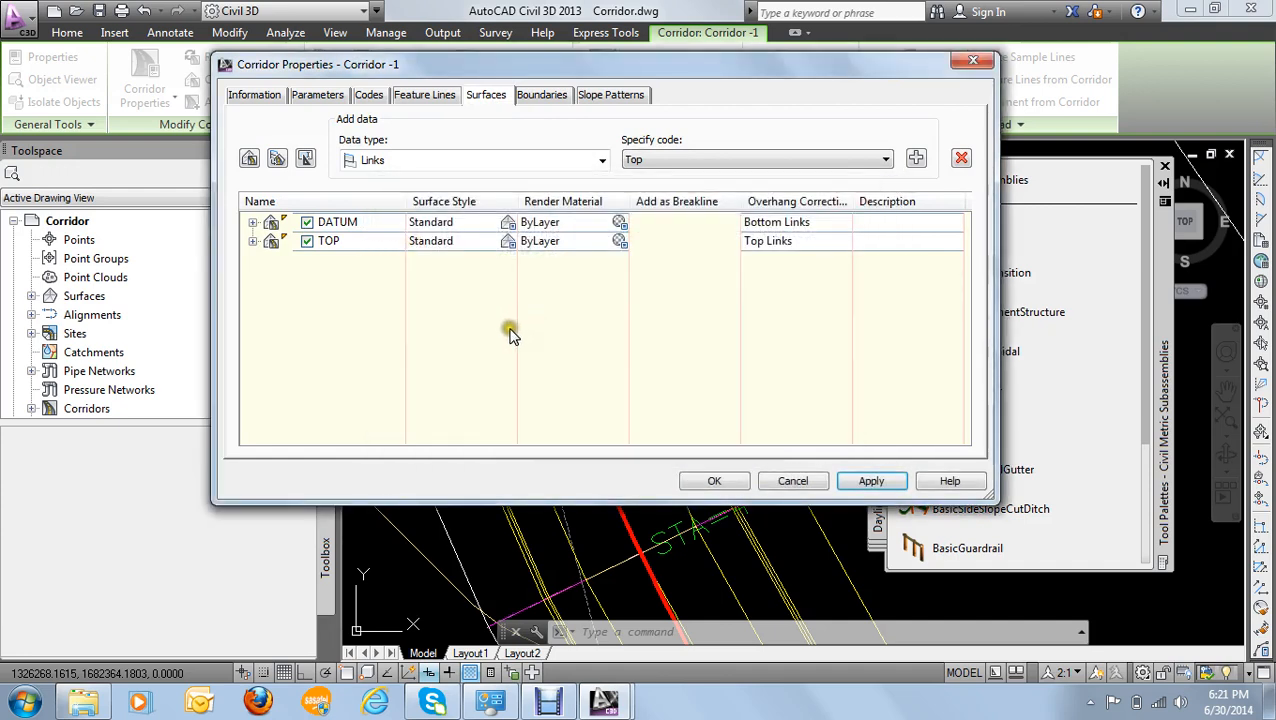
{"action": "left_click", "coordinate": [716, 482]}
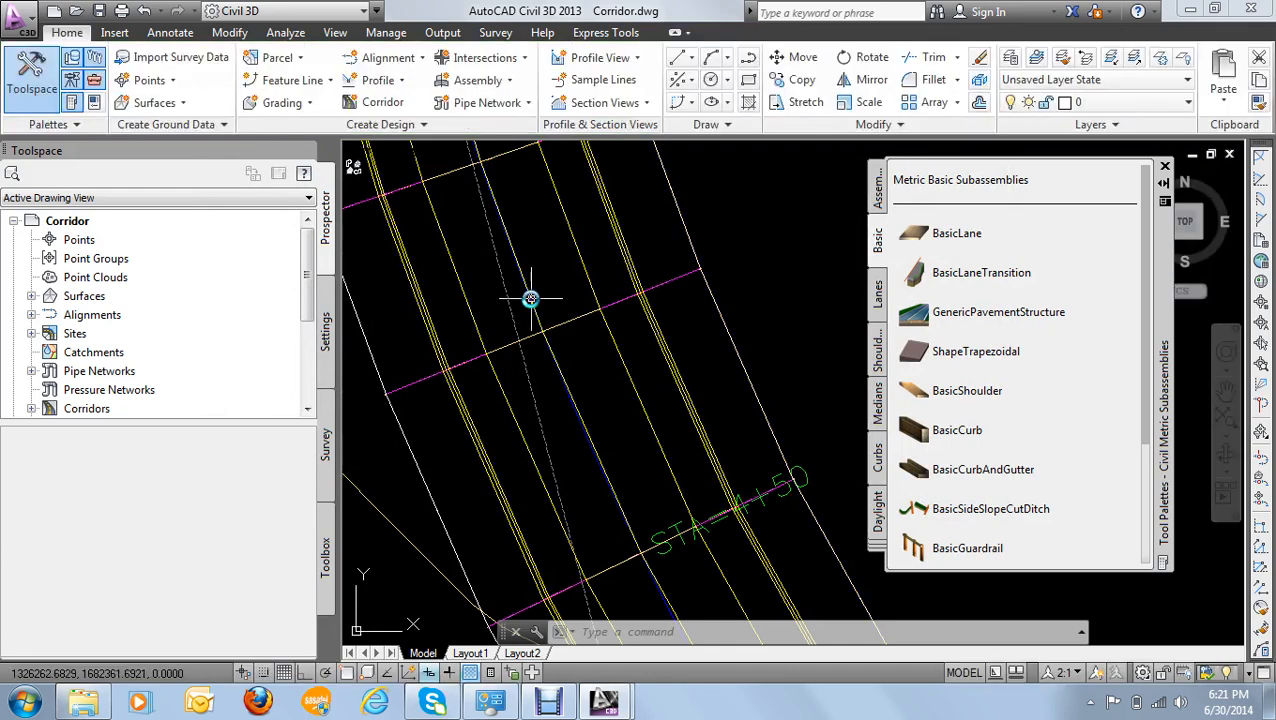
- Reopen the properties of Corridor -1 and bring up its baseline and region parameters
{"action": "left_click", "coordinate": [622, 261]}
{"action": "right_click", "coordinate": [623, 263]}
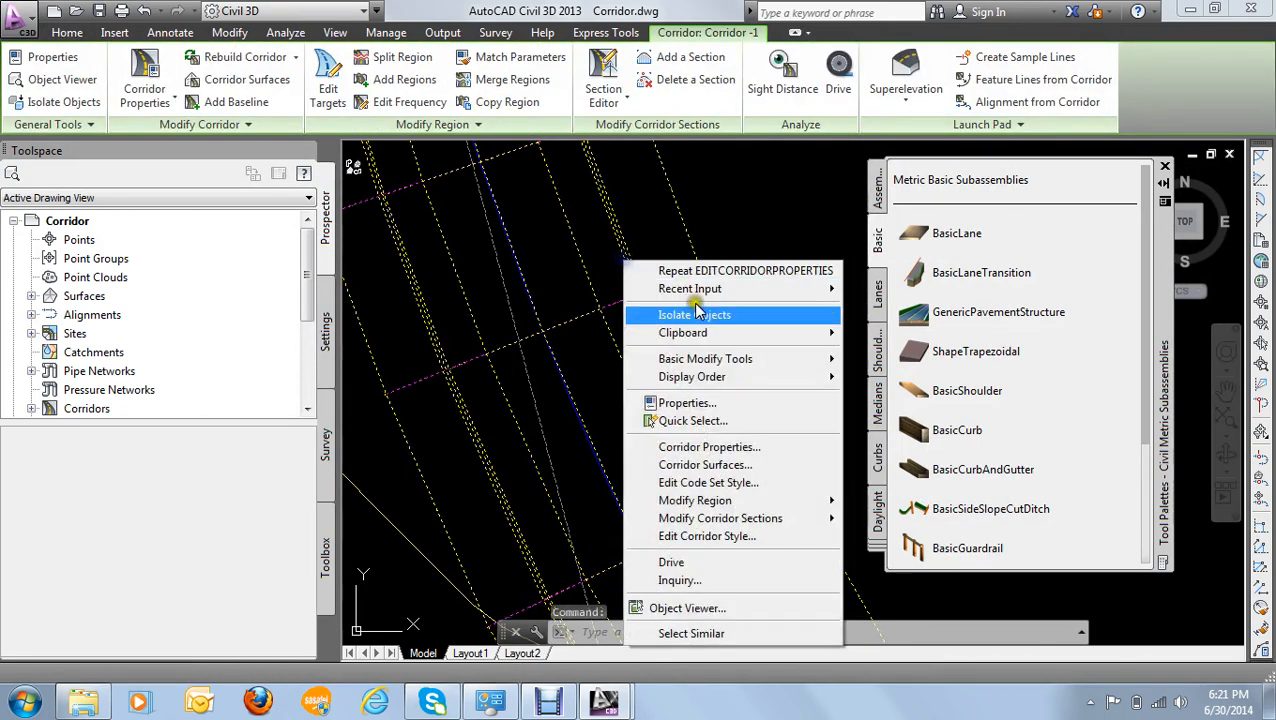
{"action": "left_click", "coordinate": [735, 447]}
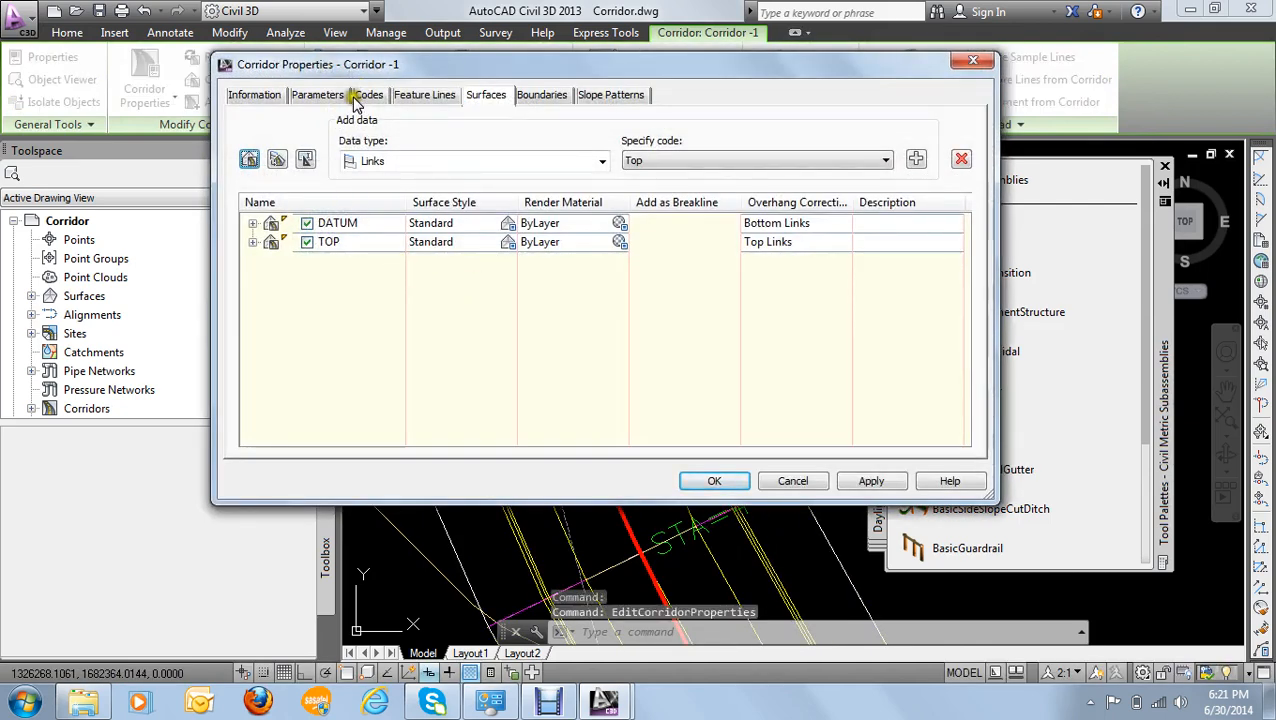
{"action": "left_click", "coordinate": [312, 94]}
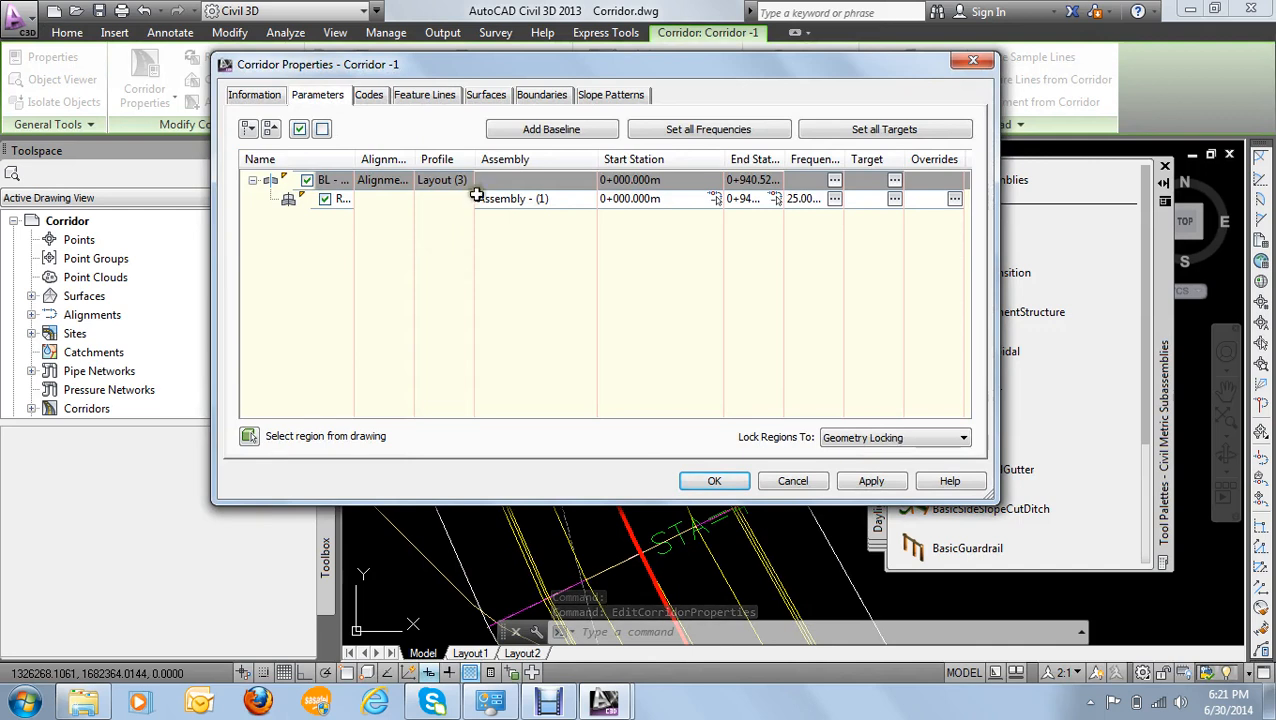
- Examine the corridor's baseline and its assembly region, including the alignment, profile, station range and available region operations
{"action": "left_click", "coordinate": [290, 200]}
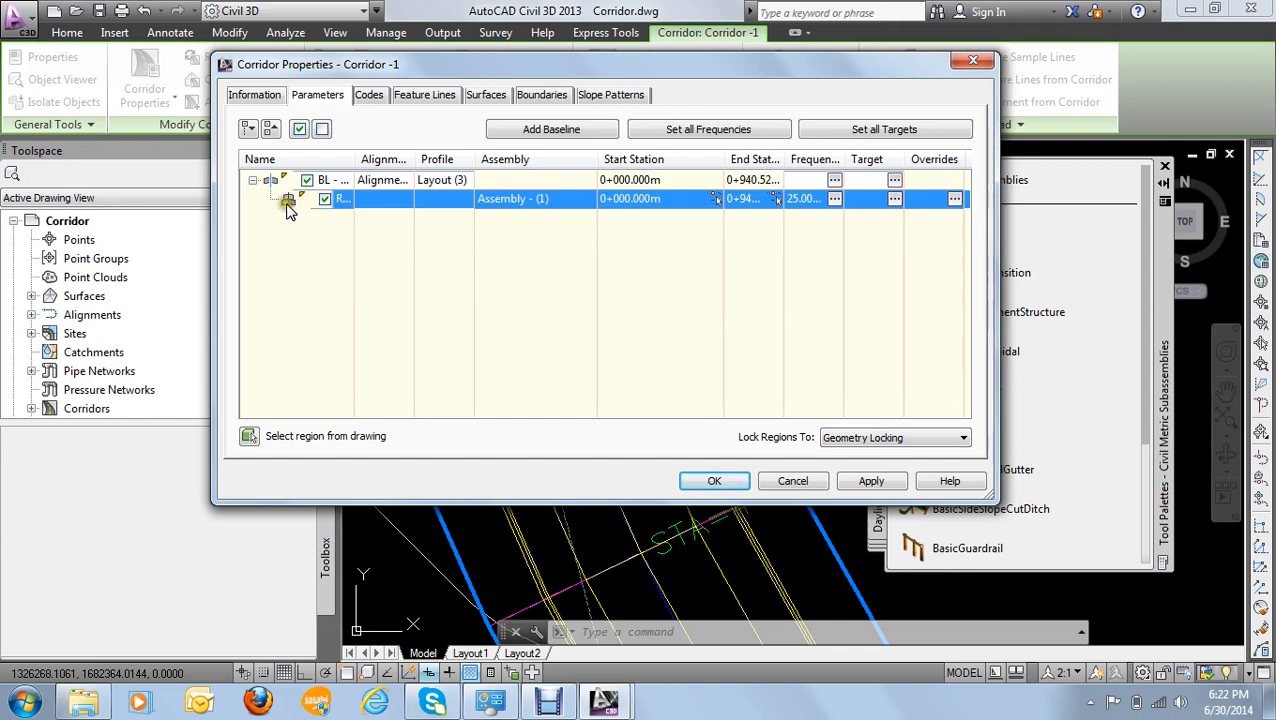
{"action": "mouse_move", "coordinate": [289, 204]}
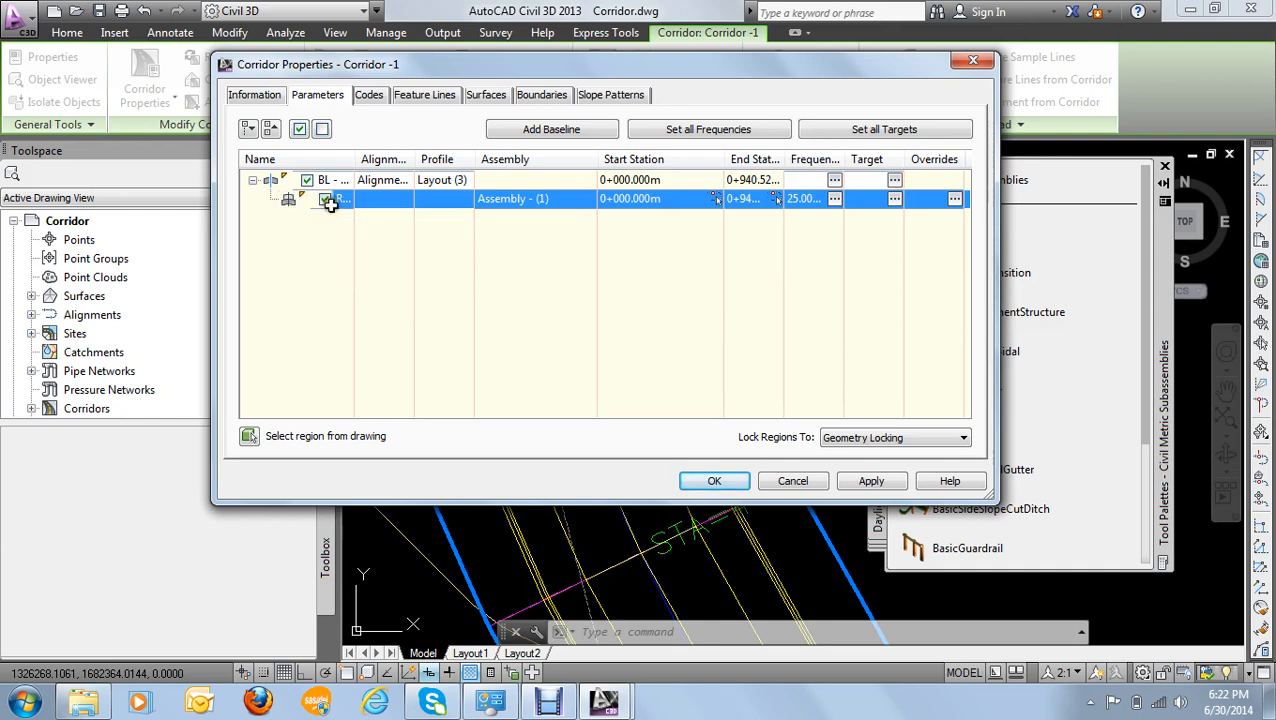
{"action": "left_click", "coordinate": [268, 181]}
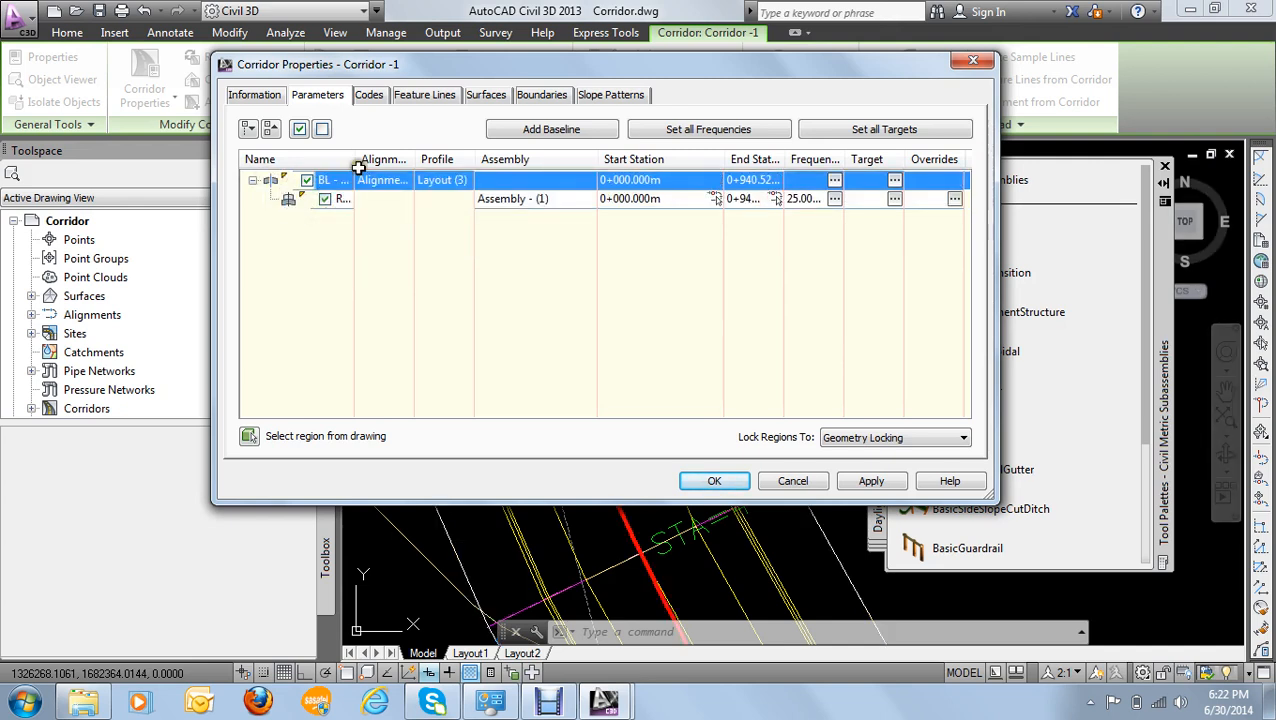
{"action": "left_click", "coordinate": [288, 200]}
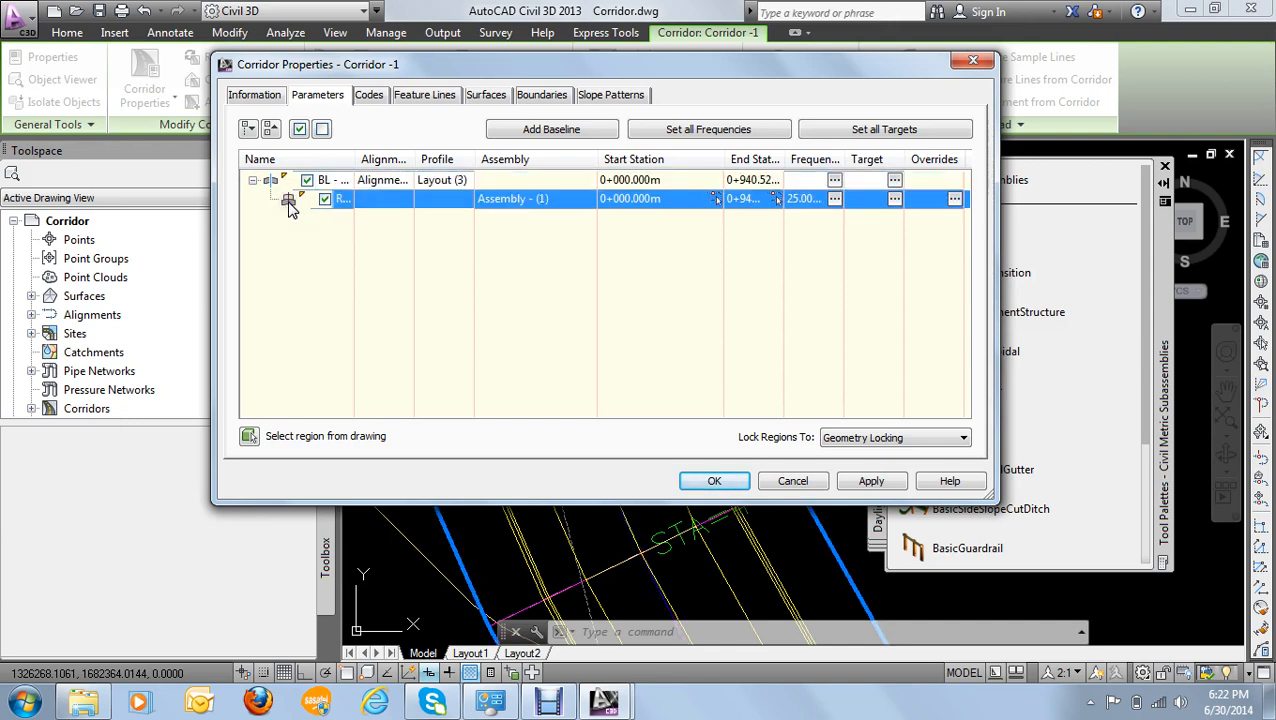
{"action": "mouse_move", "coordinate": [305, 203]}
{"action": "left_click", "coordinate": [270, 182]}
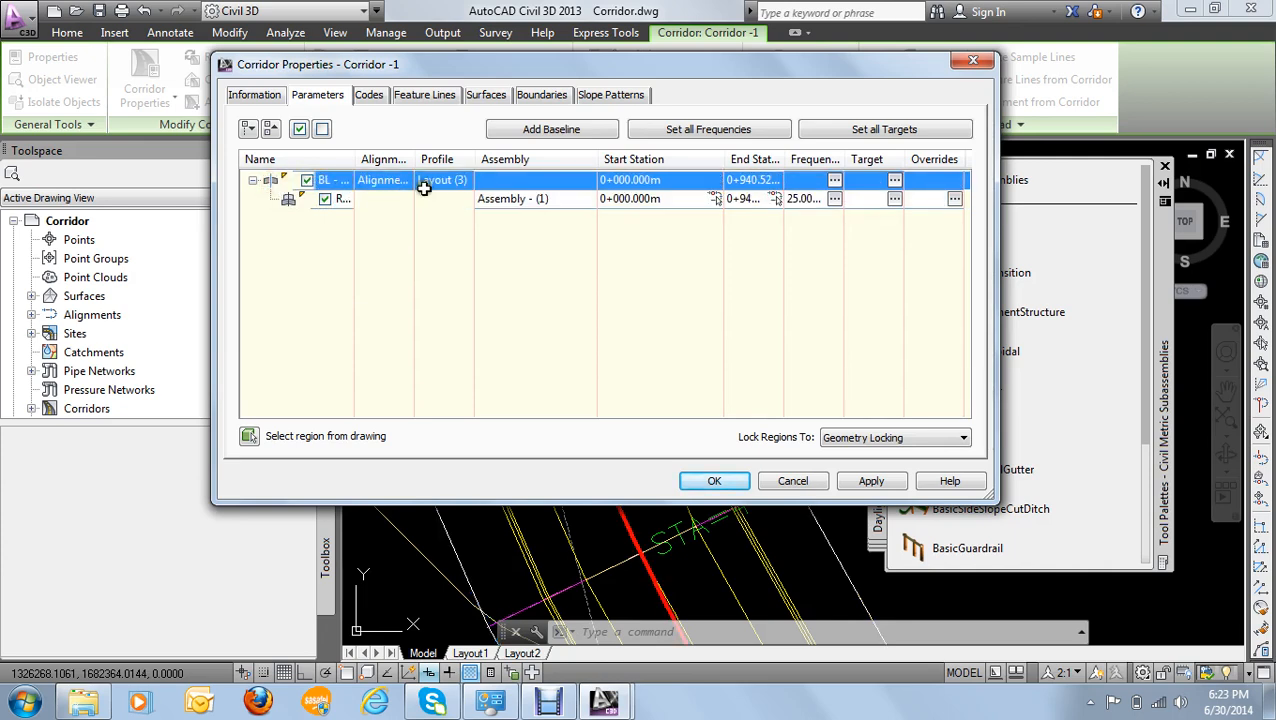
{"action": "left_click", "coordinate": [288, 201]}
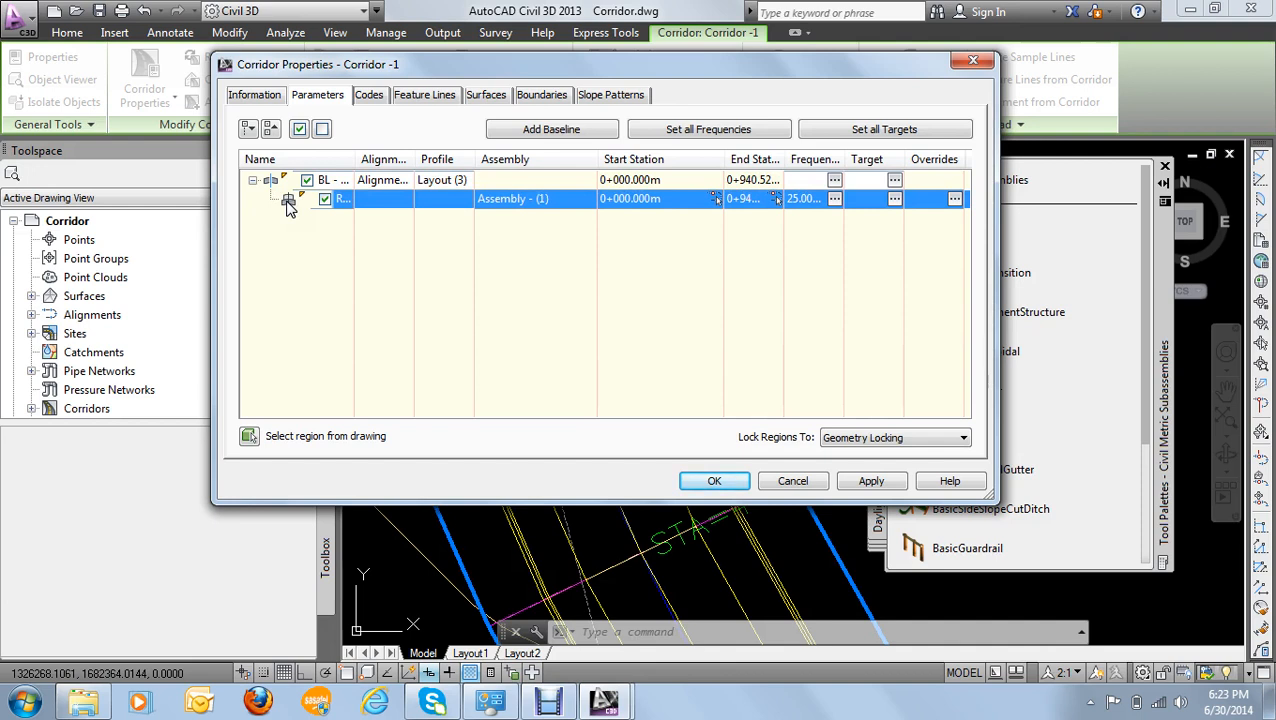
{"action": "right_click", "coordinate": [288, 203]}
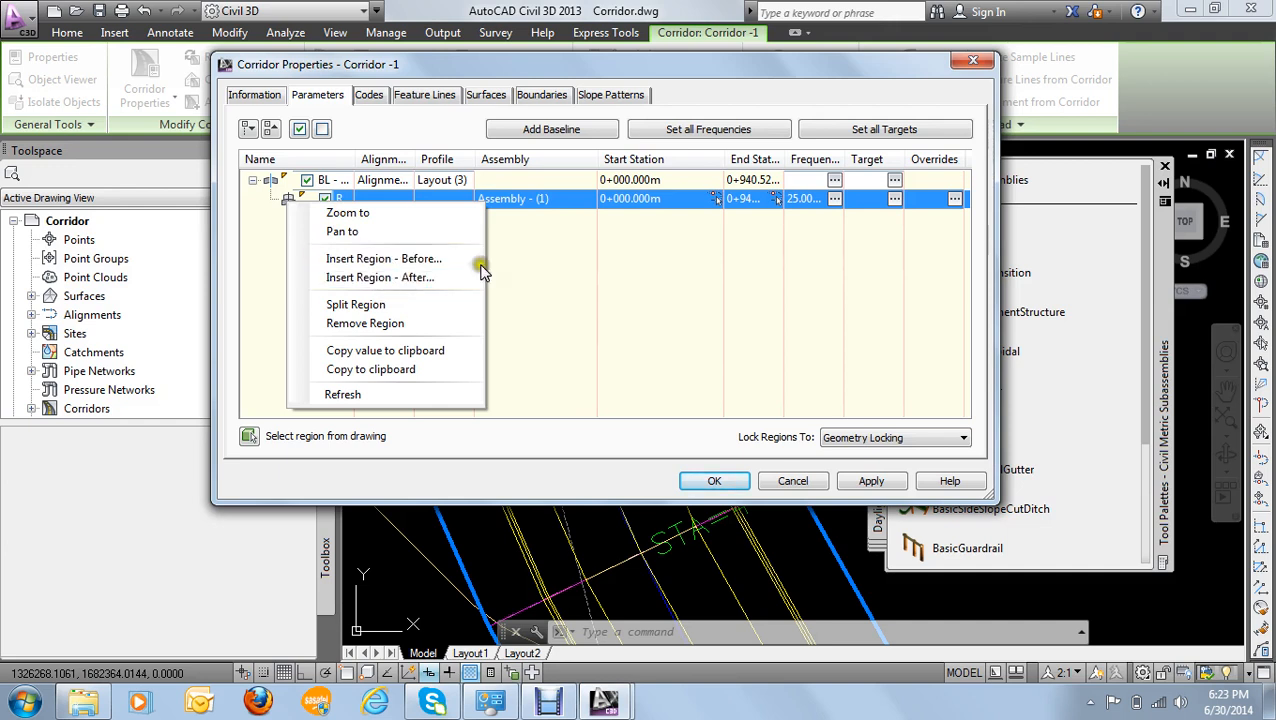
{"action": "left_click", "coordinate": [534, 272]}
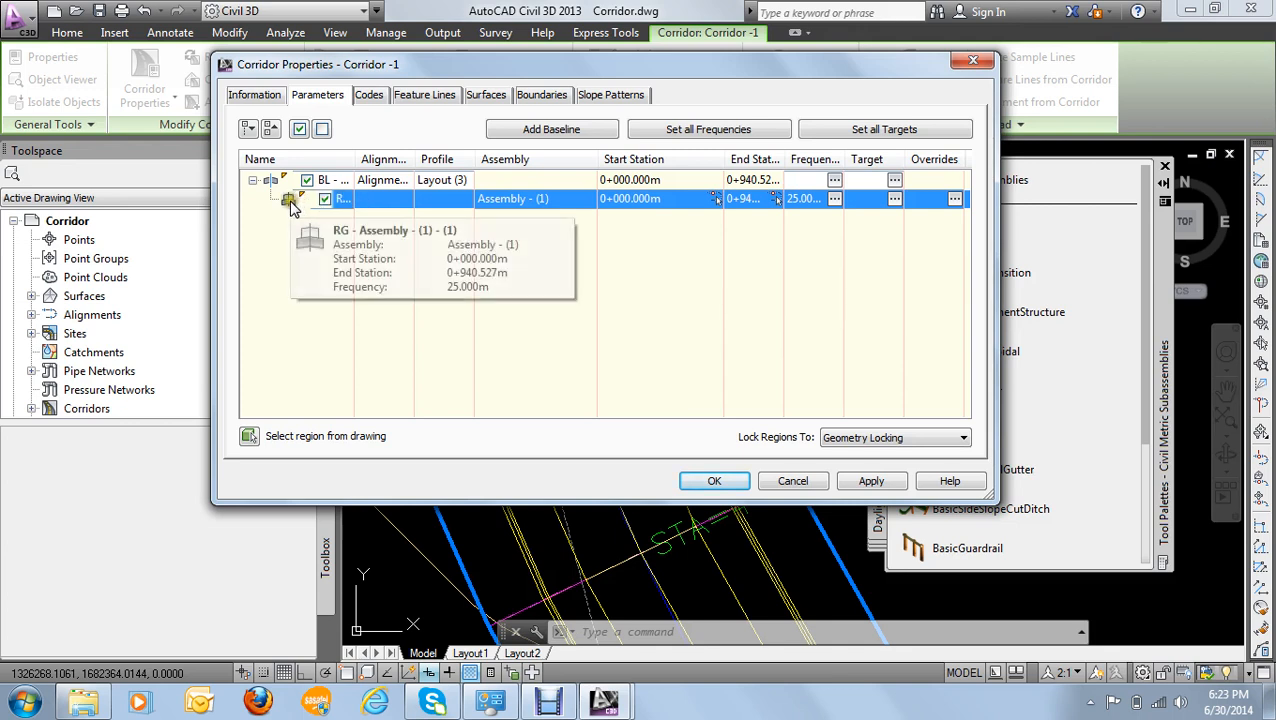
- Insert a region named RG -2 after the existing region, using Assembly - (1)
{"action": "mouse_move", "coordinate": [290, 202]}
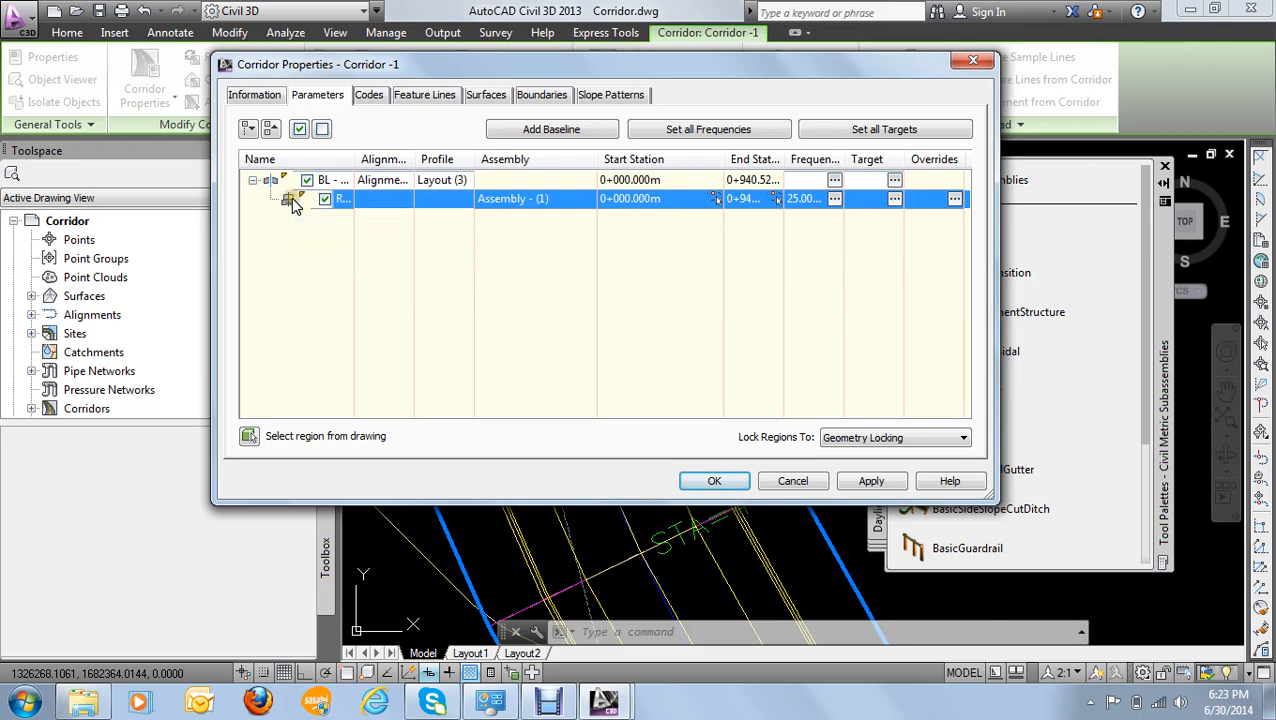
{"action": "right_click", "coordinate": [291, 201]}
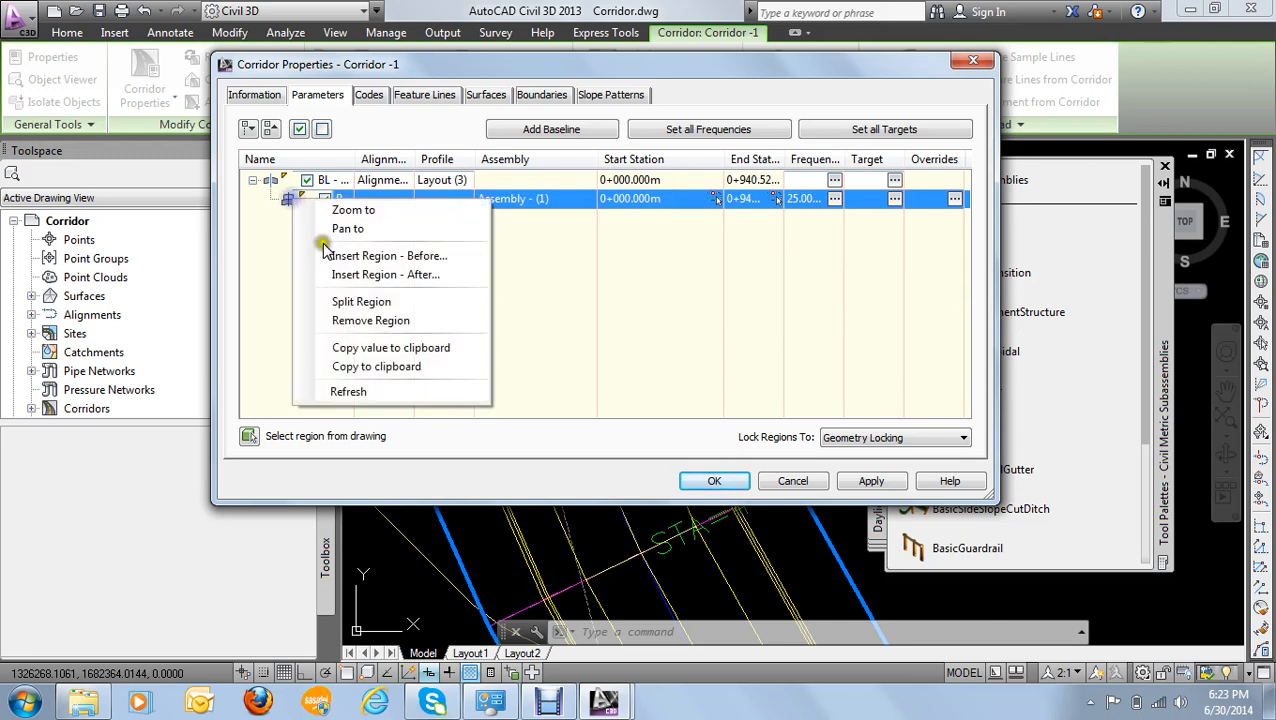
{"action": "left_click", "coordinate": [362, 286]}
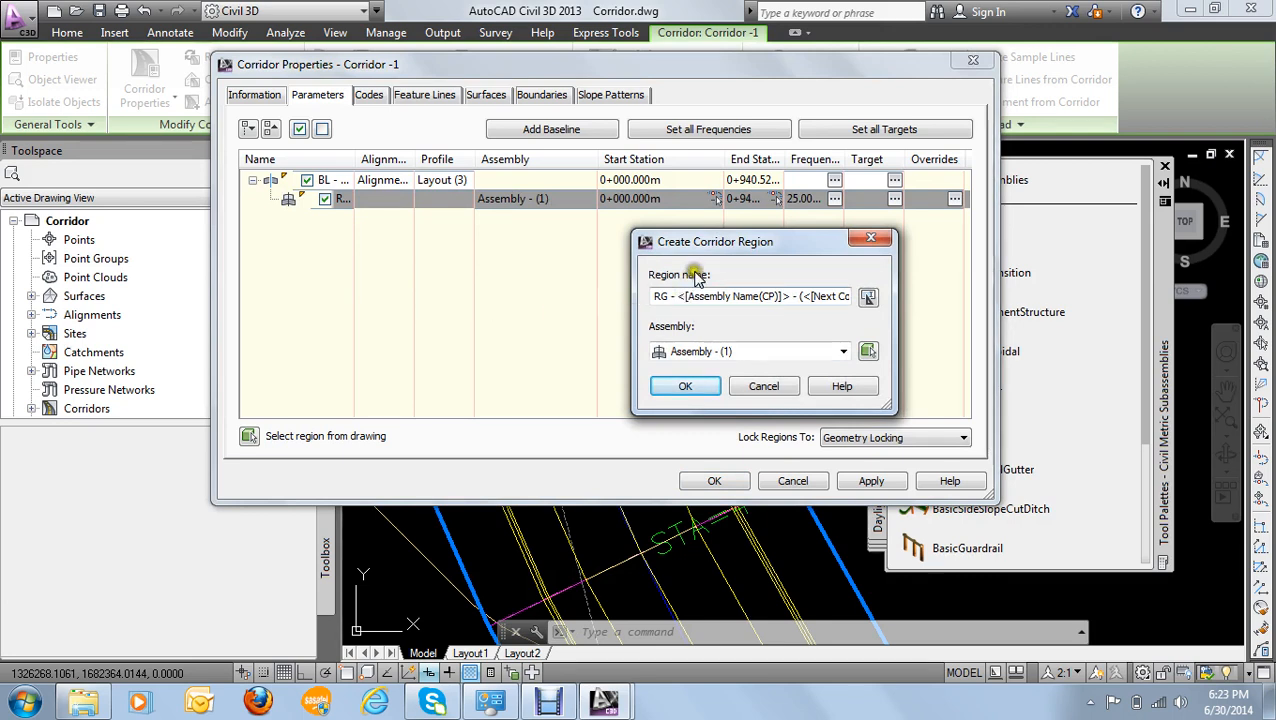
{"action": "left_click_drag", "start_coordinate": [716, 245], "coordinate": [565, 220]}
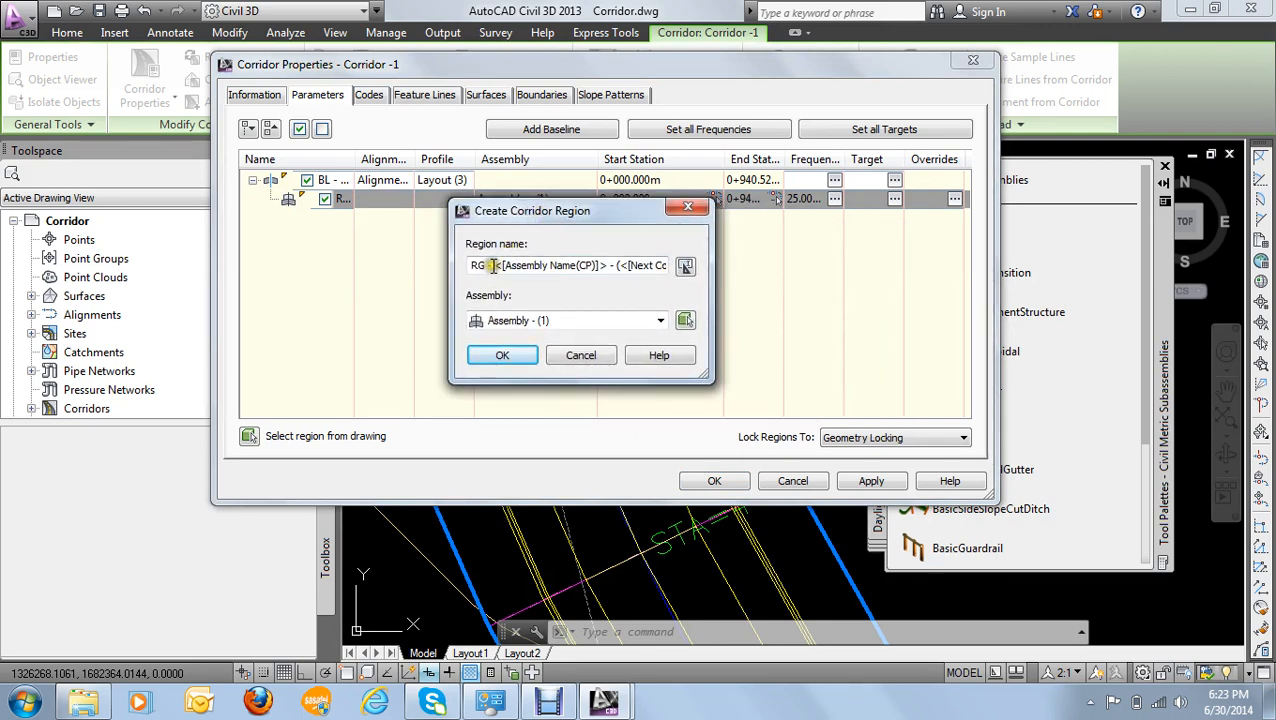
{"action": "left_click_drag", "start_coordinate": [492, 265], "coordinate": [680, 266]}
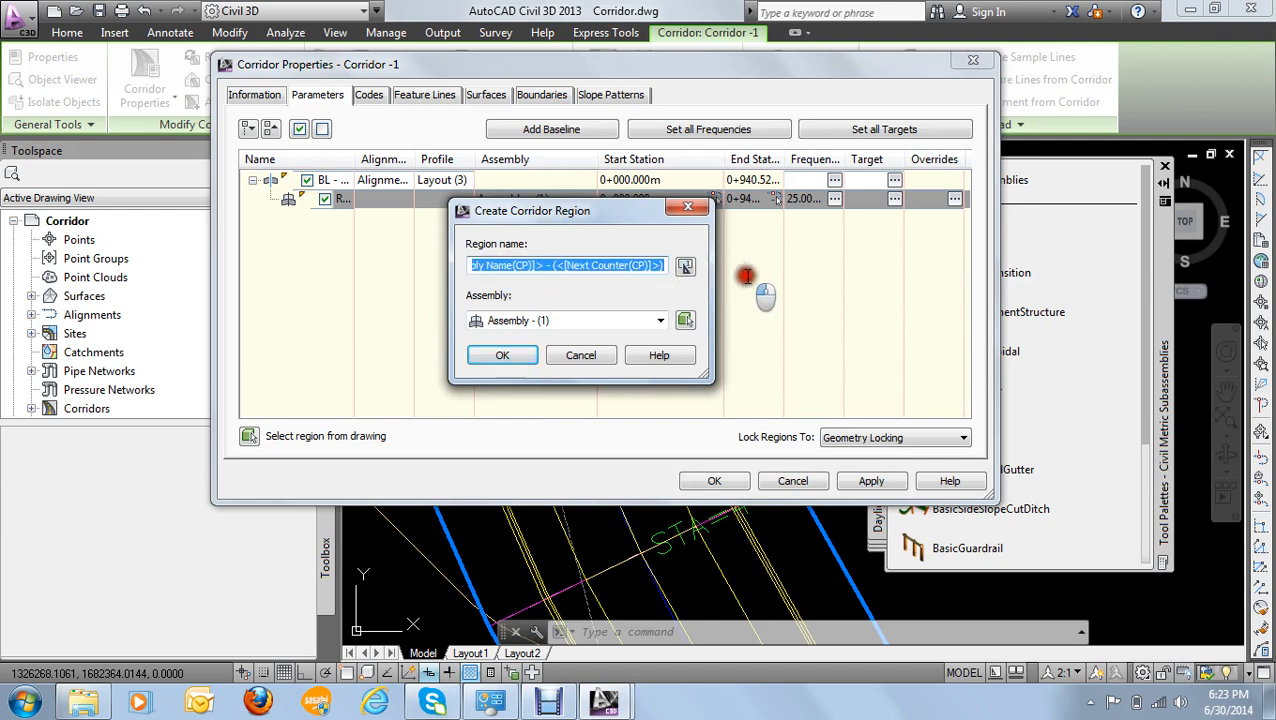
{"action": "type", "text": "RG -2"}
{"action": "left_click", "coordinate": [567, 320]}
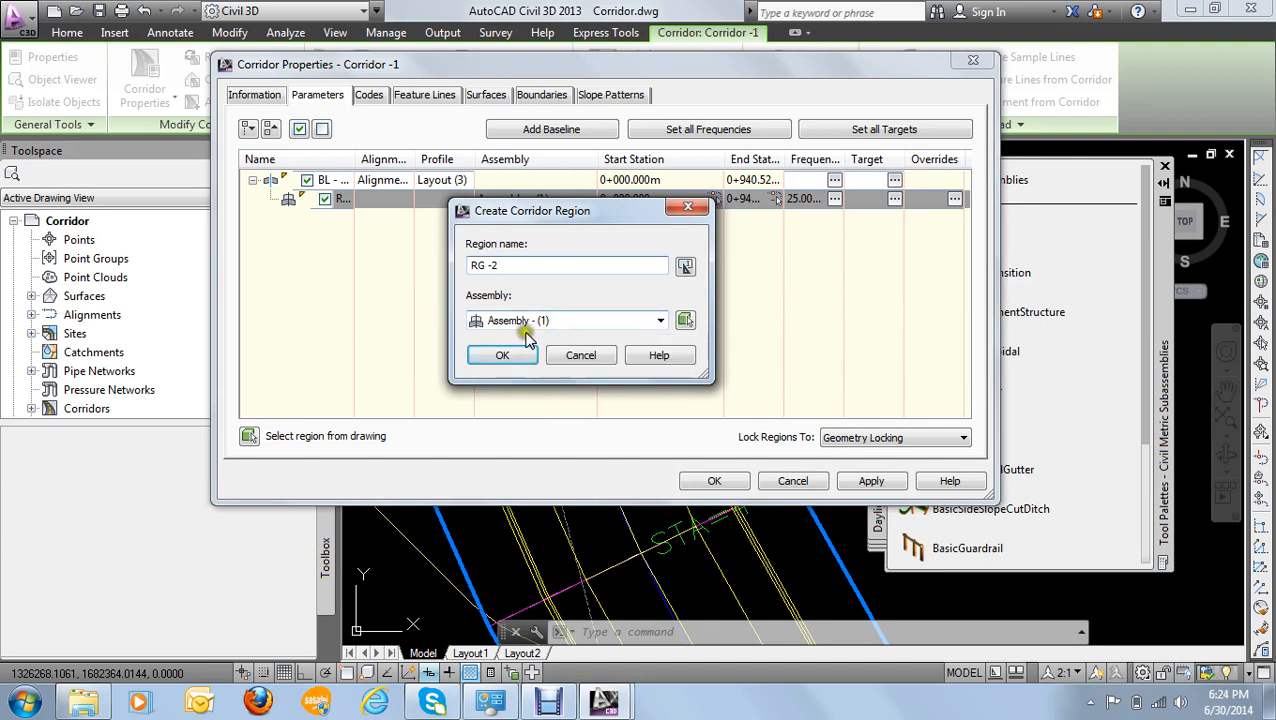
{"action": "left_click", "coordinate": [510, 355]}
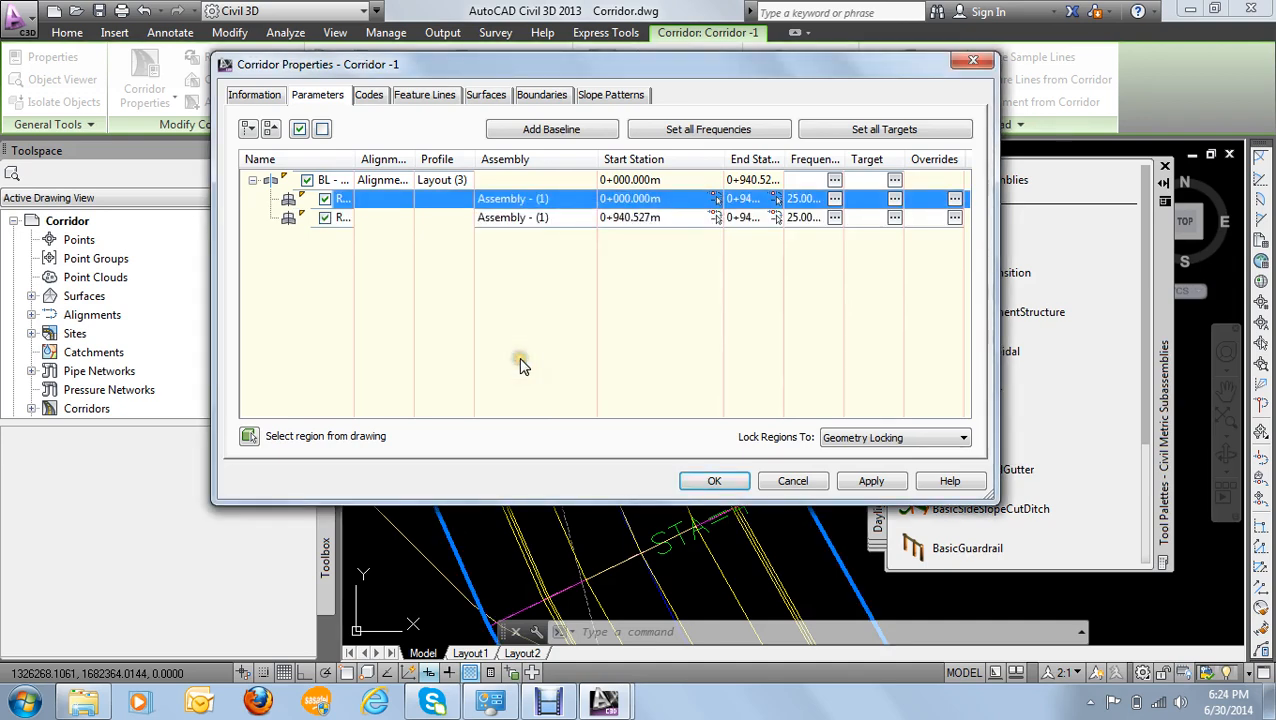
- Insert a region named RG - 3 after RG -2, using Assembly - (1)
{"action": "right_click", "coordinate": [288, 220]}
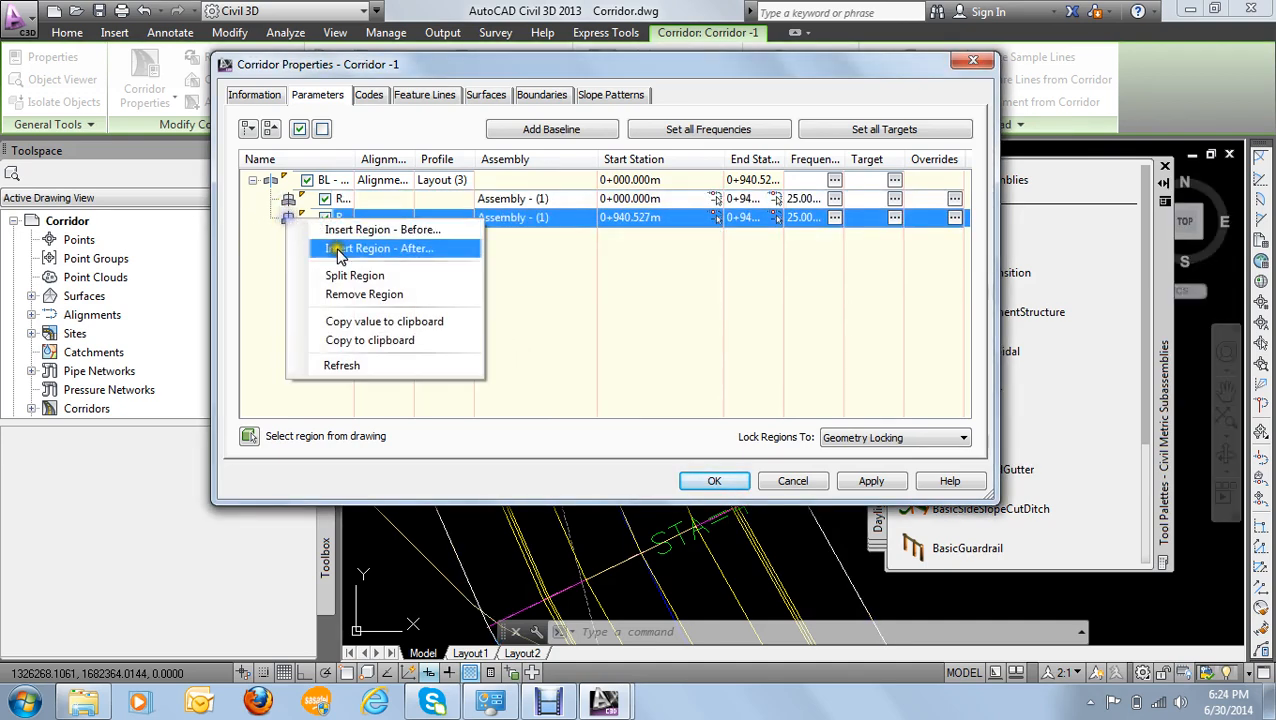
{"action": "left_click", "coordinate": [380, 249]}
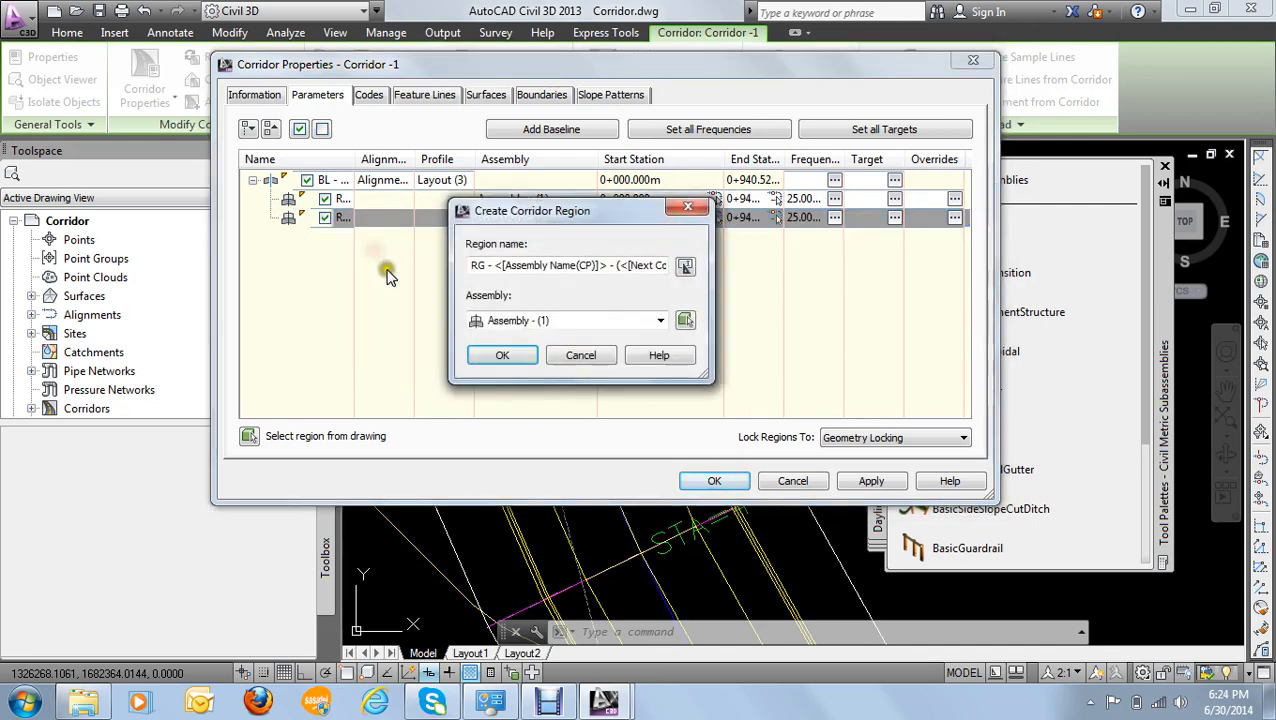
{"action": "left_click_drag", "start_coordinate": [478, 266], "coordinate": [851, 281]}
{"action": "type", "text": "RG - 3"}
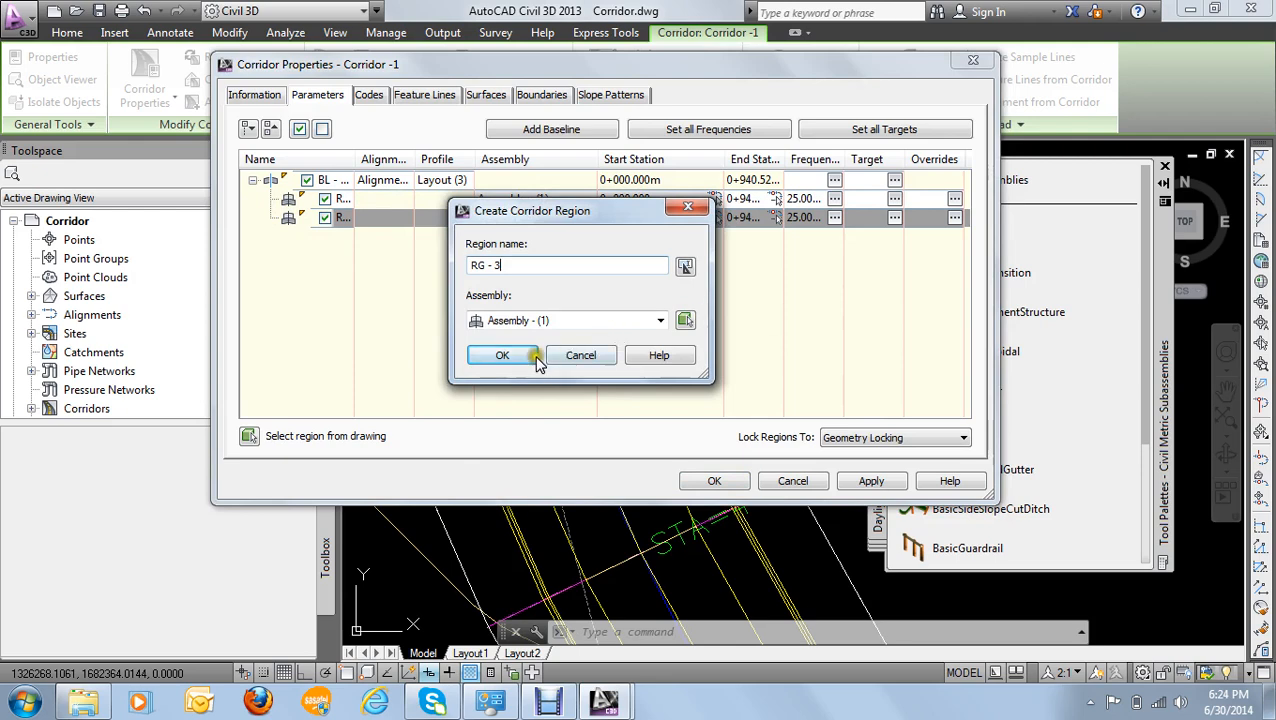
{"action": "left_click", "coordinate": [502, 356]}
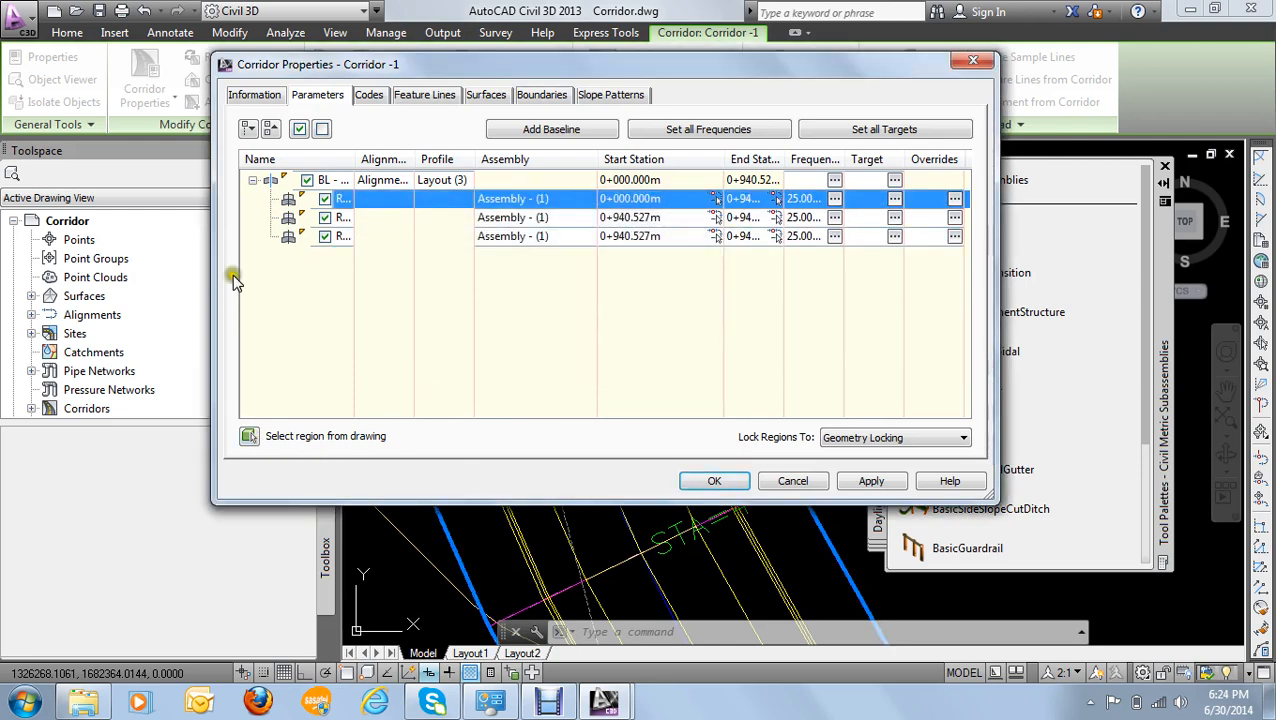
- Widen the name column and rename the baseline's first region as RG -1
{"action": "left_click_drag", "start_coordinate": [351, 158], "coordinate": [402, 160]}
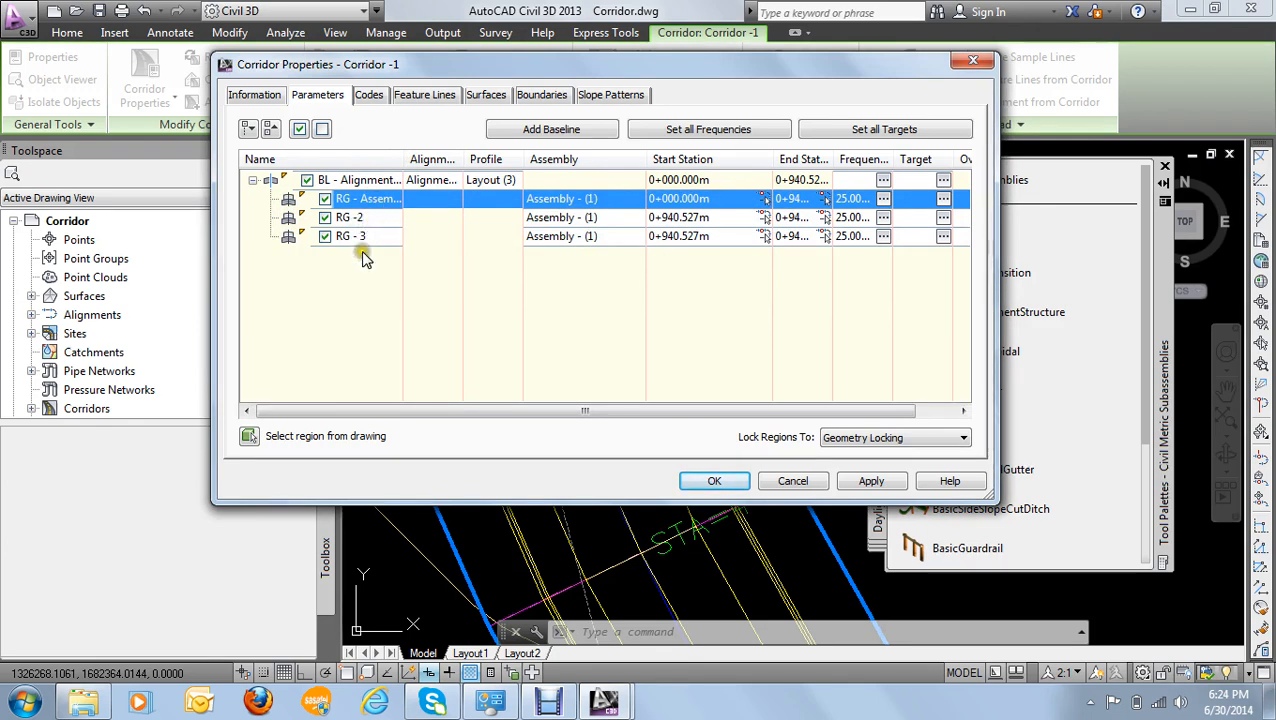
{"action": "left_click", "coordinate": [365, 200]}
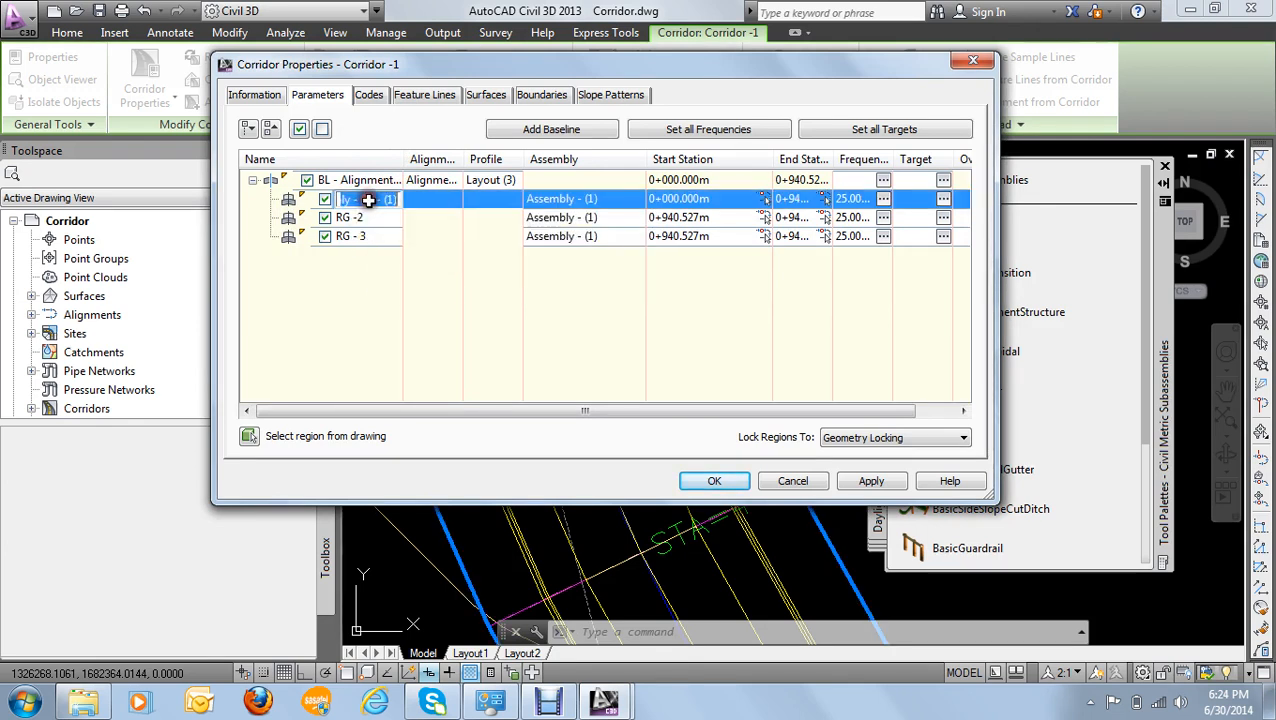
{"action": "left_click", "coordinate": [400, 199]}
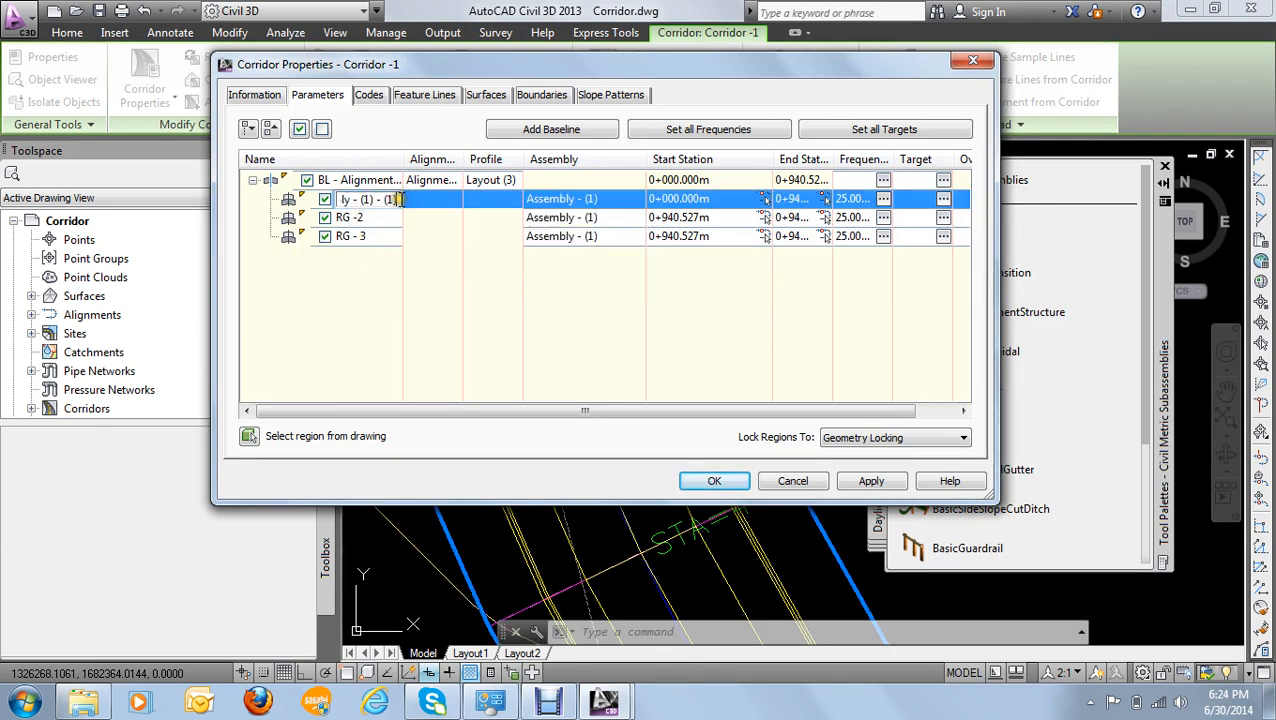
{"action": "left_click_drag", "start_coordinate": [400, 199], "coordinate": [364, 199]}
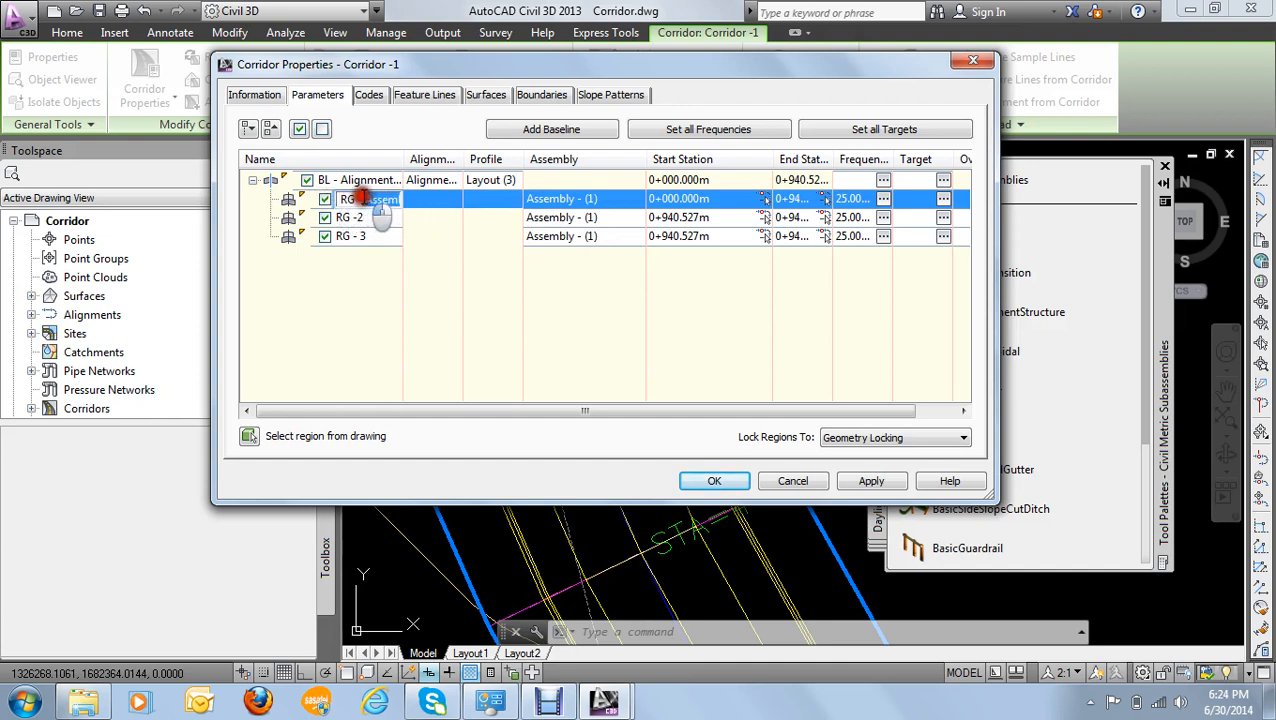
{"action": "type", "text": "-1"}
{"action": "left_click", "coordinate": [479, 312]}
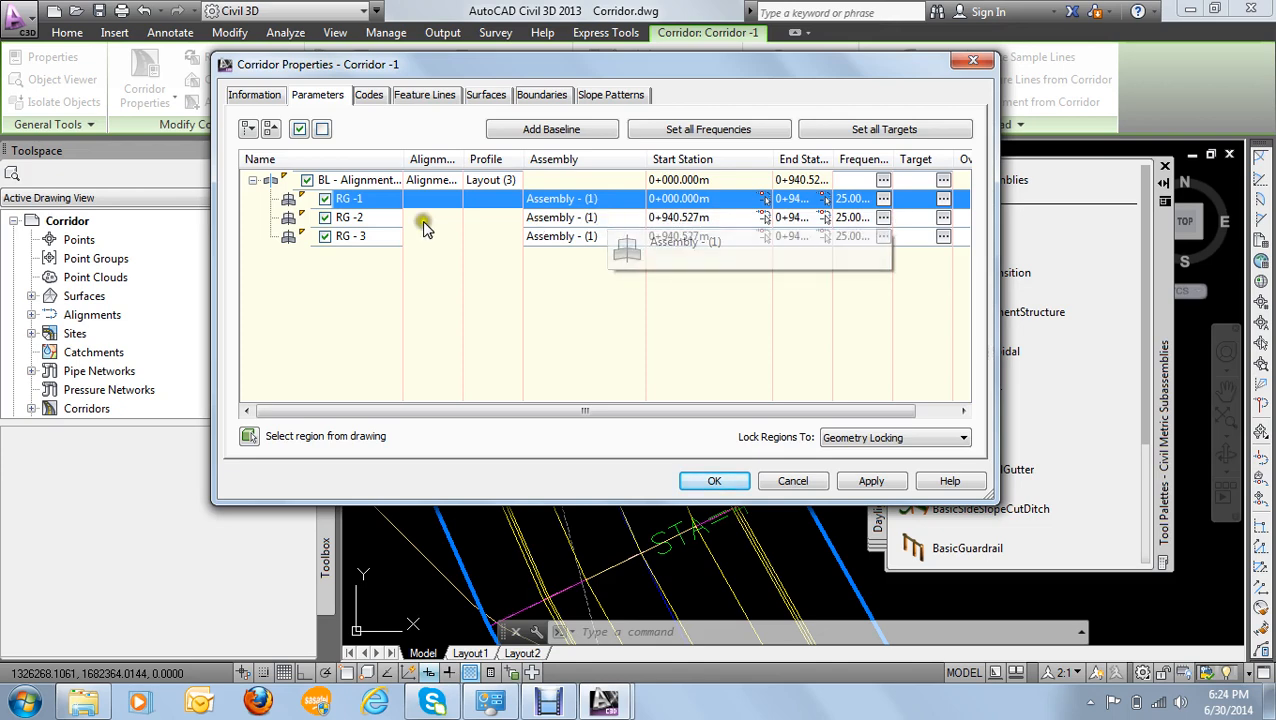
- Change the assembly of region RG -2 to Assembly - Curbs
{"action": "left_click", "coordinate": [287, 218]}
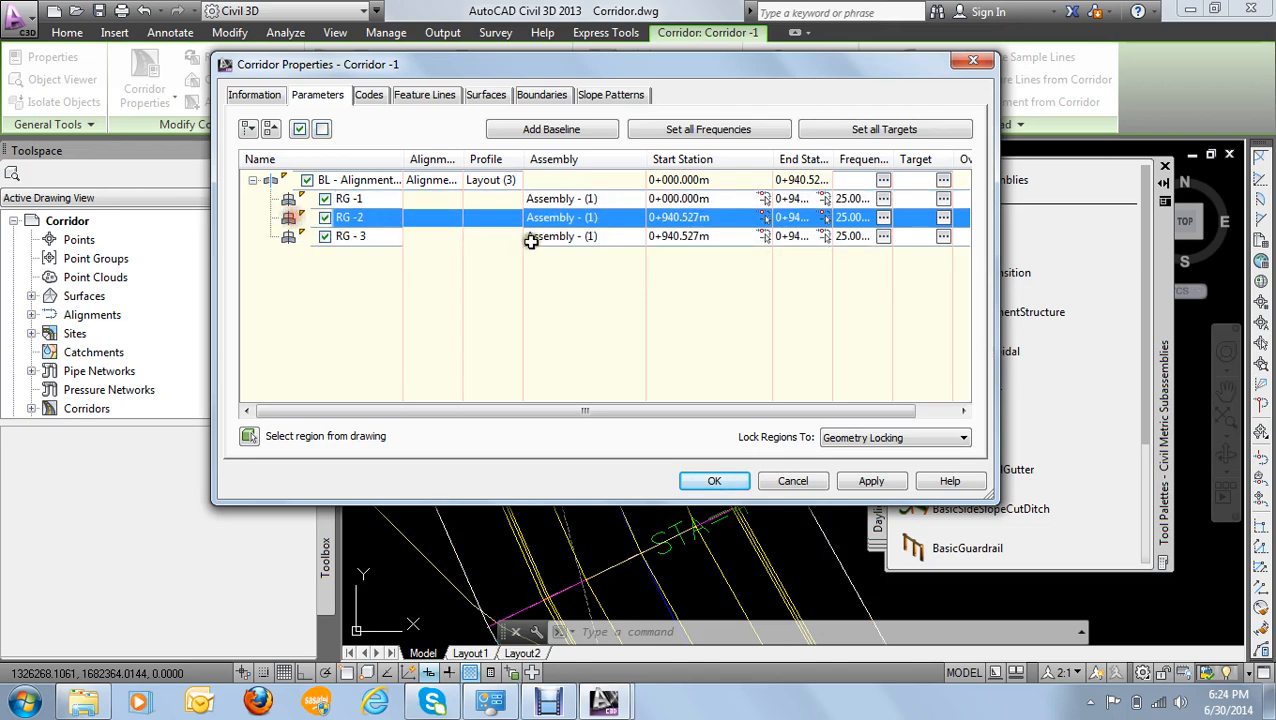
{"action": "double_click", "coordinate": [563, 220]}
{"action": "left_click", "coordinate": [560, 322]}
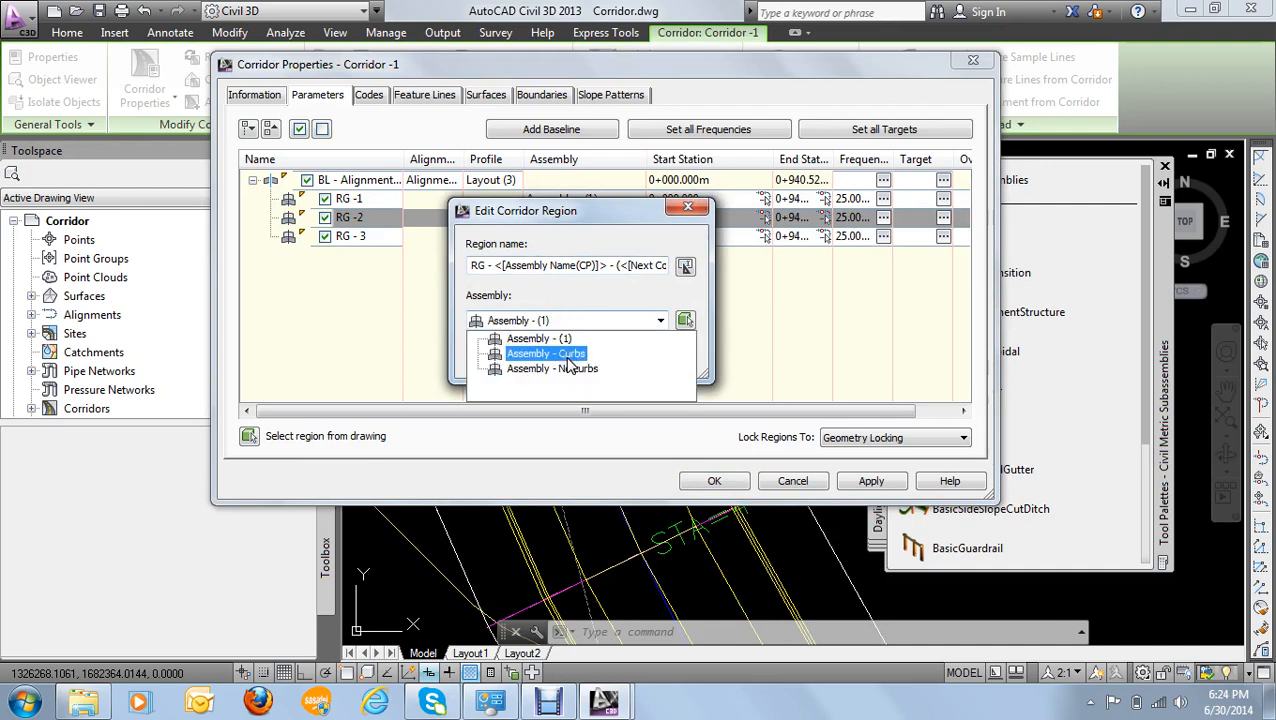
{"action": "left_click", "coordinate": [566, 358]}
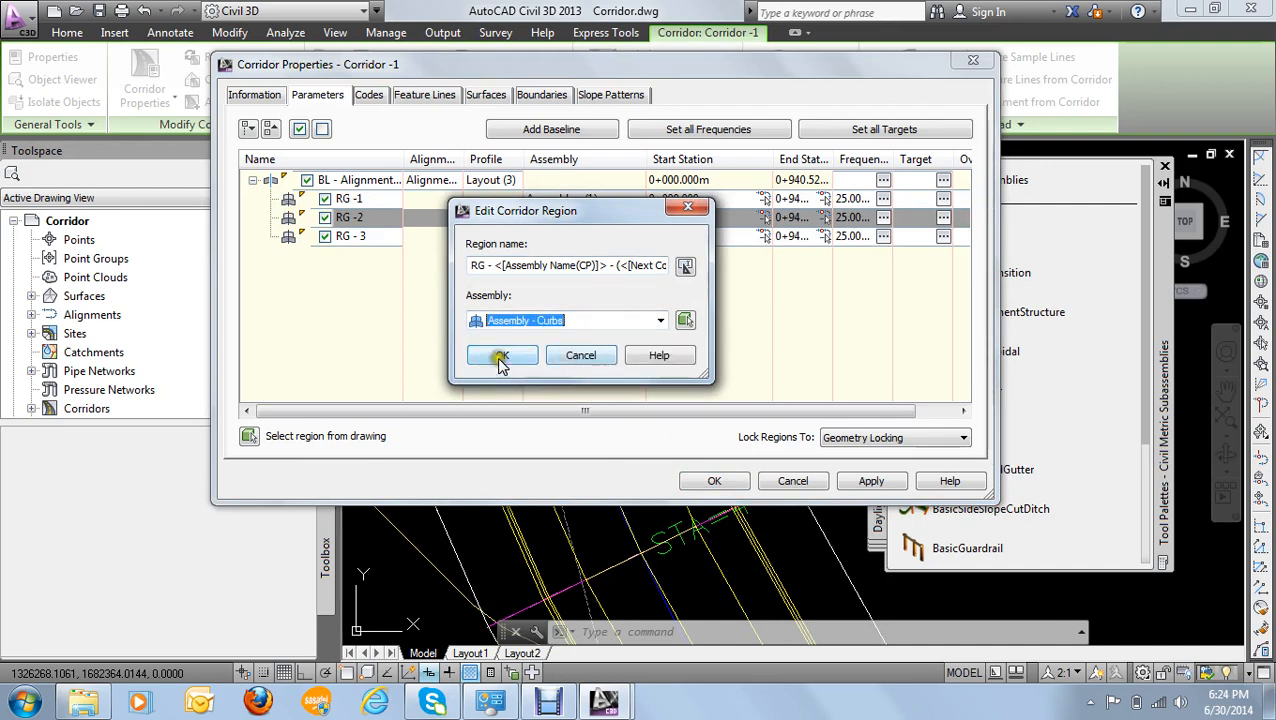
{"action": "left_click", "coordinate": [501, 362]}
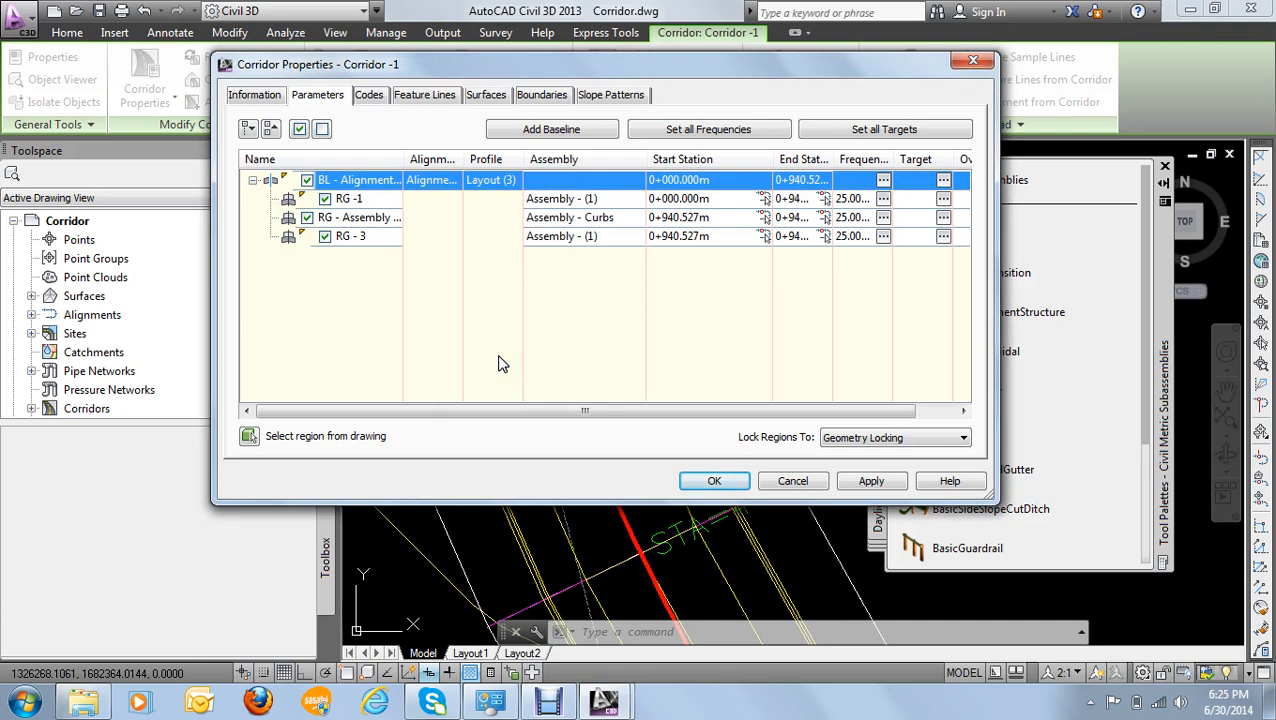
- Change the assembly of region RG - 3 to Assembly - No curbs
{"action": "left_click", "coordinate": [121, 410]}
{"action": "left_click", "coordinate": [560, 238]}
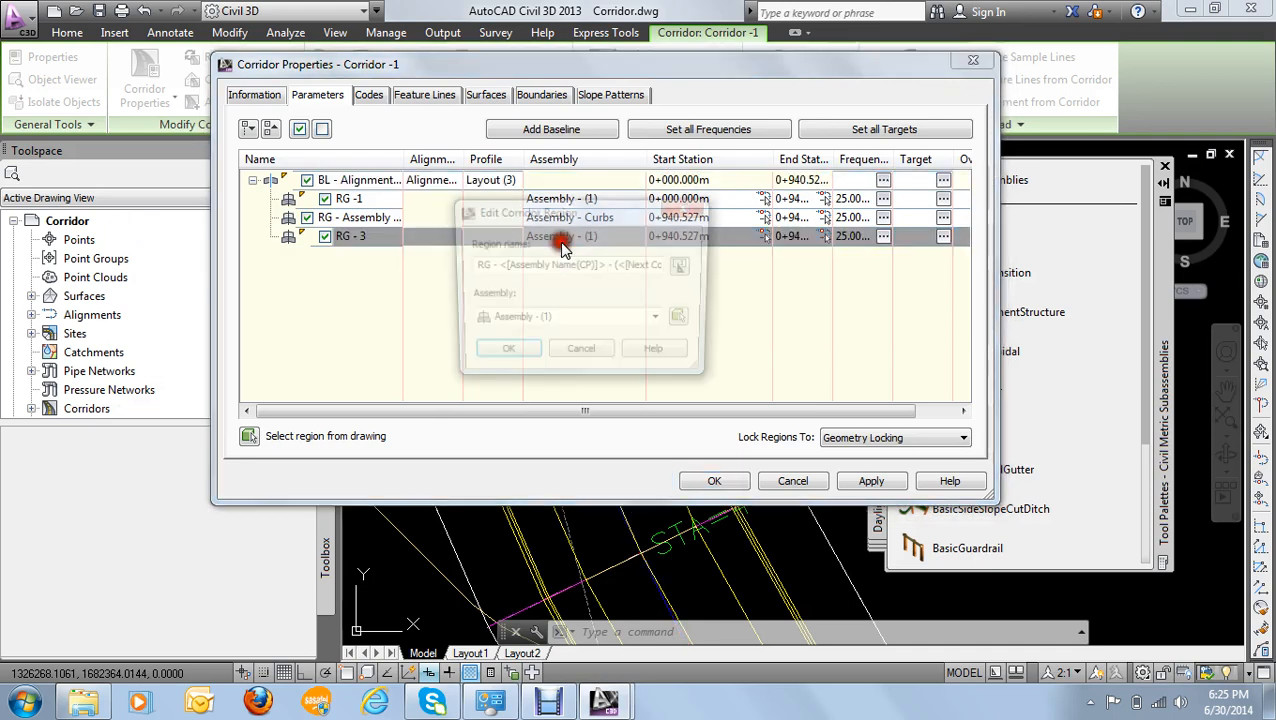
{"action": "left_click", "coordinate": [576, 322]}
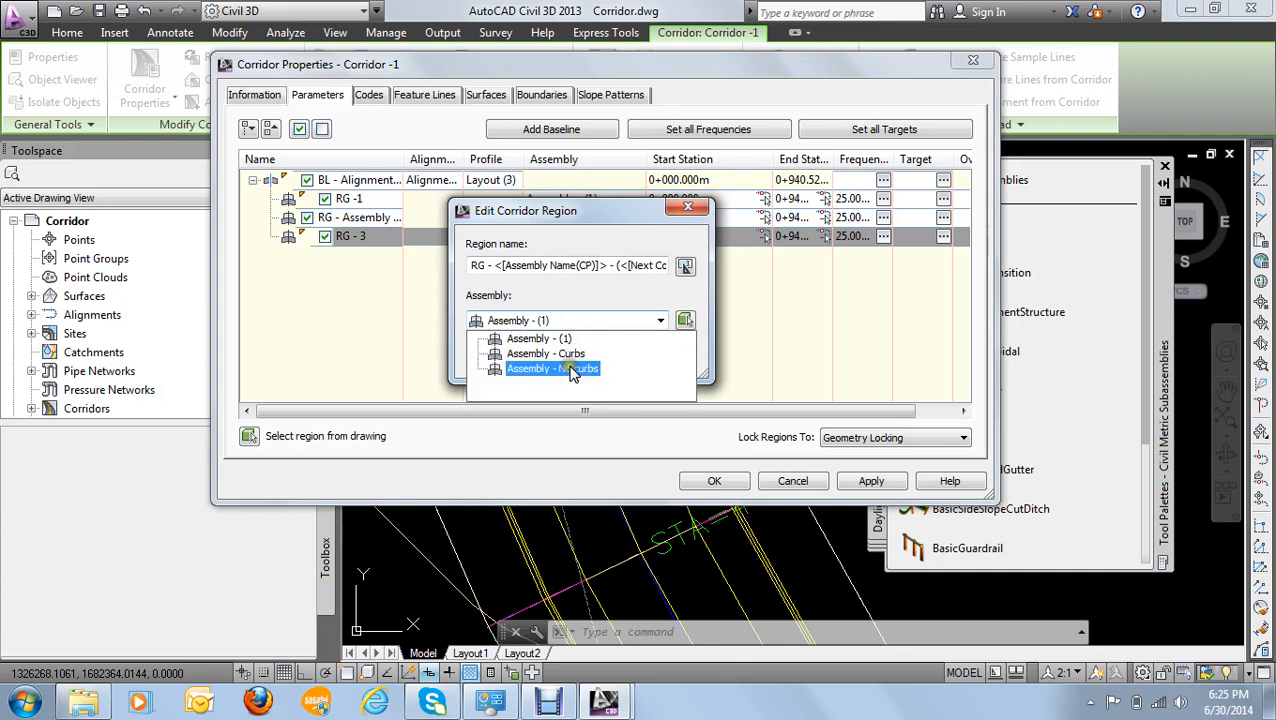
{"action": "left_click", "coordinate": [572, 369]}
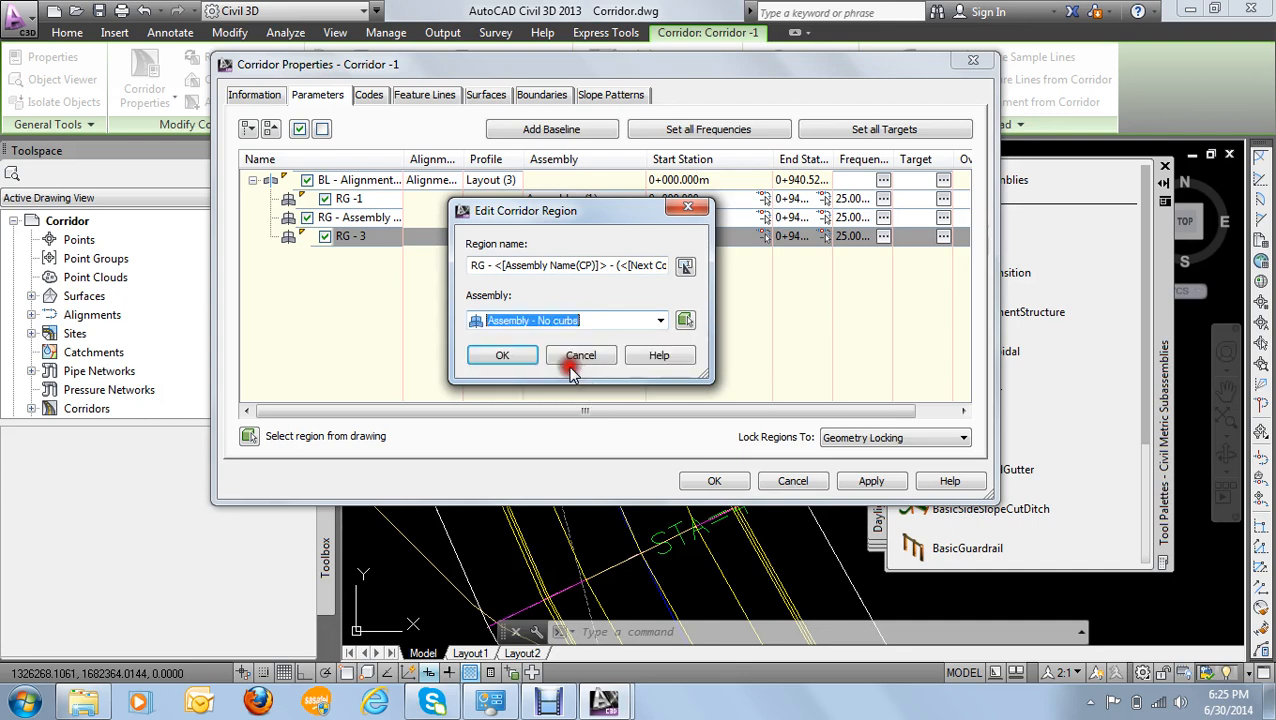
{"action": "left_click", "coordinate": [486, 356]}
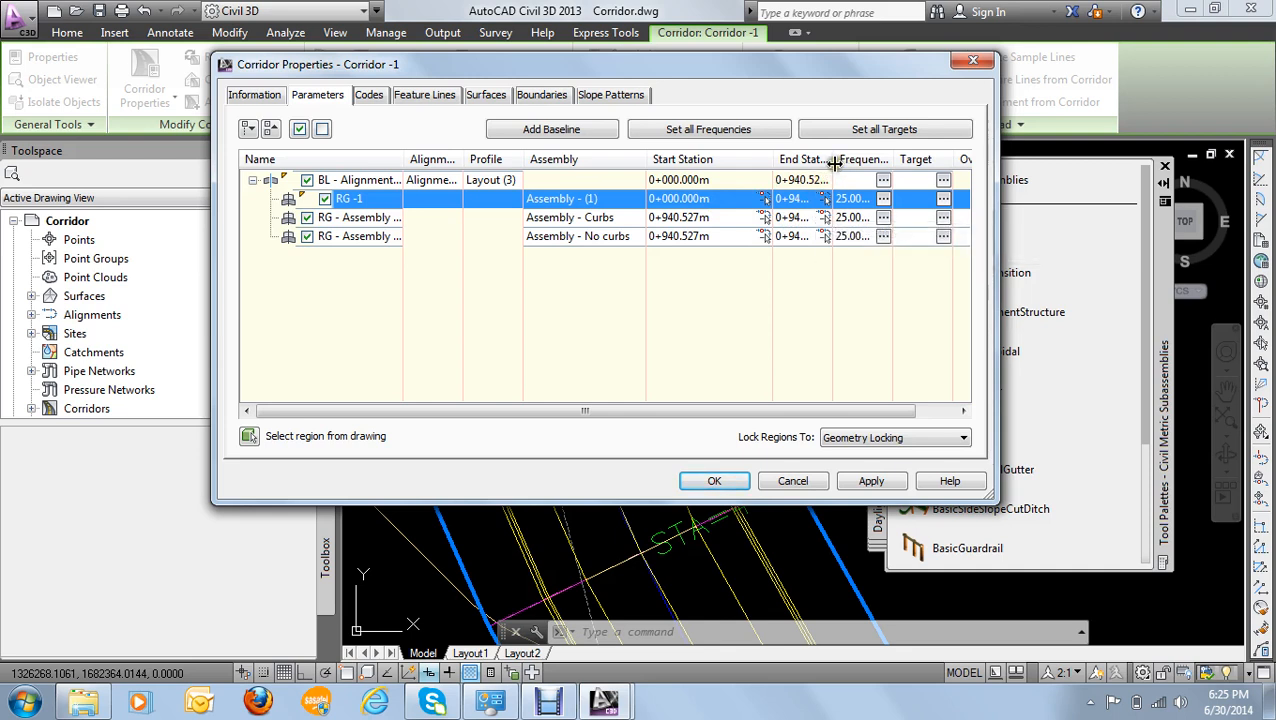
- Widen the end station column and set the end station of region RG -1 to 0+300
{"action": "left_click_drag", "start_coordinate": [915, 162], "coordinate": [911, 170]}
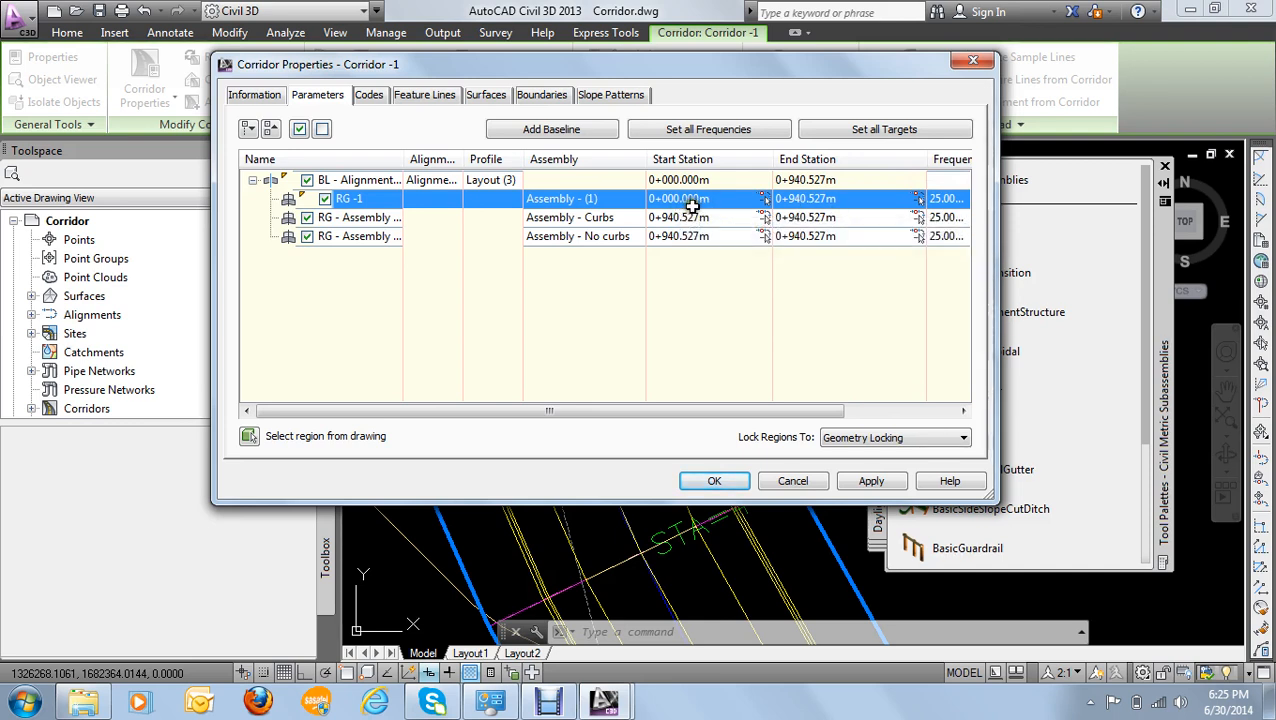
{"action": "left_click", "coordinate": [849, 203]}
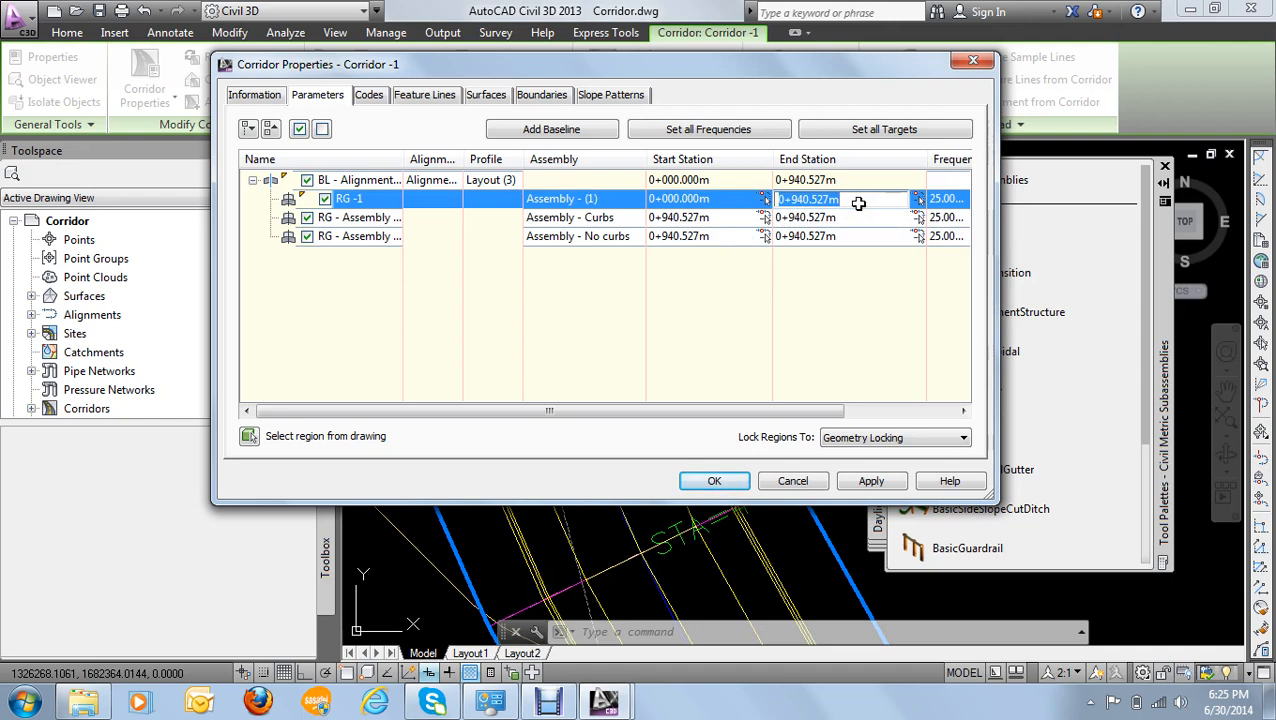
{"action": "type", "text": "0+300"}
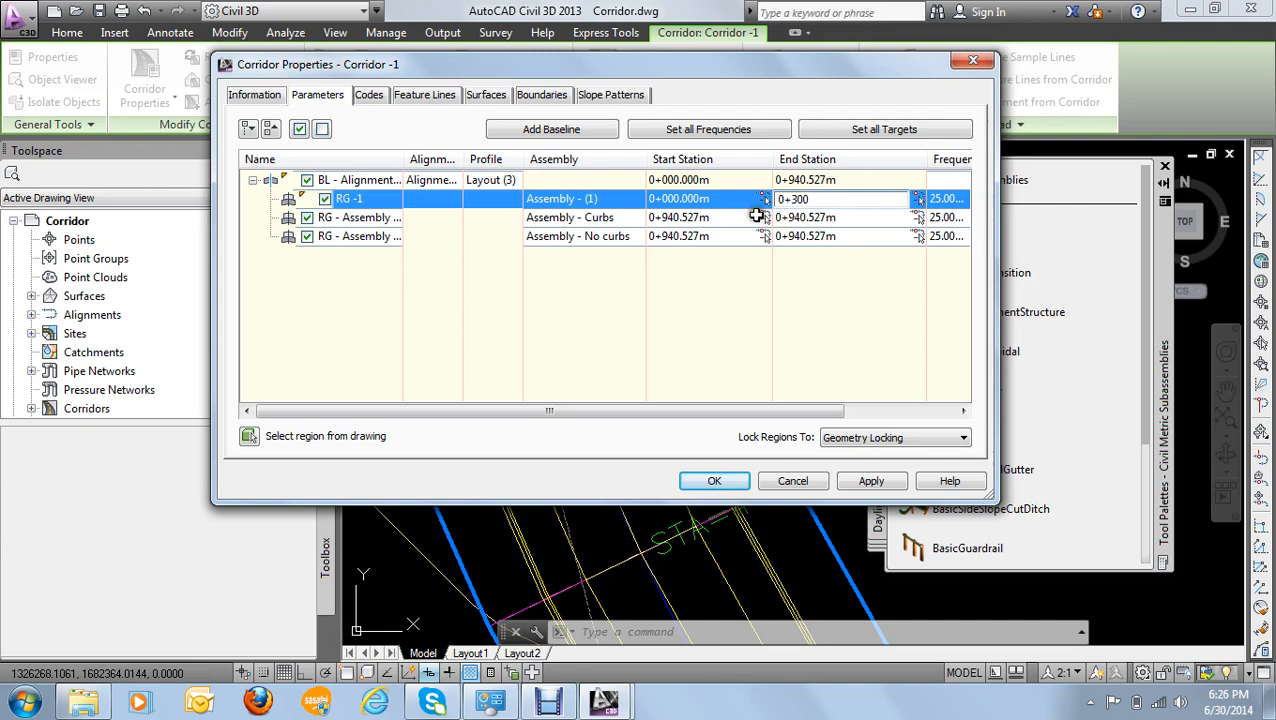
{"action": "left_click", "coordinate": [725, 220]}
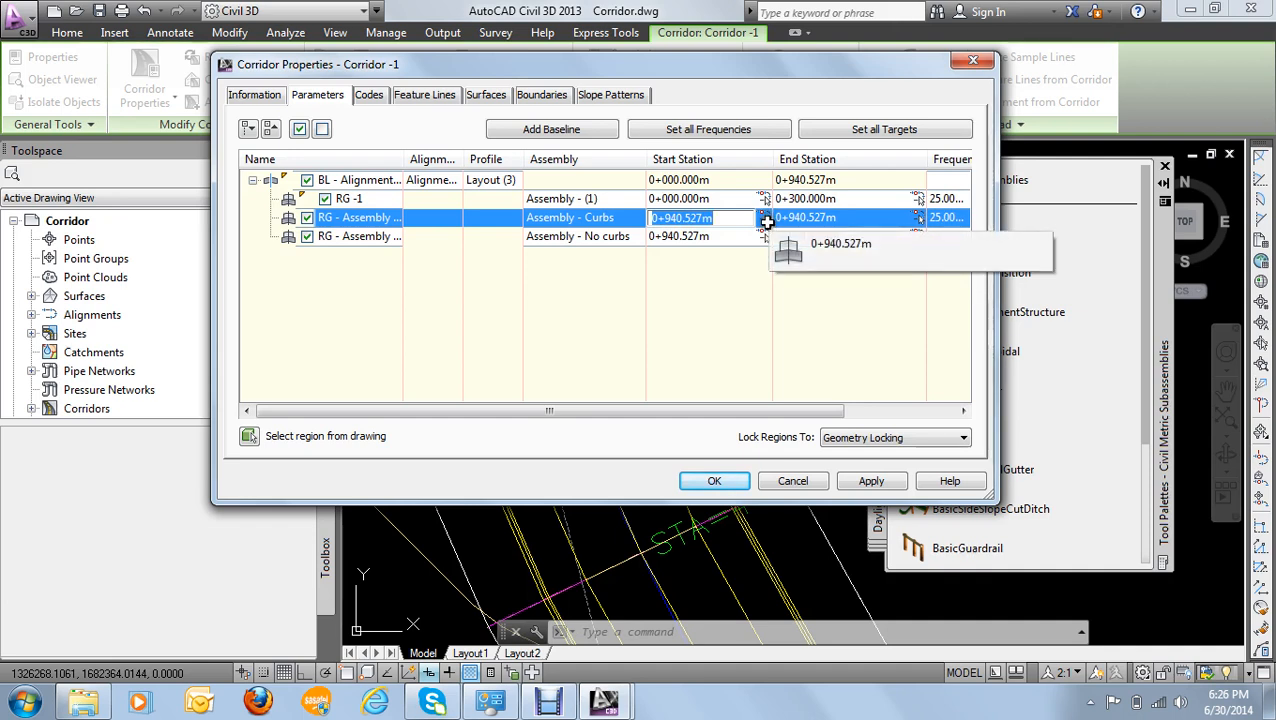
{"action": "left_click", "coordinate": [747, 295]}
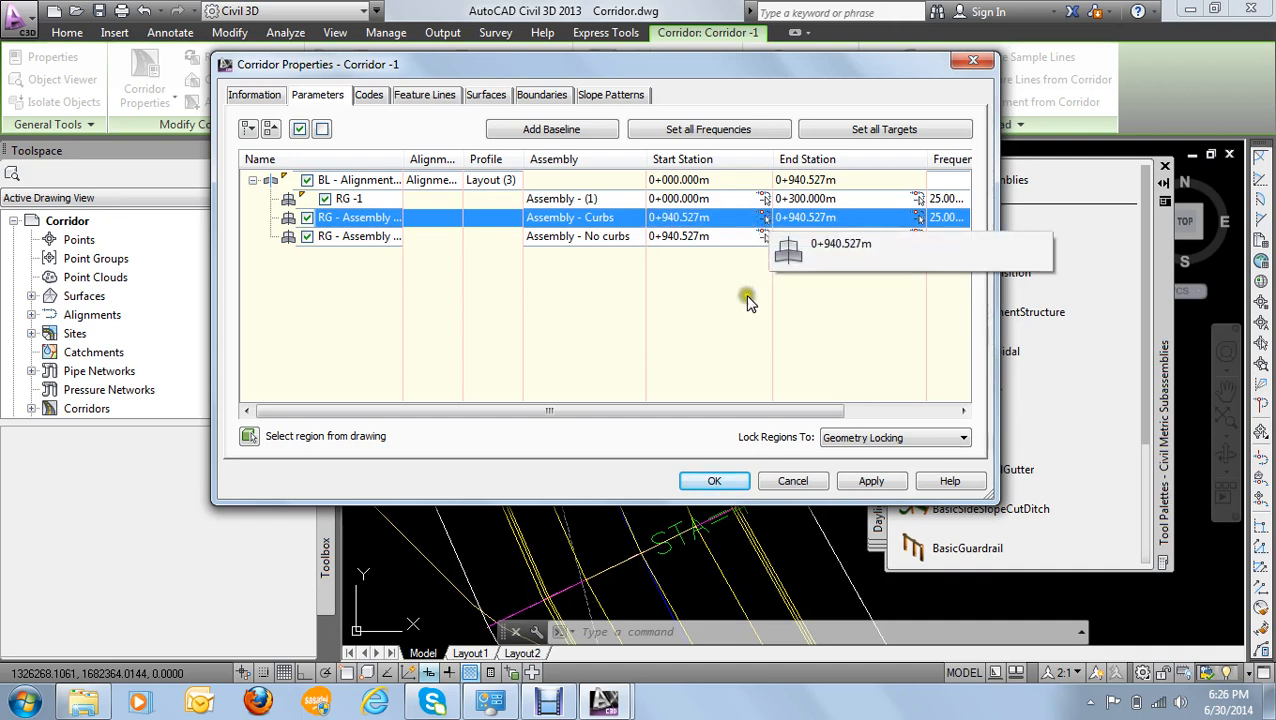
{"action": "left_click", "coordinate": [763, 218]}
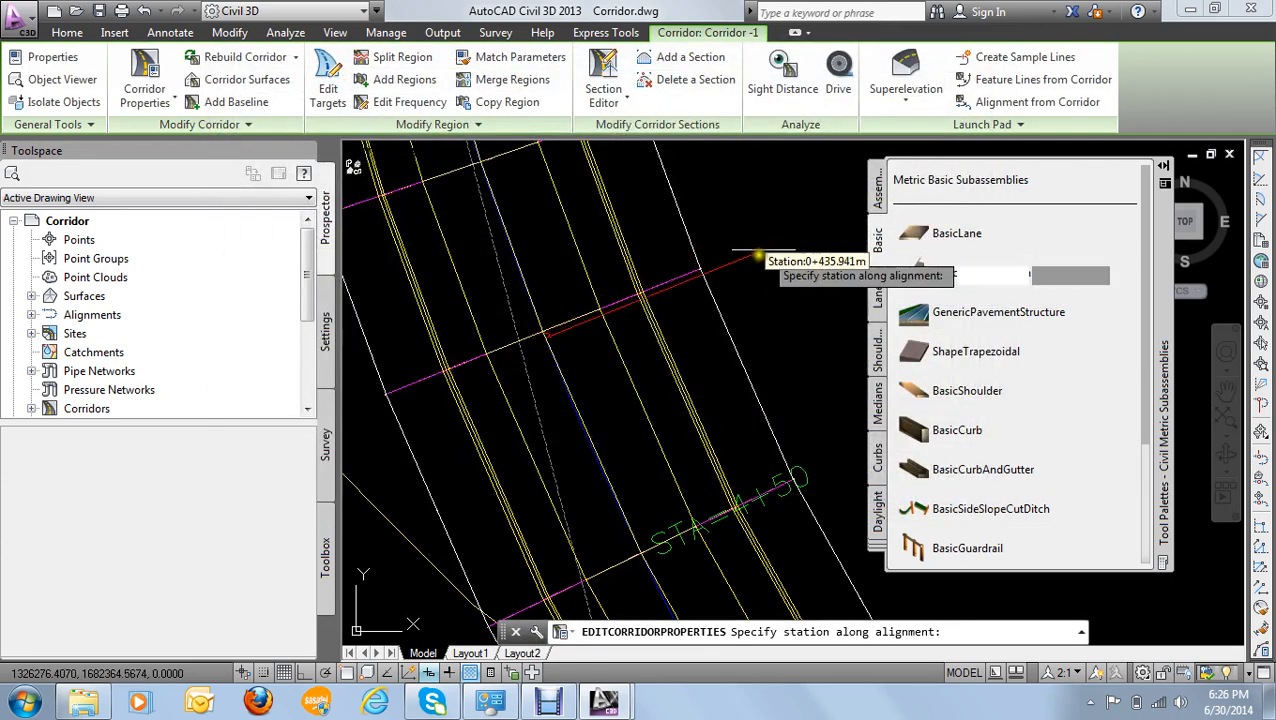
{"action": "scroll", "coordinate": [755, 260], "scroll_direction": "down", "scroll_amount": 3}
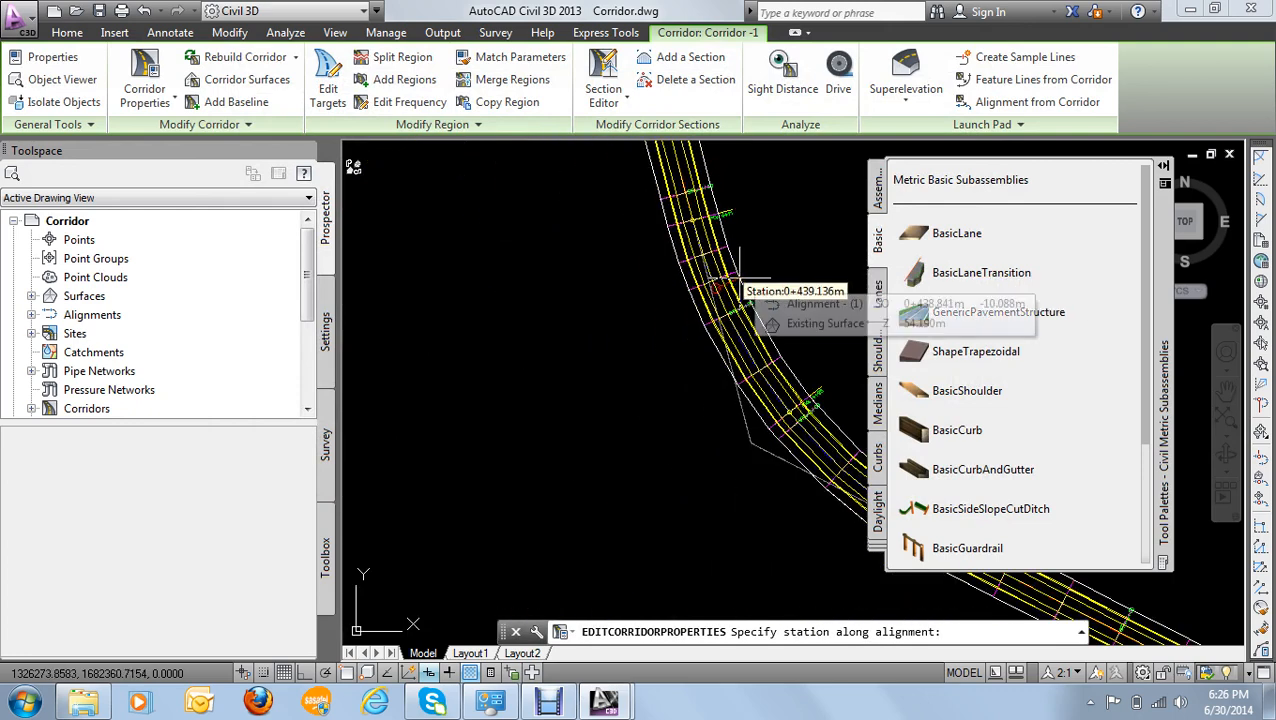
{"action": "scroll", "coordinate": [718, 287], "scroll_direction": "down", "scroll_amount": 2}
{"action": "scroll", "coordinate": [600, 322], "scroll_direction": "up", "scroll_amount": 3}
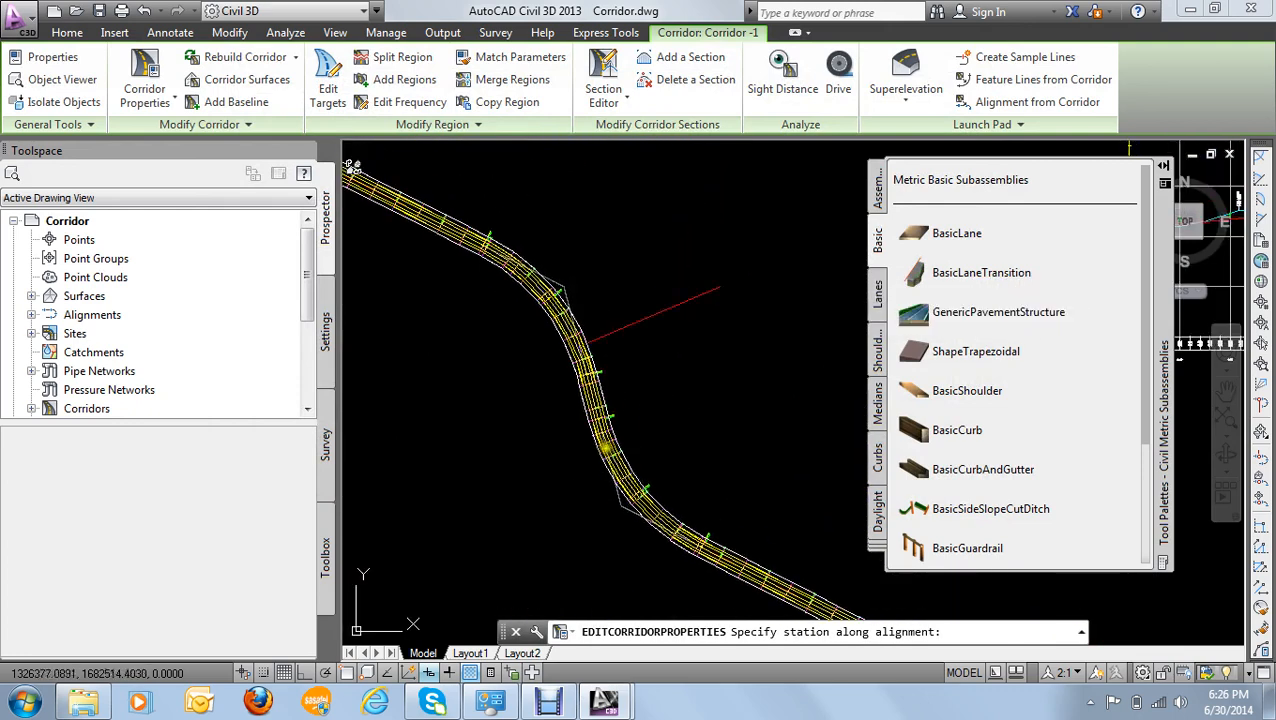
{"action": "scroll", "coordinate": [572, 322], "scroll_direction": "up", "scroll_amount": 2}
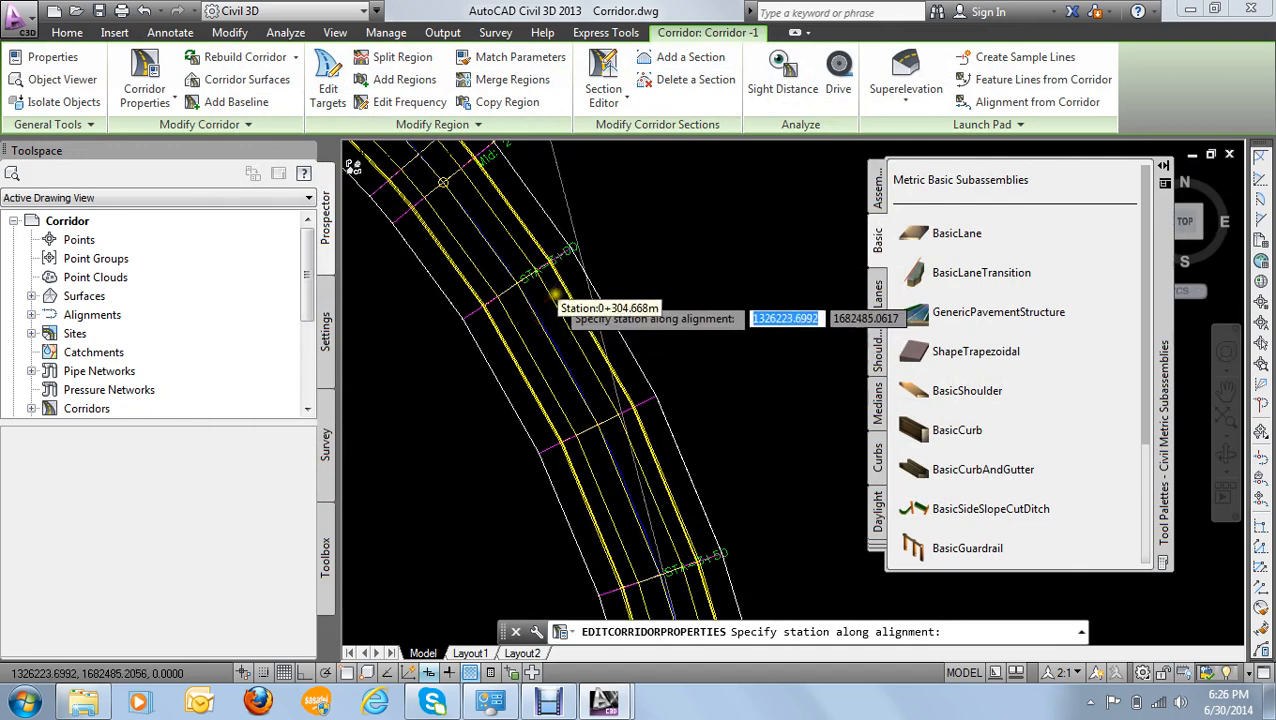
{"action": "scroll", "coordinate": [560, 300], "scroll_direction": "up", "scroll_amount": 1}
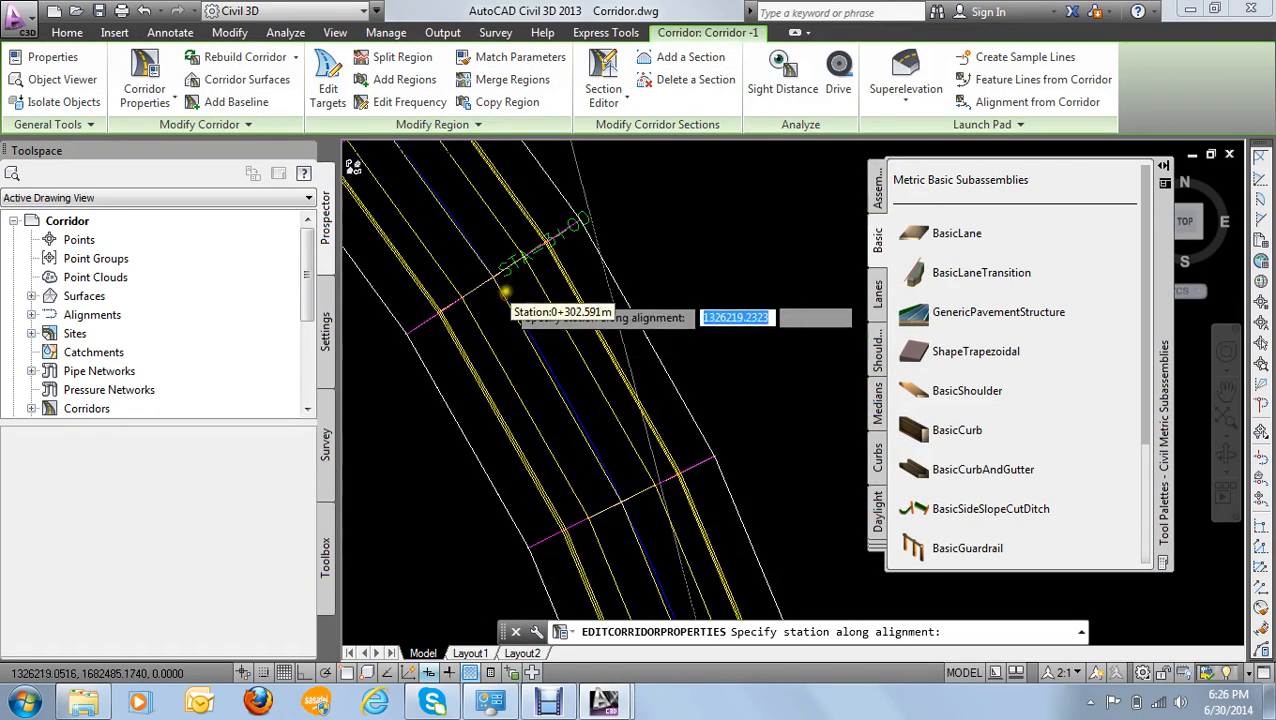
{"action": "scroll", "coordinate": [472, 268], "scroll_direction": "up", "scroll_amount": 1}
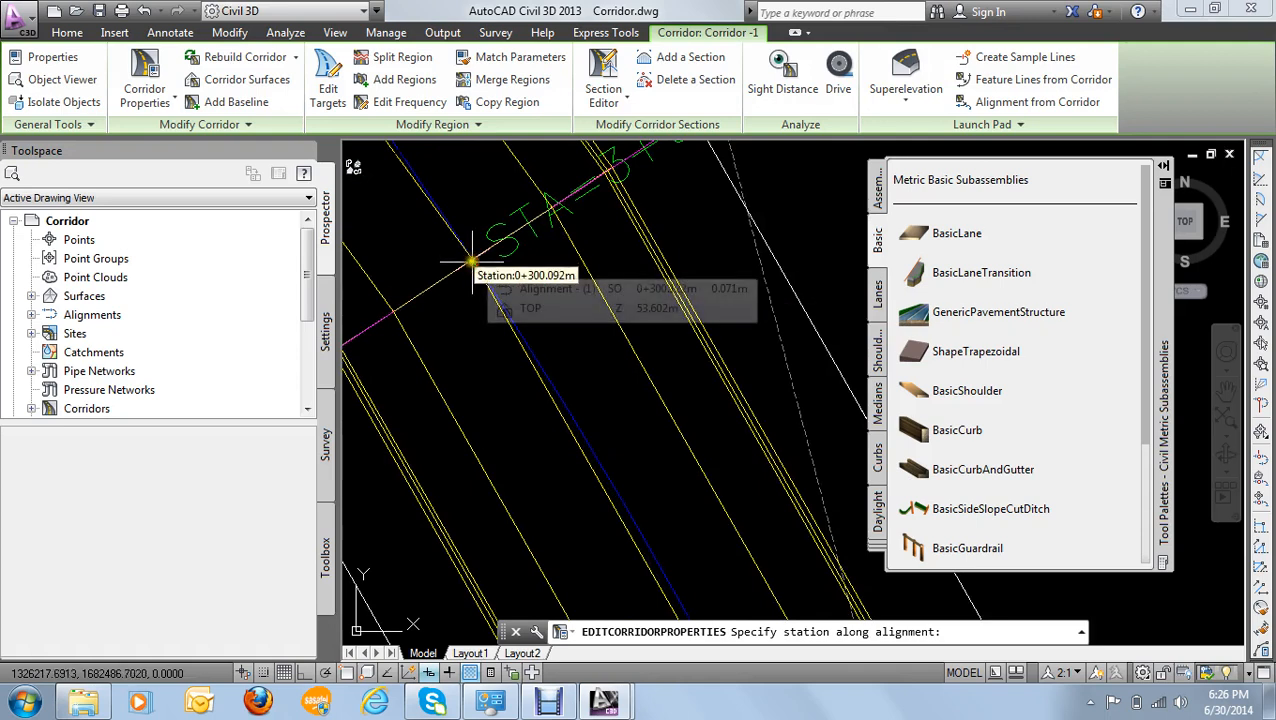
{"action": "scroll", "coordinate": [473, 262], "scroll_direction": "up", "scroll_amount": 1}
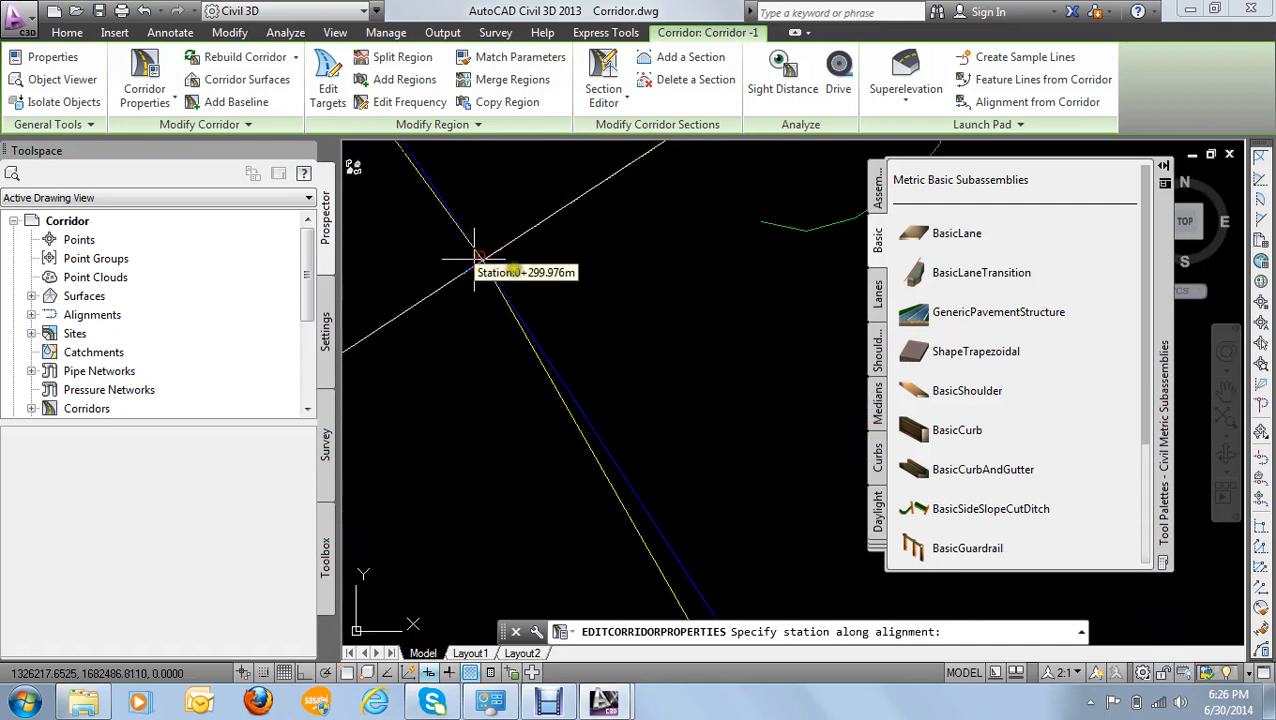
{"action": "scroll", "coordinate": [520, 276], "scroll_direction": "up", "scroll_amount": 4}
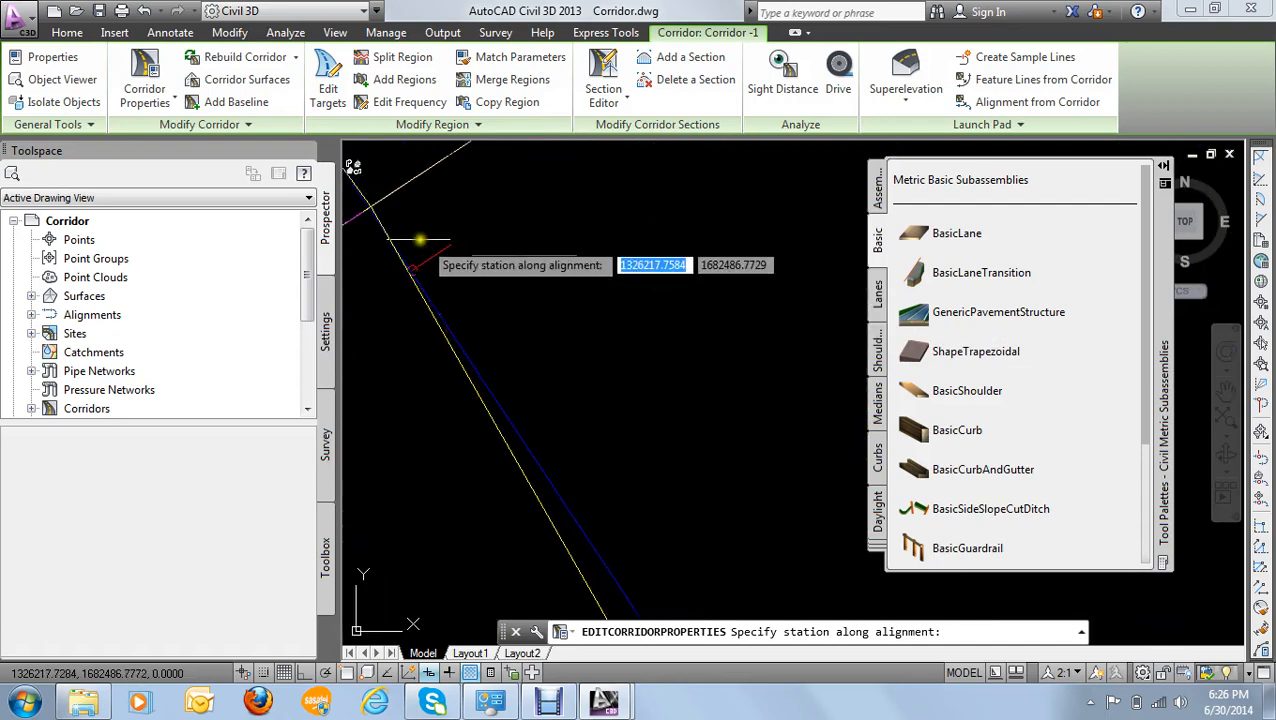
{"action": "middle_click_drag", "start_coordinate": [388, 217], "coordinate": [565, 257]}
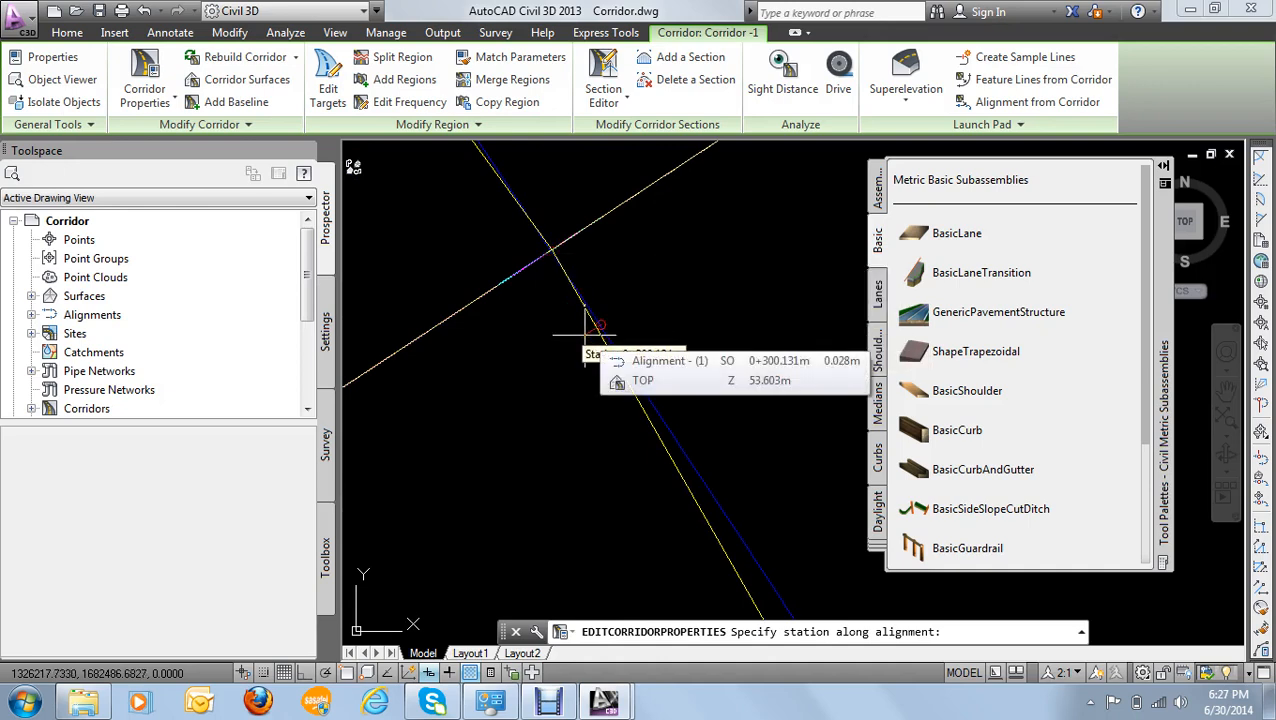
{"action": "key", "text": "Escape"}
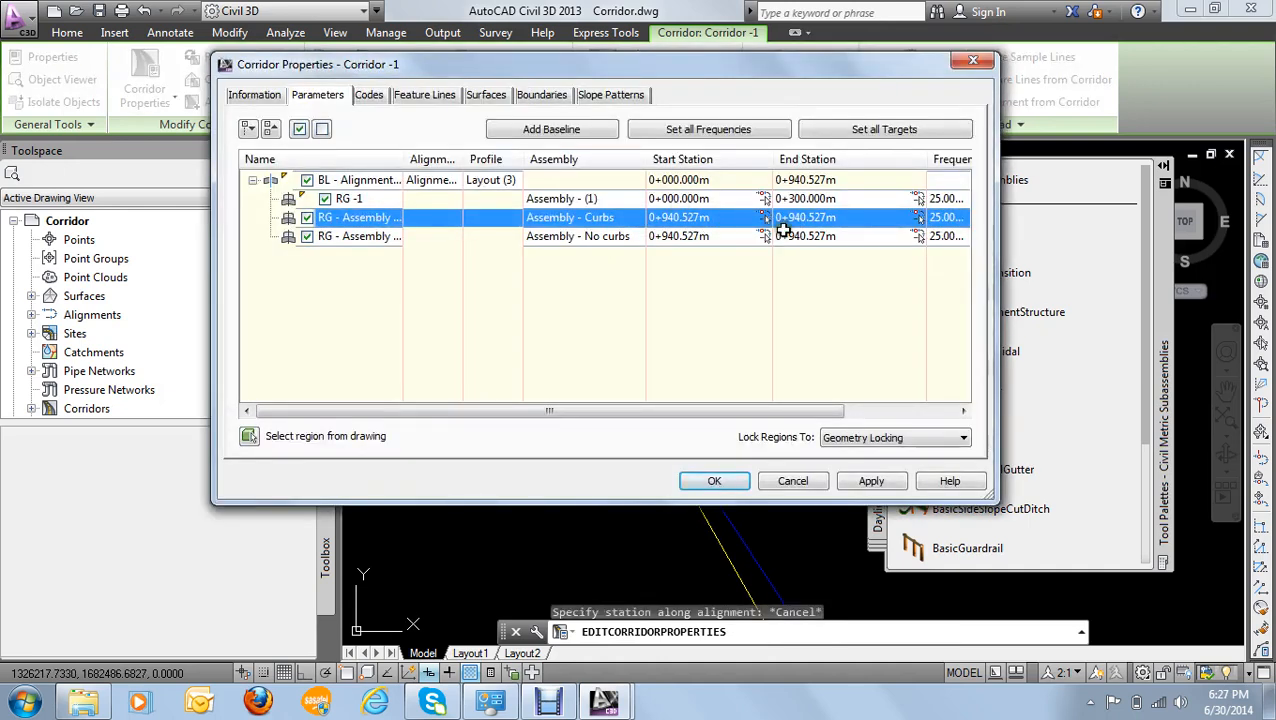
- Copy region RG -1's end station of 0+300.000m into the start station of the Assembly - Curbs region
{"action": "double_click", "coordinate": [831, 199]}
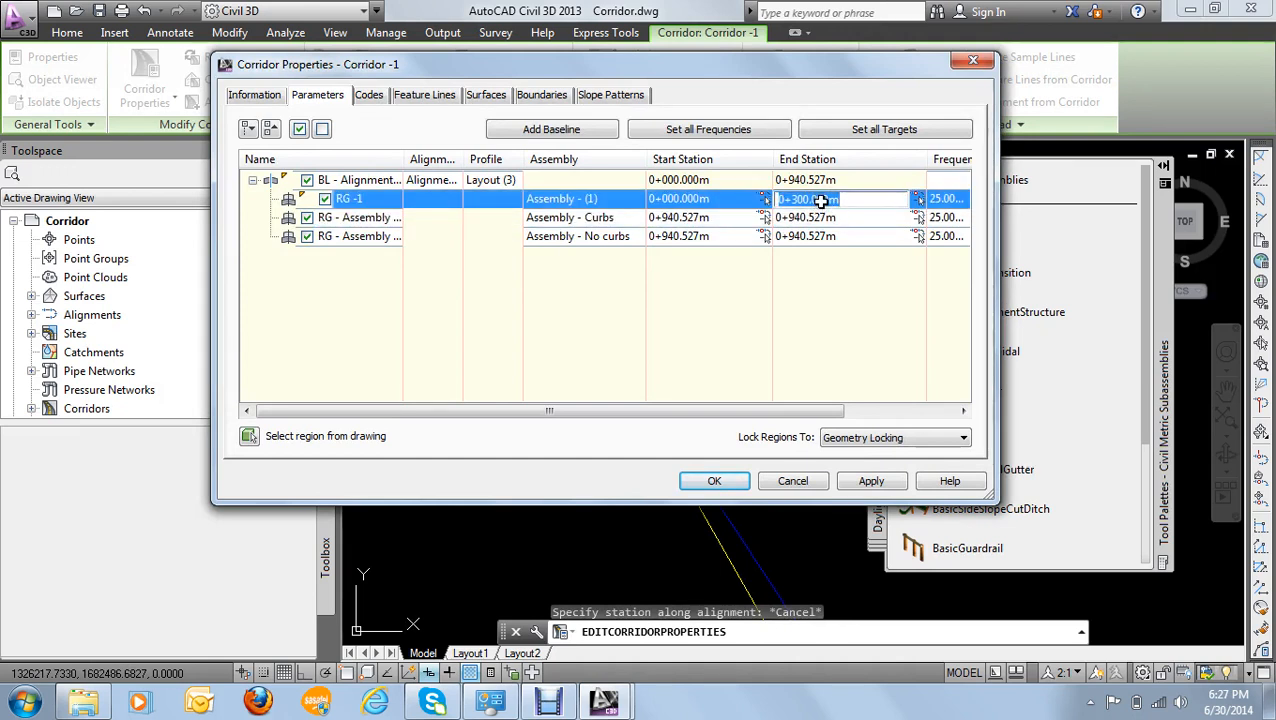
{"action": "right_click", "coordinate": [820, 201]}
{"action": "left_click", "coordinate": [880, 263]}
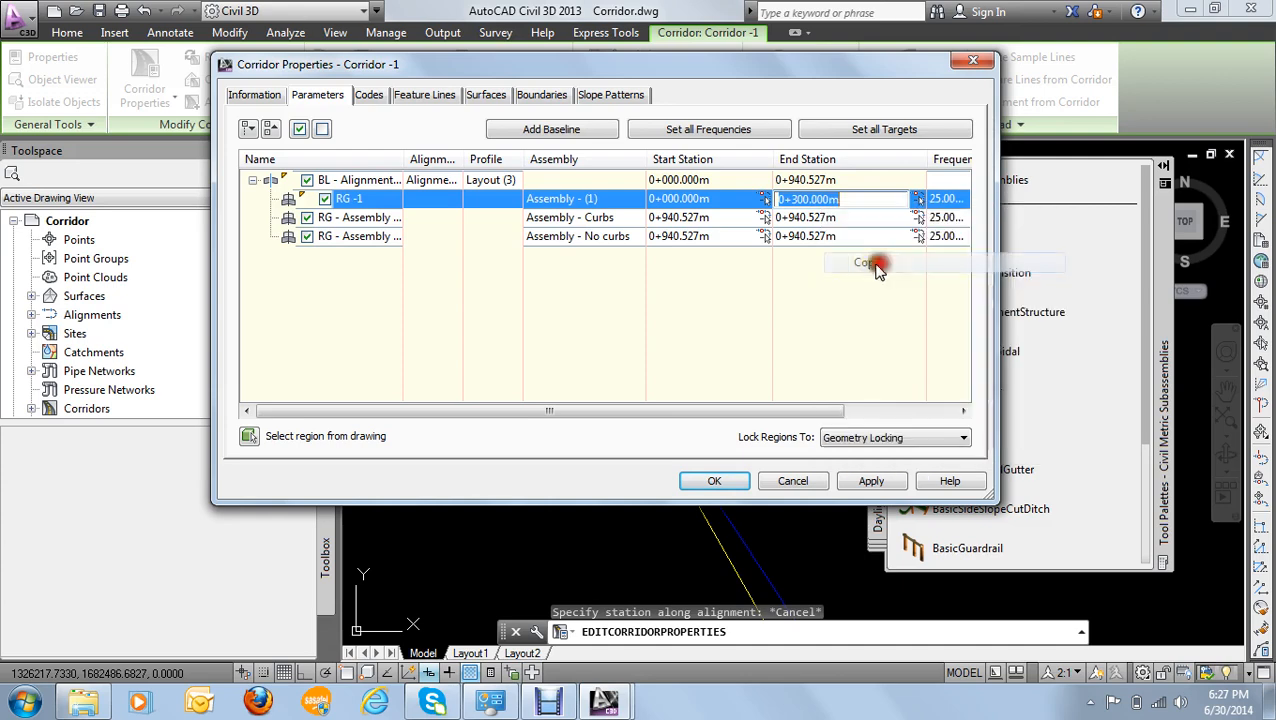
{"action": "left_click", "coordinate": [713, 219]}
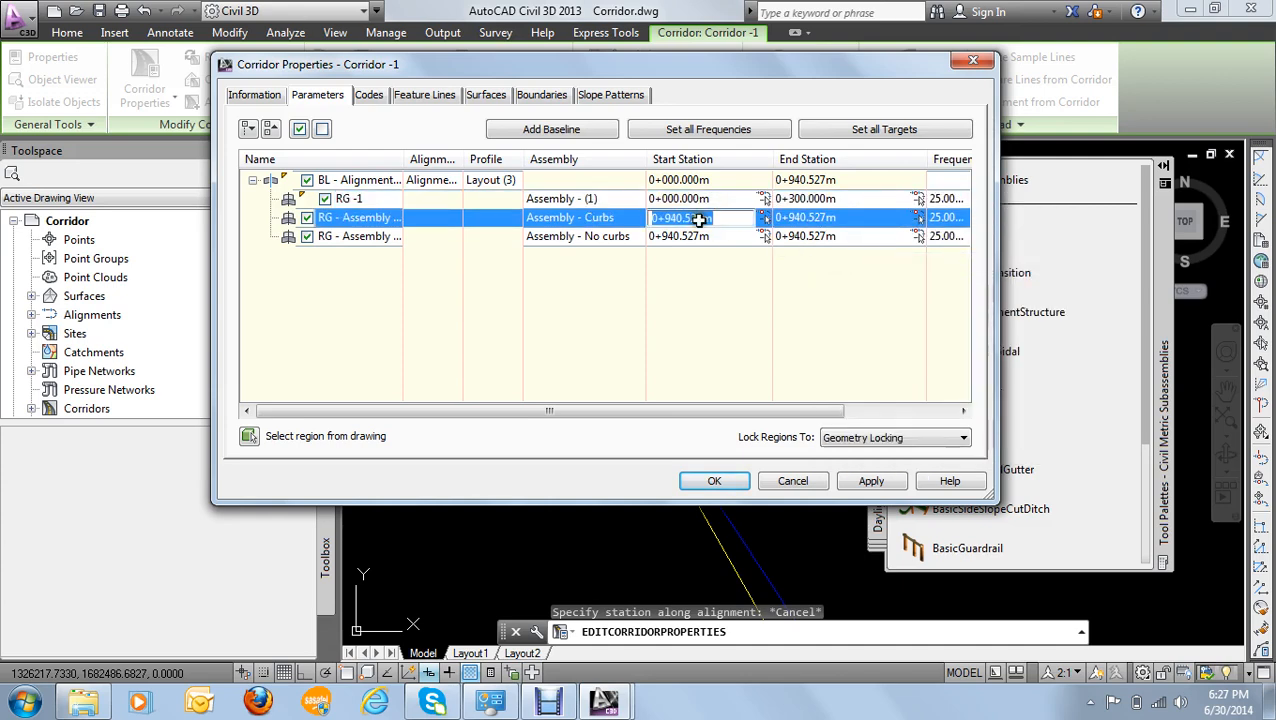
{"action": "right_click", "coordinate": [698, 219]}
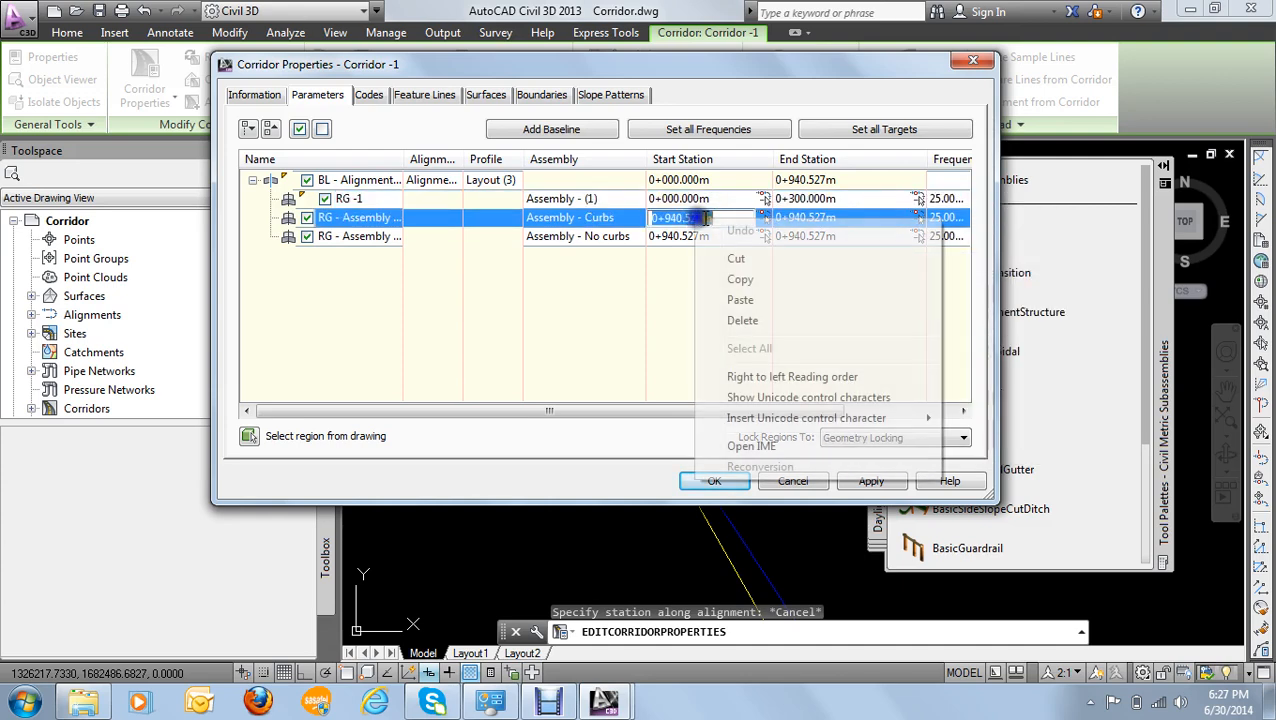
{"action": "left_click", "coordinate": [740, 300]}
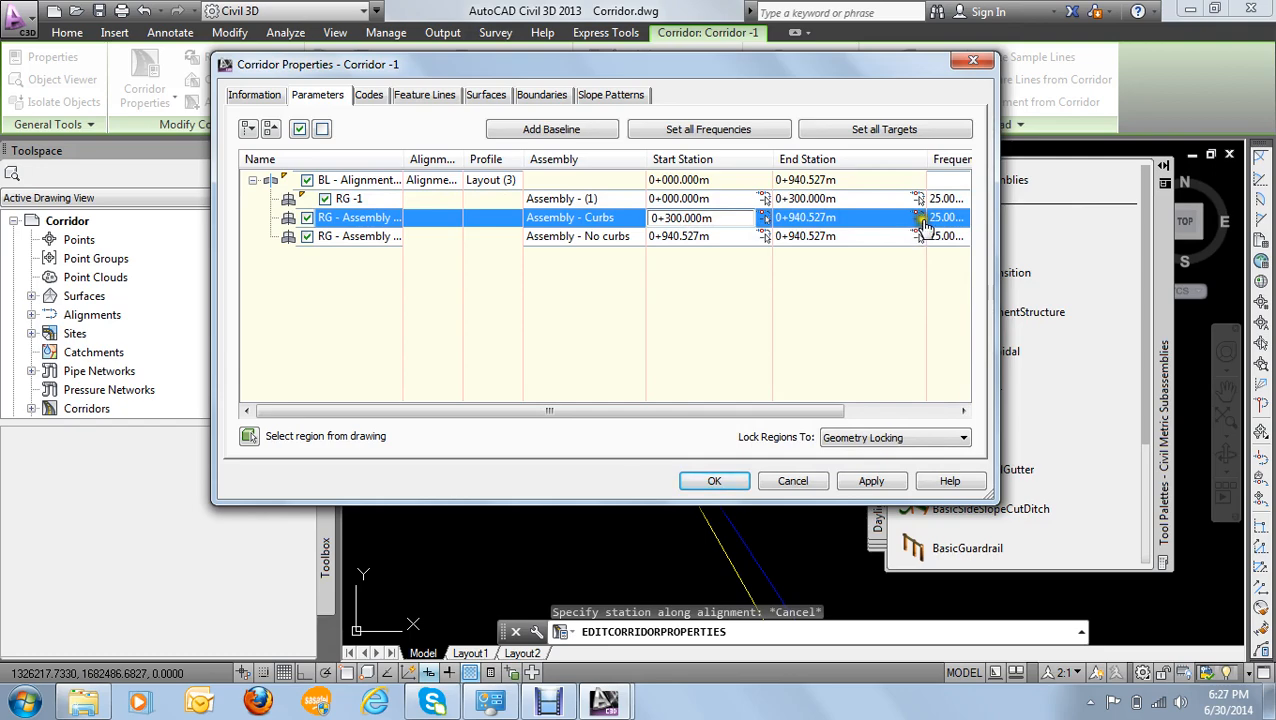
- Pick the Assembly - Curbs region's end station on the alignment in the drawing at the STA=6+00 line, at 0+600.074m
{"action": "left_click", "coordinate": [919, 220]}
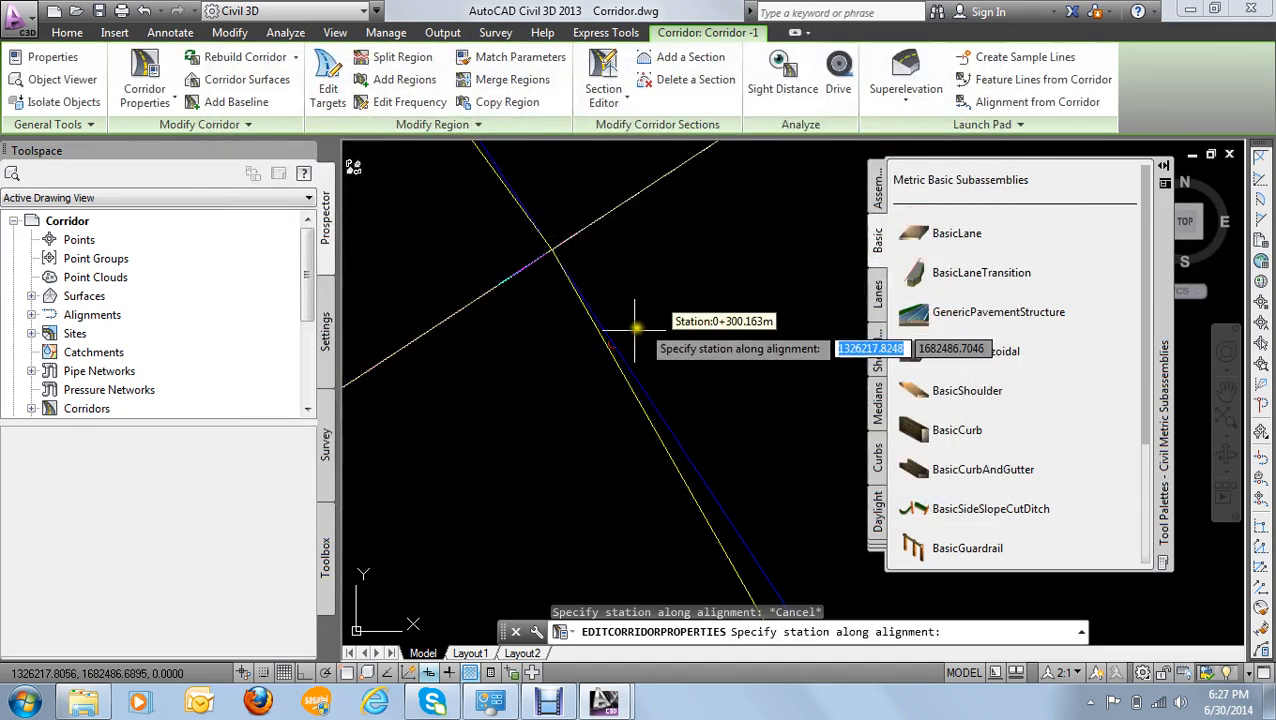
{"action": "scroll", "coordinate": [590, 355], "scroll_direction": "up", "scroll_amount": 4}
{"action": "scroll", "coordinate": [690, 458], "scroll_direction": "down", "scroll_amount": 2}
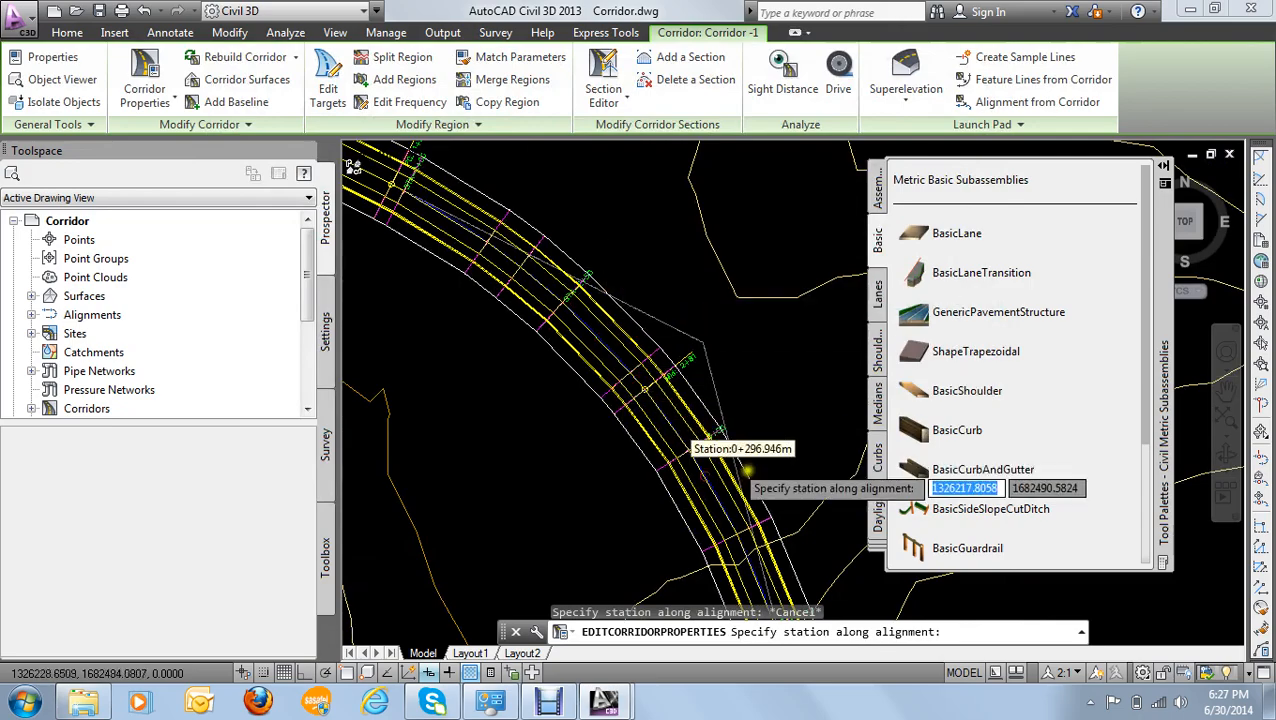
{"action": "scroll", "coordinate": [640, 400], "scroll_direction": "down", "scroll_amount": 4}
{"action": "scroll", "coordinate": [612, 327], "scroll_direction": "up", "scroll_amount": 8}
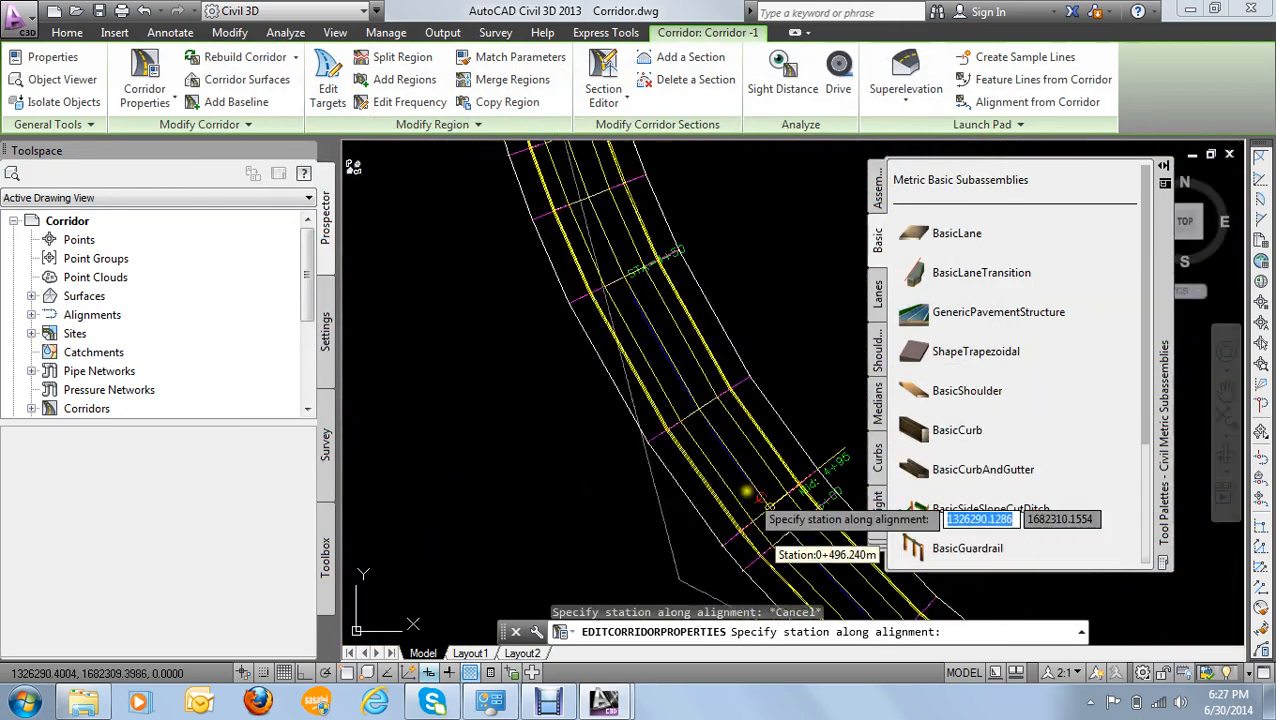
{"action": "scroll", "coordinate": [632, 292], "scroll_direction": "down", "scroll_amount": 3}
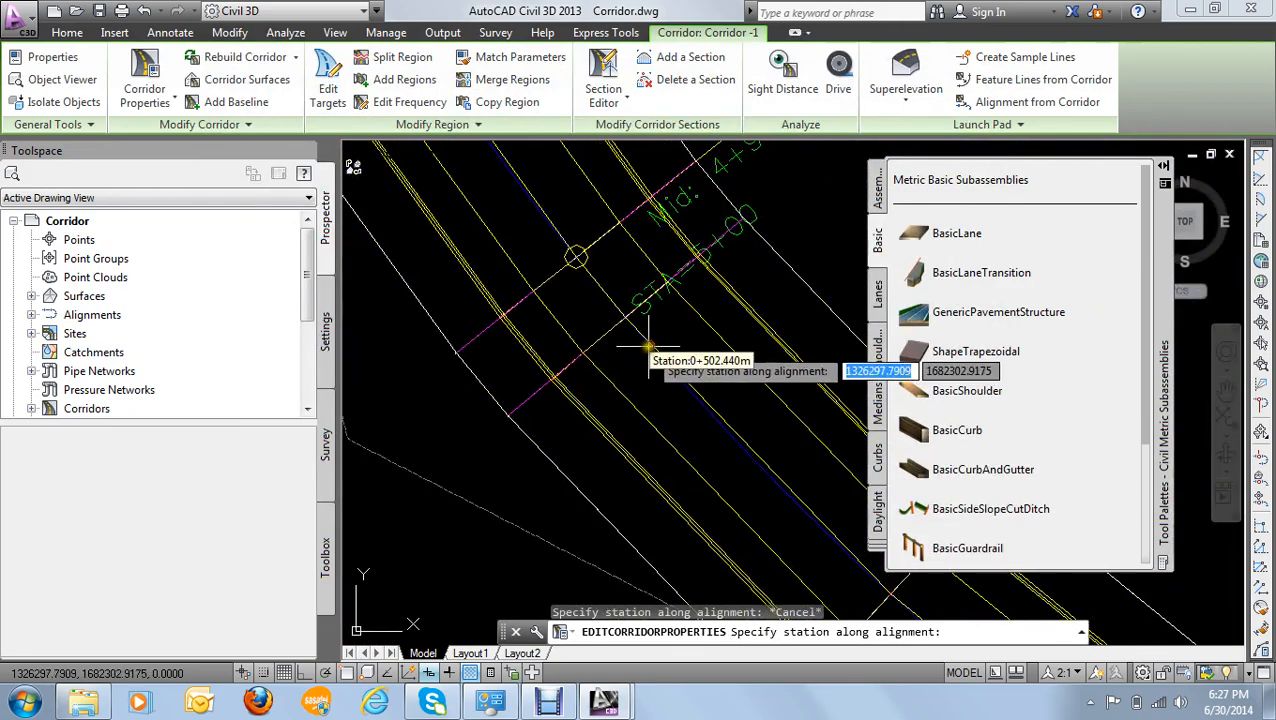
{"action": "scroll", "coordinate": [655, 358], "scroll_direction": "down", "scroll_amount": 3}
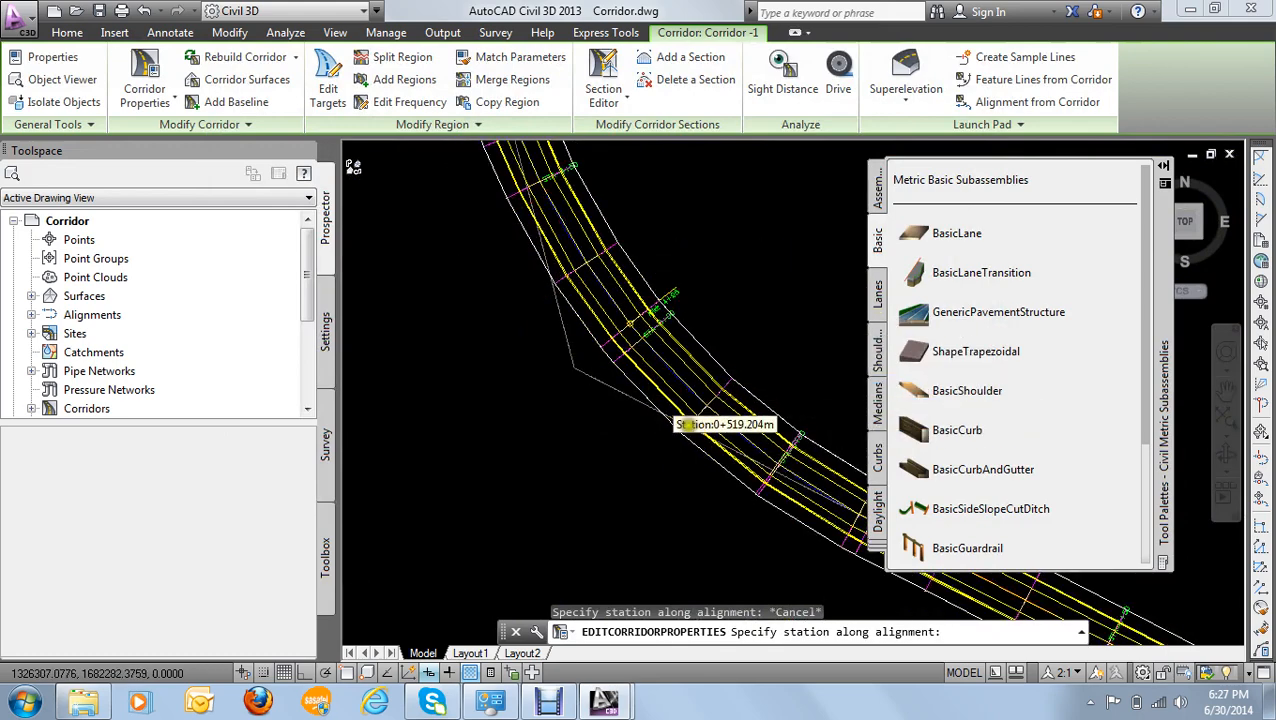
{"action": "scroll", "coordinate": [690, 430], "scroll_direction": "down", "scroll_amount": 4}
{"action": "middle_click_drag", "start_coordinate": [692, 434], "coordinate": [476, 250]}
{"action": "scroll", "coordinate": [592, 325], "scroll_direction": "up", "scroll_amount": 7}
{"action": "middle_click_drag", "start_coordinate": [654, 230], "coordinate": [657, 416]}
{"action": "scroll", "coordinate": [468, 338], "scroll_direction": "up", "scroll_amount": 4}
{"action": "scroll", "coordinate": [443, 308], "scroll_direction": "down", "scroll_amount": 2}
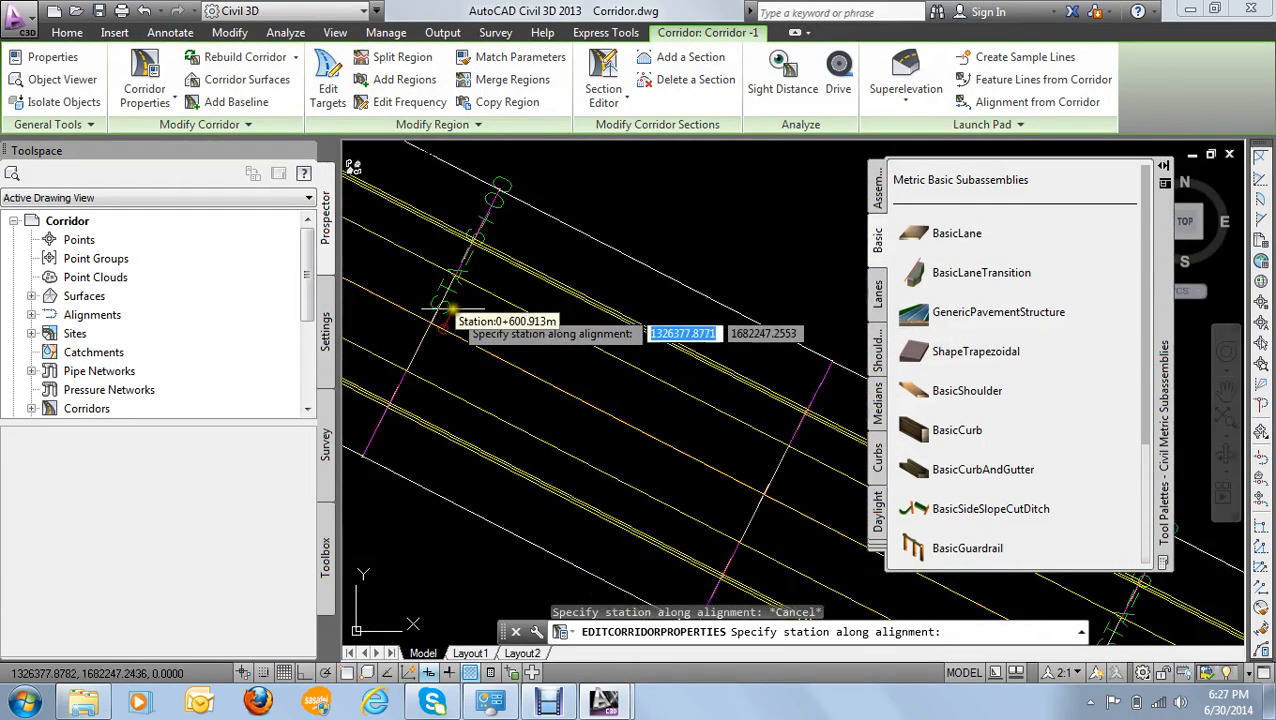
{"action": "middle_click_drag", "start_coordinate": [443, 308], "coordinate": [561, 342]}
{"action": "scroll", "coordinate": [539, 351], "scroll_direction": "up", "scroll_amount": 2}
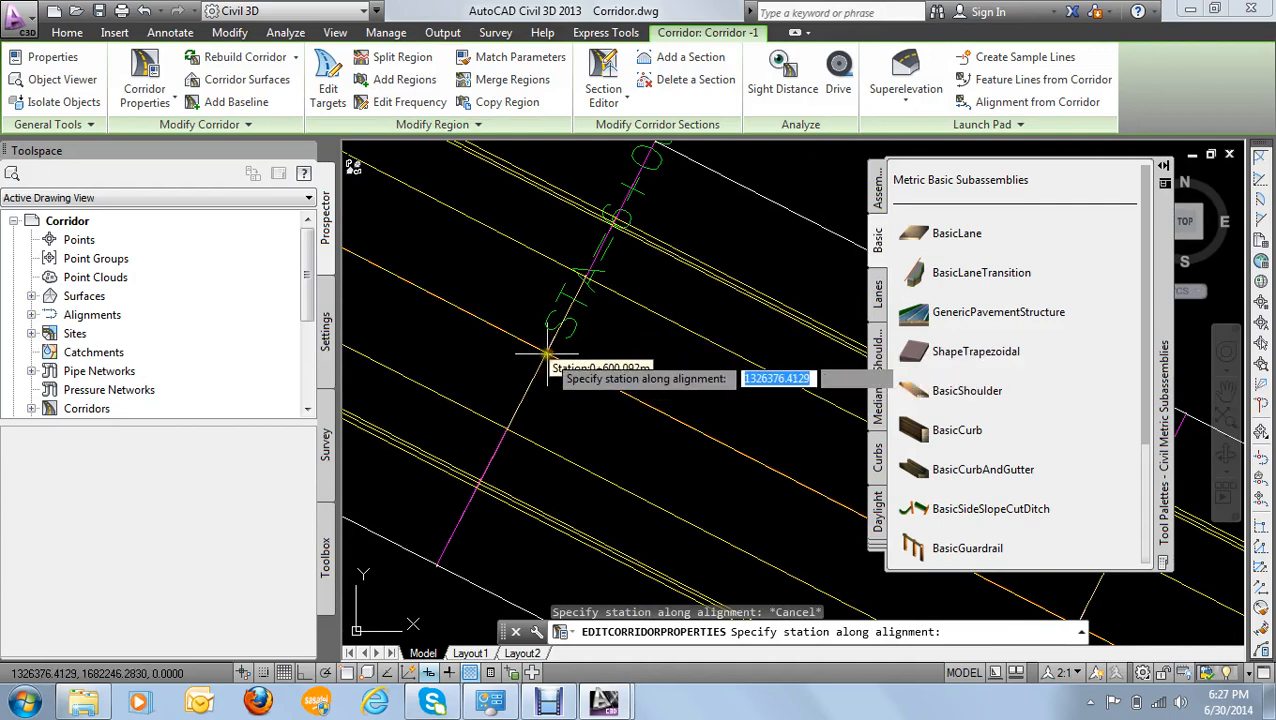
{"action": "left_click", "coordinate": [549, 353]}
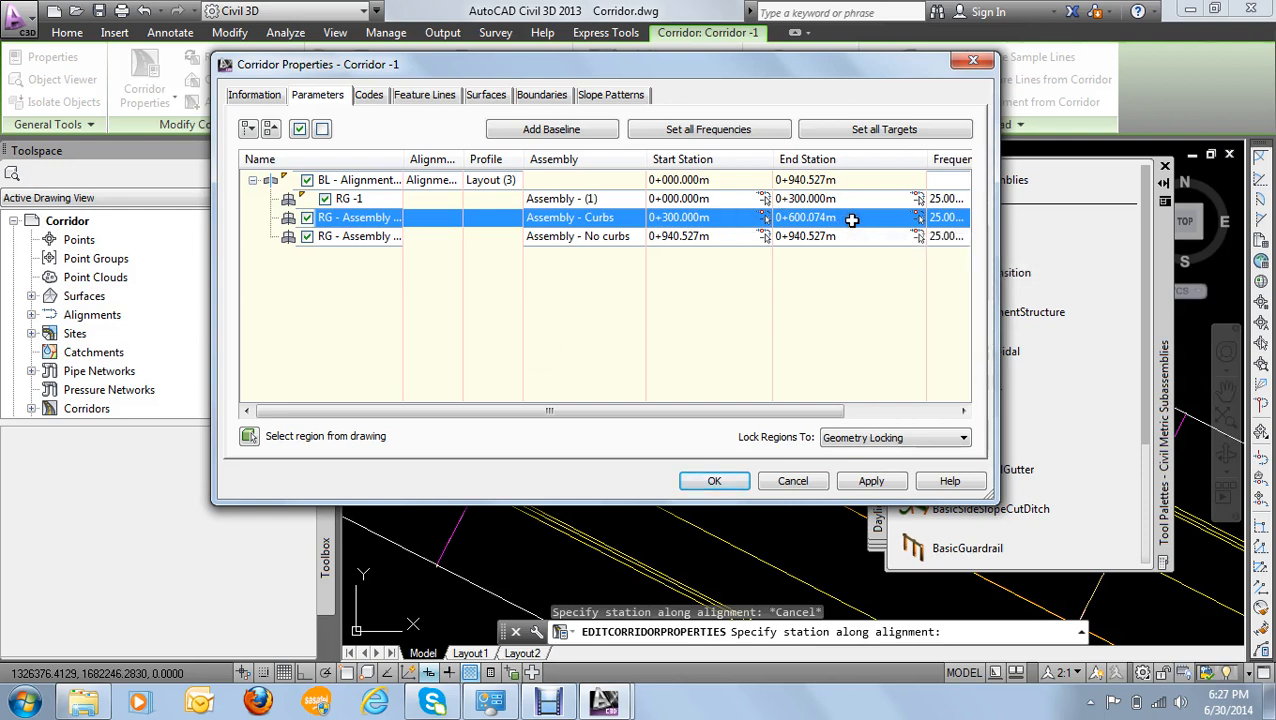
- Copy the Assembly - Curbs region's end station of 0+600.074m into the start station of the Assembly - No curbs region
{"action": "left_click", "coordinate": [851, 218]}
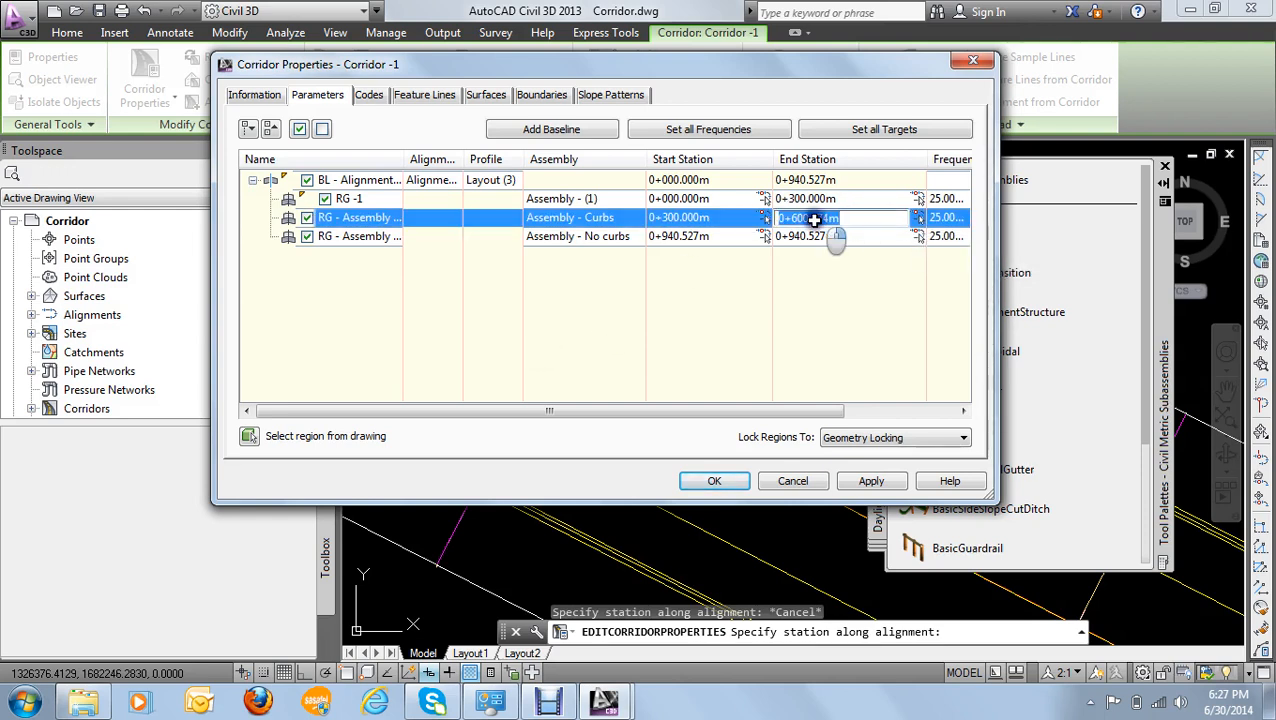
{"action": "right_click", "coordinate": [840, 222]}
{"action": "left_click", "coordinate": [868, 281]}
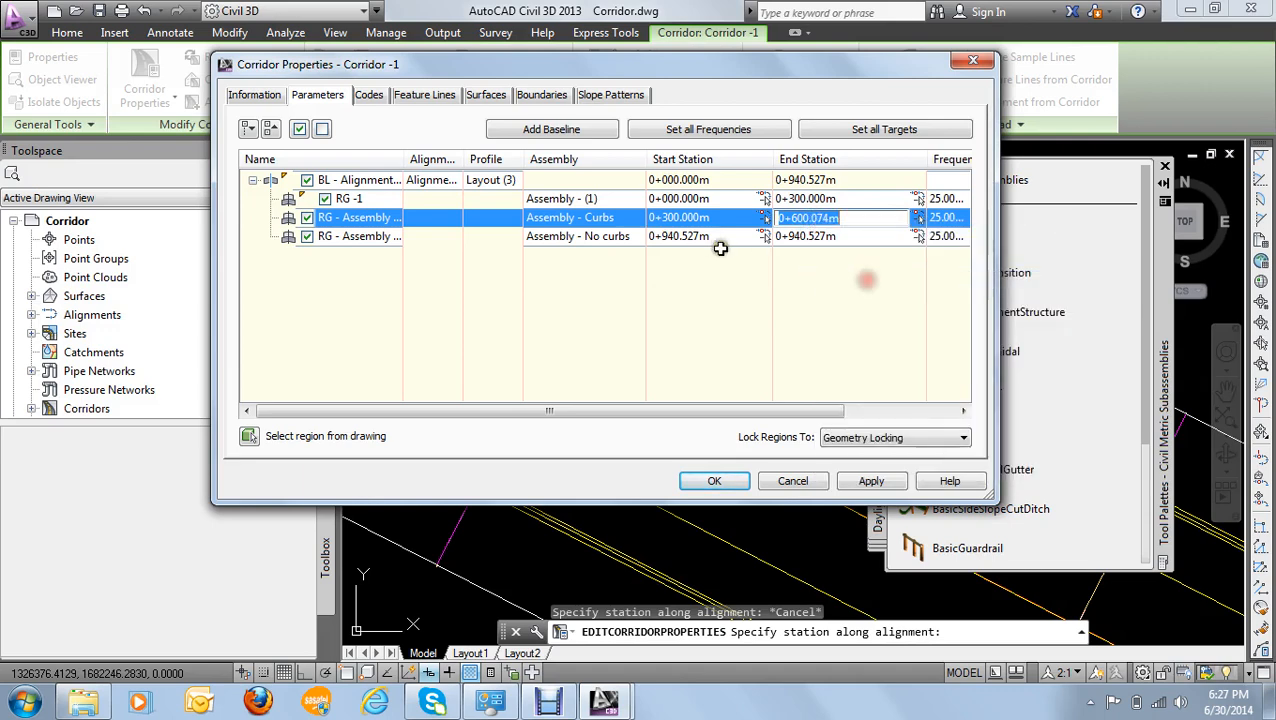
{"action": "left_click", "coordinate": [718, 240]}
{"action": "right_click", "coordinate": [693, 236]}
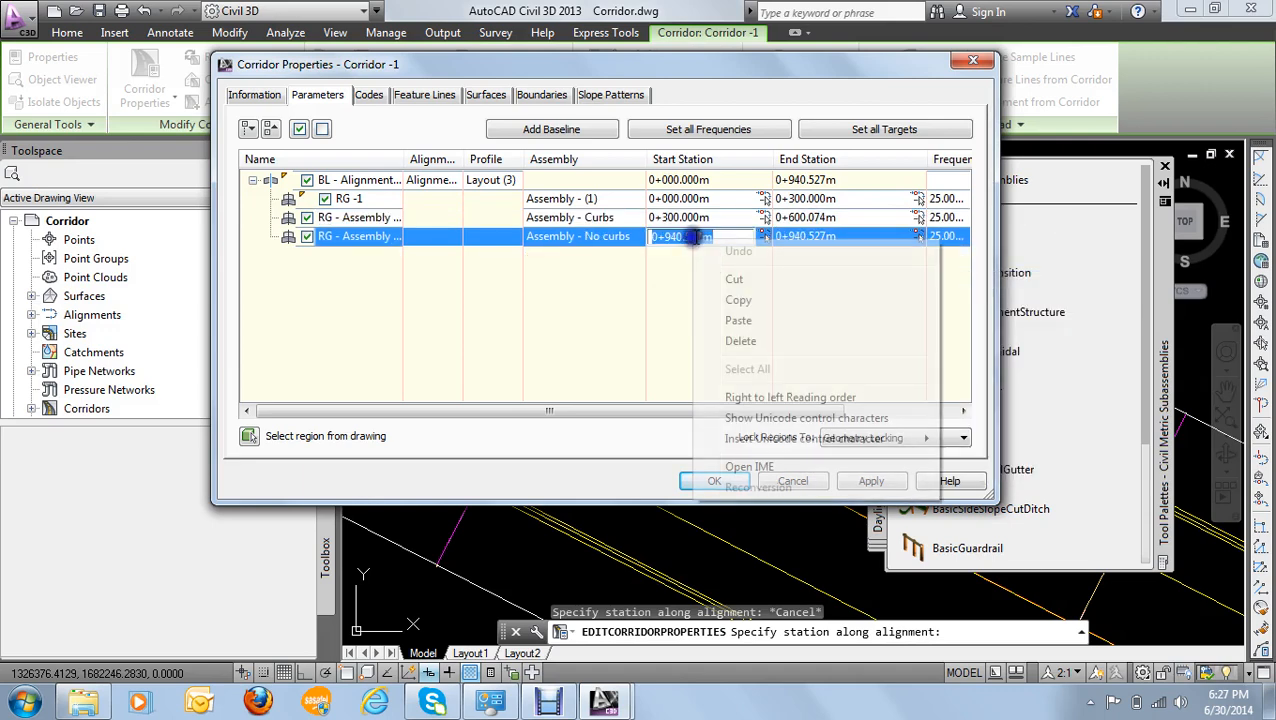
{"action": "left_click", "coordinate": [738, 320]}
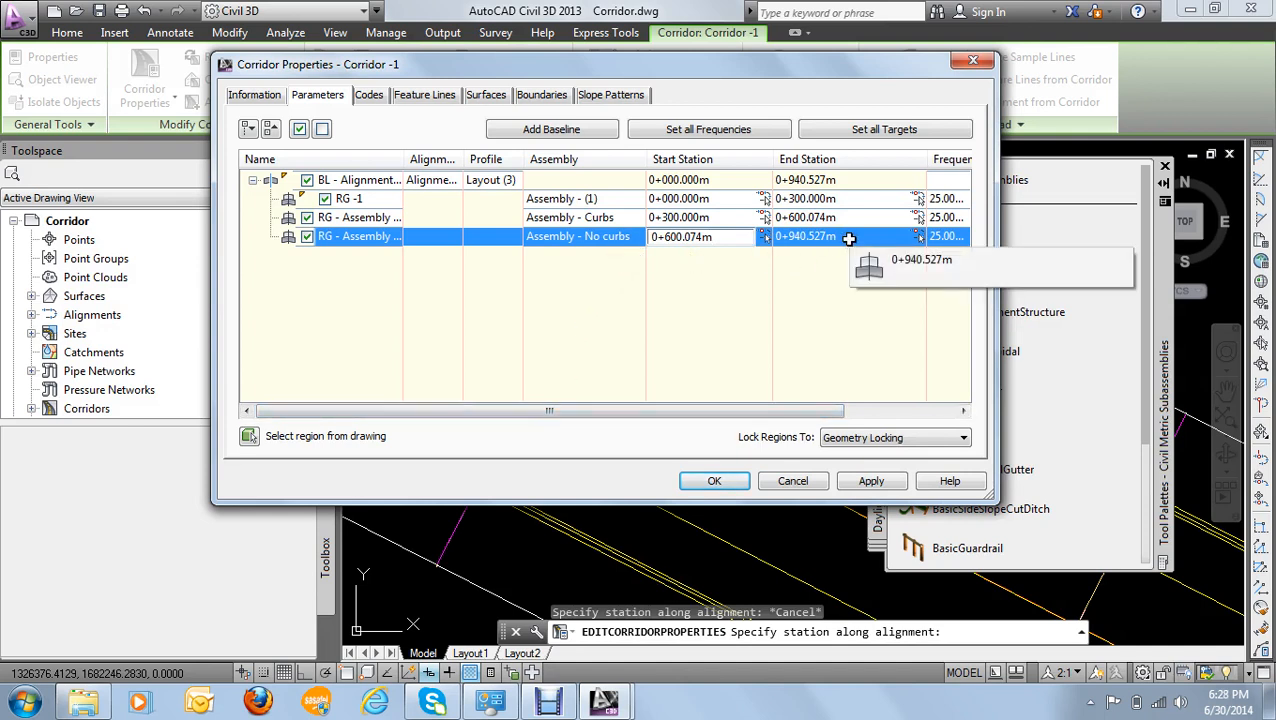
- Apply the region changes, rebuild the corridor, and close its properties
{"action": "left_click", "coordinate": [870, 482]}
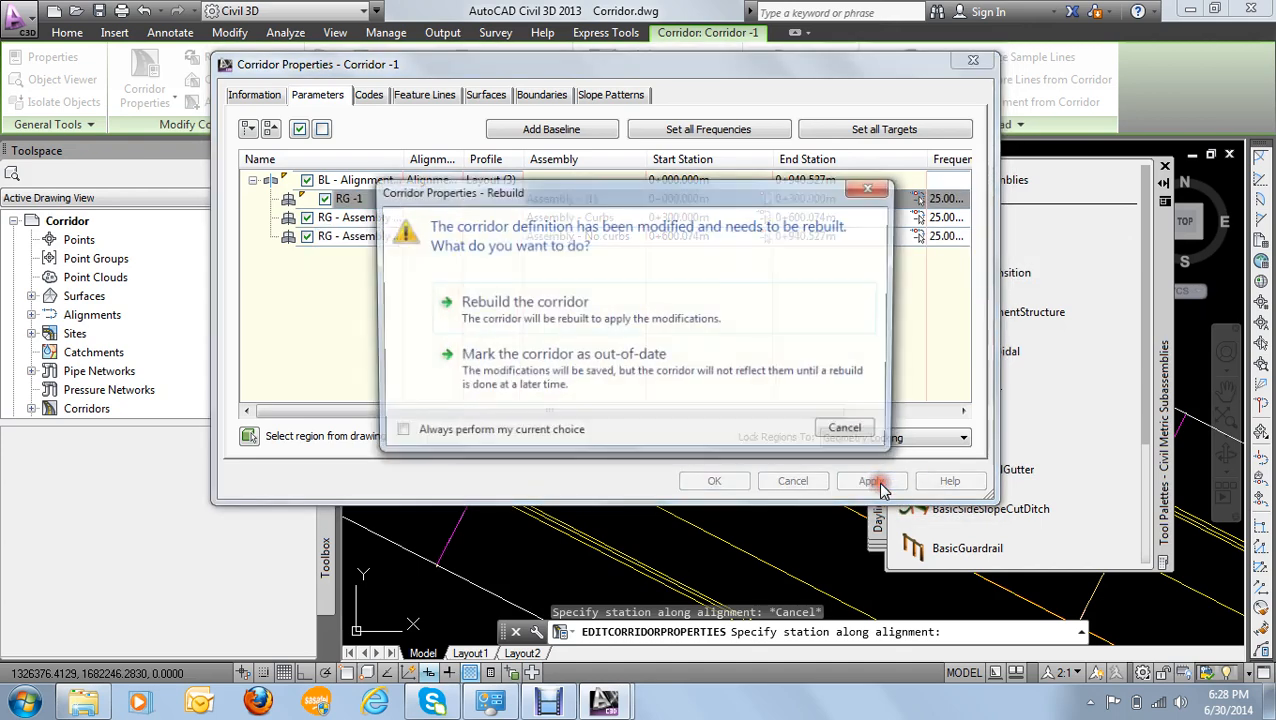
{"action": "left_click", "coordinate": [500, 306]}
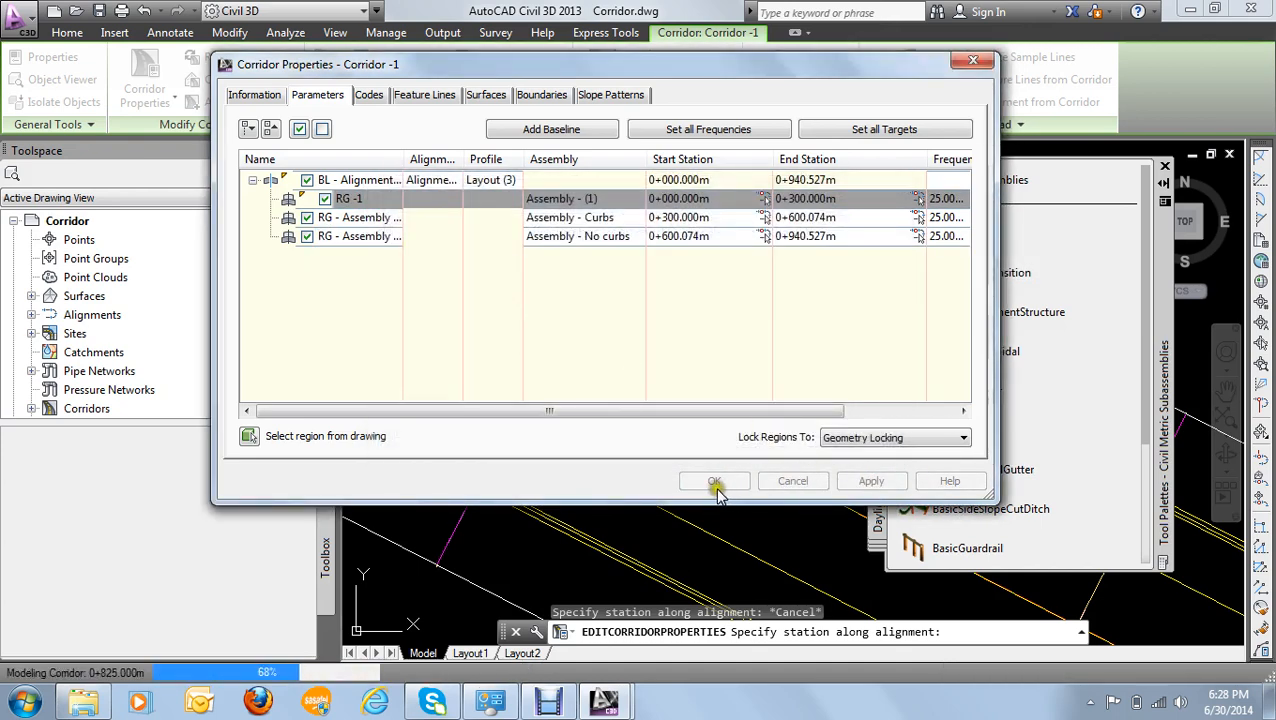
{"action": "left_click", "coordinate": [707, 484]}
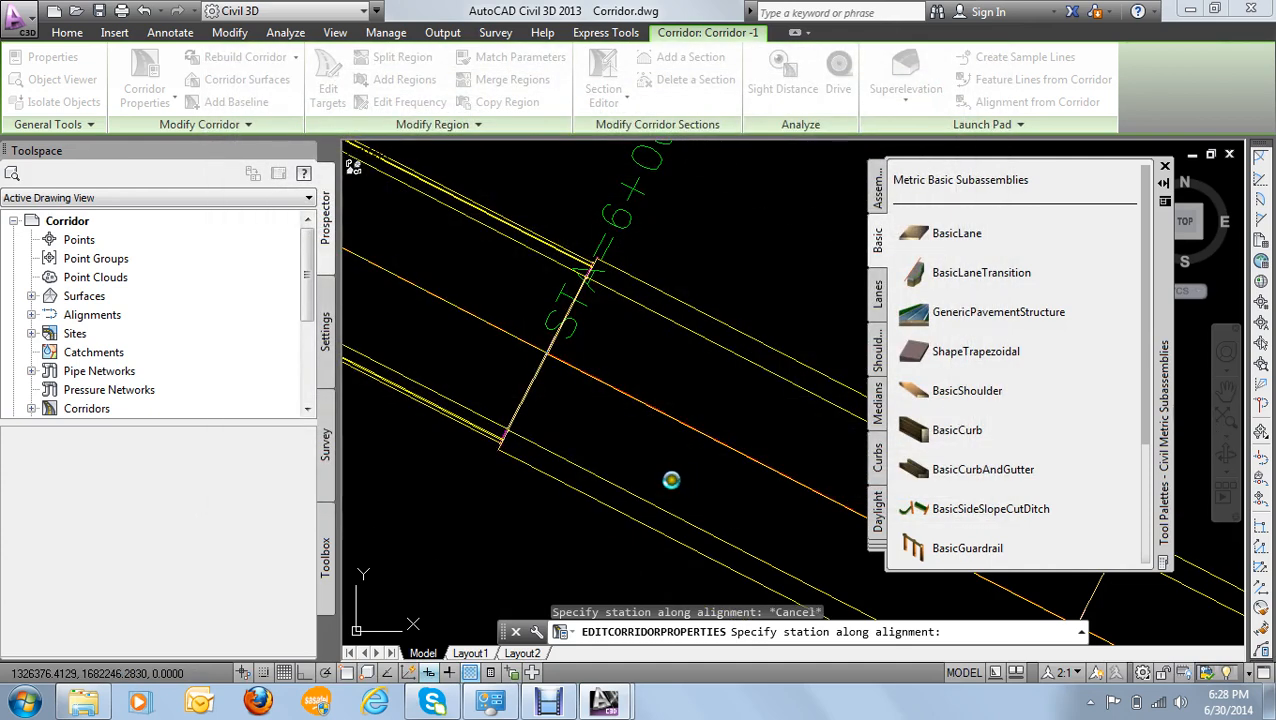
{"action": "key", "text": "Escape"}
- Select the rebuilt corridor and examine its course and the transitions between the three regions
{"action": "scroll", "coordinate": [599, 400], "scroll_direction": "down", "scroll_amount": 6}
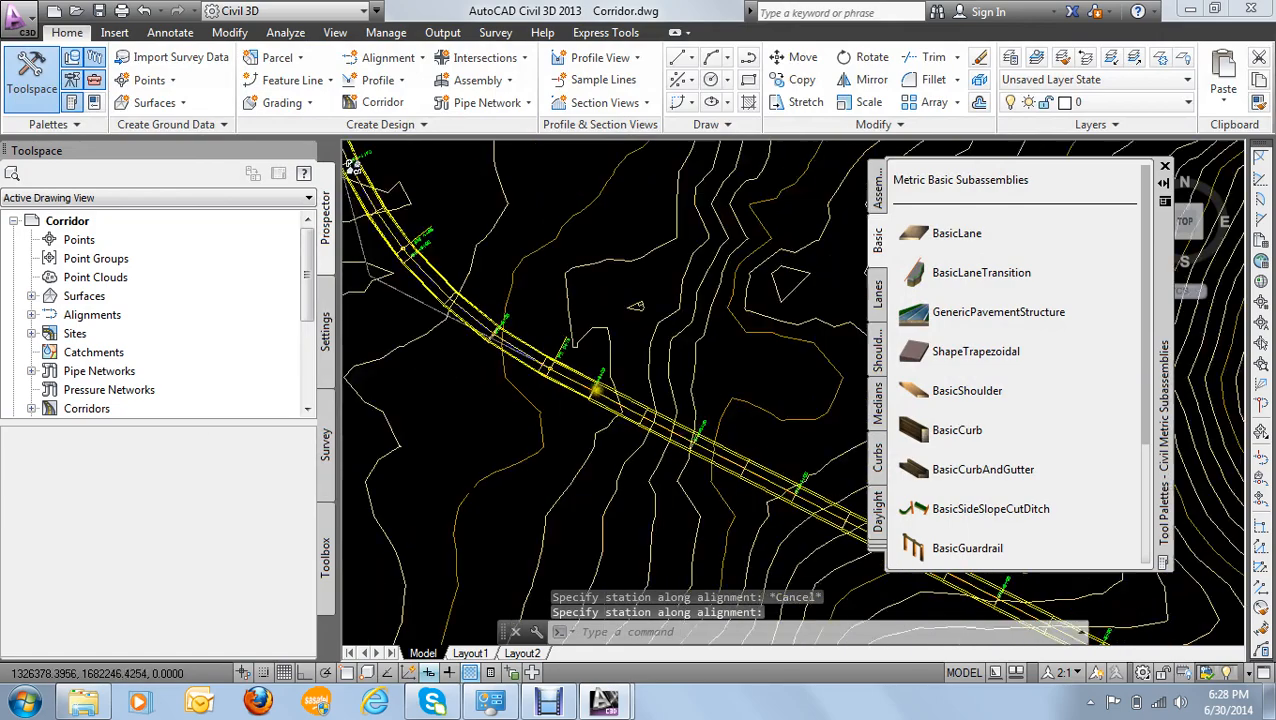
{"action": "scroll", "coordinate": [551, 345], "scroll_direction": "up", "scroll_amount": 3}
{"action": "scroll", "coordinate": [551, 345], "scroll_direction": "up", "scroll_amount": 2}
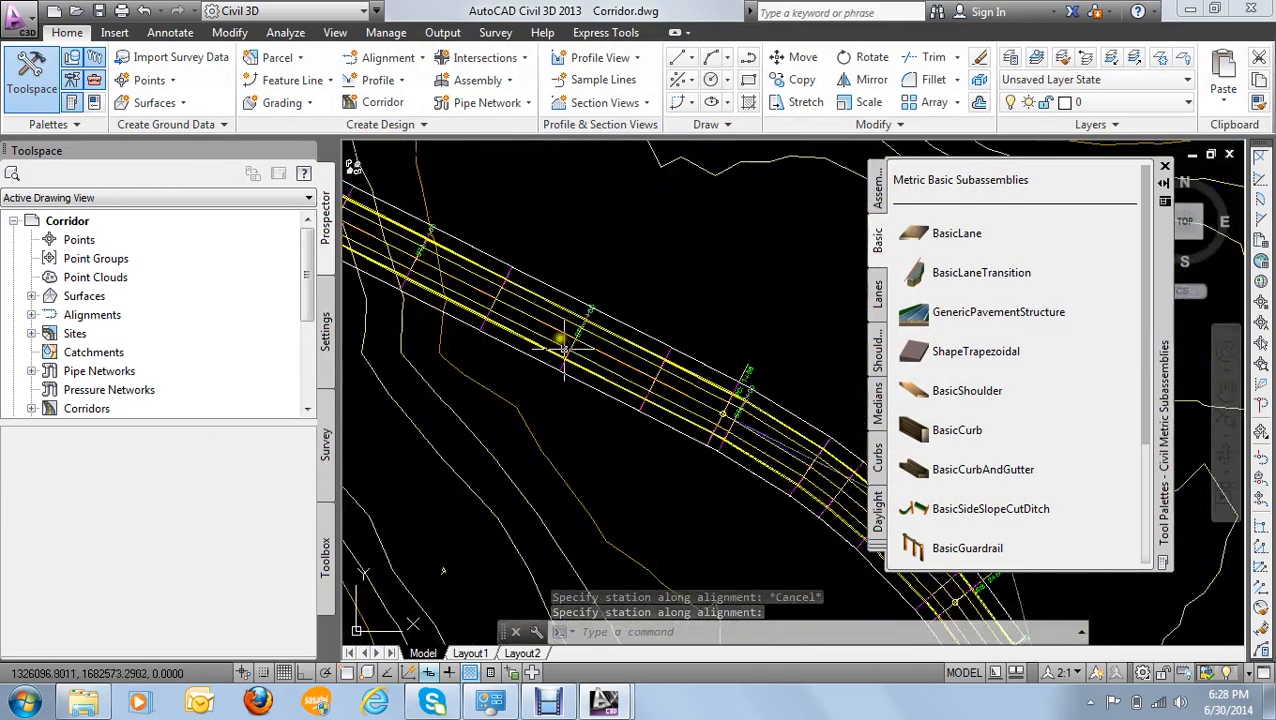
{"action": "left_click", "coordinate": [563, 320]}
{"action": "scroll", "coordinate": [563, 320], "scroll_direction": "down", "scroll_amount": 5}
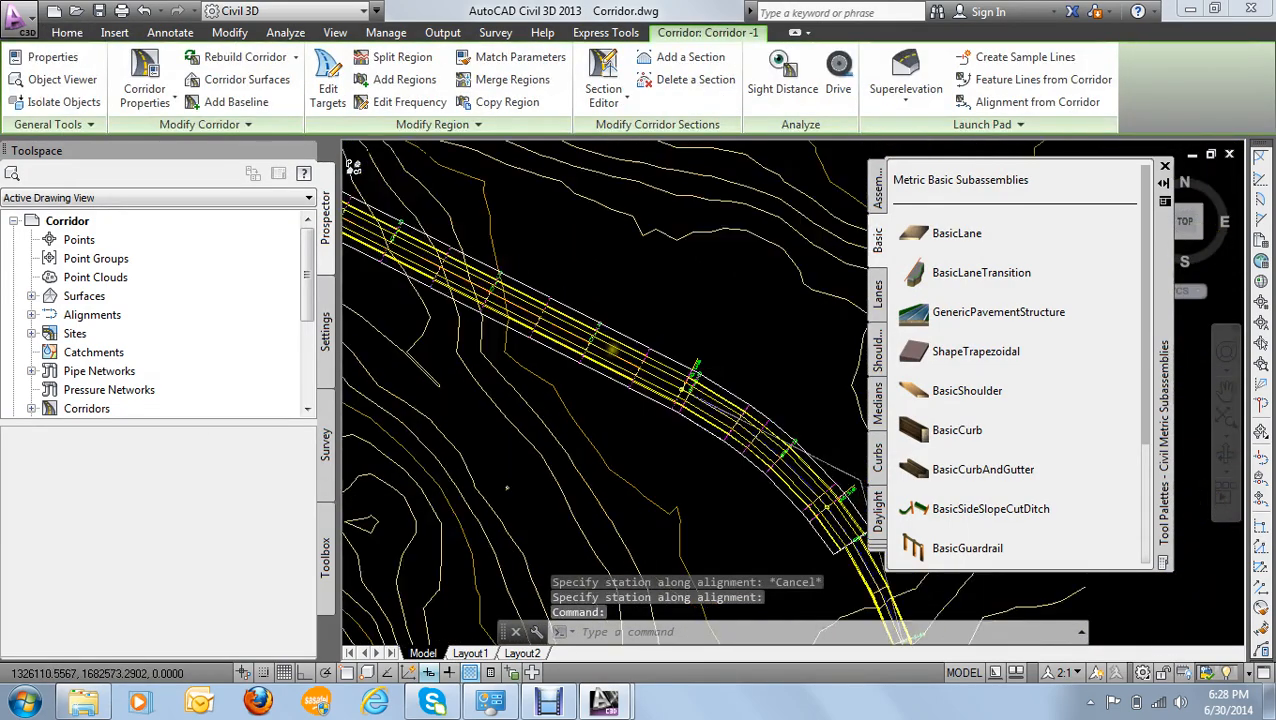
{"action": "scroll", "coordinate": [655, 320], "scroll_direction": "down", "scroll_amount": 5}
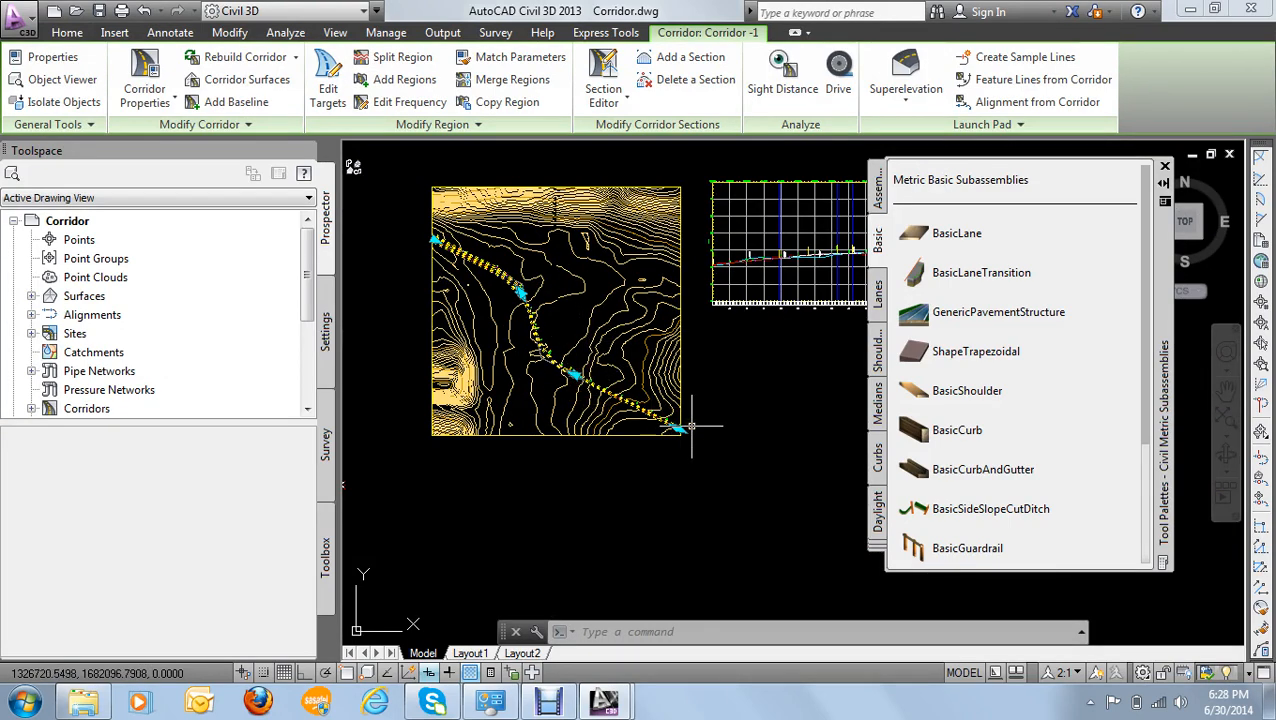
{"action": "scroll", "coordinate": [507, 322], "scroll_direction": "up", "scroll_amount": 6}
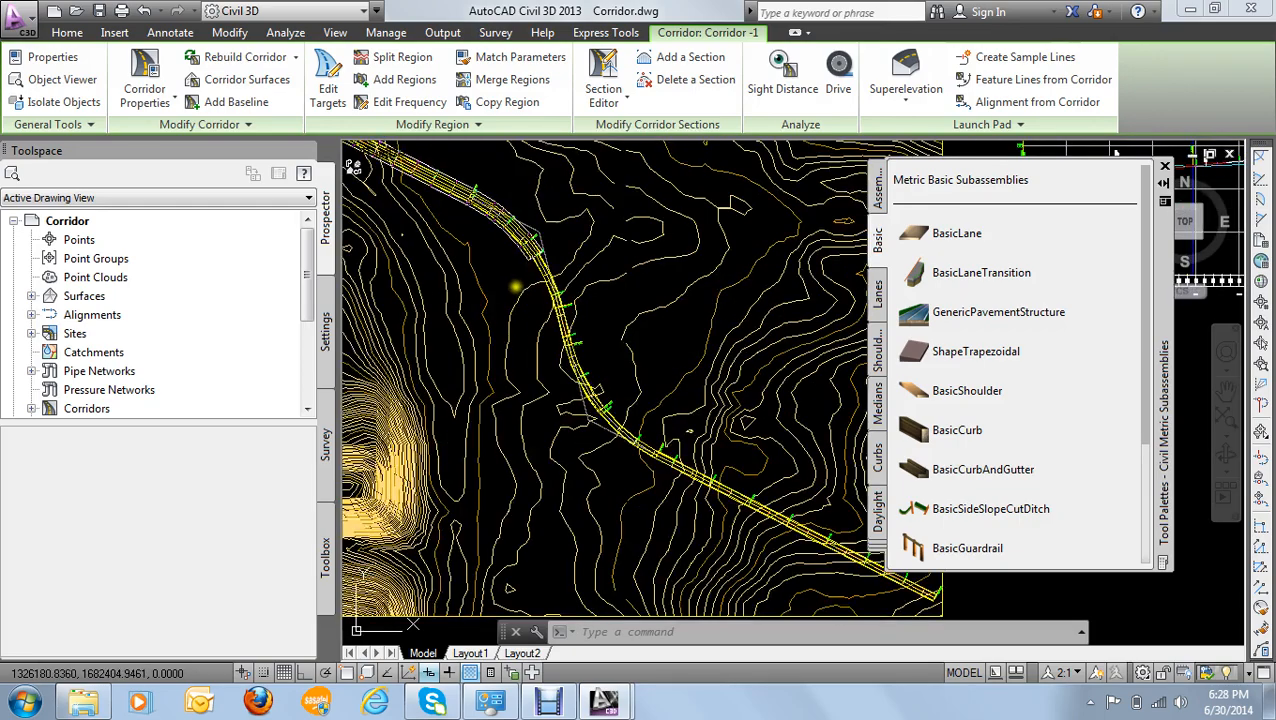
{"action": "scroll", "coordinate": [525, 354], "scroll_direction": "down", "scroll_amount": 6}
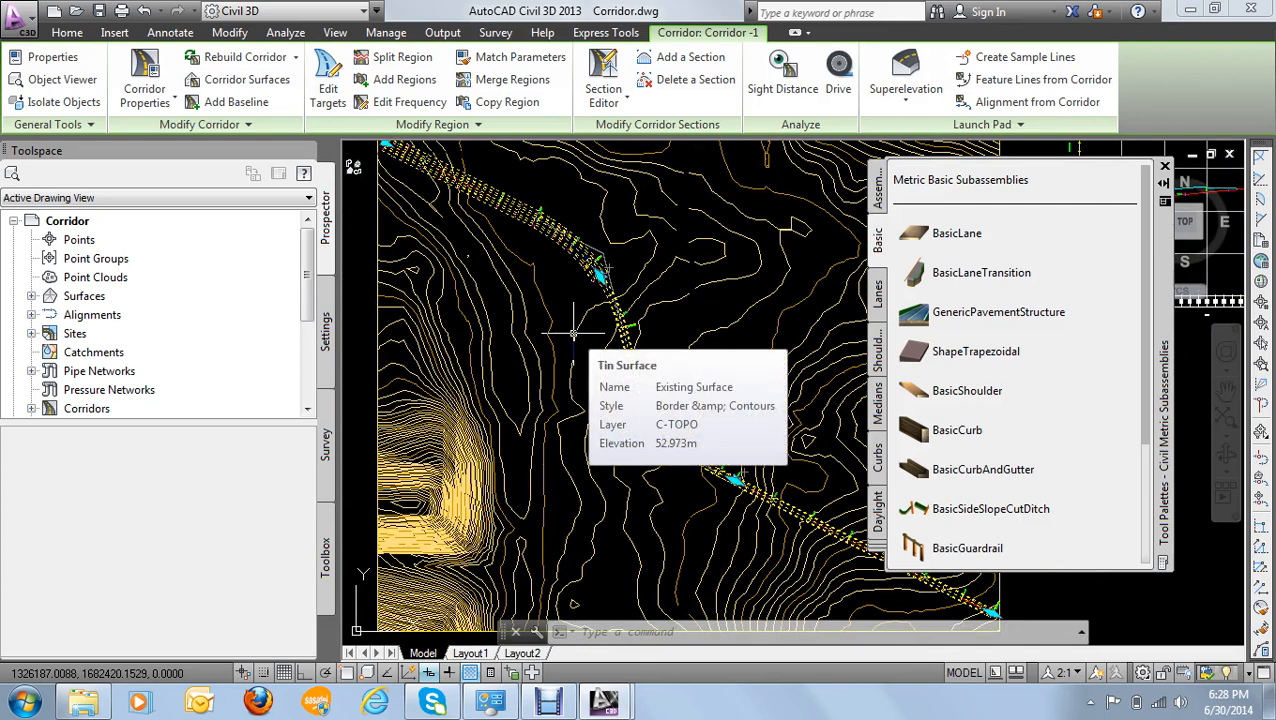
{"action": "scroll", "coordinate": [565, 266], "scroll_direction": "up", "scroll_amount": 2}
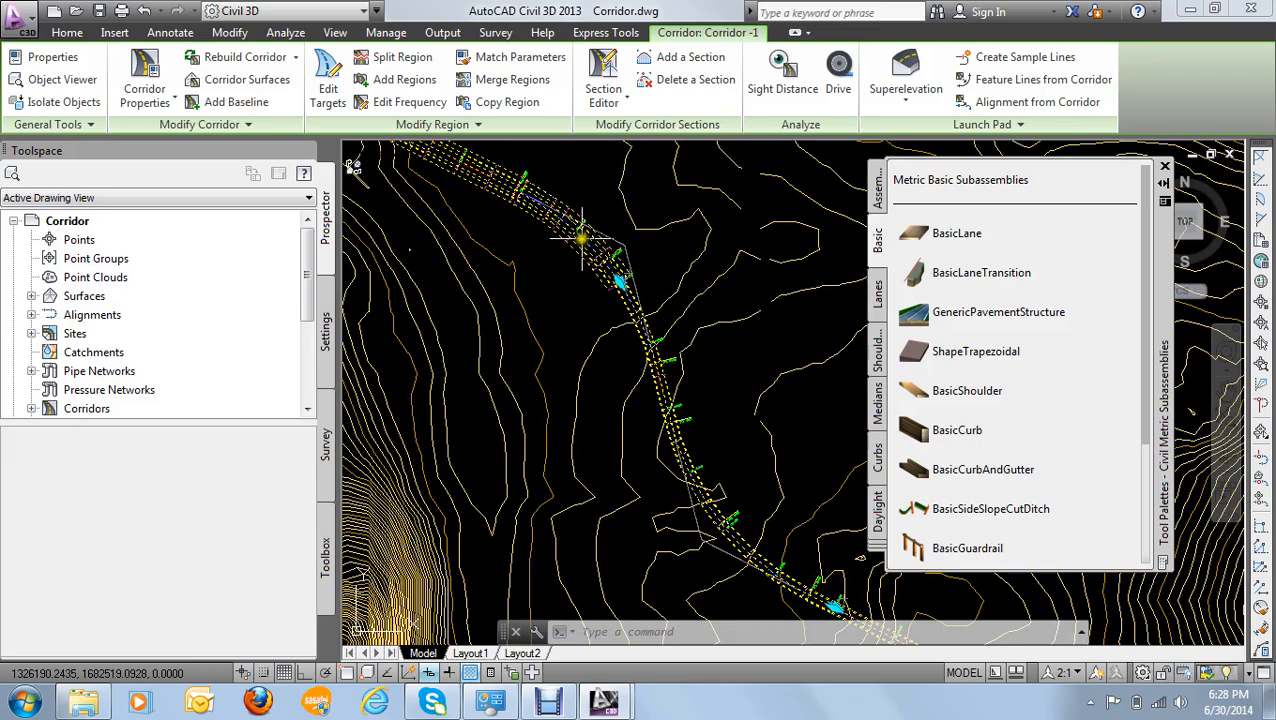
{"action": "scroll", "coordinate": [612, 304], "scroll_direction": "up", "scroll_amount": 2}
{"action": "scroll", "coordinate": [620, 324], "scroll_direction": "down", "scroll_amount": 4}
{"action": "scroll", "coordinate": [624, 335], "scroll_direction": "up", "scroll_amount": 4}
{"action": "scroll", "coordinate": [672, 398], "scroll_direction": "down", "scroll_amount": 2}
{"action": "middle_click_drag", "start_coordinate": [672, 400], "coordinate": [684, 411]}
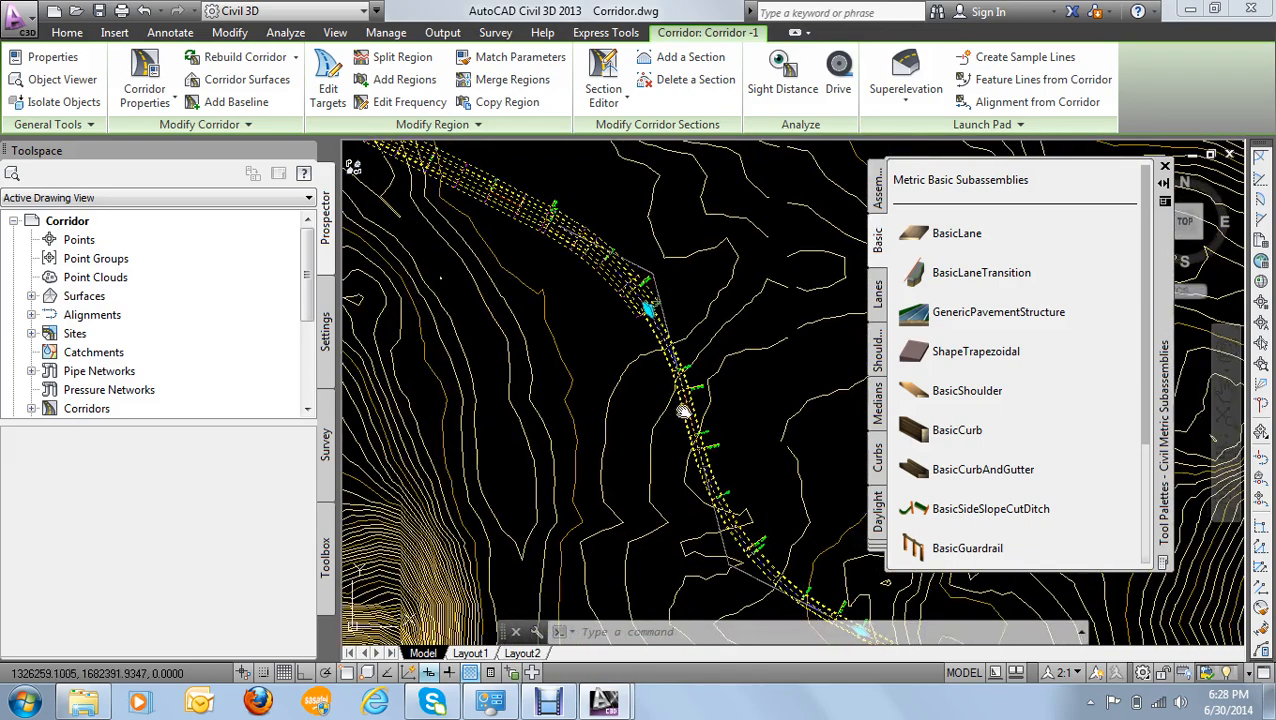
{"action": "scroll", "coordinate": [612, 353], "scroll_direction": "up", "scroll_amount": 5}
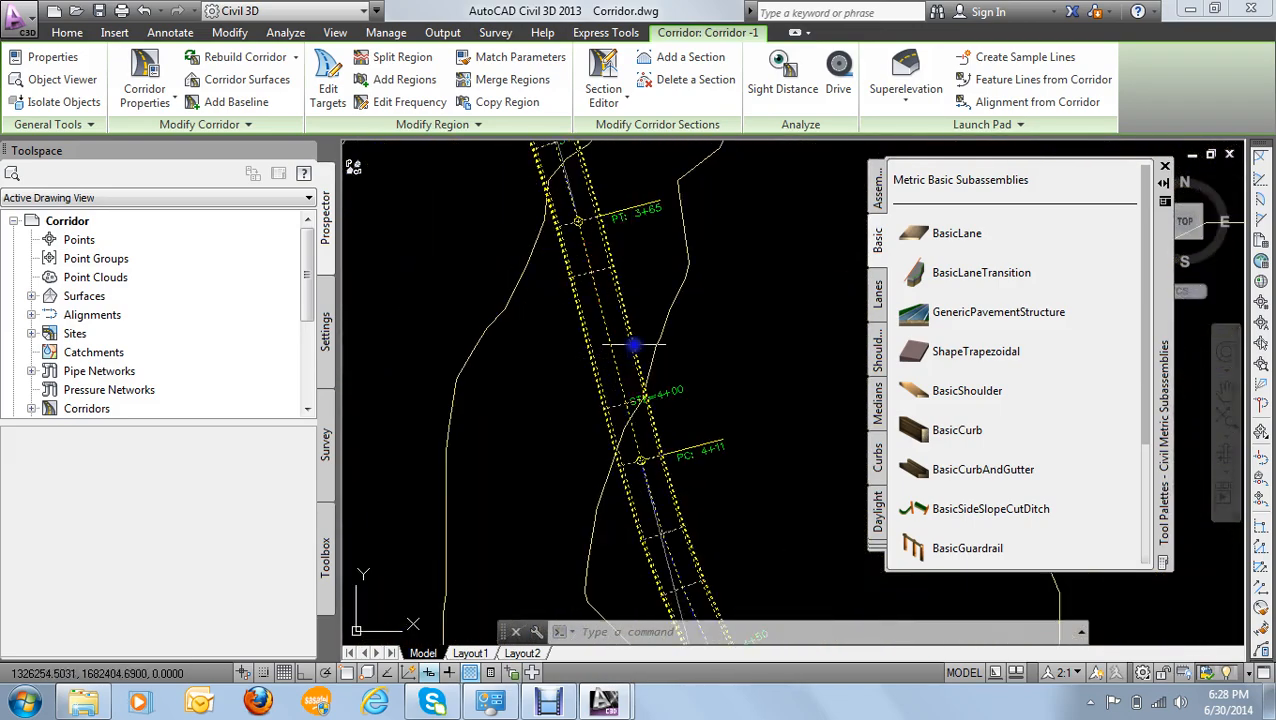
{"action": "right_click", "coordinate": [634, 346]}
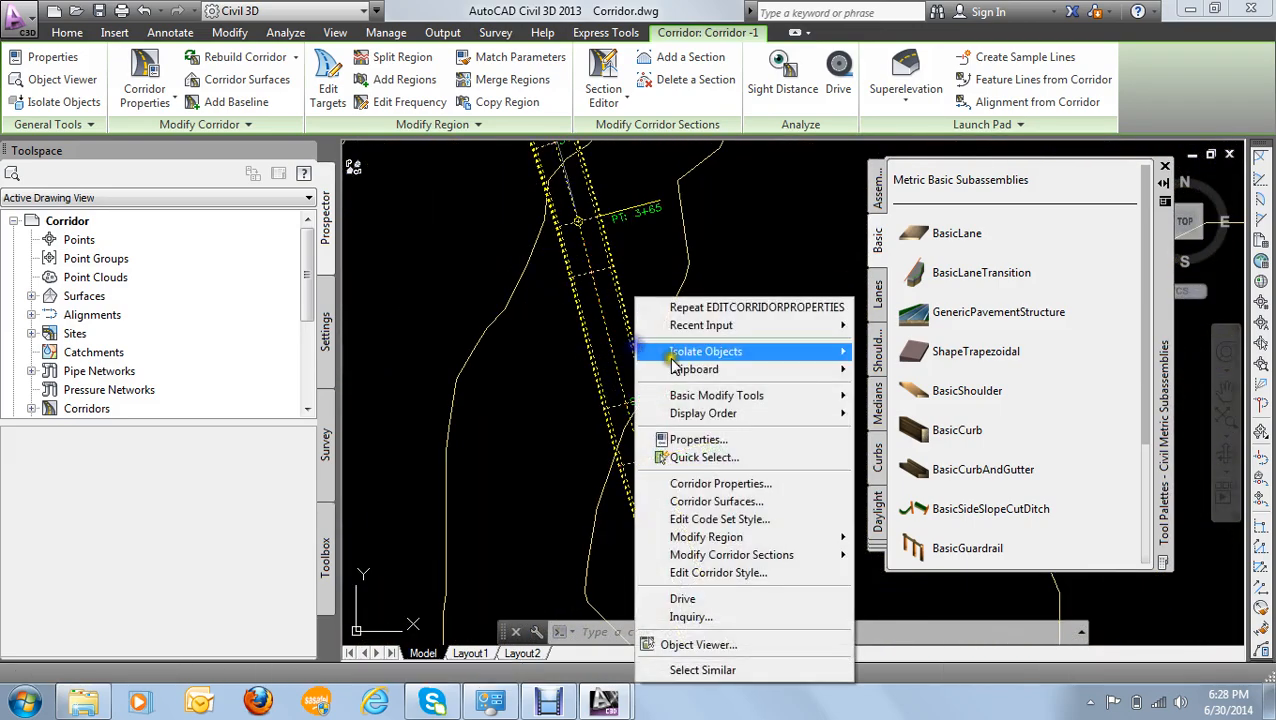
{"action": "left_click", "coordinate": [742, 487]}
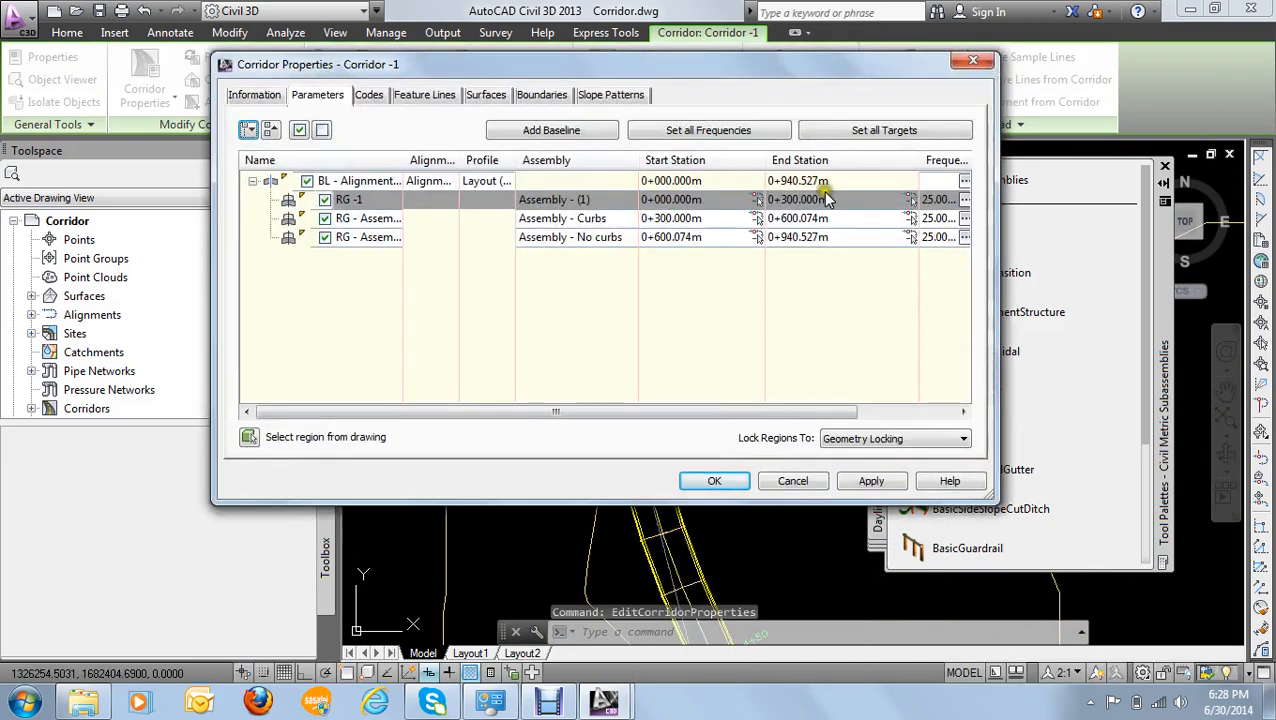
{"action": "left_click", "coordinate": [972, 60]}
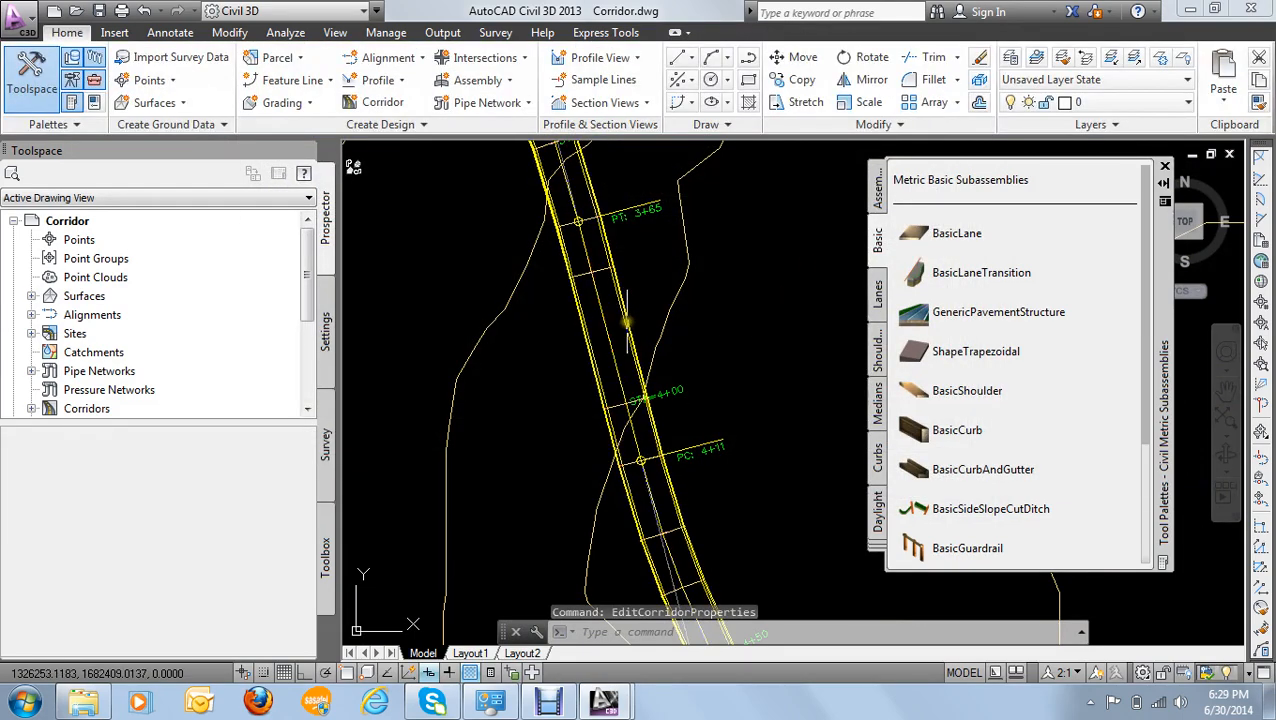
- Send the corridor to the back of the display order so the alignment shows over it, and clear the selection
{"action": "left_click", "coordinate": [620, 327]}
{"action": "scroll", "coordinate": [620, 375], "scroll_direction": "up", "scroll_amount": 4}
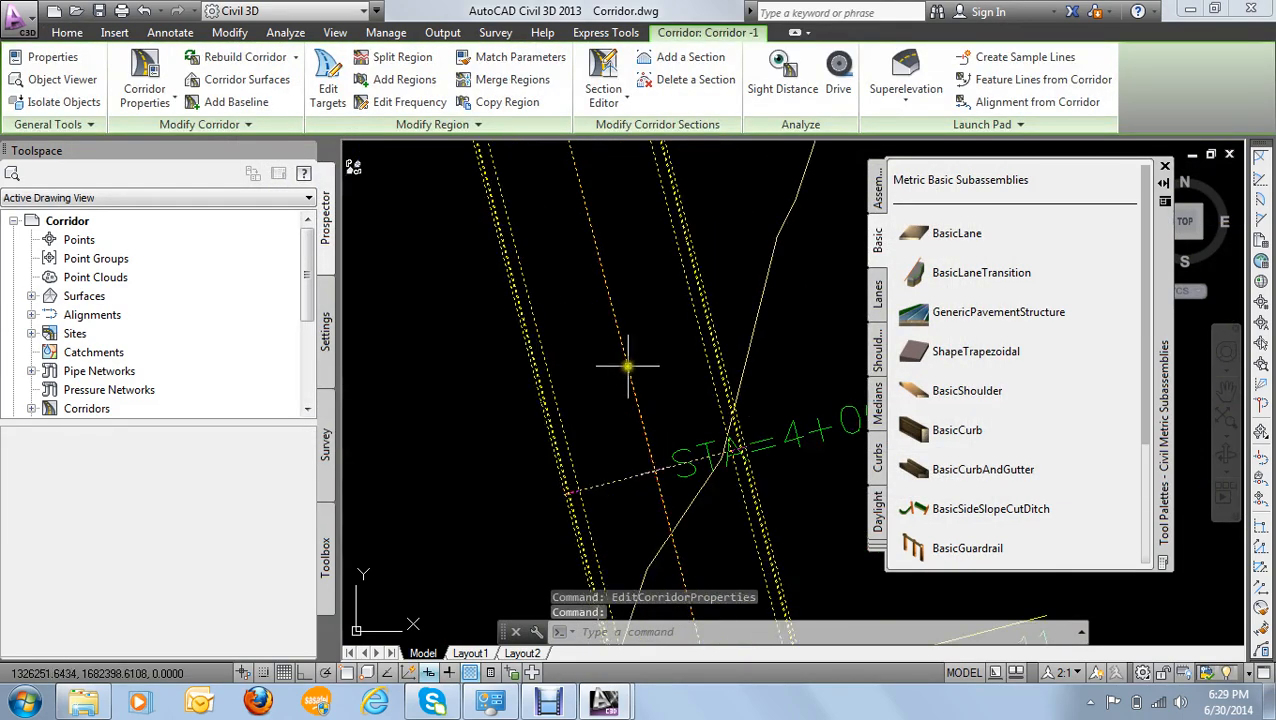
{"action": "right_click", "coordinate": [716, 341]}
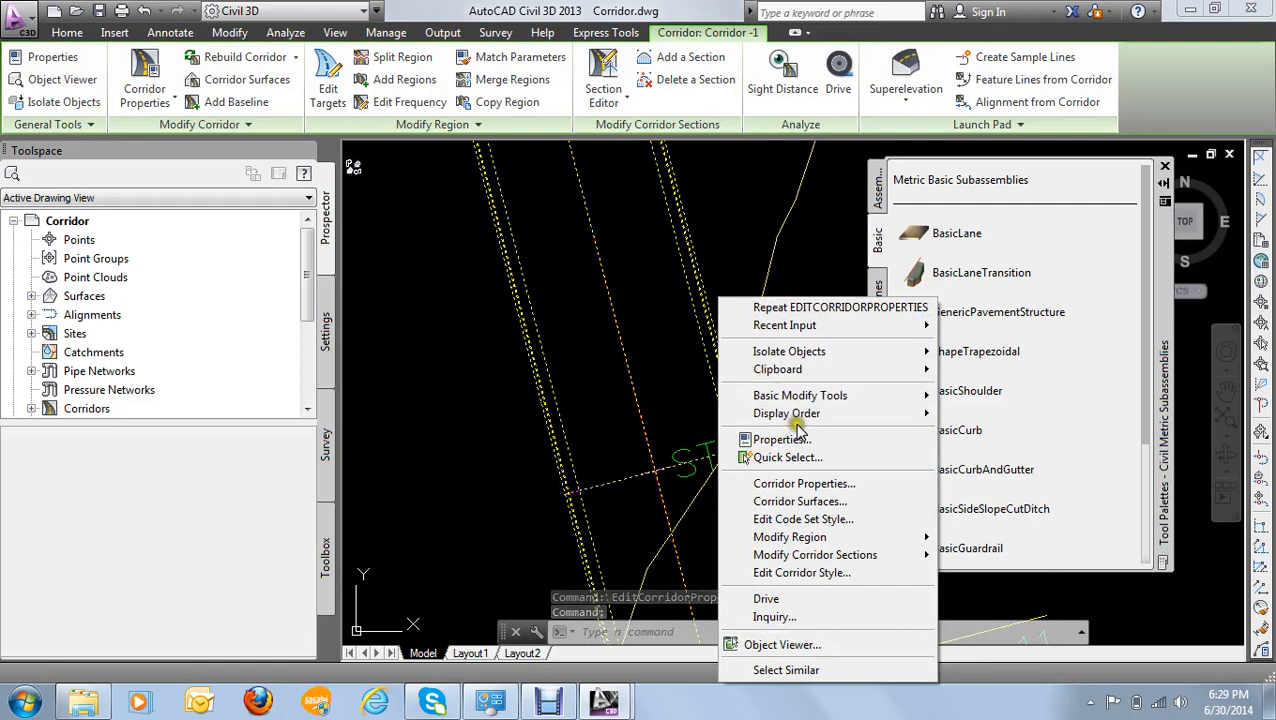
{"action": "mouse_move", "coordinate": [800, 413]}
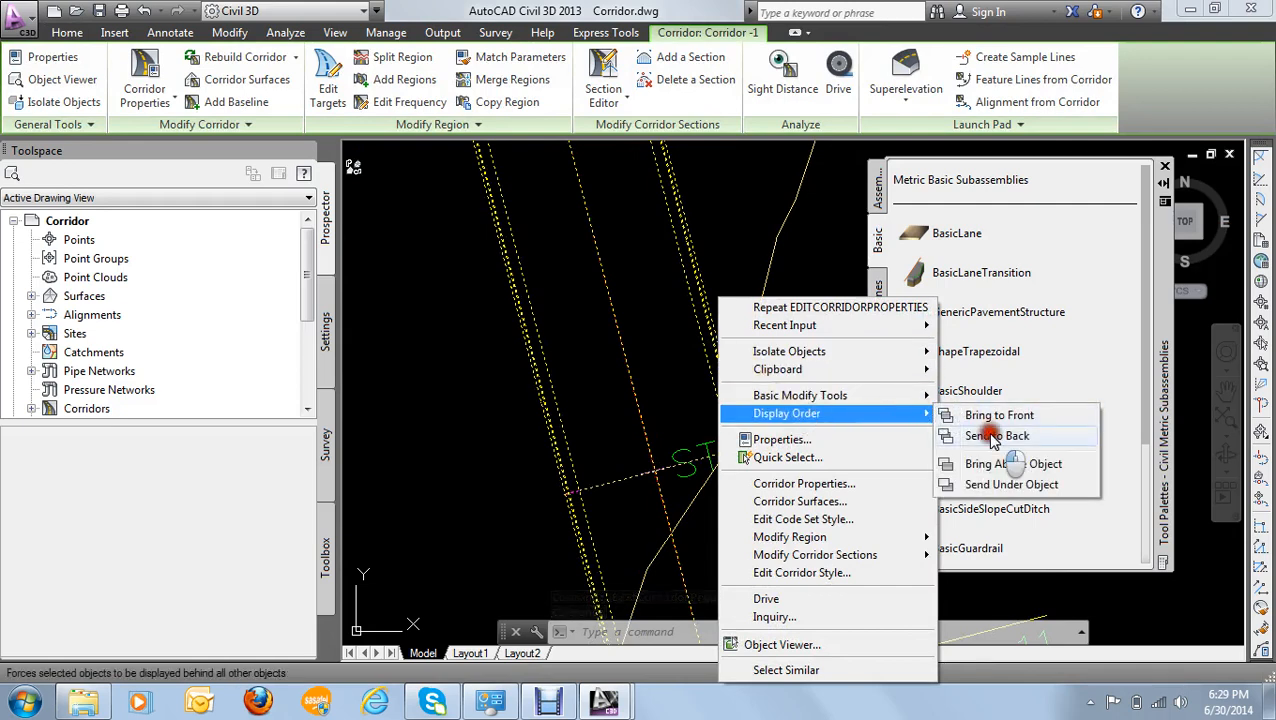
{"action": "left_click", "coordinate": [987, 437]}
{"action": "key", "text": "Escape"}
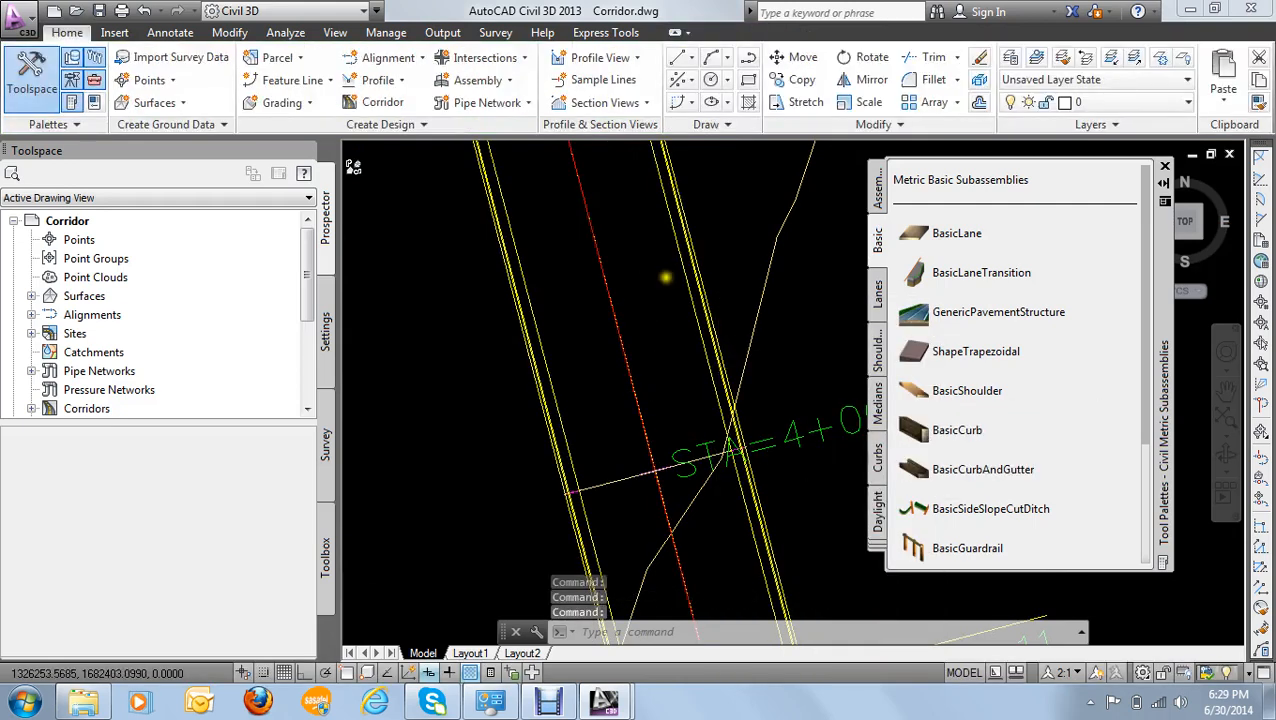
- Start a Drive simulation of the corridor along its Crown feature line and play it from station 0+000
{"action": "scroll", "coordinate": [665, 281], "scroll_direction": "down", "scroll_amount": 4}
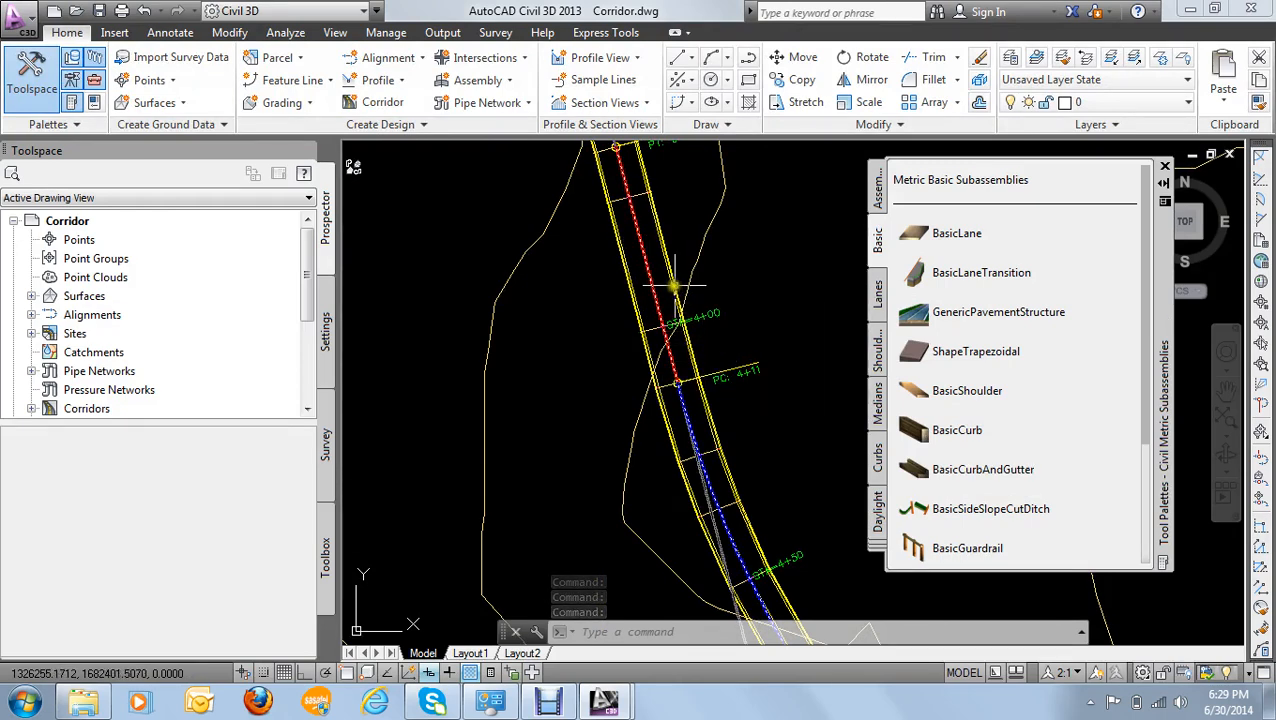
{"action": "left_click", "coordinate": [672, 285]}
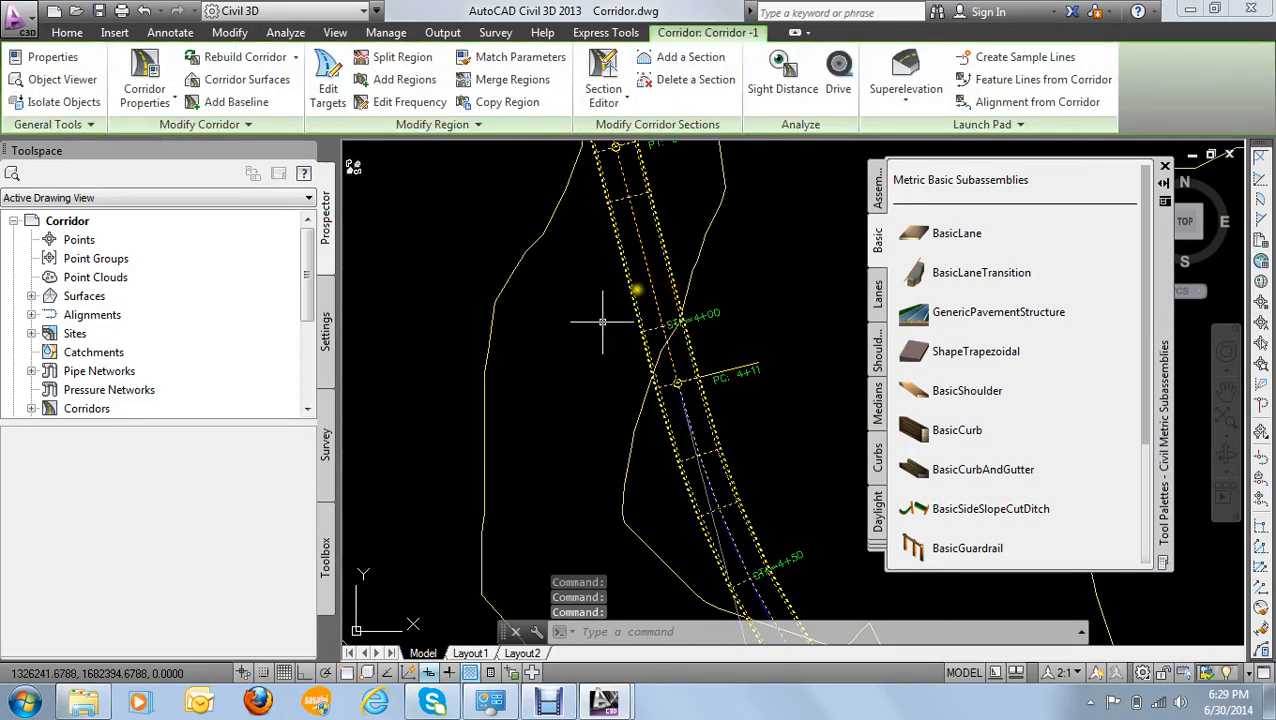
{"action": "left_click", "coordinate": [838, 78]}
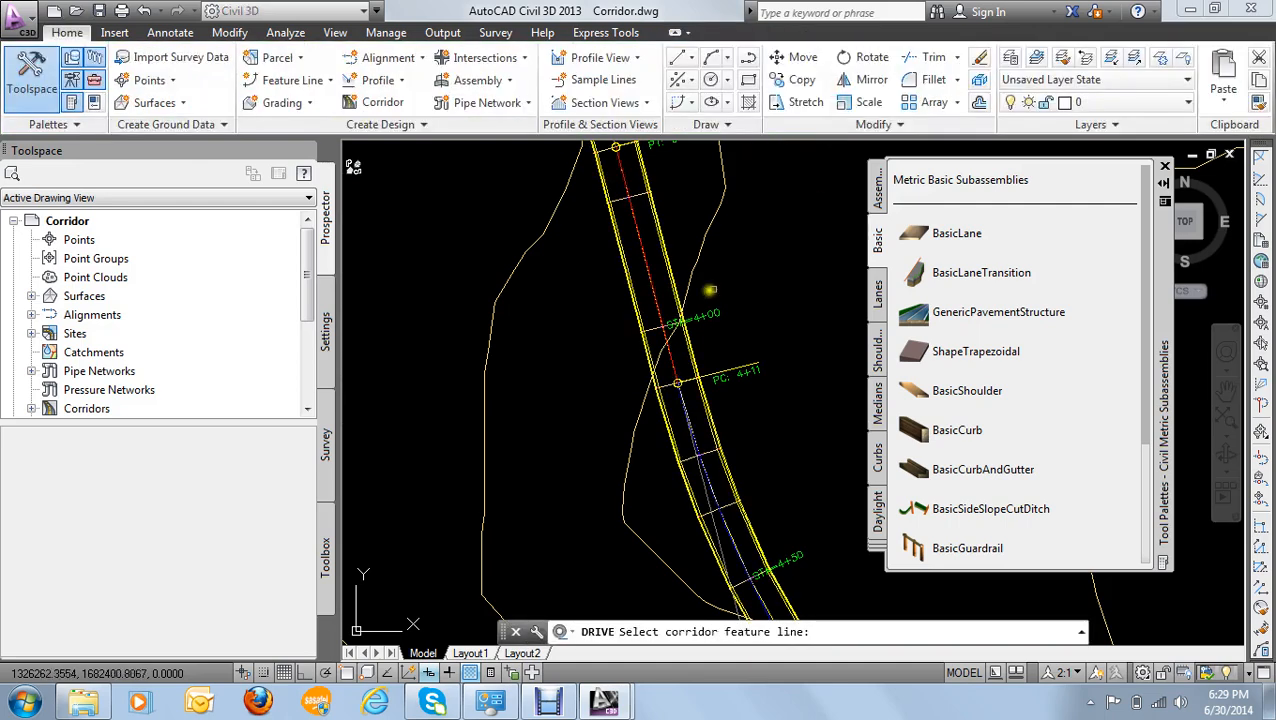
{"action": "left_click", "coordinate": [652, 280]}
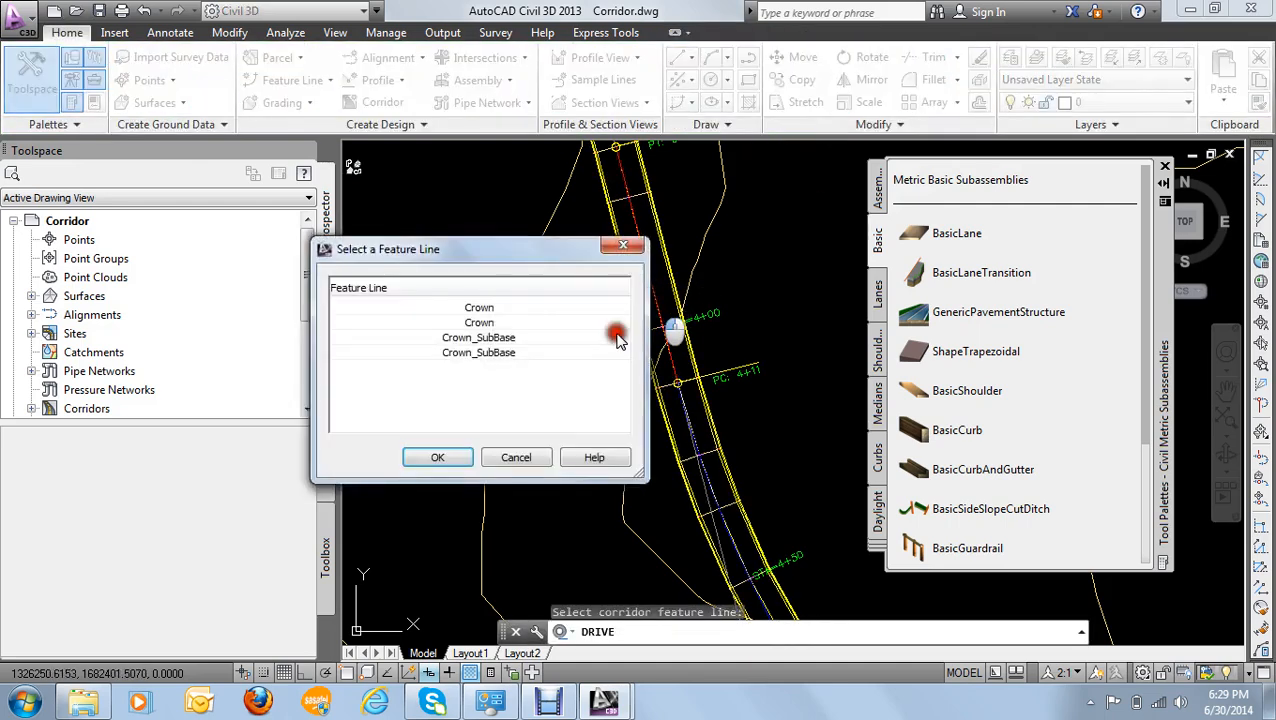
{"action": "left_click", "coordinate": [455, 465]}
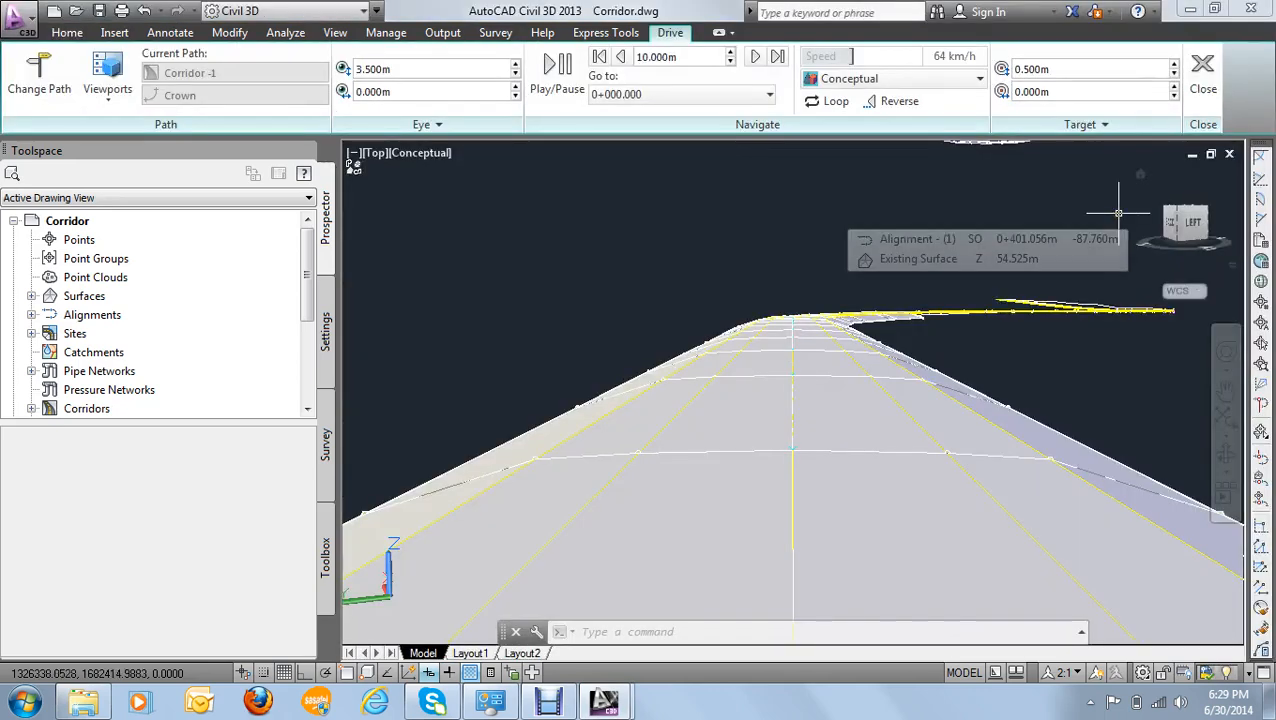
{"action": "left_click", "coordinate": [568, 80]}
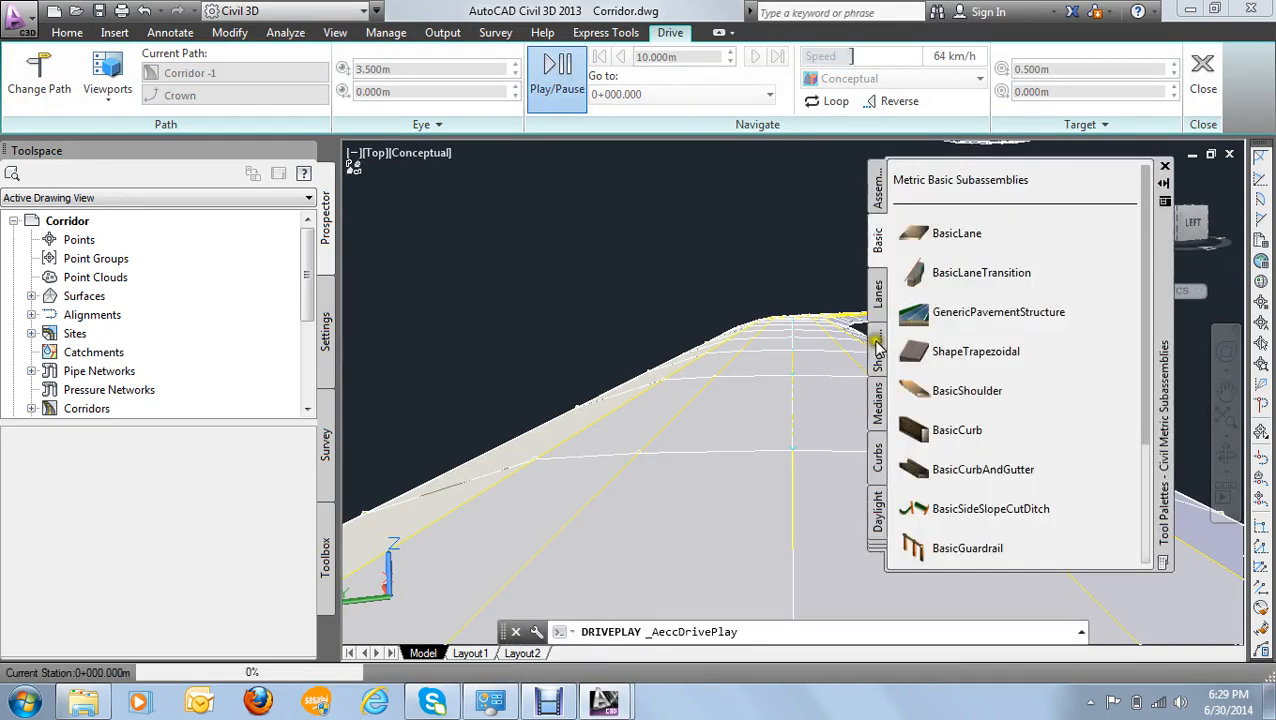
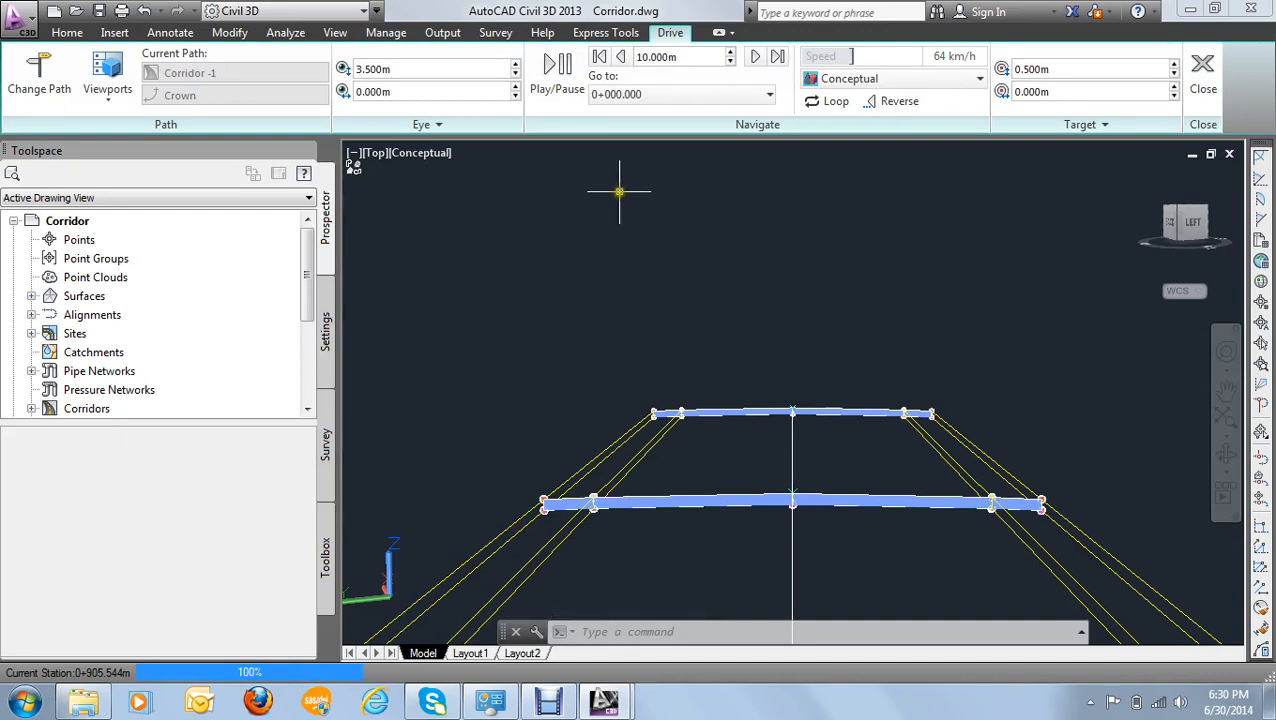
- End the Drive simulation and open the properties of the corridor
{"action": "mouse_move", "coordinate": [619, 191]}
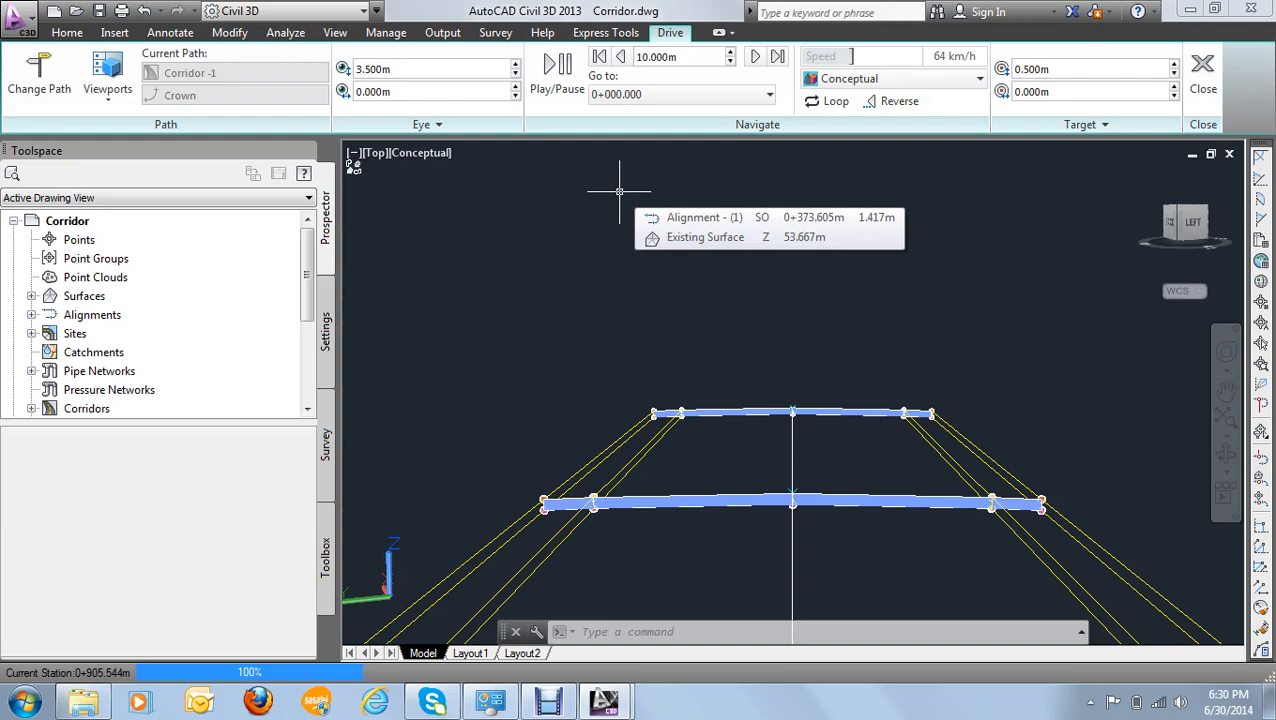
{"action": "left_click", "coordinate": [1203, 68]}
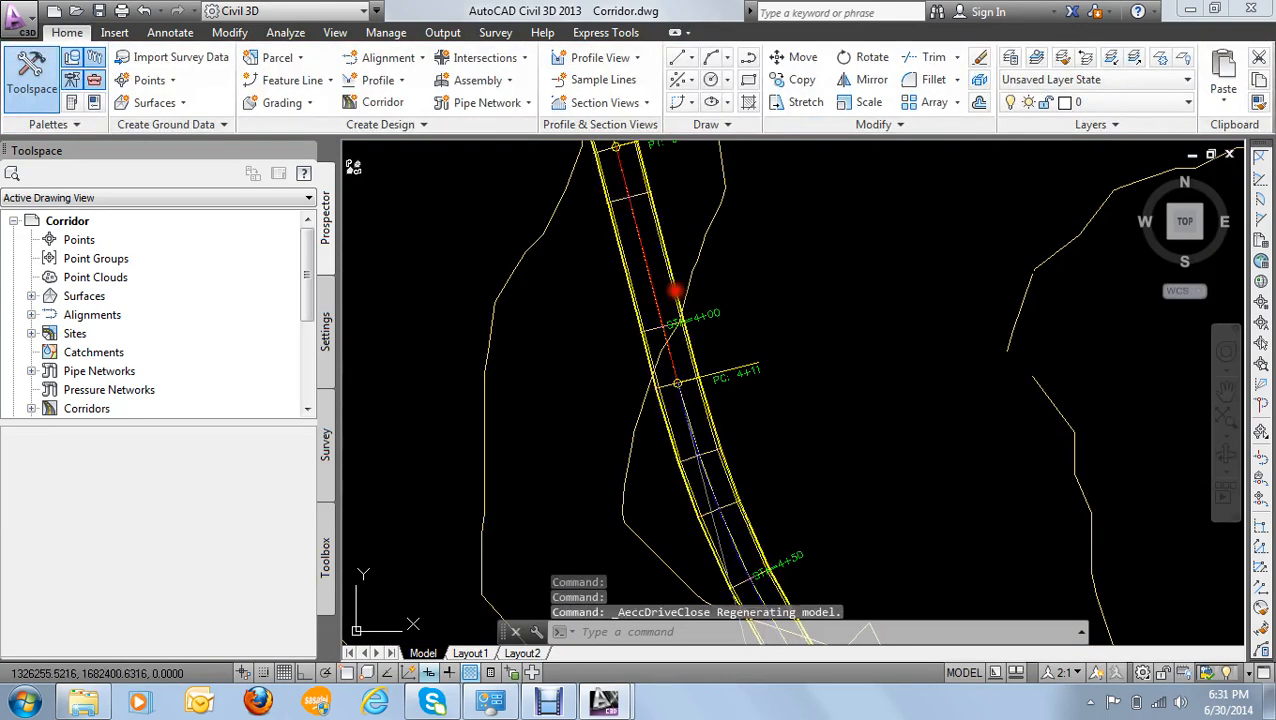
{"action": "left_click", "coordinate": [676, 291]}
{"action": "right_click", "coordinate": [667, 284]}
{"action": "left_click", "coordinate": [765, 480]}
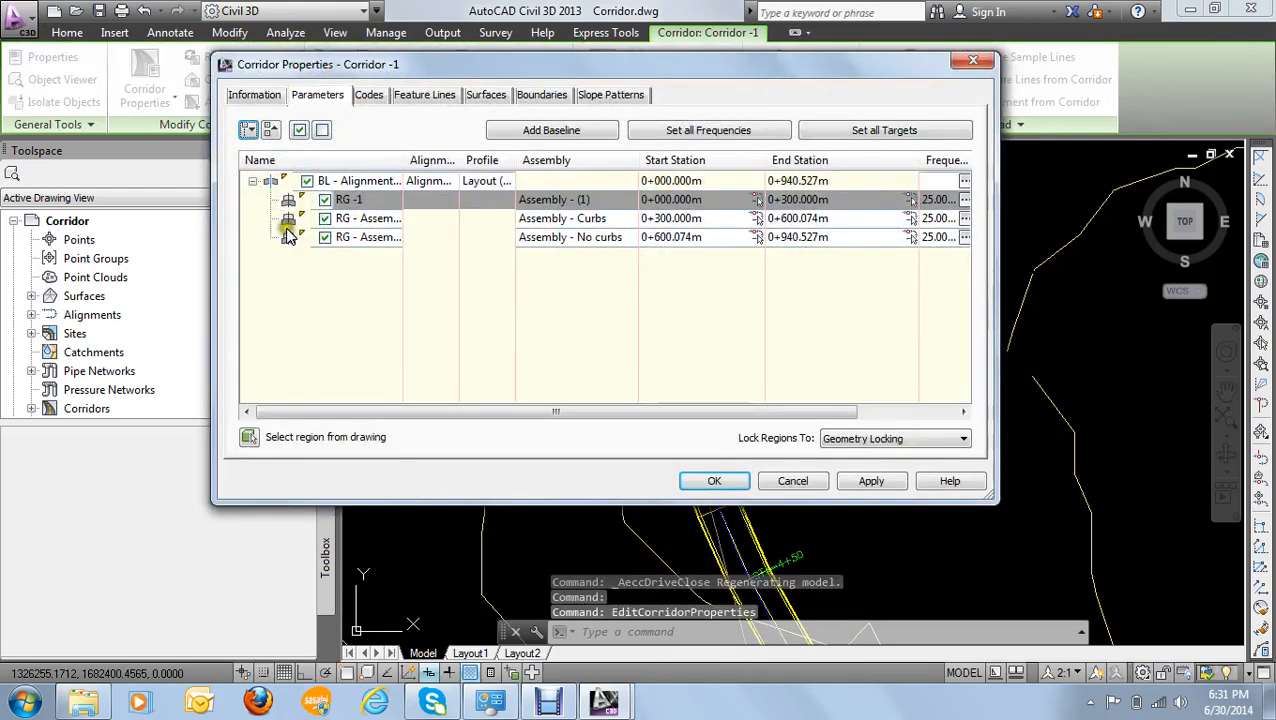
- Remove the Assembly - No curbs region and the Assembly - Curbs region from the corridor baseline
{"action": "mouse_move", "coordinate": [288, 244]}
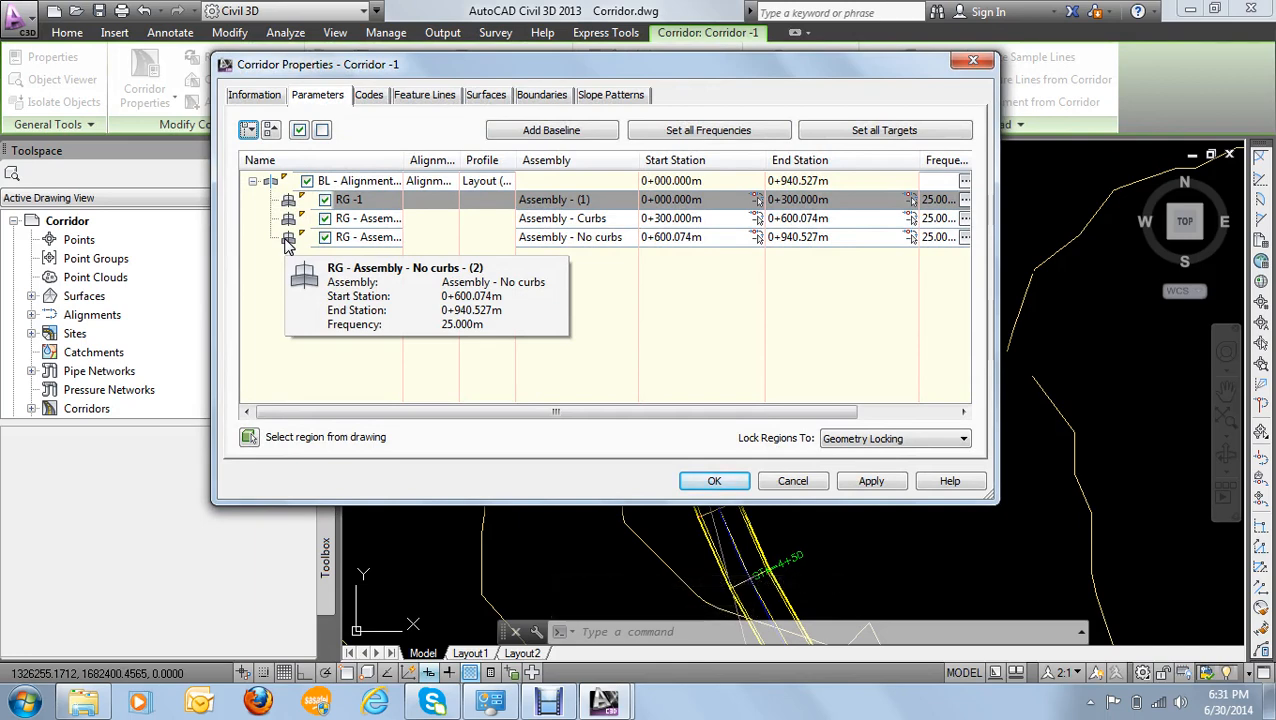
{"action": "right_click", "coordinate": [287, 241]}
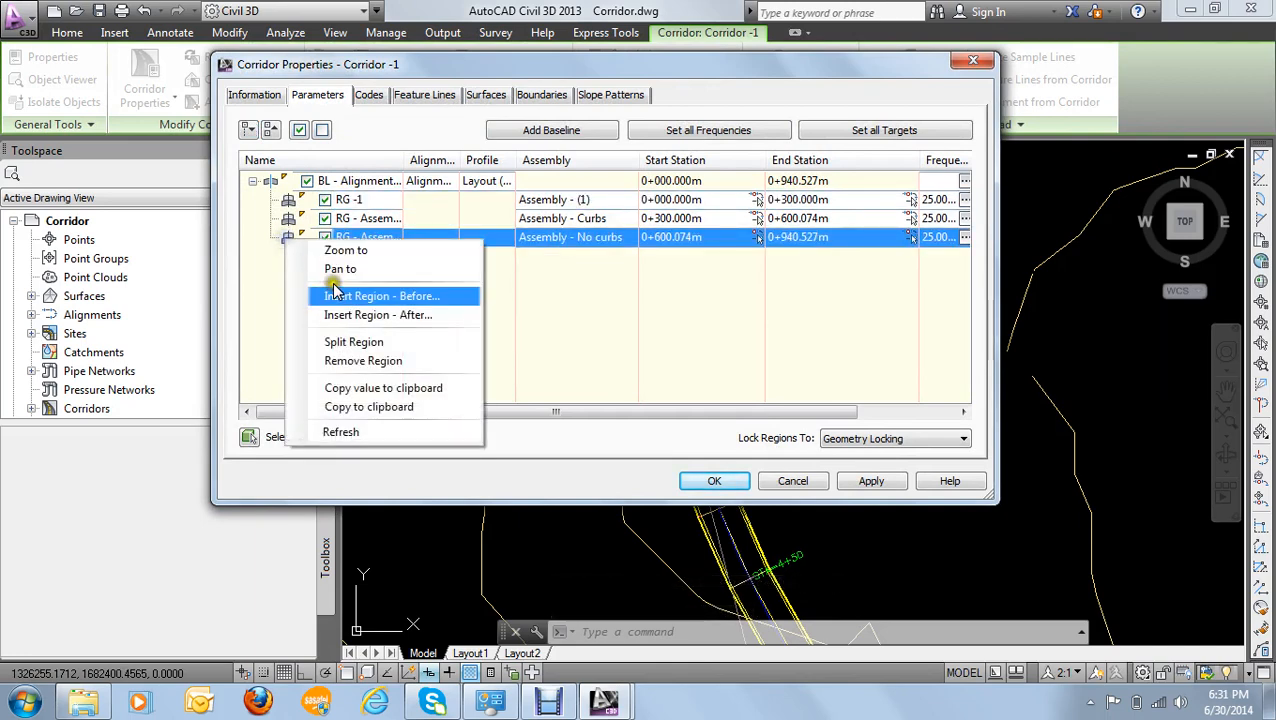
{"action": "left_click", "coordinate": [366, 371]}
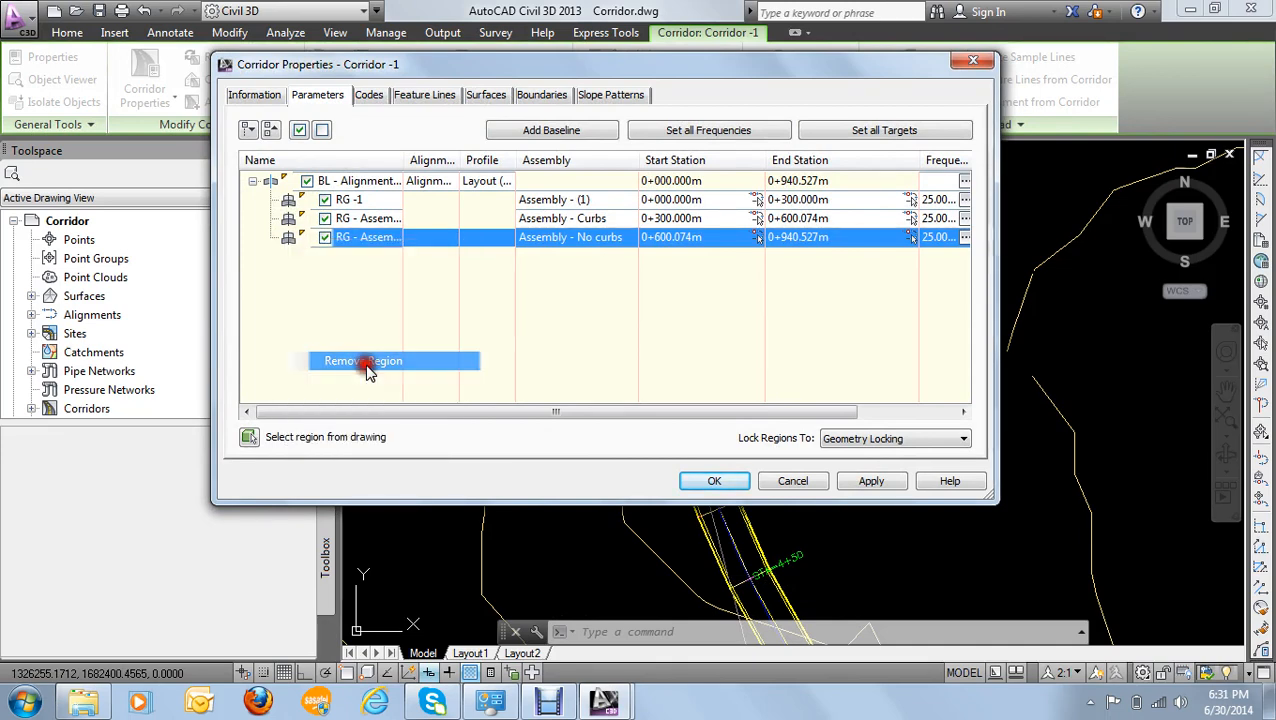
{"action": "right_click", "coordinate": [290, 221]}
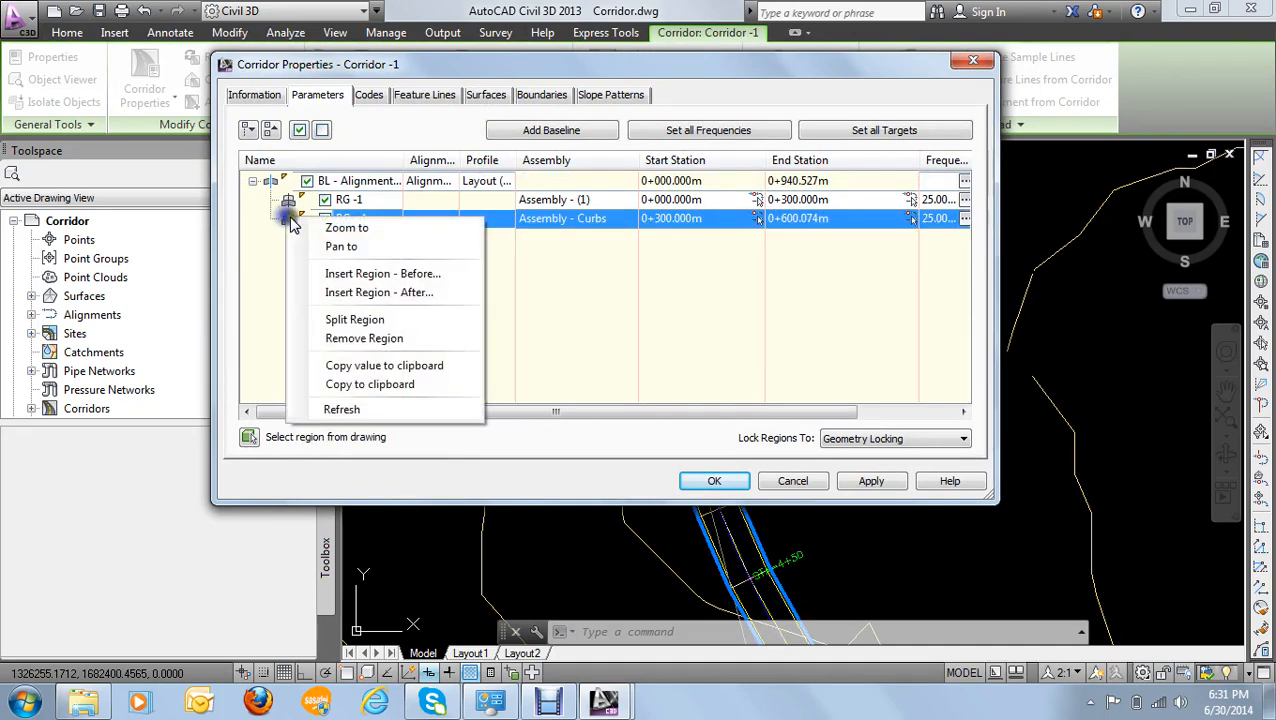
{"action": "left_click", "coordinate": [368, 340]}
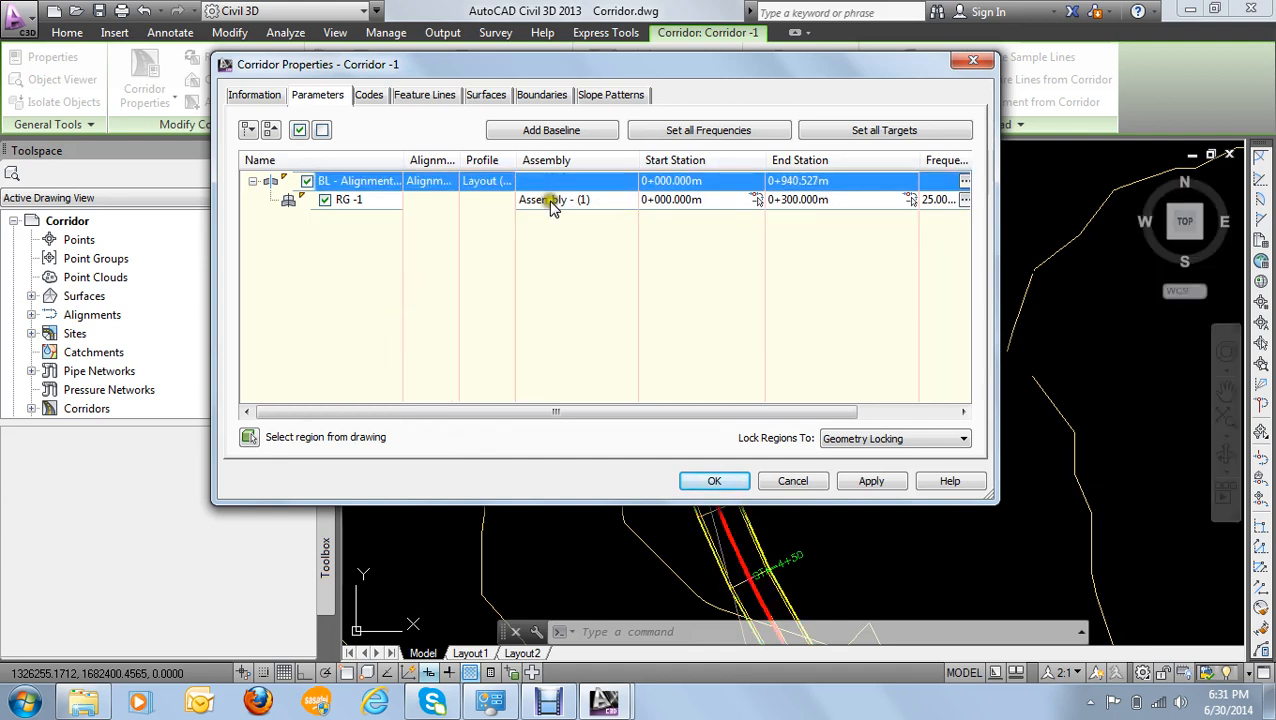
- Try to extend region RG -1 to an end station of 0+941.22
{"action": "left_click", "coordinate": [292, 201]}
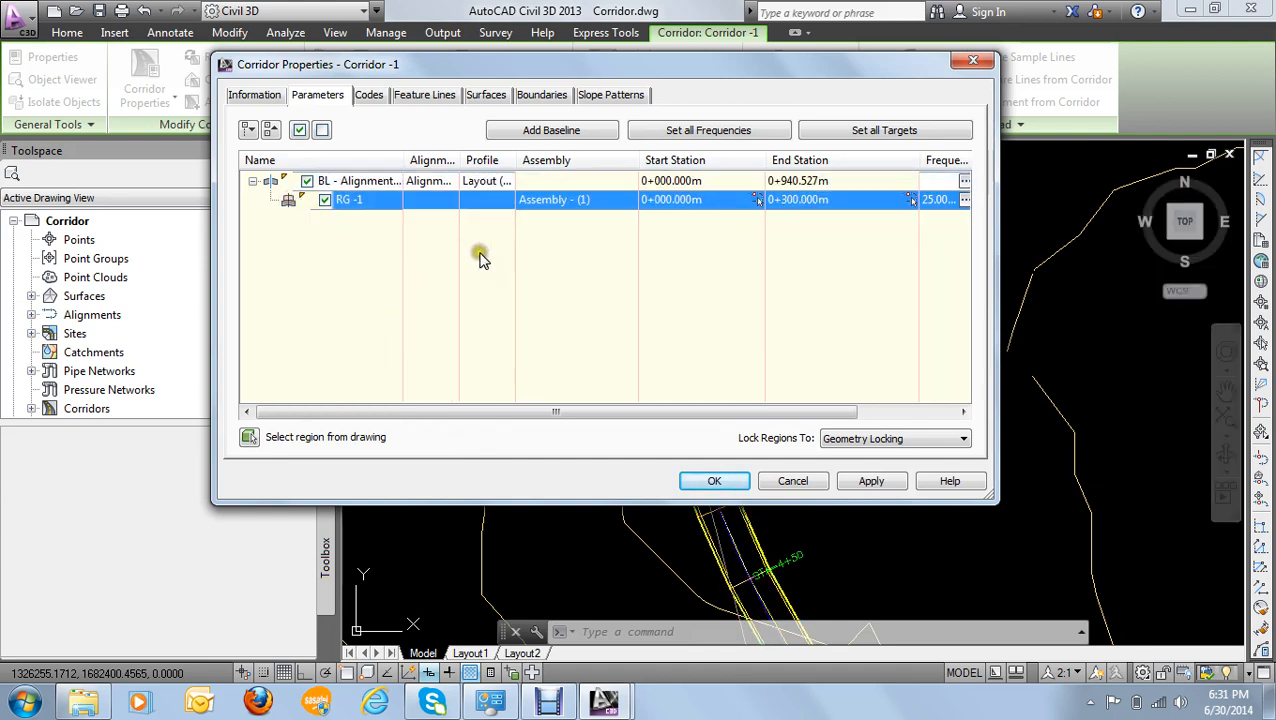
{"action": "left_click", "coordinate": [802, 201]}
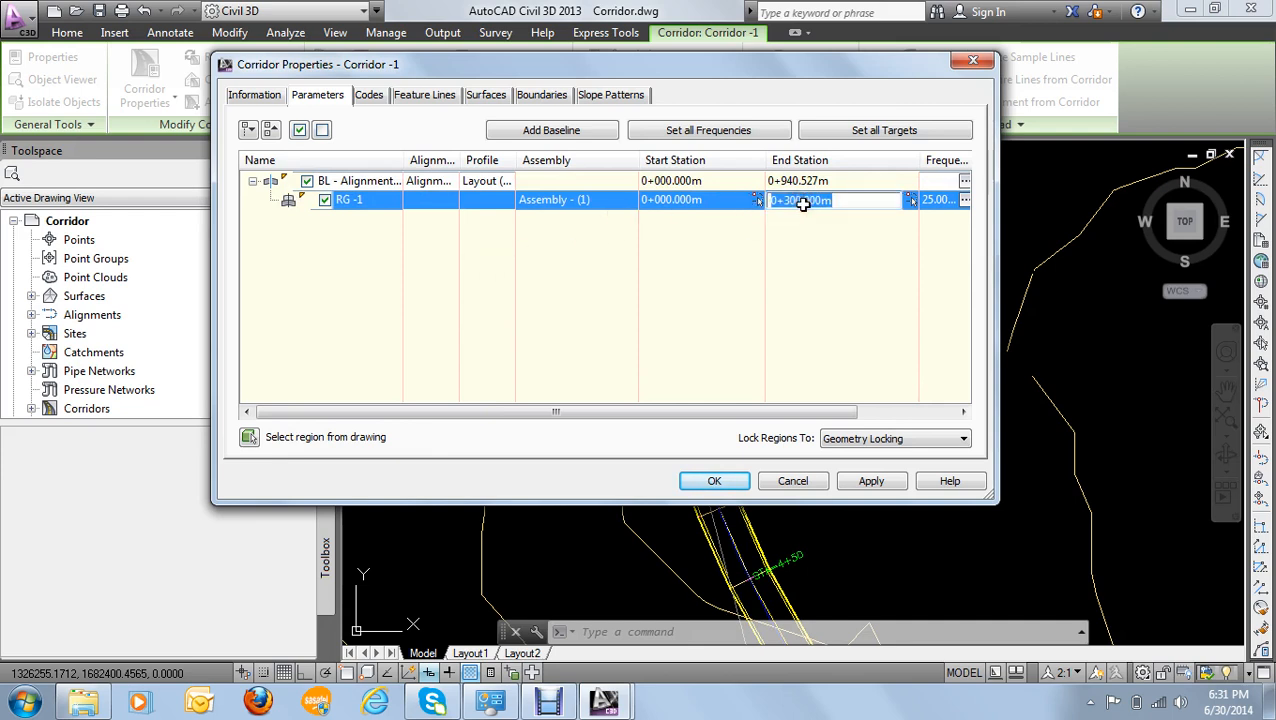
{"action": "type", "text": "0"}
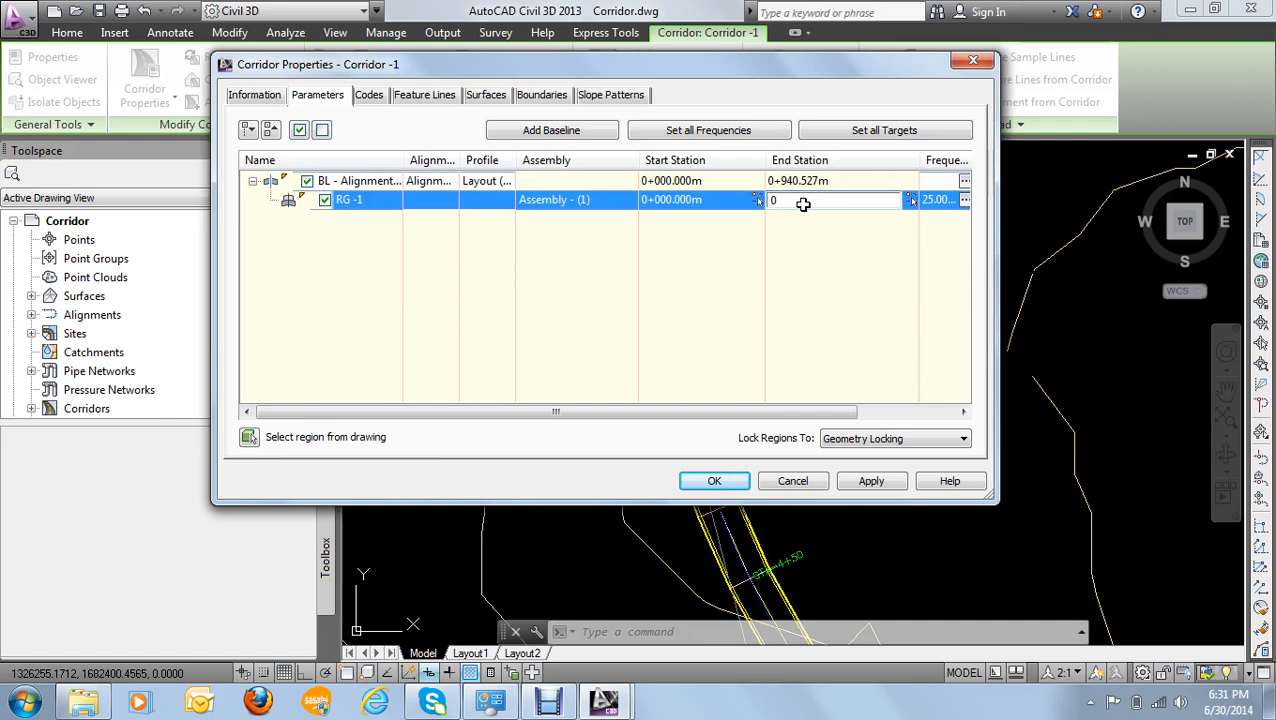
{"action": "type", "text": "+941.22"}
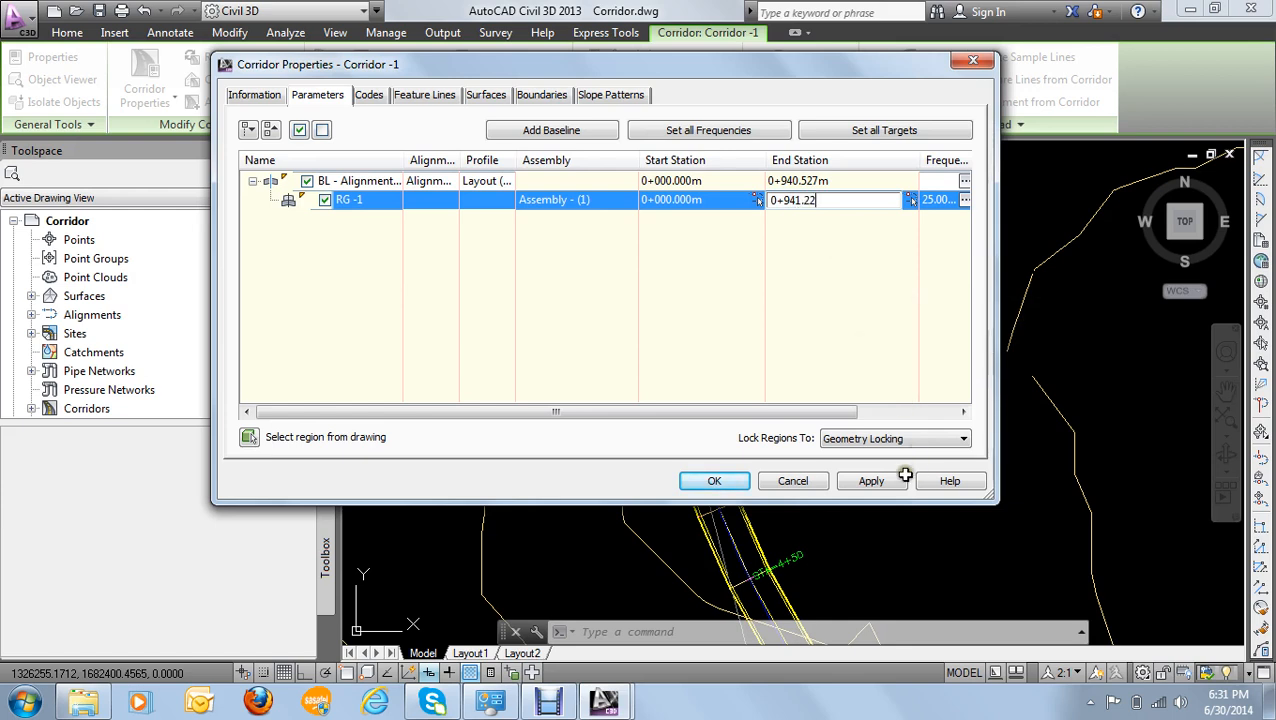
{"action": "left_click", "coordinate": [872, 482]}
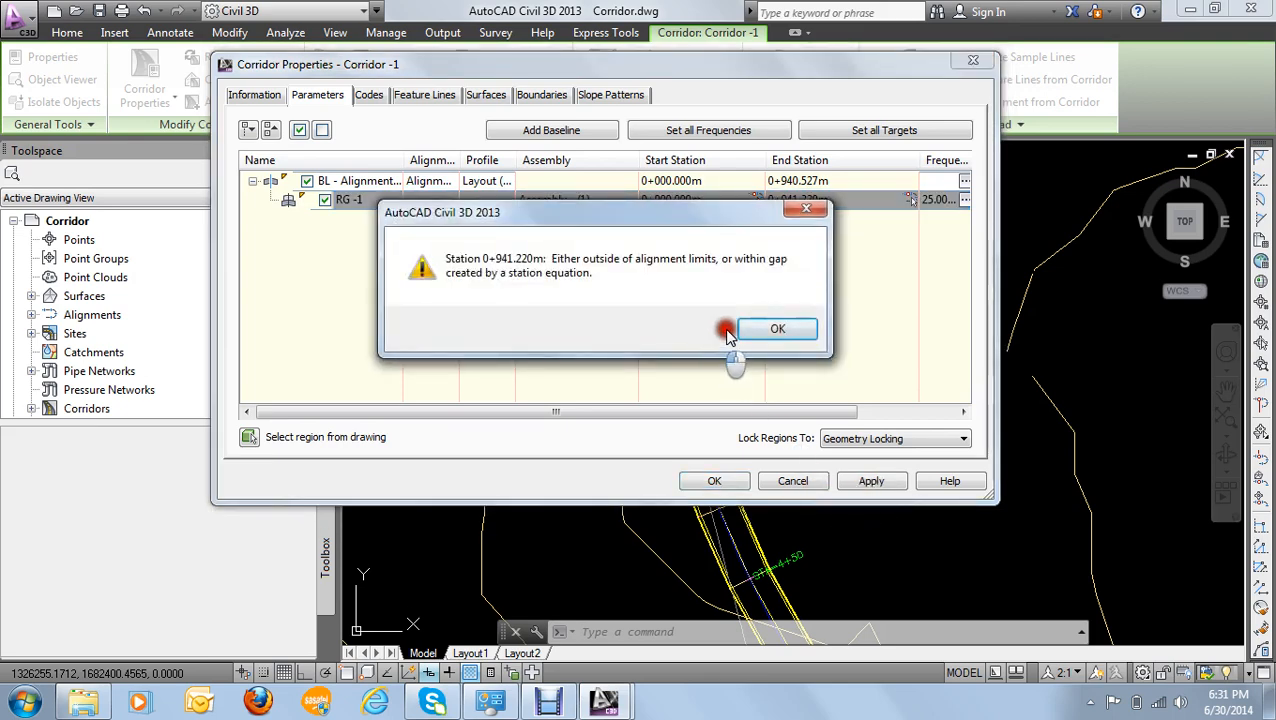
{"action": "left_click", "coordinate": [790, 336]}
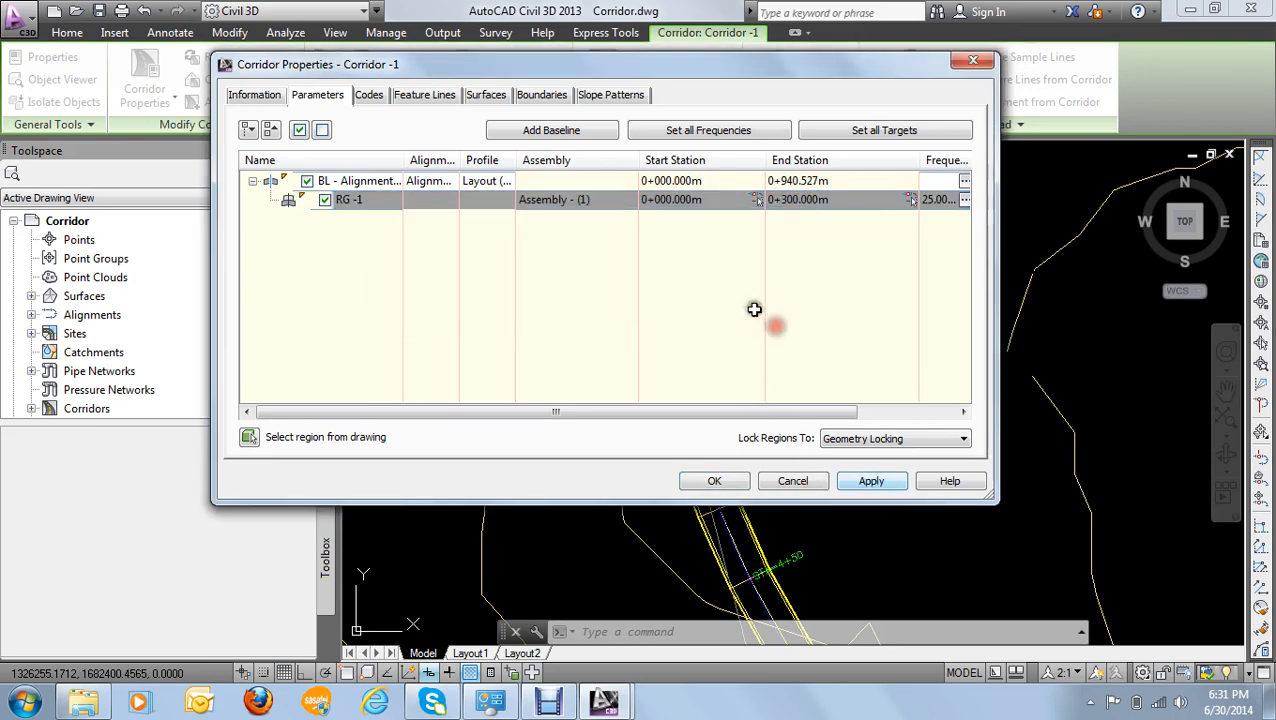
{"action": "left_click", "coordinate": [815, 201]}
{"action": "left_click_drag", "start_coordinate": [833, 217], "coordinate": [795, 200]}
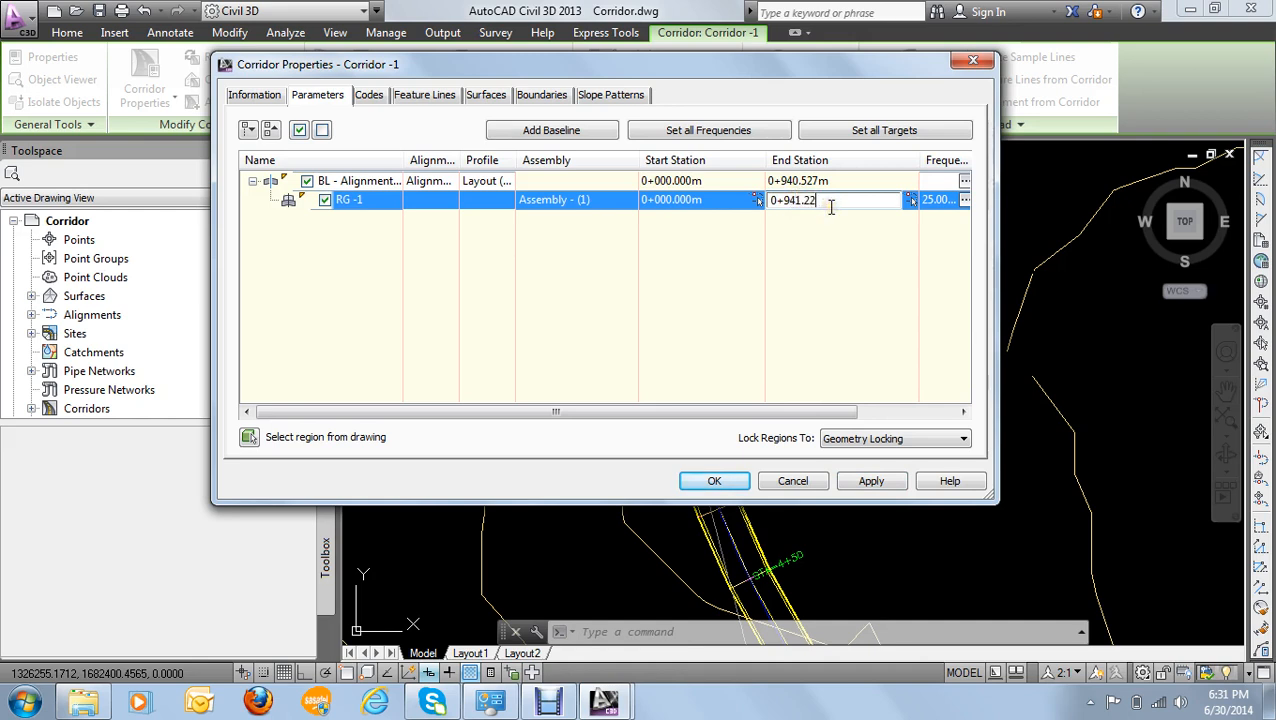
{"action": "left_click", "coordinate": [882, 272]}
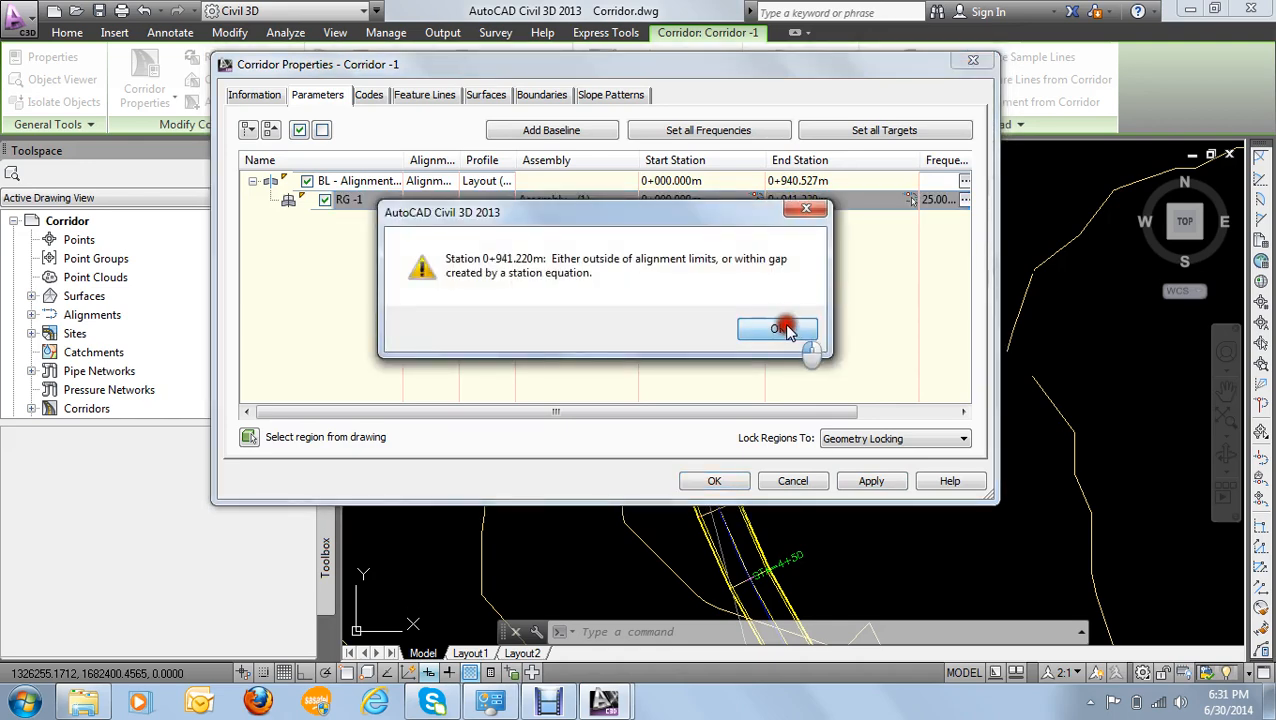
{"action": "left_click", "coordinate": [778, 329]}
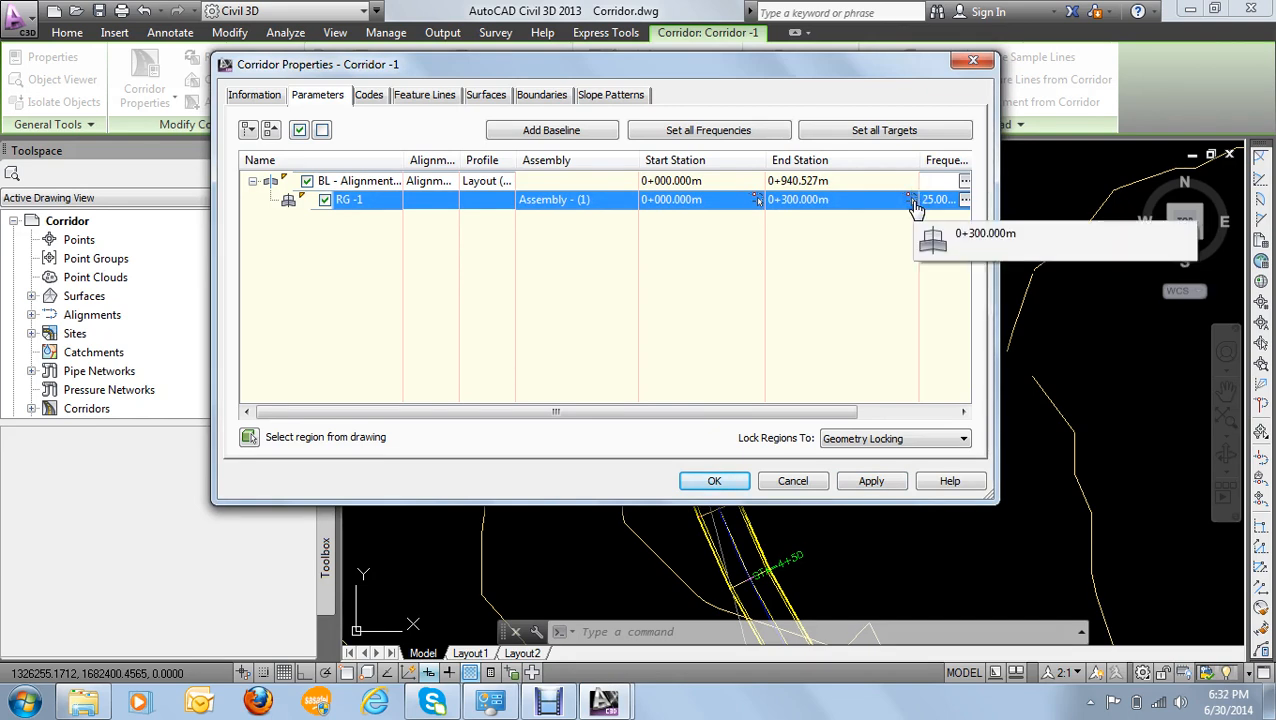
- Try to set the end station of region RG -1 by picking the end of the alignment in the drawing
{"action": "left_click", "coordinate": [828, 185]}
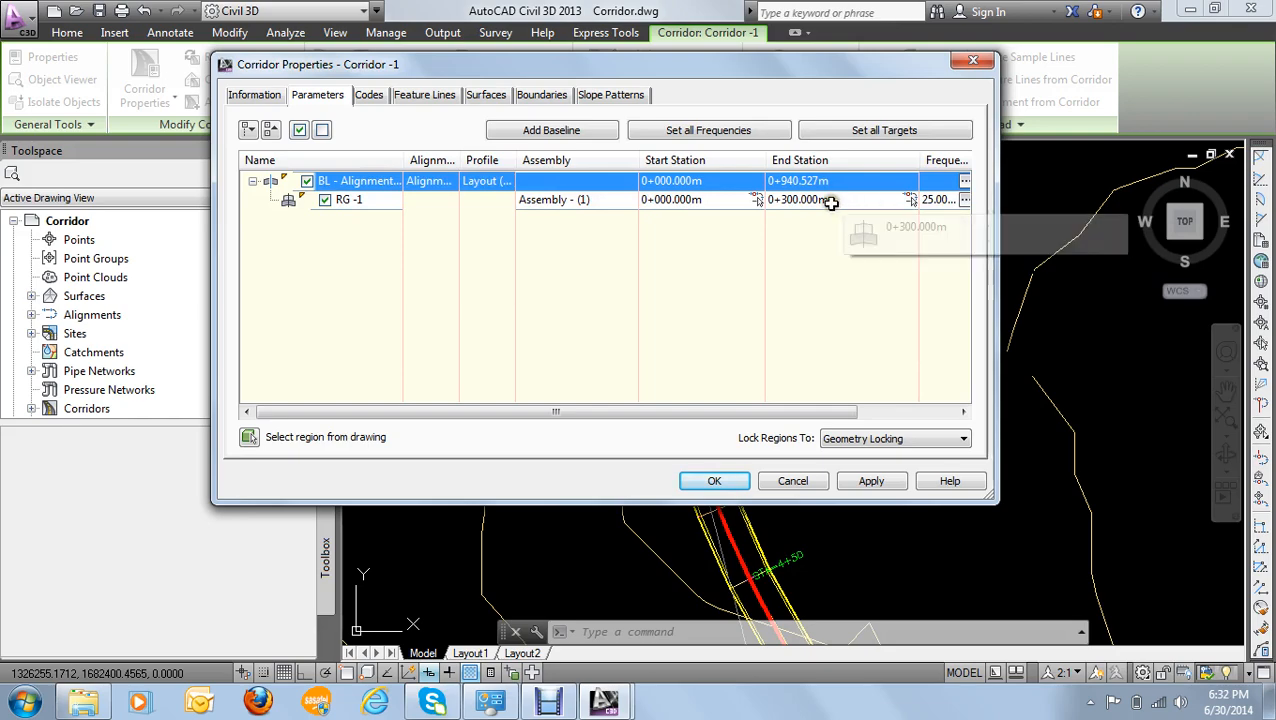
{"action": "left_click", "coordinate": [909, 201]}
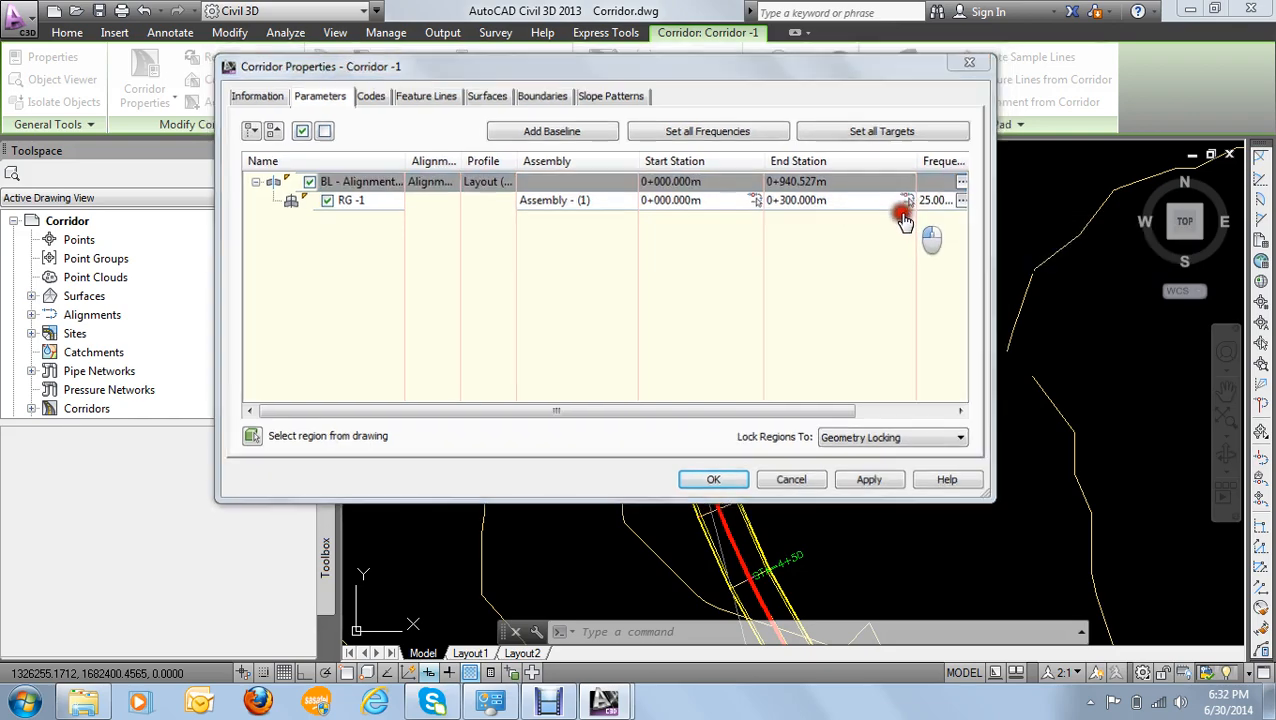
{"action": "scroll", "coordinate": [790, 480], "scroll_direction": "down", "scroll_amount": 6}
{"action": "middle_click_drag", "start_coordinate": [903, 450], "coordinate": [712, 345]}
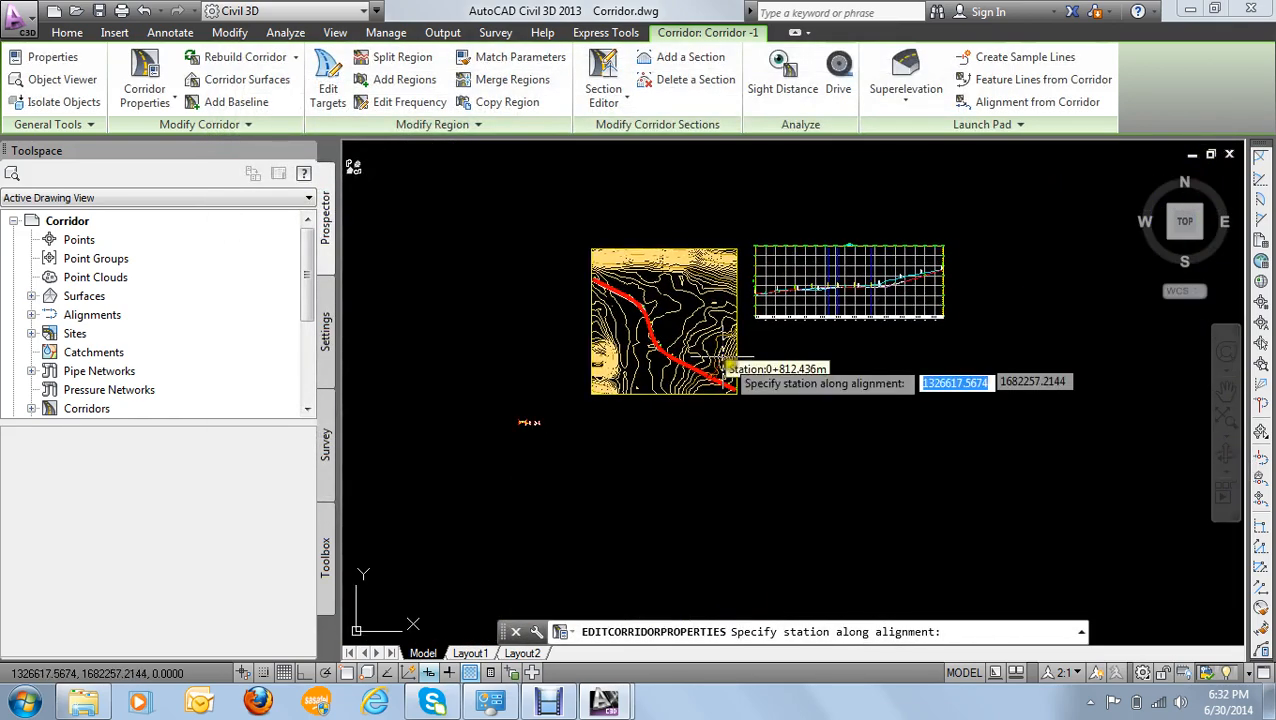
{"action": "scroll", "coordinate": [712, 350], "scroll_direction": "up", "scroll_amount": 8}
{"action": "scroll", "coordinate": [787, 368], "scroll_direction": "up", "scroll_amount": 4}
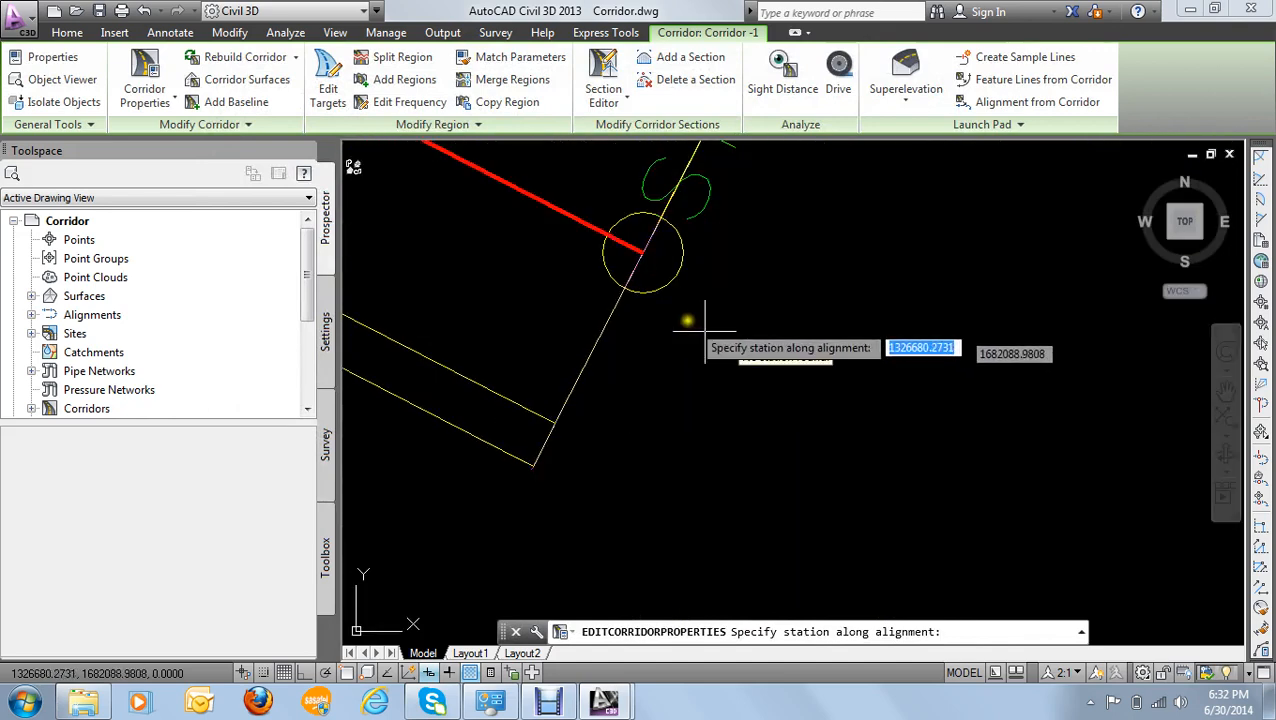
{"action": "scroll", "coordinate": [676, 298], "scroll_direction": "down", "scroll_amount": 2}
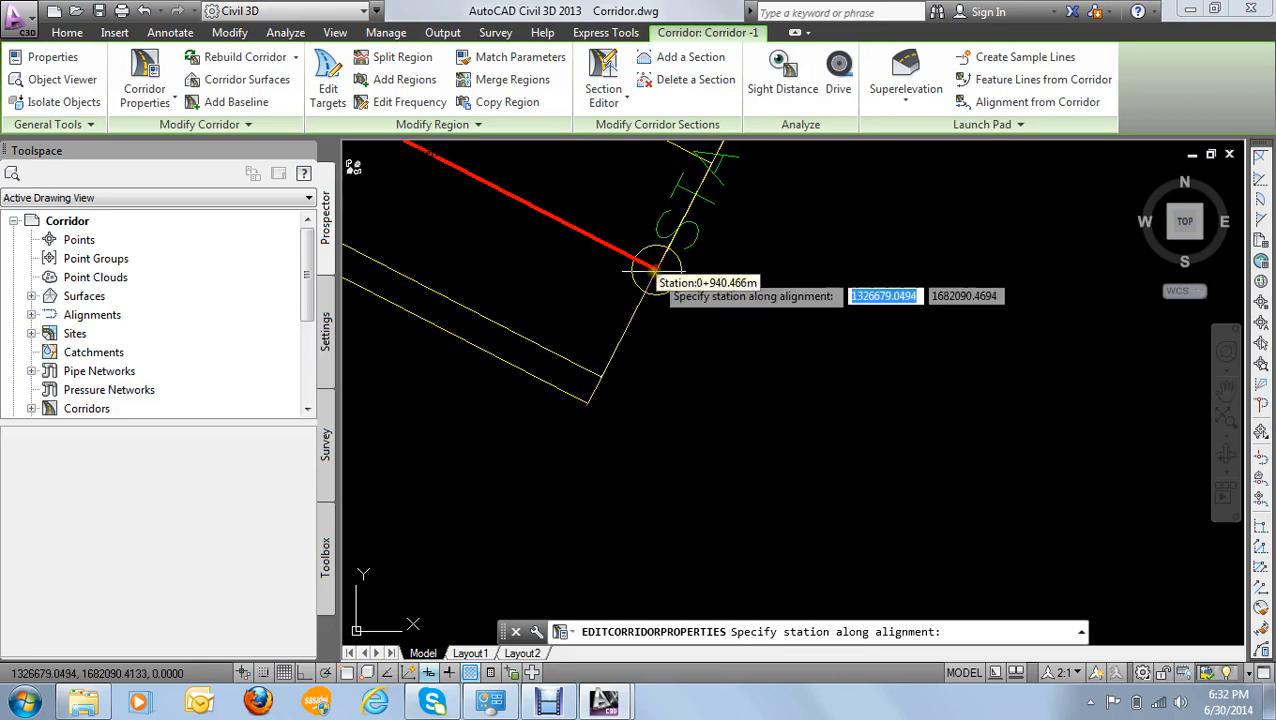
{"action": "left_click", "coordinate": [655, 268]}
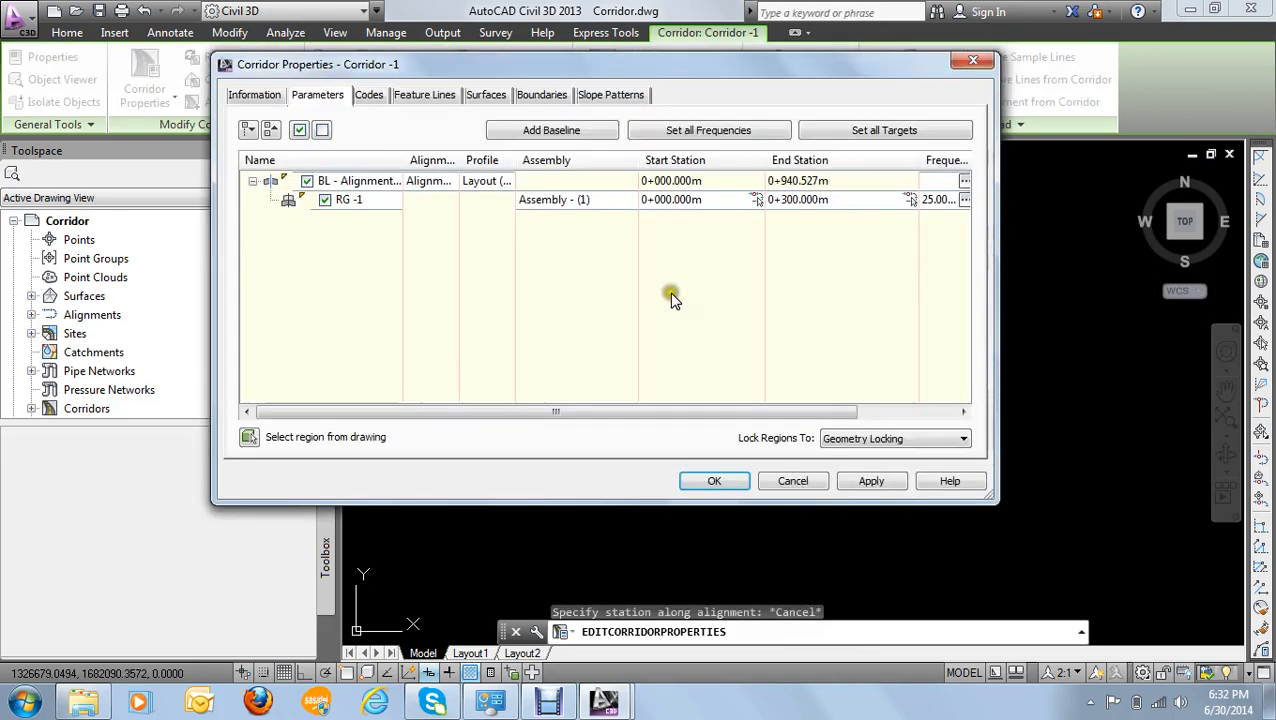
- Set the end station of region RG -1 to 0+940.527 and apply the change with a corridor rebuild
{"action": "left_click", "coordinate": [814, 200]}
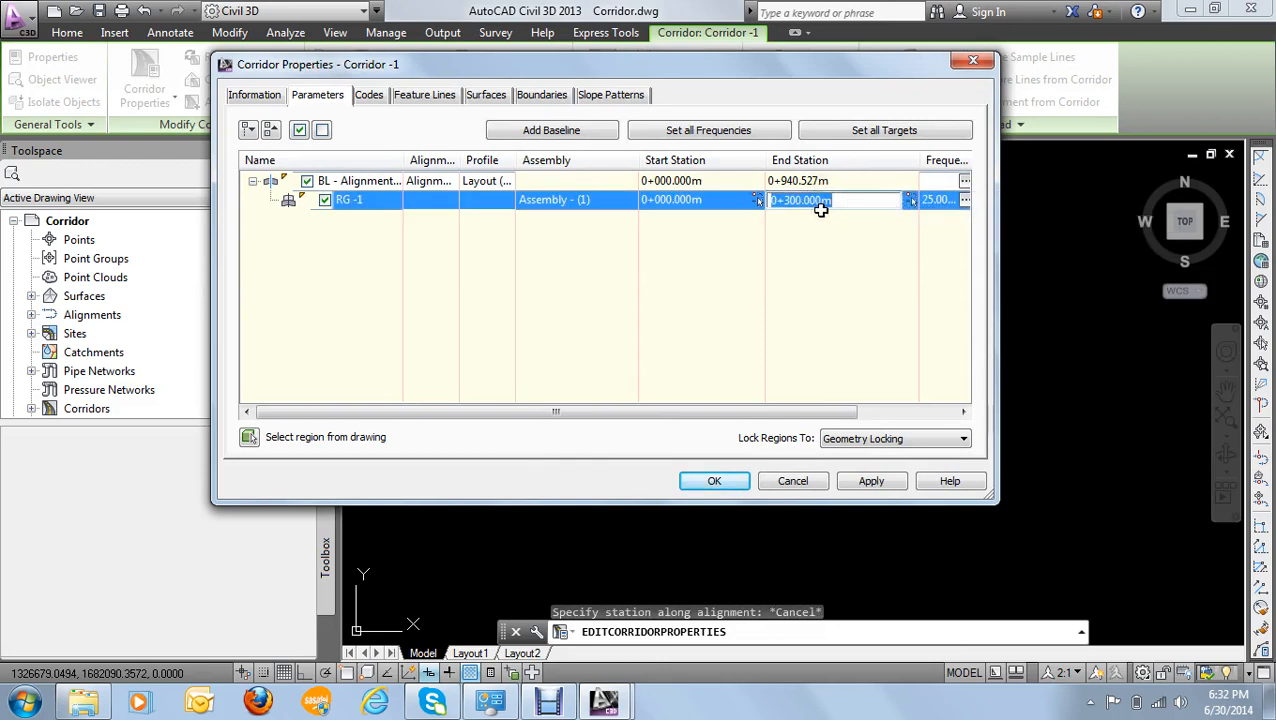
{"action": "type", "text": "0+940.527"}
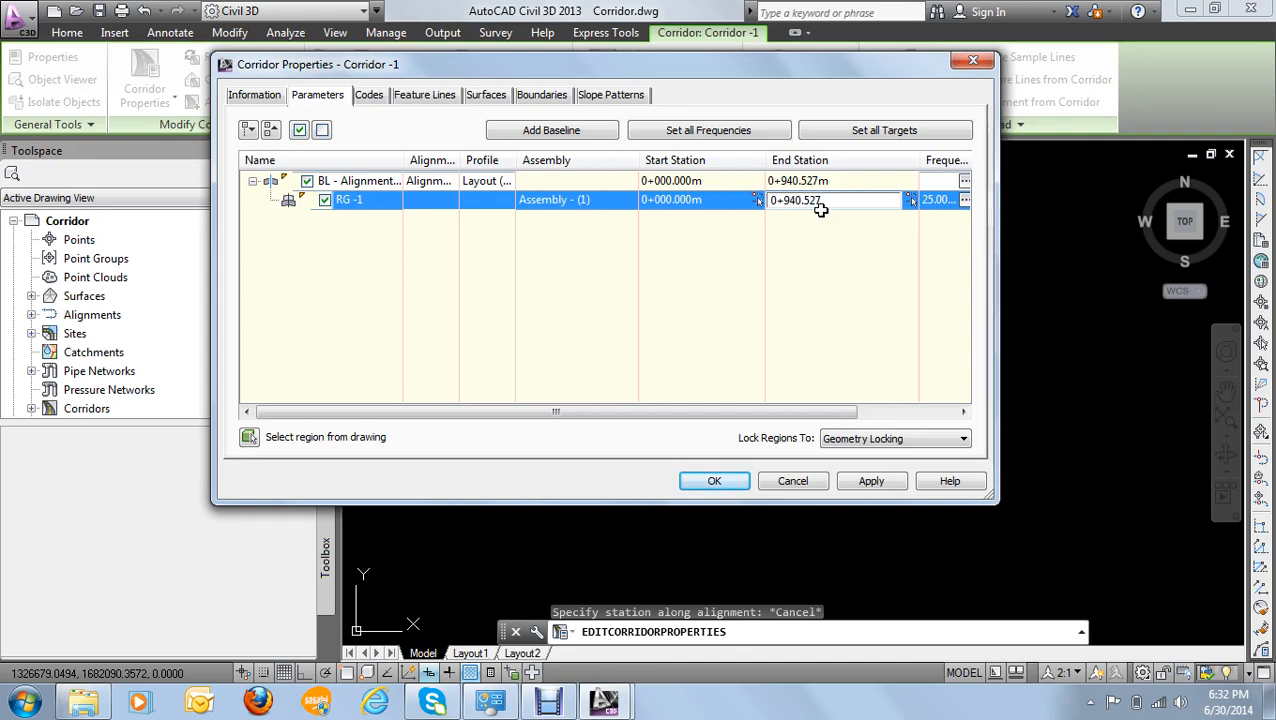
{"action": "left_click", "coordinate": [862, 482]}
{"action": "left_click", "coordinate": [600, 306]}
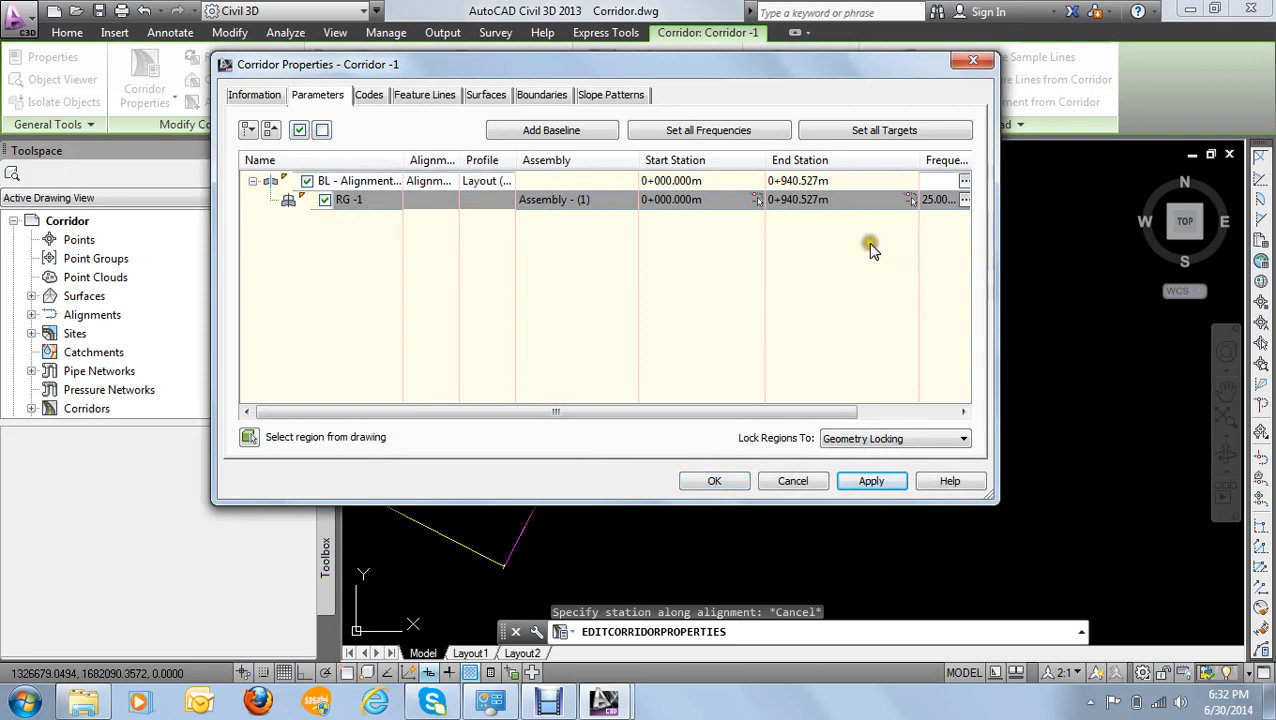
{"action": "mouse_move", "coordinate": [287, 215]}
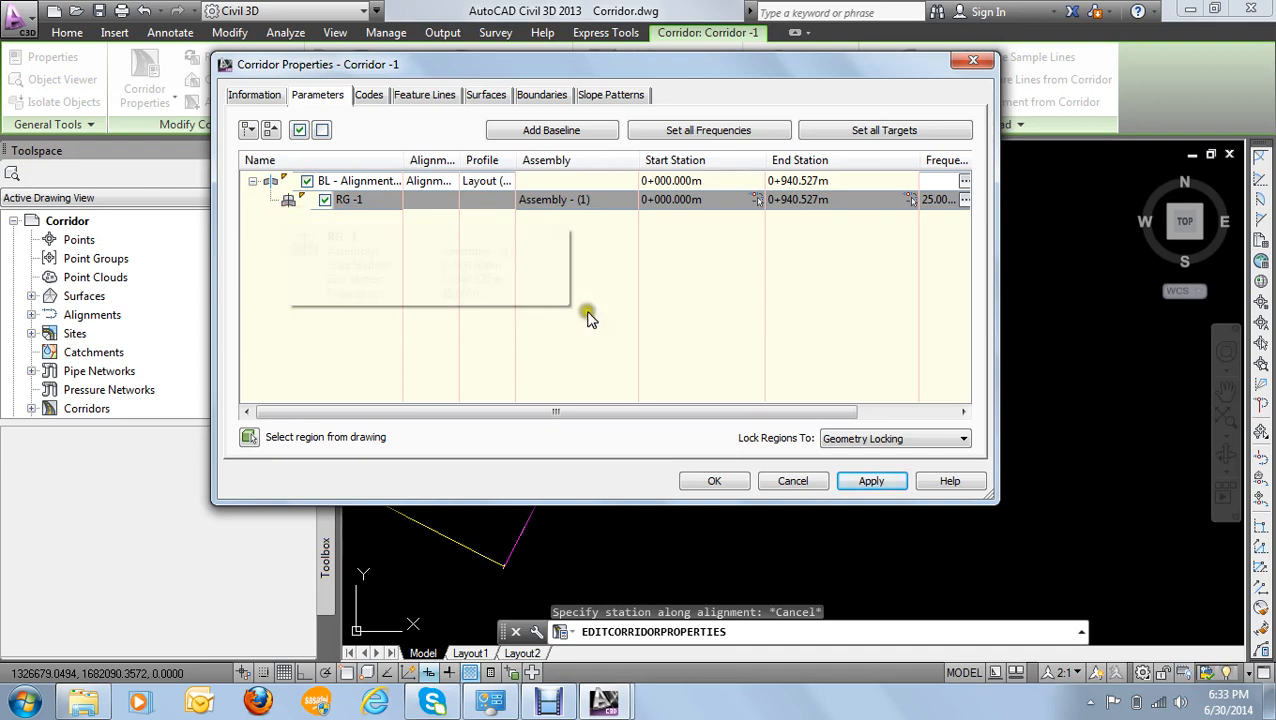
{"action": "left_click", "coordinate": [716, 482]}
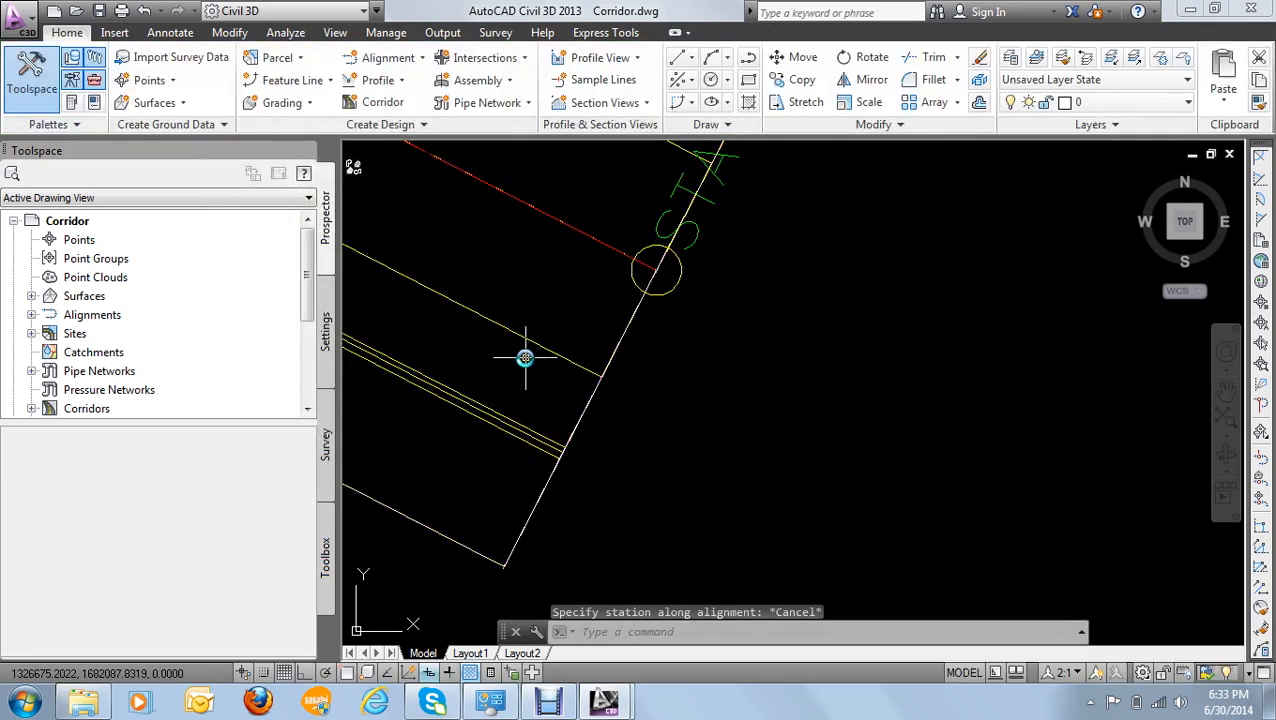
- Select the corridor near station 4+00 in the drawing and open its corridor properties
{"action": "mouse_move", "coordinate": [525, 358]}
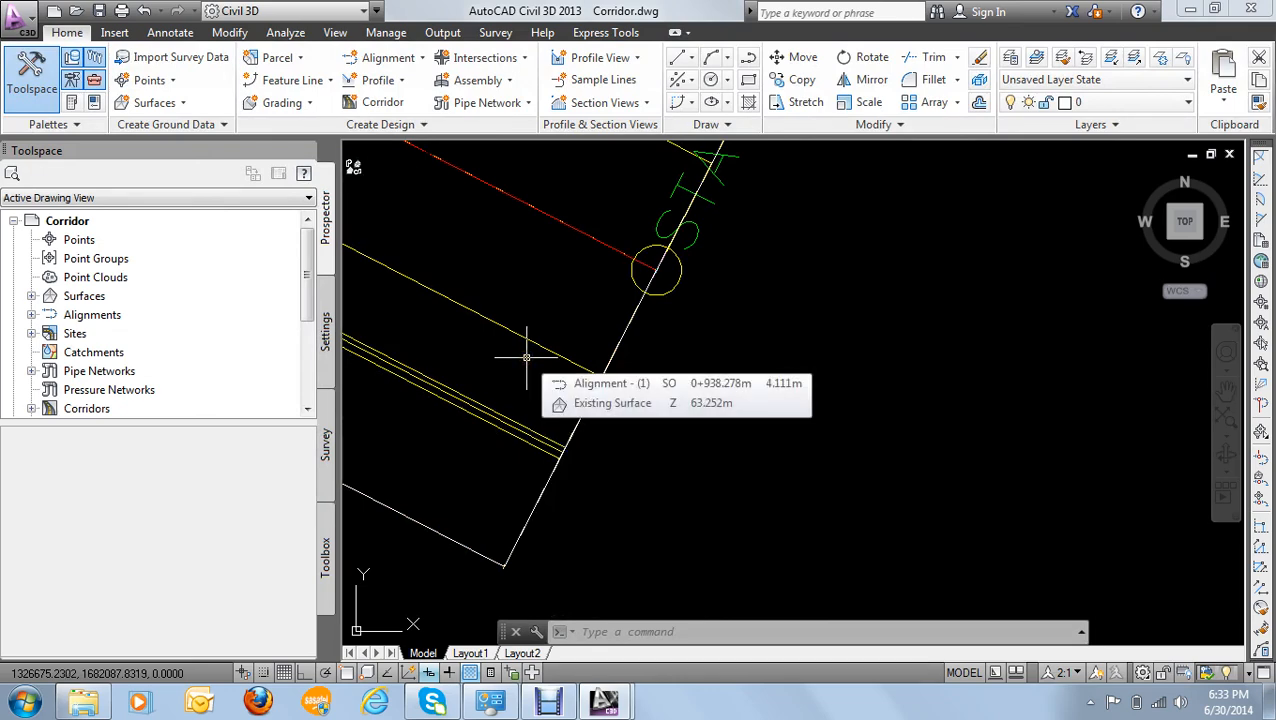
{"action": "scroll", "coordinate": [541, 360], "scroll_direction": "down", "scroll_amount": 6}
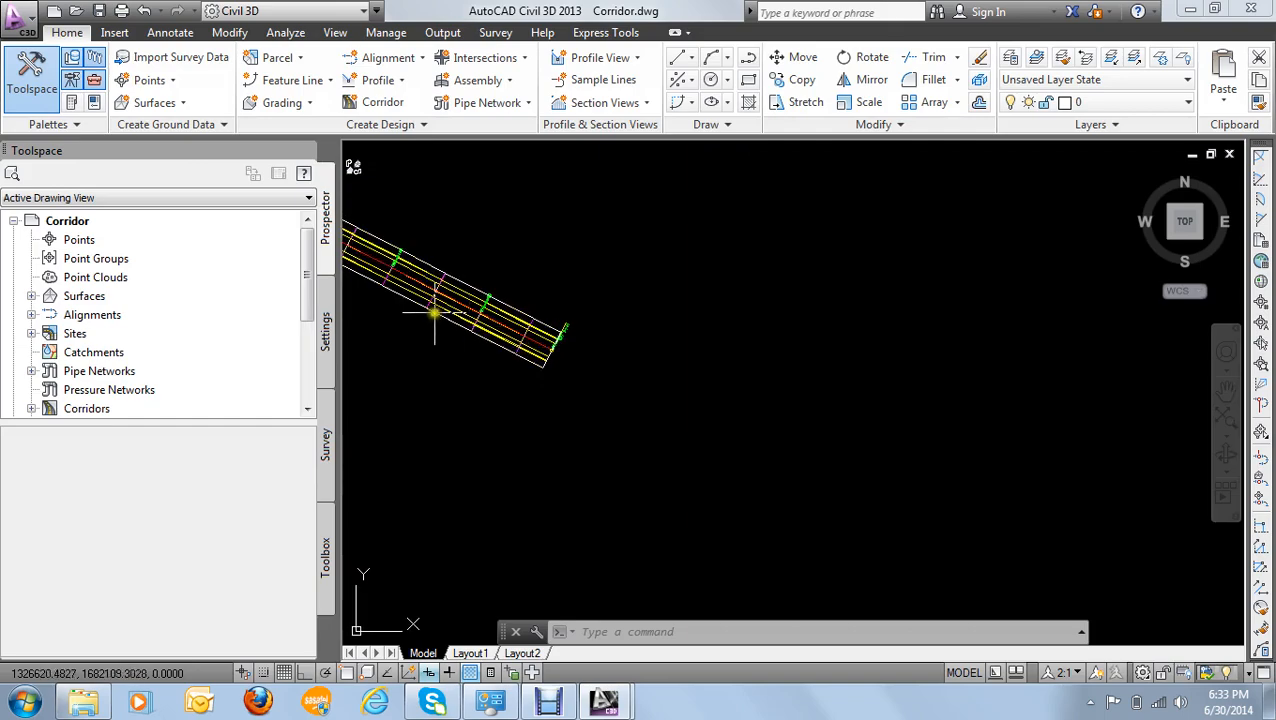
{"action": "middle_click_drag", "start_coordinate": [434, 313], "coordinate": [798, 413]}
{"action": "scroll", "coordinate": [490, 297], "scroll_direction": "down", "scroll_amount": 2}
{"action": "mouse_move", "coordinate": [472, 273]}
{"action": "middle_mouse_down"}
{"action": "mouse_move", "coordinate": [561, 319]}
{"action": "mouse_move", "coordinate": [722, 515]}
{"action": "middle_mouse_up"}
{"action": "scroll", "coordinate": [700, 495], "scroll_direction": "down", "scroll_amount": 3}
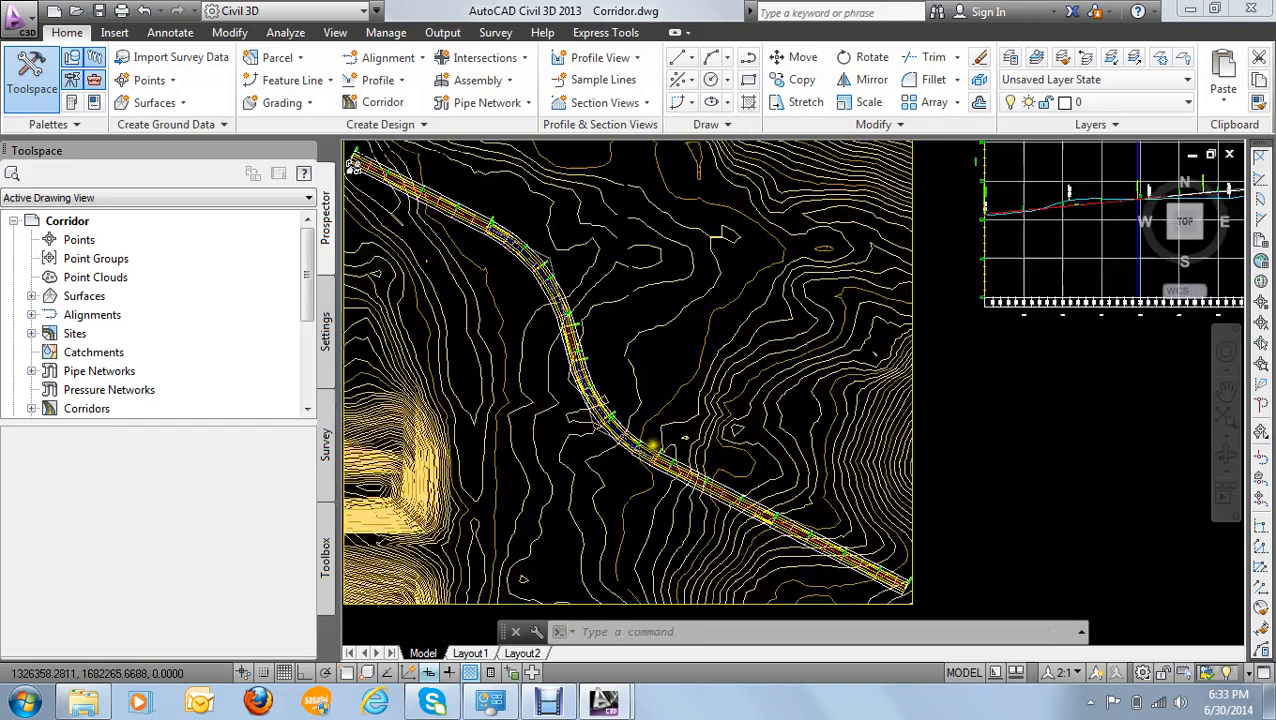
{"action": "scroll", "coordinate": [651, 447], "scroll_direction": "up", "scroll_amount": 10}
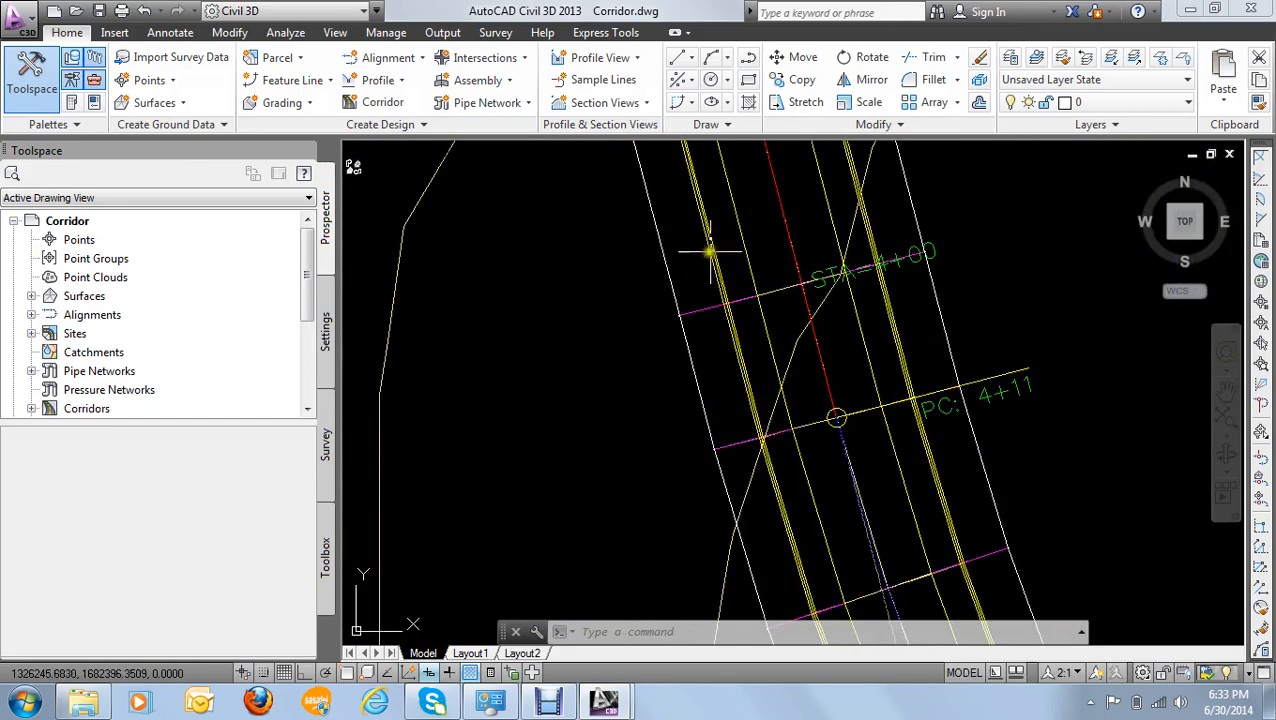
{"action": "left_click", "coordinate": [709, 252]}
{"action": "right_click", "coordinate": [711, 249]}
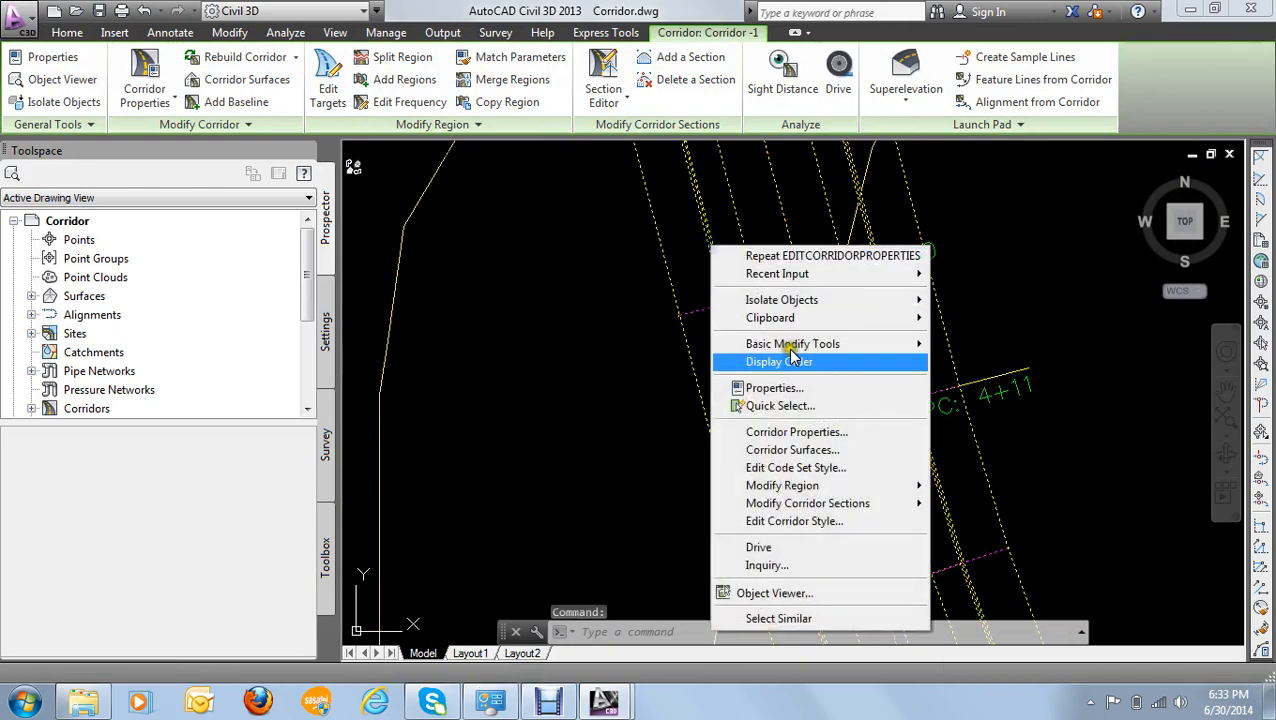
{"action": "left_click", "coordinate": [817, 434]}
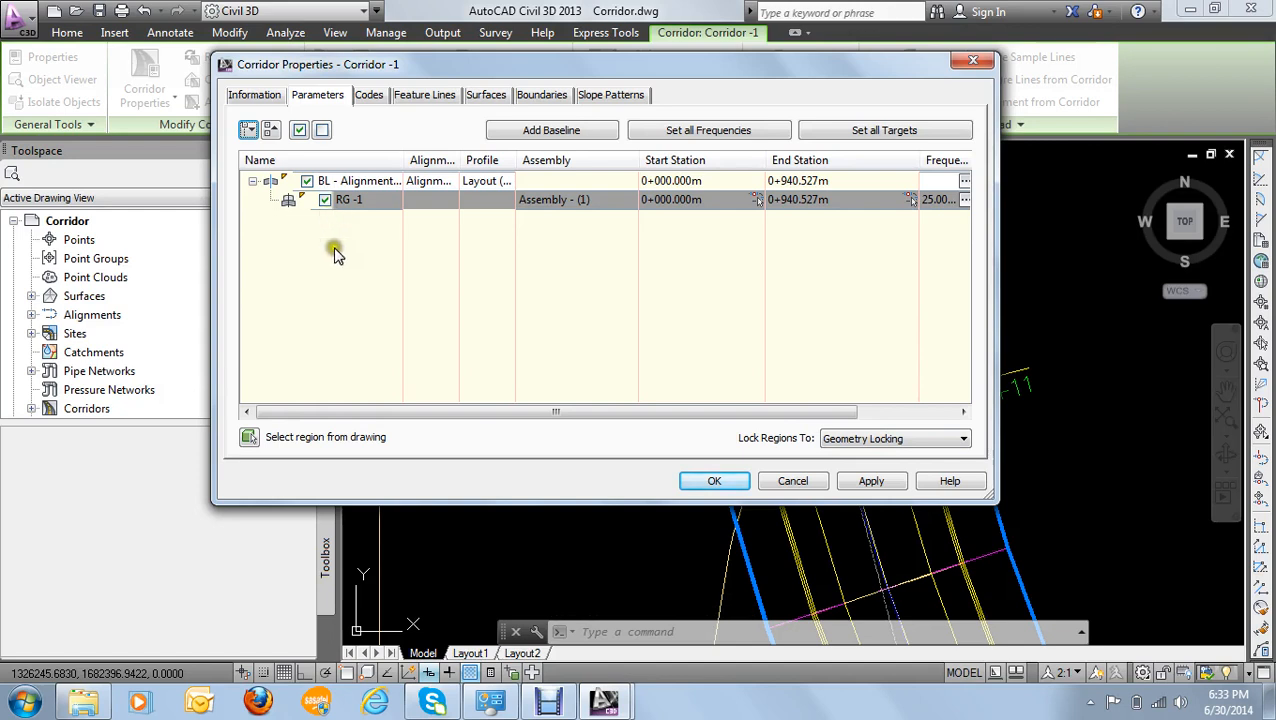
- Split region RG -1 at station 0+183.695, on the straight just before the first curve
{"action": "right_click", "coordinate": [288, 204]}
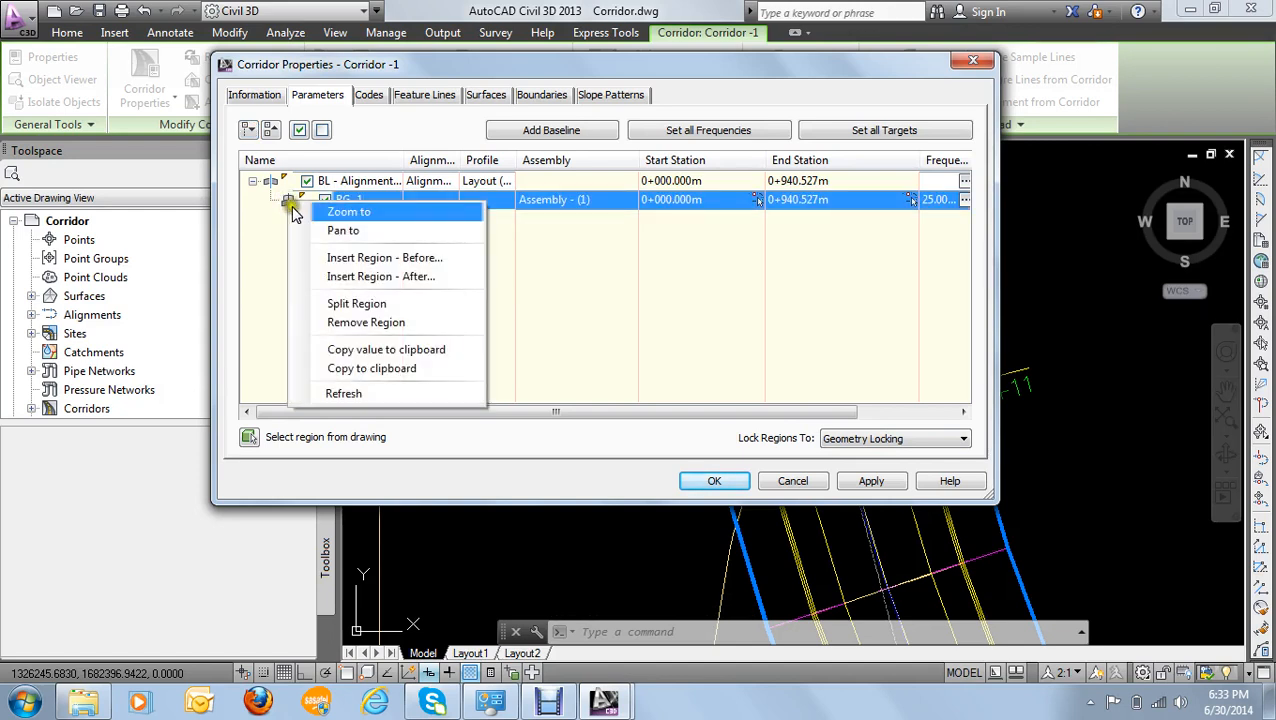
{"action": "left_click", "coordinate": [345, 304]}
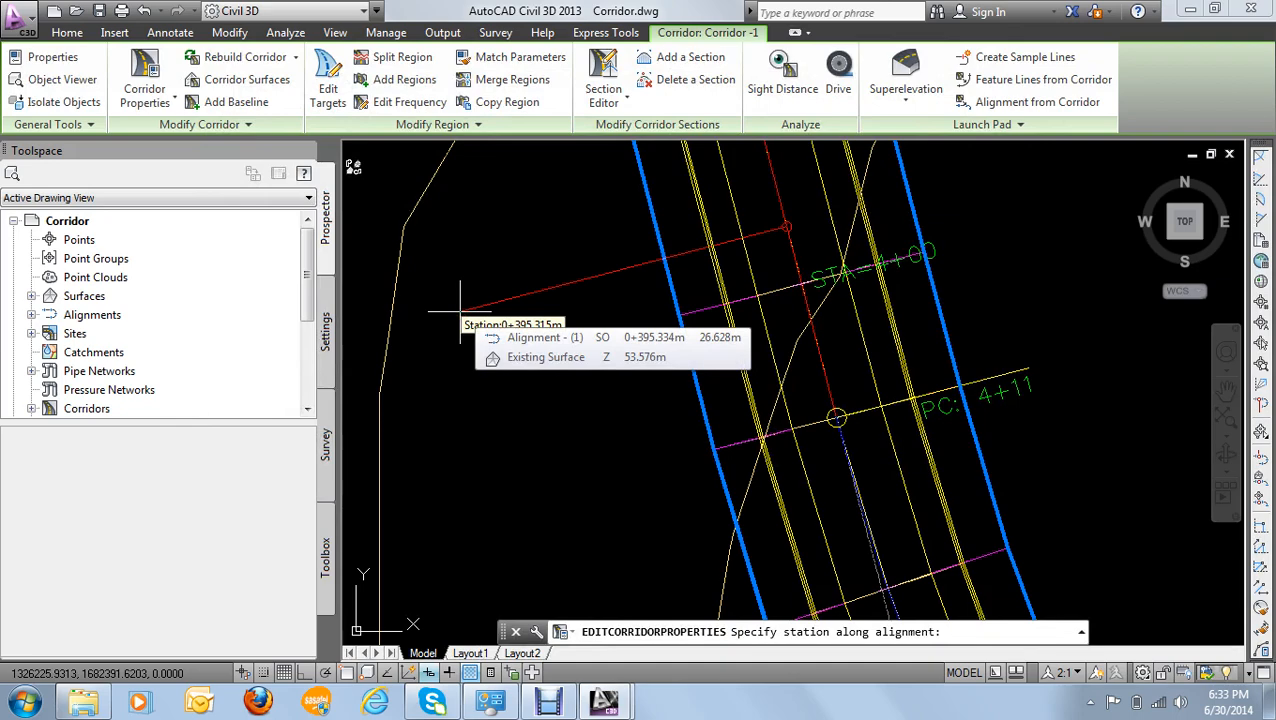
{"action": "scroll", "coordinate": [460, 305], "scroll_direction": "down", "scroll_amount": 10}
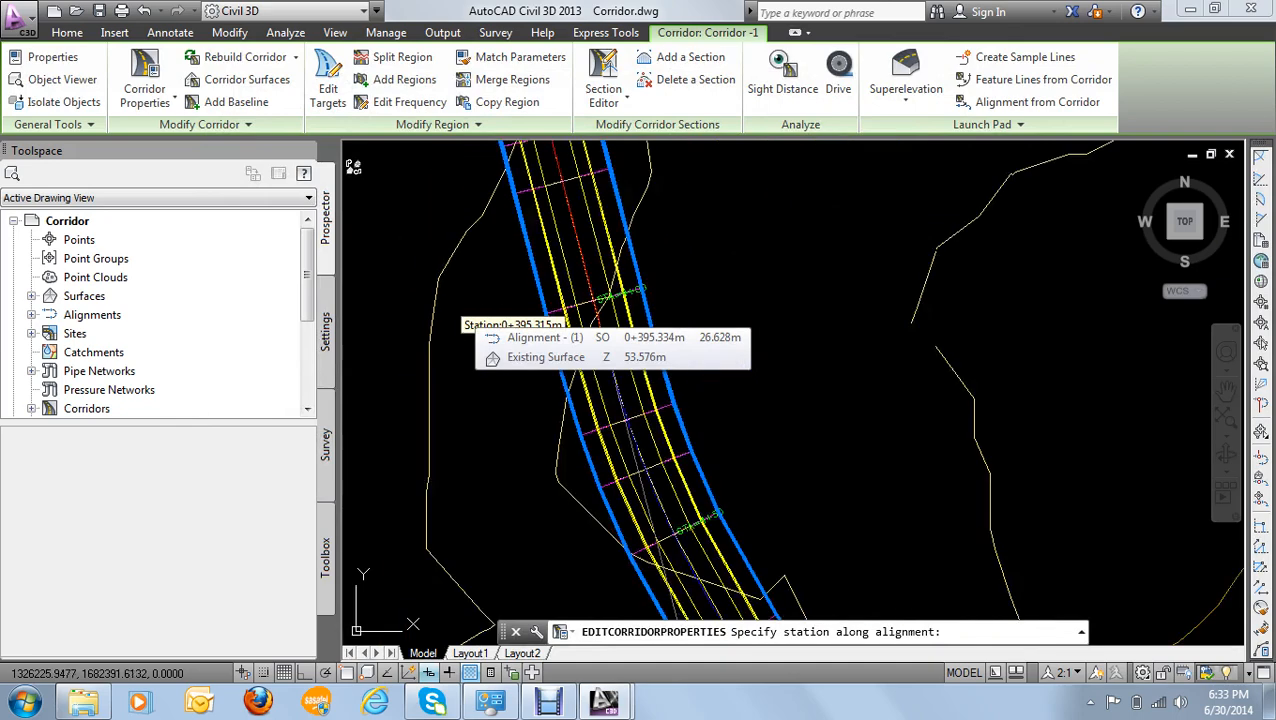
{"action": "scroll", "coordinate": [460, 298], "scroll_direction": "up", "scroll_amount": 10}
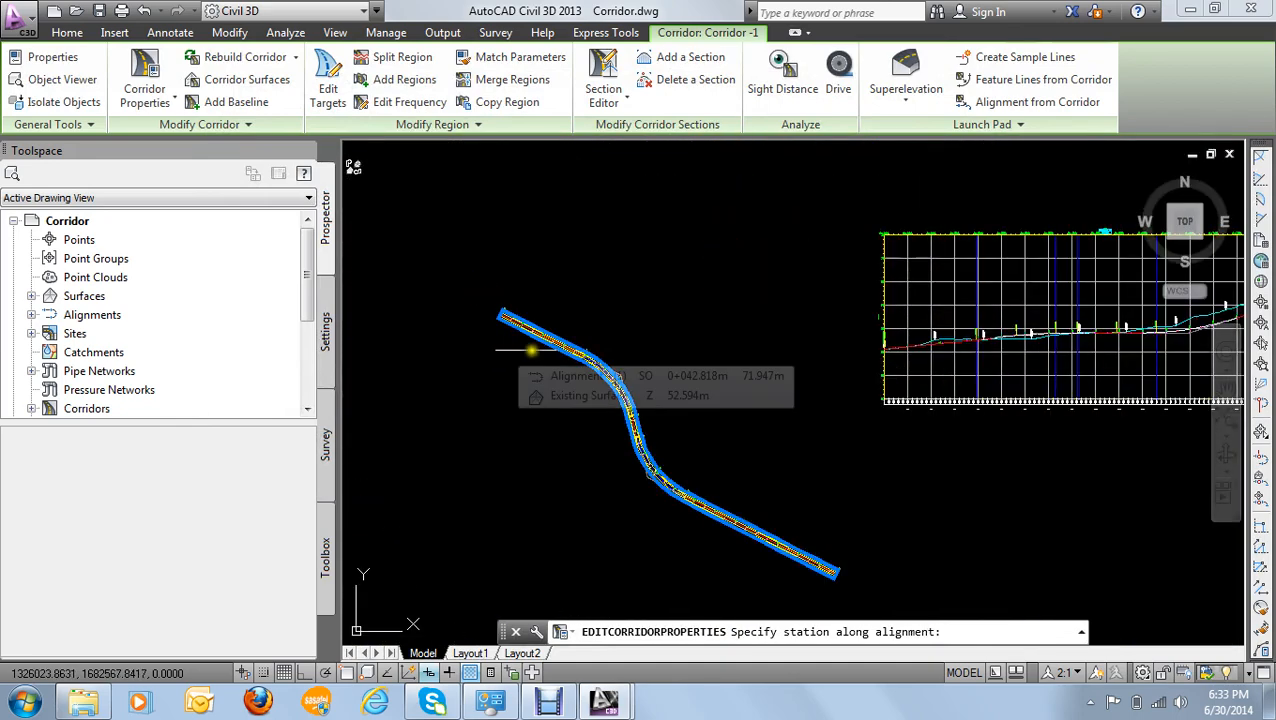
{"action": "scroll", "coordinate": [650, 390], "scroll_direction": "down", "scroll_amount": 3}
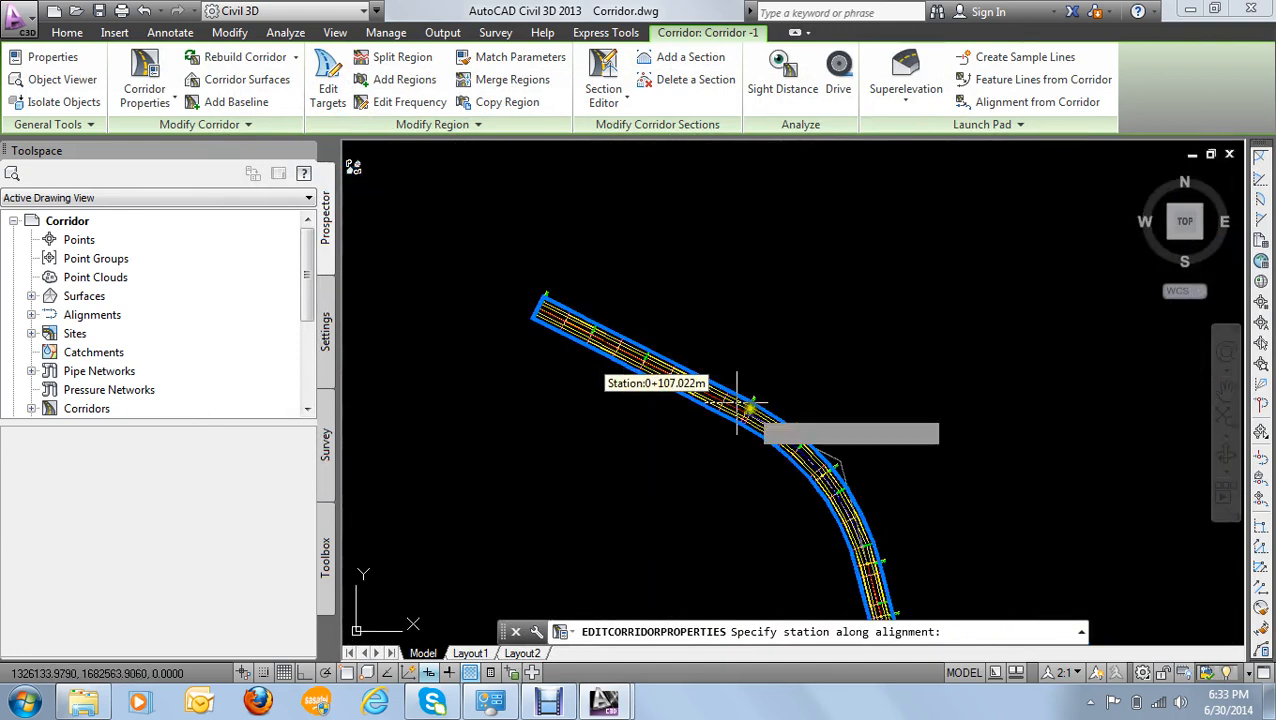
{"action": "scroll", "coordinate": [710, 430], "scroll_direction": "up", "scroll_amount": 6}
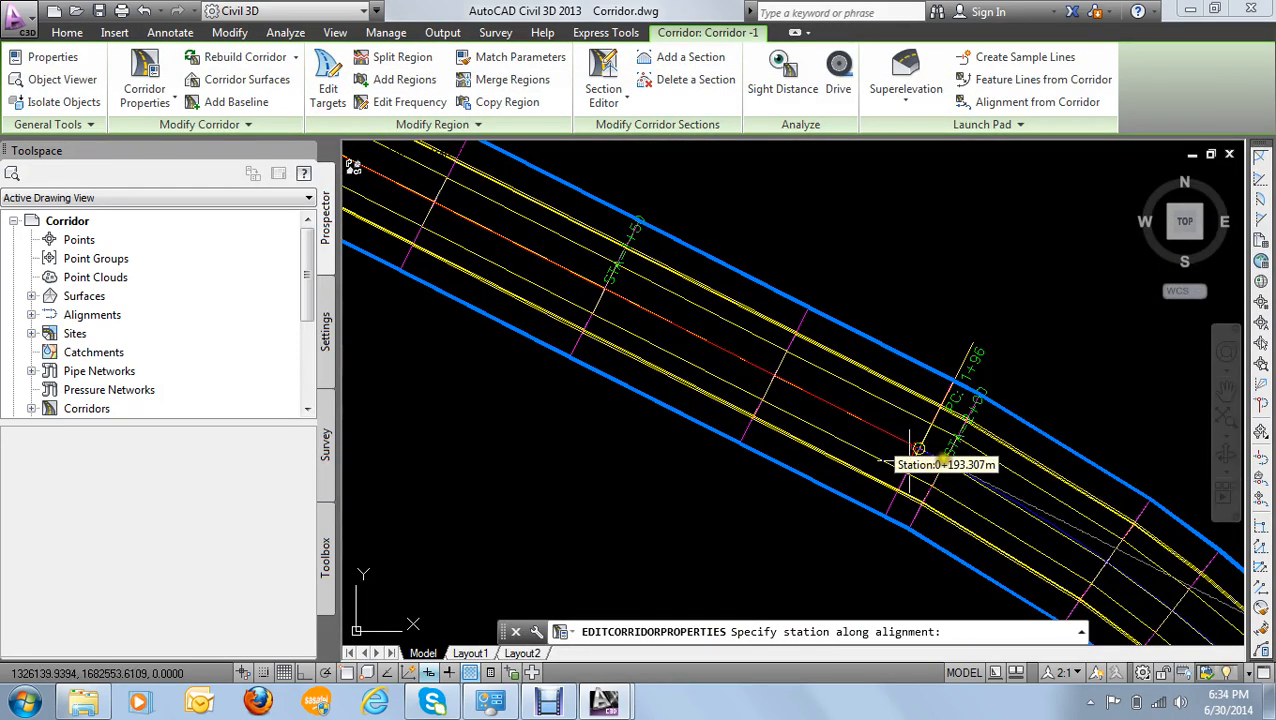
{"action": "scroll", "coordinate": [970, 466], "scroll_direction": "down", "scroll_amount": 2}
{"action": "scroll", "coordinate": [985, 476], "scroll_direction": "up", "scroll_amount": 6}
{"action": "scroll", "coordinate": [956, 477], "scroll_direction": "down", "scroll_amount": 4}
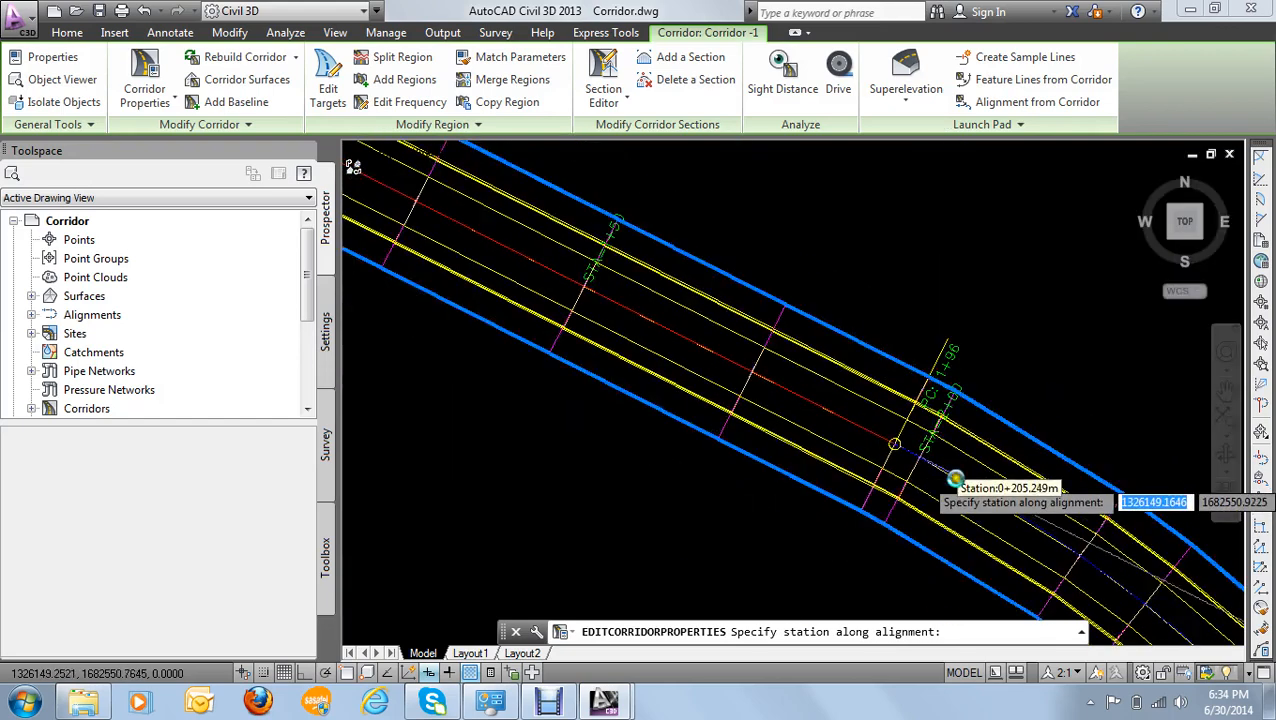
{"action": "scroll", "coordinate": [956, 481], "scroll_direction": "down", "scroll_amount": 2}
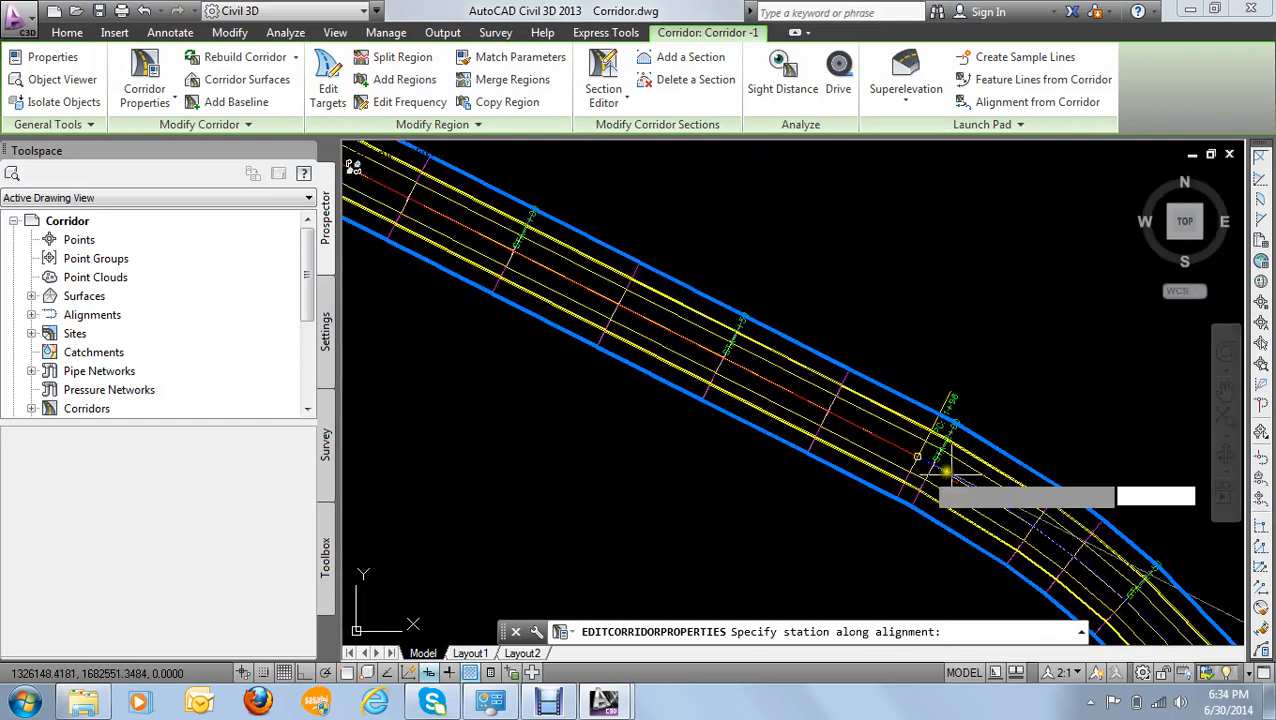
{"action": "left_click", "coordinate": [865, 440]}
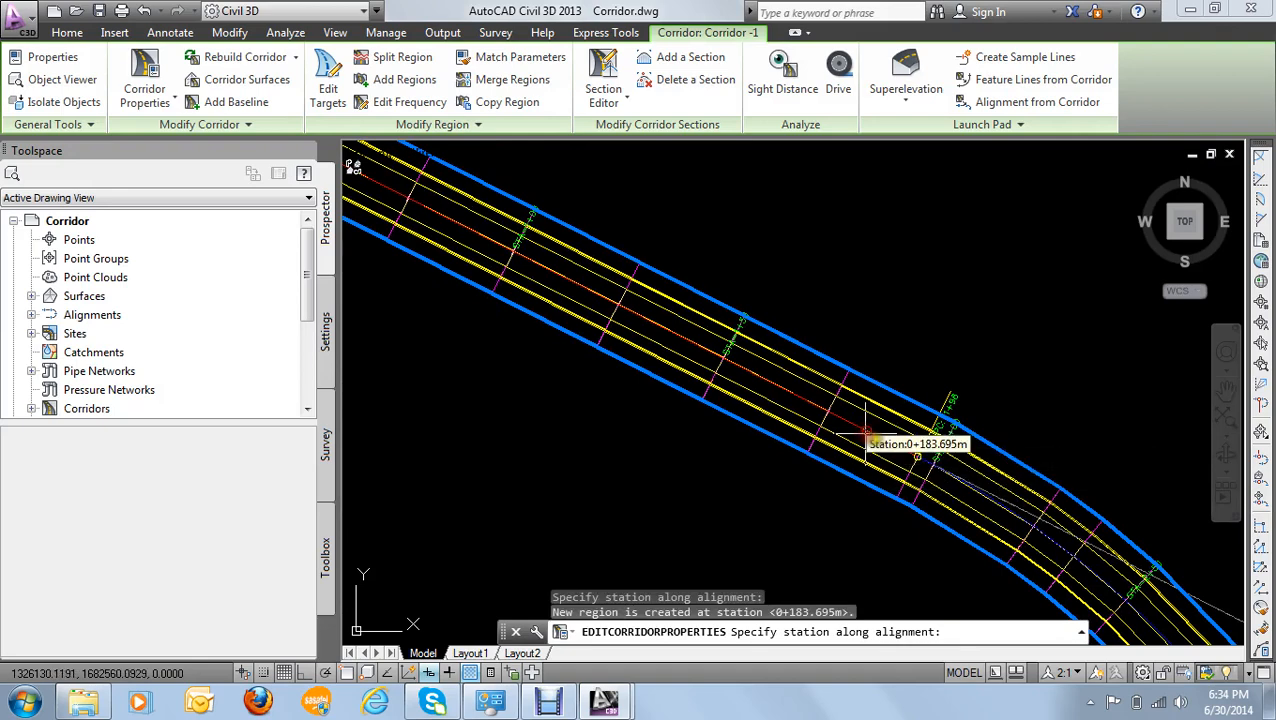
- Split the corridor again at station 0+578.911, at the end of the second curve (PT: 5+79), and finish splitting
{"action": "scroll", "coordinate": [975, 505], "scroll_direction": "down", "scroll_amount": 3}
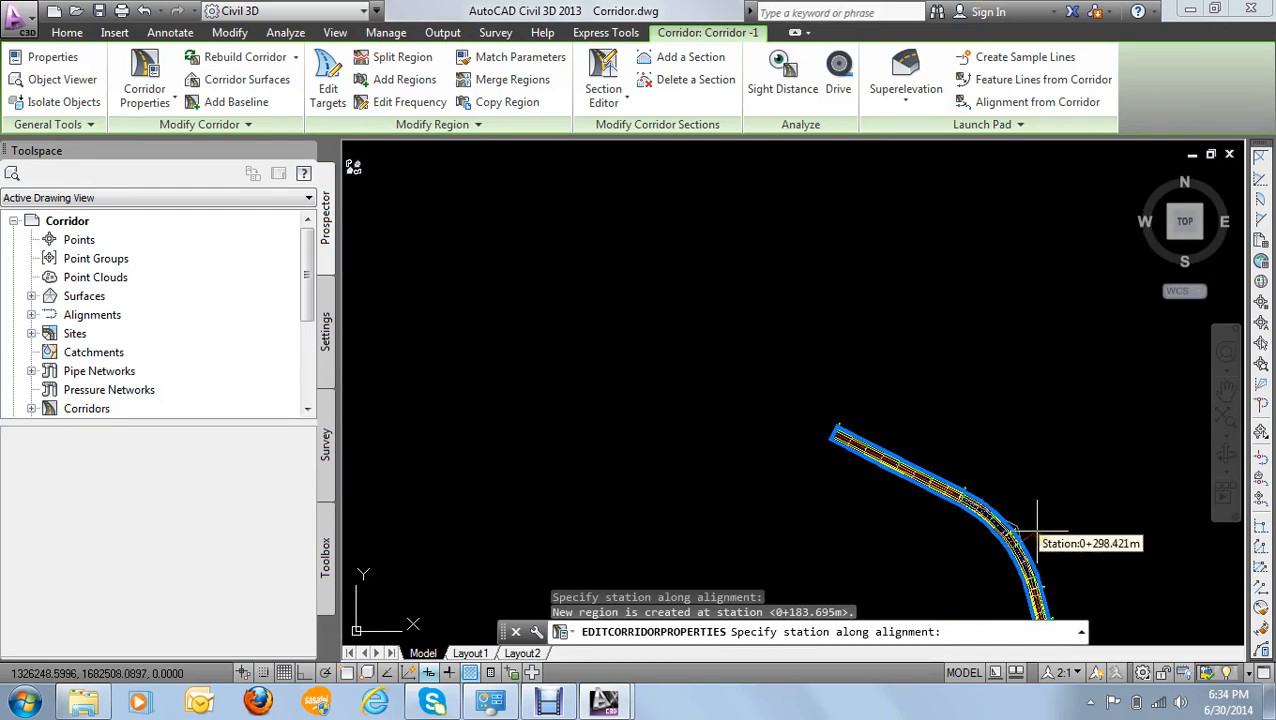
{"action": "scroll", "coordinate": [1037, 541], "scroll_direction": "down", "scroll_amount": 3}
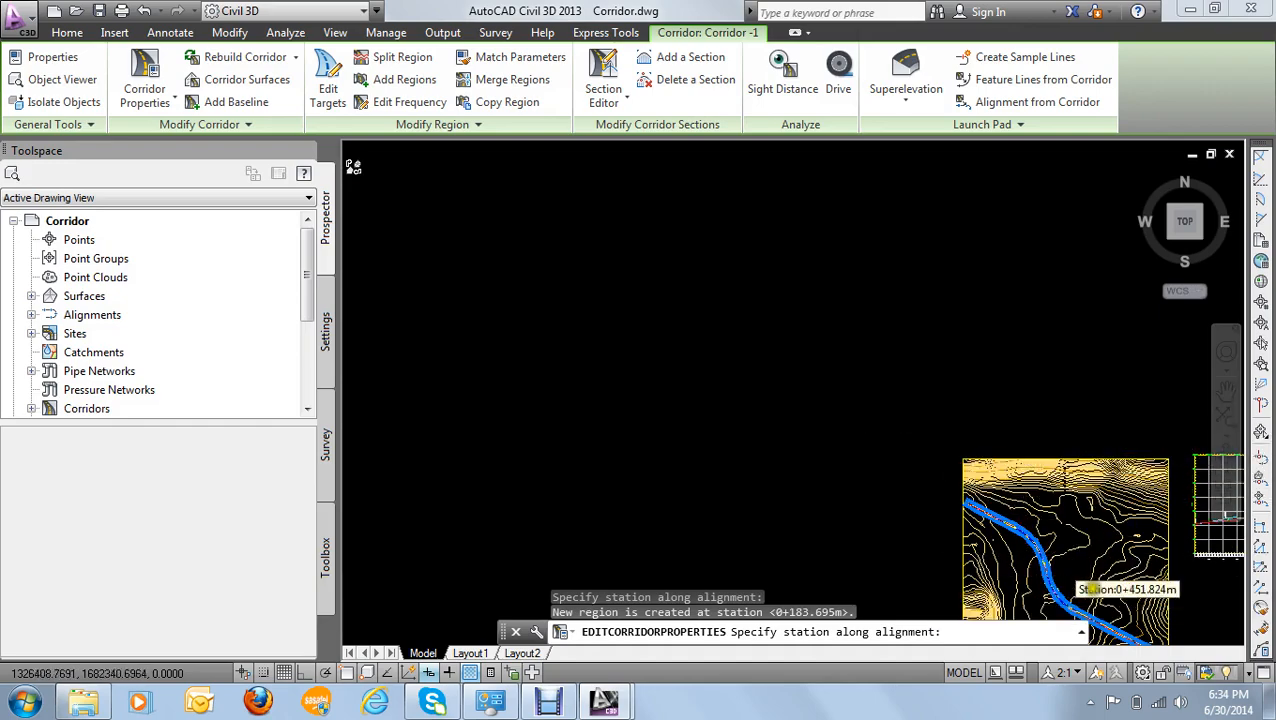
{"action": "scroll", "coordinate": [1090, 590], "scroll_direction": "up", "scroll_amount": 5}
{"action": "scroll", "coordinate": [935, 540], "scroll_direction": "down", "scroll_amount": 4}
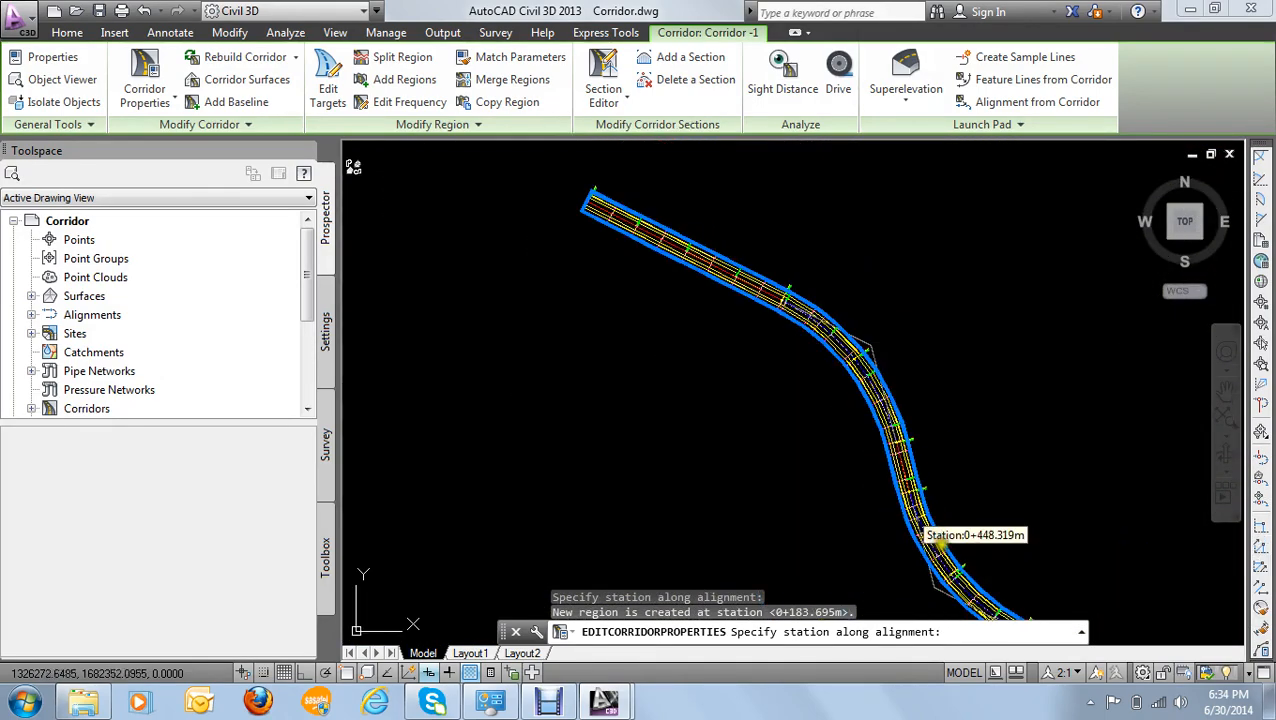
{"action": "scroll", "coordinate": [940, 545], "scroll_direction": "up", "scroll_amount": 5}
{"action": "scroll", "coordinate": [763, 478], "scroll_direction": "down", "scroll_amount": 2}
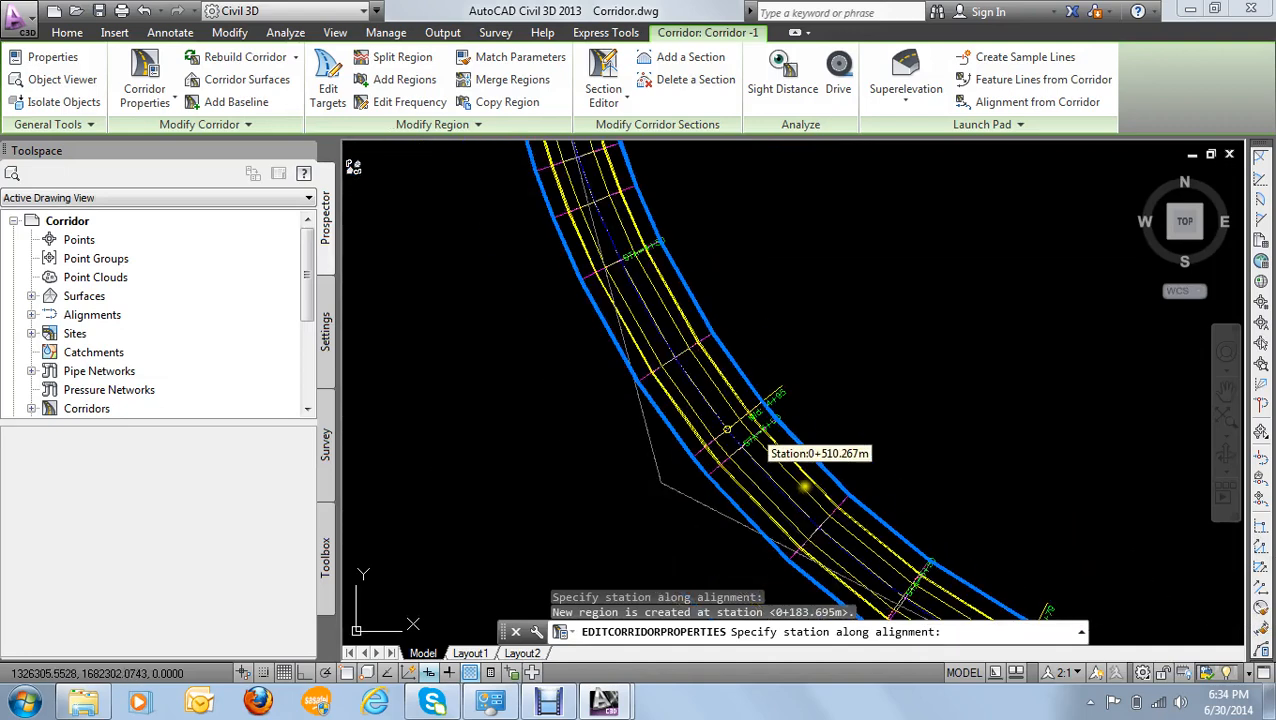
{"action": "scroll", "coordinate": [800, 485], "scroll_direction": "up", "scroll_amount": 6}
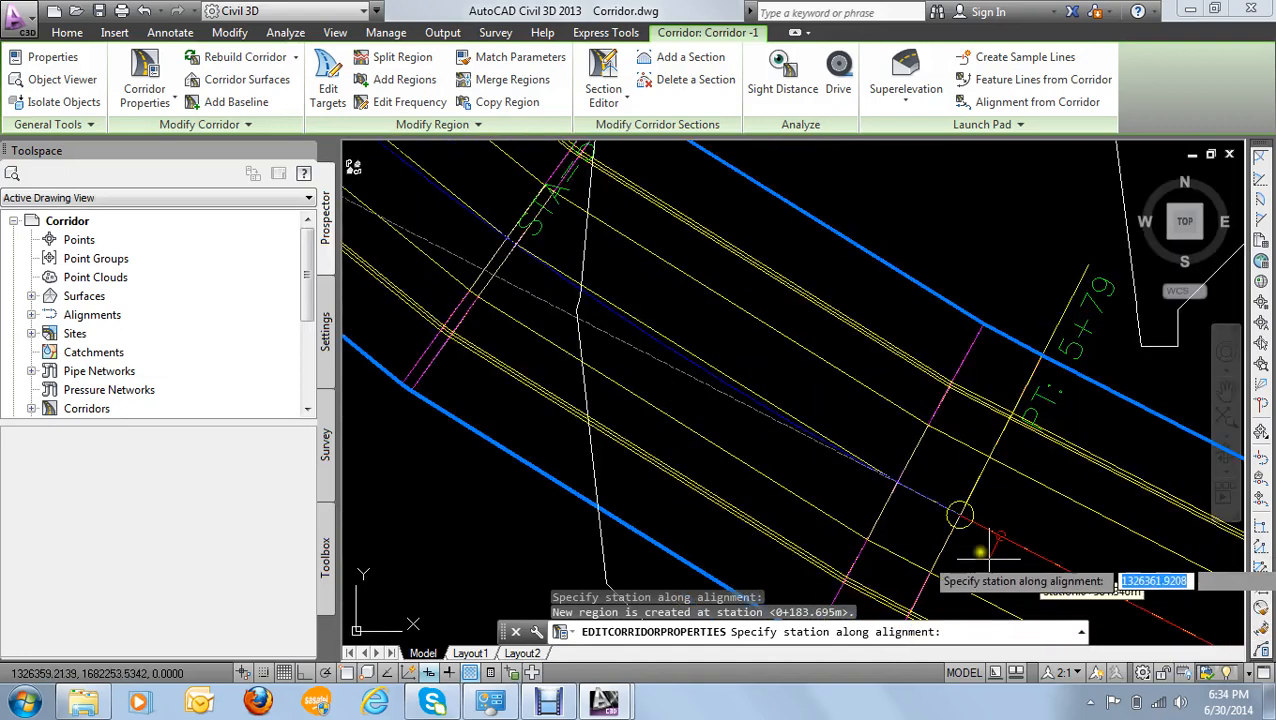
{"action": "left_click", "coordinate": [958, 515]}
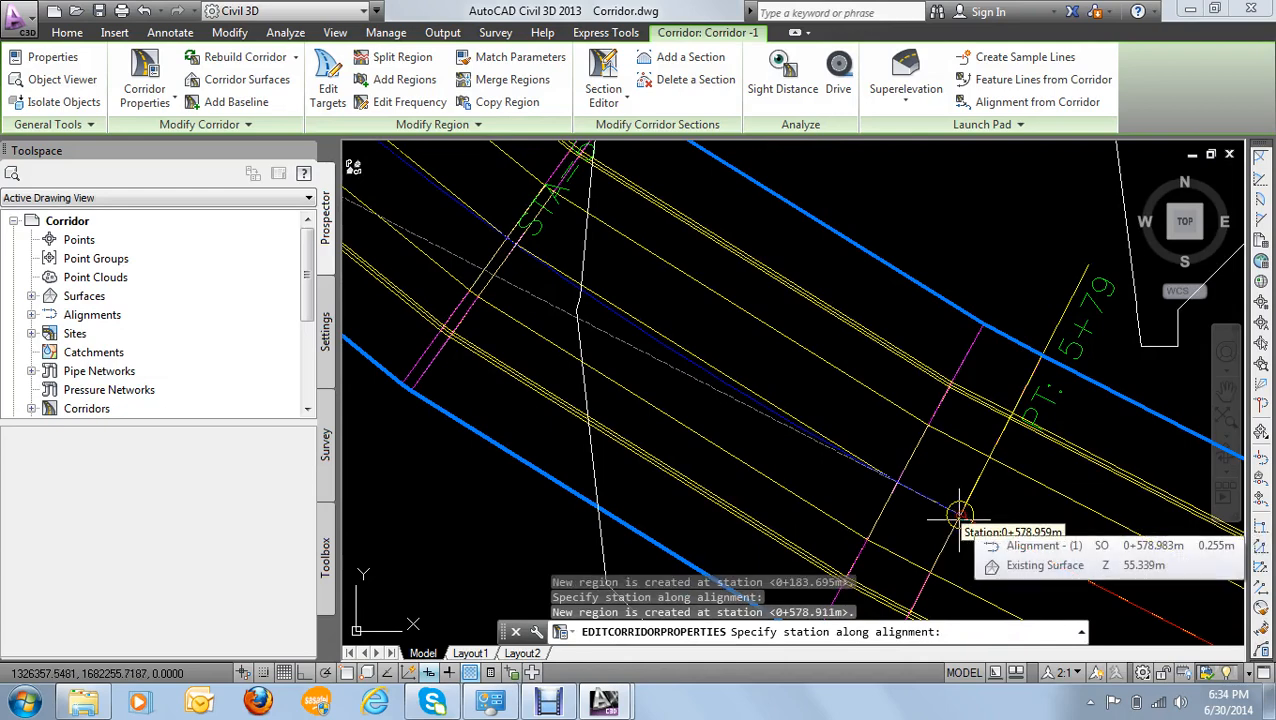
{"action": "key", "text": "Return"}
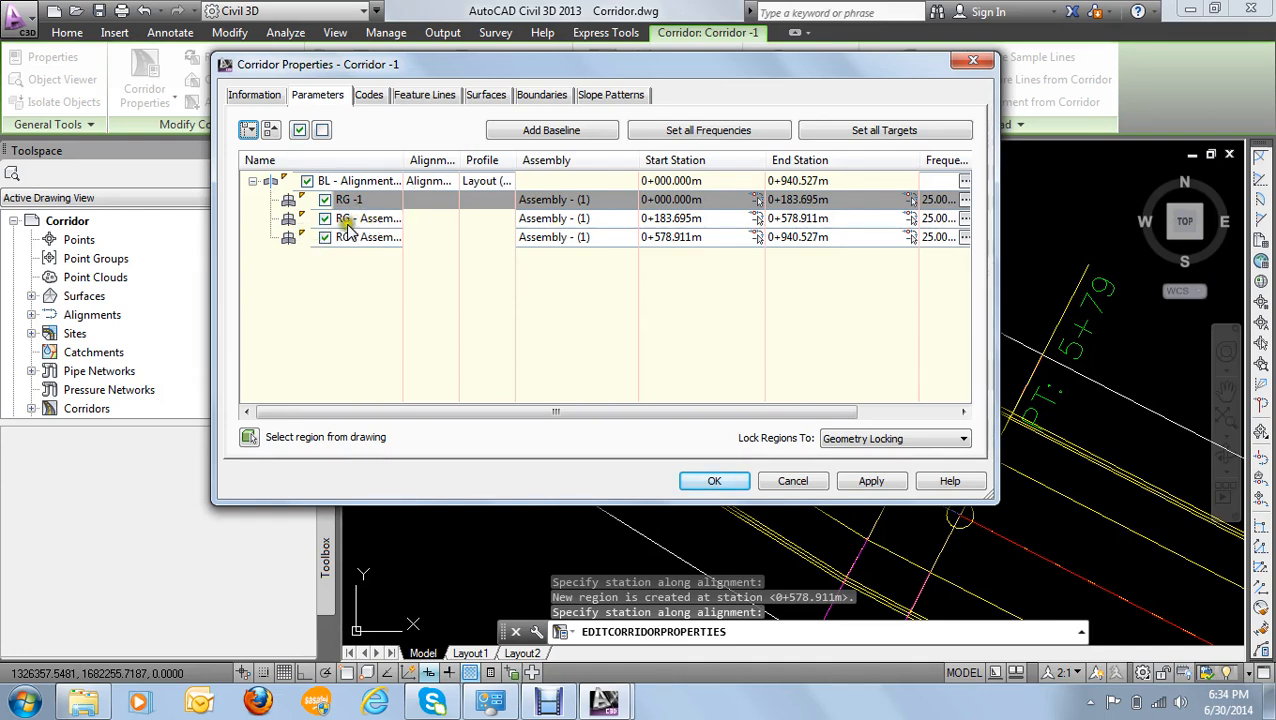
- Apply the region splits with a corridor rebuild and close the corridor properties
{"action": "left_click", "coordinate": [862, 481]}
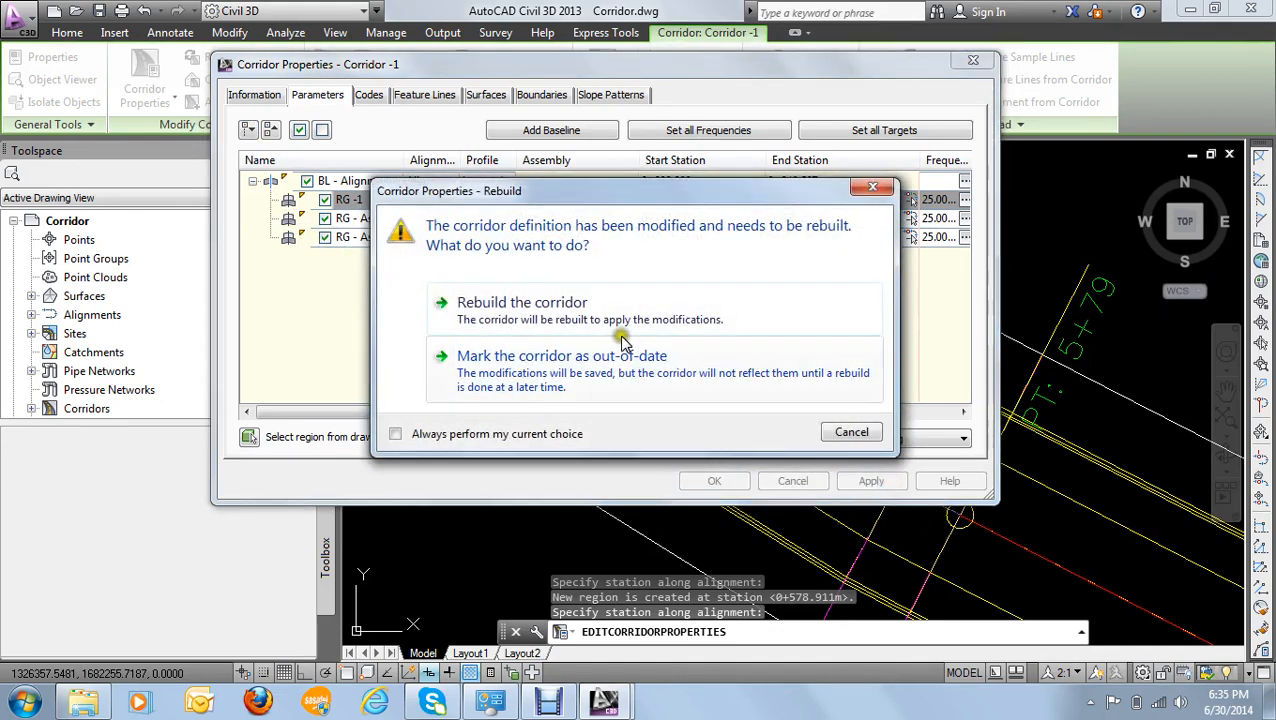
{"action": "left_click", "coordinate": [558, 304]}
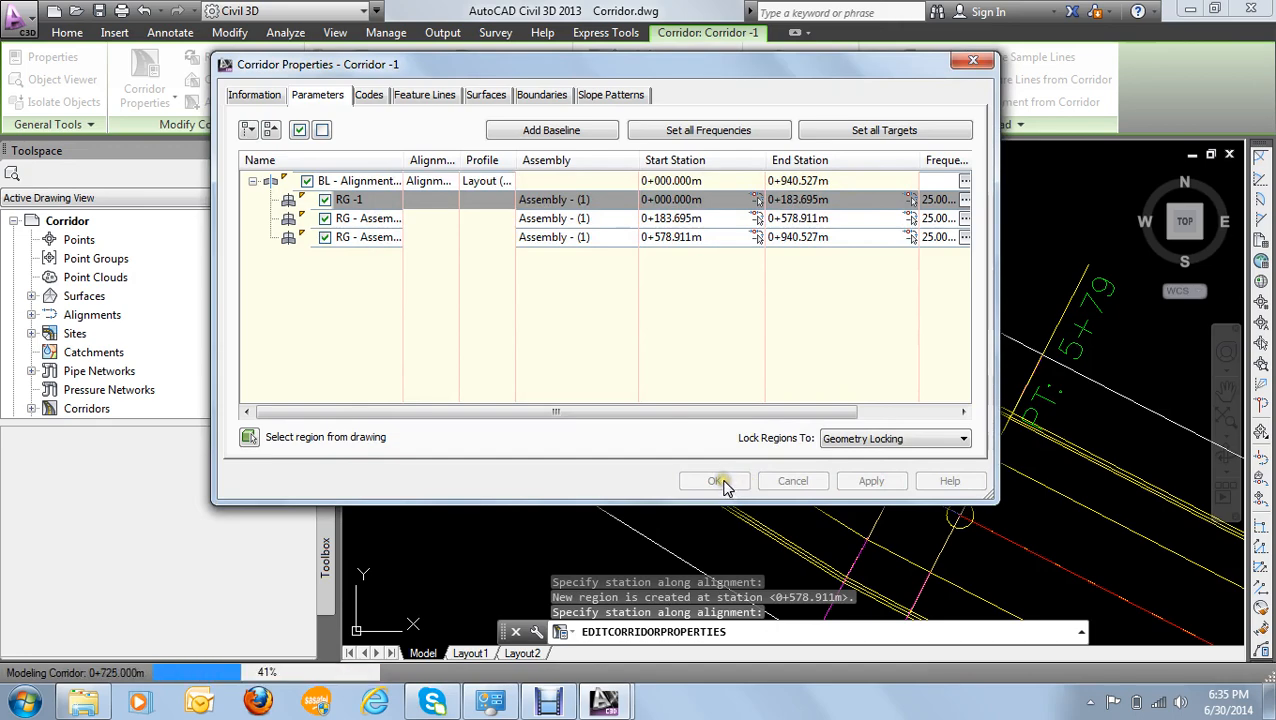
{"action": "left_click", "coordinate": [715, 481]}
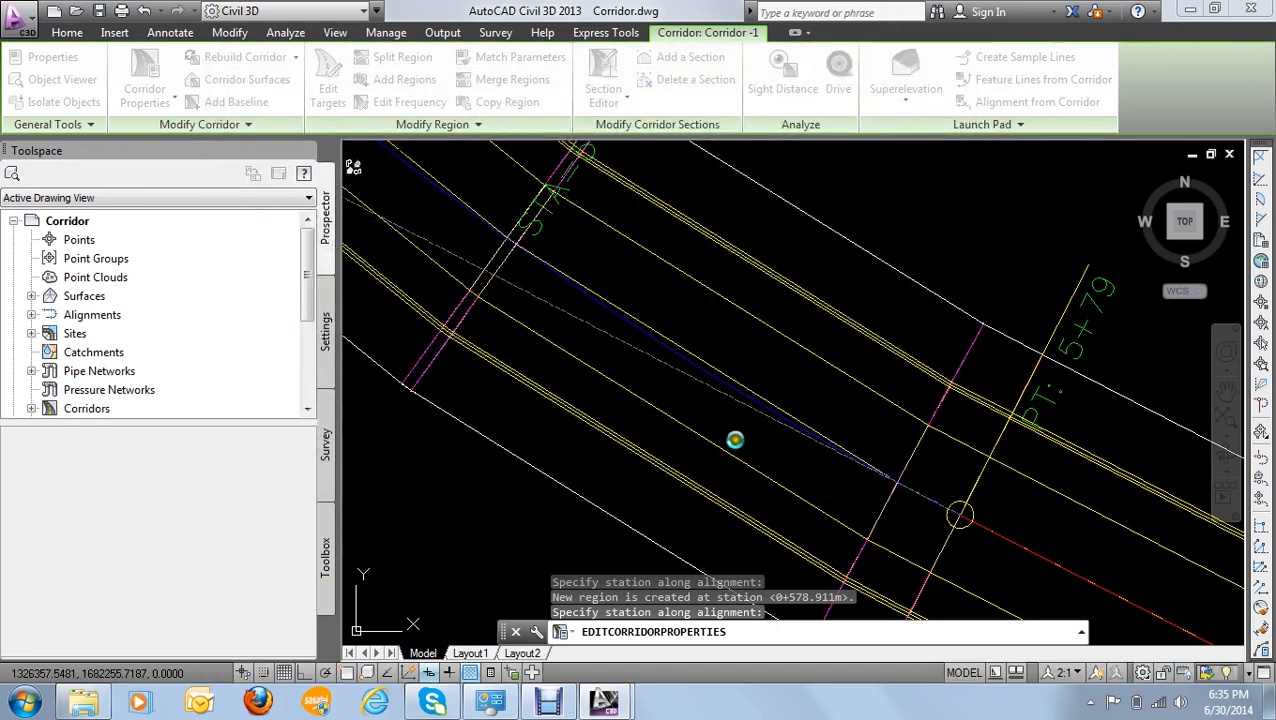
- Select the rebuilt corridor and examine the region boundary grips along its full length
{"action": "scroll", "coordinate": [712, 420], "scroll_direction": "down", "scroll_amount": 5}
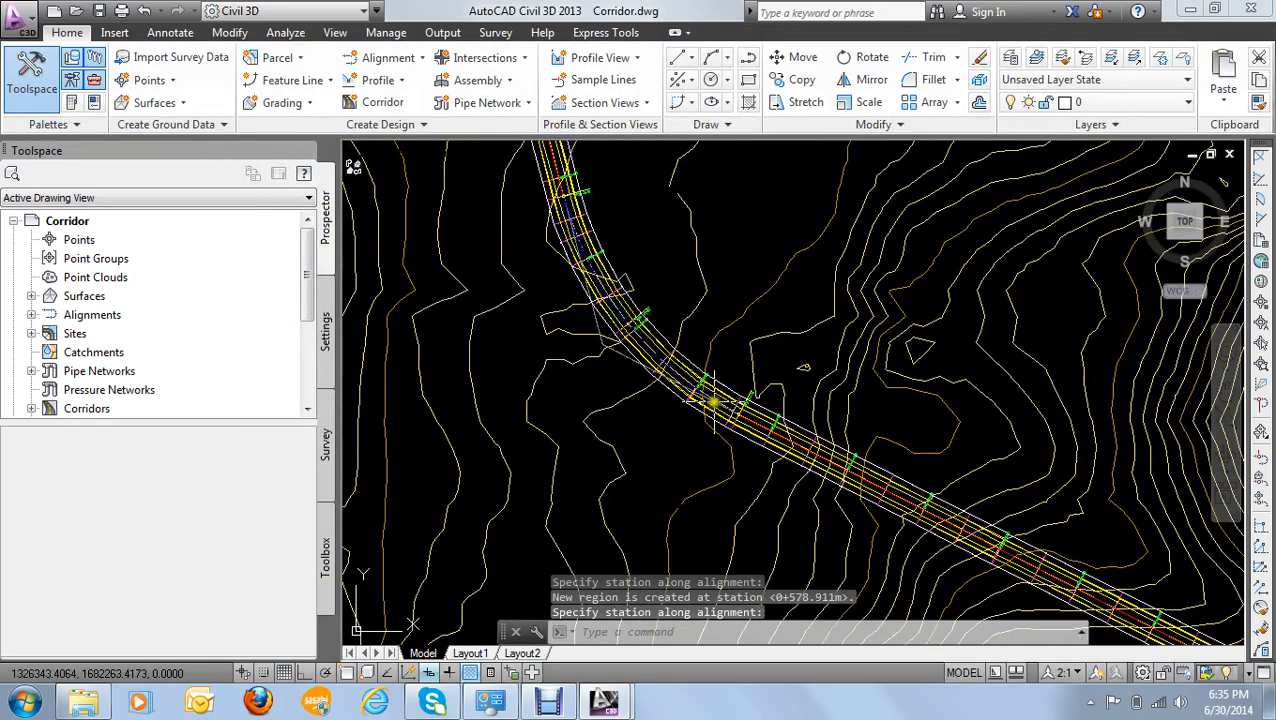
{"action": "scroll", "coordinate": [712, 402], "scroll_direction": "down", "scroll_amount": 3}
{"action": "scroll", "coordinate": [686, 382], "scroll_direction": "up", "scroll_amount": 1}
{"action": "scroll", "coordinate": [686, 370], "scroll_direction": "up", "scroll_amount": 2}
{"action": "scroll", "coordinate": [697, 377], "scroll_direction": "down", "scroll_amount": 2}
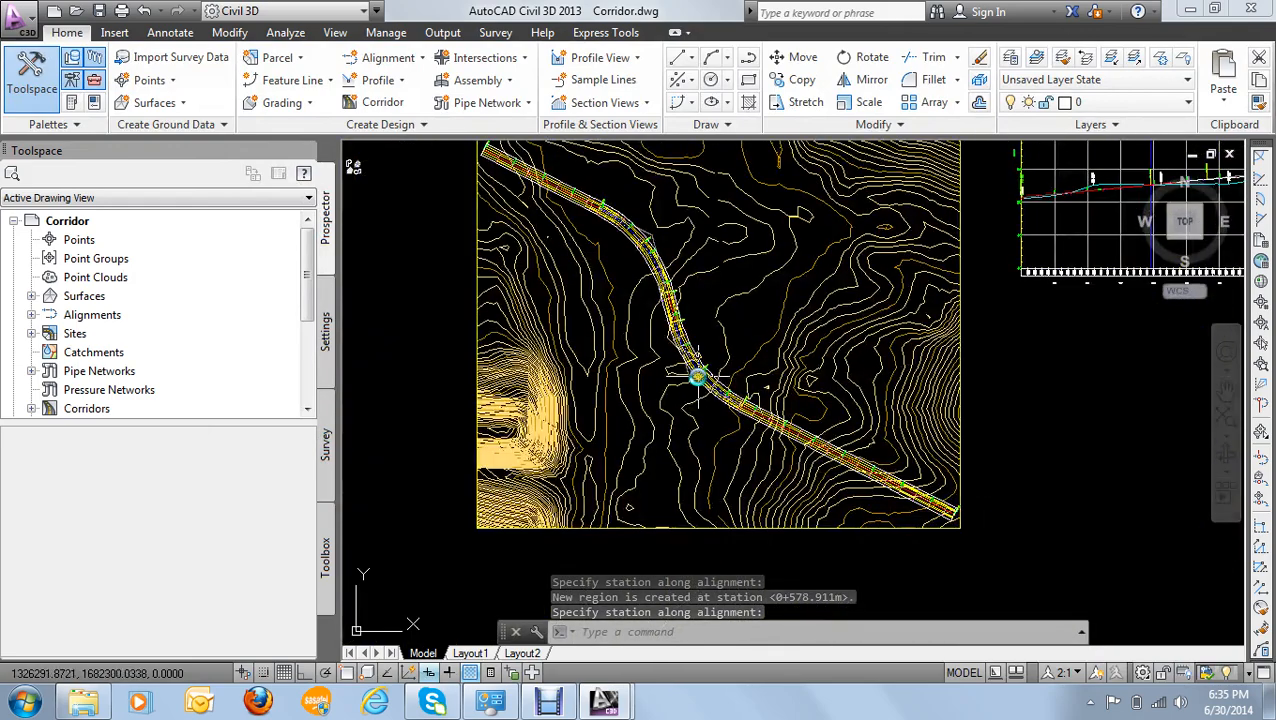
{"action": "scroll", "coordinate": [604, 273], "scroll_direction": "up", "scroll_amount": 2}
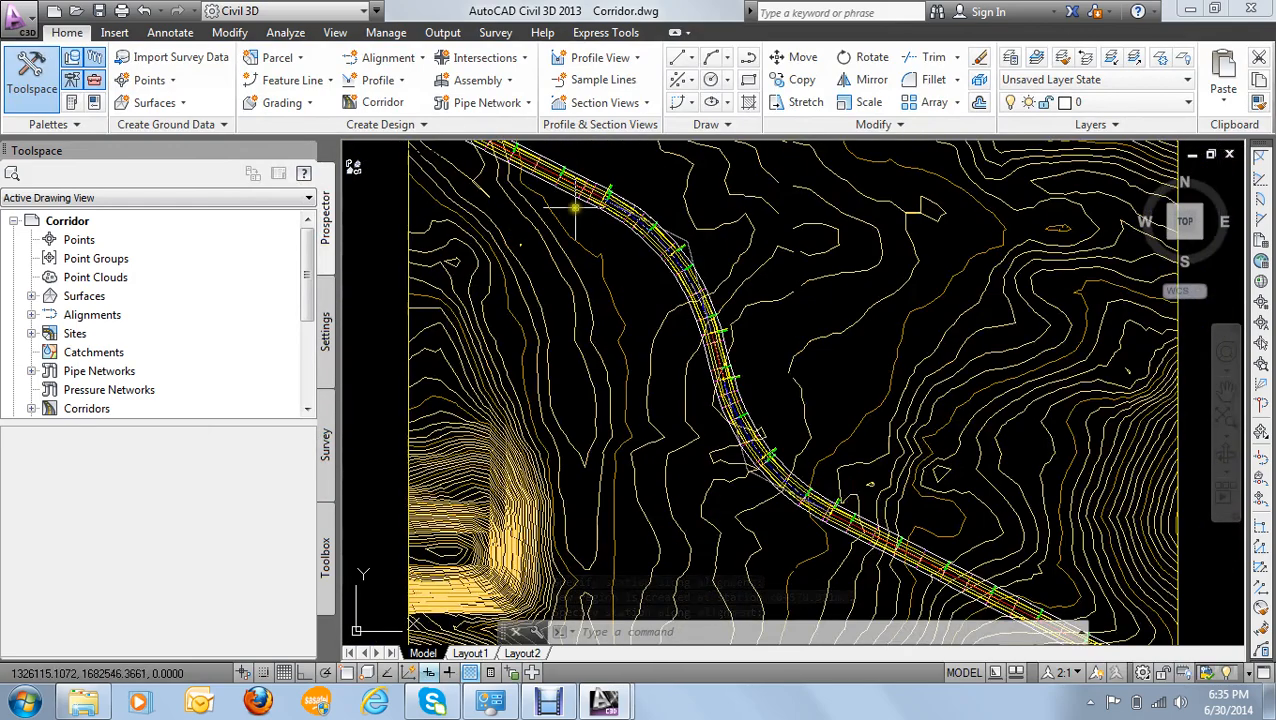
{"action": "scroll", "coordinate": [575, 208], "scroll_direction": "up", "scroll_amount": 2}
{"action": "left_click", "coordinate": [608, 195]}
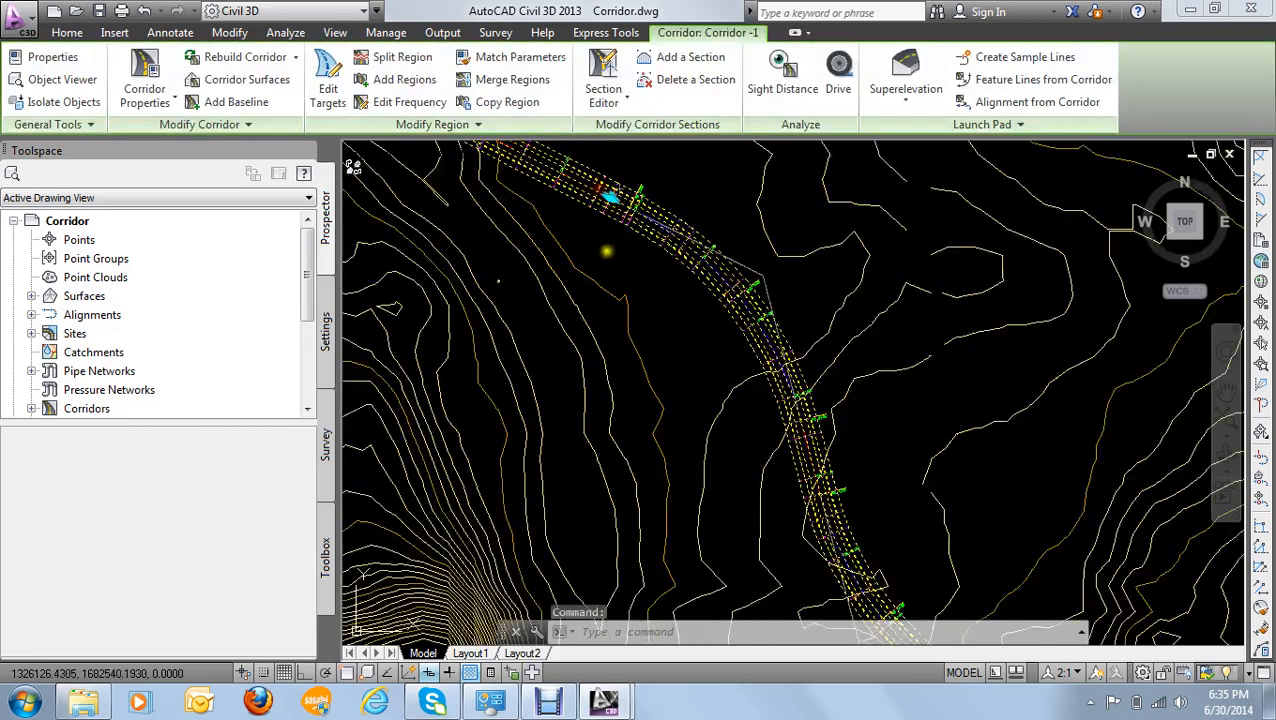
{"action": "scroll", "coordinate": [607, 251], "scroll_direction": "down", "scroll_amount": 3}
{"action": "scroll", "coordinate": [652, 336], "scroll_direction": "up", "scroll_amount": 2}
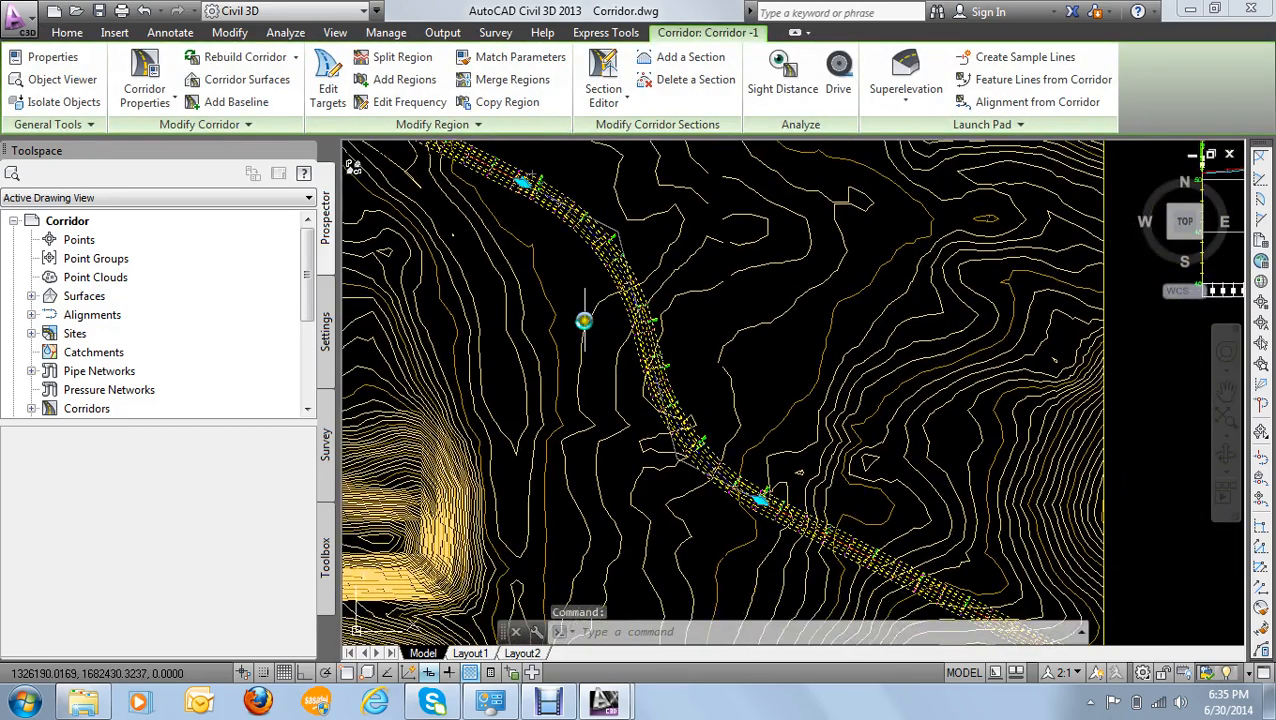
{"action": "scroll", "coordinate": [584, 320], "scroll_direction": "down", "scroll_amount": 5}
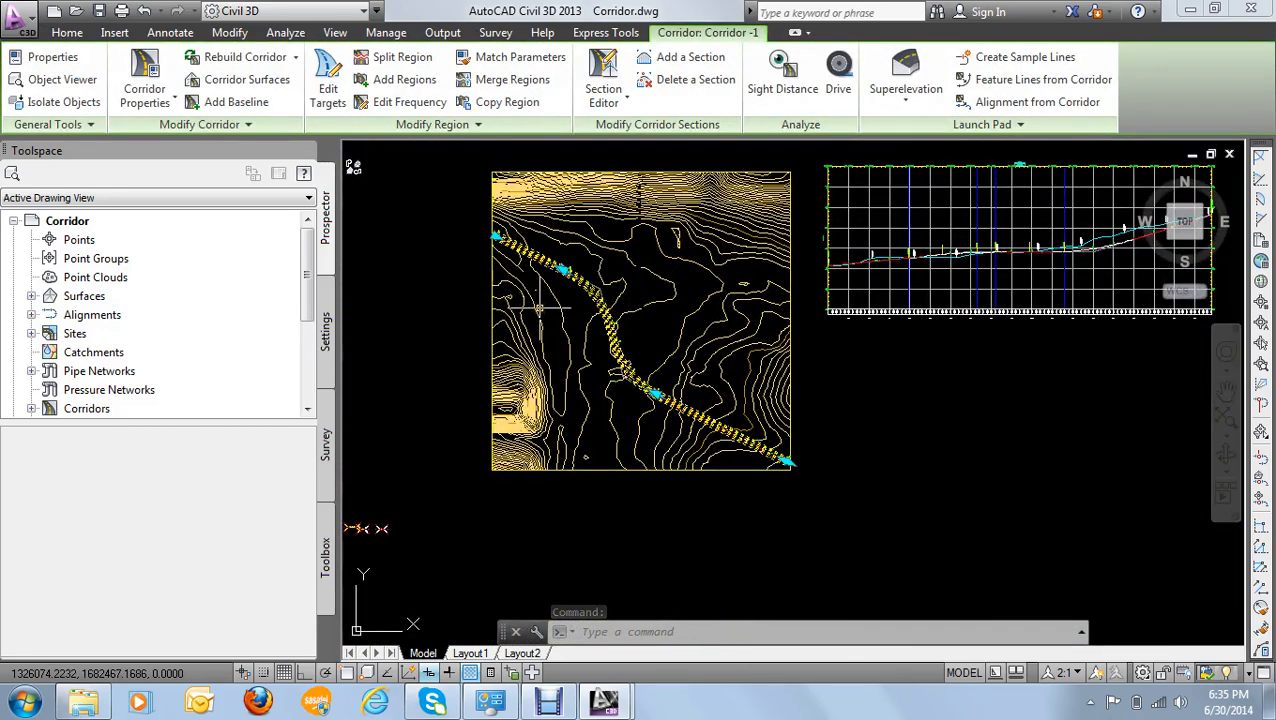
{"action": "mouse_move", "coordinate": [540, 308]}
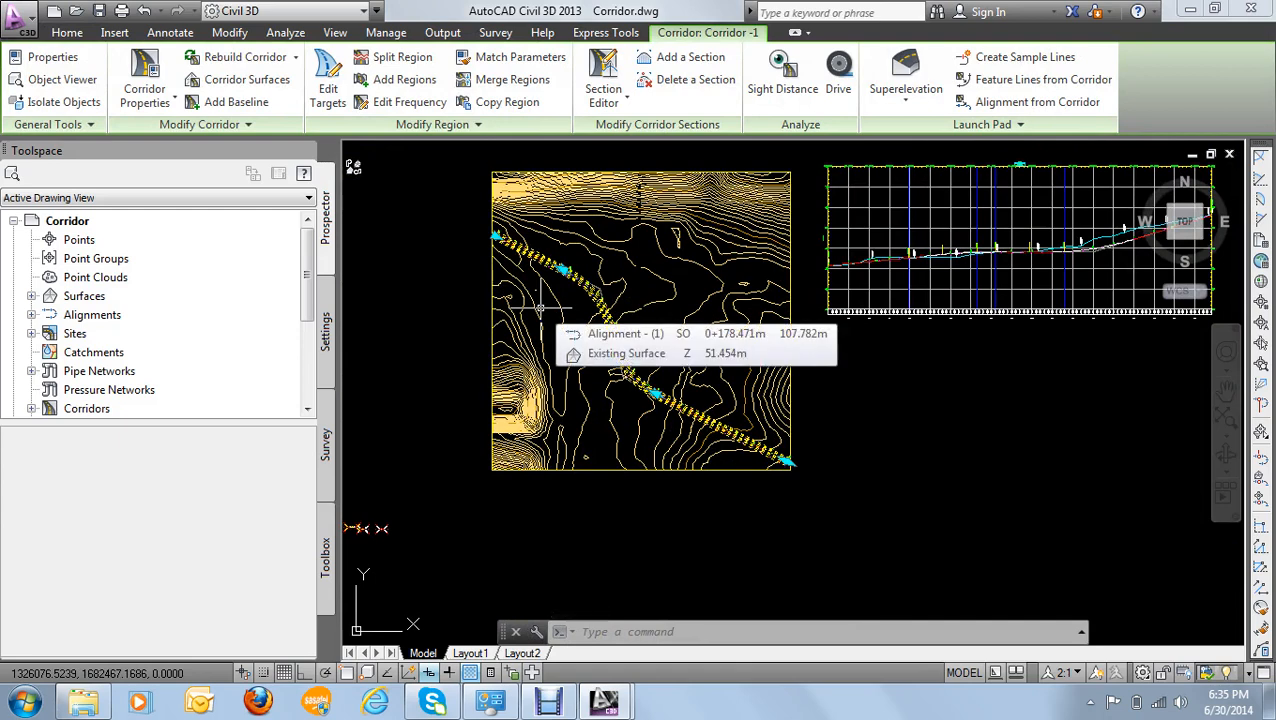
{"action": "scroll", "coordinate": [540, 308], "scroll_direction": "up", "scroll_amount": 6}
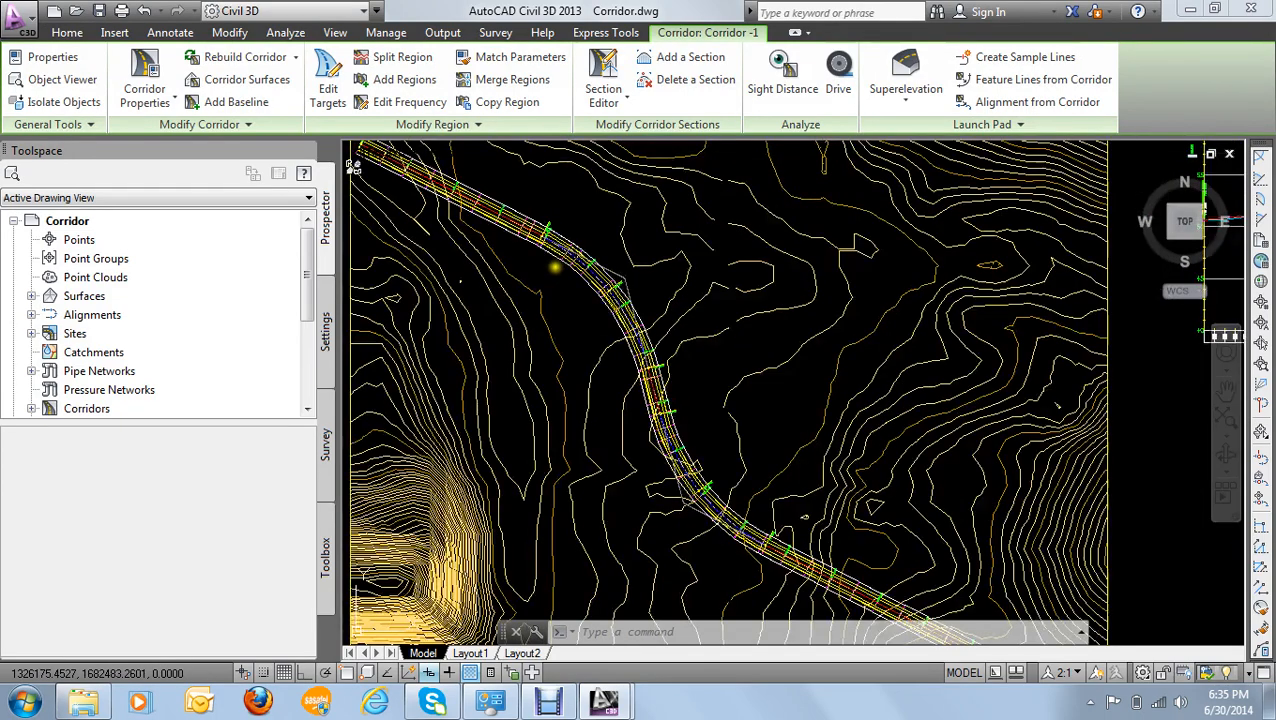
- Select the corridor on the first curve and reopen its properties to show the region parameters
{"action": "left_click", "coordinate": [569, 249]}
{"action": "right_click", "coordinate": [569, 249]}
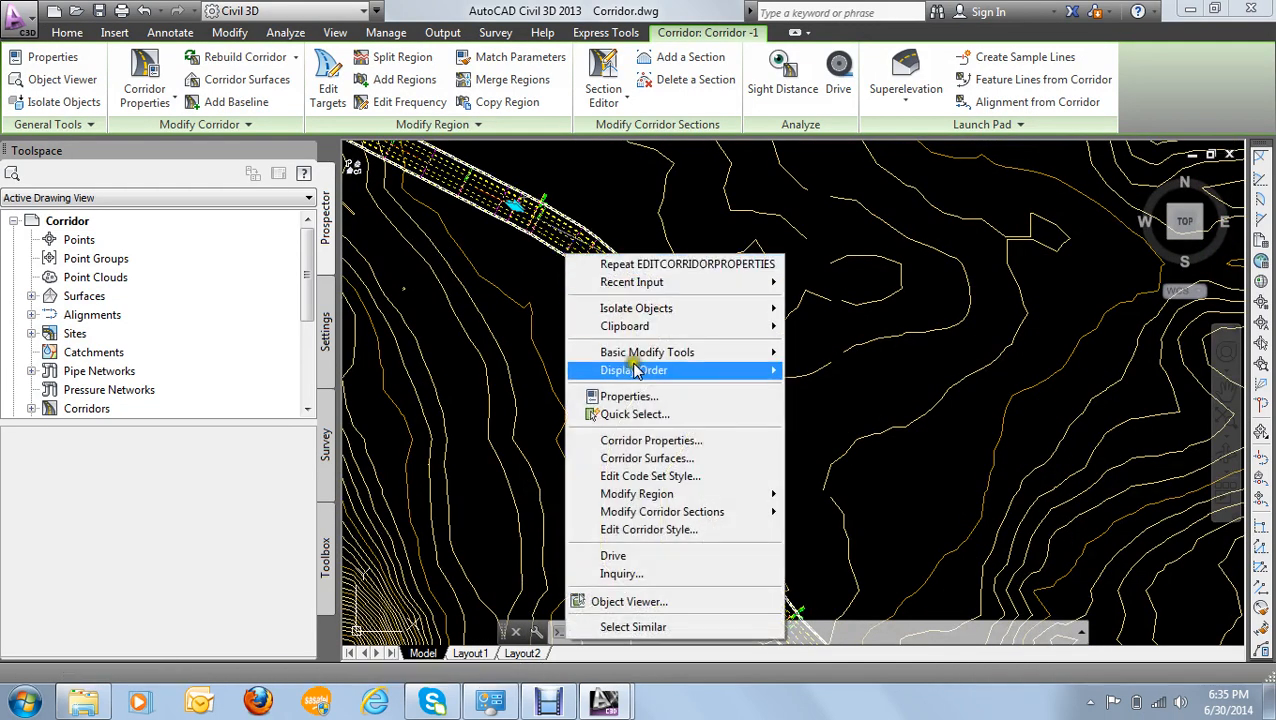
{"action": "left_click", "coordinate": [663, 440]}
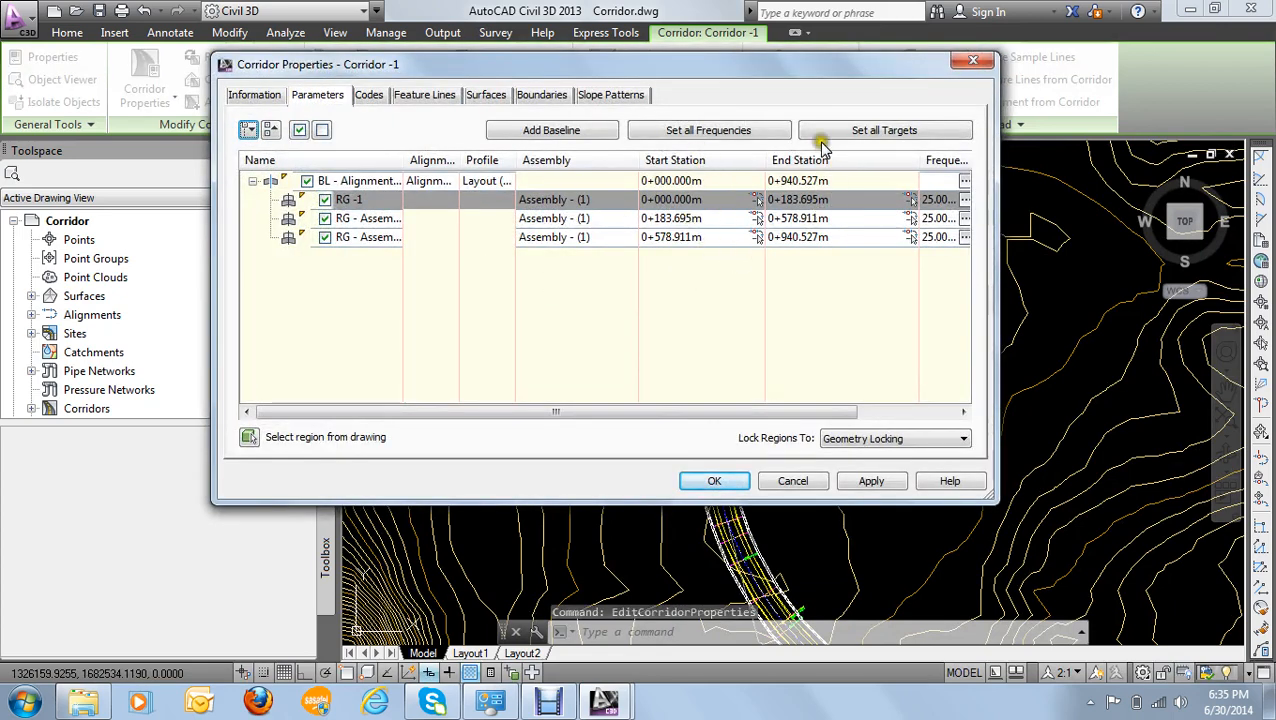
- Assign Assembly - Curbs to the first corridor region, from station 0+000.000 to 0+183.695
{"action": "left_click", "coordinate": [595, 204]}
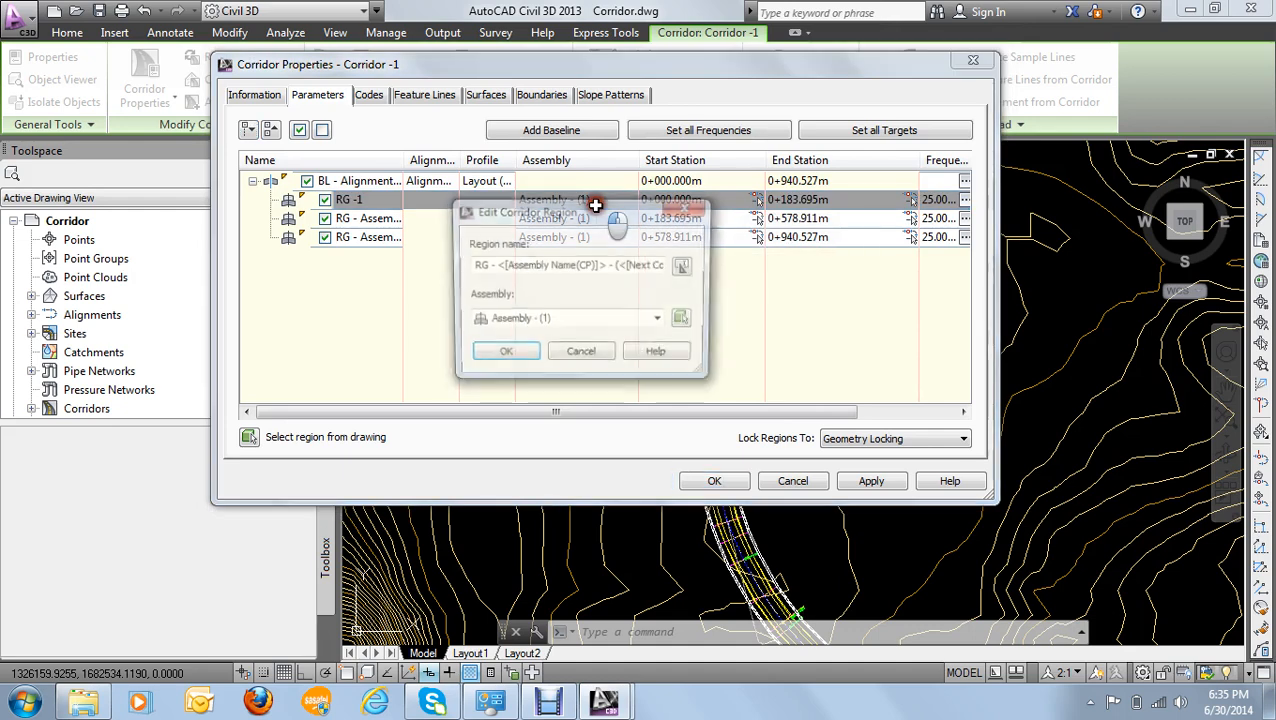
{"action": "left_click", "coordinate": [549, 322]}
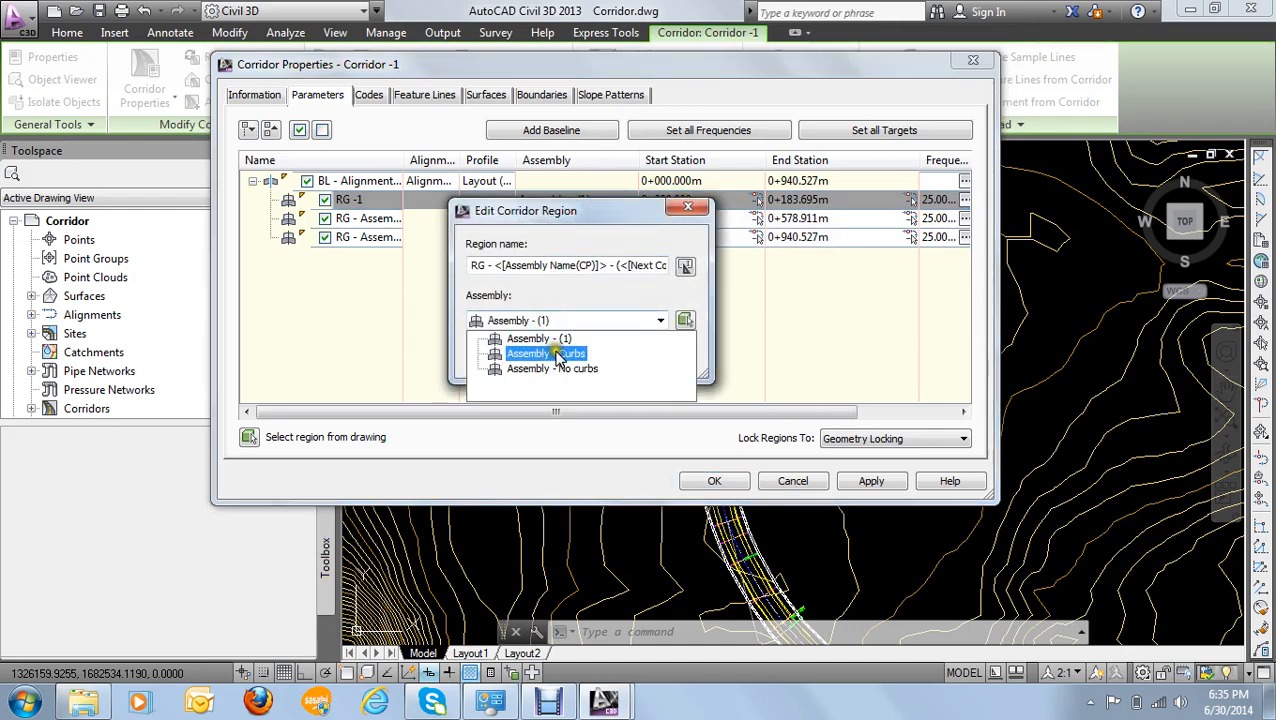
{"action": "left_click", "coordinate": [557, 353]}
{"action": "left_click", "coordinate": [505, 356]}
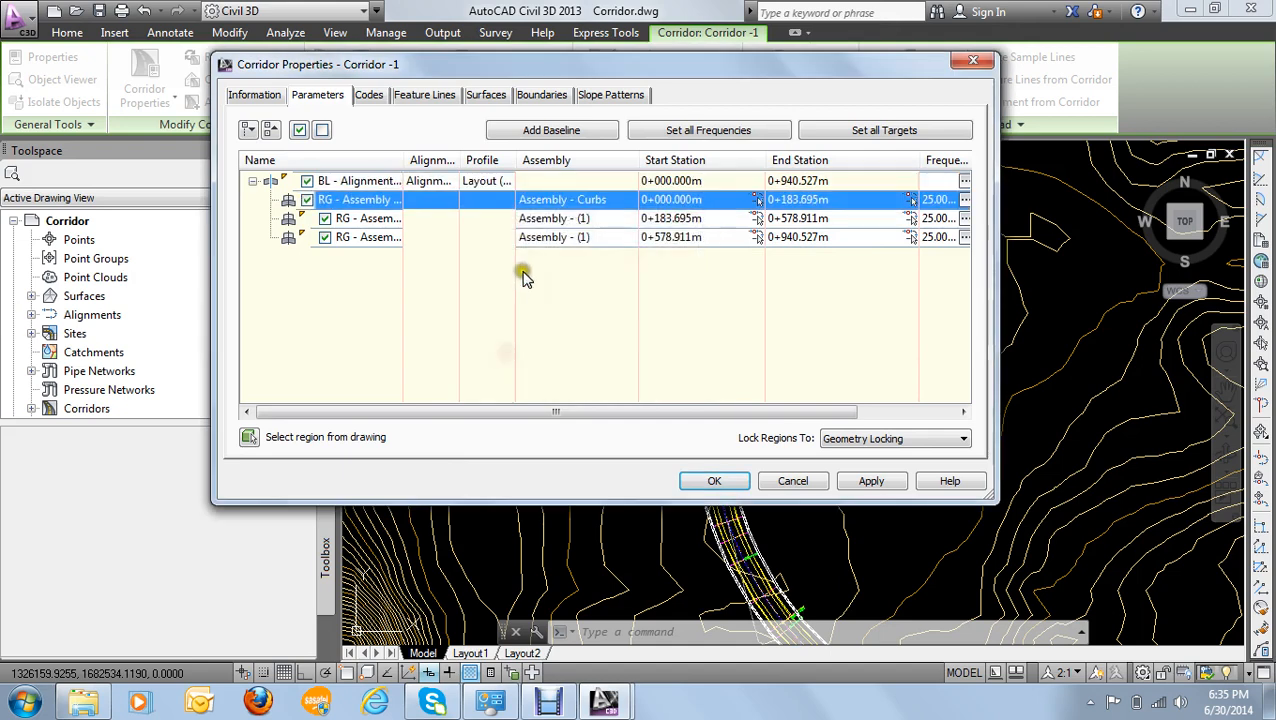
- Assign Assembly - No curbs to the last corridor region, from station 0+578.911 to 0+940.527
{"action": "double_click", "coordinate": [567, 240]}
{"action": "left_click", "coordinate": [562, 320]}
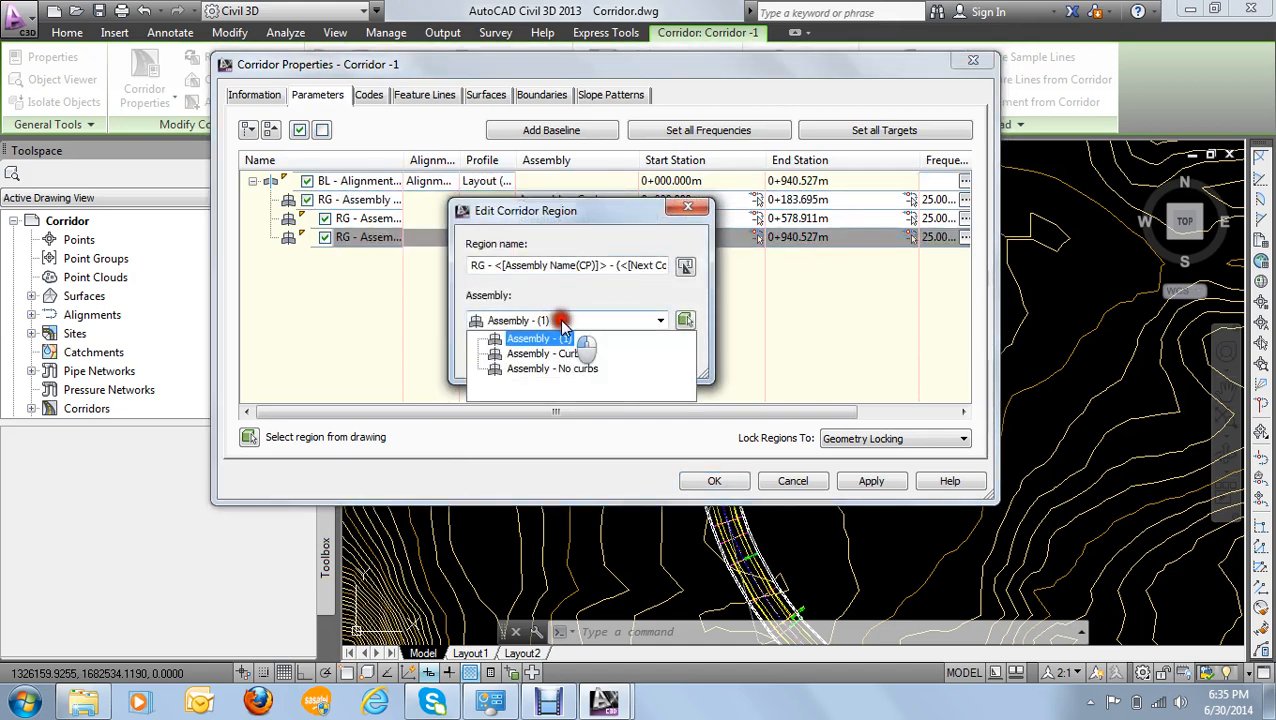
{"action": "left_click", "coordinate": [540, 368]}
{"action": "left_click", "coordinate": [500, 354]}
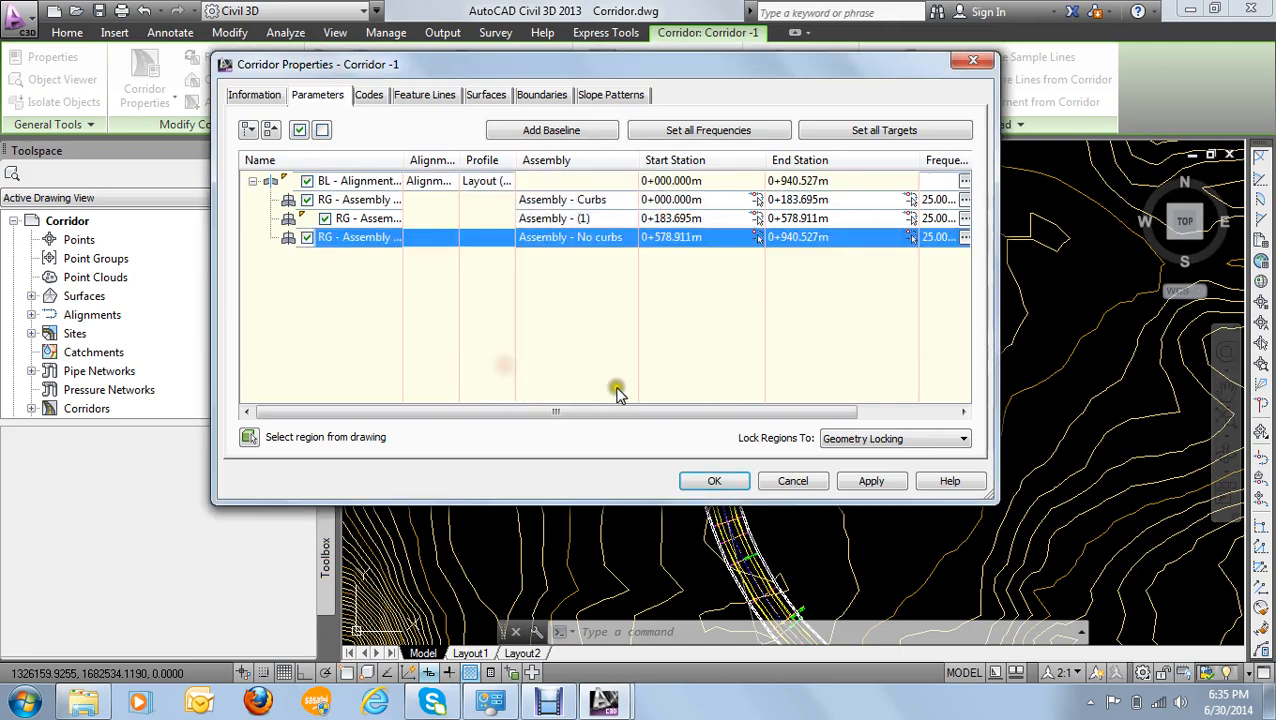
- Apply the region assembly changes with a corridor rebuild, close the corridor properties, and clear the selection
{"action": "left_click", "coordinate": [878, 481]}
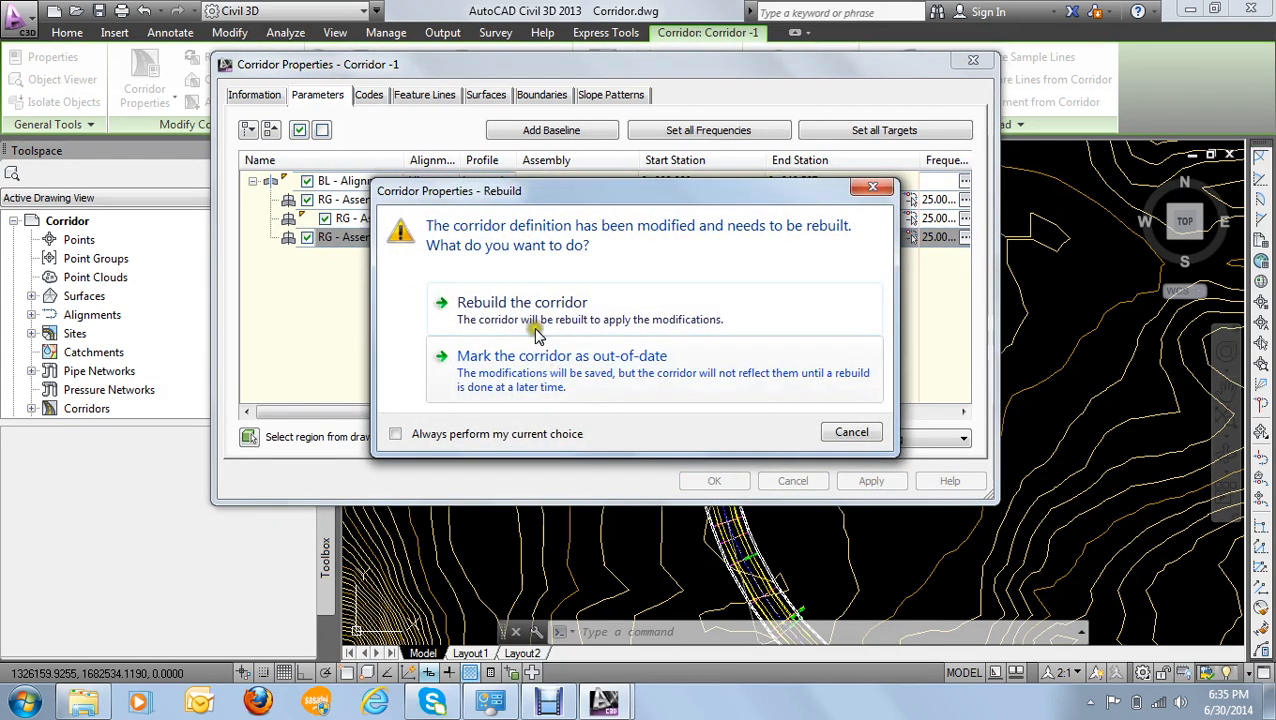
{"action": "left_click", "coordinate": [533, 318]}
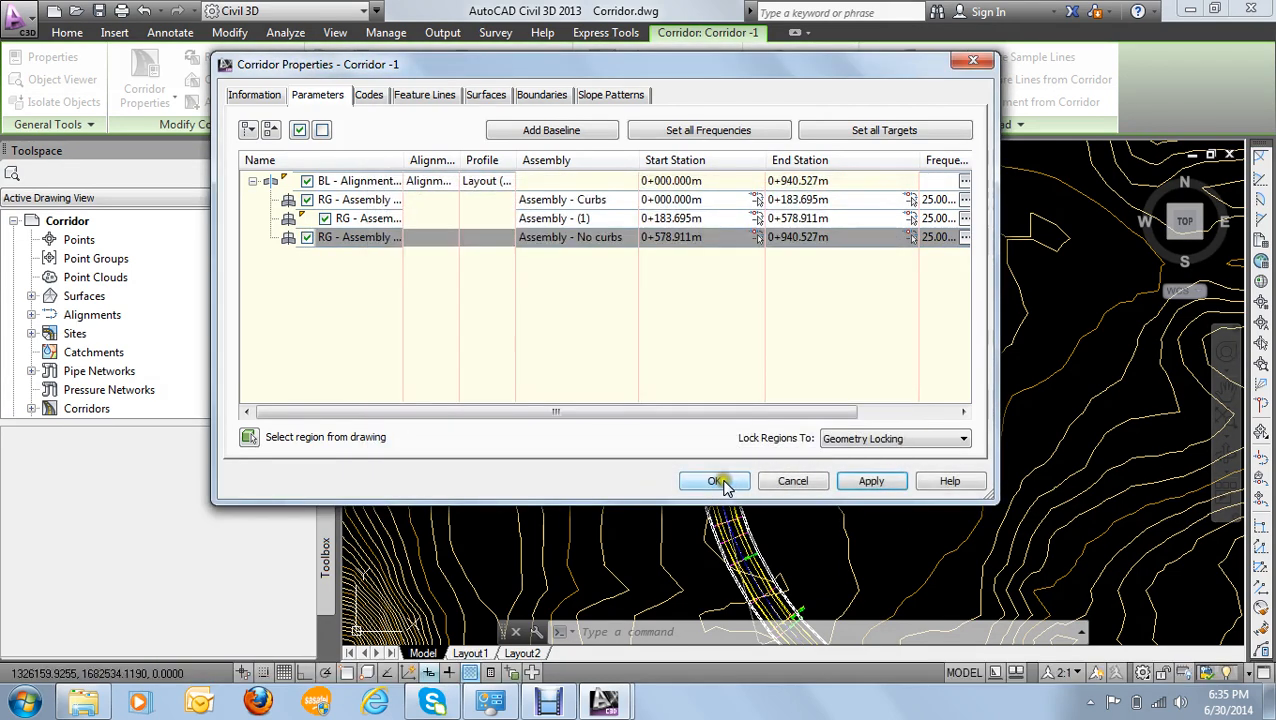
{"action": "left_click", "coordinate": [717, 481]}
{"action": "key", "text": "Escape"}
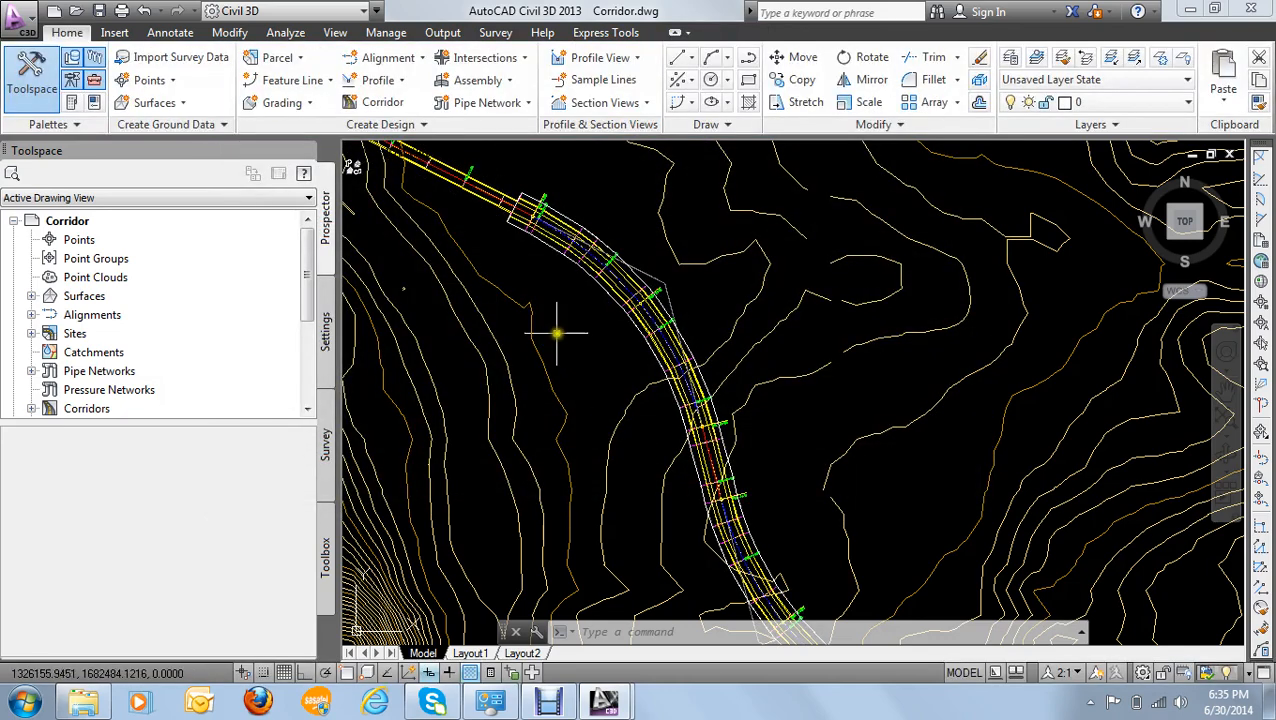
- Examine the rebuilt corridor in plan, especially the change of cross-section where the first curve begins near PC: 1+96
{"action": "scroll", "coordinate": [557, 333], "scroll_direction": "down", "scroll_amount": 5}
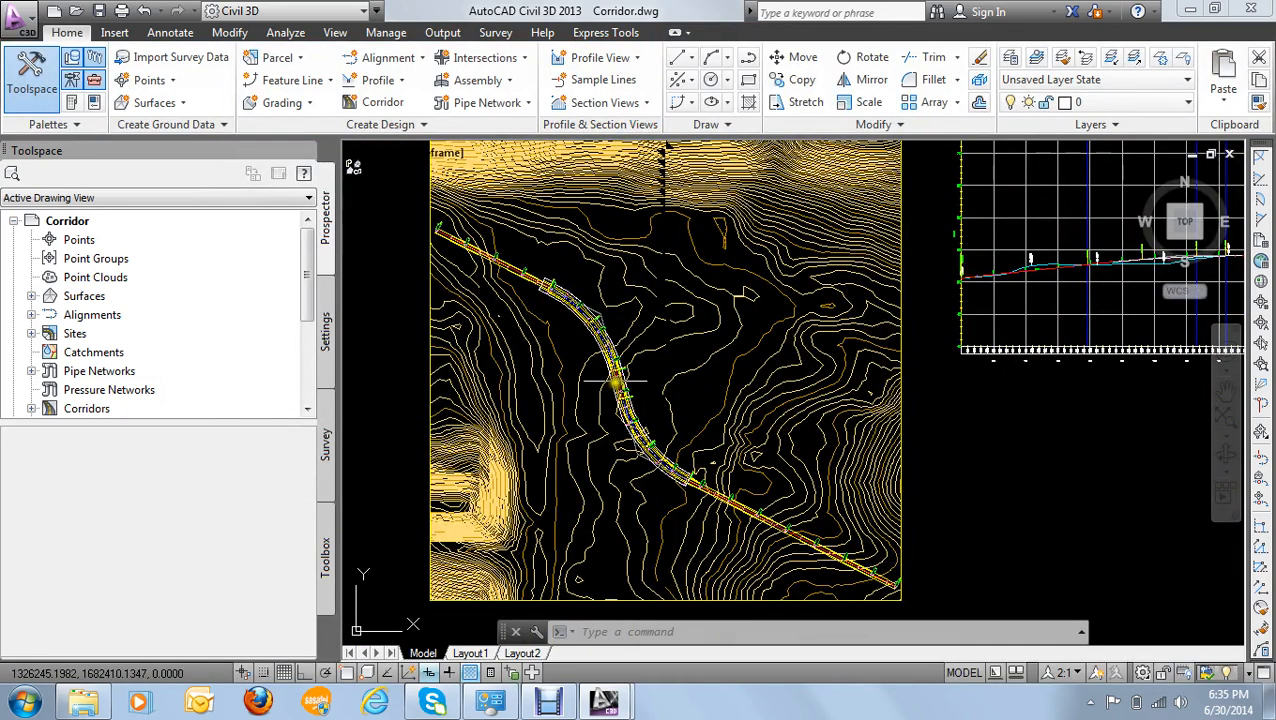
{"action": "mouse_move", "coordinate": [617, 379]}
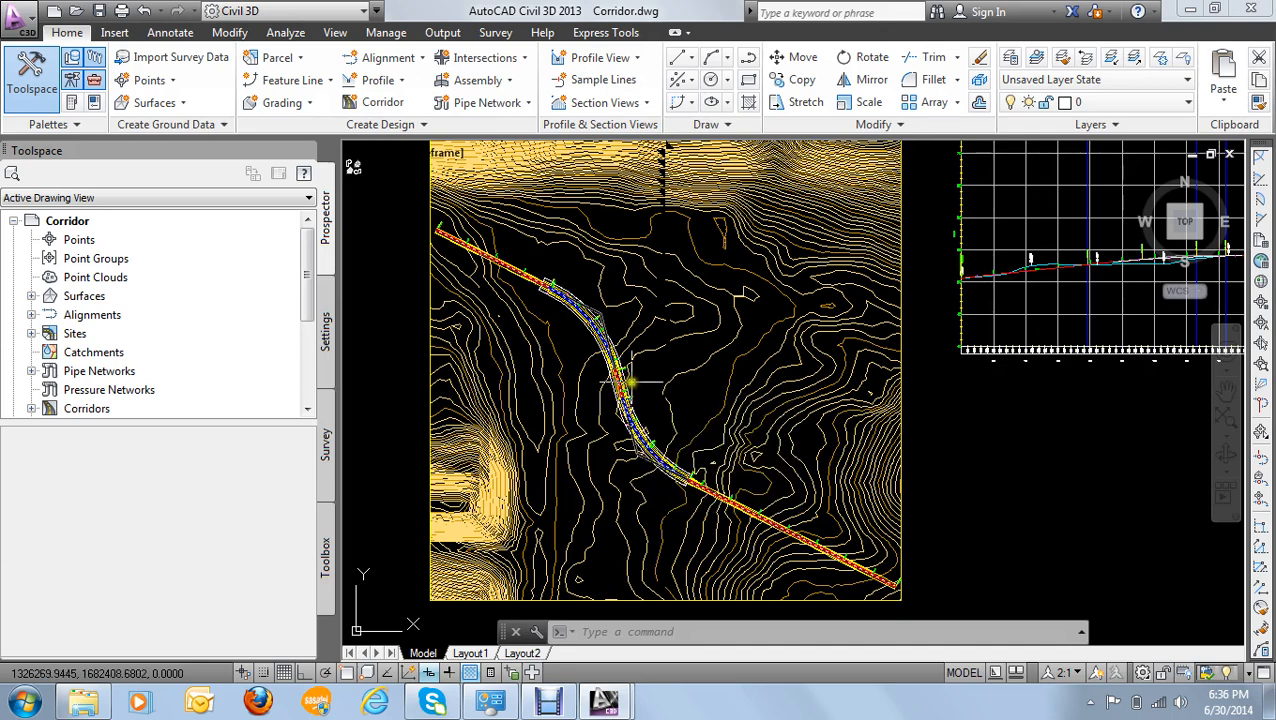
{"action": "scroll", "coordinate": [616, 375], "scroll_direction": "up", "scroll_amount": 2}
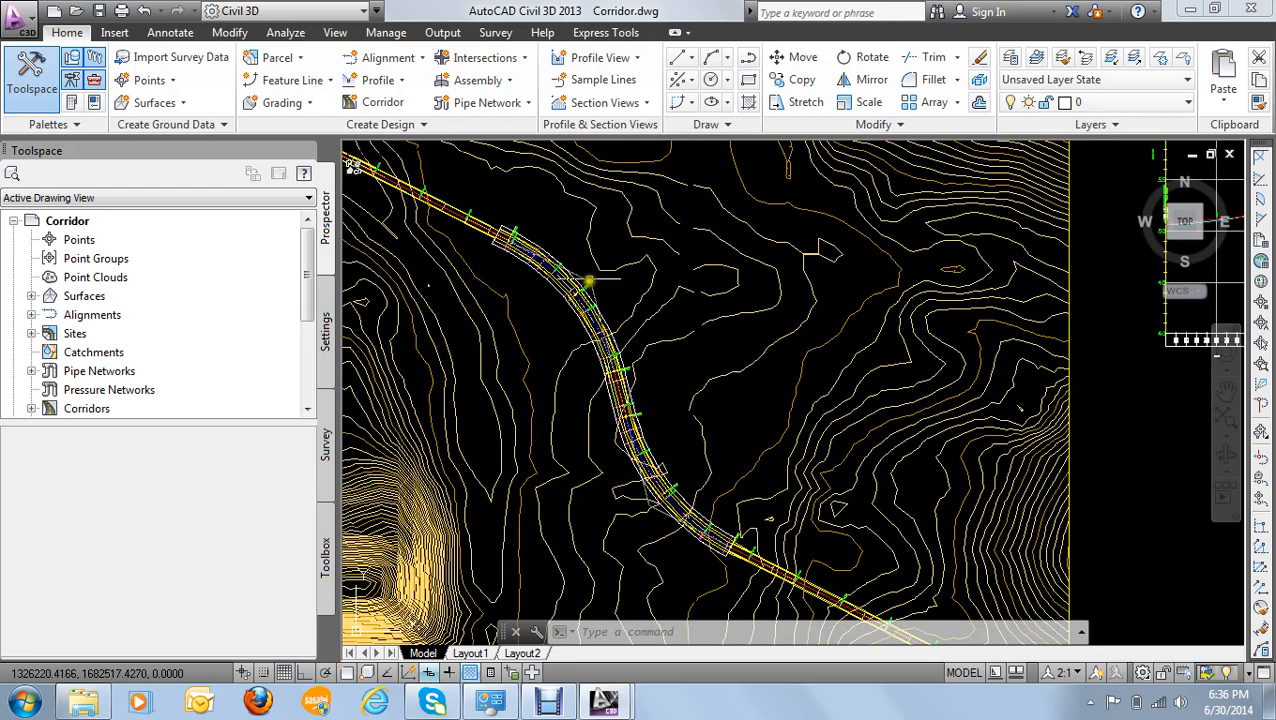
{"action": "scroll", "coordinate": [507, 279], "scroll_direction": "up", "scroll_amount": 3}
{"action": "scroll", "coordinate": [605, 244], "scroll_direction": "down", "scroll_amount": 3}
{"action": "scroll", "coordinate": [604, 245], "scroll_direction": "down", "scroll_amount": 2}
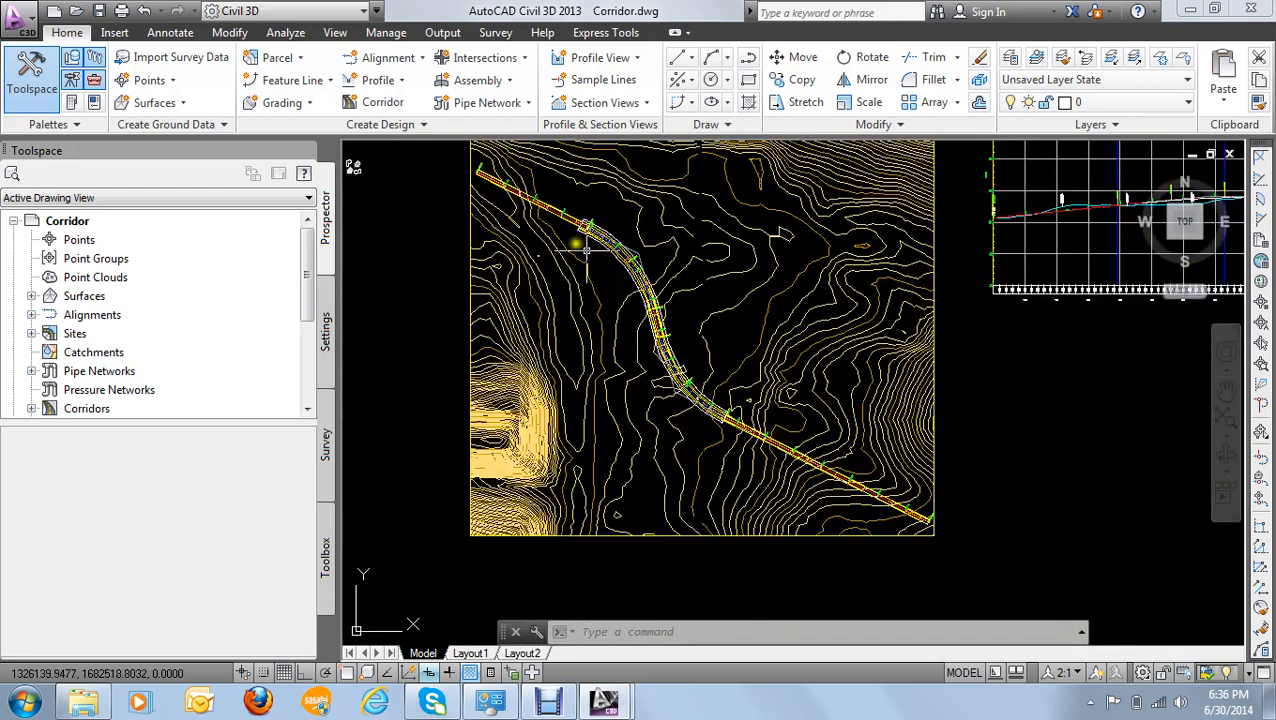
{"action": "scroll", "coordinate": [580, 245], "scroll_direction": "up", "scroll_amount": 7}
{"action": "scroll", "coordinate": [708, 287], "scroll_direction": "down", "scroll_amount": 2}
{"action": "scroll", "coordinate": [708, 287], "scroll_direction": "down", "scroll_amount": 8}
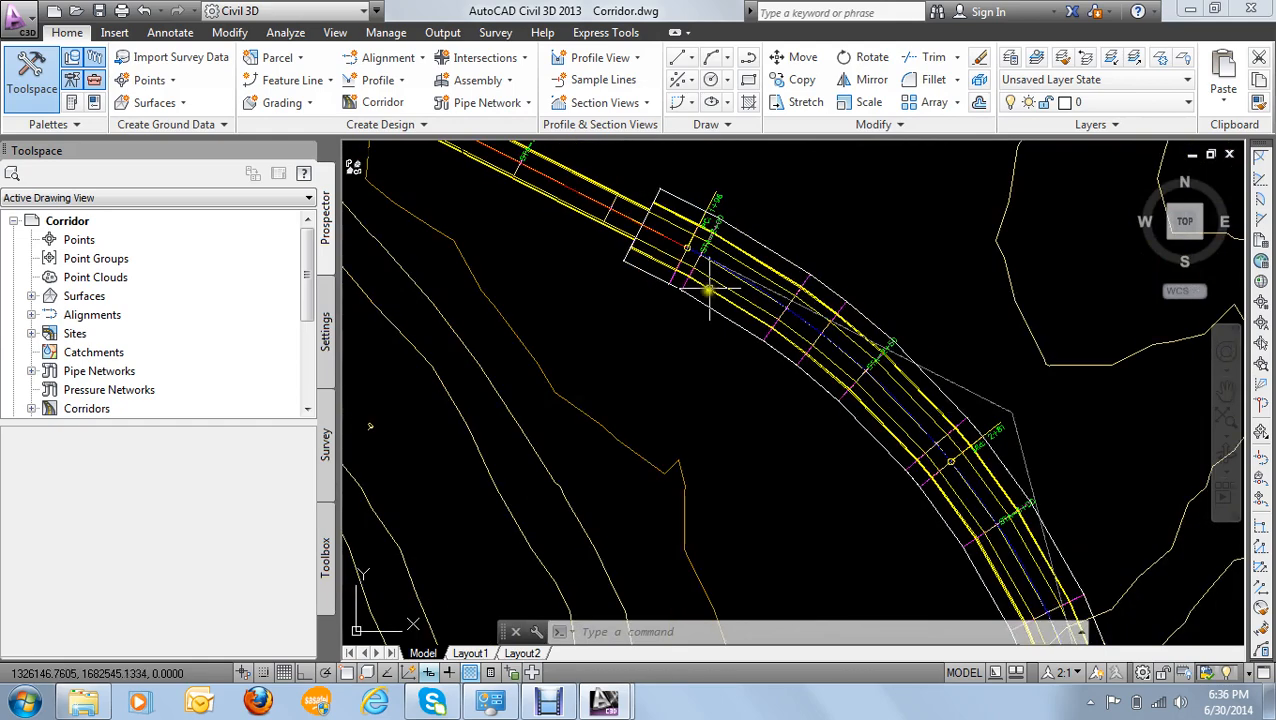
{"action": "middle_click_drag", "start_coordinate": [737, 330], "coordinate": [671, 331]}
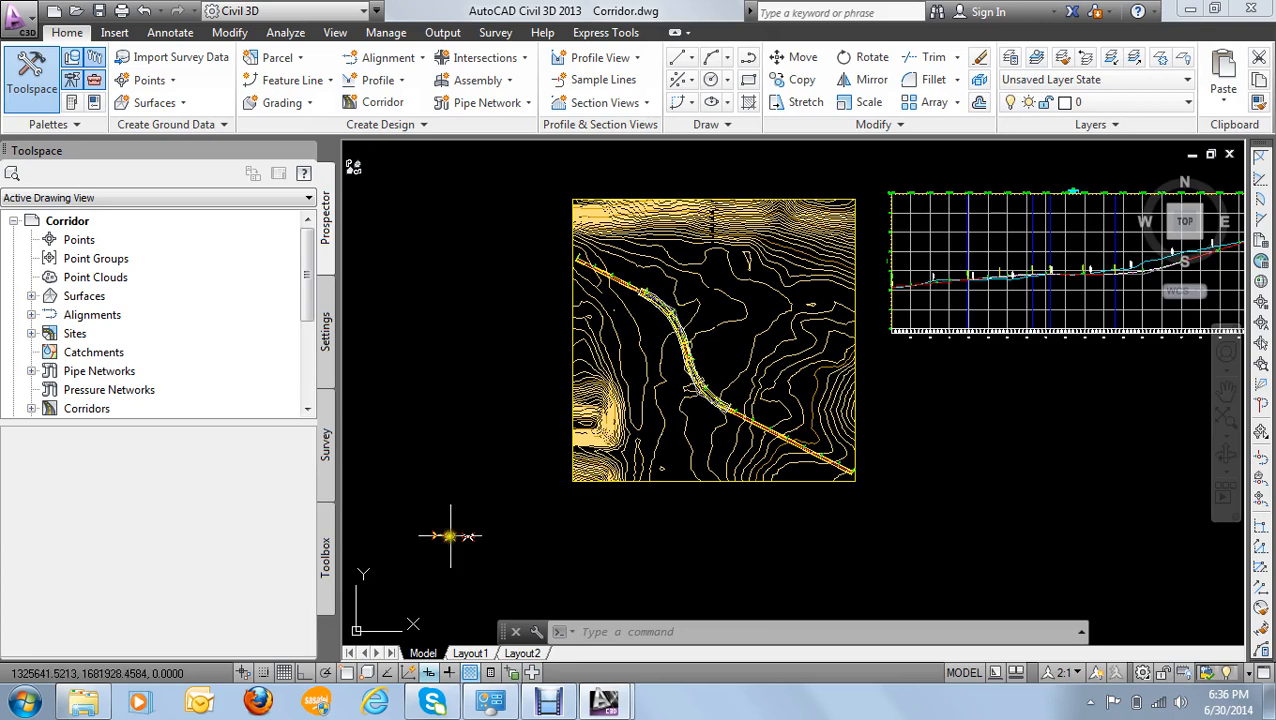
- Compare the road assemblies drawn below the site plan, including their cut and fill slope layouts
{"action": "scroll", "coordinate": [432, 535], "scroll_direction": "up", "scroll_amount": 8}
{"action": "scroll", "coordinate": [427, 510], "scroll_direction": "up", "scroll_amount": 6}
{"action": "middle_click_drag", "start_coordinate": [430, 499], "coordinate": [652, 462]}
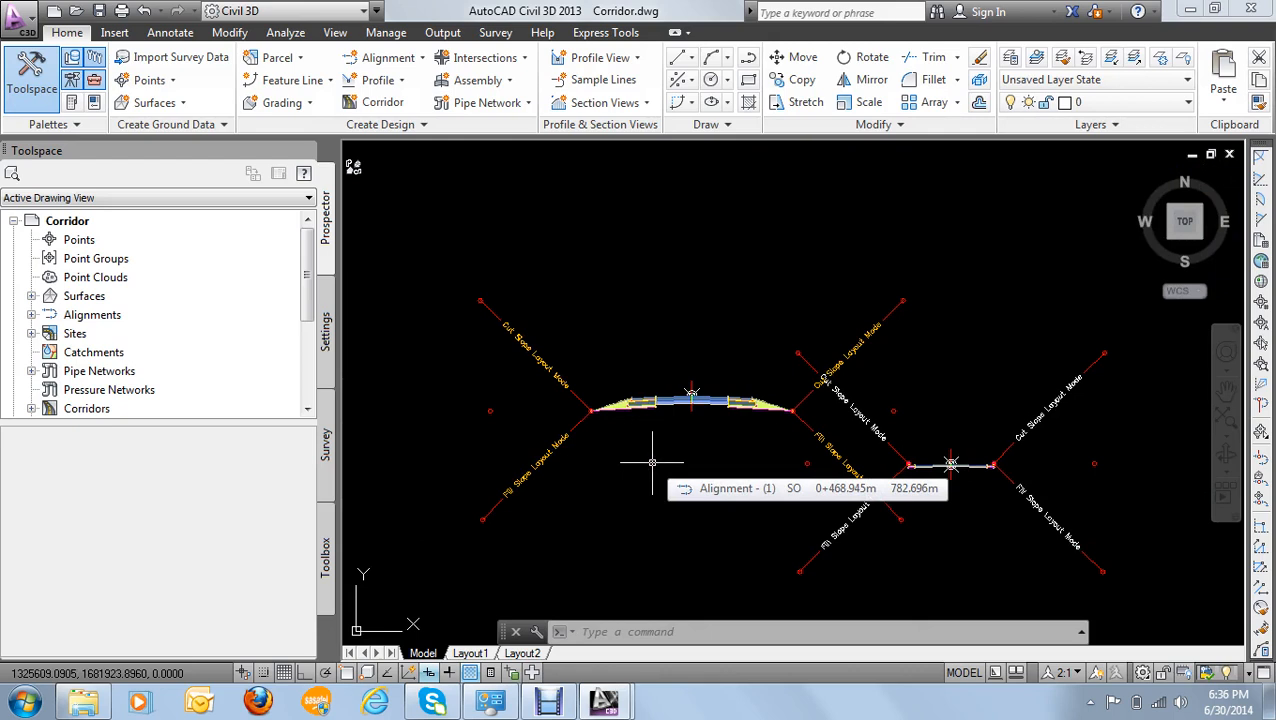
{"action": "scroll", "coordinate": [631, 405], "scroll_direction": "up", "scroll_amount": 2}
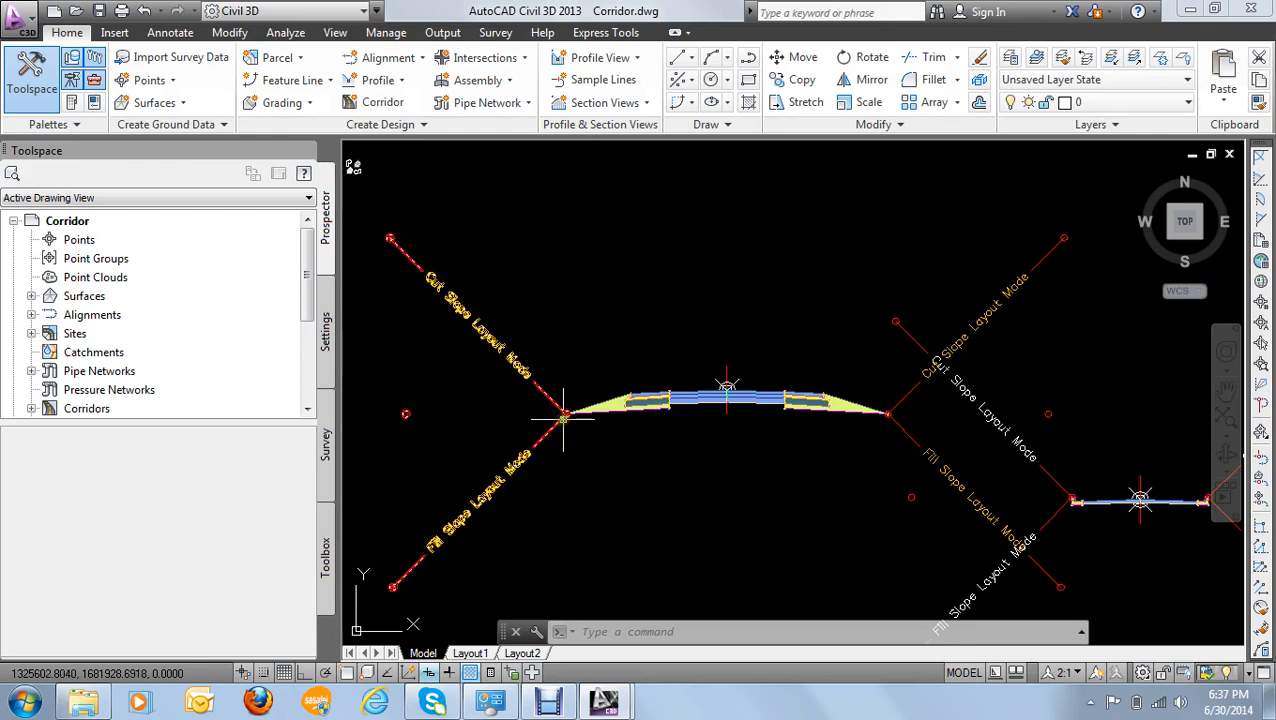
{"action": "scroll", "coordinate": [599, 410], "scroll_direction": "down", "scroll_amount": 2}
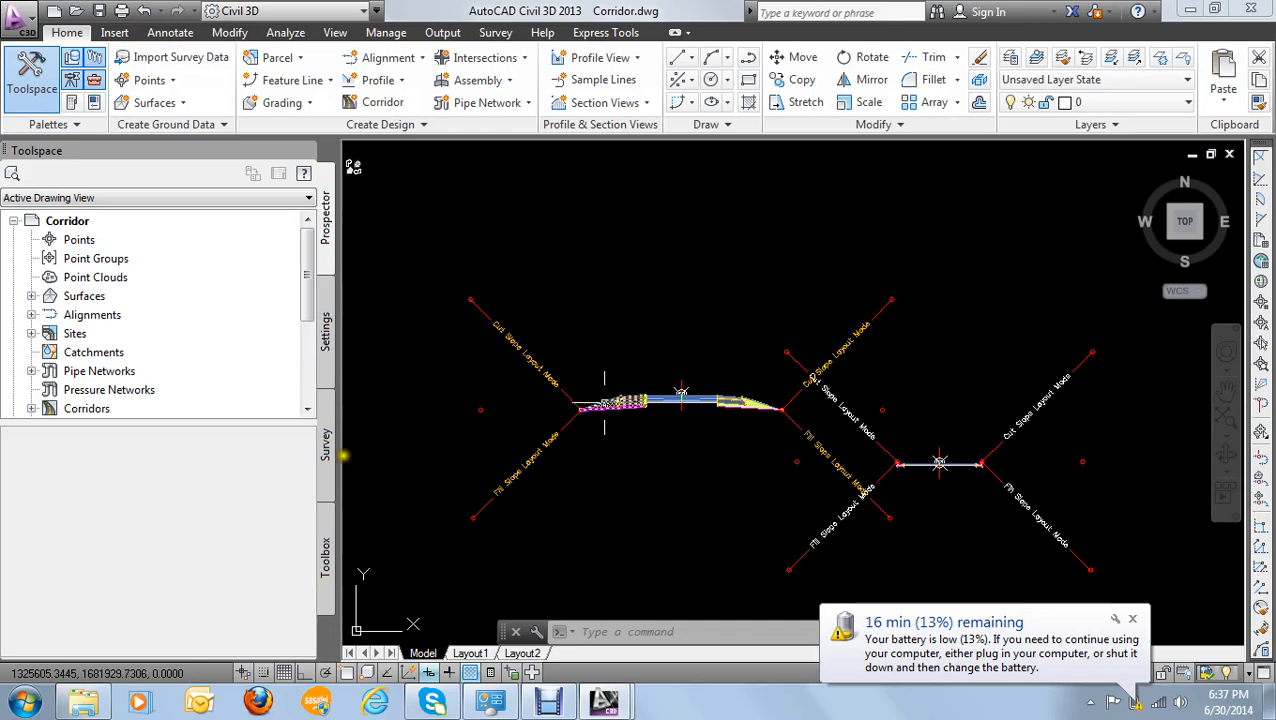
{"action": "scroll", "coordinate": [890, 405], "scroll_direction": "down", "scroll_amount": 5}
{"action": "scroll", "coordinate": [889, 405], "scroll_direction": "down", "scroll_amount": 5}
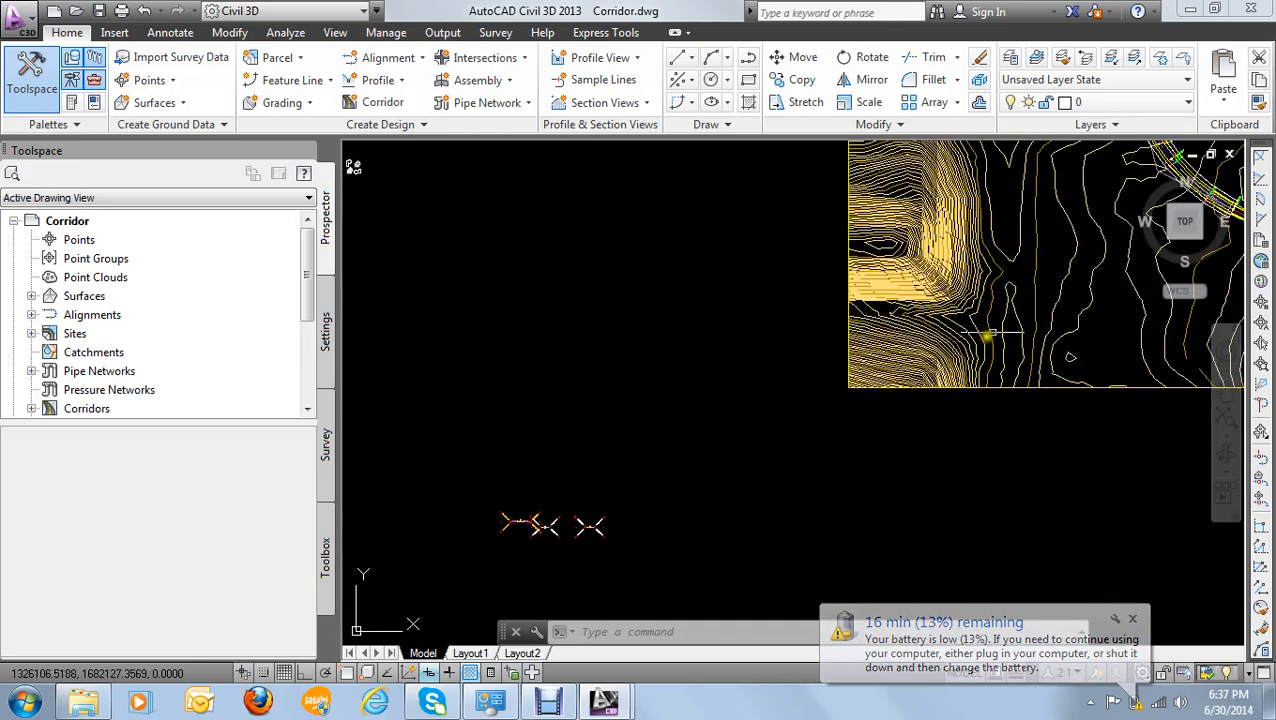
- Select the corridor on the second curve near STA=4+50 and review the assembly assigned to each region in its properties
{"action": "scroll", "coordinate": [981, 254], "scroll_direction": "up", "scroll_amount": 10}
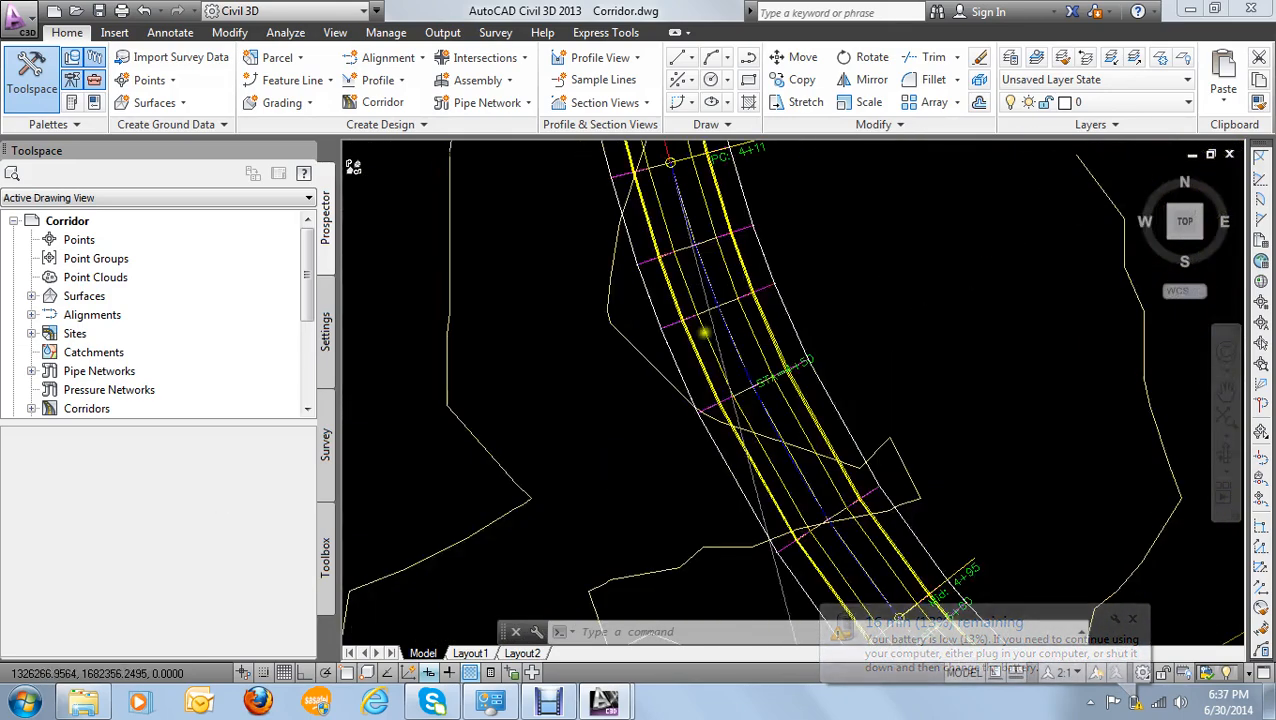
{"action": "left_click", "coordinate": [635, 333]}
{"action": "right_click", "coordinate": [638, 332]}
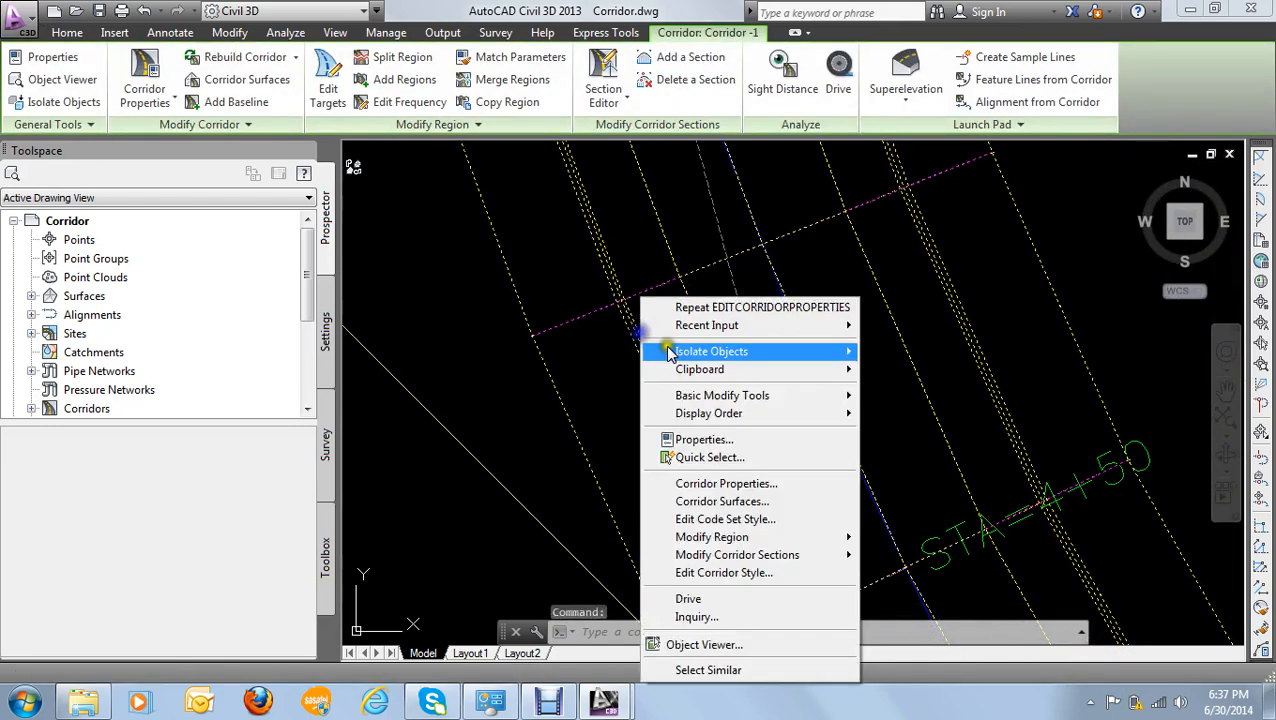
{"action": "mouse_move", "coordinate": [745, 540]}
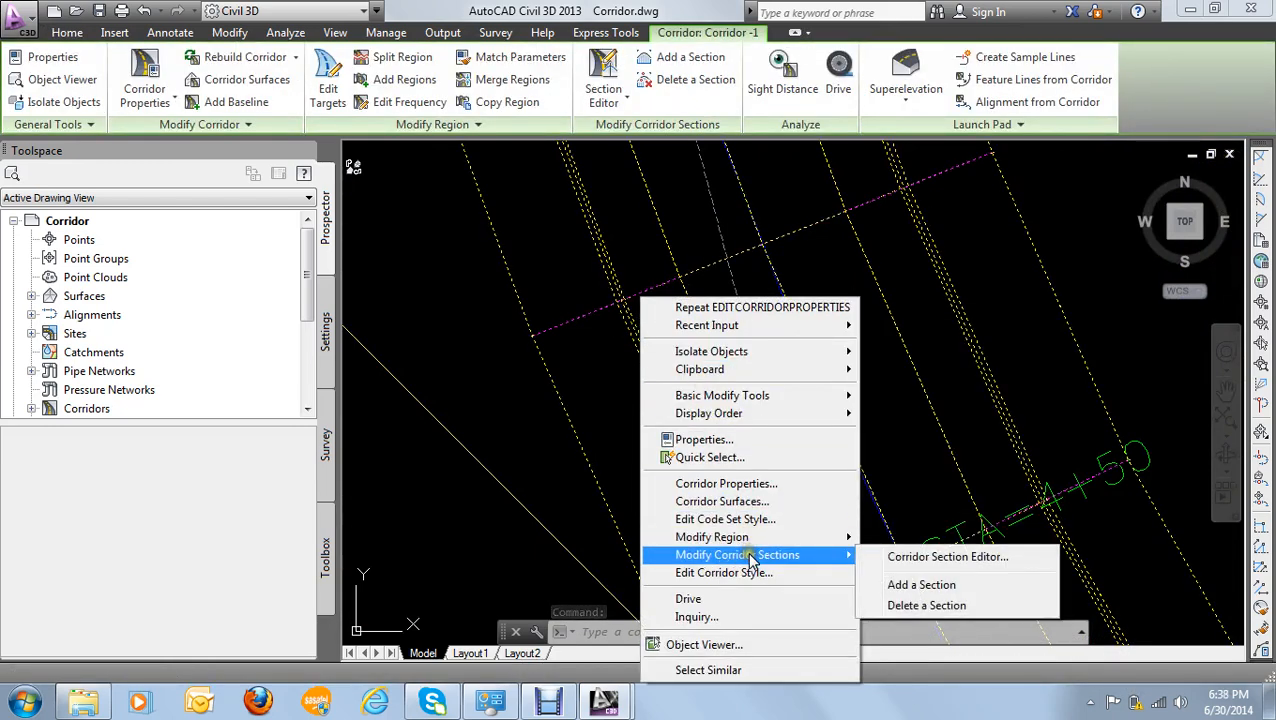
{"action": "left_click", "coordinate": [755, 484]}
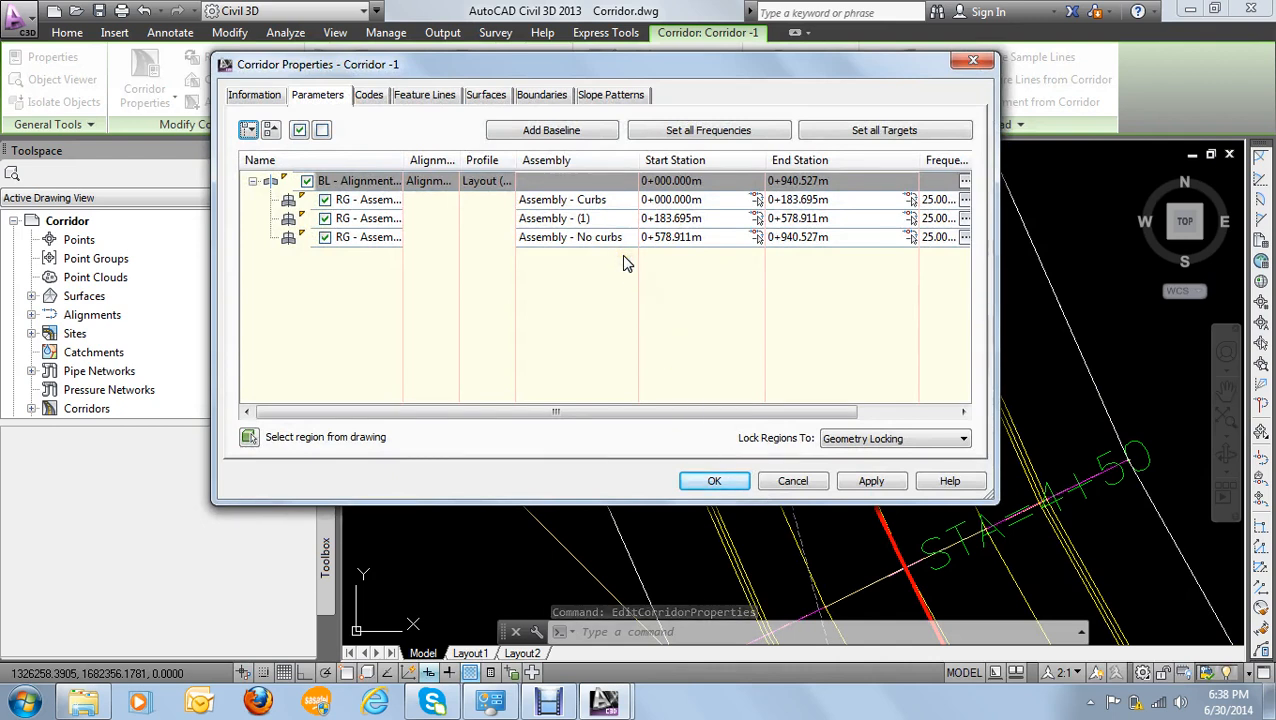
{"action": "left_click", "coordinate": [871, 478]}
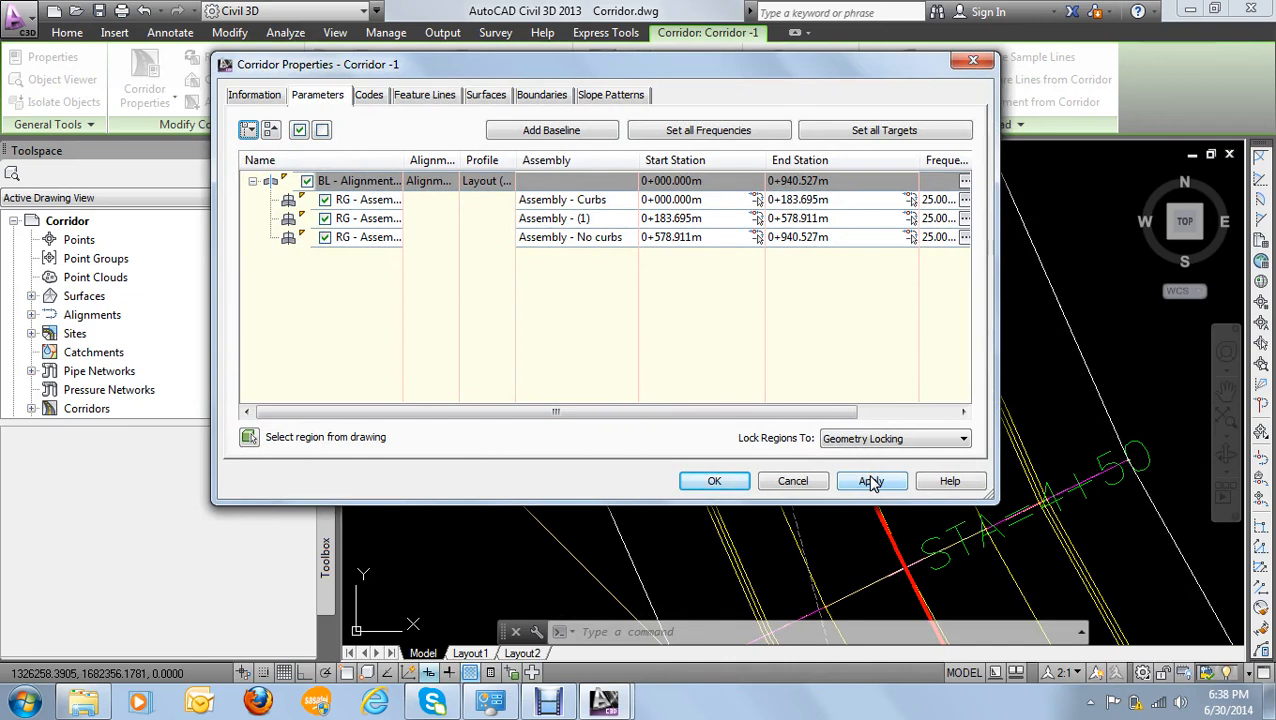
{"action": "left_click", "coordinate": [973, 61]}
{"action": "left_click", "coordinate": [664, 403]}
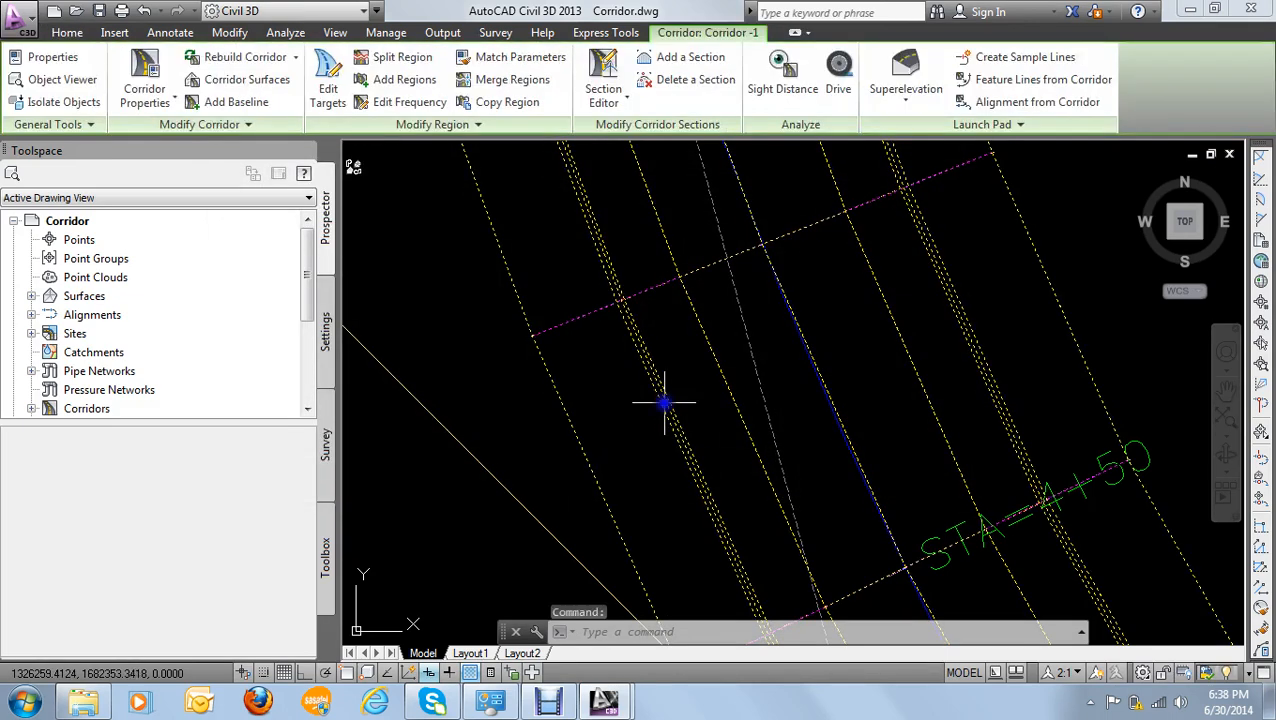
{"action": "right_click", "coordinate": [664, 403]}
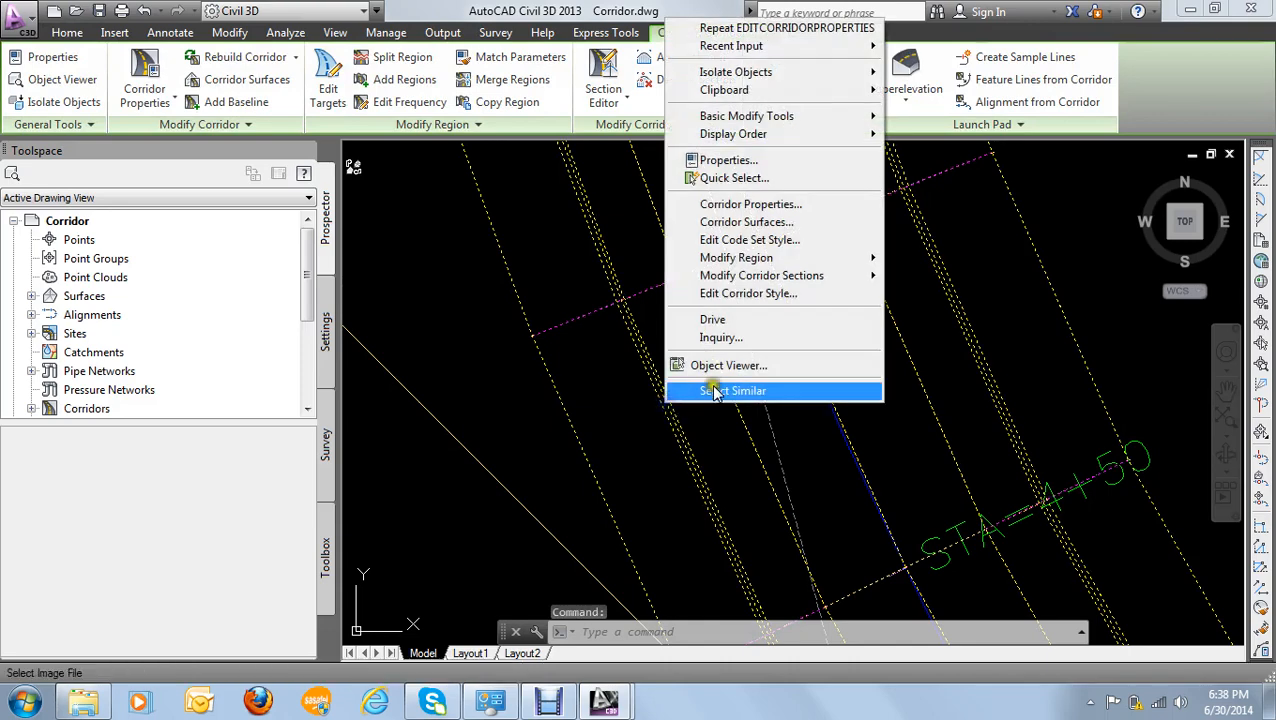
{"action": "left_click", "coordinate": [758, 300]}
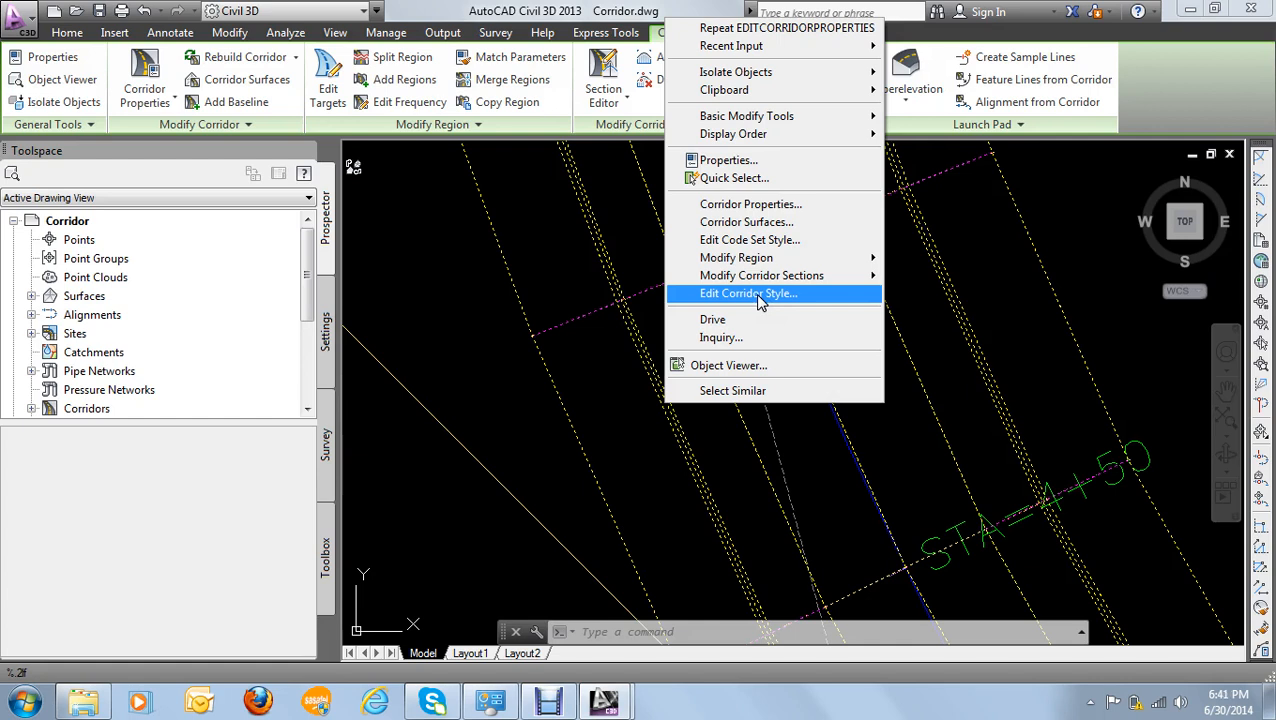
{"action": "left_click", "coordinate": [759, 294]}
{"action": "left_click", "coordinate": [472, 363]}
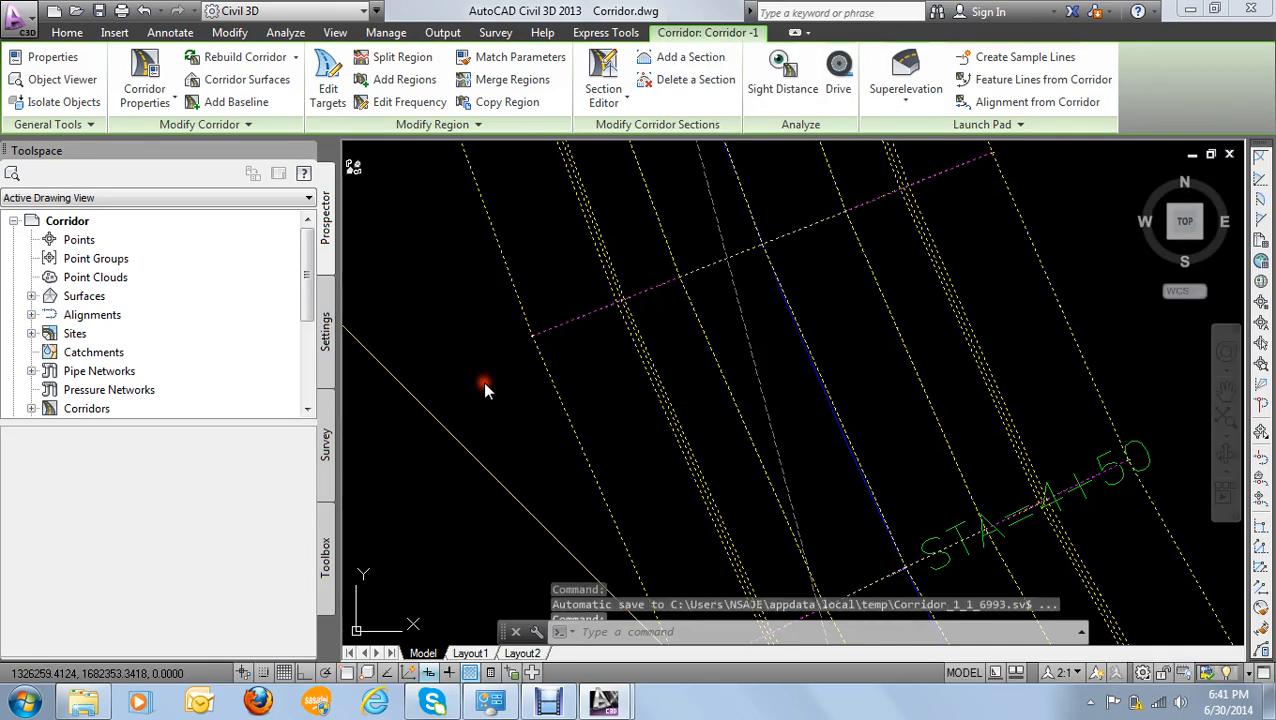
{"action": "left_click", "coordinate": [492, 385]}
{"action": "key", "text": "Escape"}
{"action": "key", "text": "Escape"}
- Examine the finished corridor over the contours, together with the profile view beside the site plan
{"action": "scroll", "coordinate": [509, 386], "scroll_direction": "down", "scroll_amount": 10}
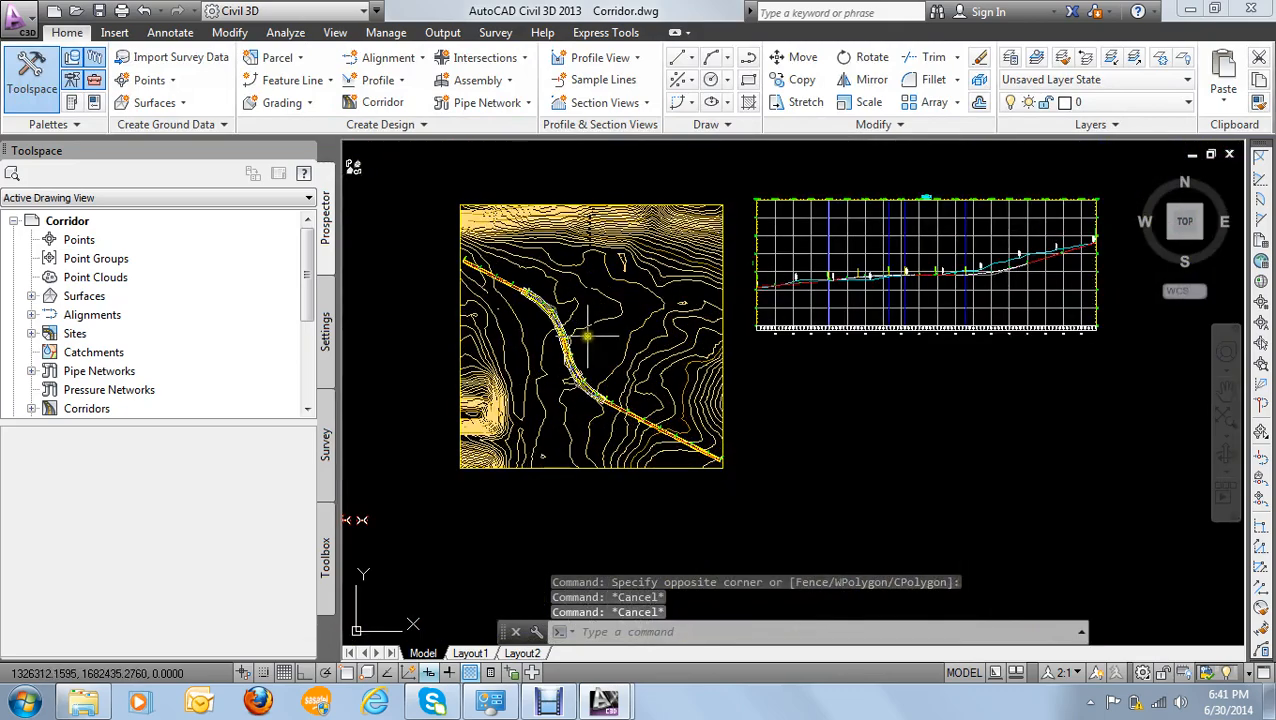
{"action": "scroll", "coordinate": [575, 405], "scroll_direction": "up", "scroll_amount": 2}
{"action": "scroll", "coordinate": [580, 408], "scroll_direction": "up", "scroll_amount": 3}
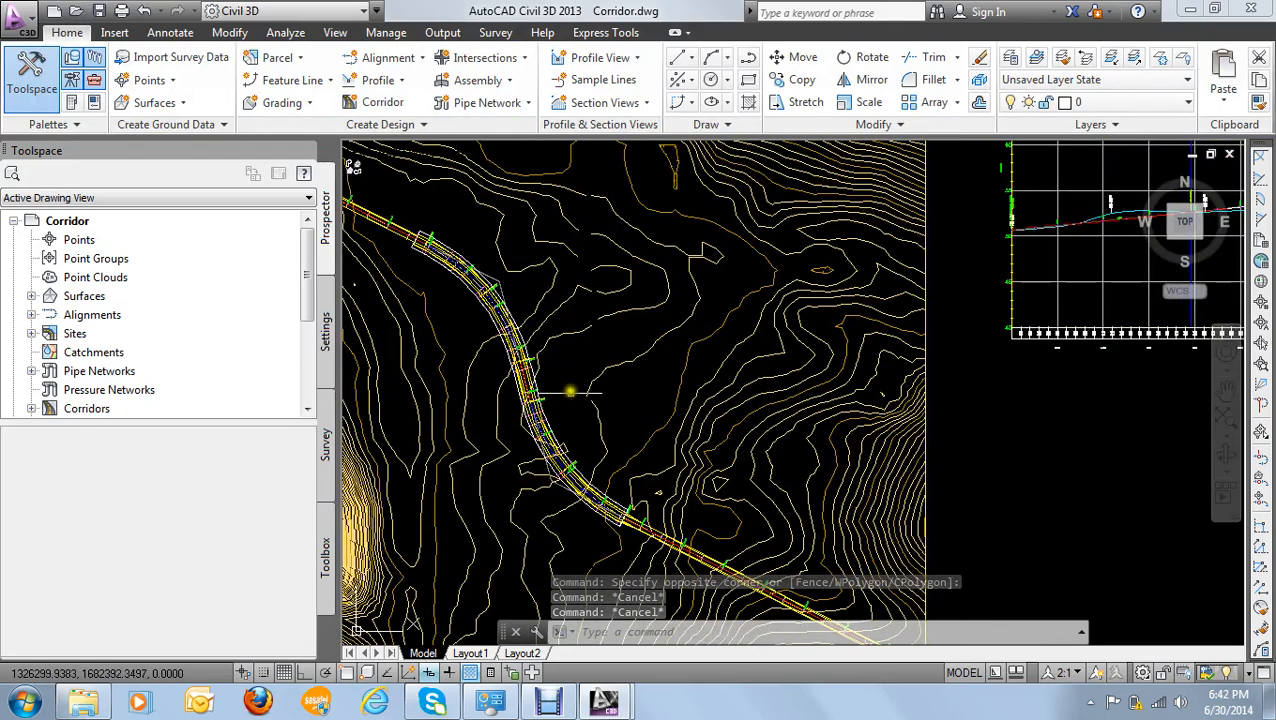
{"action": "scroll", "coordinate": [578, 398], "scroll_direction": "down", "scroll_amount": 5}
{"action": "mouse_move", "coordinate": [576, 386]}
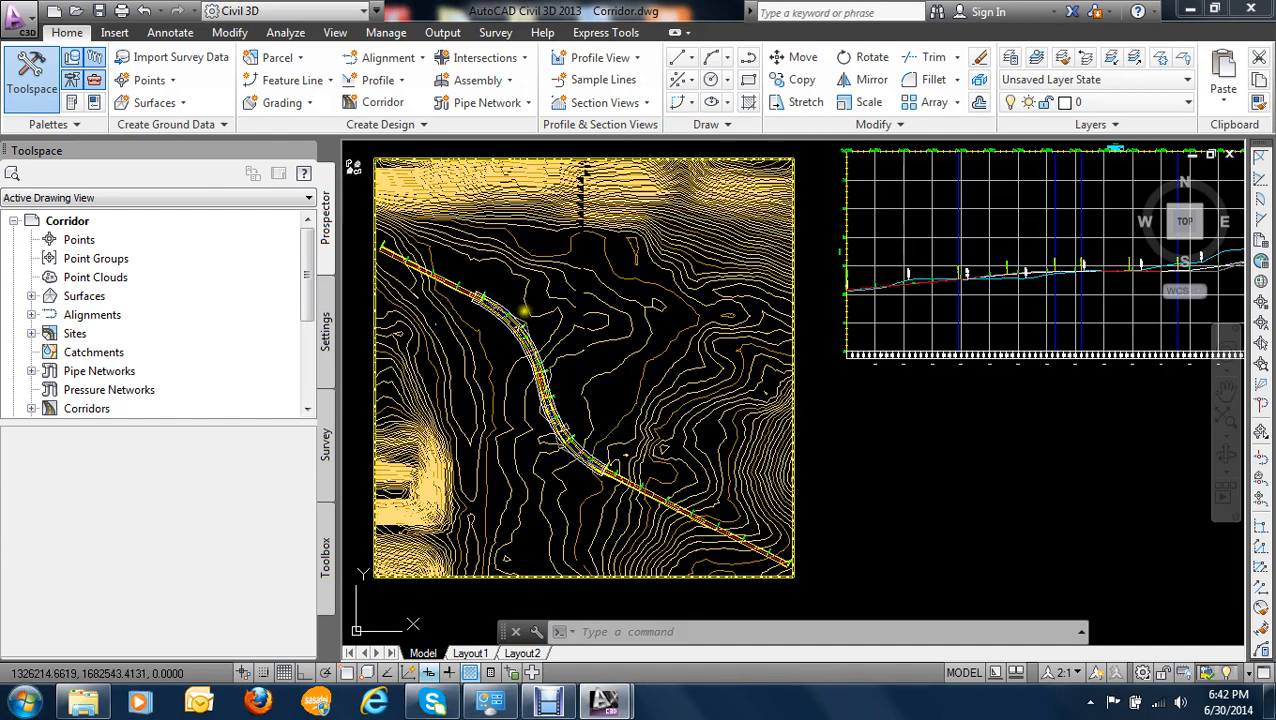
{"action": "scroll", "coordinate": [512, 302], "scroll_direction": "down", "scroll_amount": 2}
{"action": "middle_click_drag", "start_coordinate": [515, 308], "coordinate": [523, 347]}
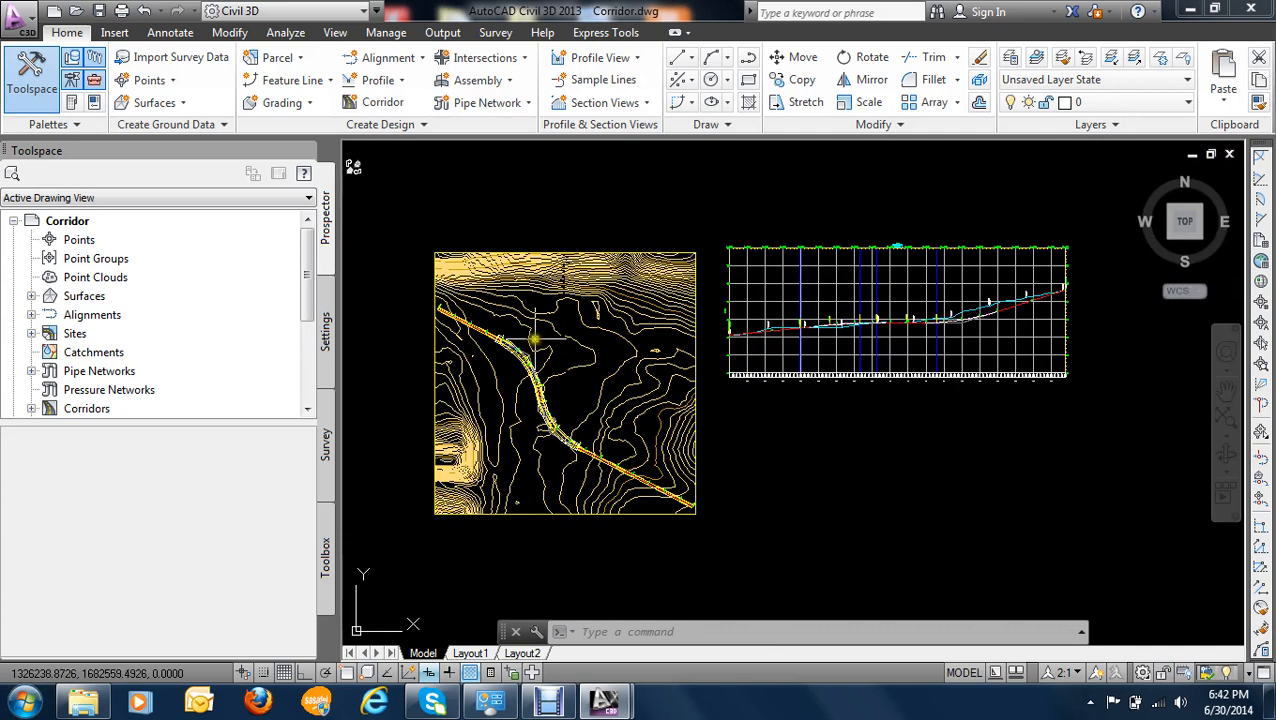
{"action": "mouse_move", "coordinate": [534, 337]}
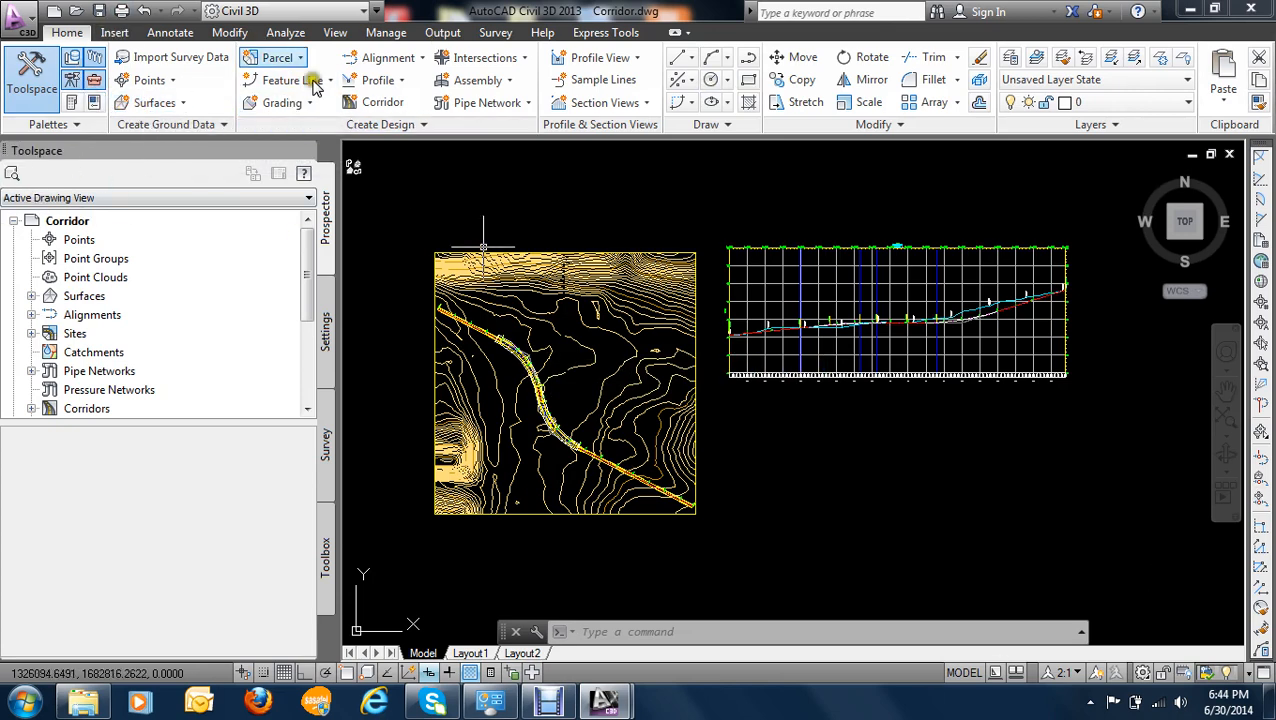
- Open Corridor-5a.dwg from the Working files folder, view it, and close the drawing
{"action": "left_click", "coordinate": [98, 14]}
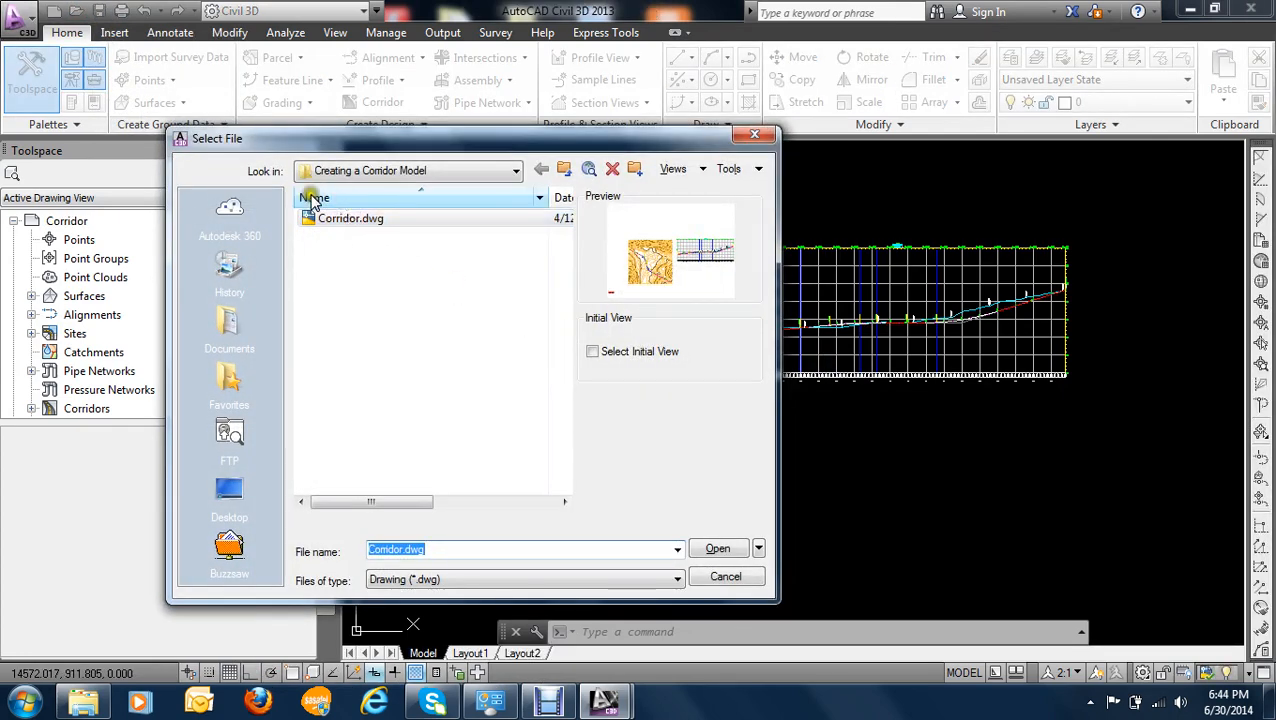
{"action": "left_click", "coordinate": [398, 172]}
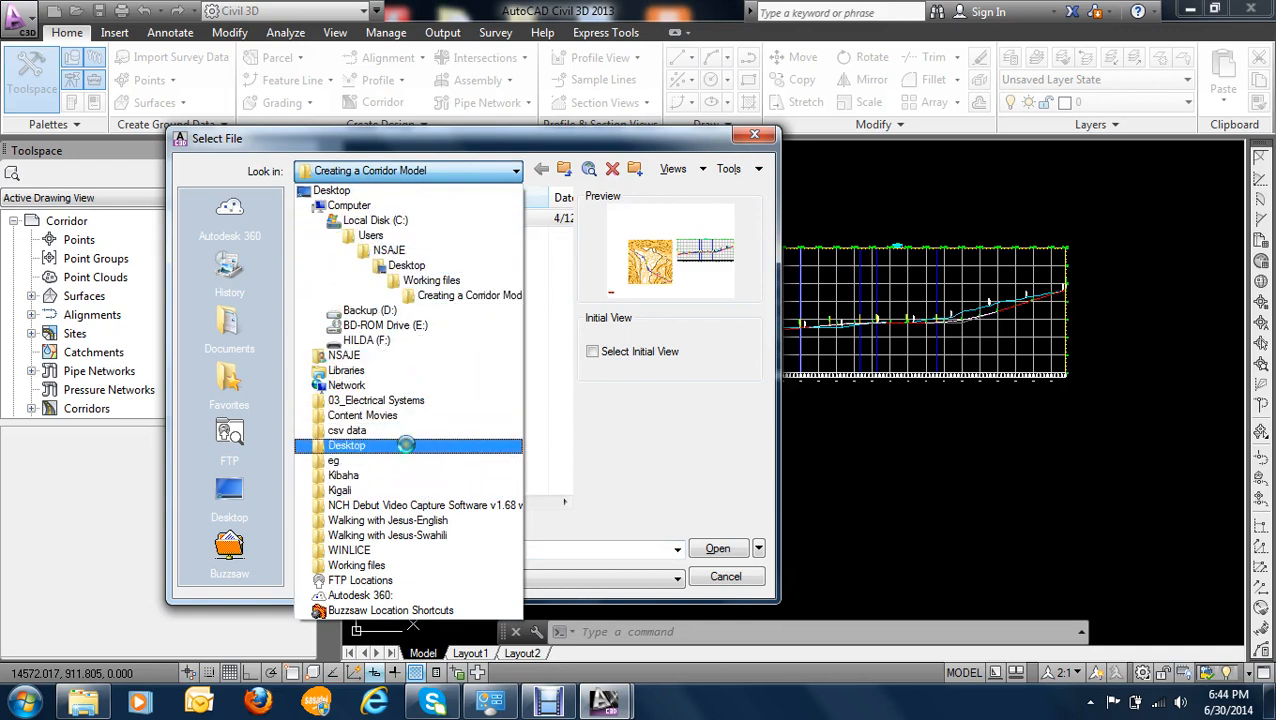
{"action": "left_click", "coordinate": [391, 564]}
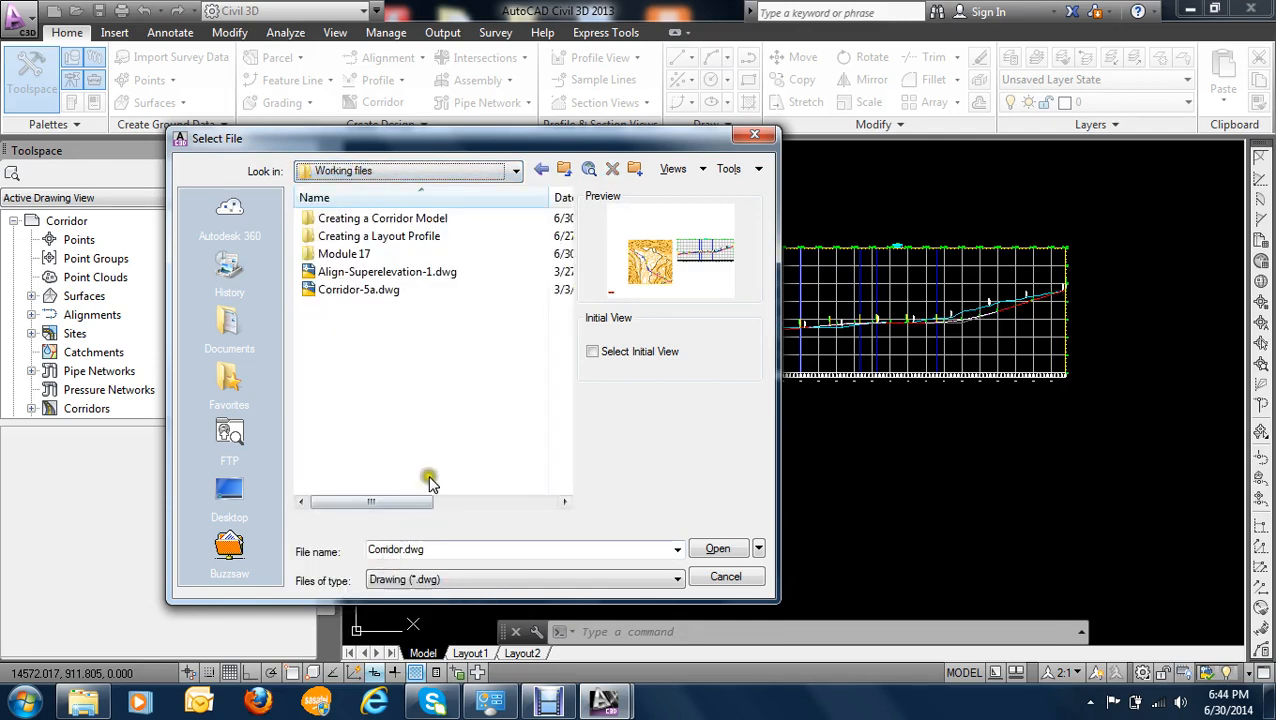
{"action": "left_click", "coordinate": [349, 291]}
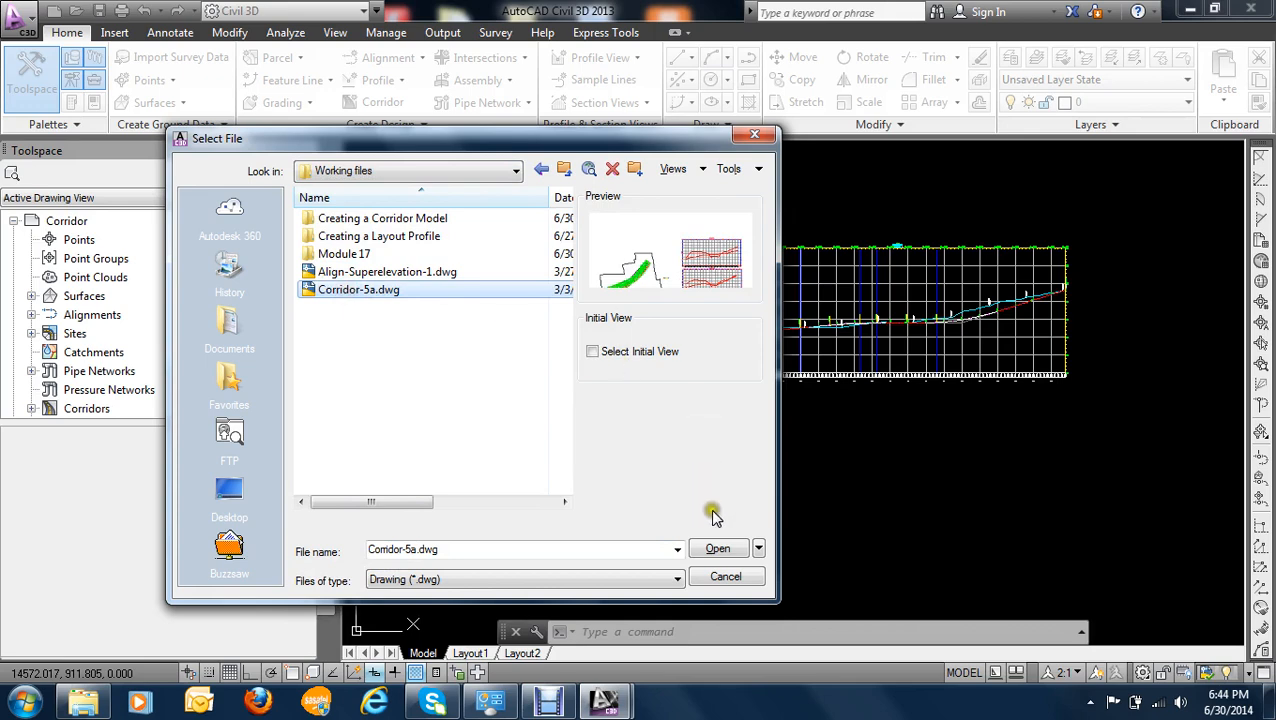
{"action": "left_click", "coordinate": [719, 549]}
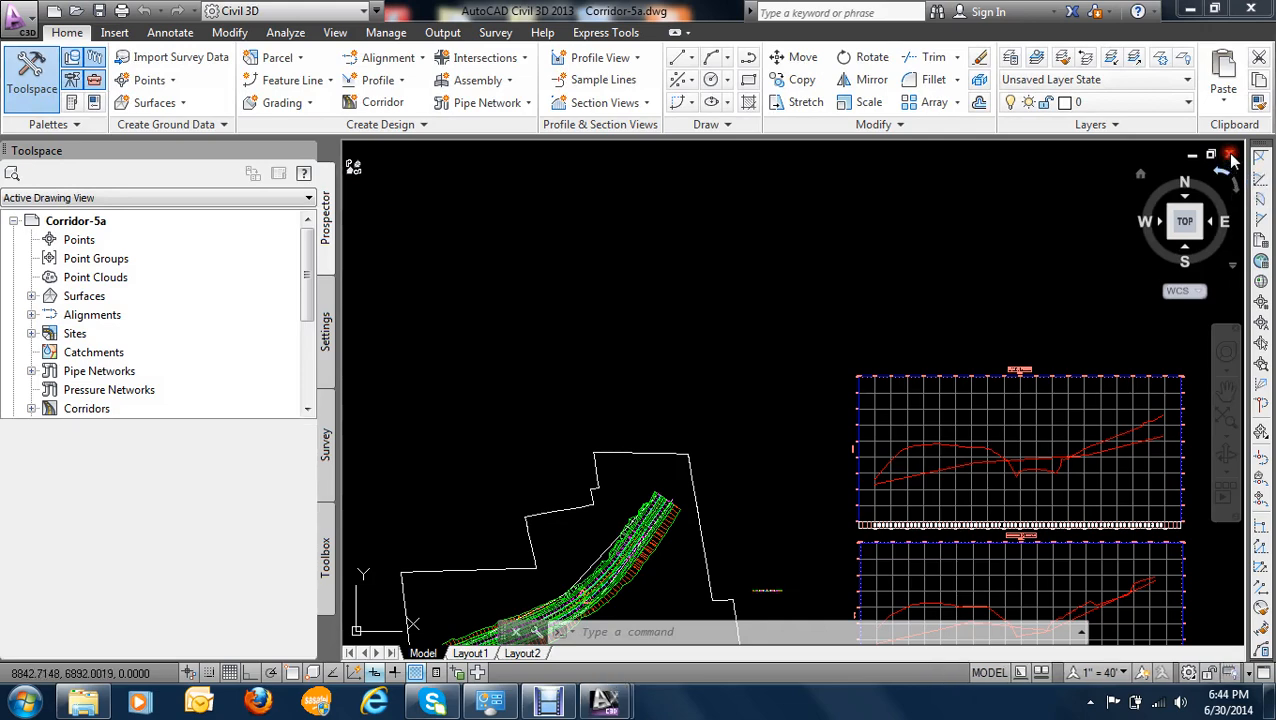
{"action": "left_click", "coordinate": [1230, 156]}
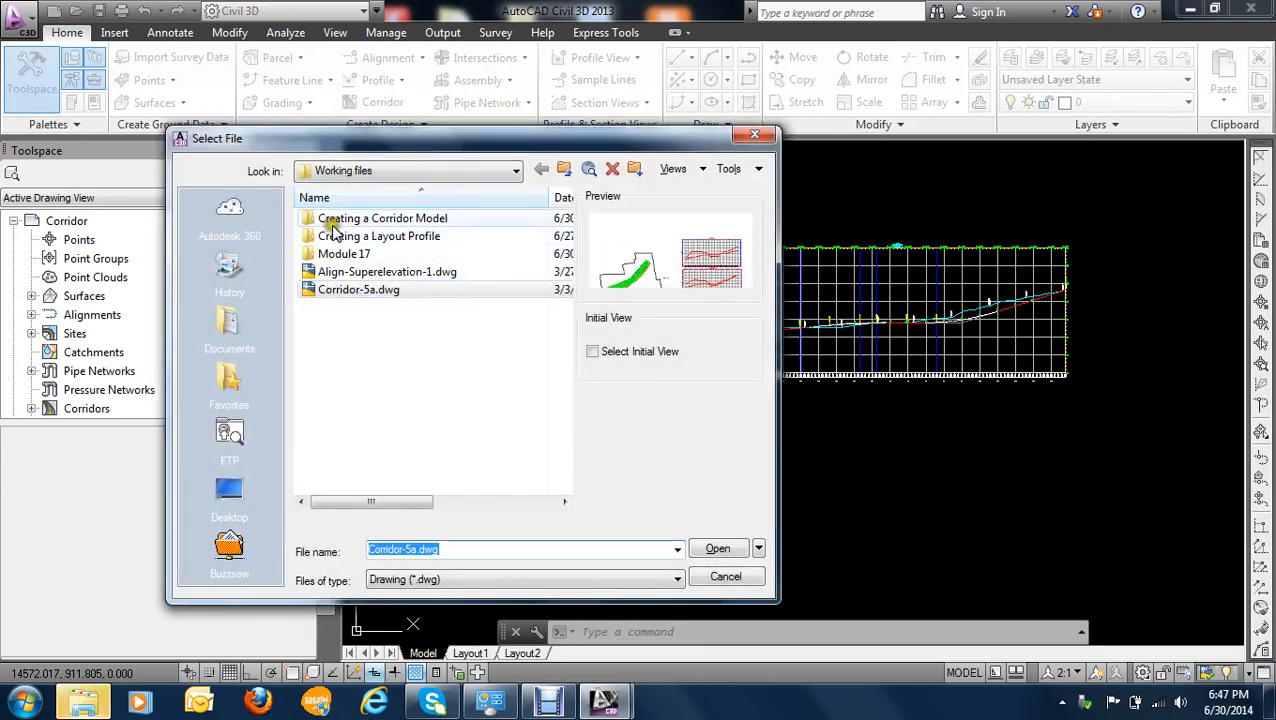
- Open Corridor-2a.dwg from the removable drive F:, view its alignments and profile views, and close it
{"action": "left_click", "coordinate": [229, 490]}
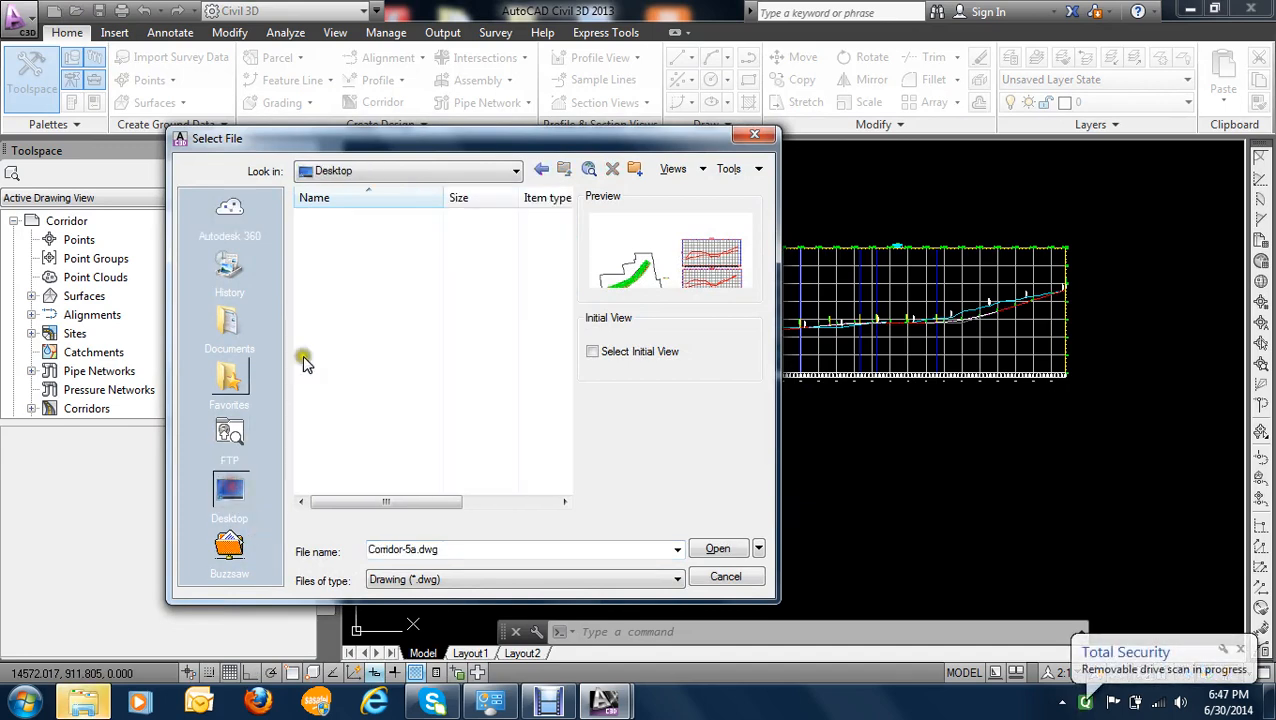
{"action": "left_click", "coordinate": [428, 172]}
{"action": "left_click", "coordinate": [372, 262]}
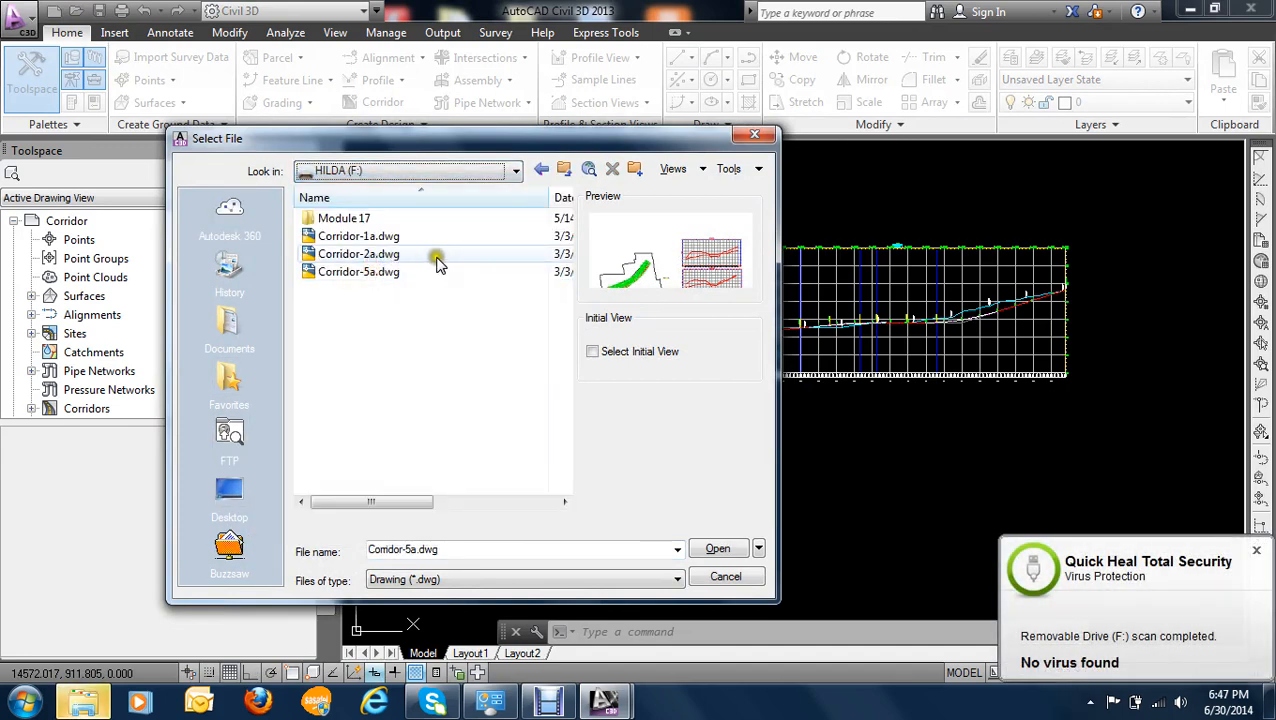
{"action": "left_click", "coordinate": [415, 237]}
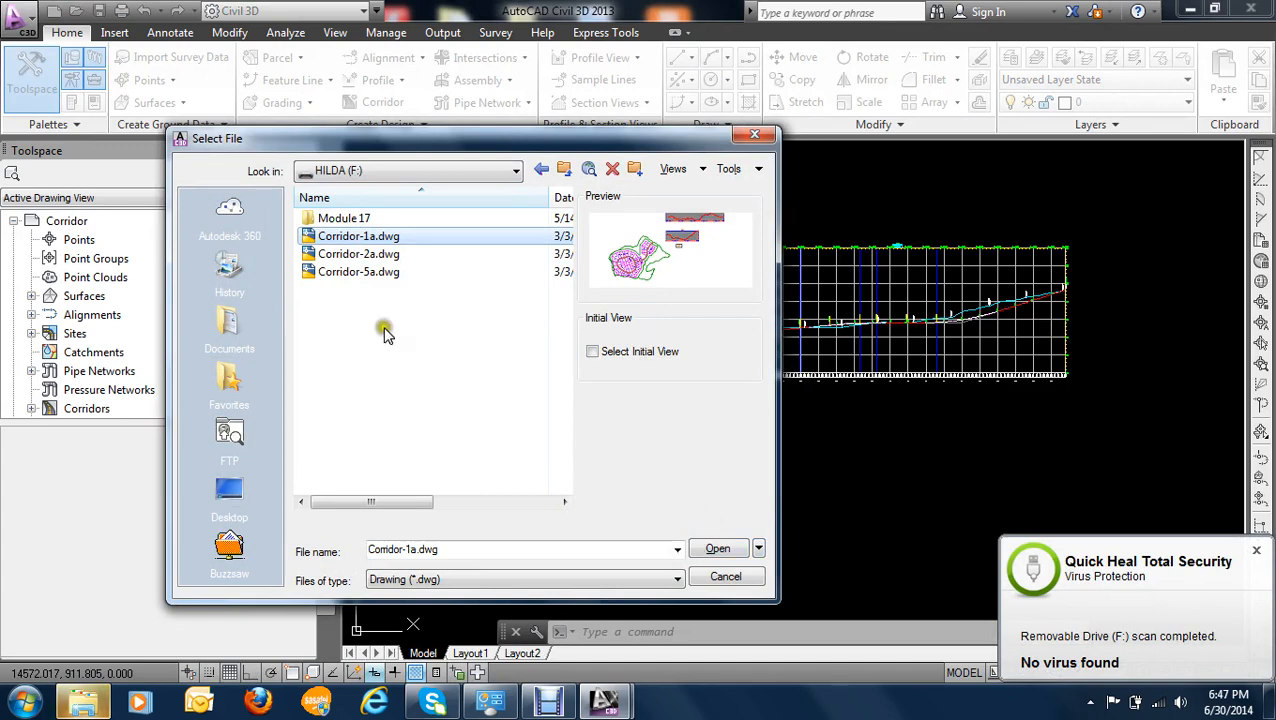
{"action": "left_click", "coordinate": [382, 254]}
{"action": "left_click", "coordinate": [720, 549]}
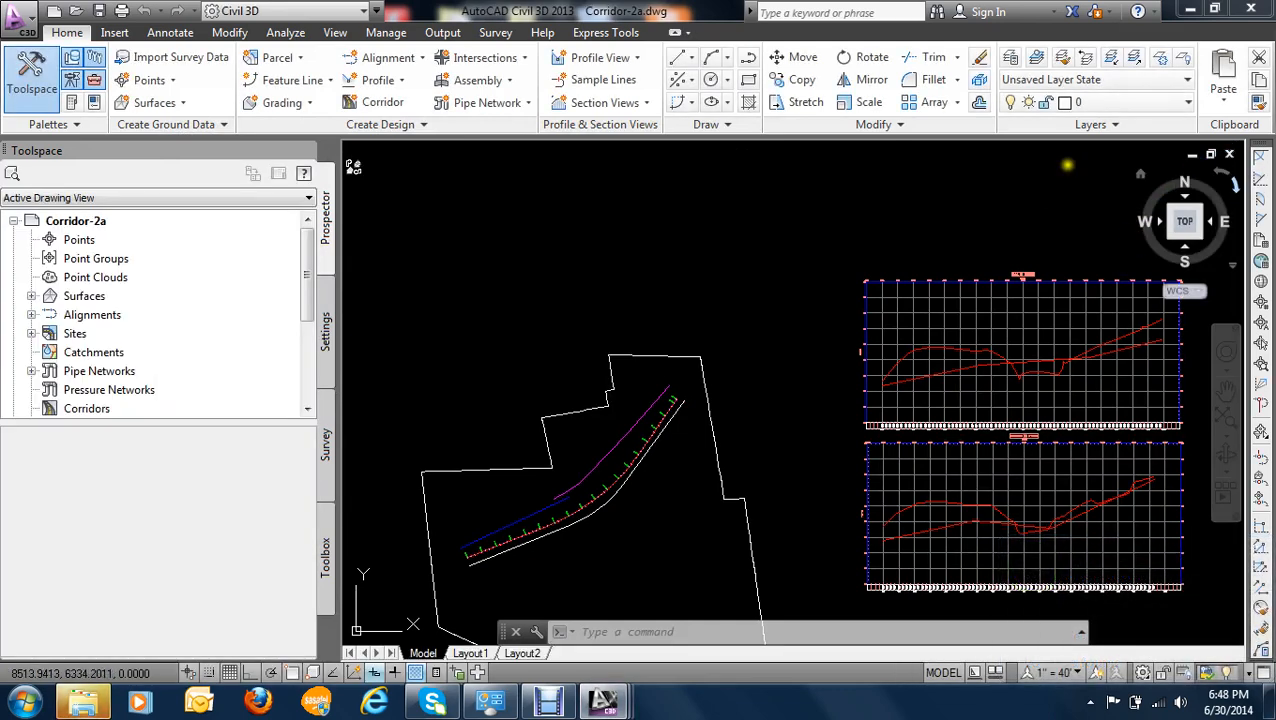
{"action": "left_click", "coordinate": [1229, 154]}
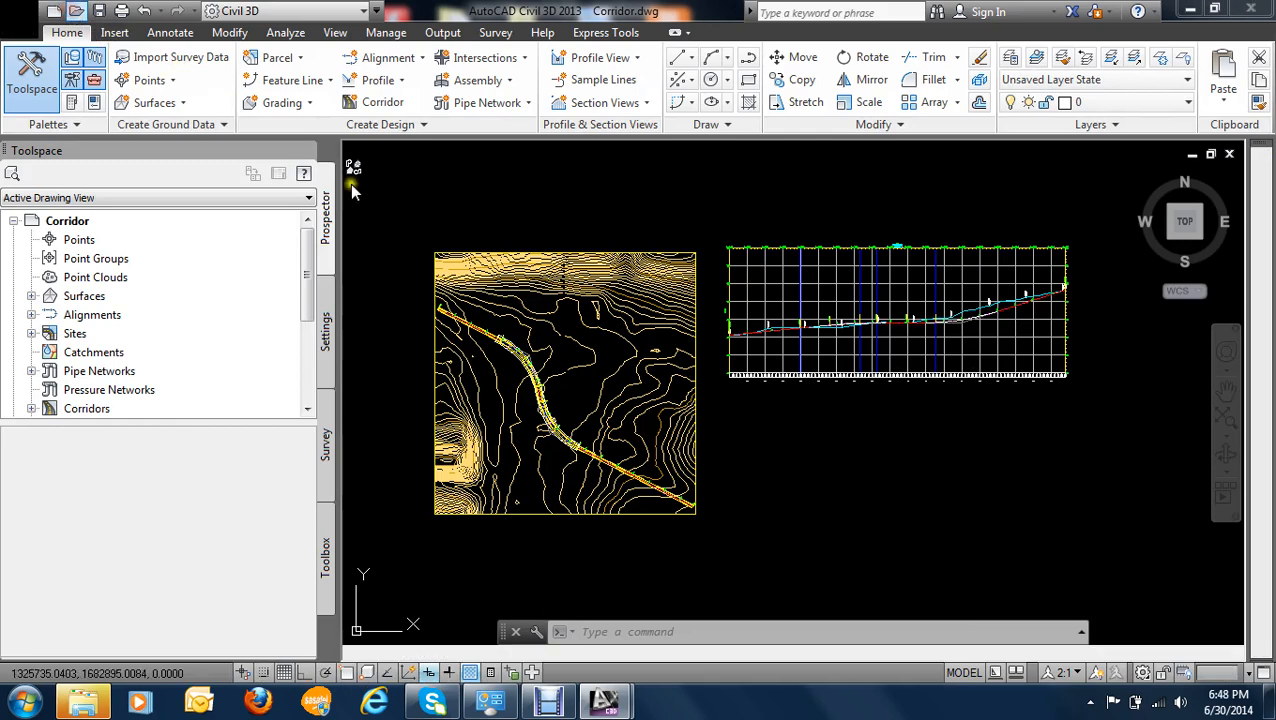
- Open Corridor-1a.dwg from drive F:, inspect its road and parcel layout, and close it without saving
{"action": "key", "text": "ctrl+o"}
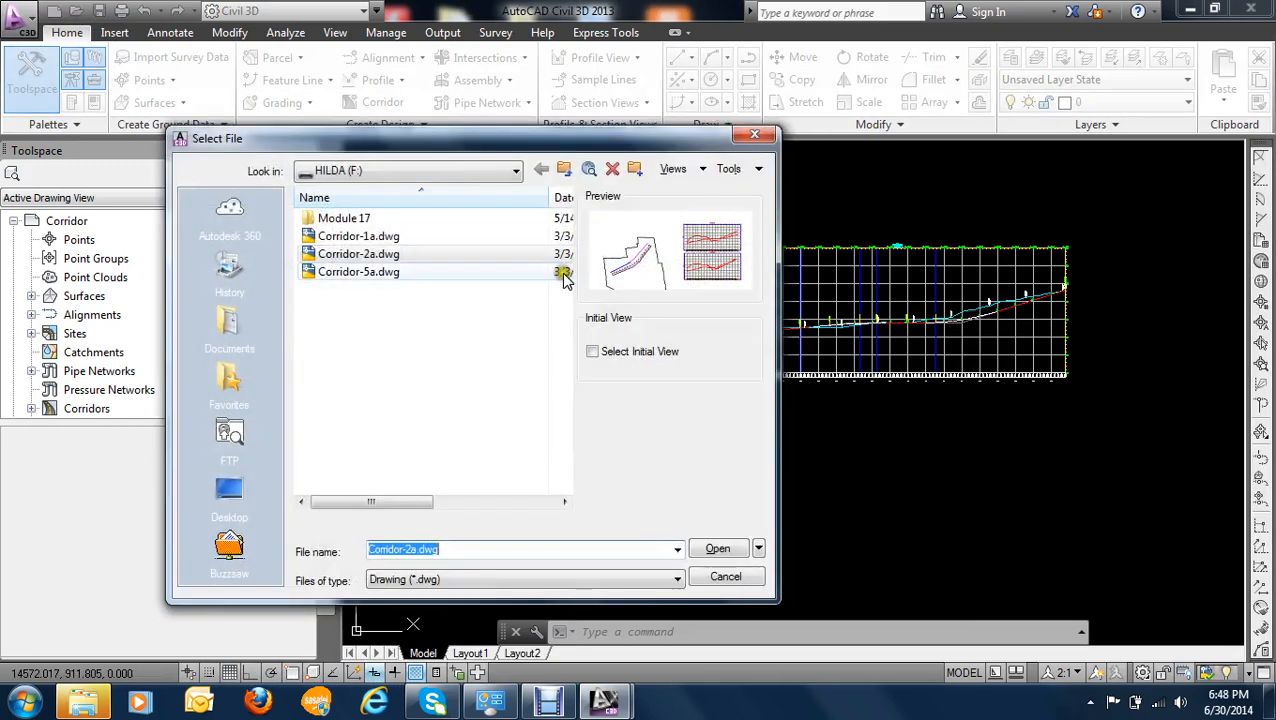
{"action": "left_click", "coordinate": [366, 238]}
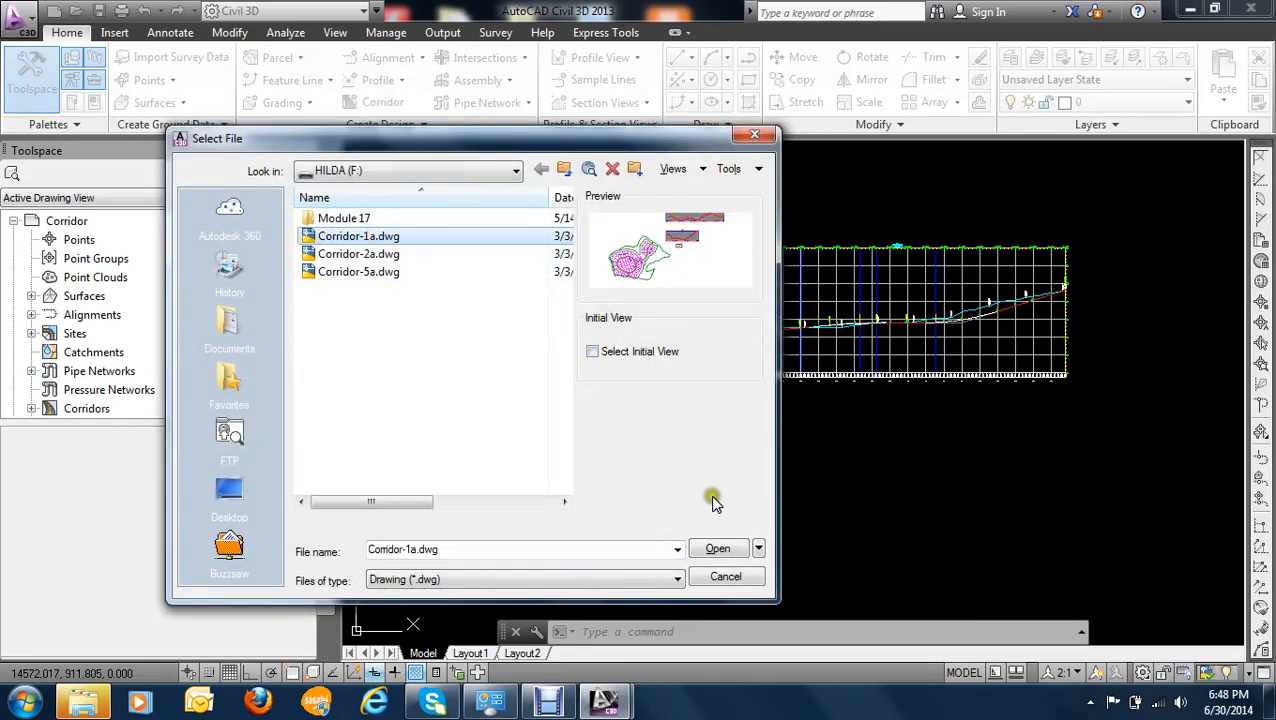
{"action": "left_click", "coordinate": [716, 548]}
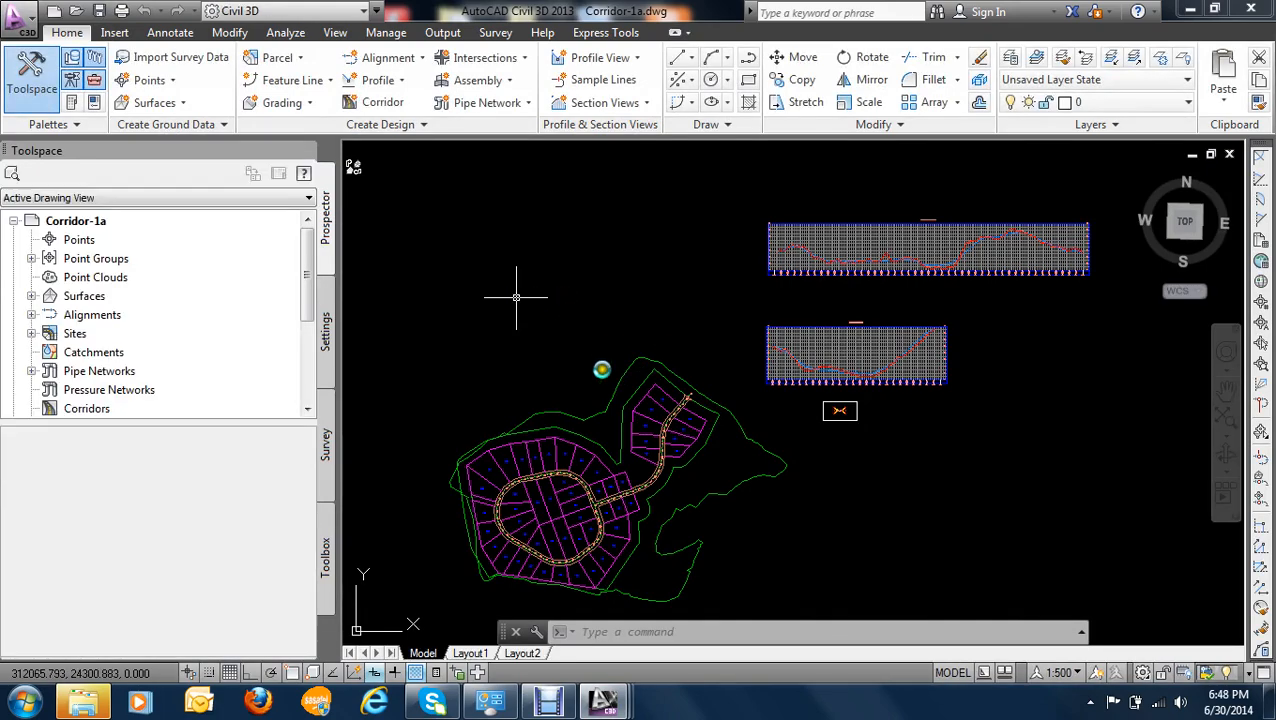
{"action": "scroll", "coordinate": [588, 326], "scroll_direction": "up", "scroll_amount": 3}
{"action": "scroll", "coordinate": [718, 433], "scroll_direction": "down", "scroll_amount": 2}
{"action": "scroll", "coordinate": [638, 393], "scroll_direction": "up", "scroll_amount": 5}
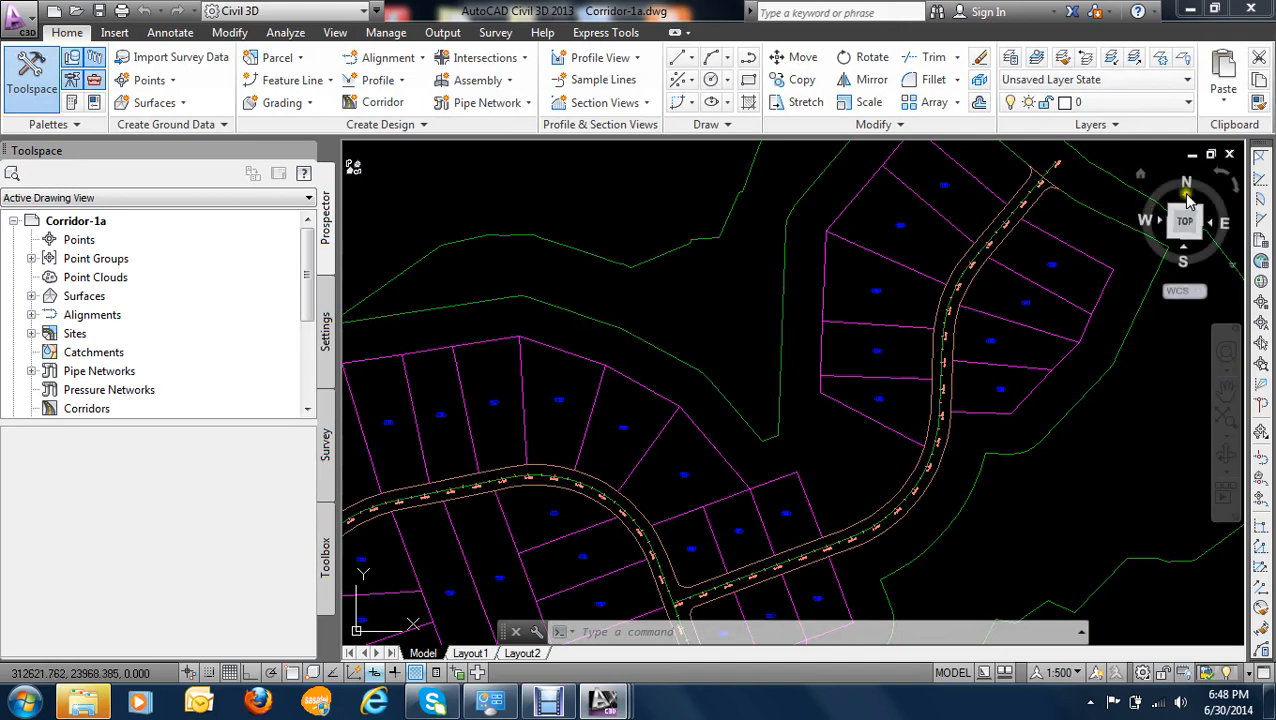
{"action": "left_click", "coordinate": [1230, 160]}
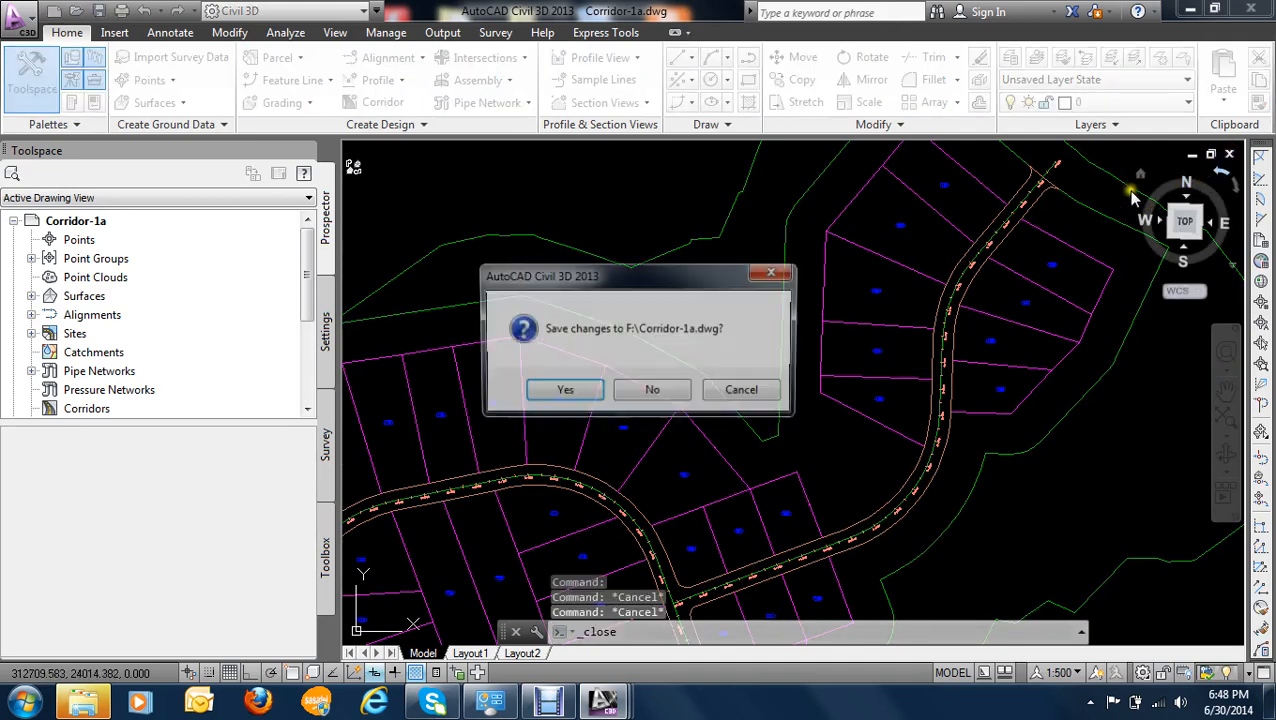
{"action": "left_click", "coordinate": [675, 392]}
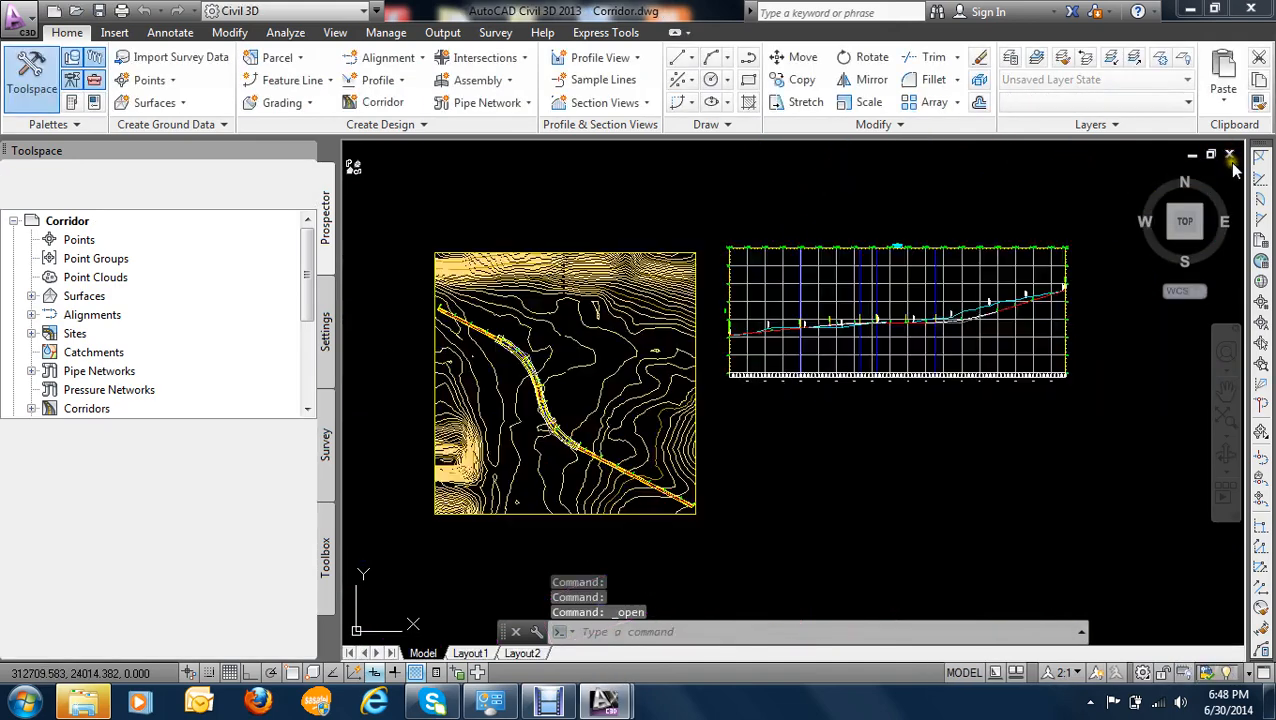
- Close Corridor.dwg without saving and reopen it from the desktop folder Working files\Creating a Corridor Model
{"action": "left_click", "coordinate": [1229, 156]}
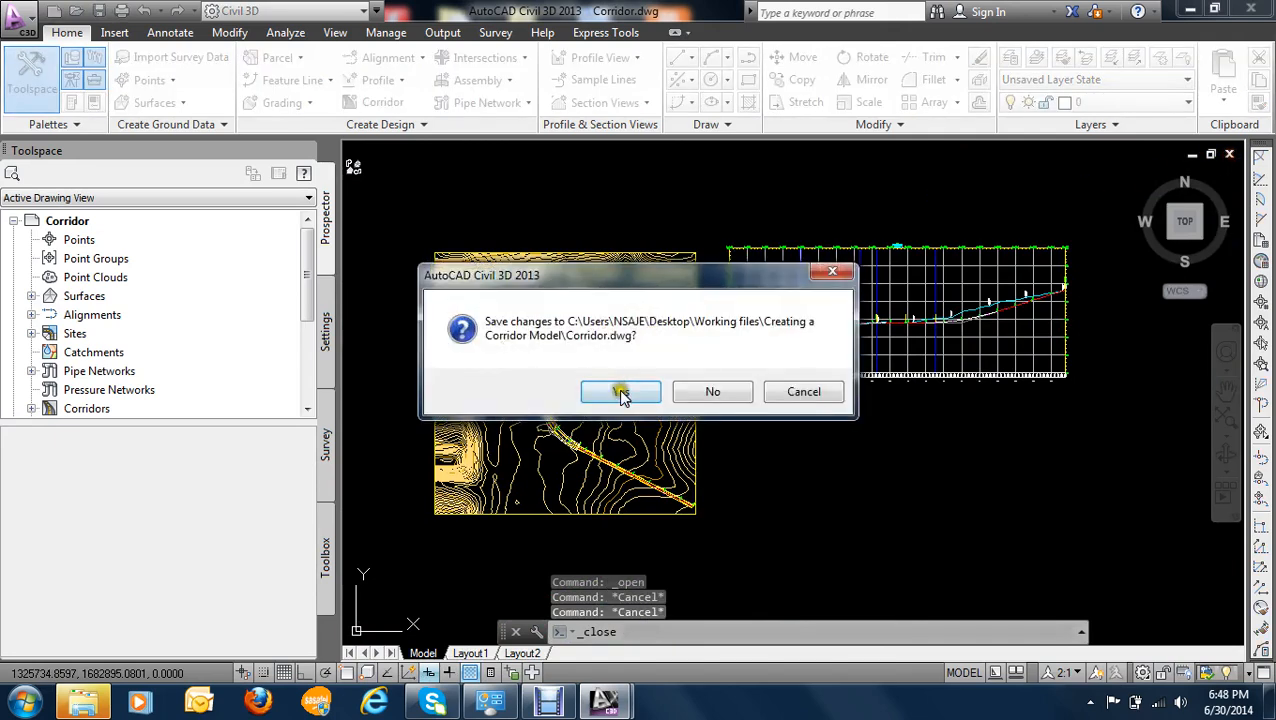
{"action": "left_click", "coordinate": [712, 390]}
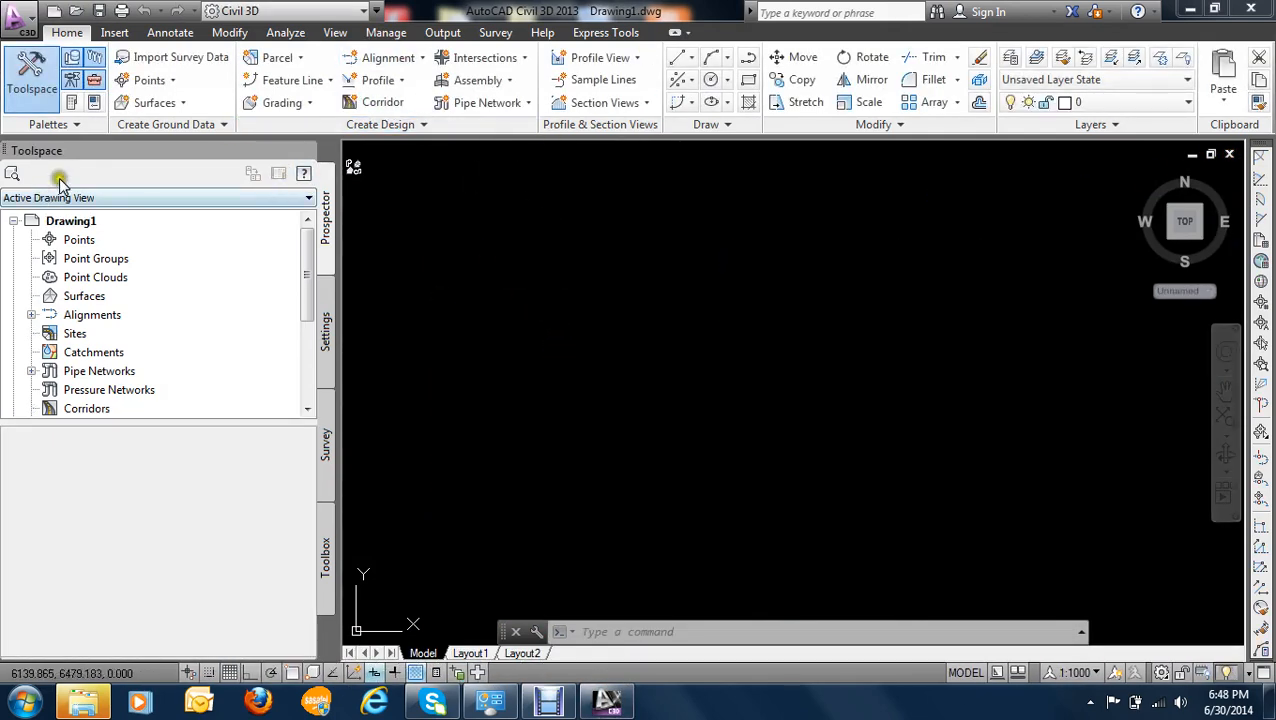
{"action": "left_click", "coordinate": [78, 14]}
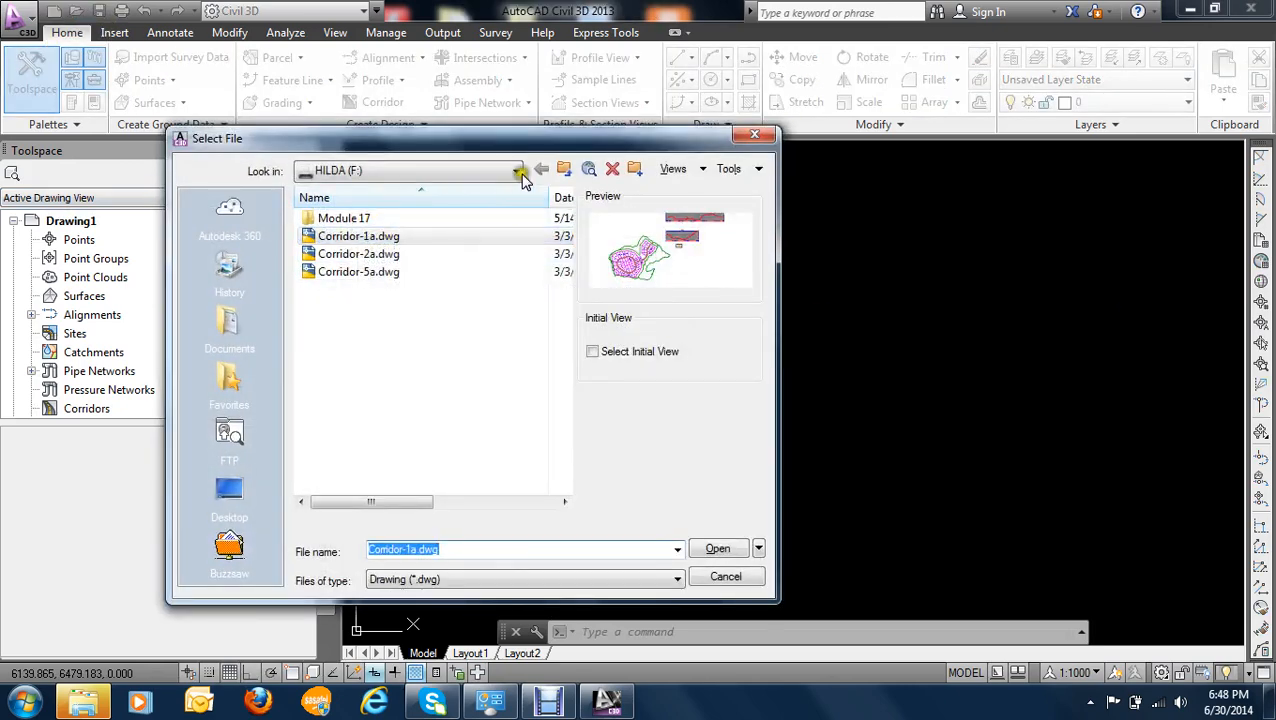
{"action": "left_click", "coordinate": [229, 488]}
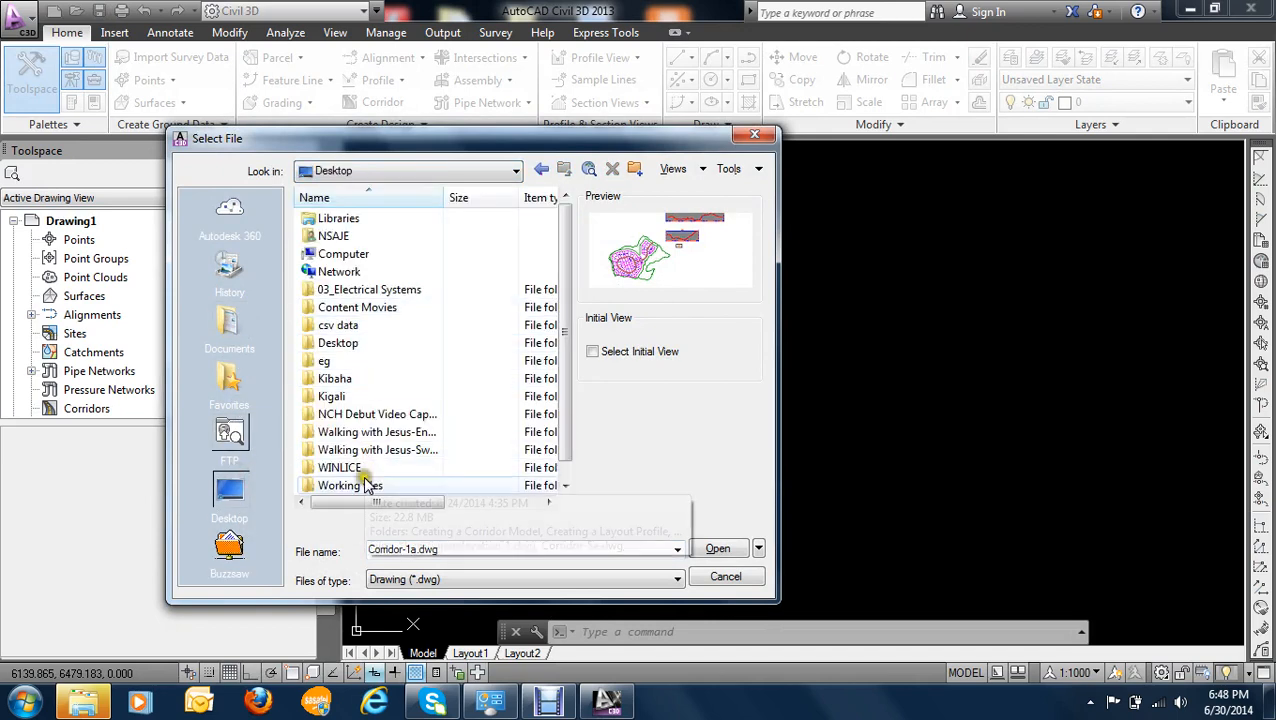
{"action": "left_click", "coordinate": [363, 485]}
{"action": "double_click", "coordinate": [363, 485]}
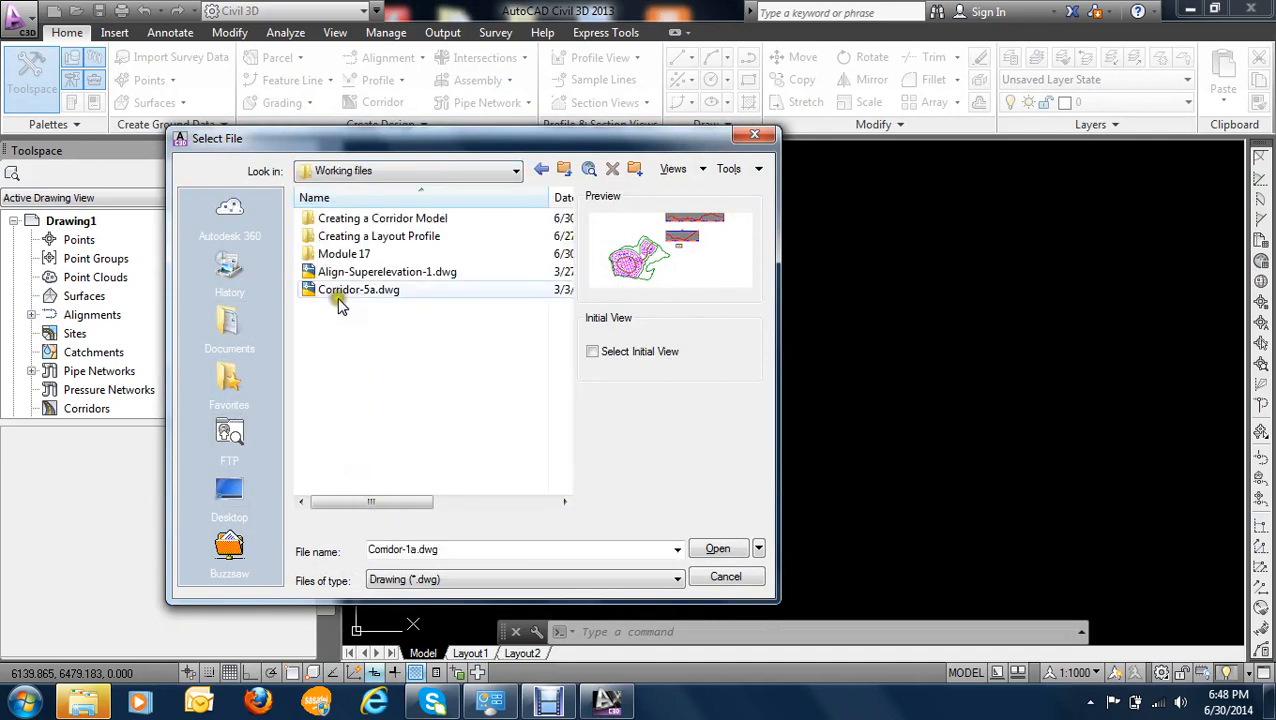
{"action": "double_click", "coordinate": [390, 218]}
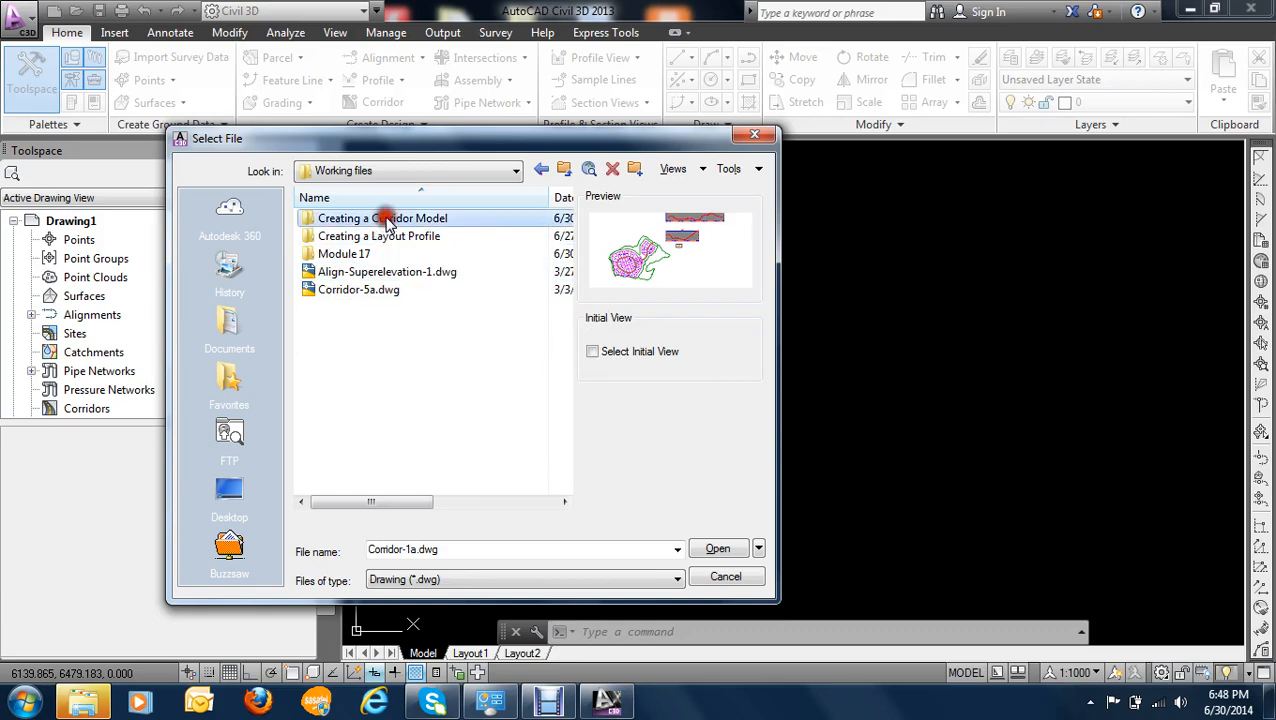
{"action": "left_click", "coordinate": [378, 220]}
{"action": "left_click", "coordinate": [712, 549]}
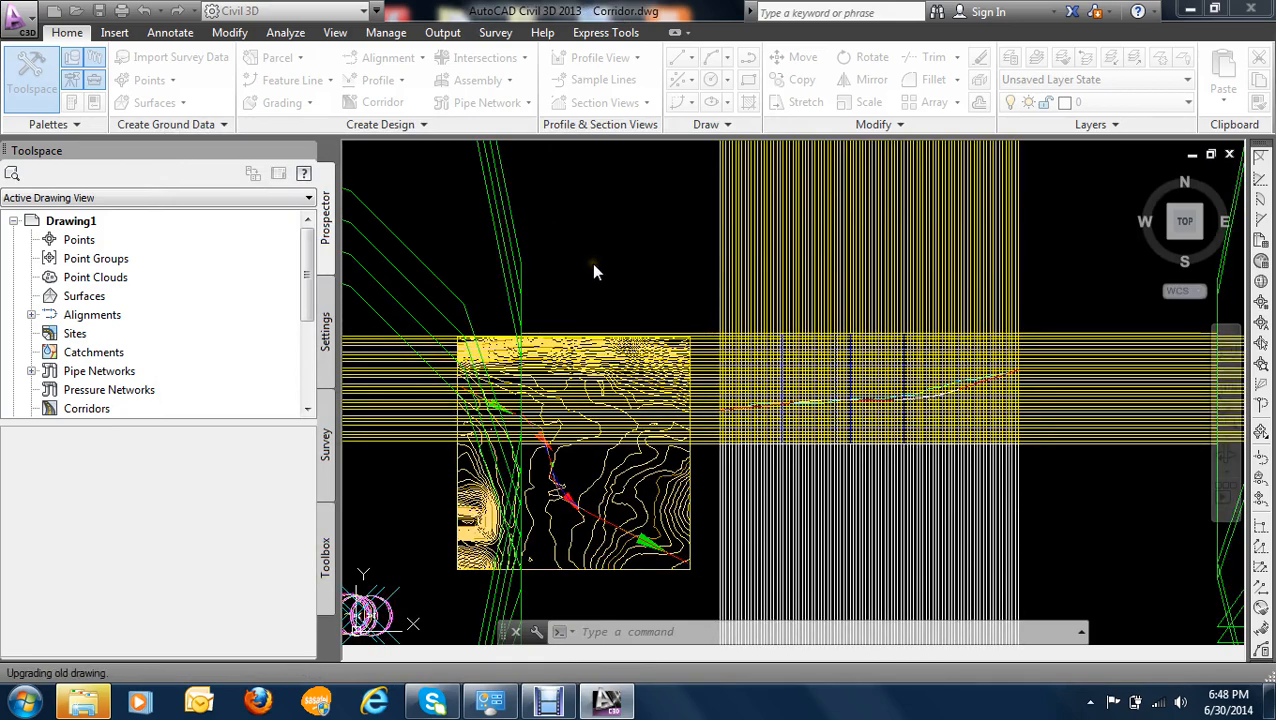
{"action": "left_click", "coordinate": [606, 337]}
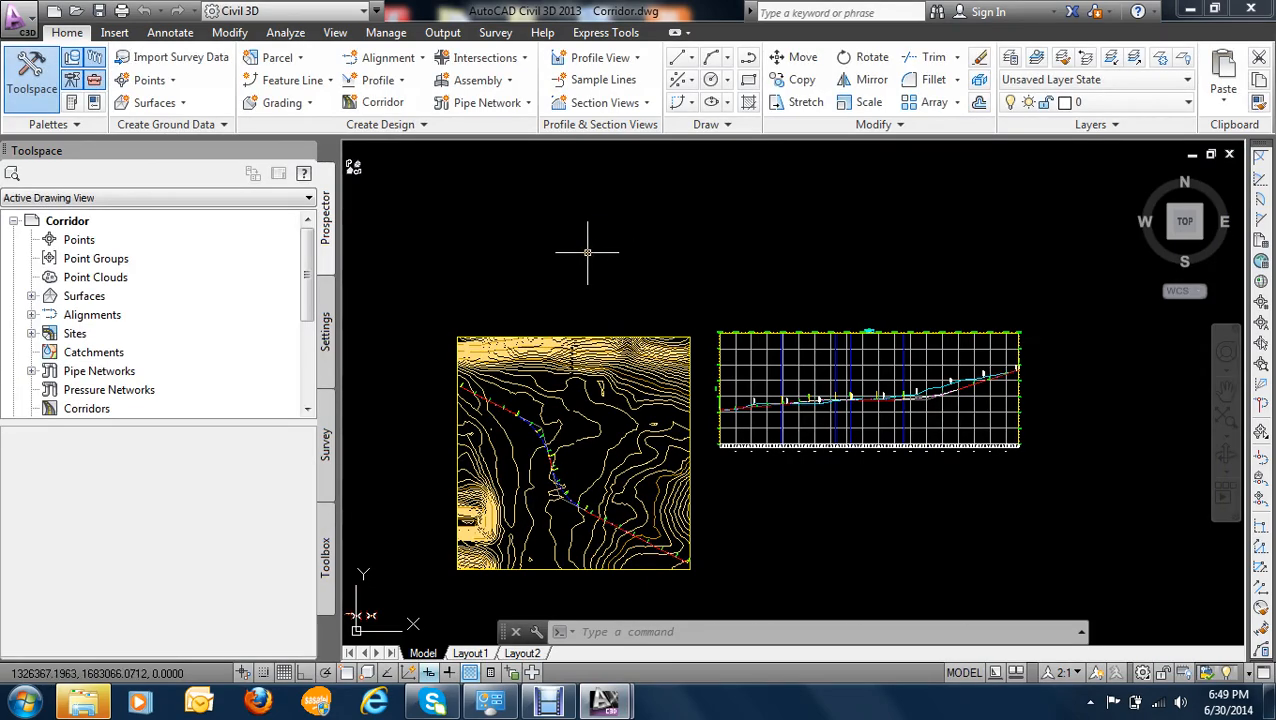
- Start a new assembly and name it "Assembly - with median"
{"action": "scroll", "coordinate": [572, 262], "scroll_direction": "down", "scroll_amount": 2}
{"action": "scroll", "coordinate": [563, 328], "scroll_direction": "up", "scroll_amount": 4}
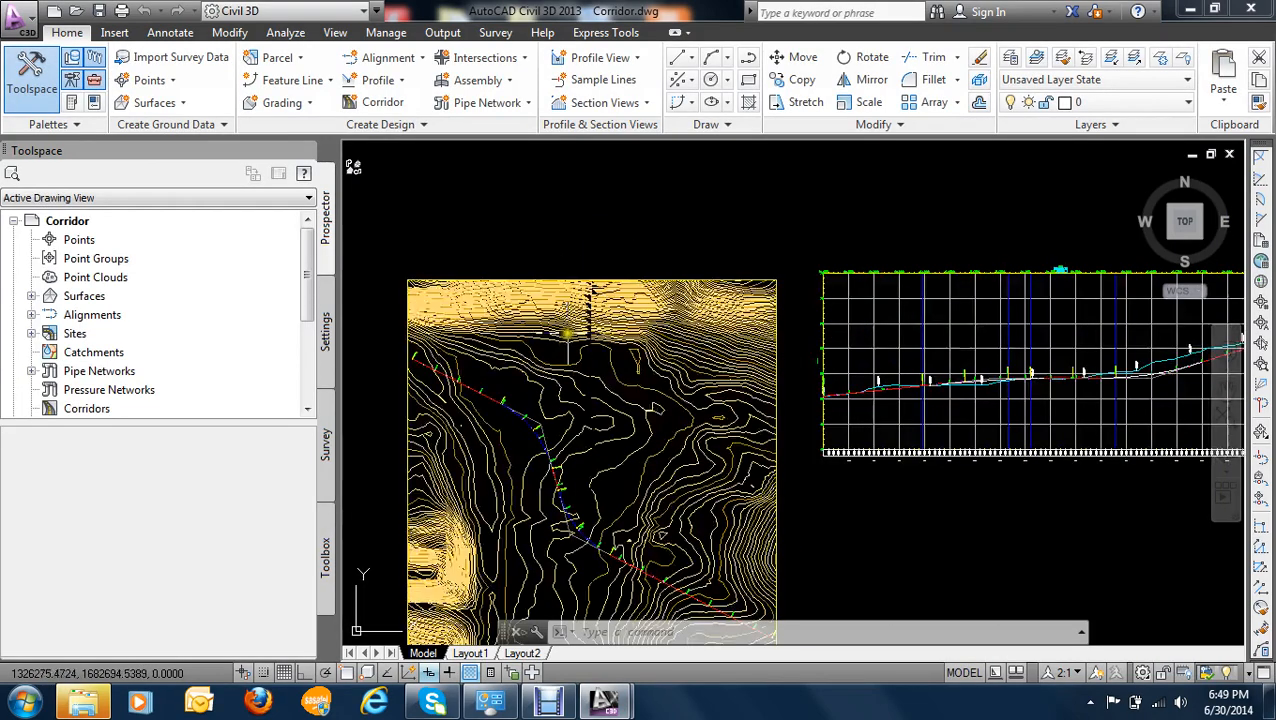
{"action": "scroll", "coordinate": [567, 333], "scroll_direction": "down", "scroll_amount": 2}
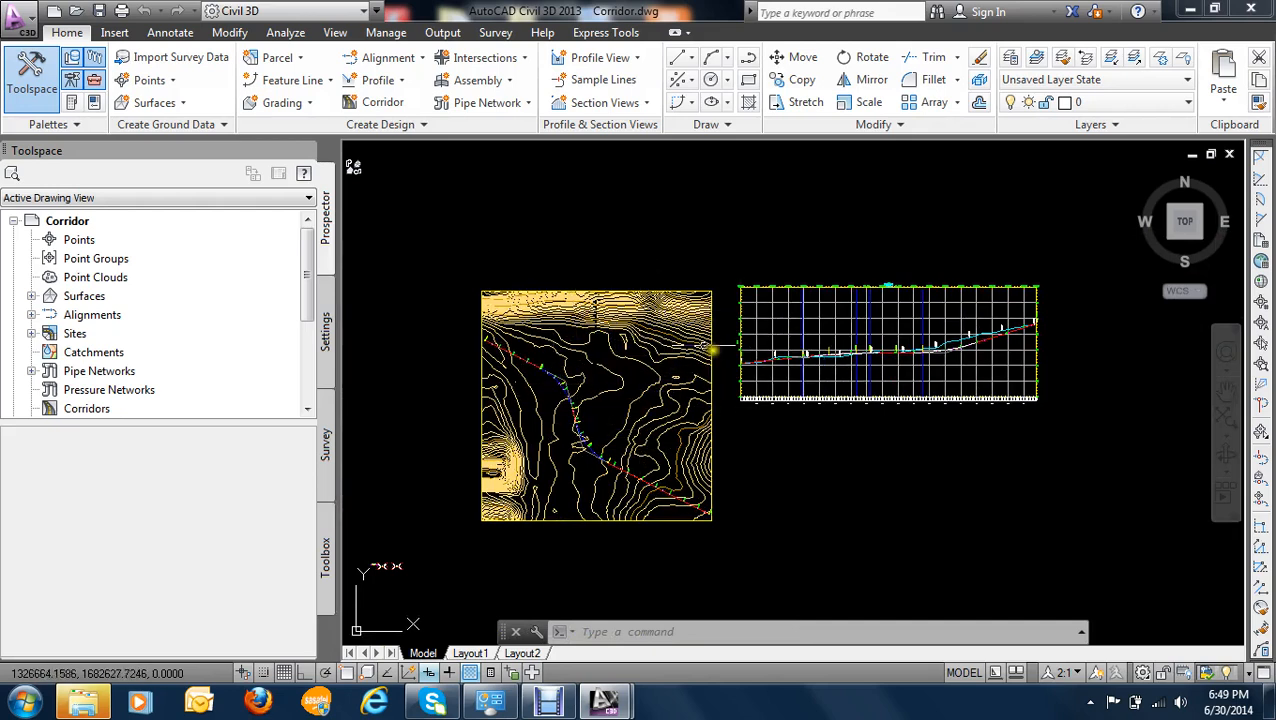
{"action": "middle_click_drag", "start_coordinate": [520, 314], "coordinate": [702, 347]}
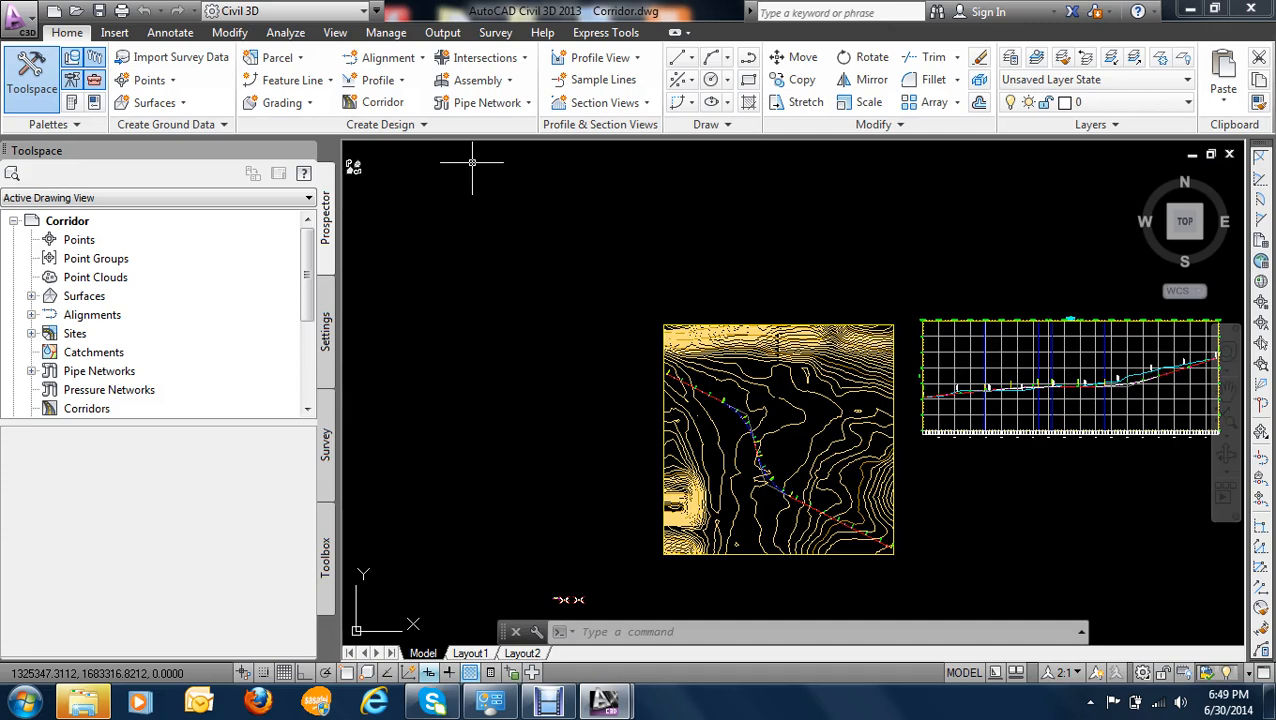
{"action": "left_click", "coordinate": [509, 82]}
{"action": "left_click", "coordinate": [509, 110]}
{"action": "left_click_drag", "start_coordinate": [692, 222], "coordinate": [581, 222]}
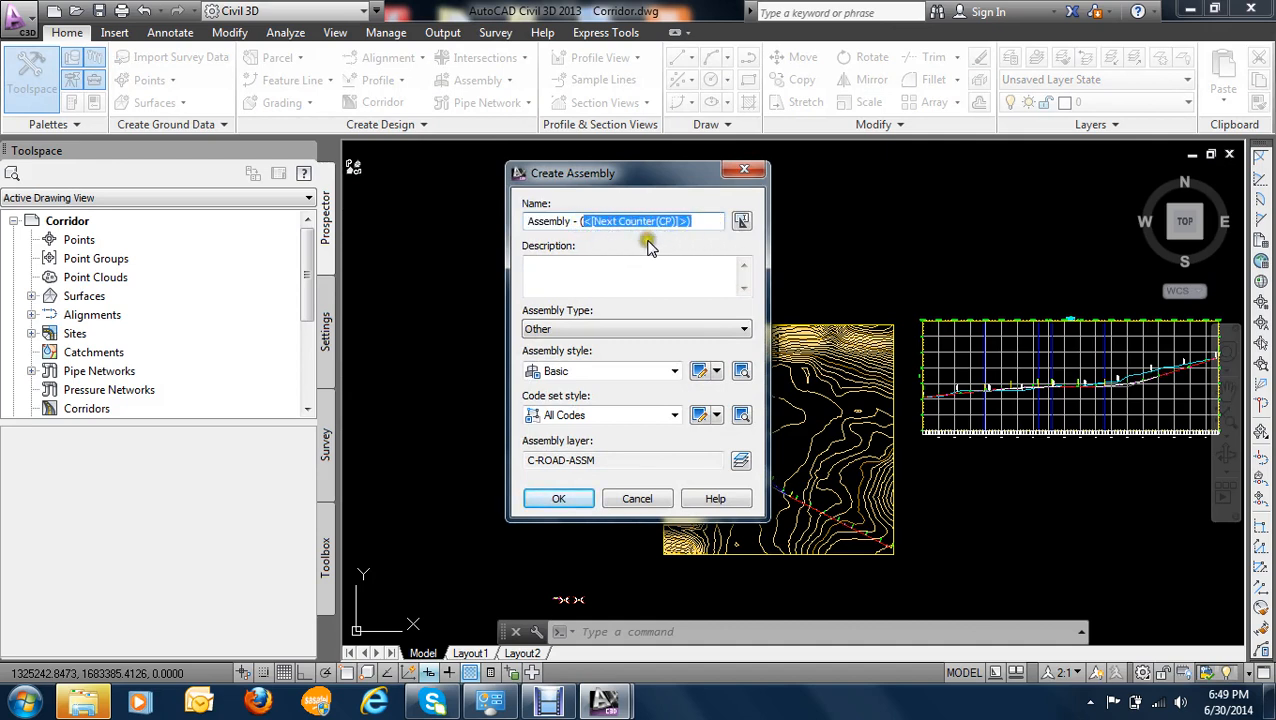
{"action": "left_click_drag", "start_coordinate": [692, 222], "coordinate": [580, 222]}
{"action": "type", "text": "WI"}
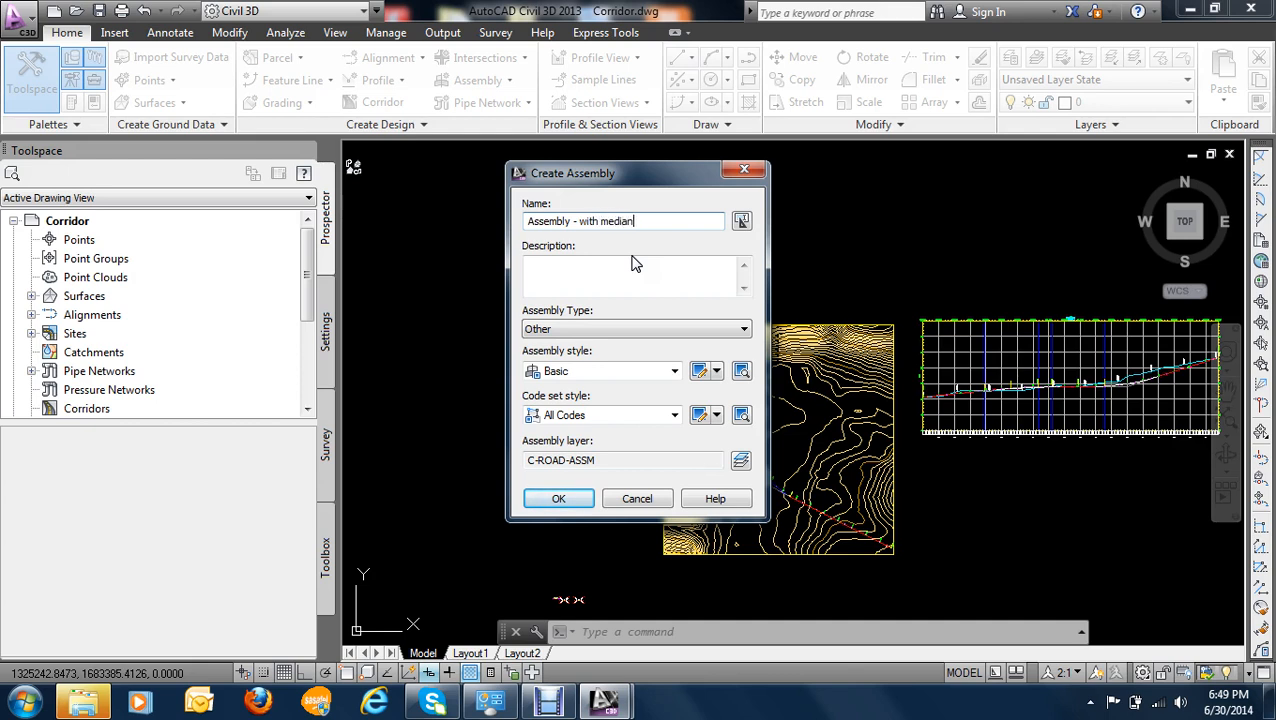
- Set the assembly type to Divided Crowned Road, keeping the Basic style and All Codes set, and accept the assembly settings
{"action": "left_click", "coordinate": [603, 256]}
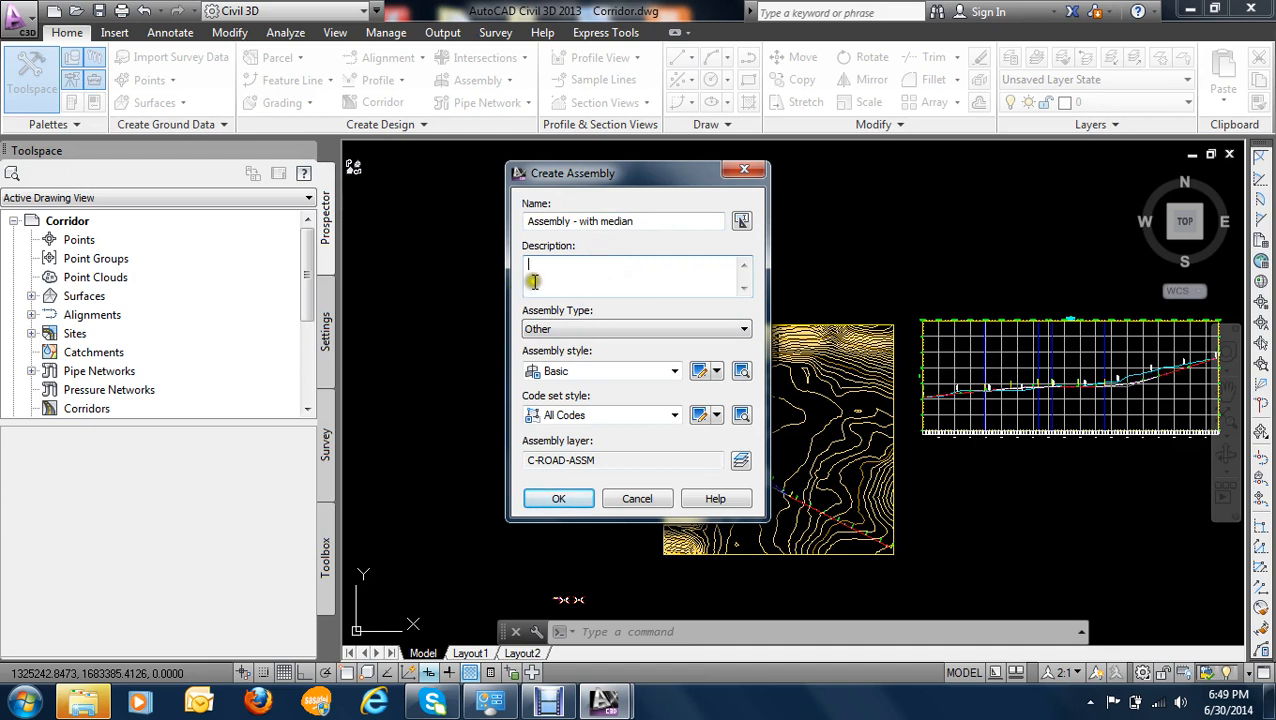
{"action": "left_click", "coordinate": [591, 334]}
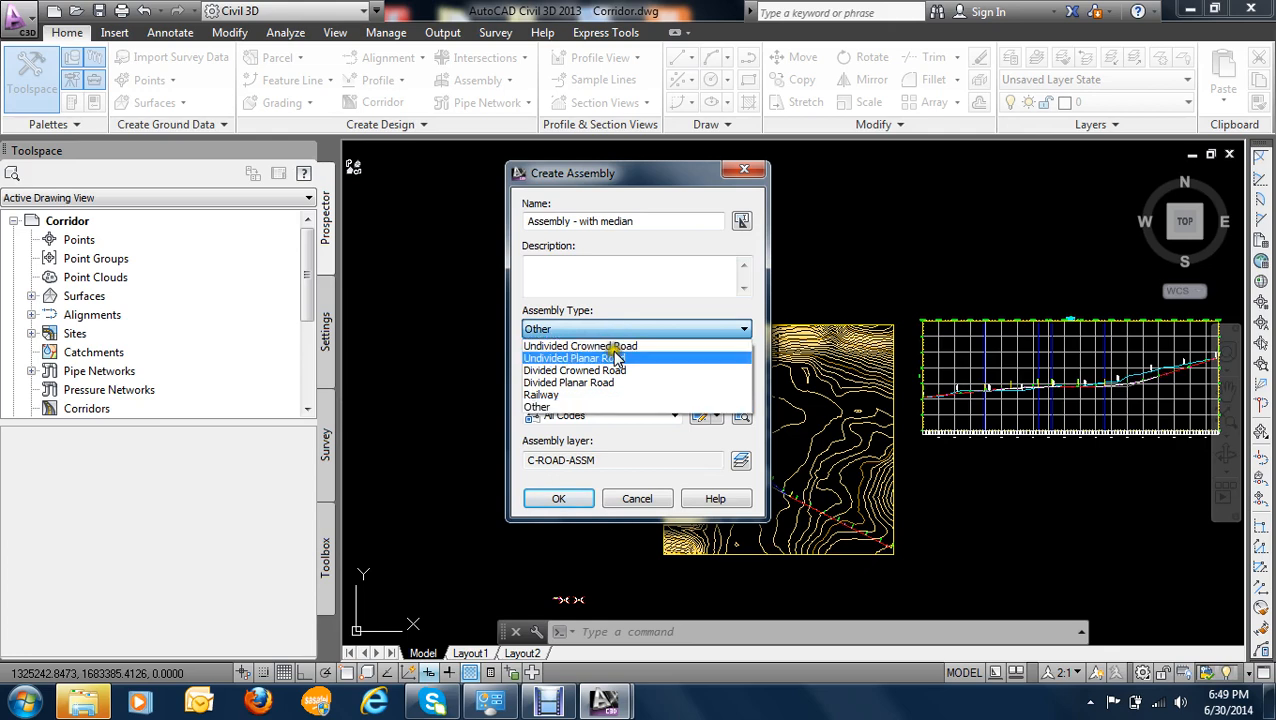
{"action": "left_click", "coordinate": [604, 371]}
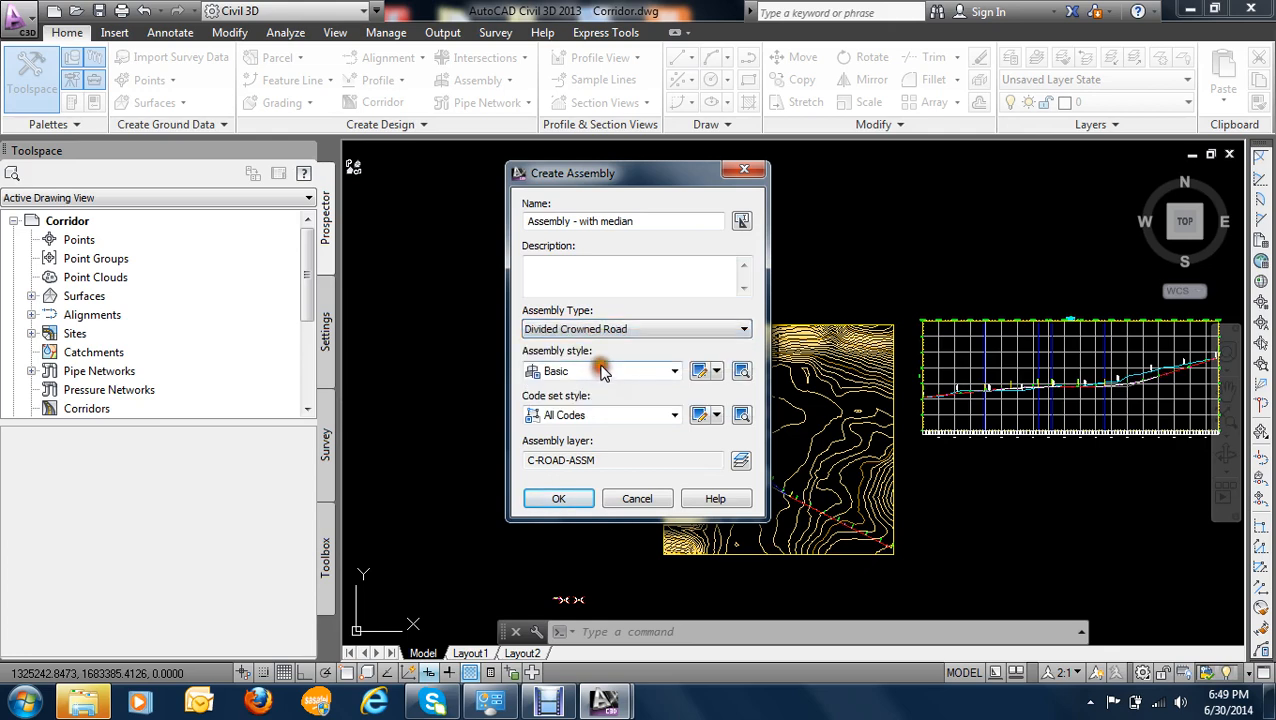
{"action": "left_click", "coordinate": [562, 499]}
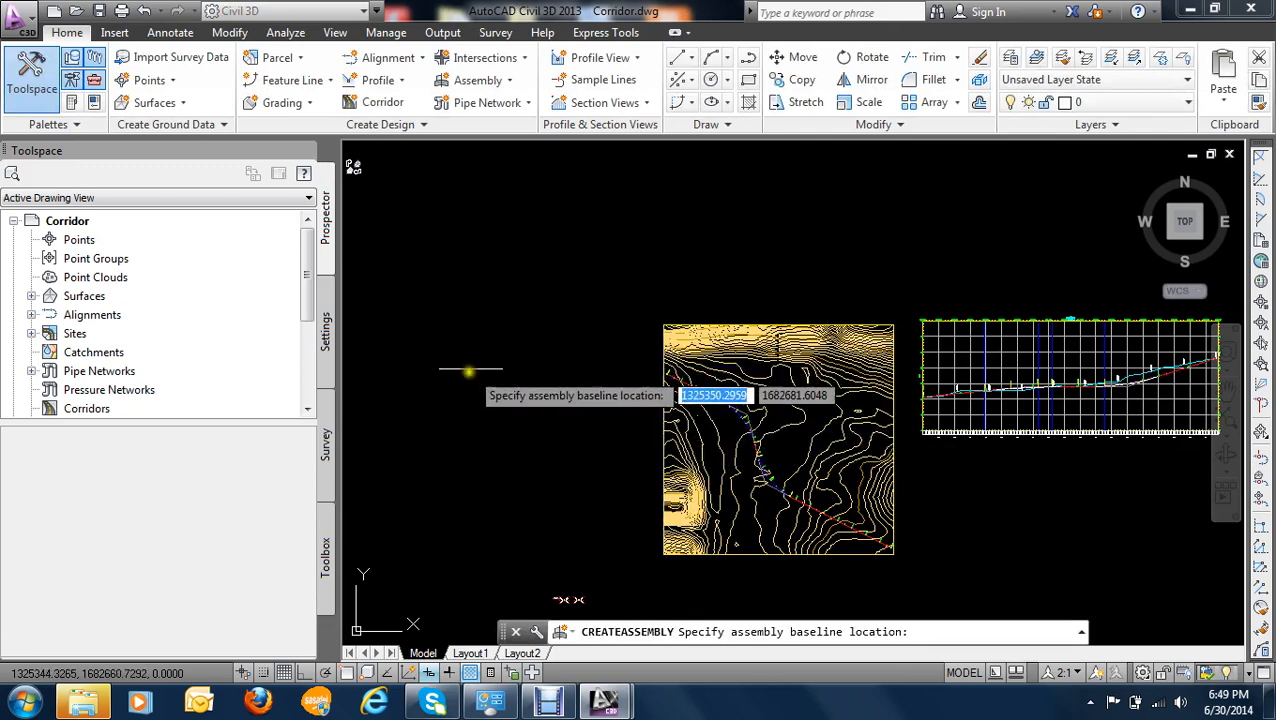
- Place the new assembly's baseline in the empty area beside the contoured site
{"action": "scroll", "coordinate": [464, 379], "scroll_direction": "down", "scroll_amount": 2}
{"action": "scroll", "coordinate": [527, 296], "scroll_direction": "up", "scroll_amount": 4}
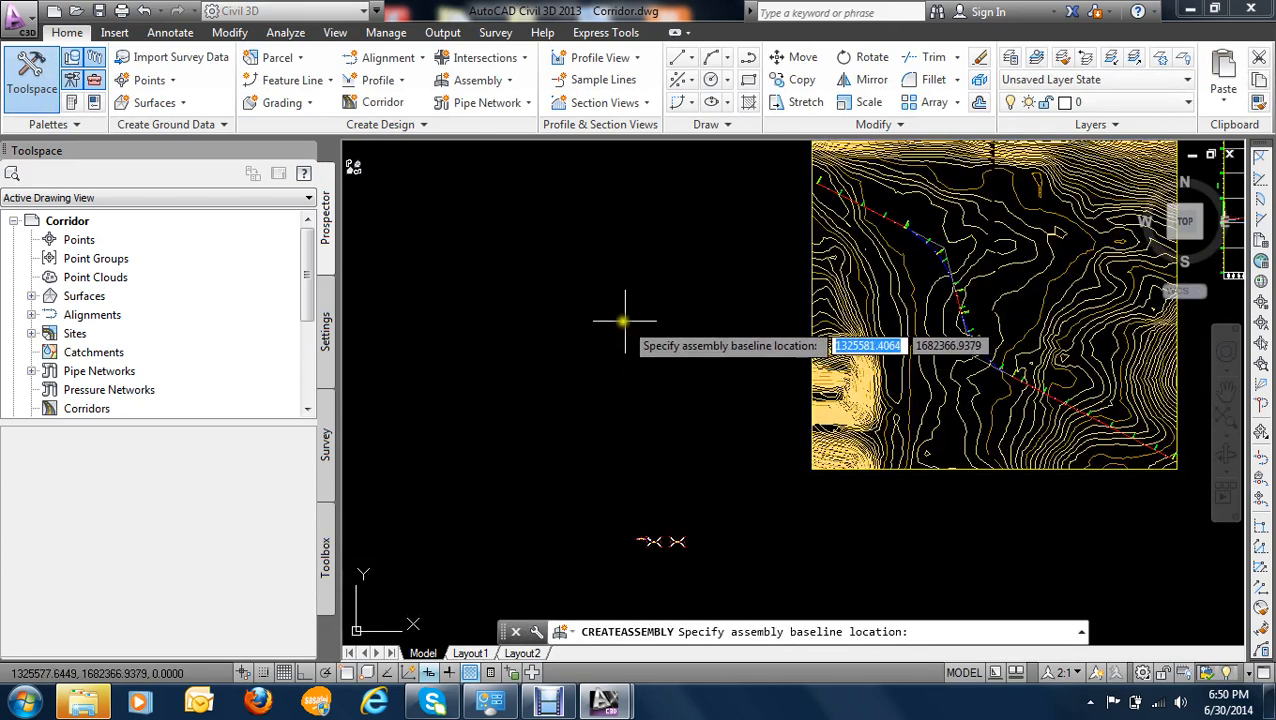
{"action": "left_click", "coordinate": [612, 310]}
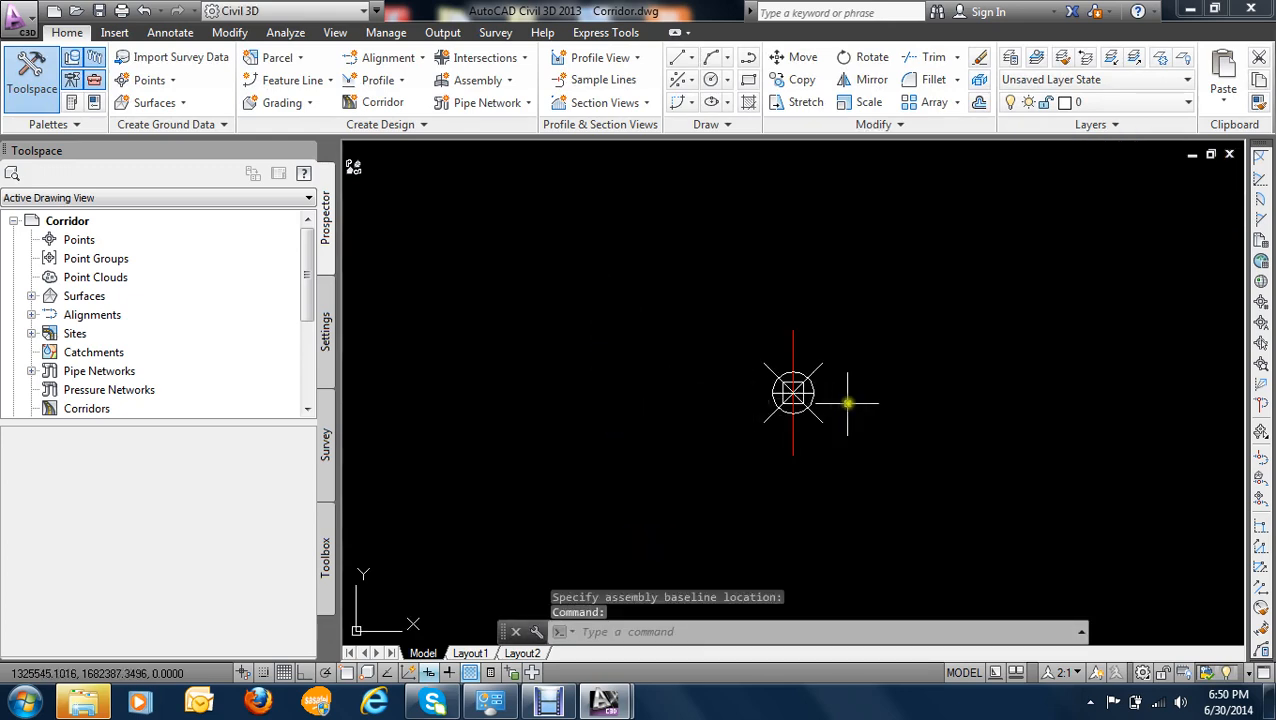
{"action": "scroll", "coordinate": [819, 405], "scroll_direction": "up", "scroll_amount": 2}
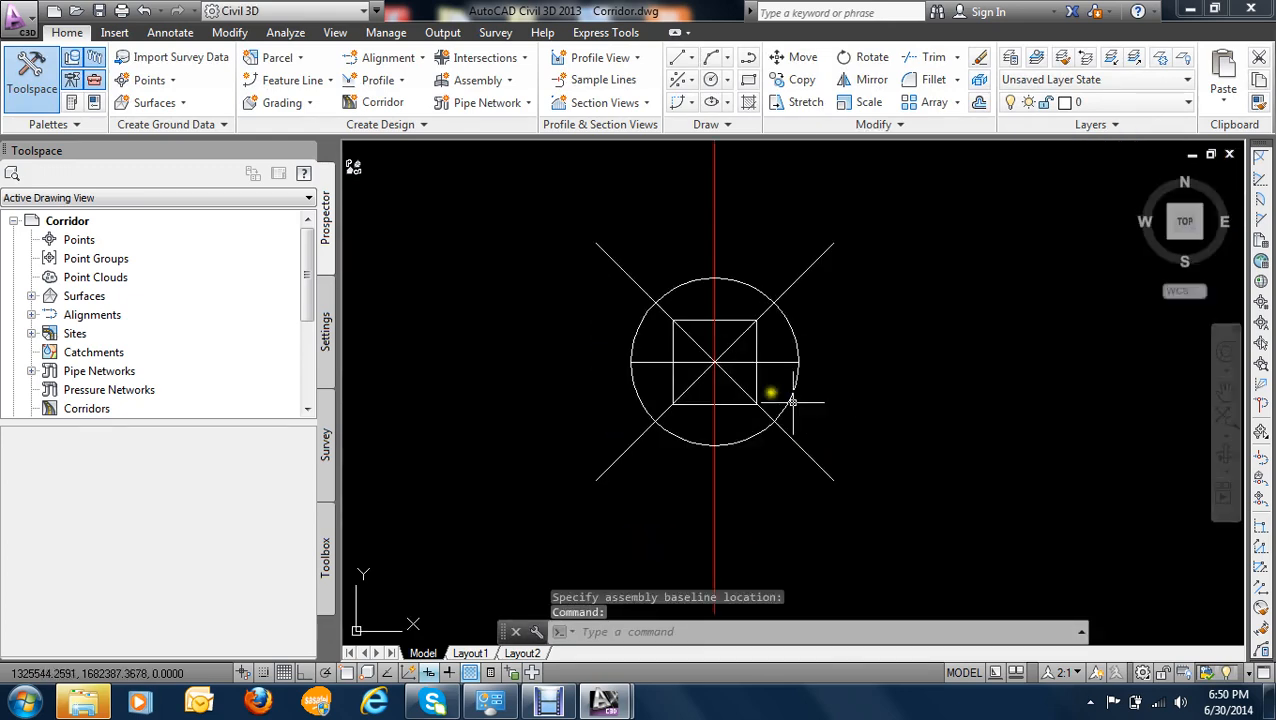
{"action": "scroll", "coordinate": [735, 373], "scroll_direction": "down", "scroll_amount": 3}
{"action": "scroll", "coordinate": [760, 370], "scroll_direction": "up", "scroll_amount": 2}
{"action": "scroll", "coordinate": [780, 367], "scroll_direction": "down", "scroll_amount": 3}
{"action": "middle_click_drag", "start_coordinate": [755, 365], "coordinate": [592, 384]}
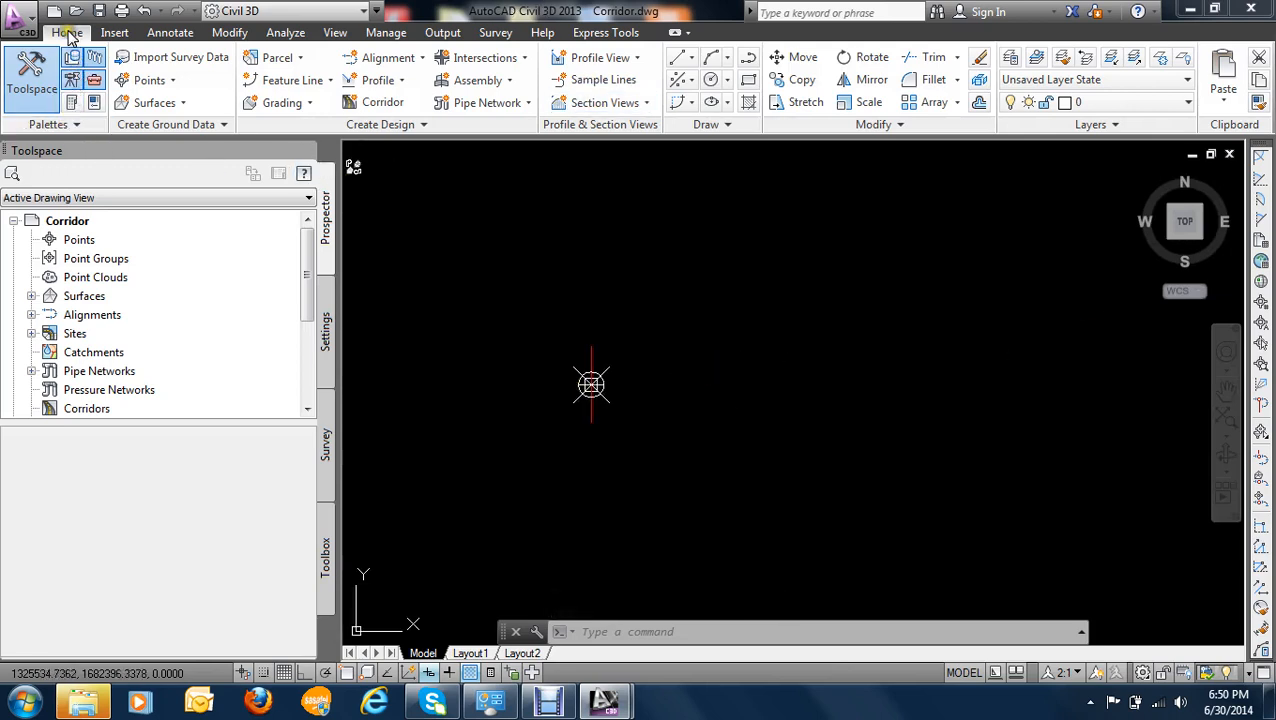
- Open the tool palettes and show the metric median subassemblies
{"action": "left_click", "coordinate": [73, 103]}
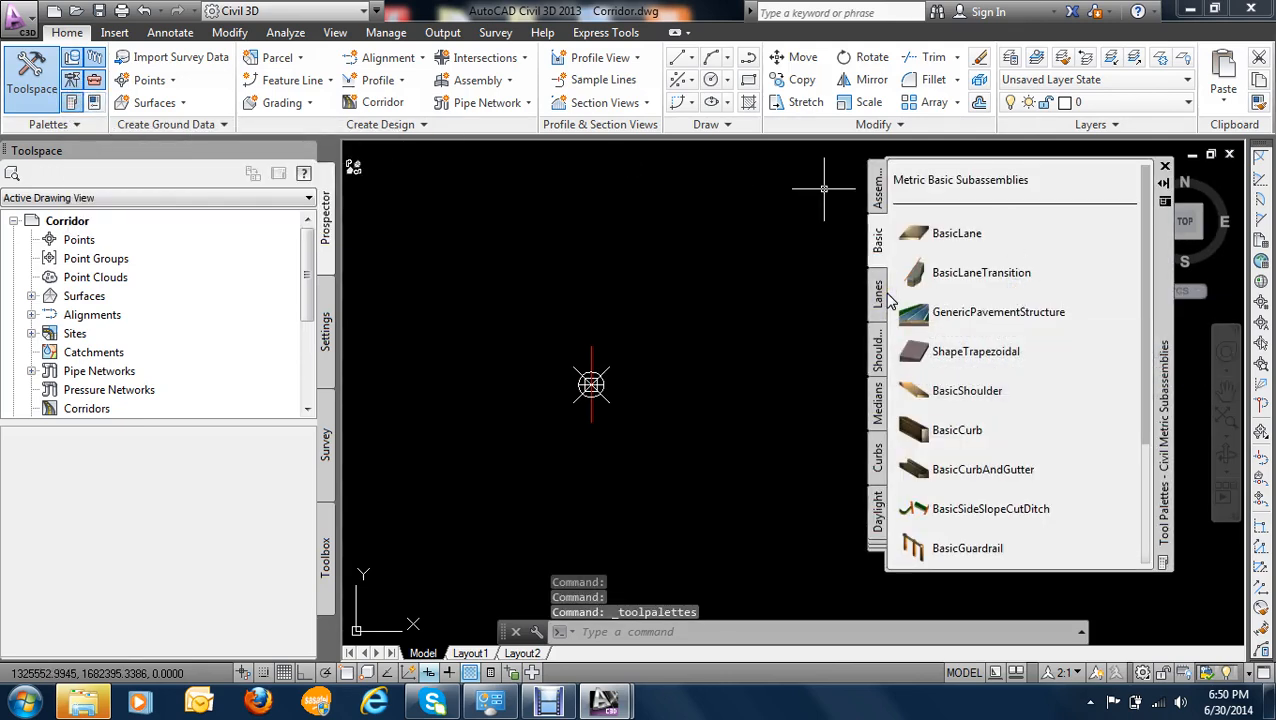
{"action": "left_click", "coordinate": [874, 410]}
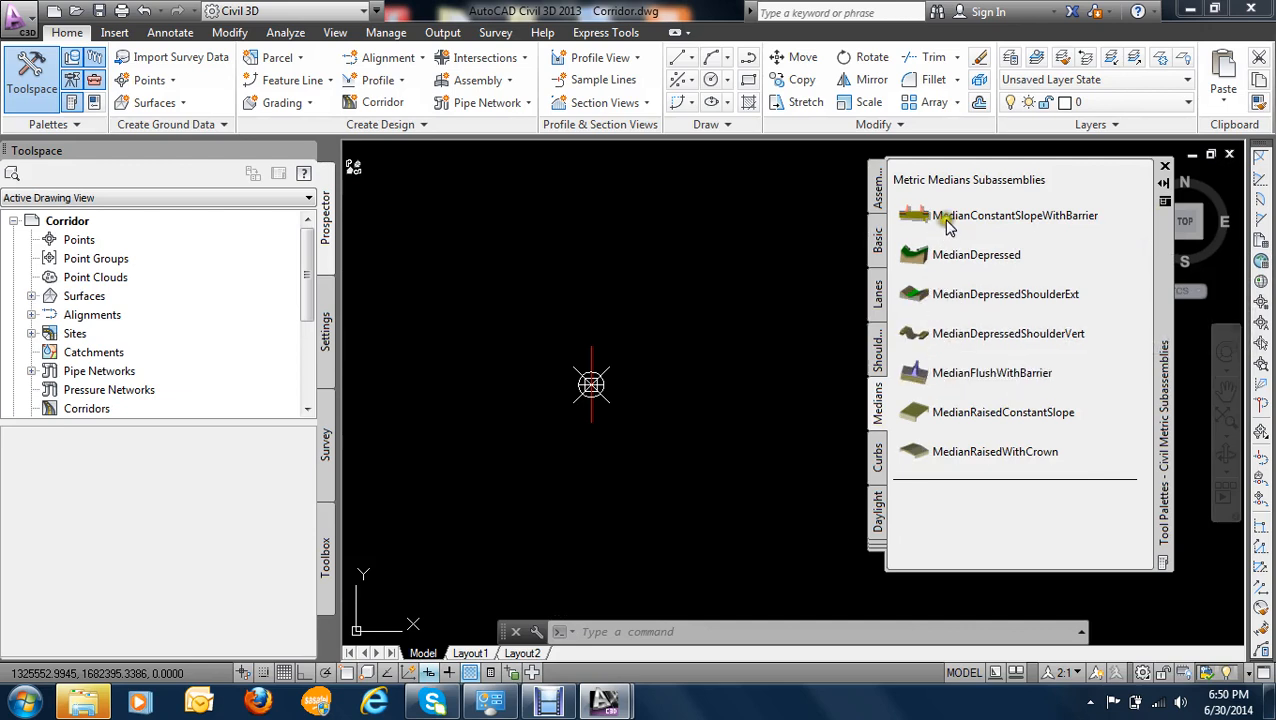
{"action": "right_click", "coordinate": [978, 258]}
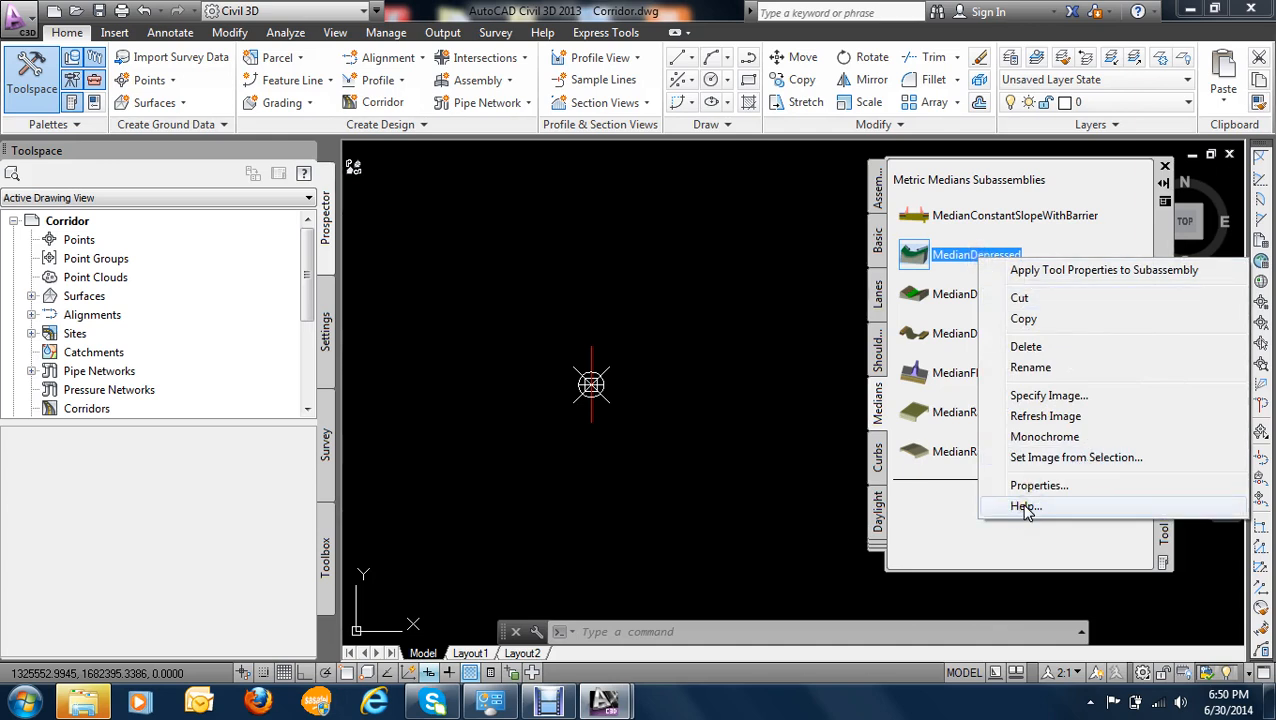
{"action": "left_click", "coordinate": [877, 412]}
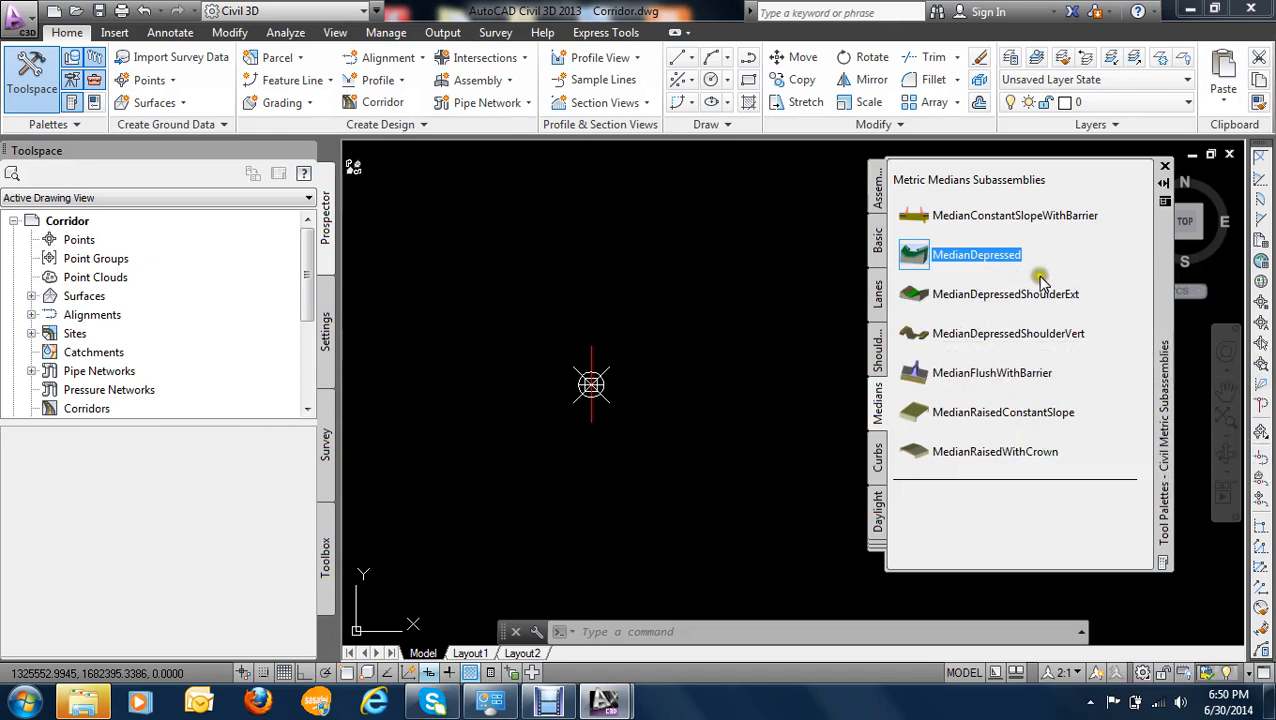
- Attach the MedianDepressedShoulderExt subassembly to the assembly baseline marker with its default parameters
{"action": "left_click", "coordinate": [923, 296]}
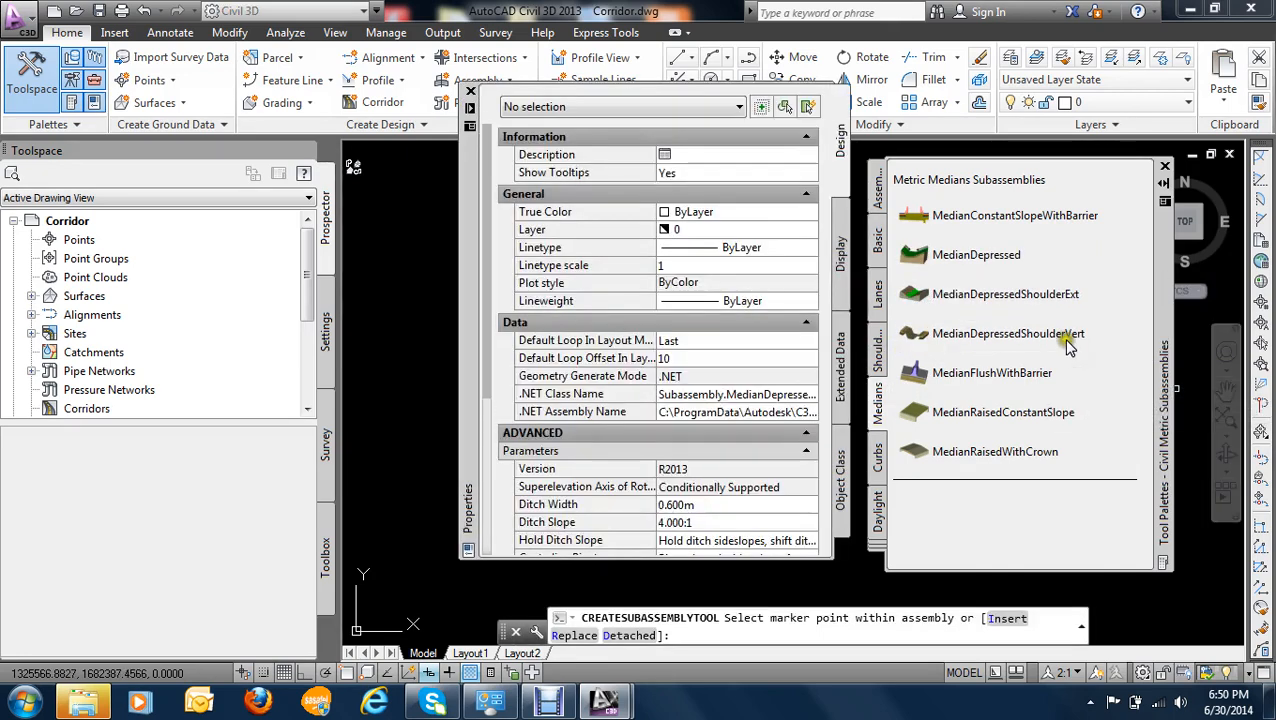
{"action": "mouse_move", "coordinate": [470, 260]}
{"action": "left_mouse_down"}
{"action": "mouse_move", "coordinate": [240, 262]}
{"action": "mouse_move", "coordinate": [661, 271]}
{"action": "mouse_move", "coordinate": [700, 418]}
{"action": "mouse_move", "coordinate": [689, 541]}
{"action": "left_mouse_up"}
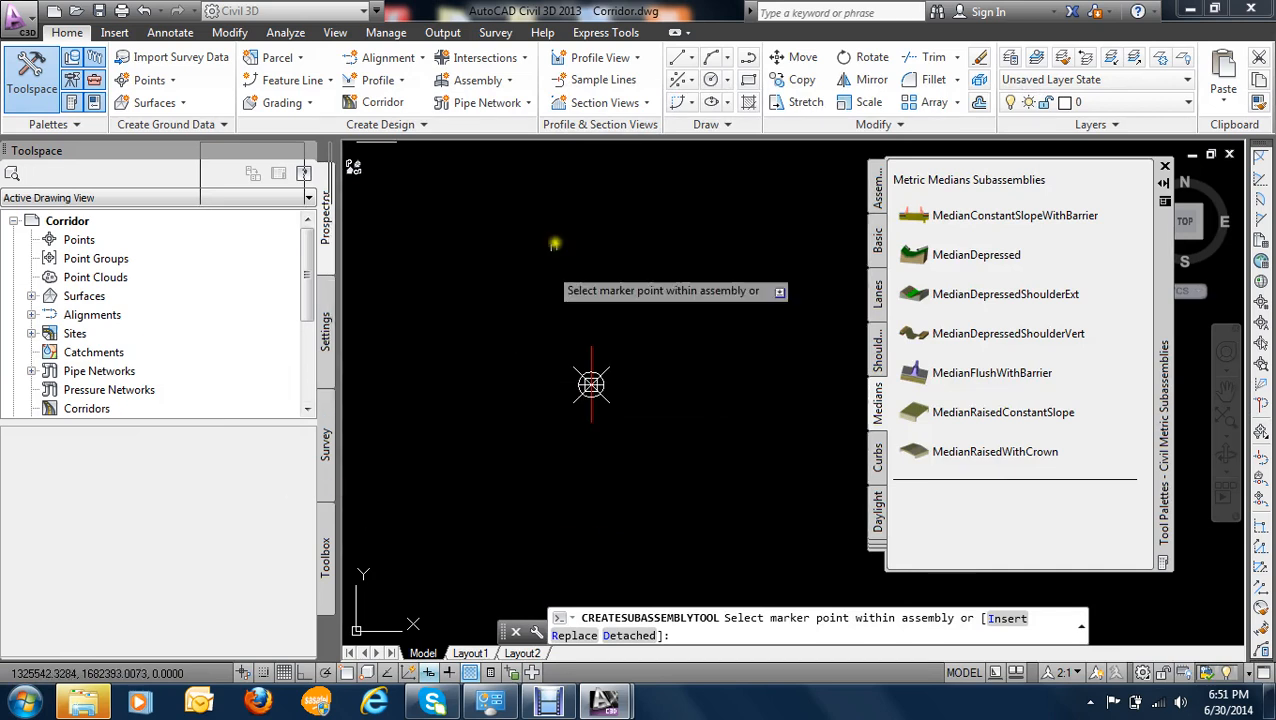
{"action": "left_click", "coordinate": [916, 295]}
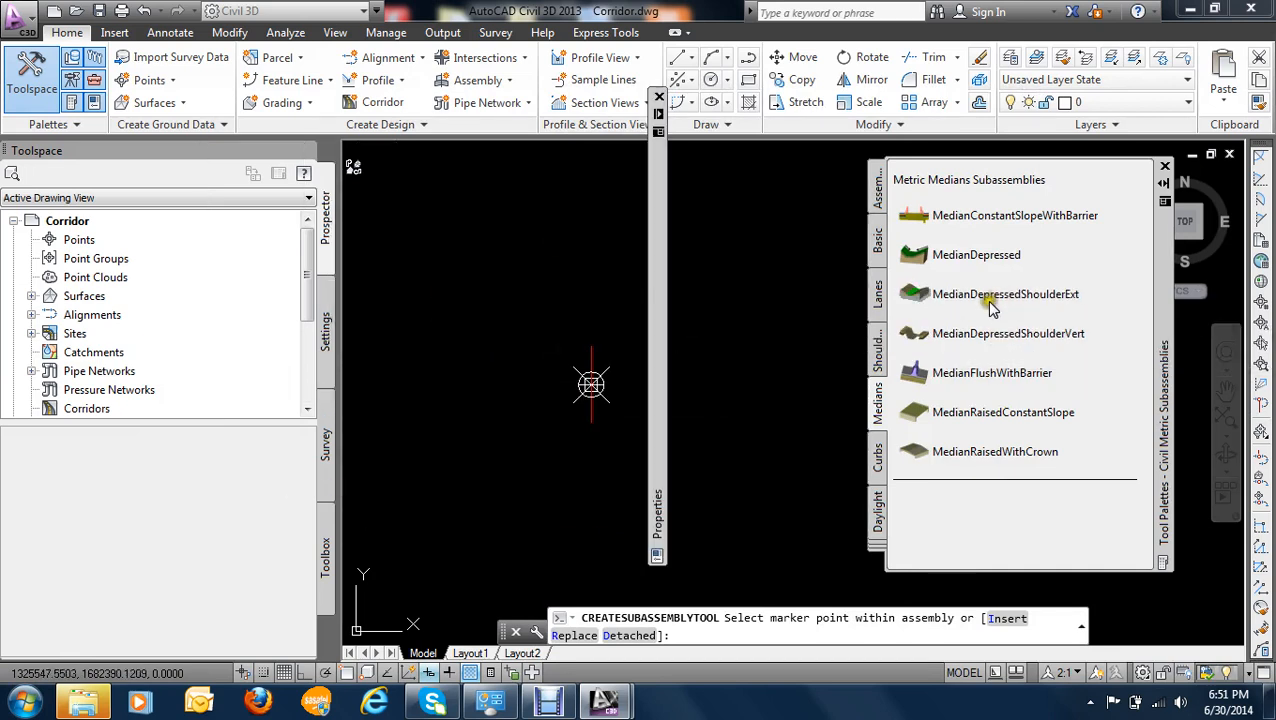
{"action": "left_click_drag", "start_coordinate": [673, 272], "coordinate": [677, 461]}
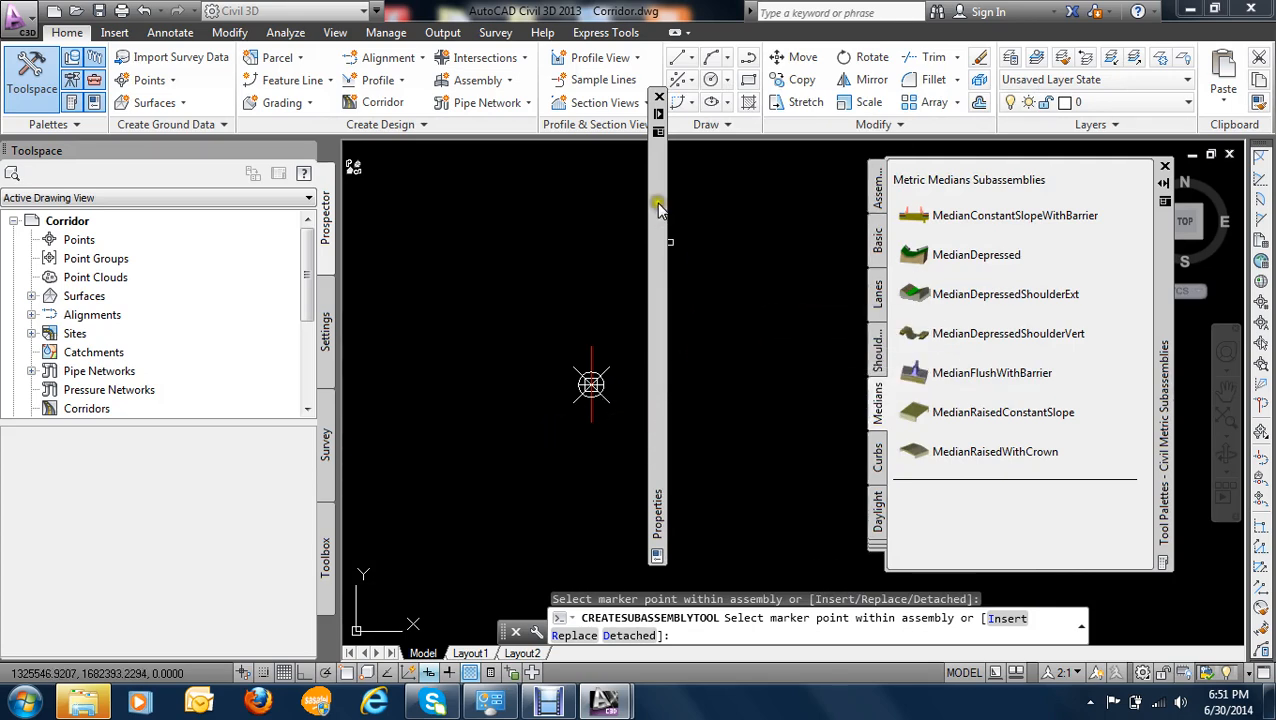
{"action": "mouse_move", "coordinate": [662, 120]}
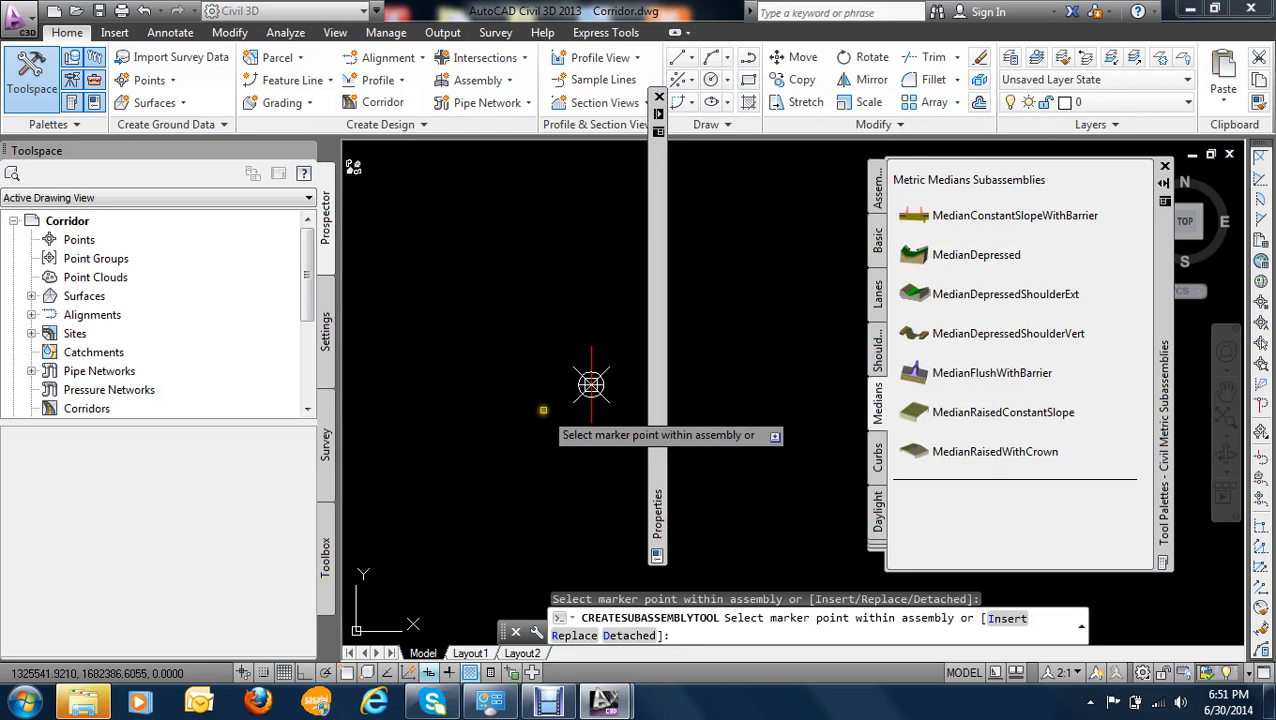
{"action": "scroll", "coordinate": [556, 416], "scroll_direction": "up", "scroll_amount": 5}
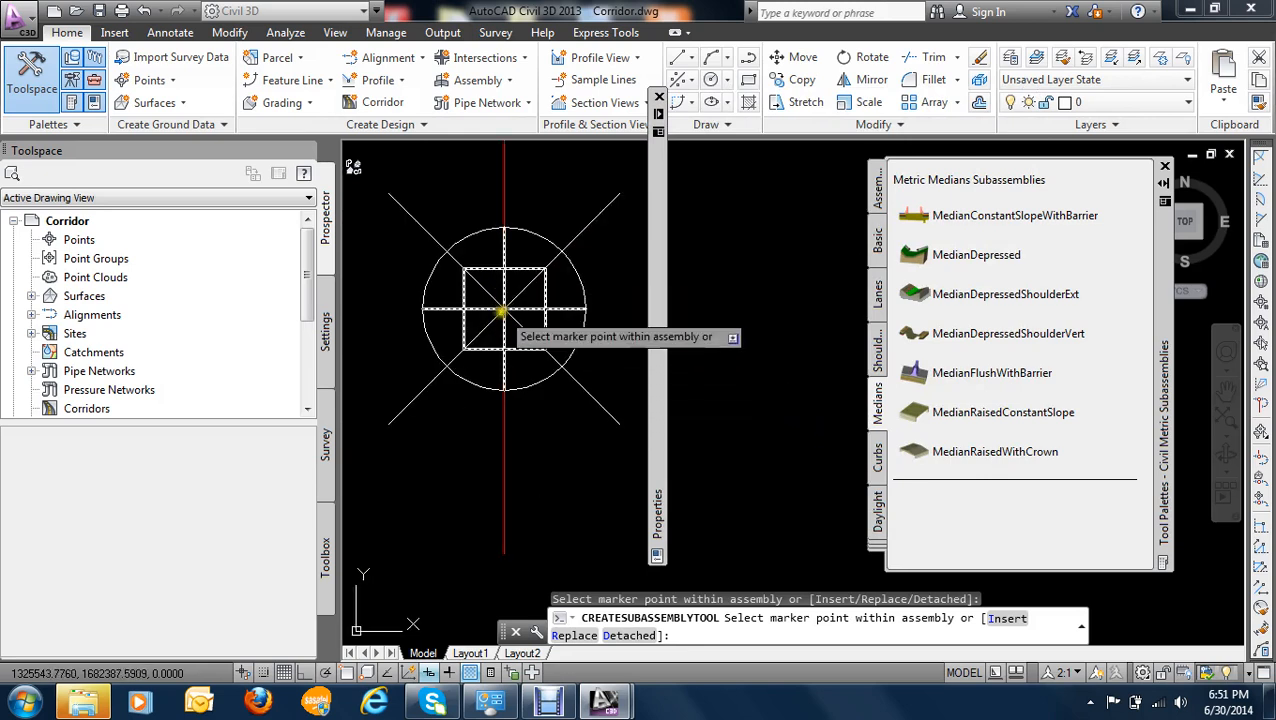
{"action": "left_click", "coordinate": [505, 310]}
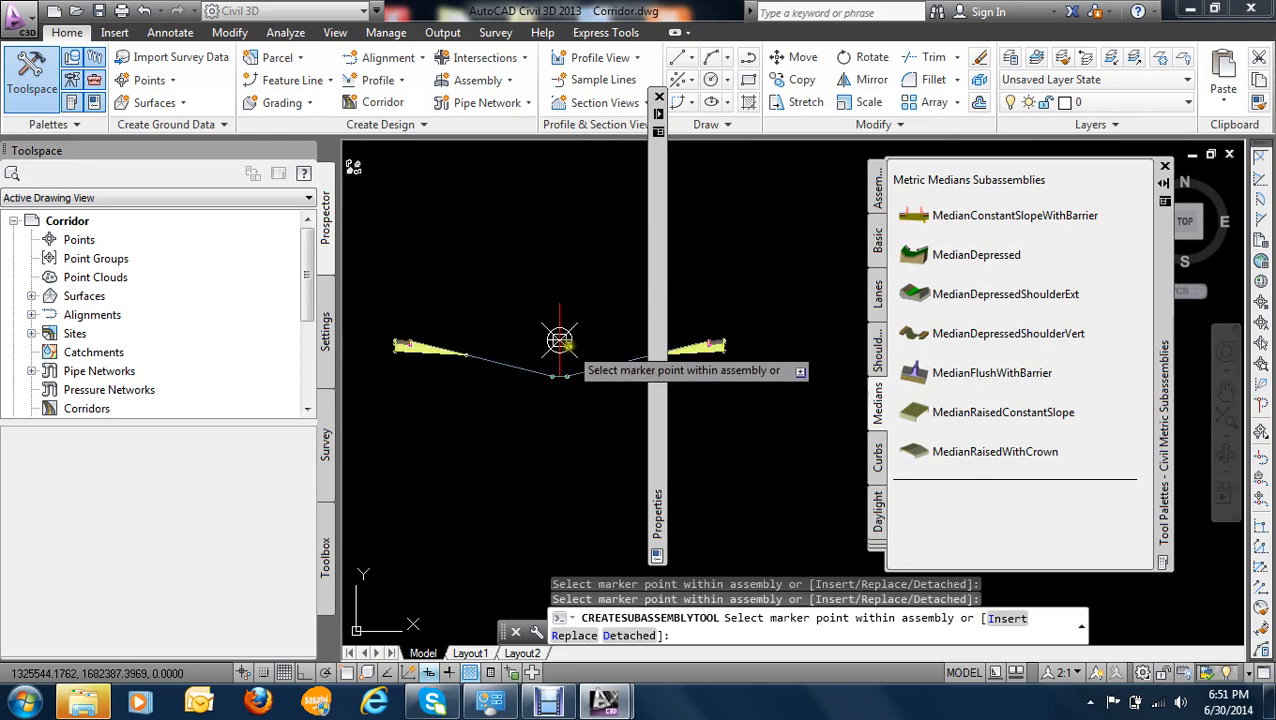
- Close the Properties palette and end the subassembly placement after checking both sides of the depressed median
{"action": "scroll", "coordinate": [499, 350], "scroll_direction": "up", "scroll_amount": 7}
{"action": "scroll", "coordinate": [502, 369], "scroll_direction": "down", "scroll_amount": 4}
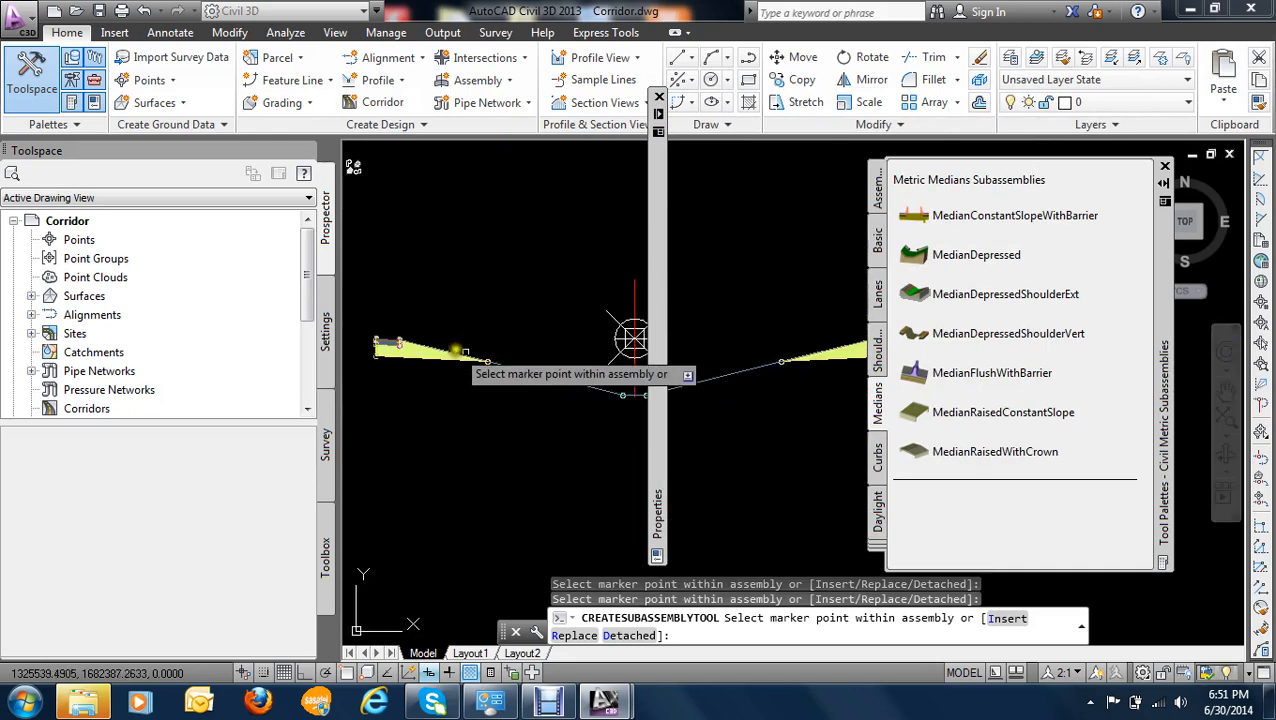
{"action": "scroll", "coordinate": [430, 352], "scroll_direction": "up", "scroll_amount": 2}
{"action": "scroll", "coordinate": [428, 352], "scroll_direction": "up", "scroll_amount": 2}
{"action": "scroll", "coordinate": [478, 331], "scroll_direction": "down", "scroll_amount": 2}
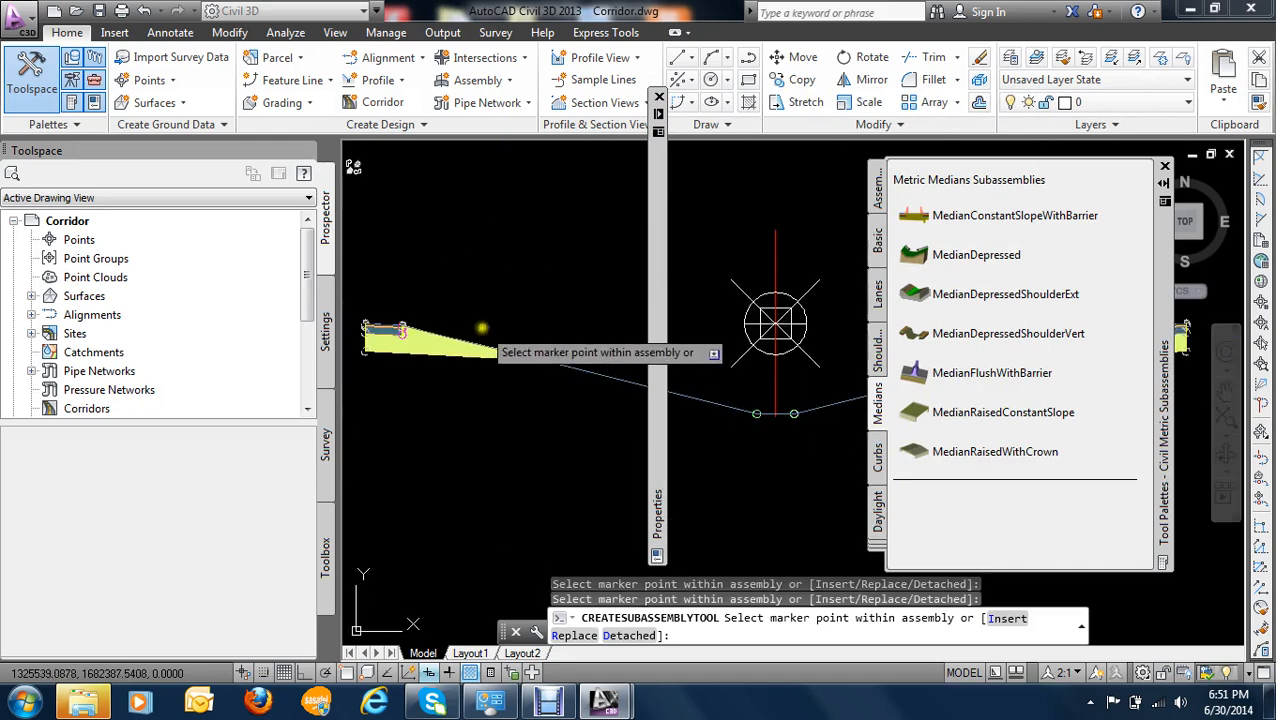
{"action": "left_click", "coordinate": [659, 96]}
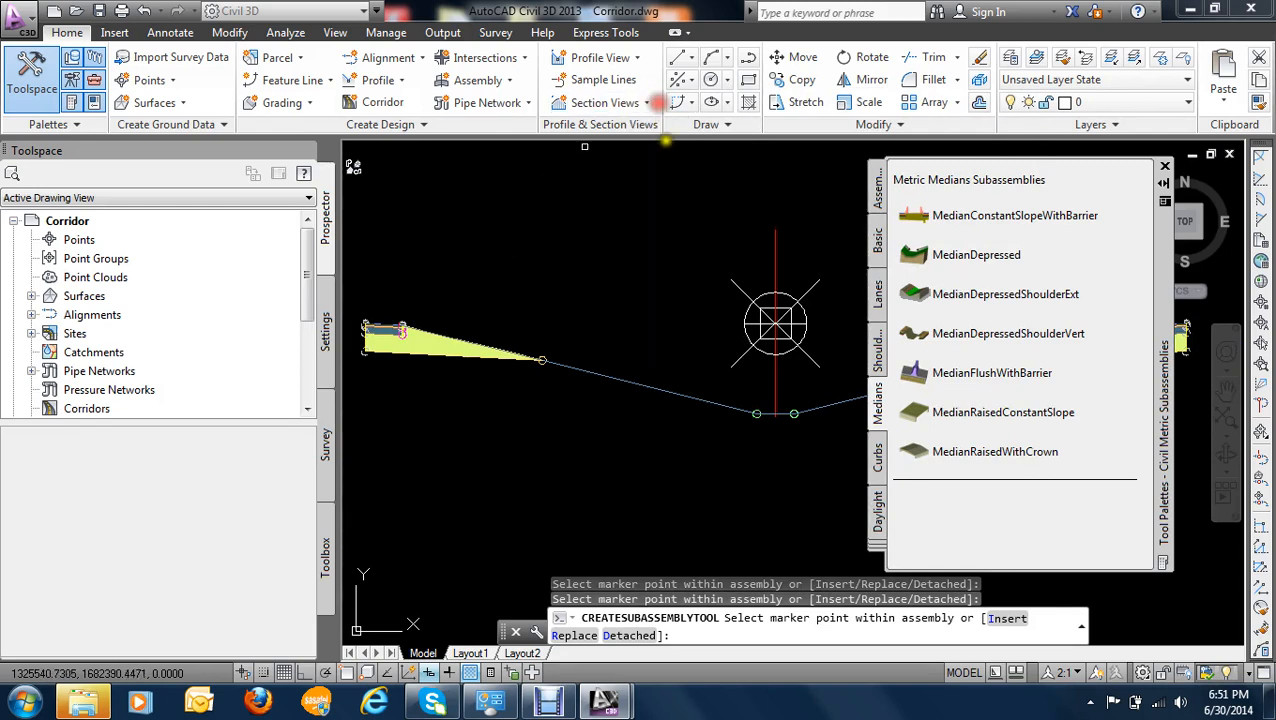
{"action": "scroll", "coordinate": [570, 338], "scroll_direction": "down", "scroll_amount": 4}
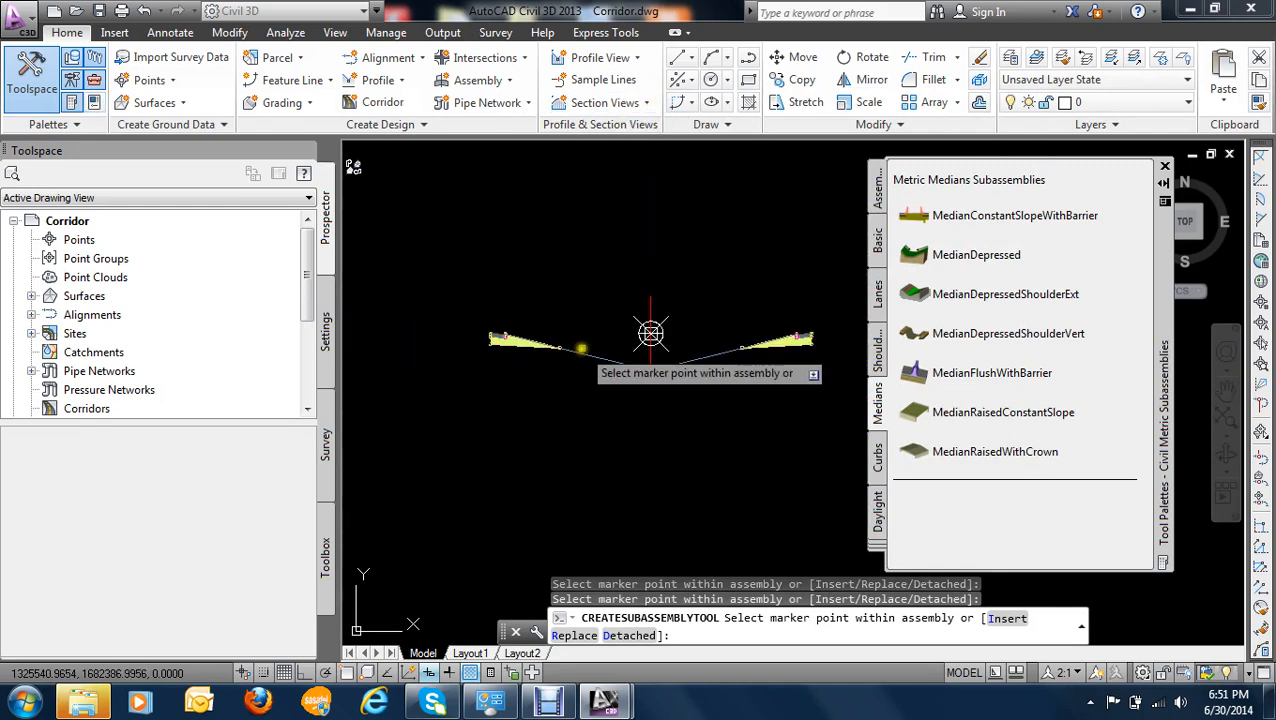
{"action": "key", "text": "Escape"}
{"action": "scroll", "coordinate": [600, 360], "scroll_direction": "down", "scroll_amount": 2}
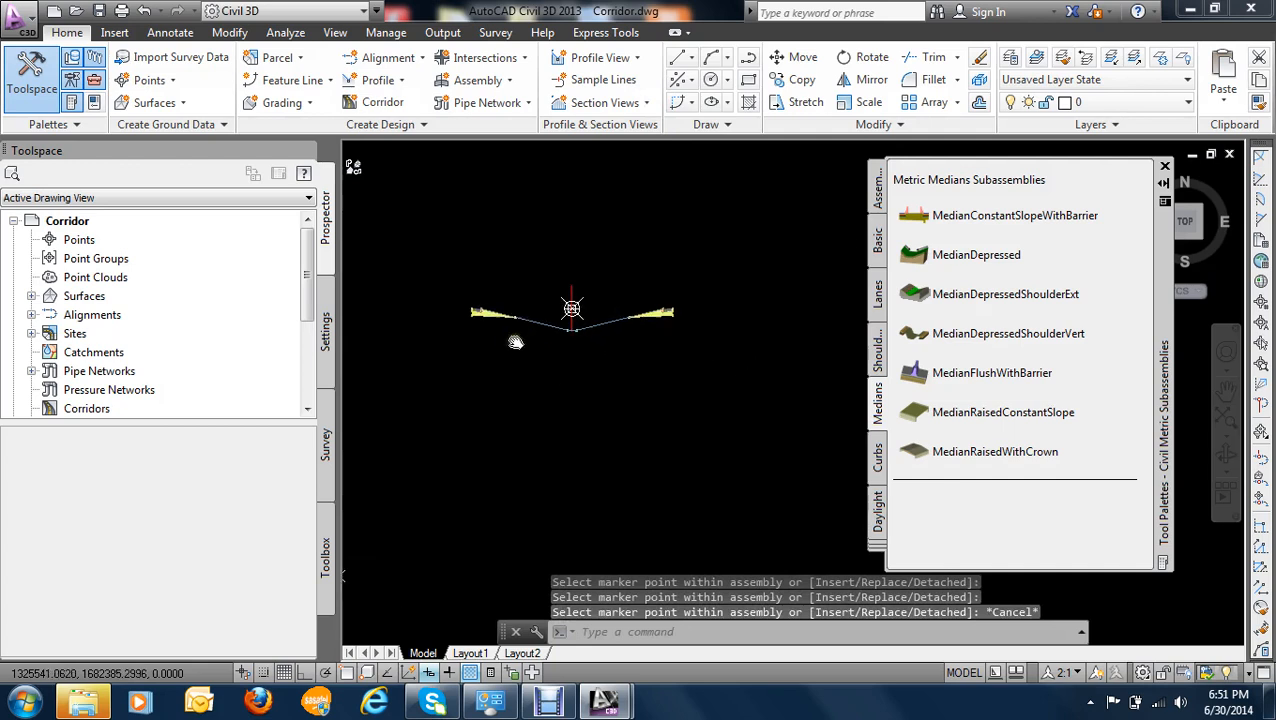
- Undo the median subassembly placement and the creation of the assembly baseline
{"action": "scroll", "coordinate": [550, 312], "scroll_direction": "up", "scroll_amount": 4}
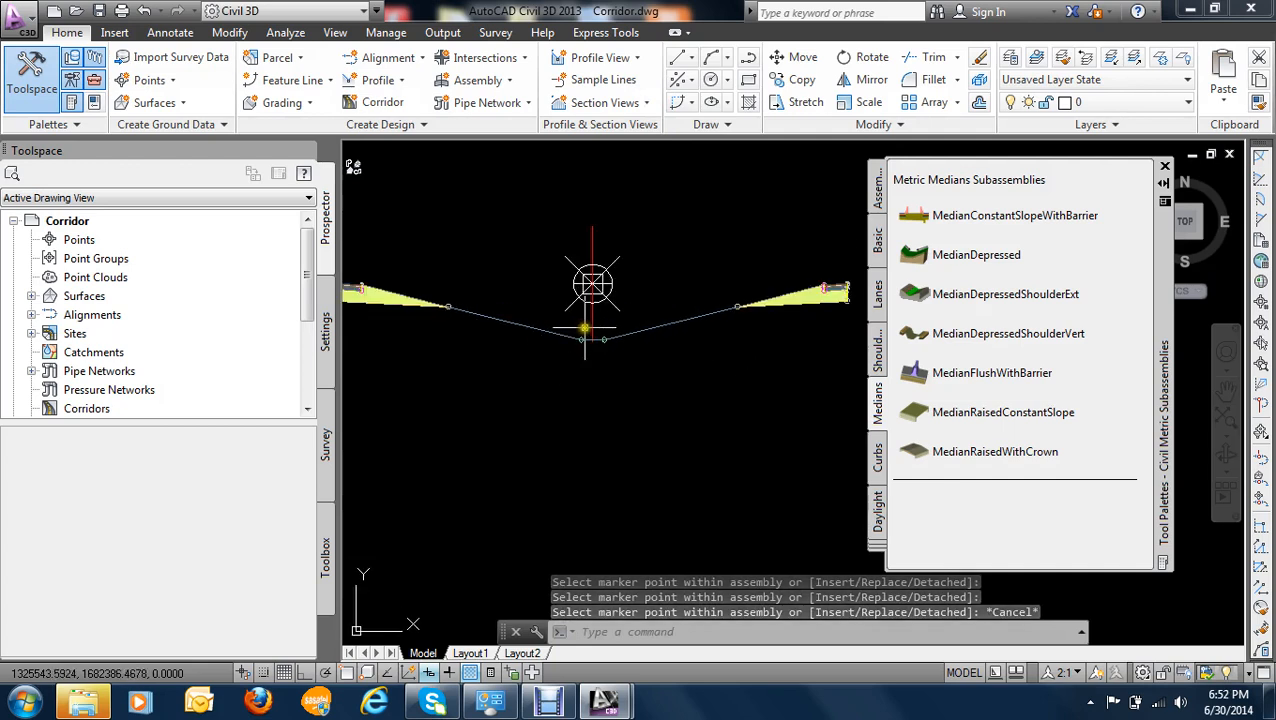
{"action": "scroll", "coordinate": [585, 328], "scroll_direction": "down", "scroll_amount": 3}
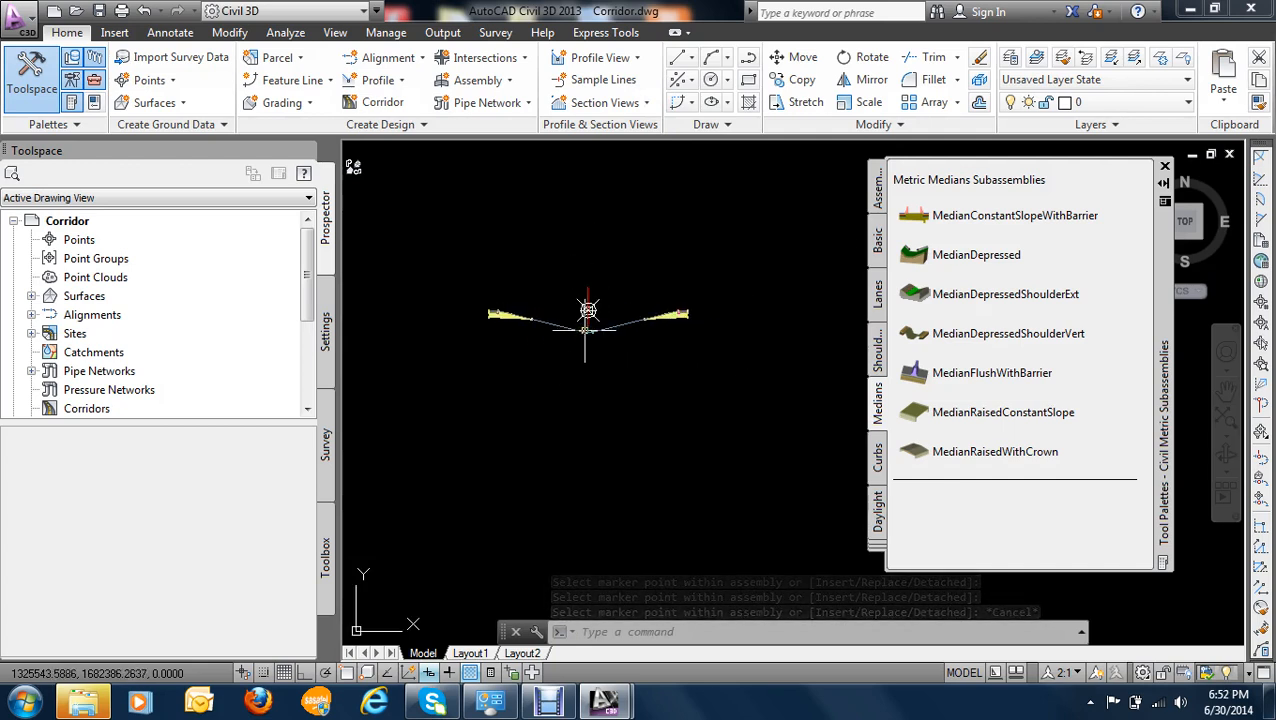
{"action": "scroll", "coordinate": [588, 312], "scroll_direction": "down", "scroll_amount": 3}
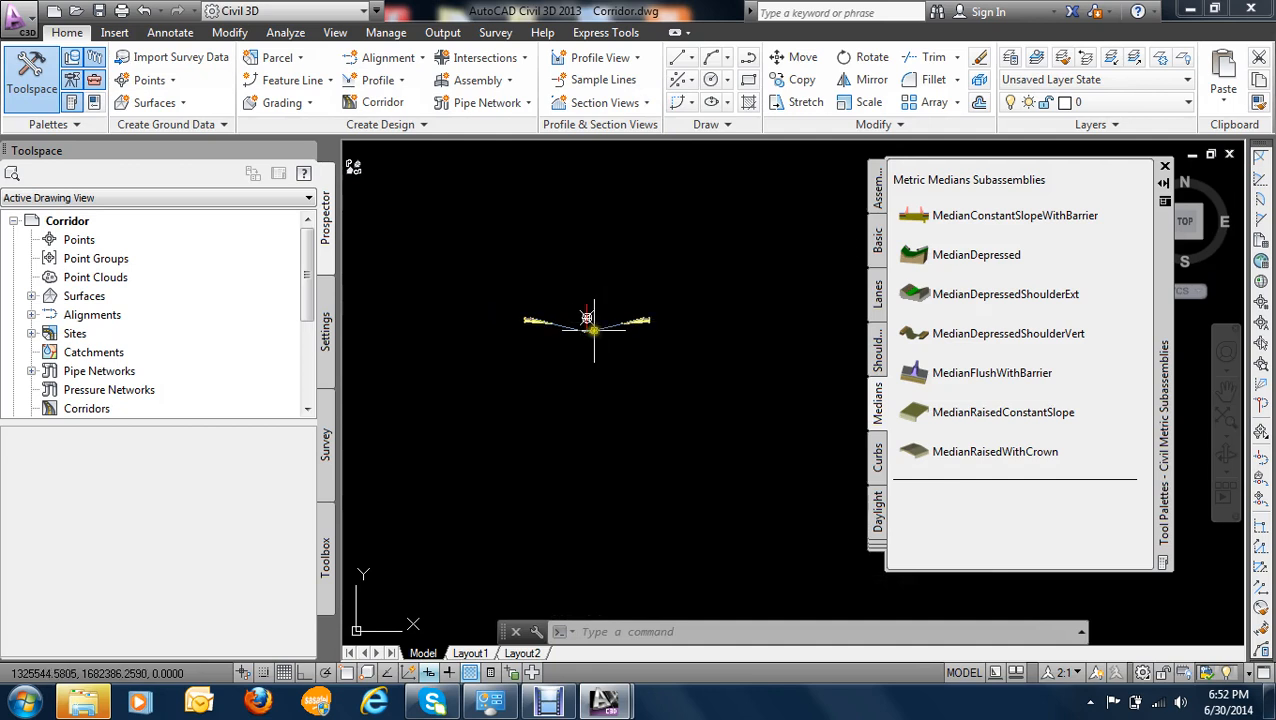
{"action": "scroll", "coordinate": [590, 326], "scroll_direction": "up", "scroll_amount": 4}
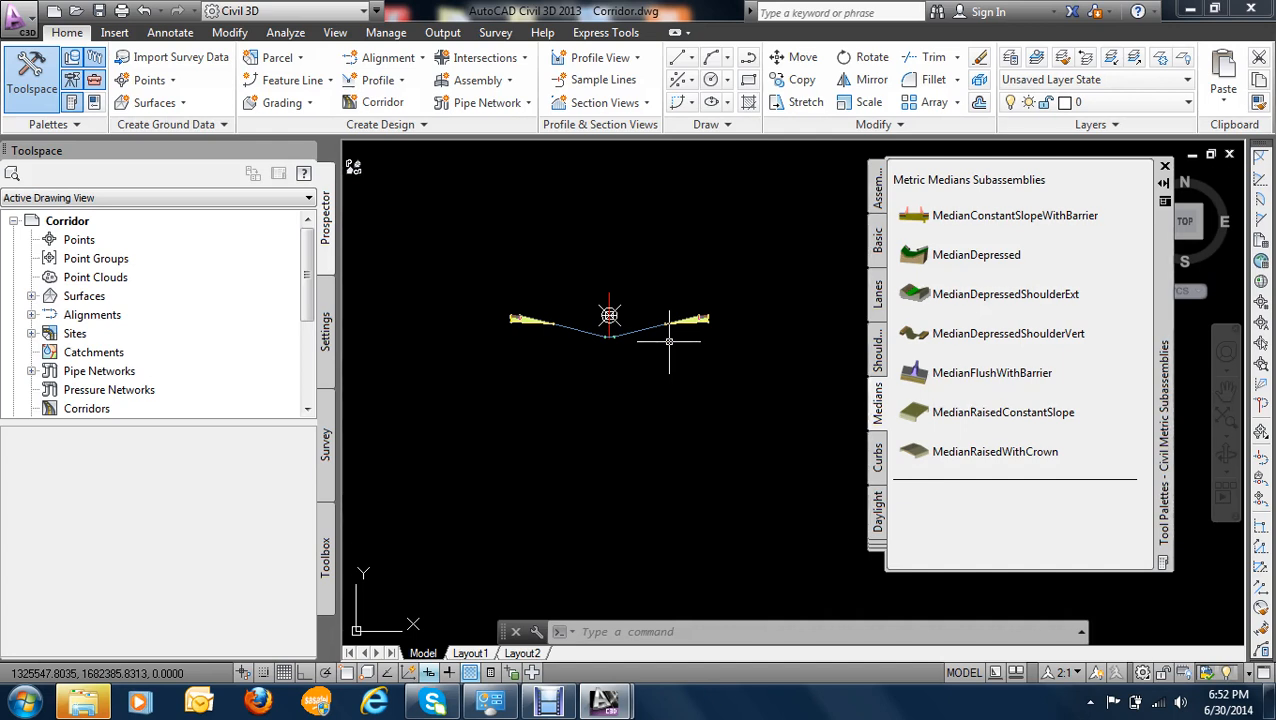
{"action": "scroll", "coordinate": [695, 310], "scroll_direction": "up", "scroll_amount": 3}
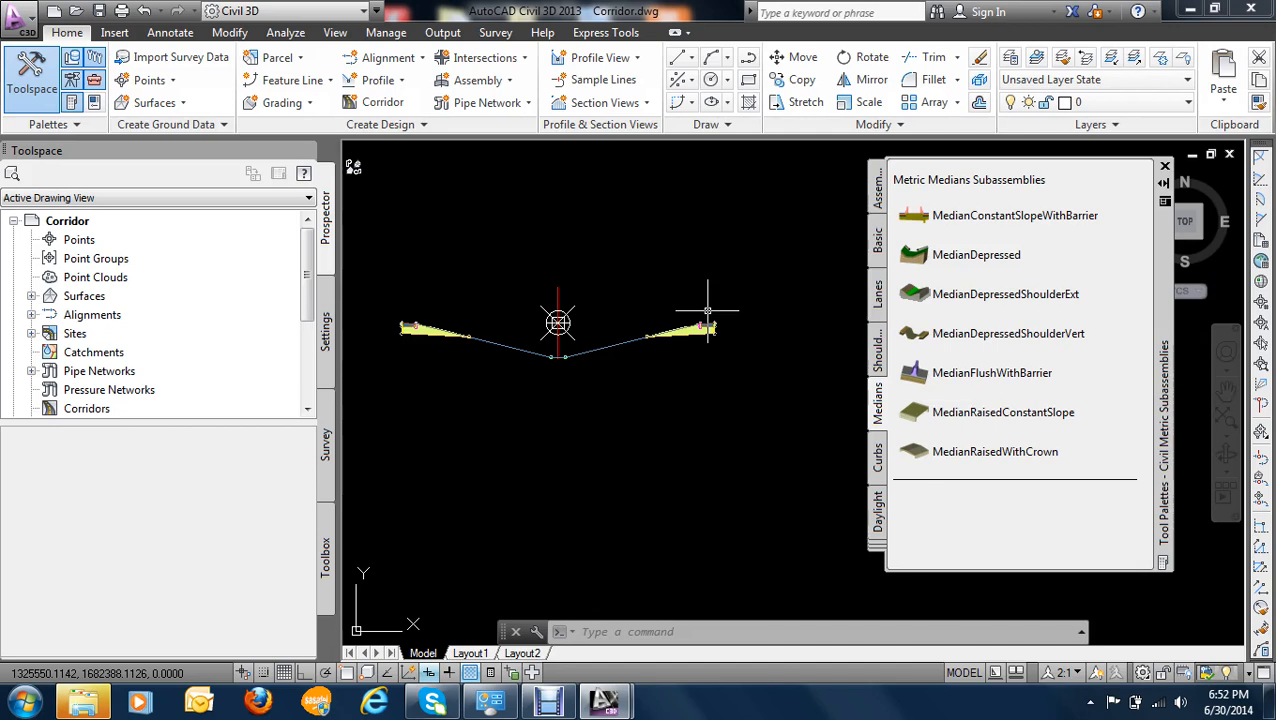
{"action": "left_click", "coordinate": [160, 11]}
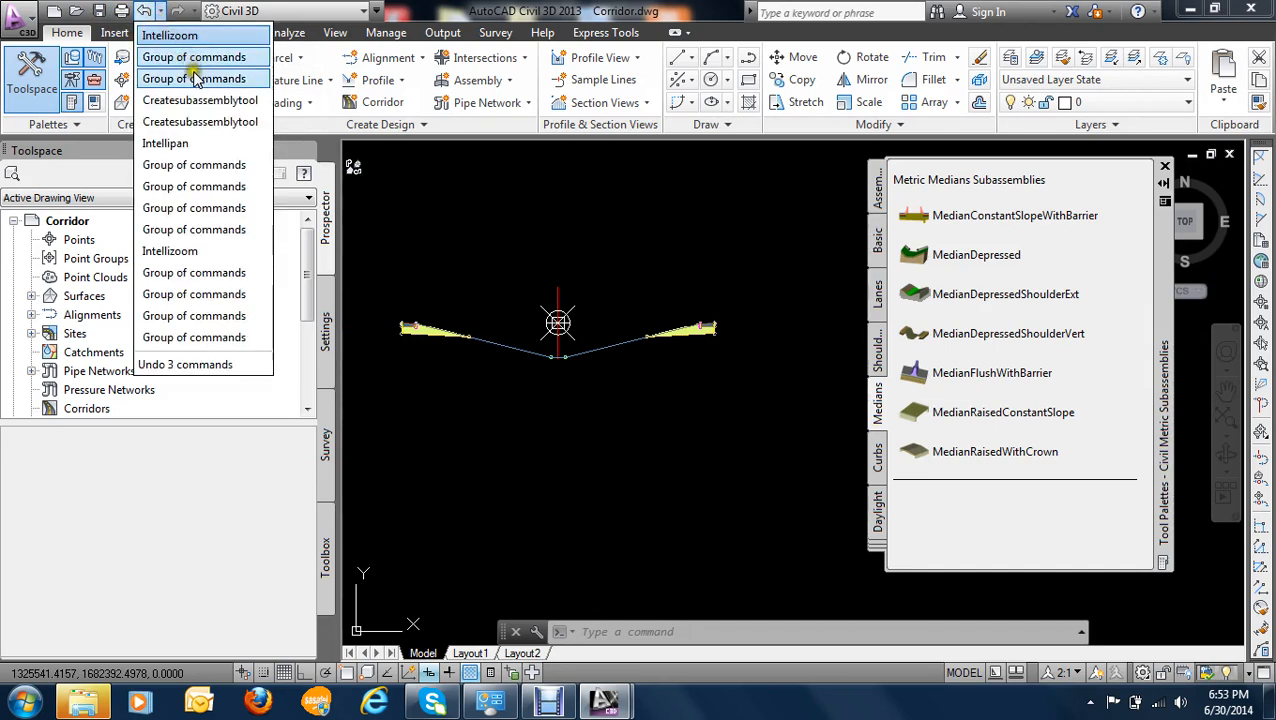
{"action": "left_click", "coordinate": [202, 124]}
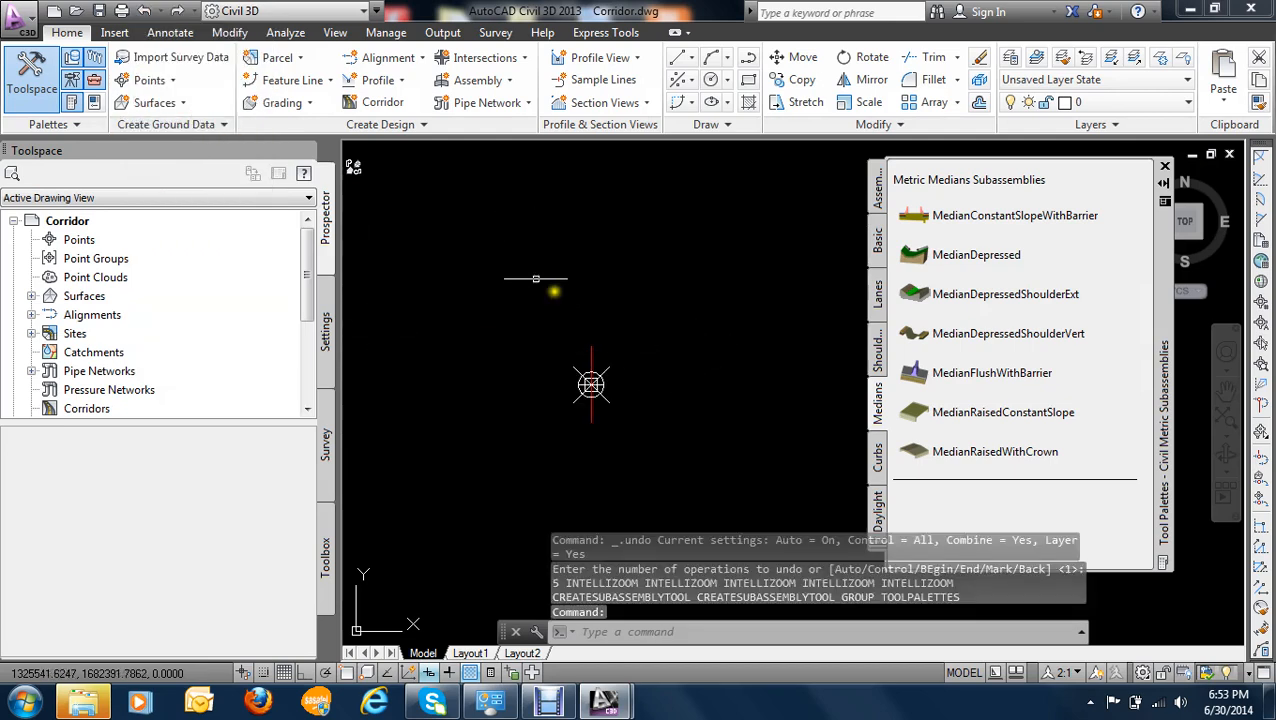
{"action": "left_click", "coordinate": [160, 11]}
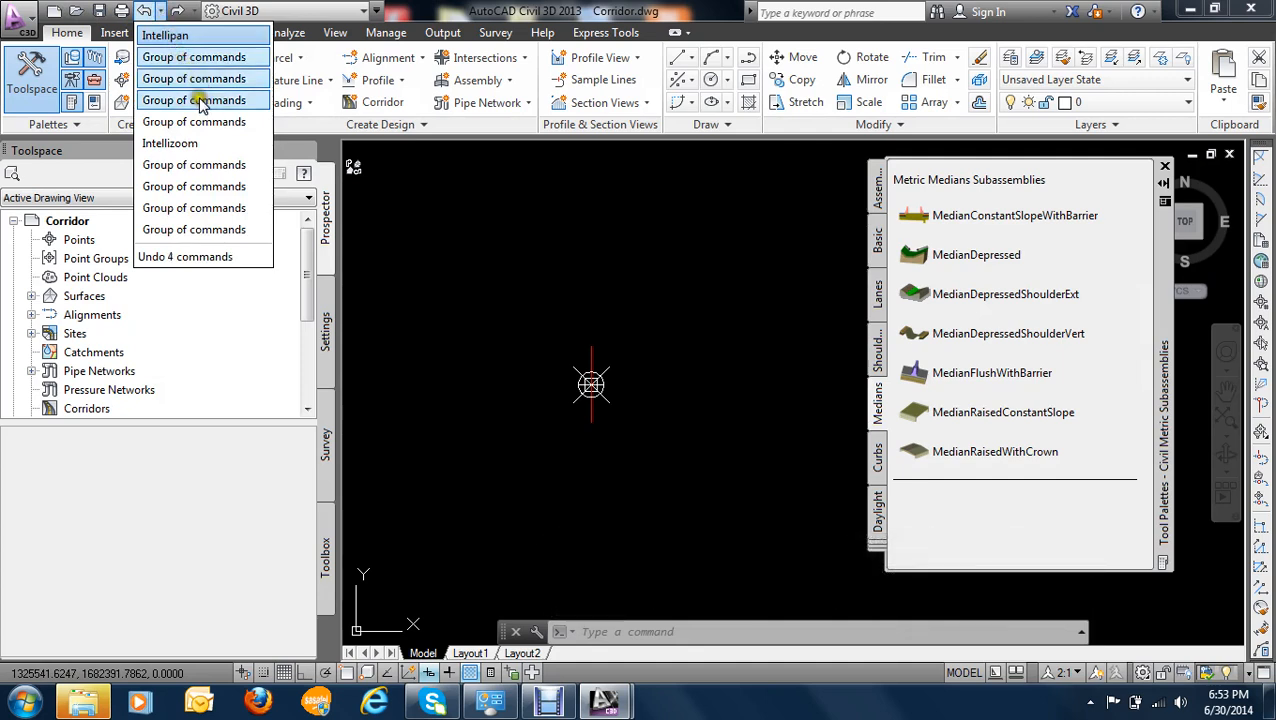
{"action": "left_click", "coordinate": [180, 57]}
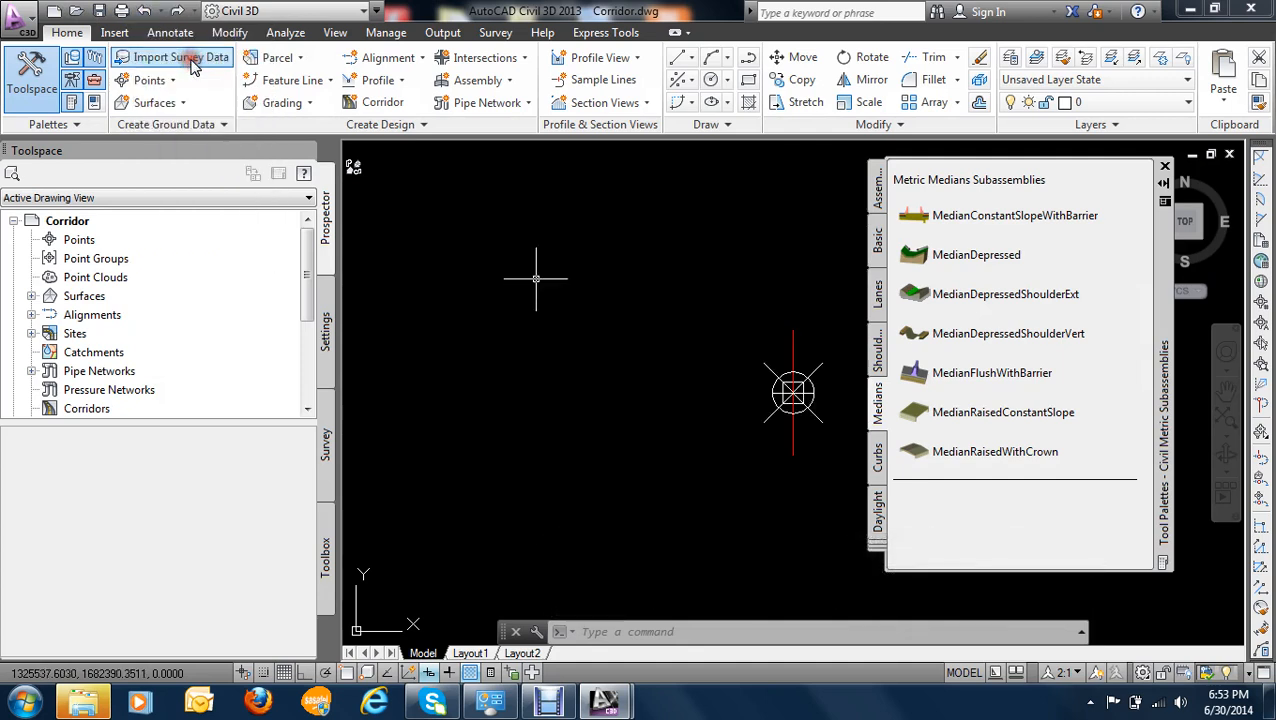
{"action": "left_click", "coordinate": [142, 12]}
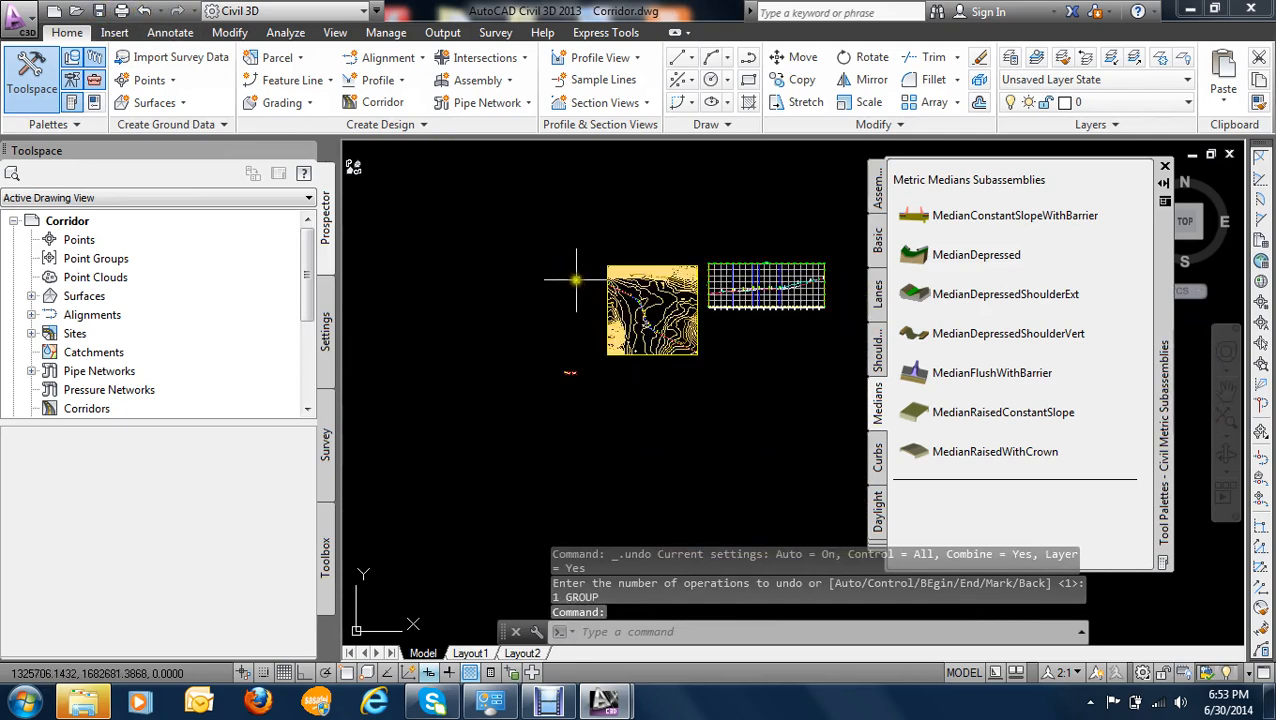
{"action": "left_click", "coordinate": [510, 82]}
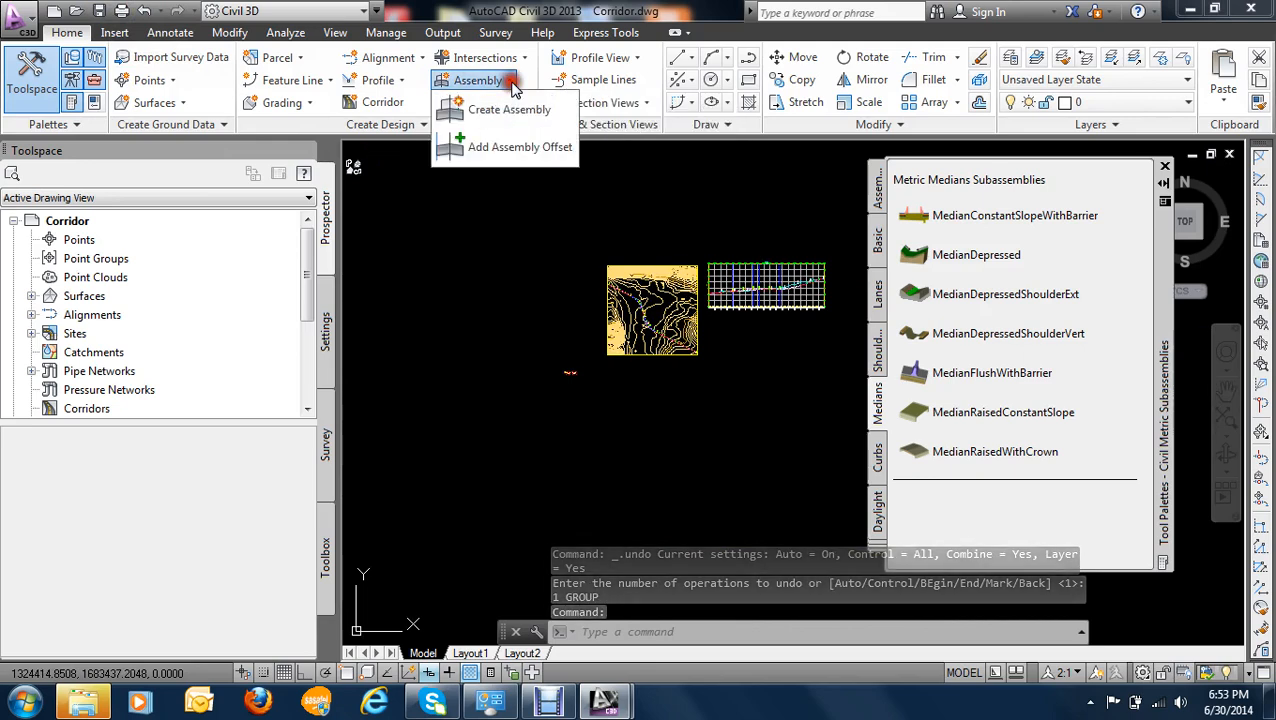
{"action": "left_click", "coordinate": [492, 108]}
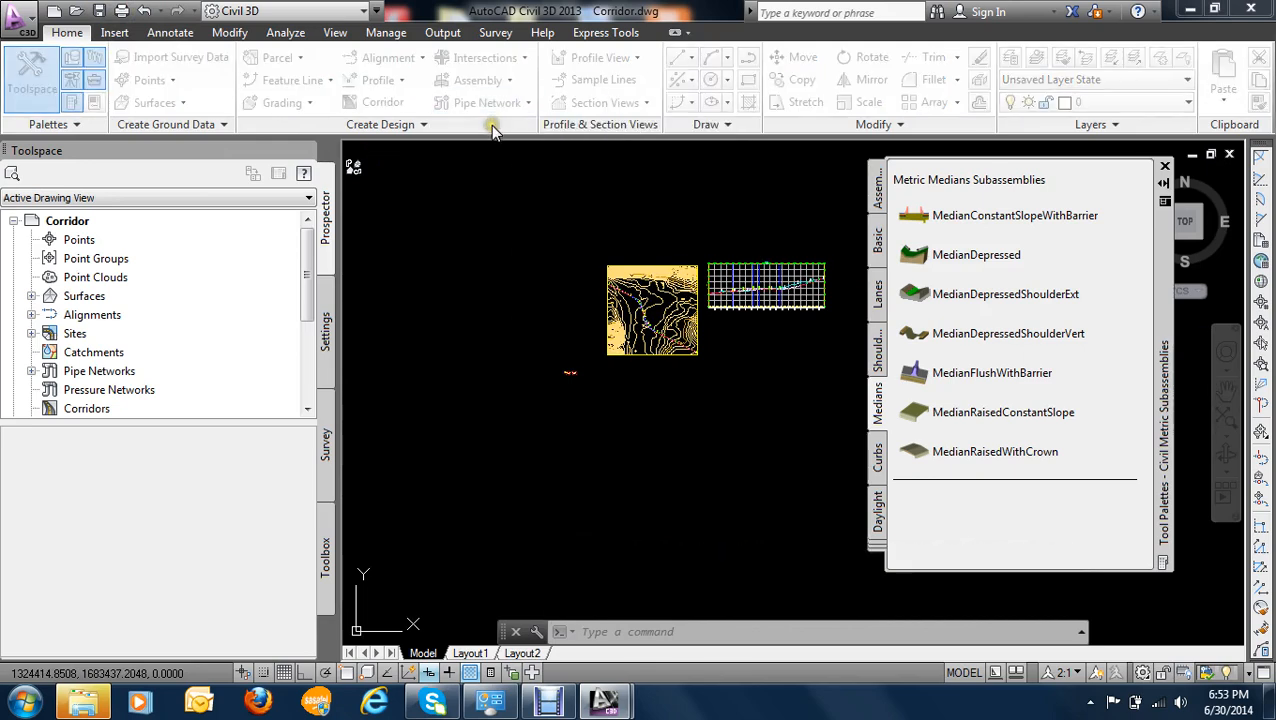
{"action": "left_click", "coordinate": [632, 333]}
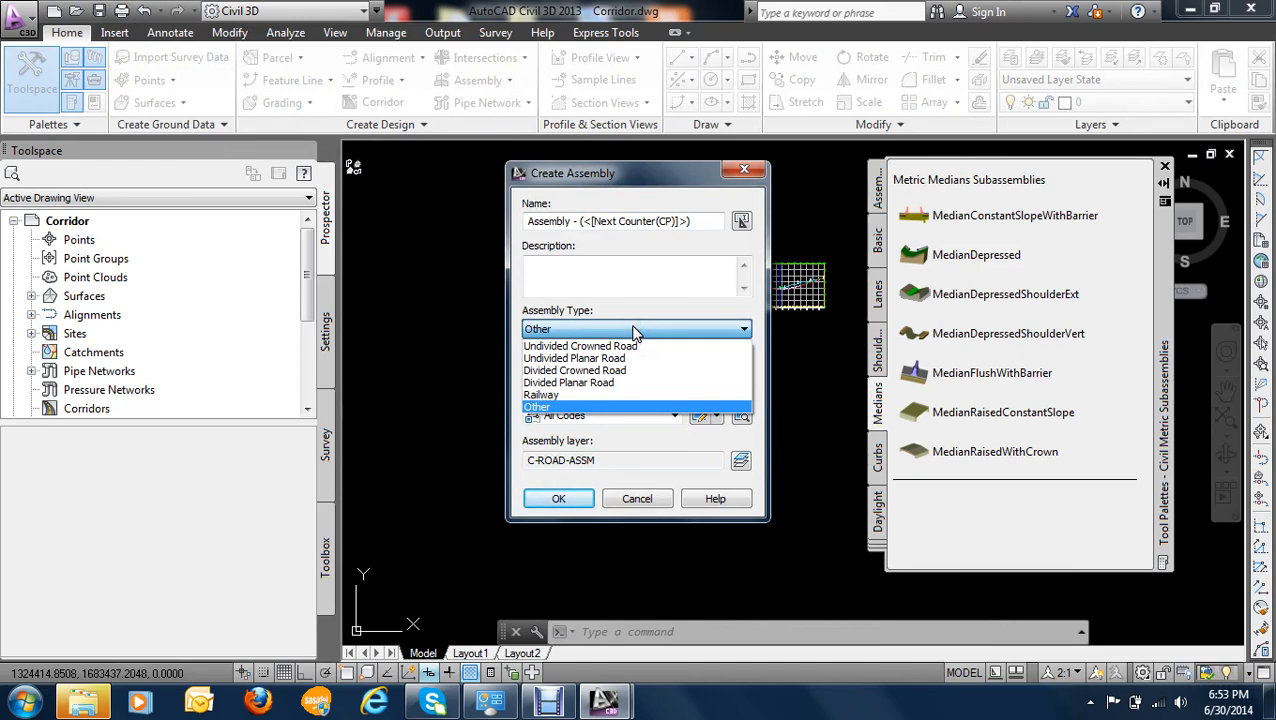
{"action": "left_click", "coordinate": [592, 371]}
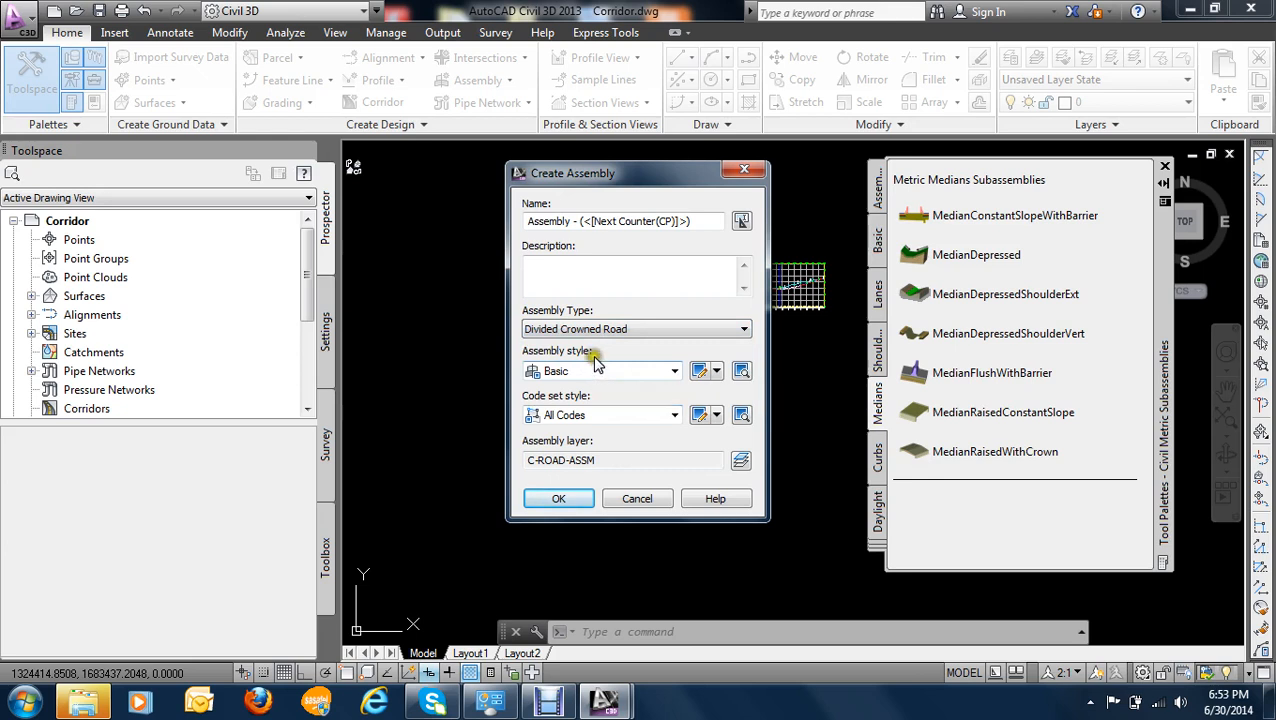
{"action": "left_click", "coordinate": [600, 330]}
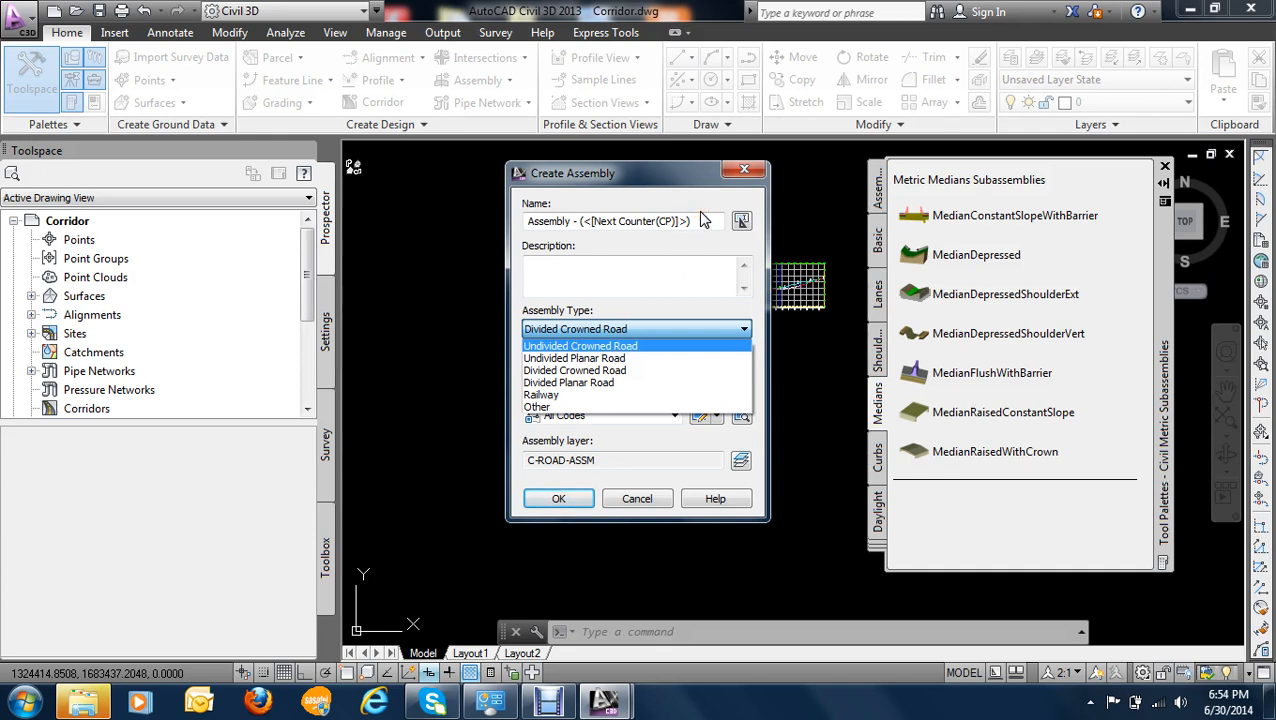
{"action": "left_click", "coordinate": [735, 168]}
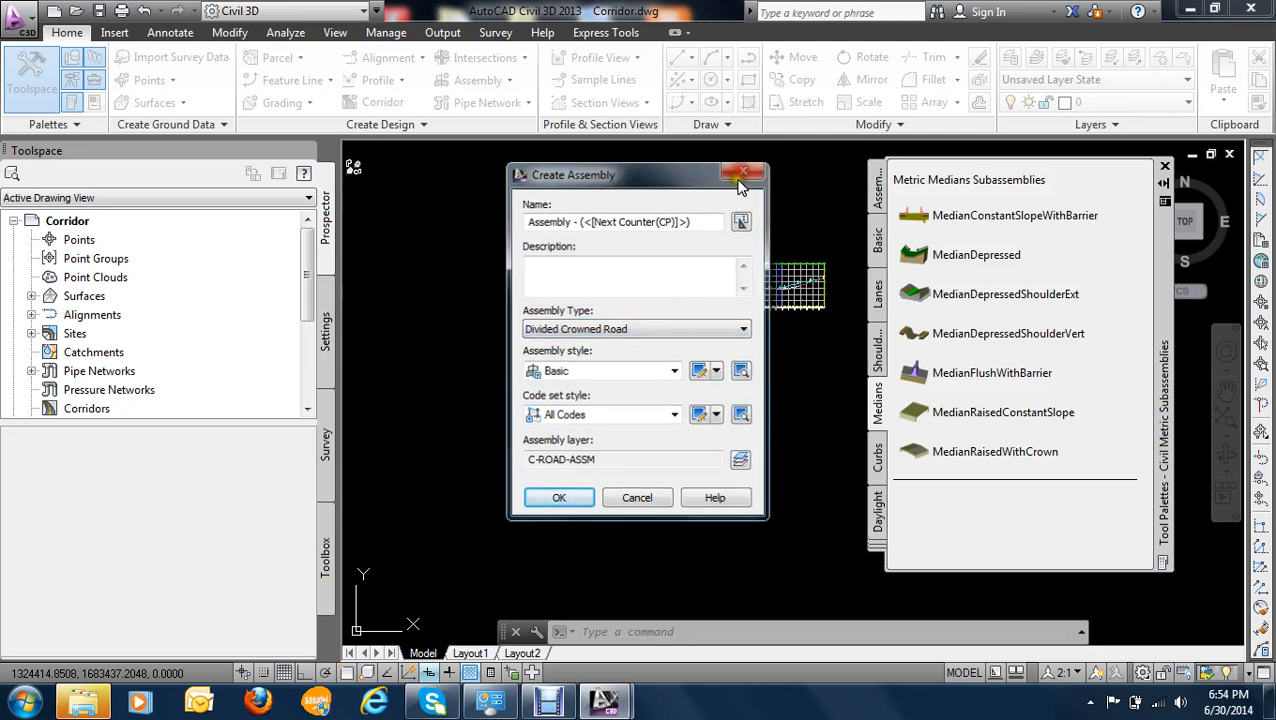
{"action": "left_click", "coordinate": [744, 170]}
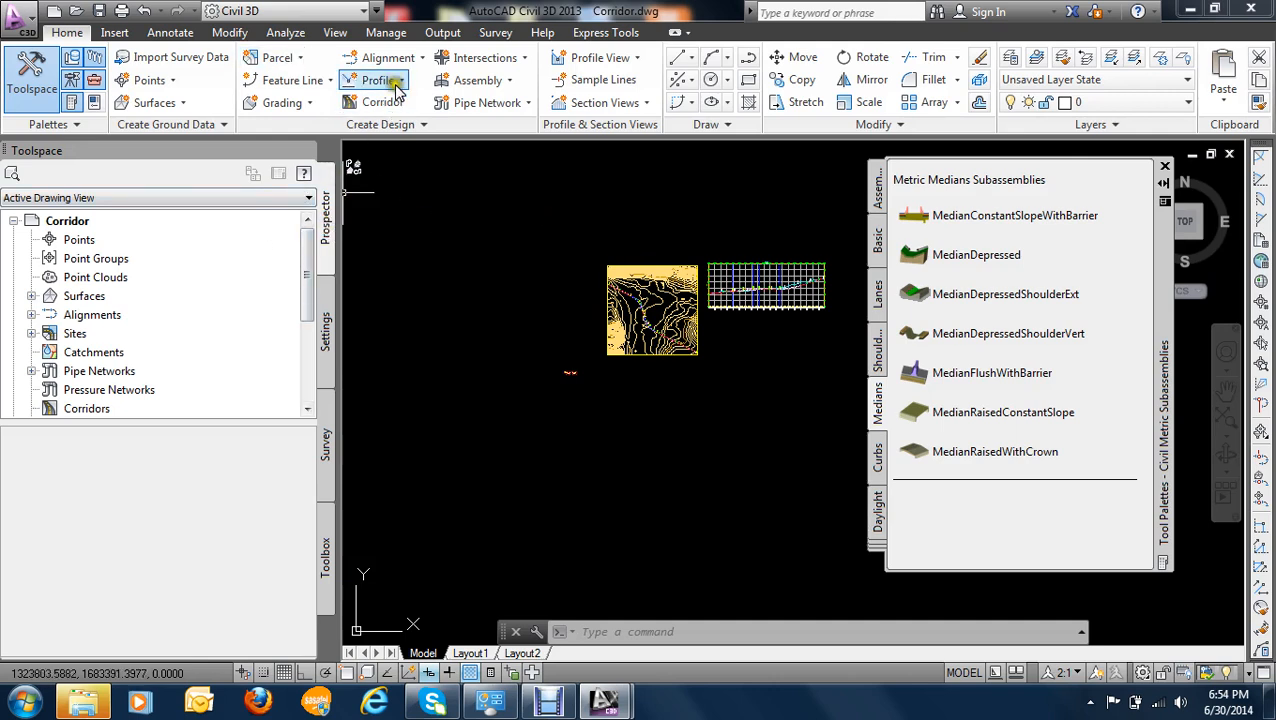
- Start a new assembly and name it "Assembly - with median"
{"action": "left_click", "coordinate": [510, 82]}
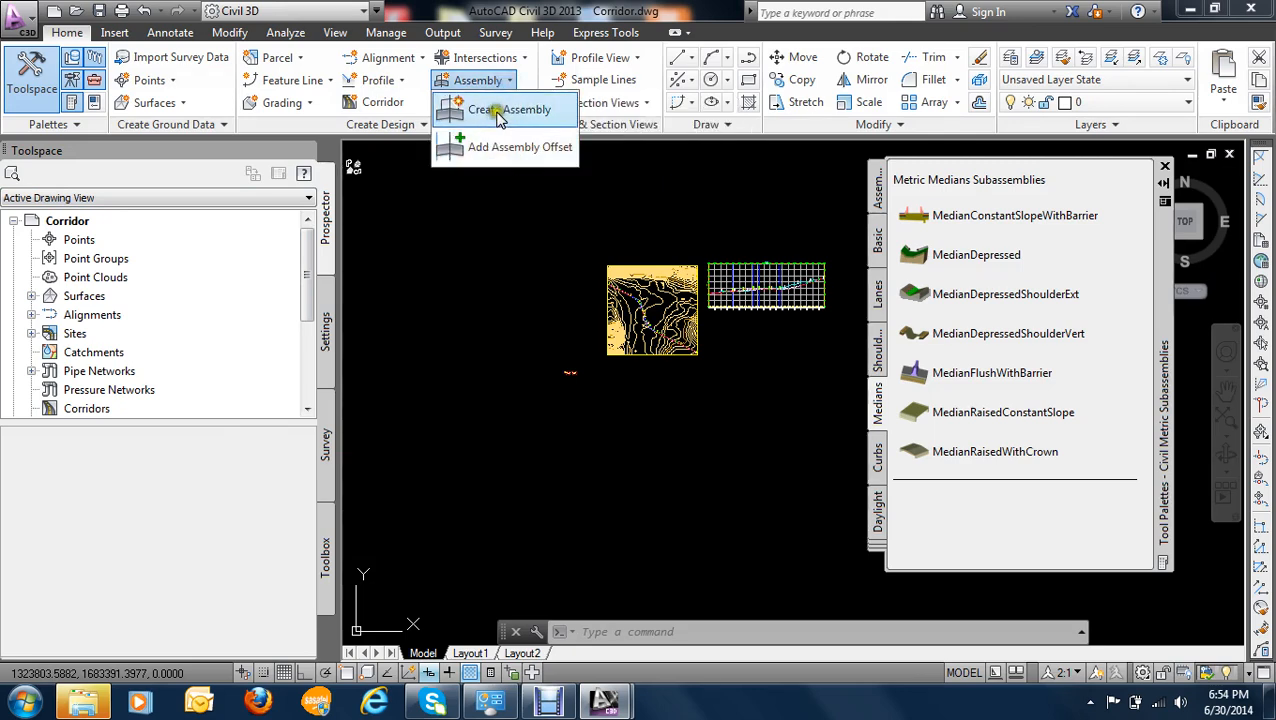
{"action": "left_click", "coordinate": [495, 111]}
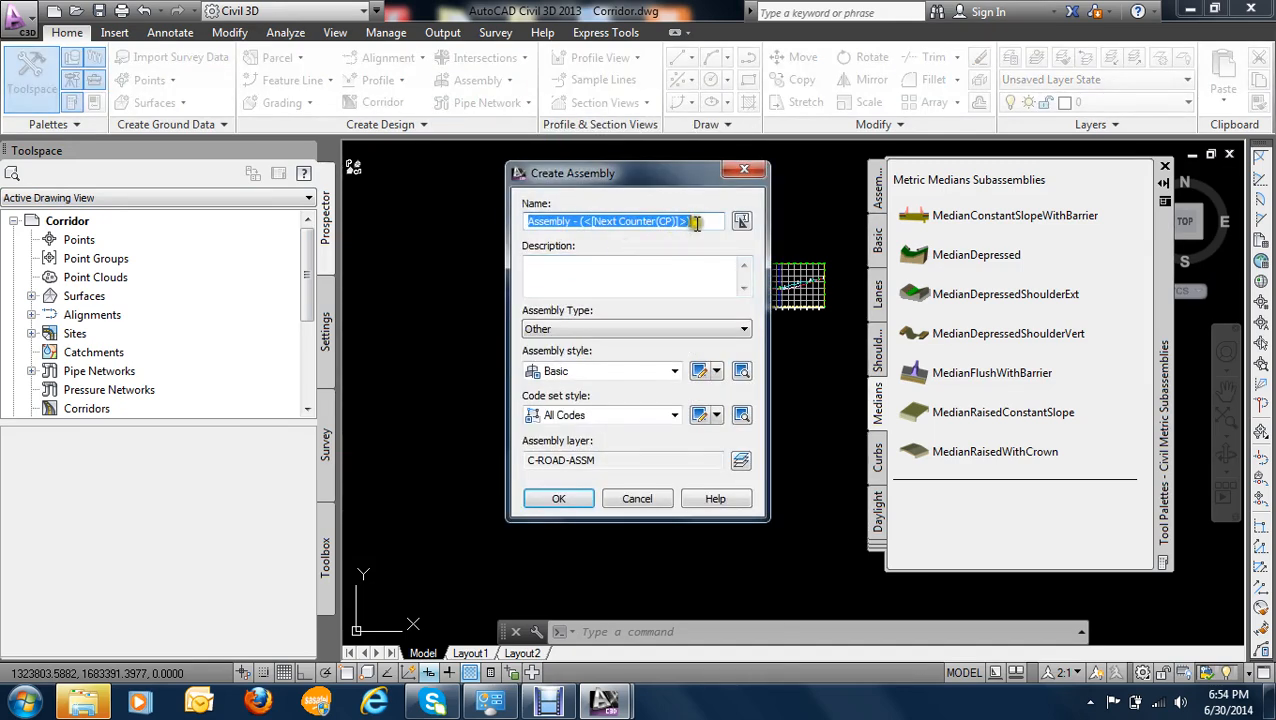
{"action": "left_click_drag", "start_coordinate": [697, 222], "coordinate": [585, 222]}
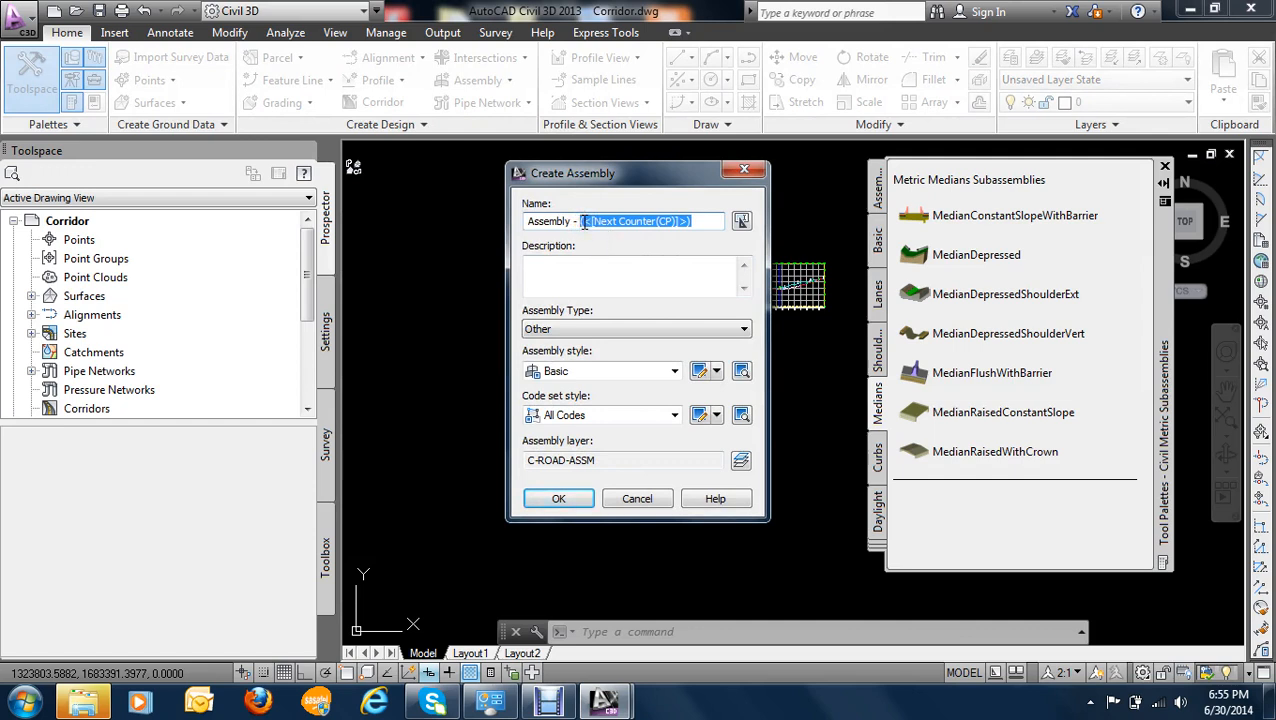
{"action": "key", "text": "Delete"}
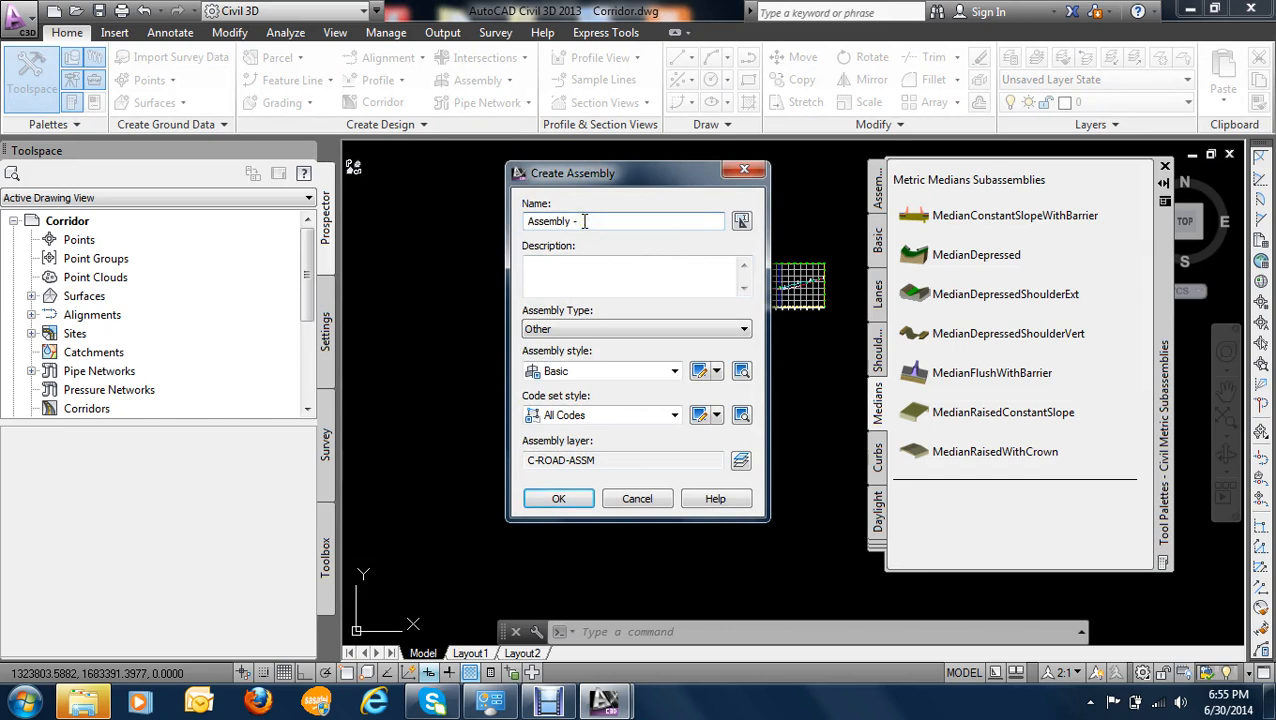
{"action": "type", "text": "way"}
{"action": "type", "text": "th med"}
{"action": "type", "text": "ian"}
- Set the assembly type to Divided Crowned Road and place the assembly baseline in the empty area beside the contoured surface
{"action": "left_click", "coordinate": [597, 332]}
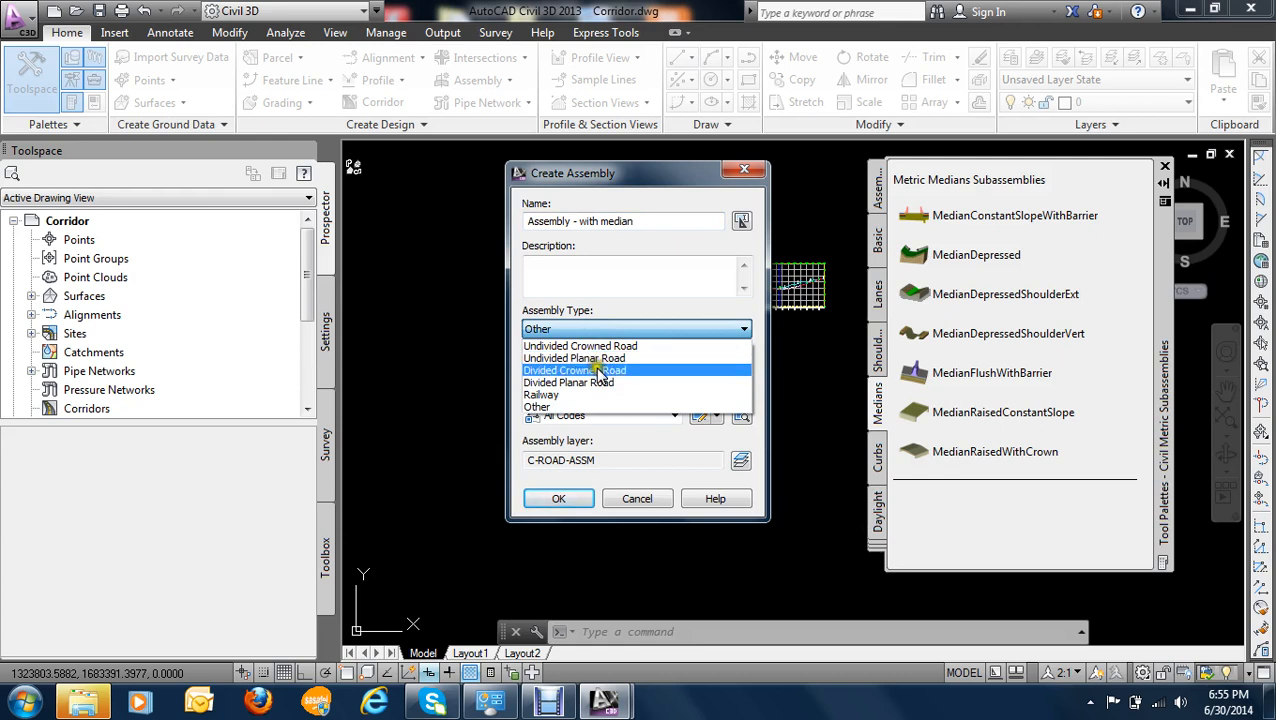
{"action": "left_click", "coordinate": [599, 371]}
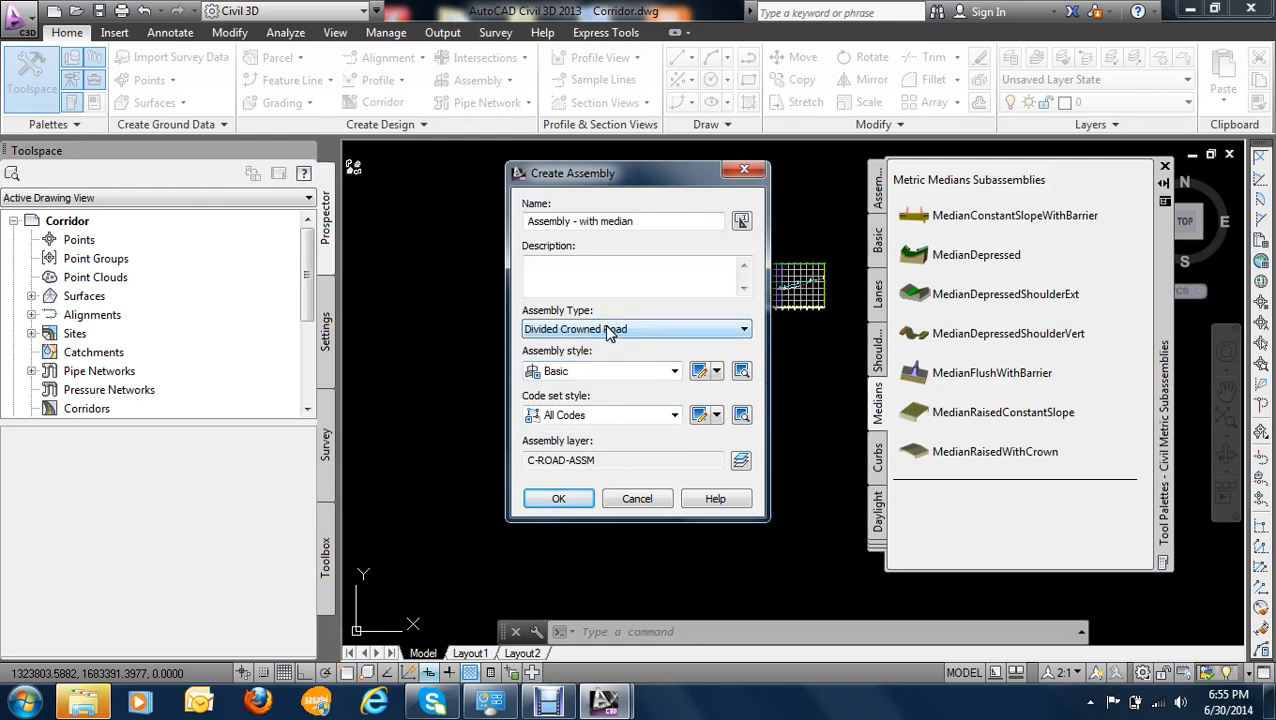
{"action": "left_click", "coordinate": [592, 331]}
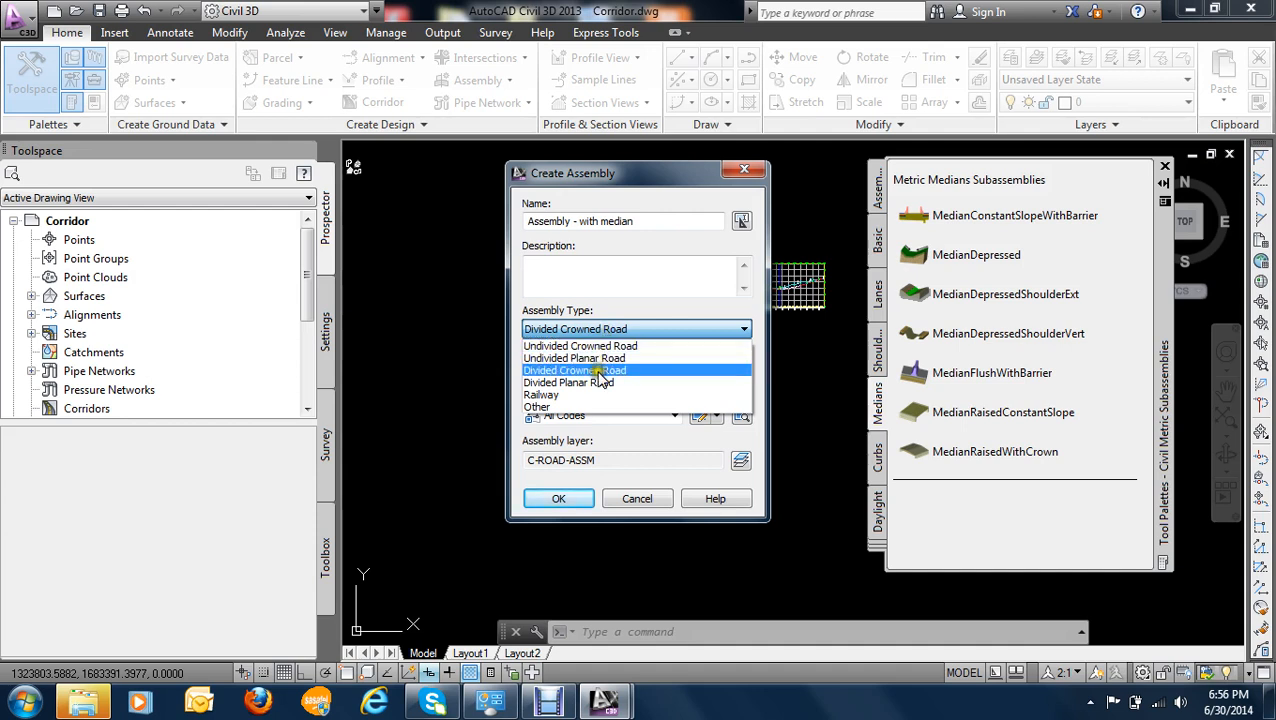
{"action": "left_click", "coordinate": [596, 371]}
{"action": "left_click", "coordinate": [558, 498]}
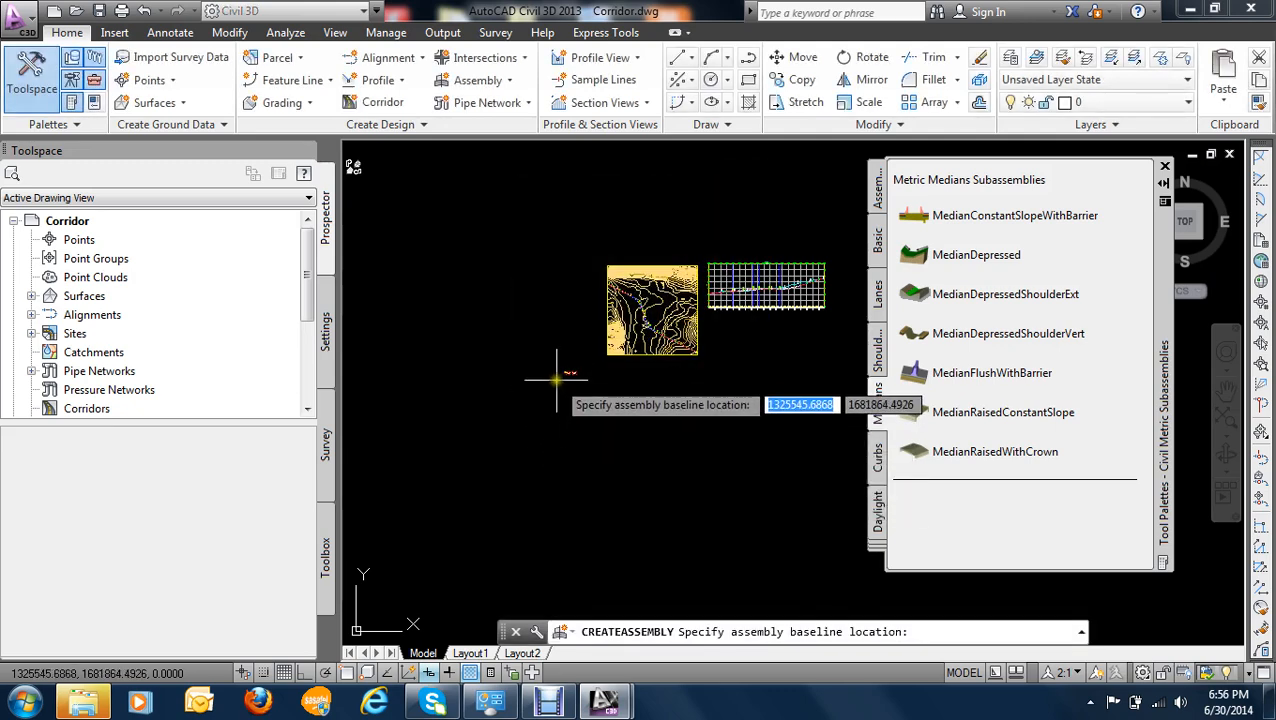
{"action": "scroll", "coordinate": [502, 336], "scroll_direction": "up", "scroll_amount": 2}
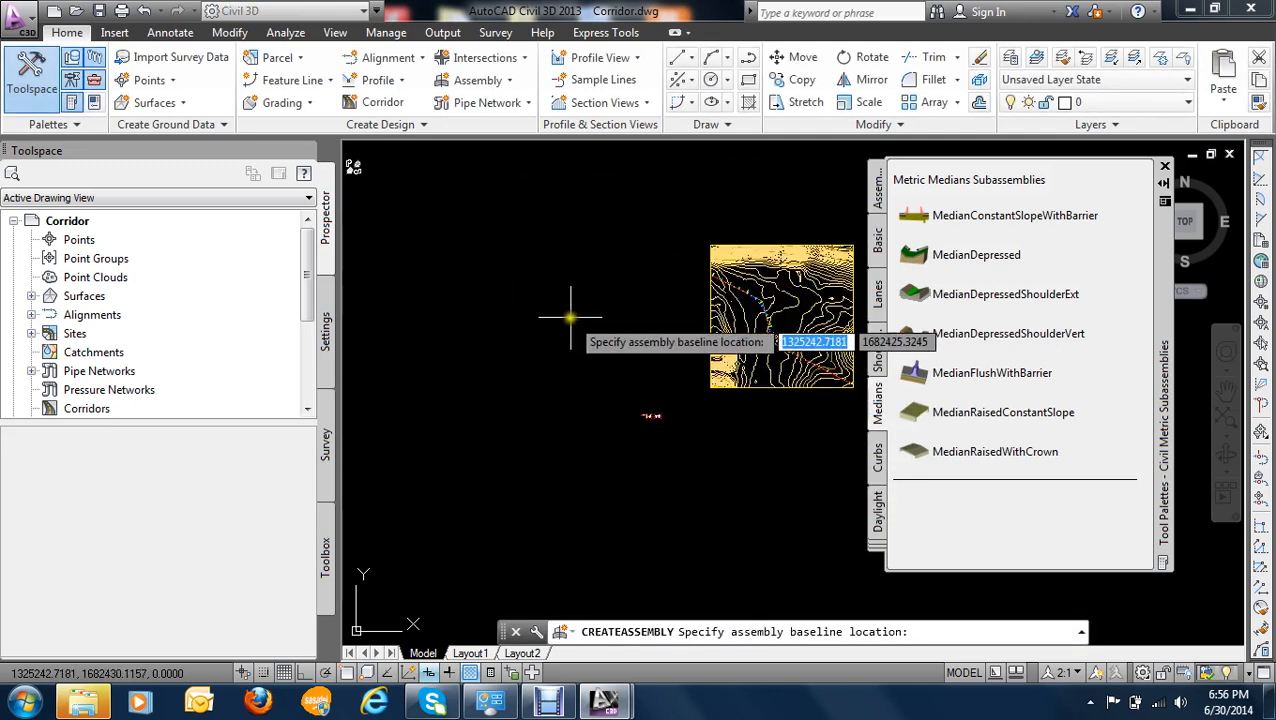
{"action": "left_click", "coordinate": [560, 322]}
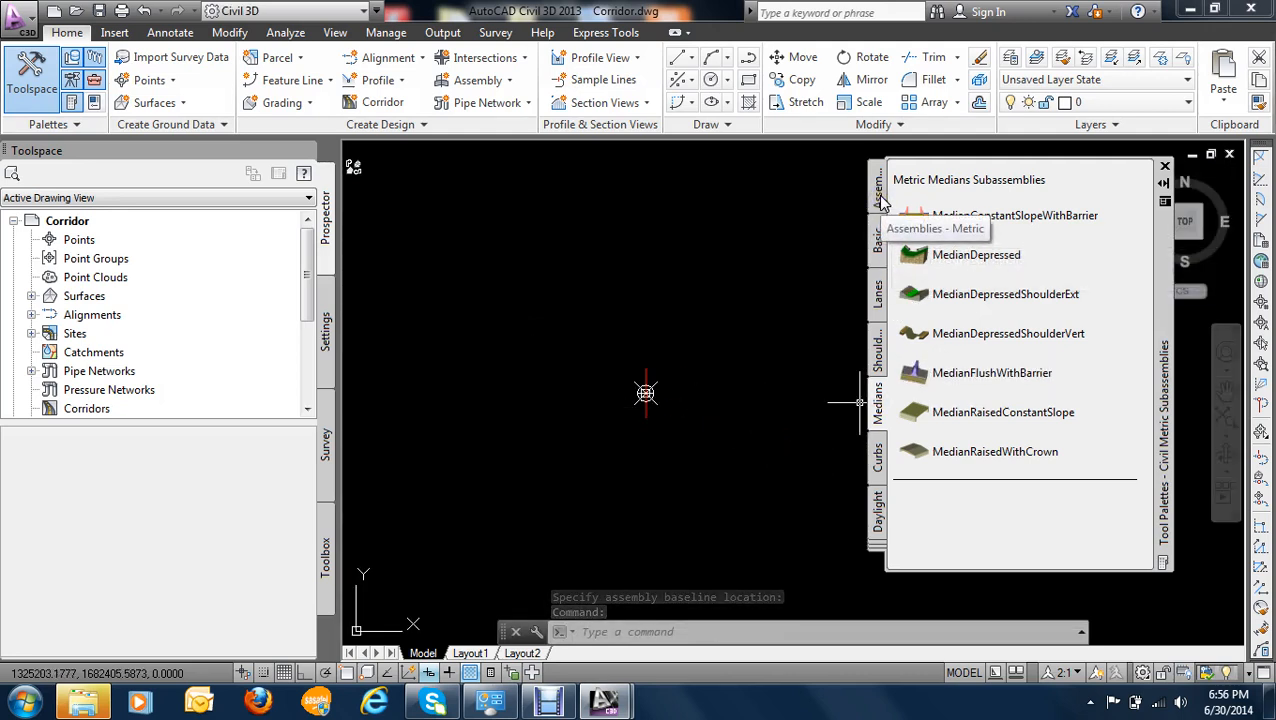
- Browse the metric subassembly categories, including Basic, Lanes, Shoulders, Medians and Trench Pipes
{"action": "left_click", "coordinate": [880, 192]}
{"action": "left_click", "coordinate": [879, 240]}
{"action": "left_click", "coordinate": [877, 296]}
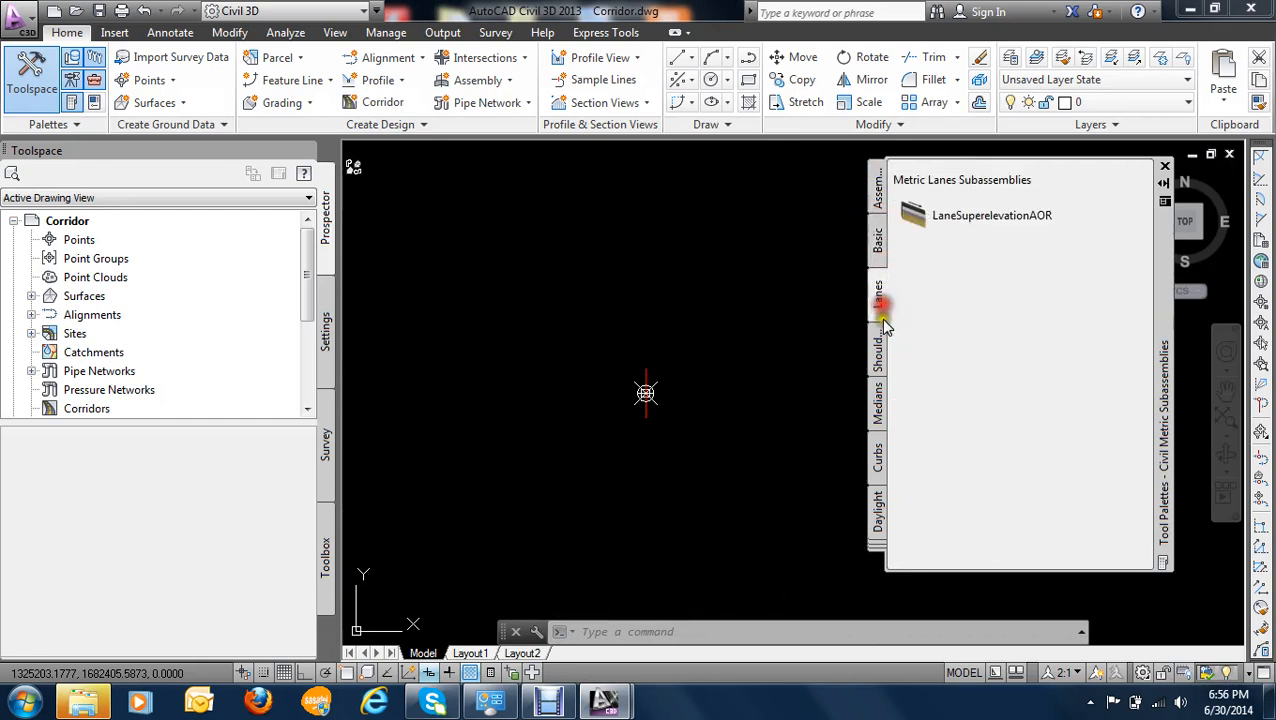
{"action": "left_click", "coordinate": [877, 350]}
{"action": "left_click", "coordinate": [877, 403]}
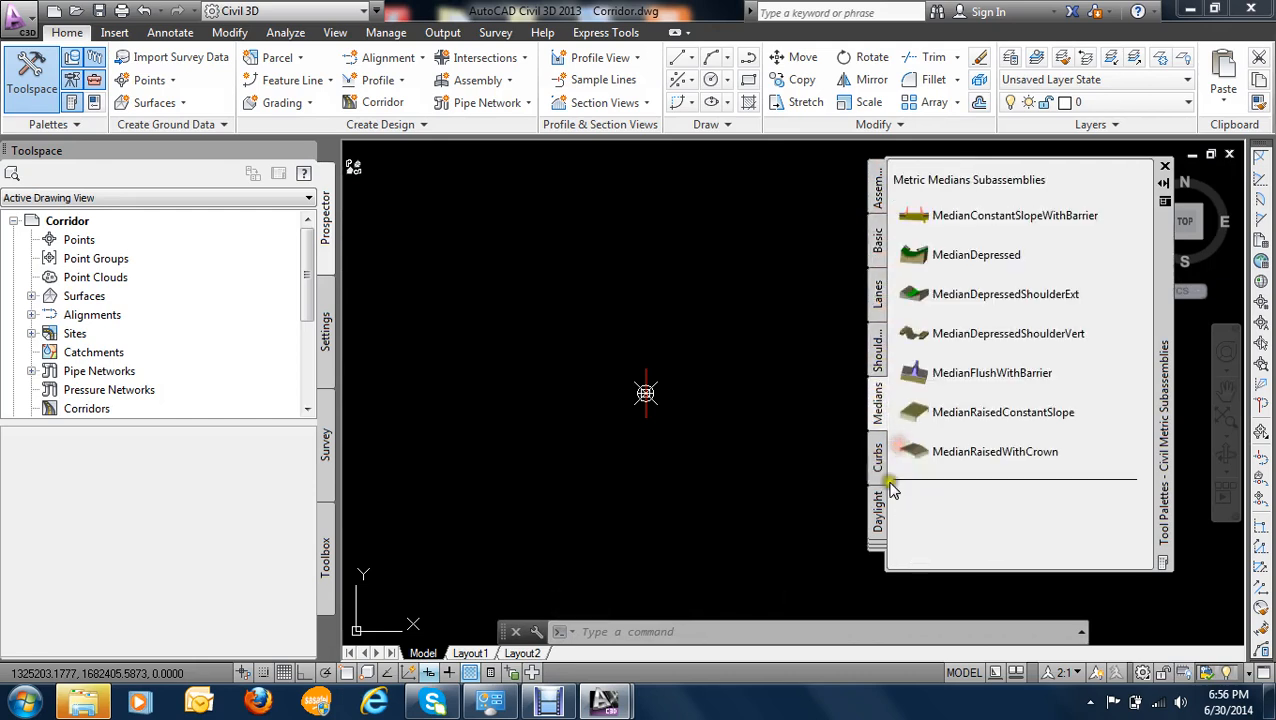
{"action": "left_click", "coordinate": [876, 546]}
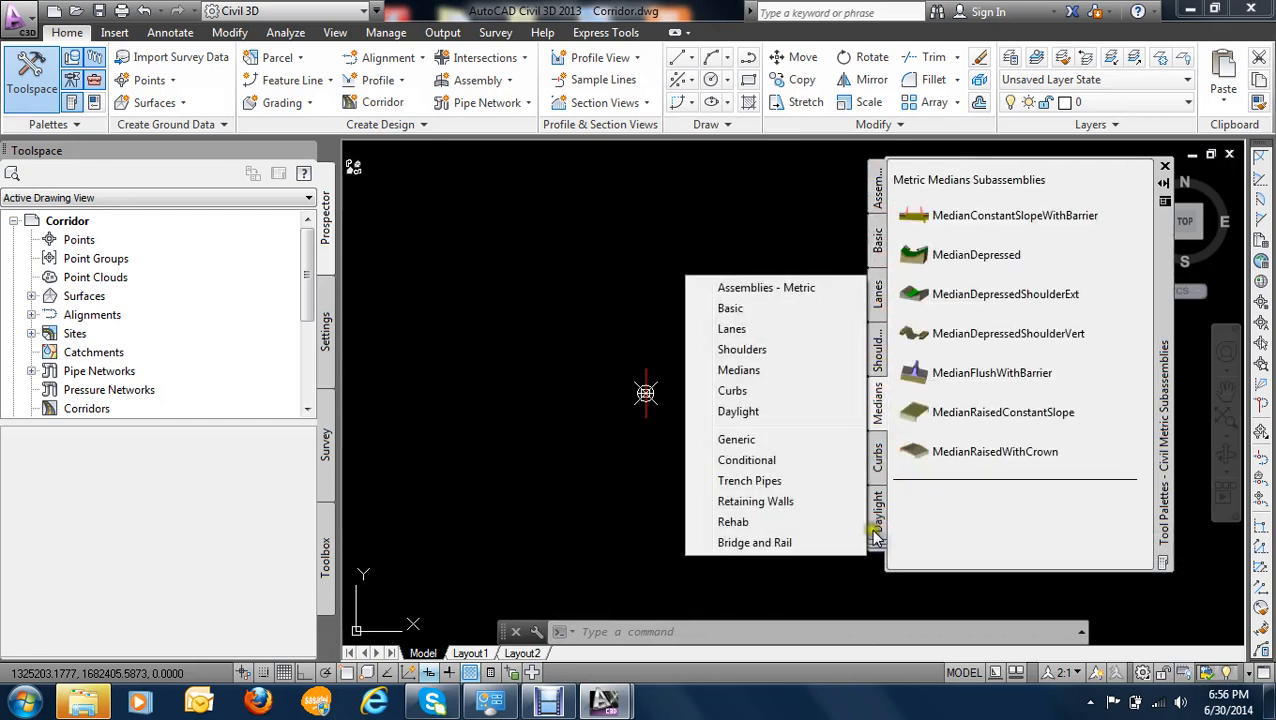
{"action": "left_click", "coordinate": [757, 481]}
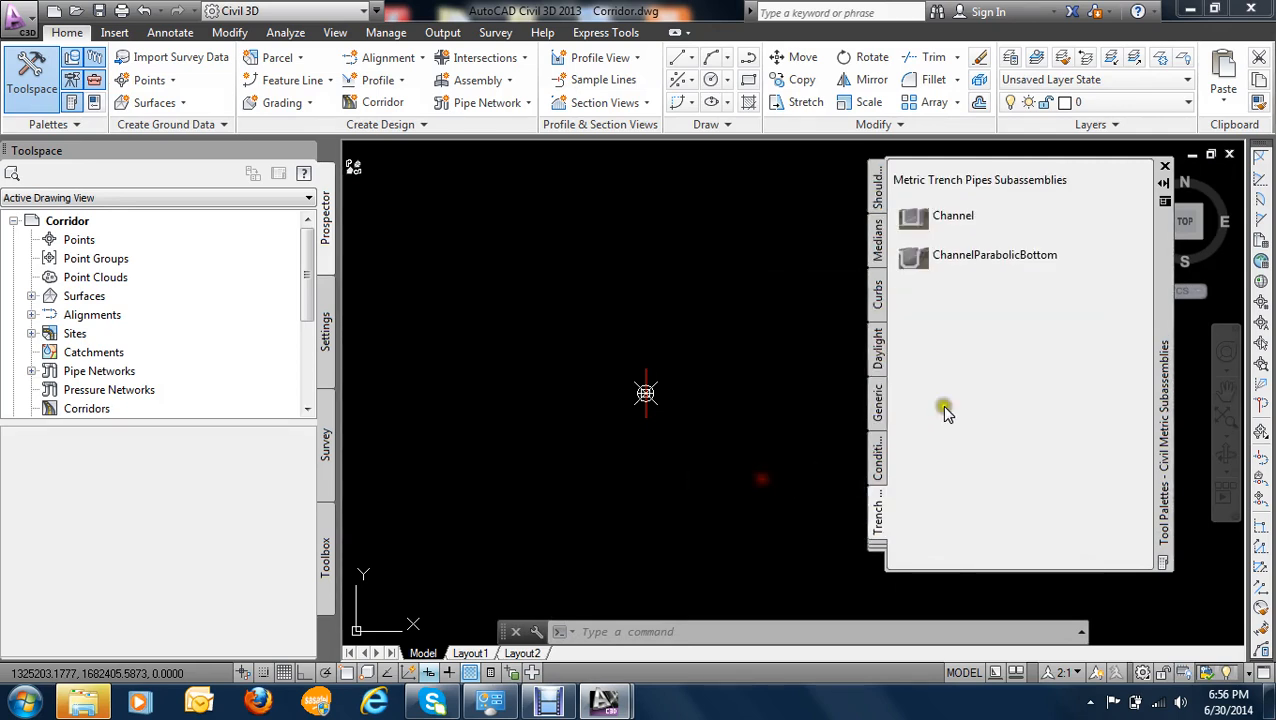
{"action": "left_click", "coordinate": [877, 545]}
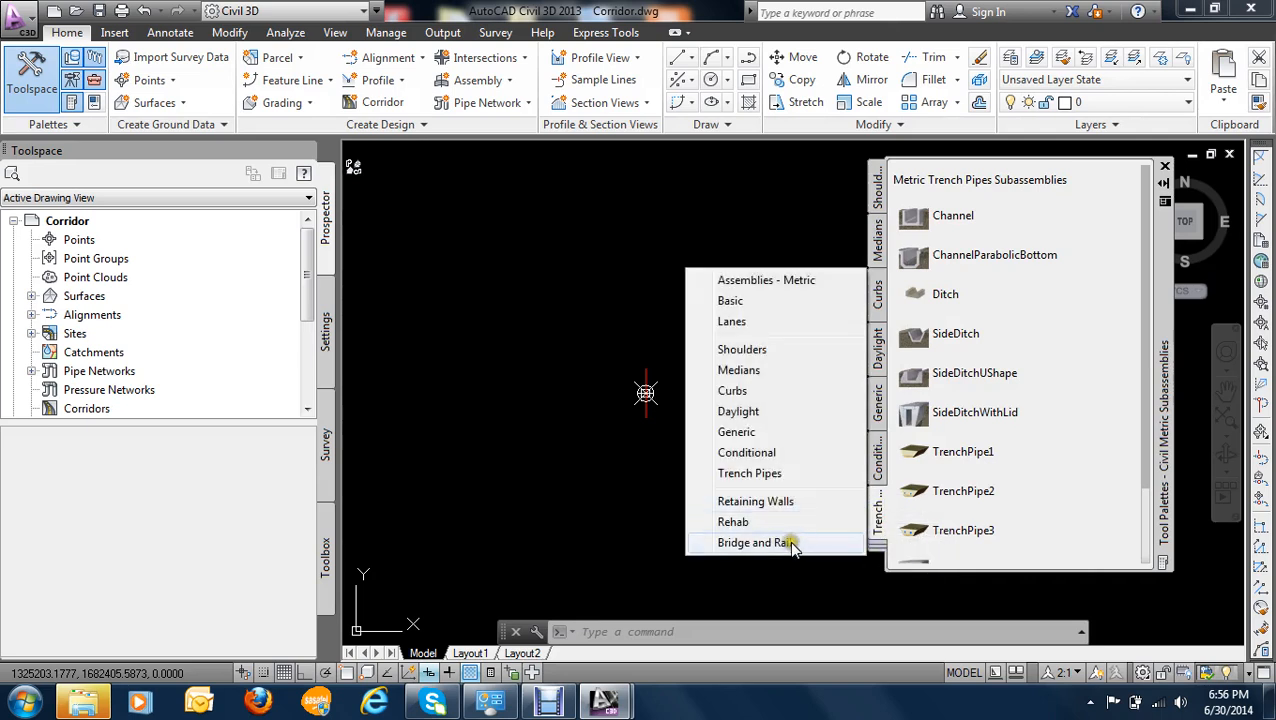
{"action": "left_click", "coordinate": [815, 498]}
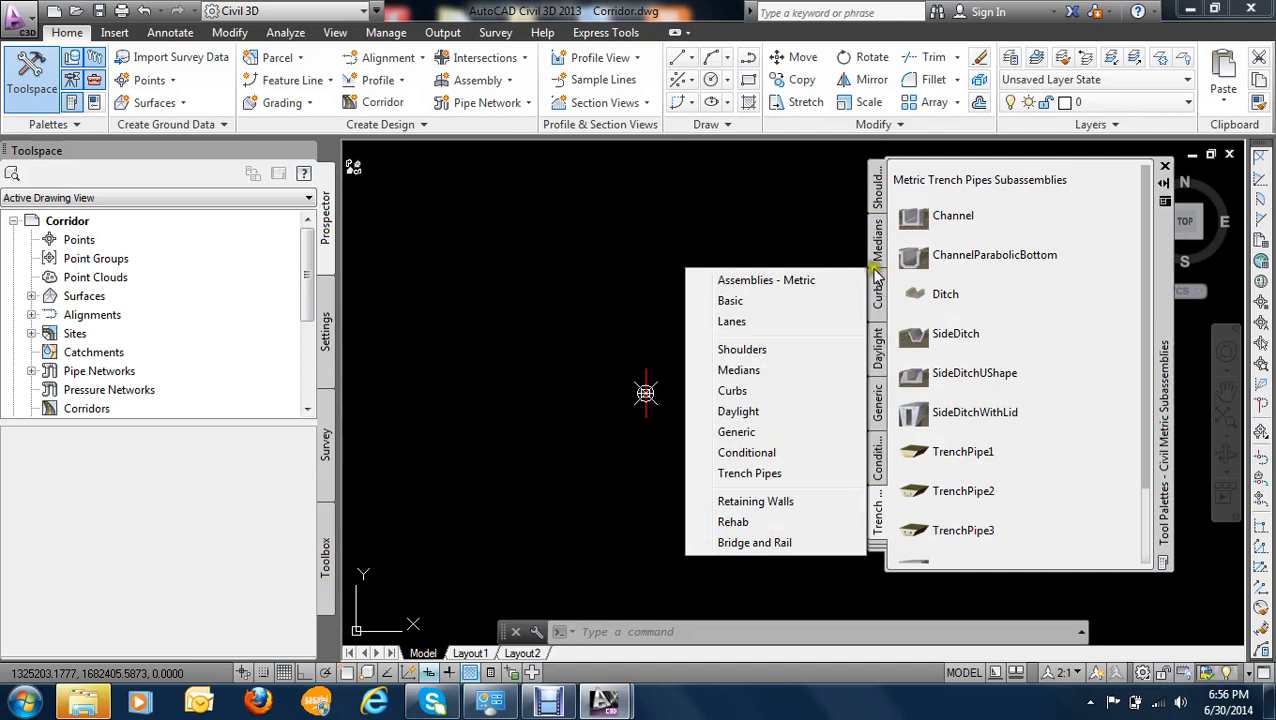
- Attach the MedianDepressedShoulderExt subassembly with its default parameters to the new assembly's baseline marker
{"action": "left_click", "coordinate": [877, 240]}
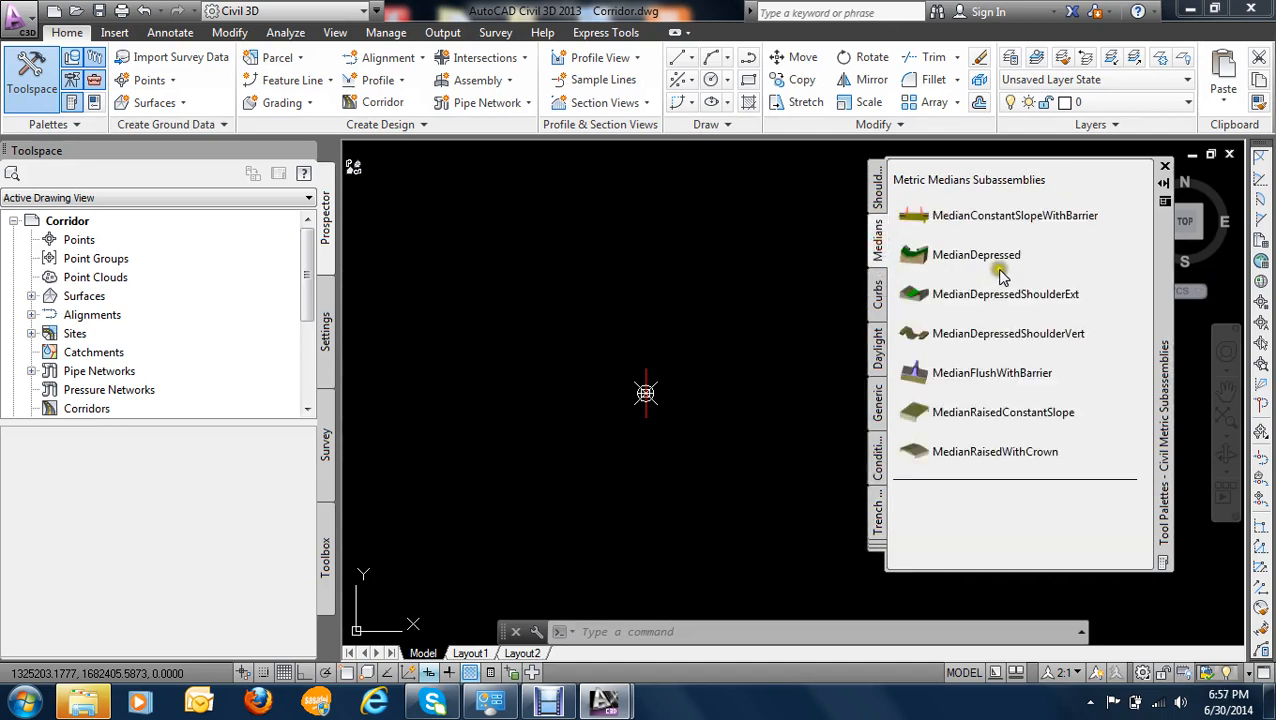
{"action": "left_click", "coordinate": [1045, 294]}
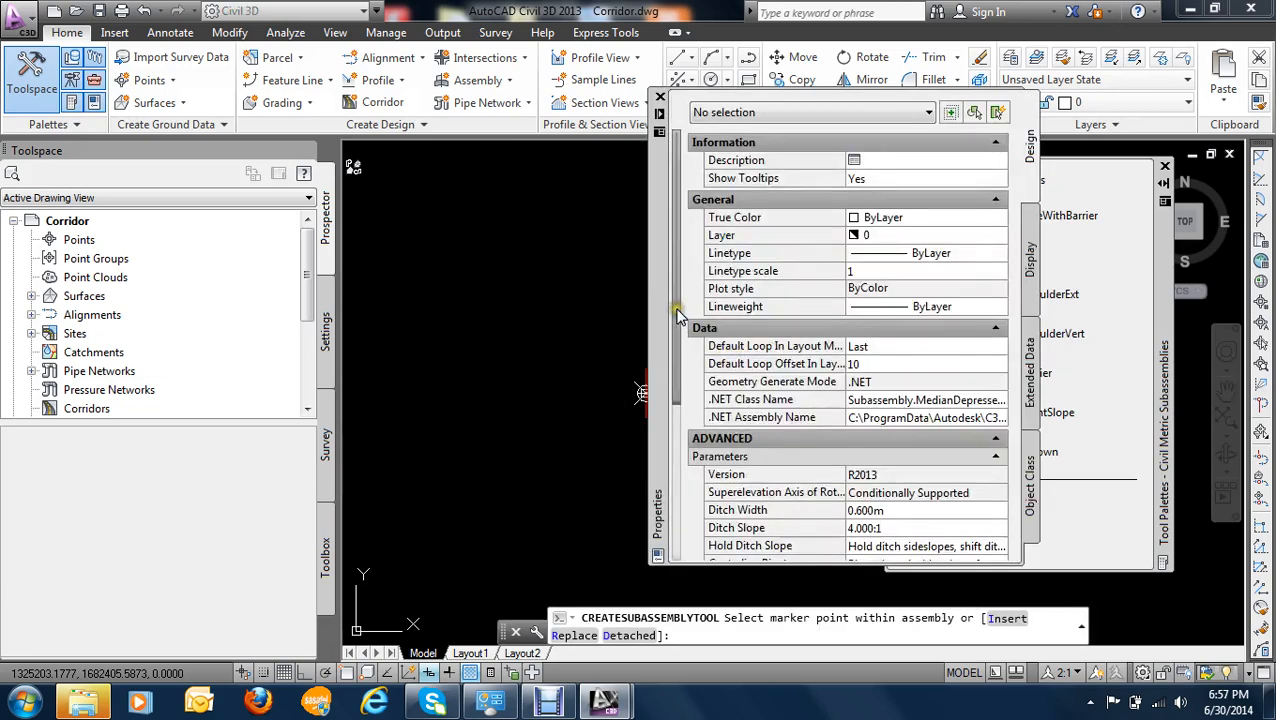
{"action": "scroll", "coordinate": [706, 495], "scroll_direction": "down", "scroll_amount": 5}
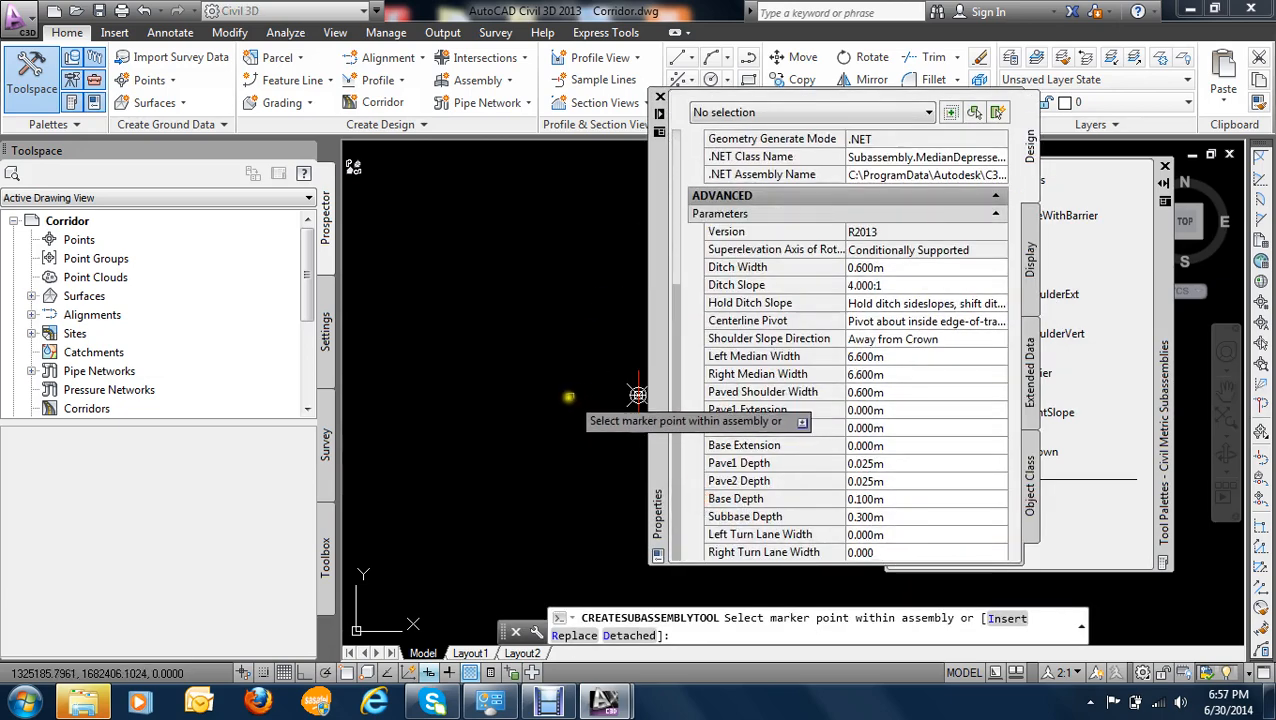
{"action": "scroll", "coordinate": [548, 363], "scroll_direction": "up", "scroll_amount": 3}
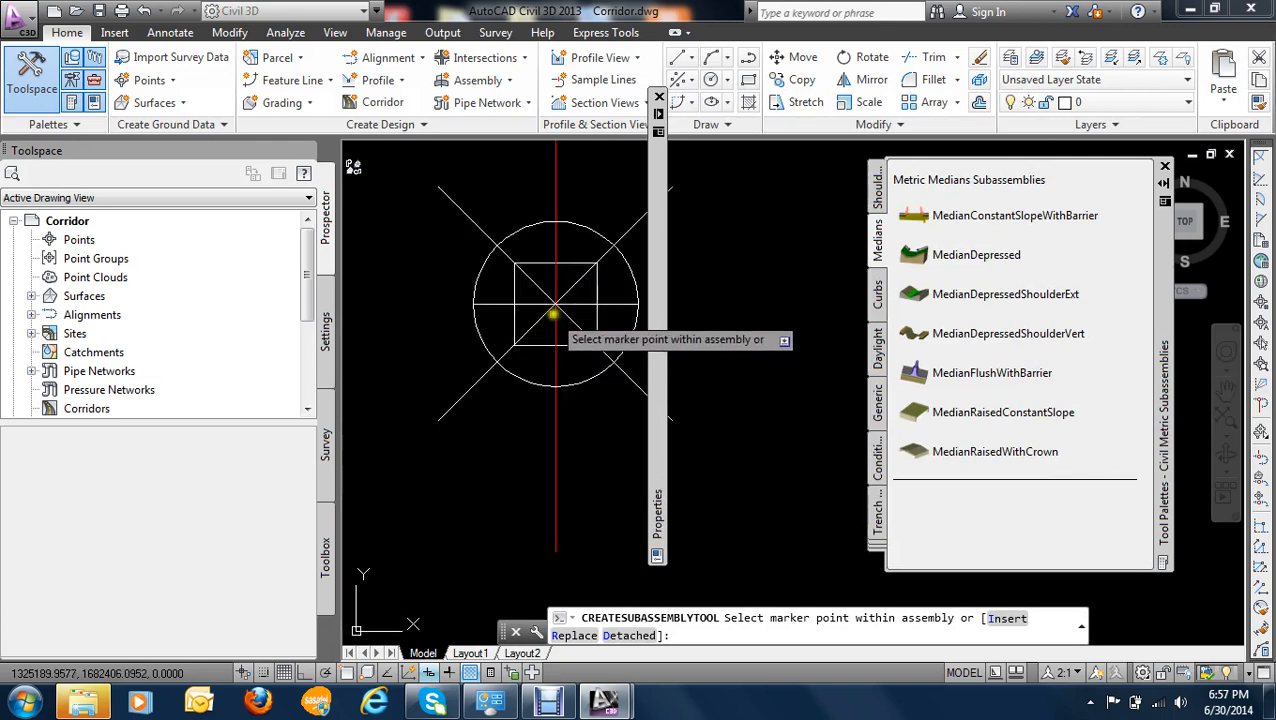
{"action": "left_click", "coordinate": [556, 304]}
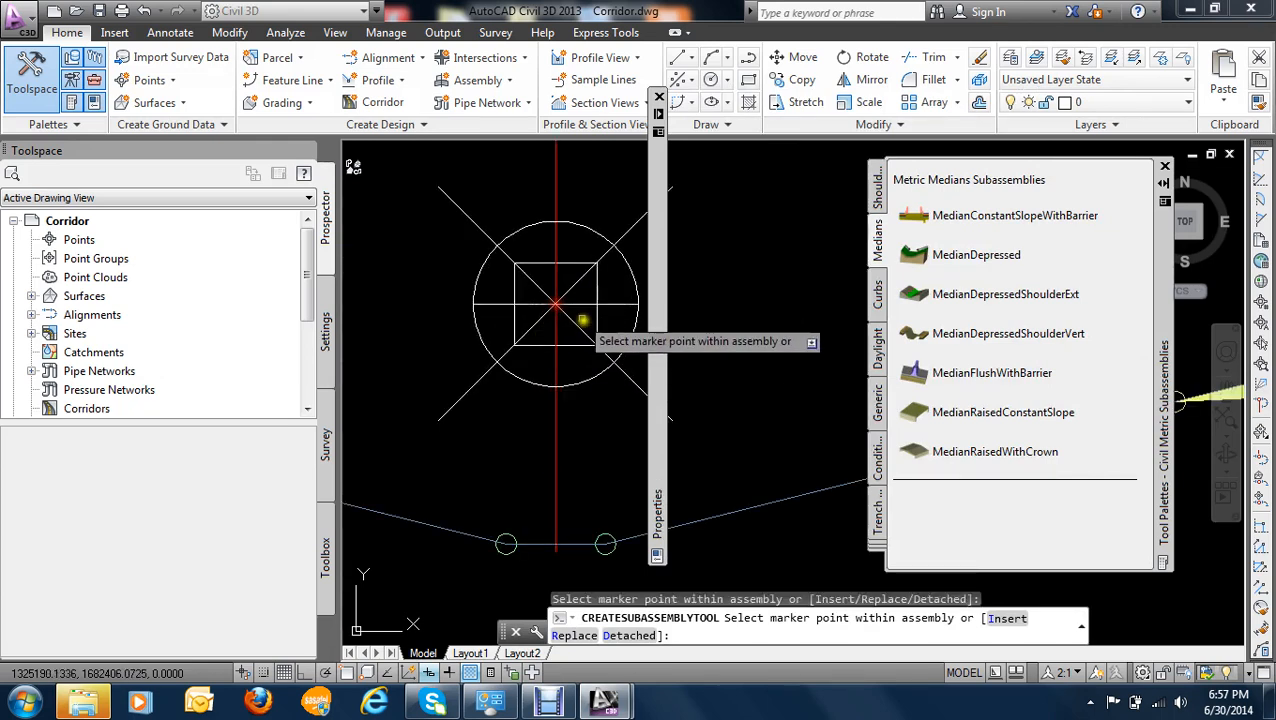
{"action": "scroll", "coordinate": [546, 408], "scroll_direction": "down", "scroll_amount": 6}
{"action": "scroll", "coordinate": [480, 408], "scroll_direction": "up", "scroll_amount": 2}
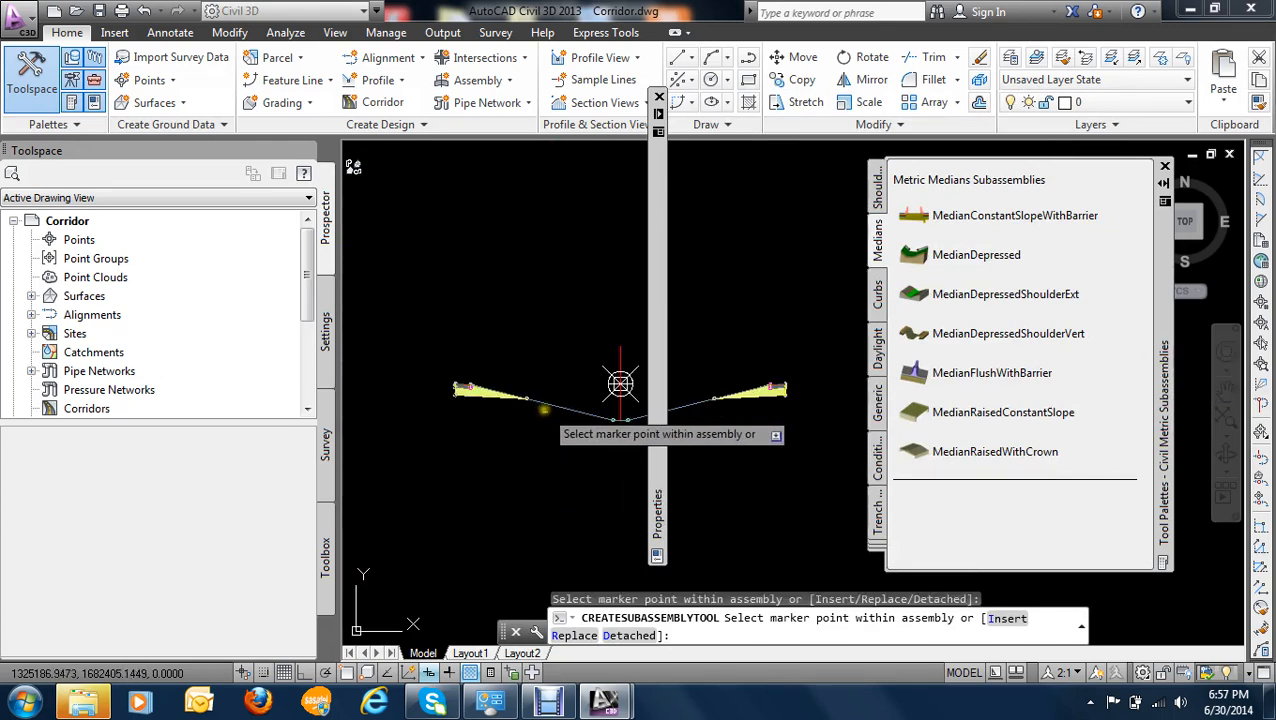
{"action": "scroll", "coordinate": [592, 393], "scroll_direction": "down", "scroll_amount": 3}
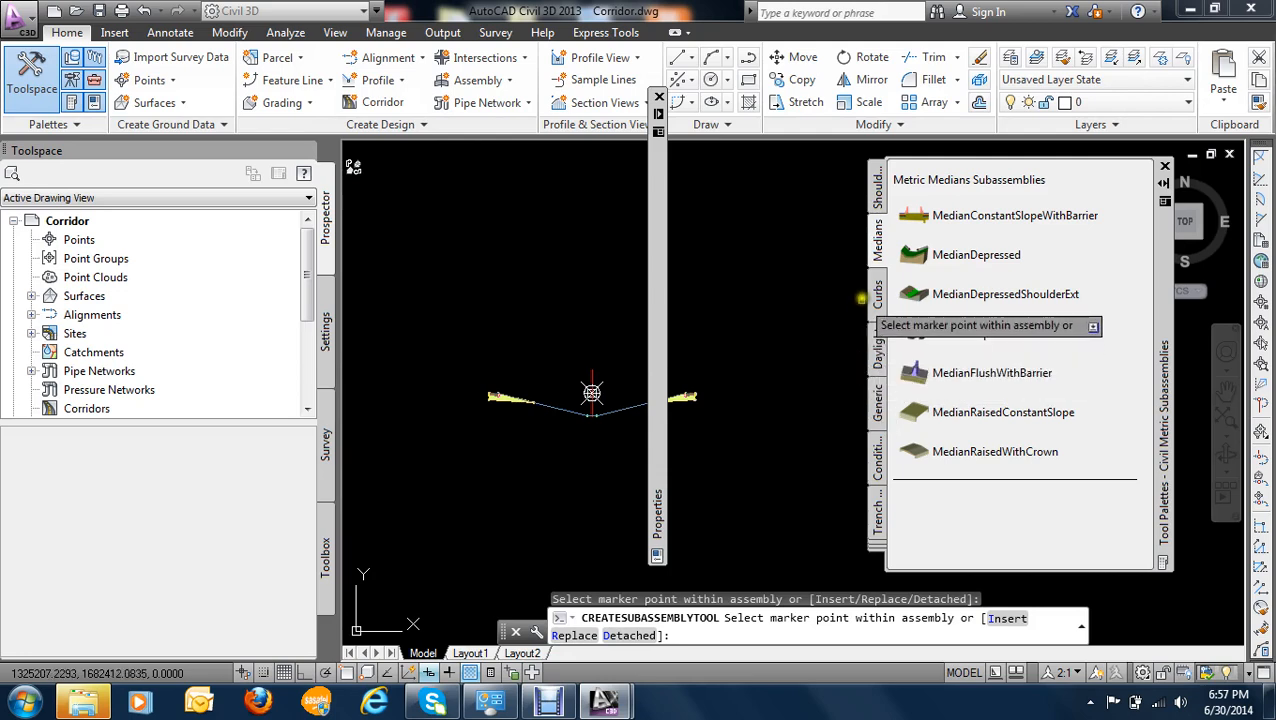
- Attach the LaneSuperelevationAOR subassembly, side Right with its default parameters, to the outer top edge of the median's right shoulder
{"action": "left_click", "coordinate": [875, 555]}
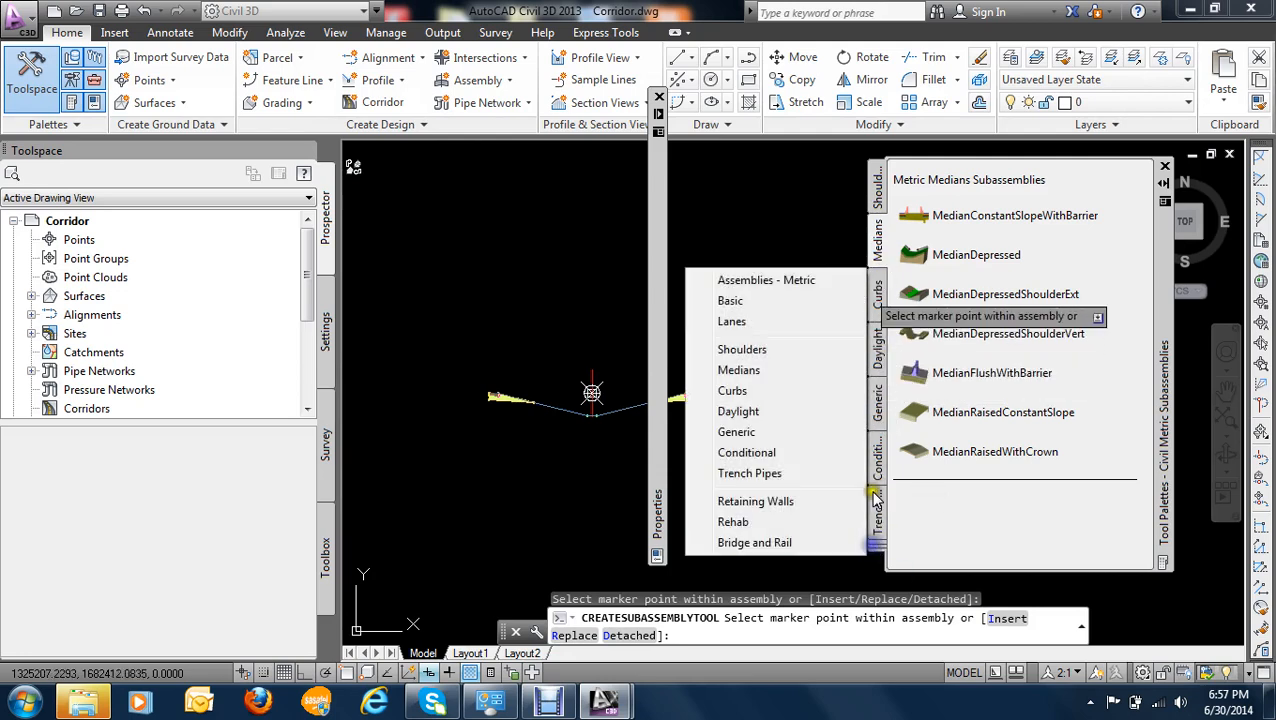
{"action": "left_click", "coordinate": [730, 320]}
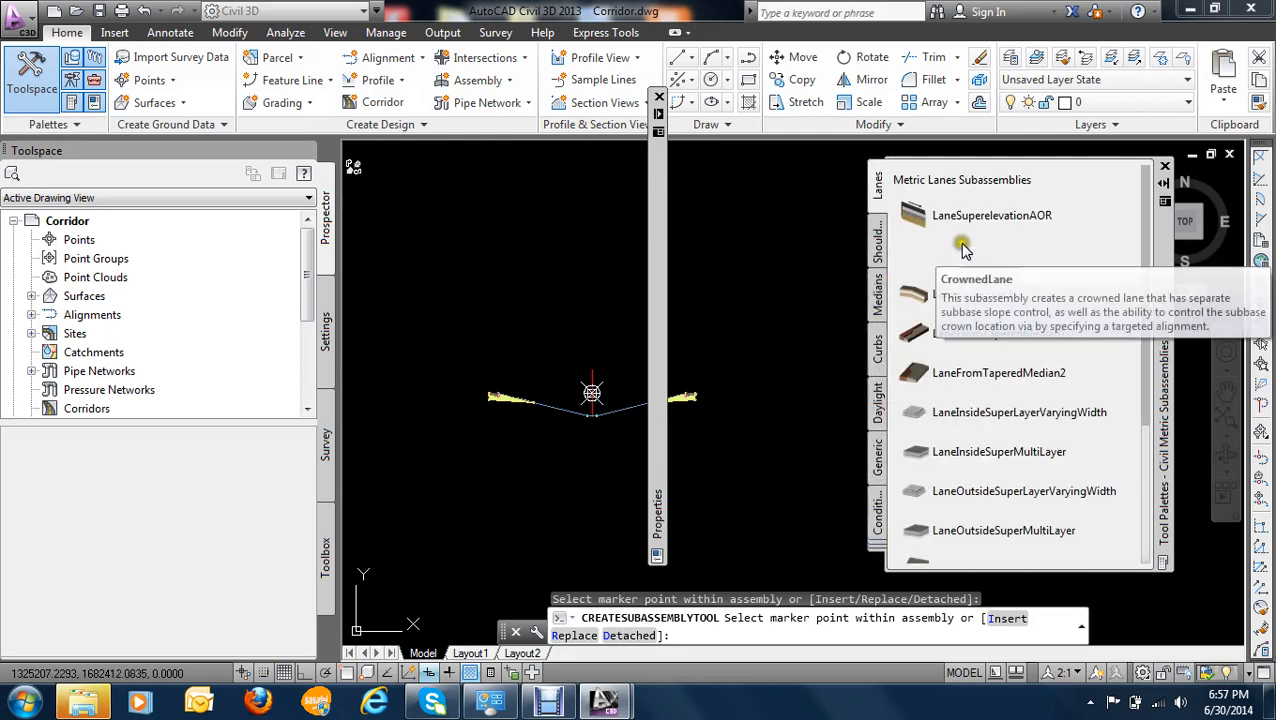
{"action": "left_click", "coordinate": [968, 218]}
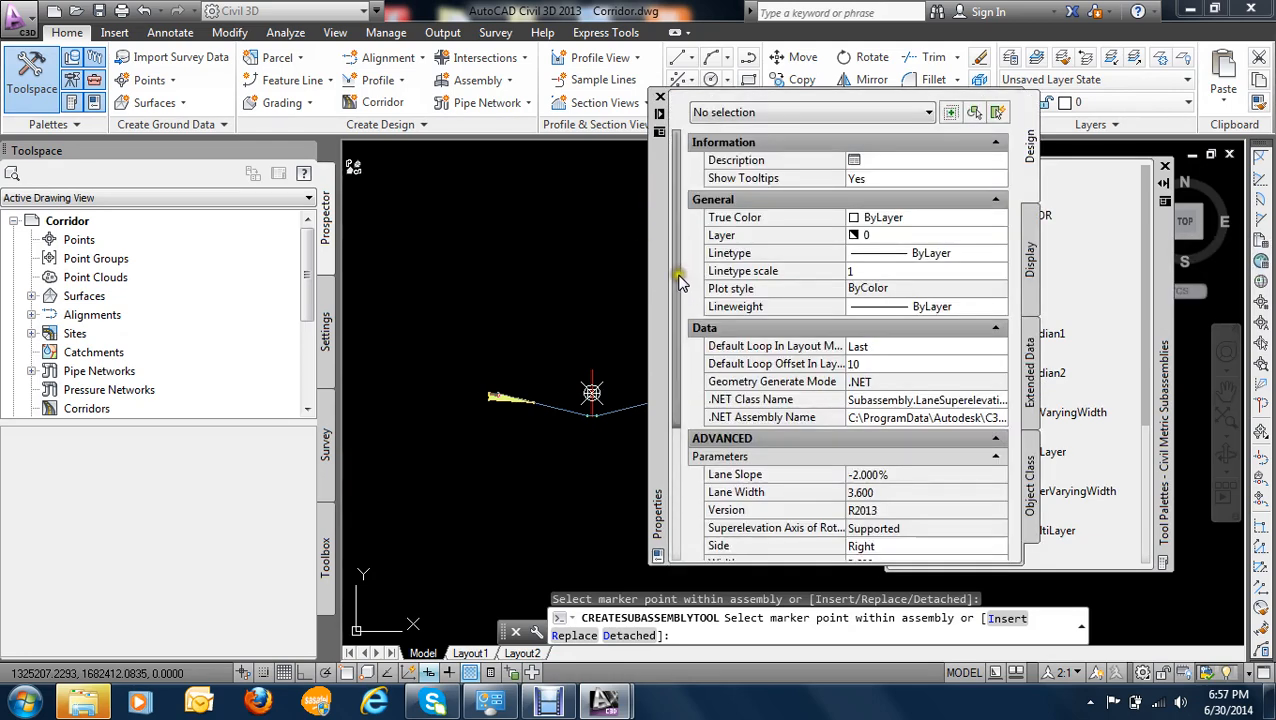
{"action": "left_click_drag", "start_coordinate": [678, 277], "coordinate": [692, 578]}
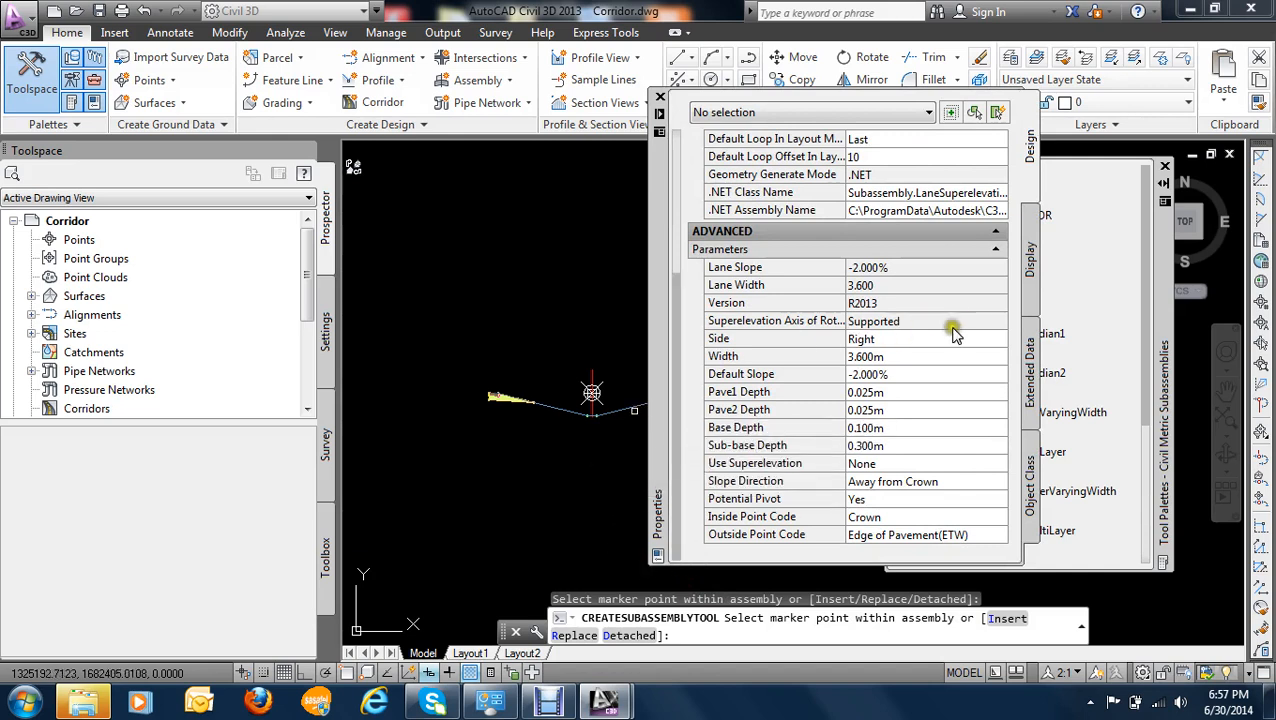
{"action": "scroll", "coordinate": [565, 382], "scroll_direction": "up", "scroll_amount": 6}
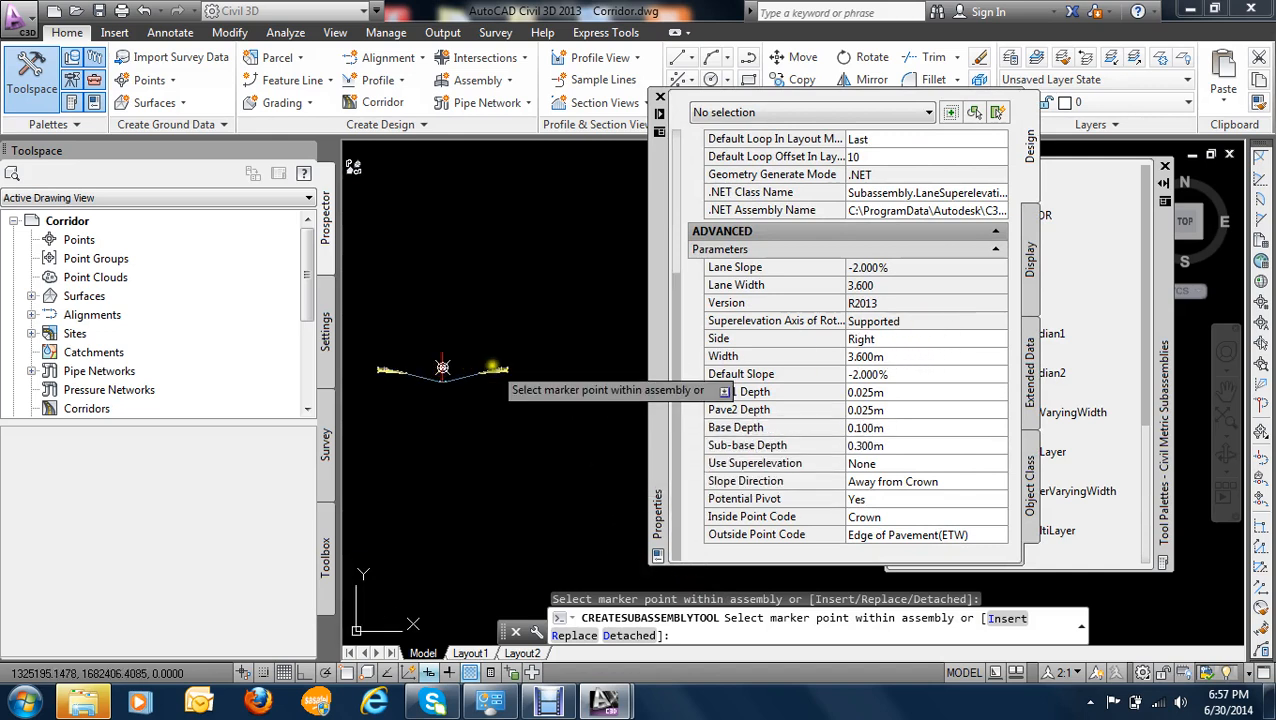
{"action": "scroll", "coordinate": [565, 380], "scroll_direction": "up", "scroll_amount": 4}
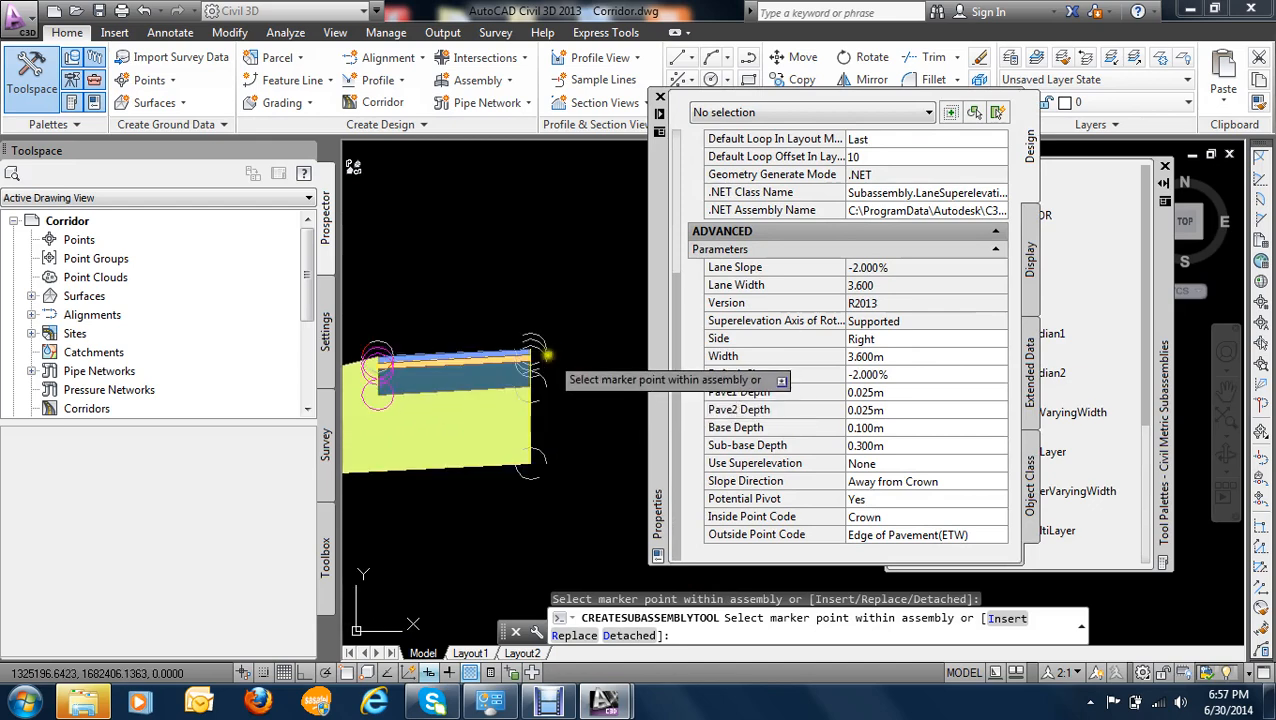
{"action": "scroll", "coordinate": [533, 360], "scroll_direction": "down", "scroll_amount": 8}
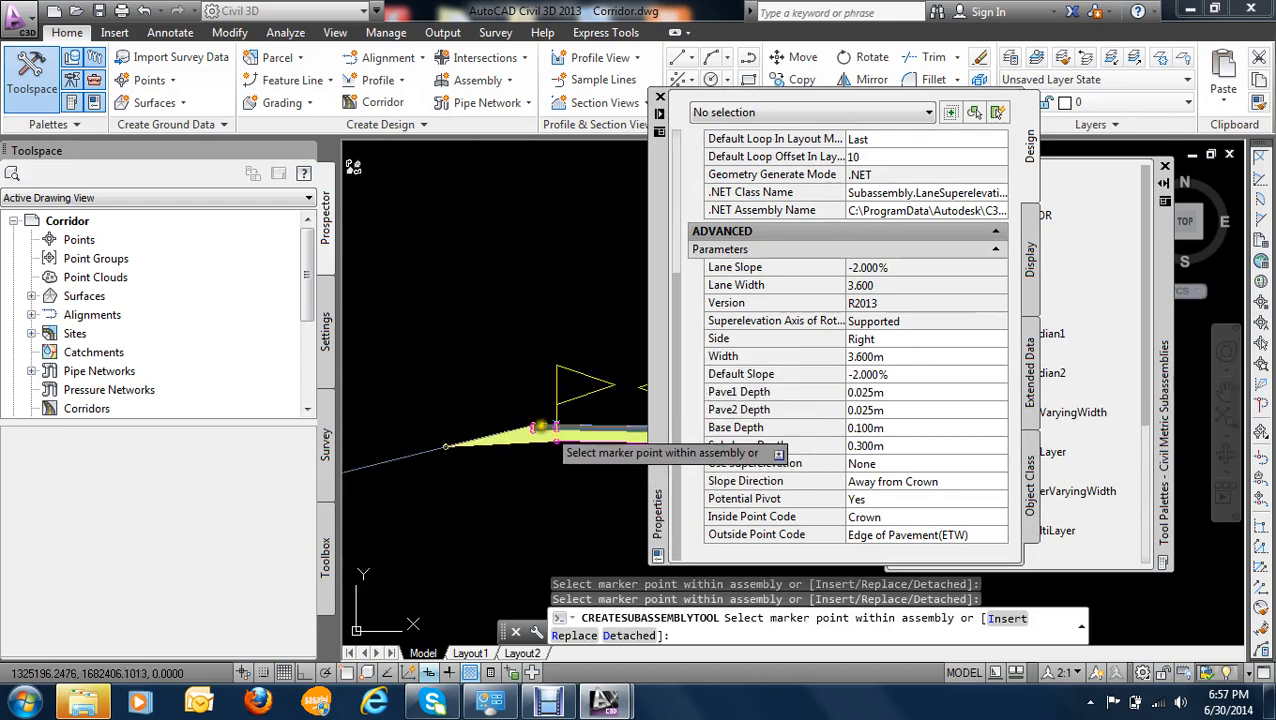
{"action": "scroll", "coordinate": [545, 363], "scroll_direction": "up", "scroll_amount": 2}
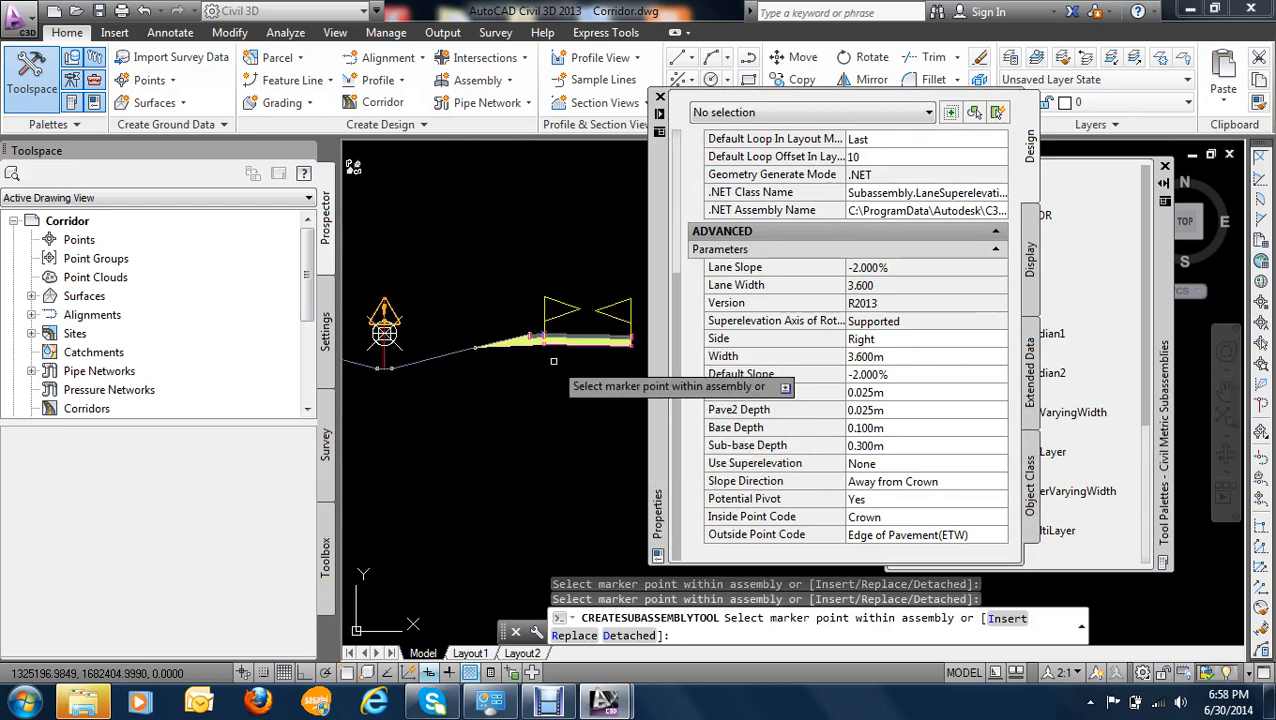
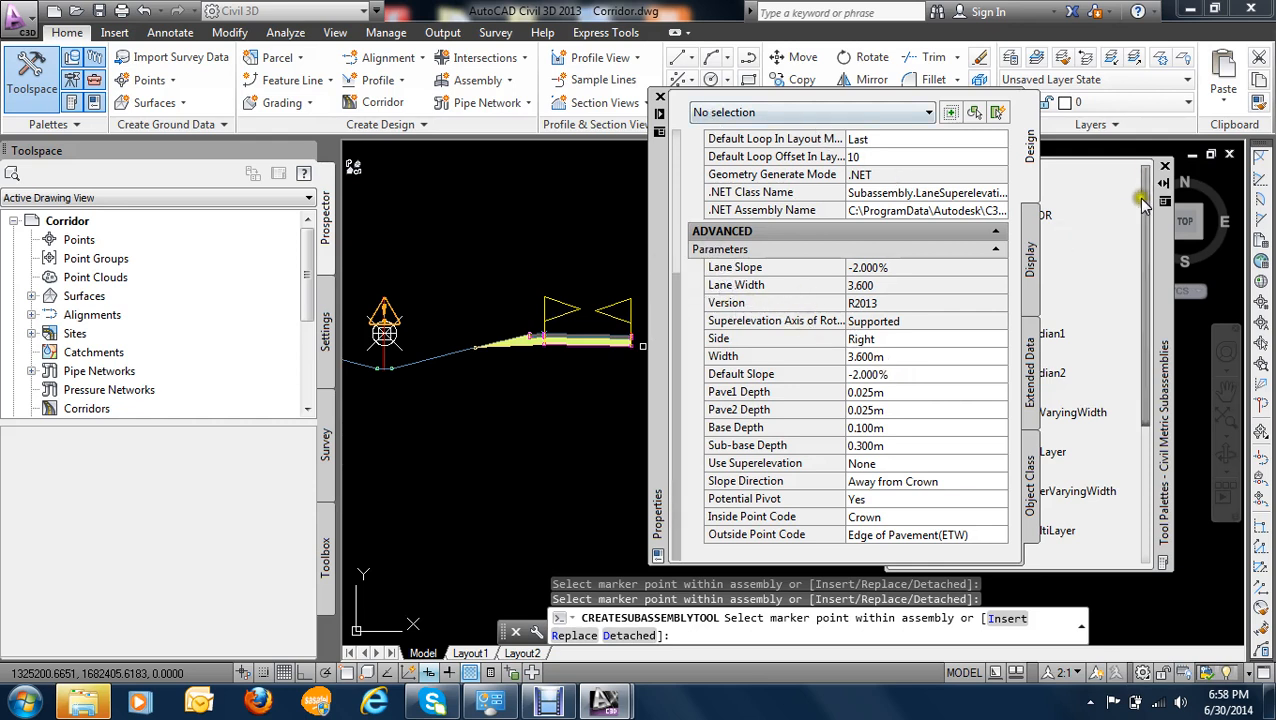
- Attach the ShoulderExtendSubbase subassembly, side Right with its default parameters, to the outer top edge of the right lane
{"action": "left_click", "coordinate": [1158, 240]}
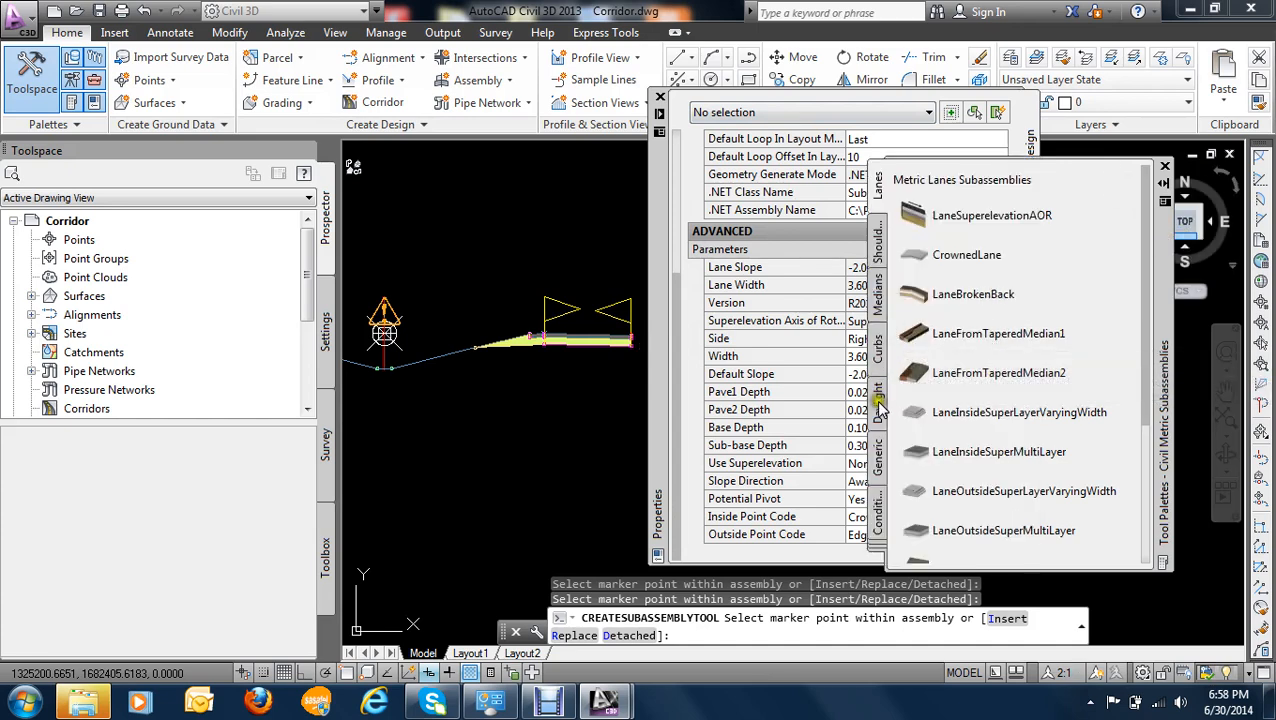
{"action": "left_click", "coordinate": [877, 245]}
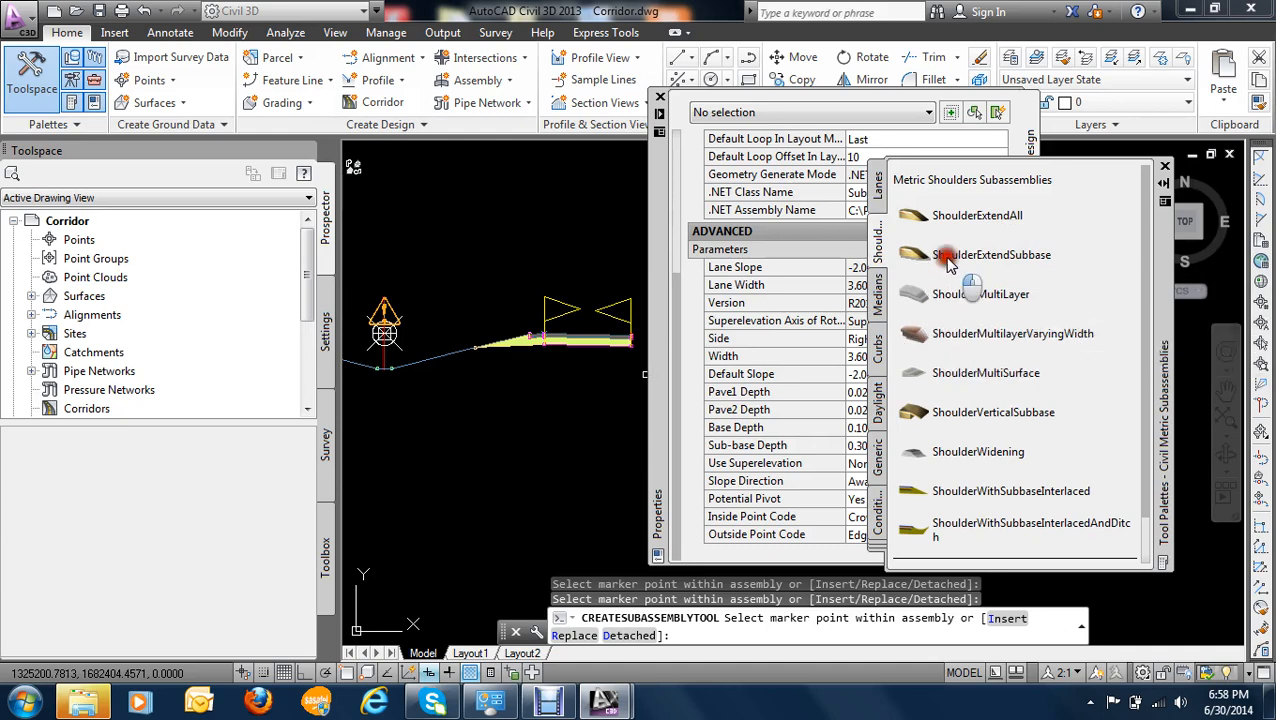
{"action": "mouse_move", "coordinate": [886, 328]}
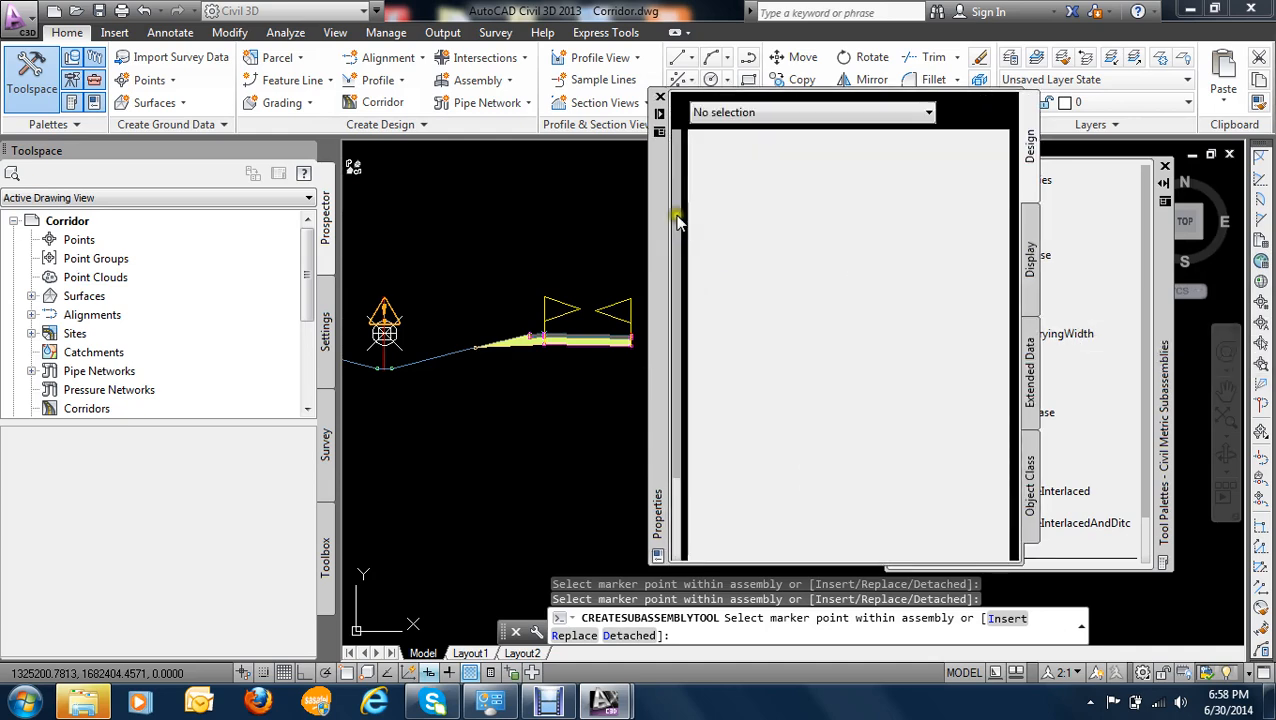
{"action": "left_click_drag", "start_coordinate": [676, 234], "coordinate": [684, 330]}
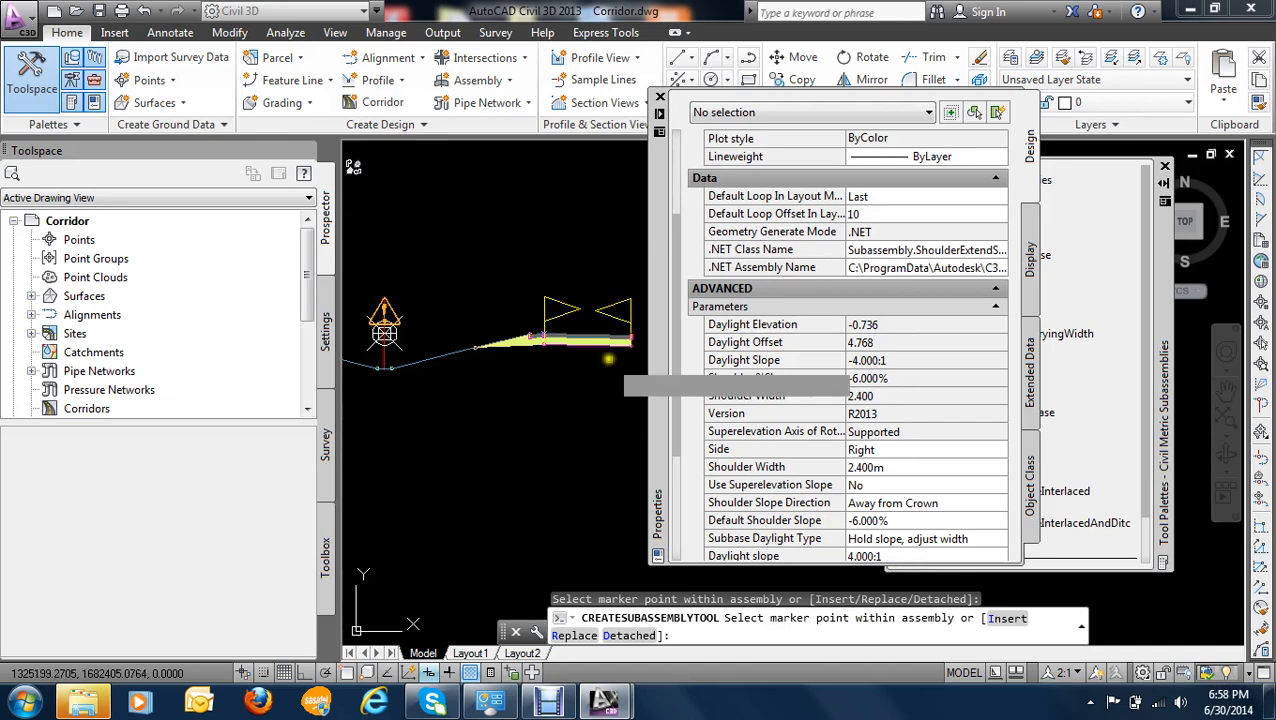
{"action": "scroll", "coordinate": [620, 355], "scroll_direction": "up", "scroll_amount": 5}
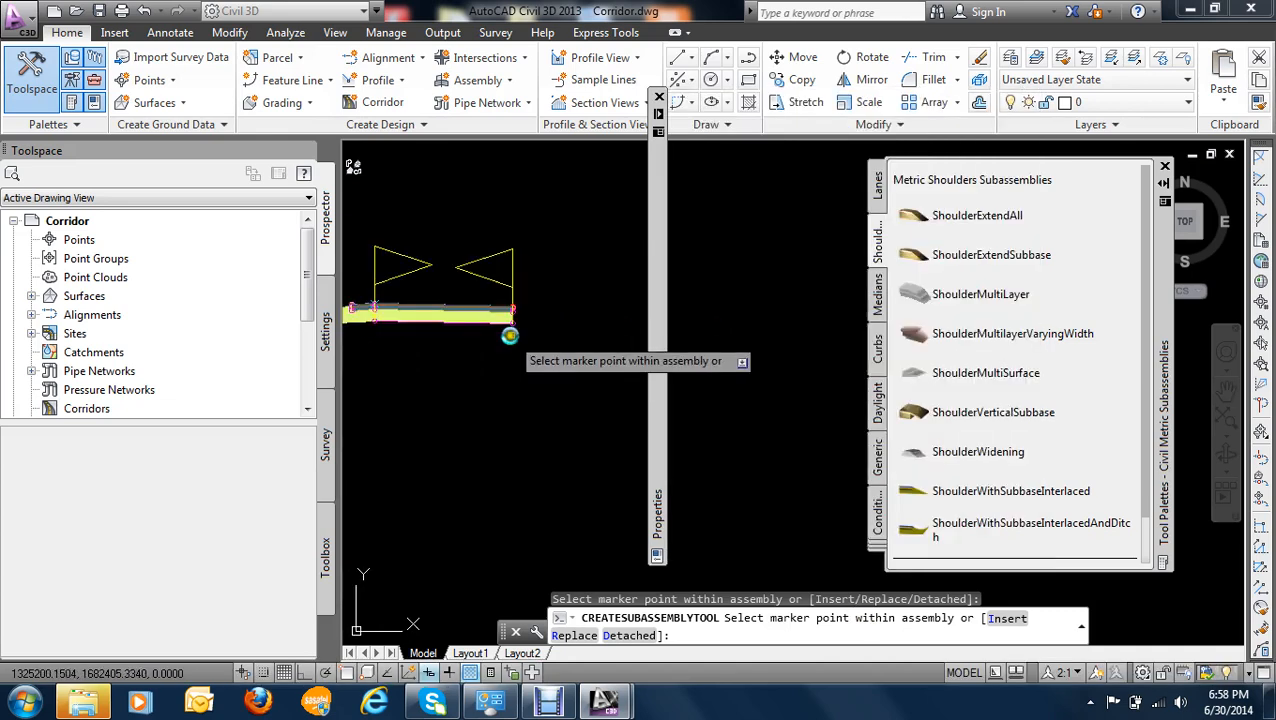
{"action": "scroll", "coordinate": [517, 285], "scroll_direction": "up", "scroll_amount": 3}
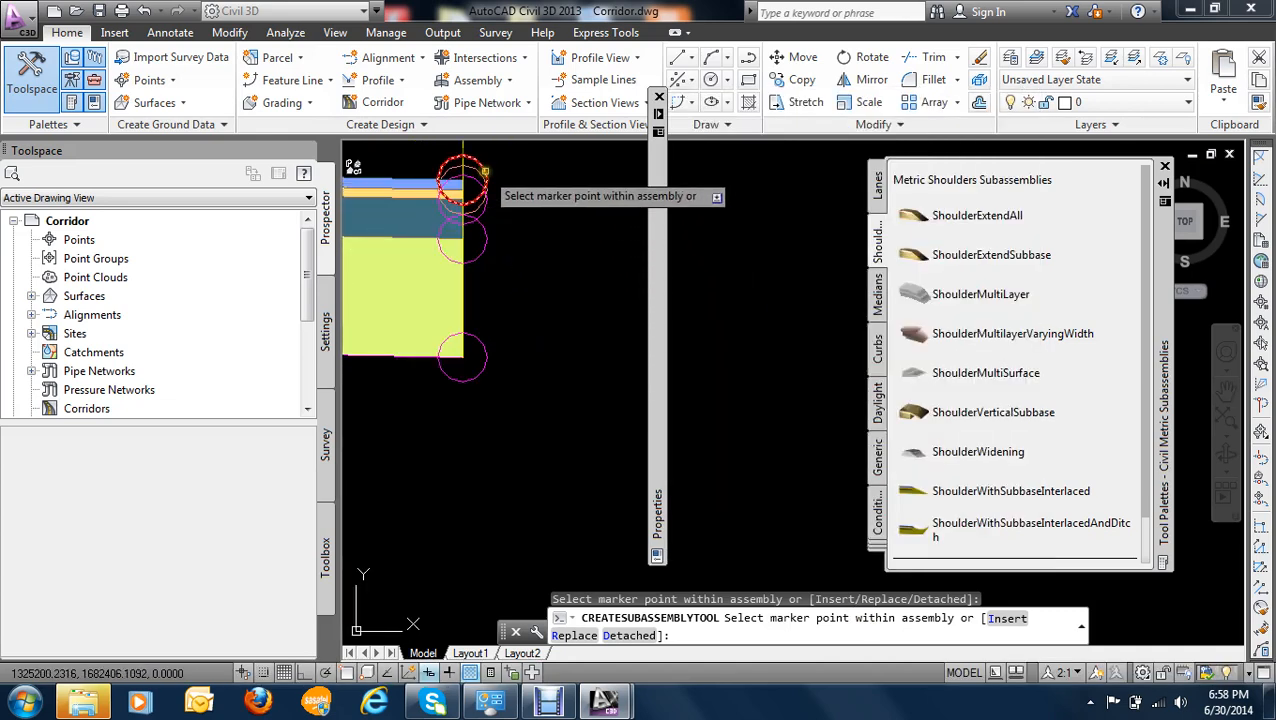
{"action": "scroll", "coordinate": [570, 460], "scroll_direction": "down", "scroll_amount": 8}
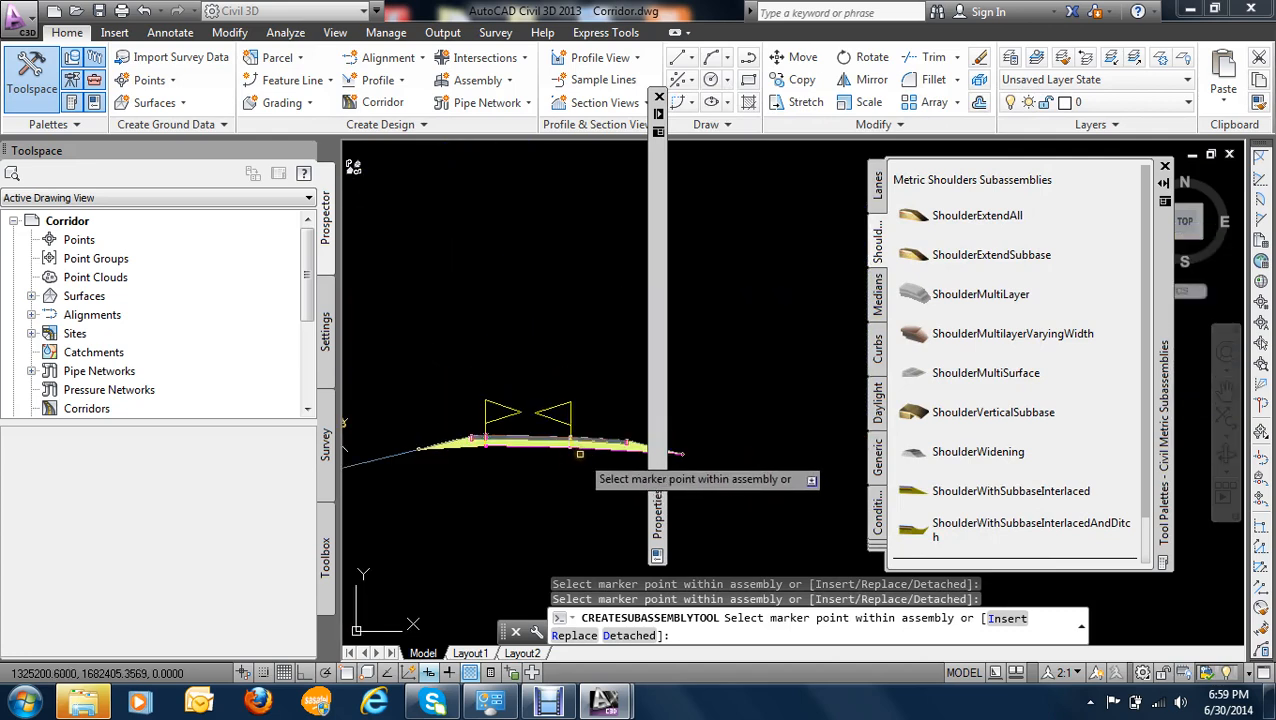
{"action": "scroll", "coordinate": [545, 376], "scroll_direction": "up", "scroll_amount": 3}
{"action": "scroll", "coordinate": [561, 392], "scroll_direction": "down", "scroll_amount": 2}
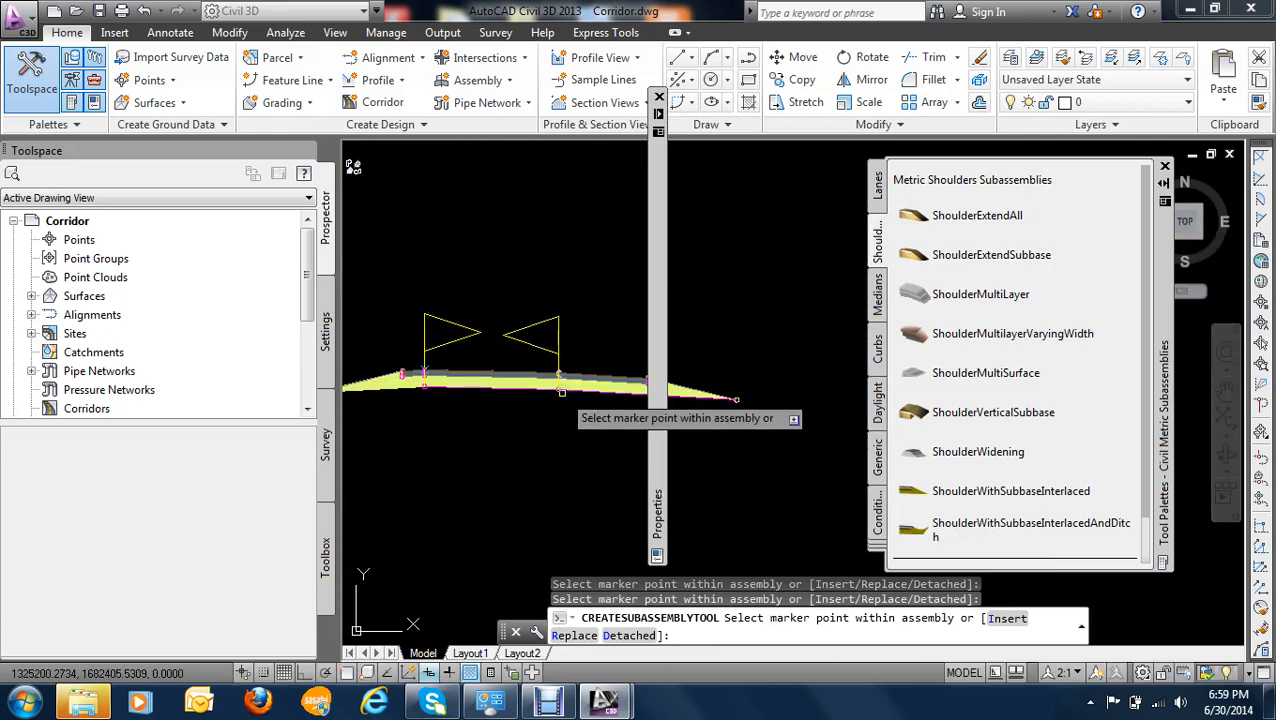
{"action": "middle_click_drag", "start_coordinate": [561, 392], "coordinate": [515, 332]}
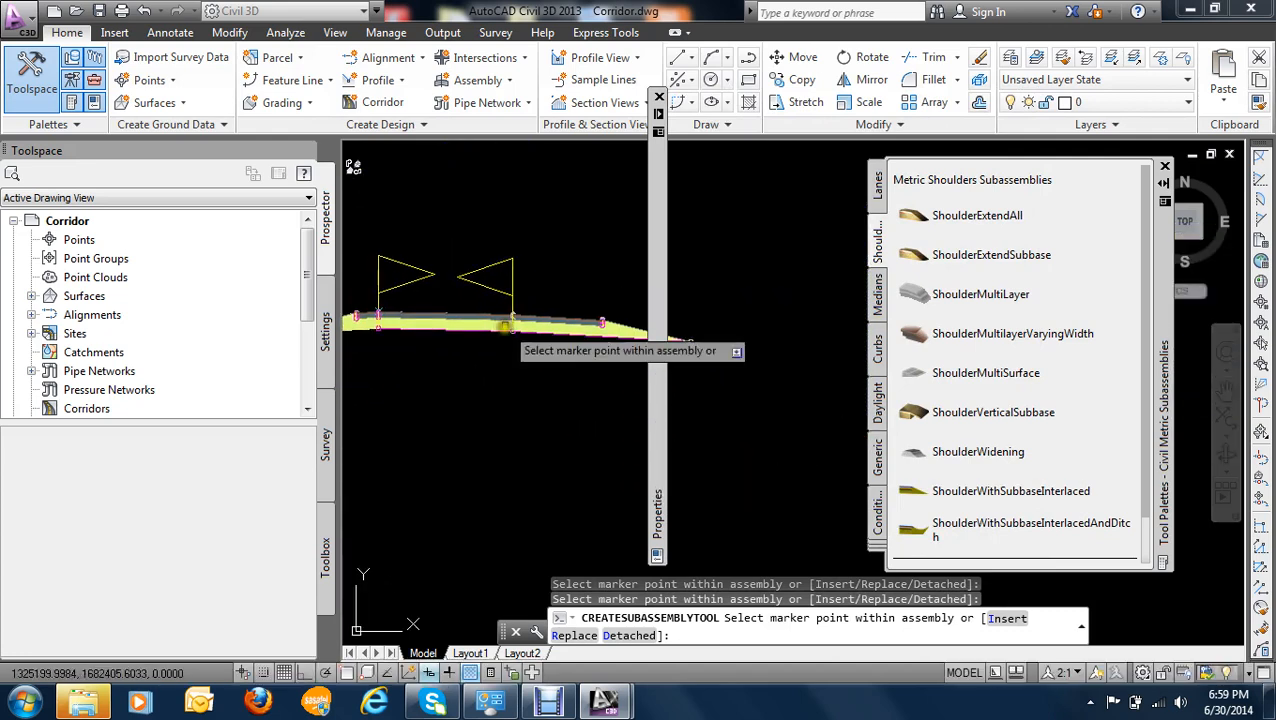
- Attach the DaylightGeneral subassembly, side Right with its default parameters, to the outer tip of the right shoulder and end the command
{"action": "left_click", "coordinate": [878, 418]}
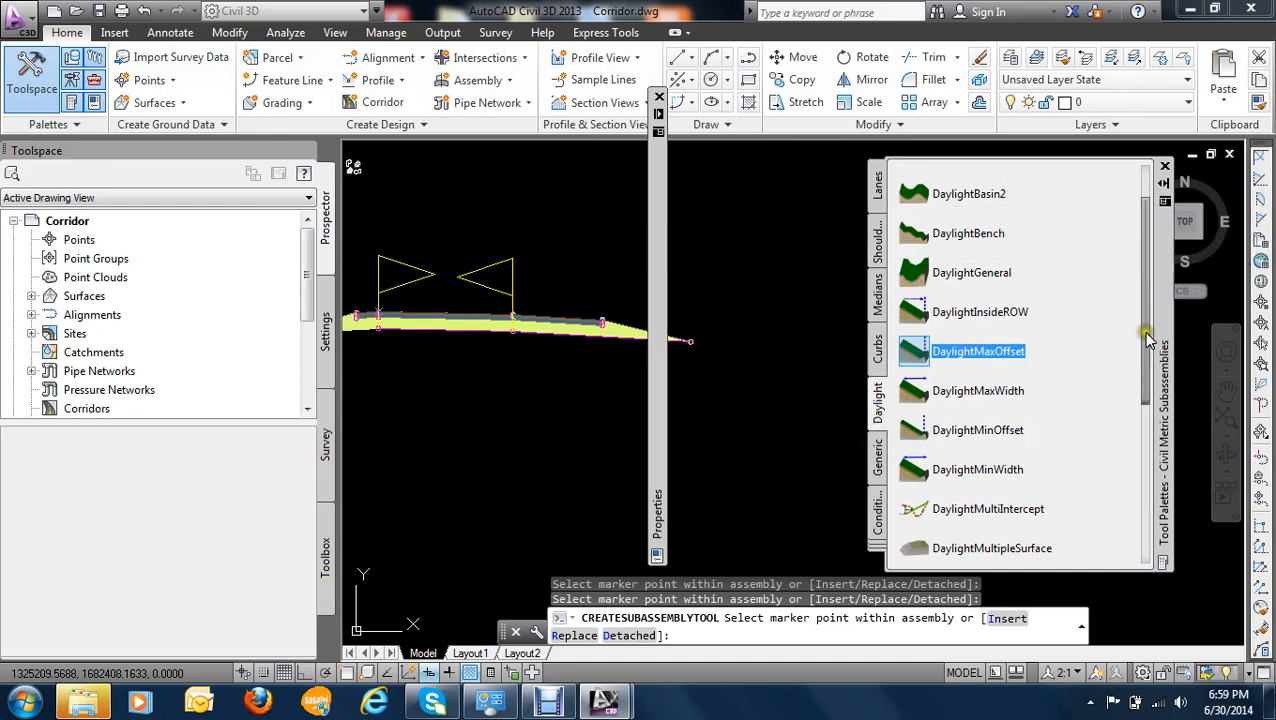
{"action": "left_click_drag", "start_coordinate": [1148, 338], "coordinate": [1160, 370]}
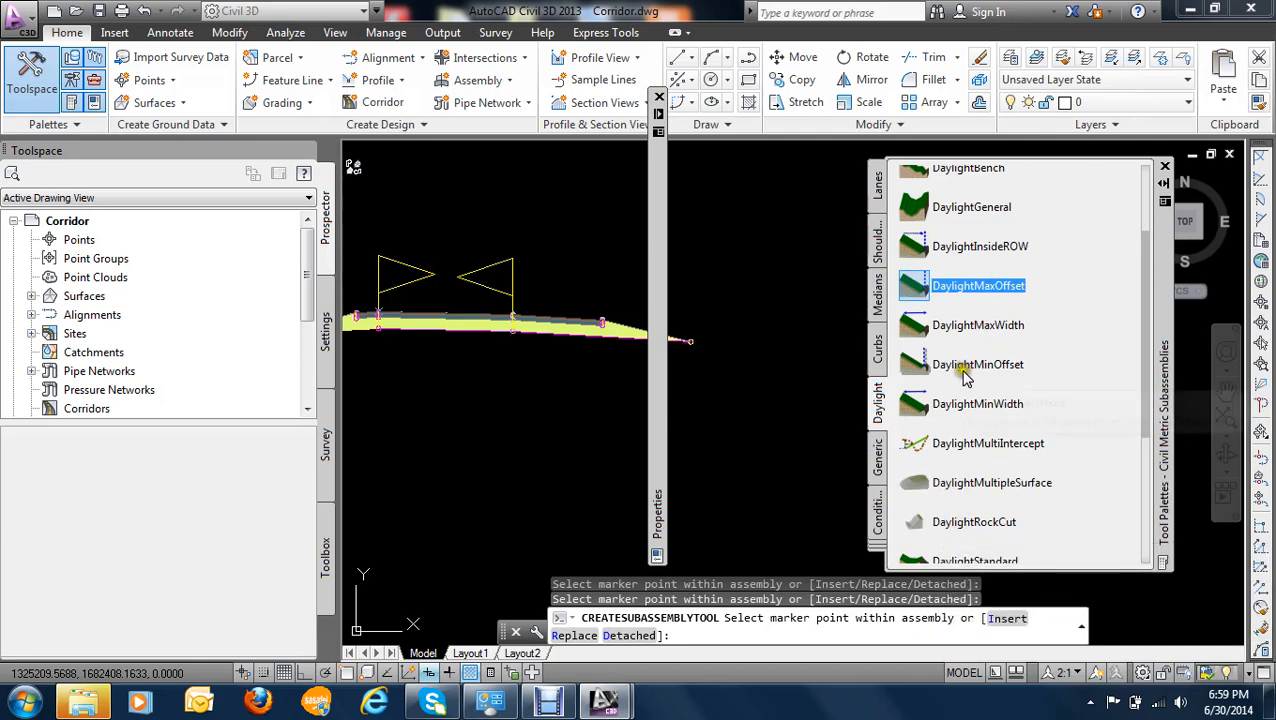
{"action": "left_click", "coordinate": [933, 213]}
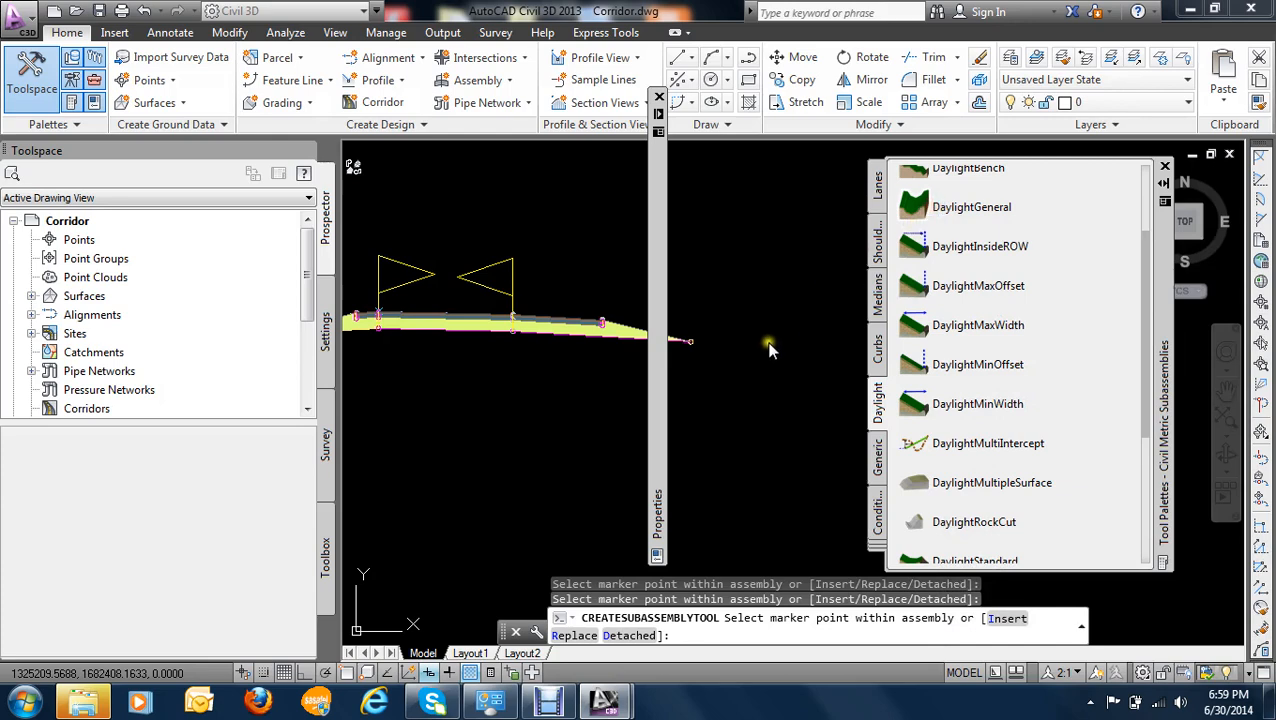
{"action": "mouse_move", "coordinate": [737, 305]}
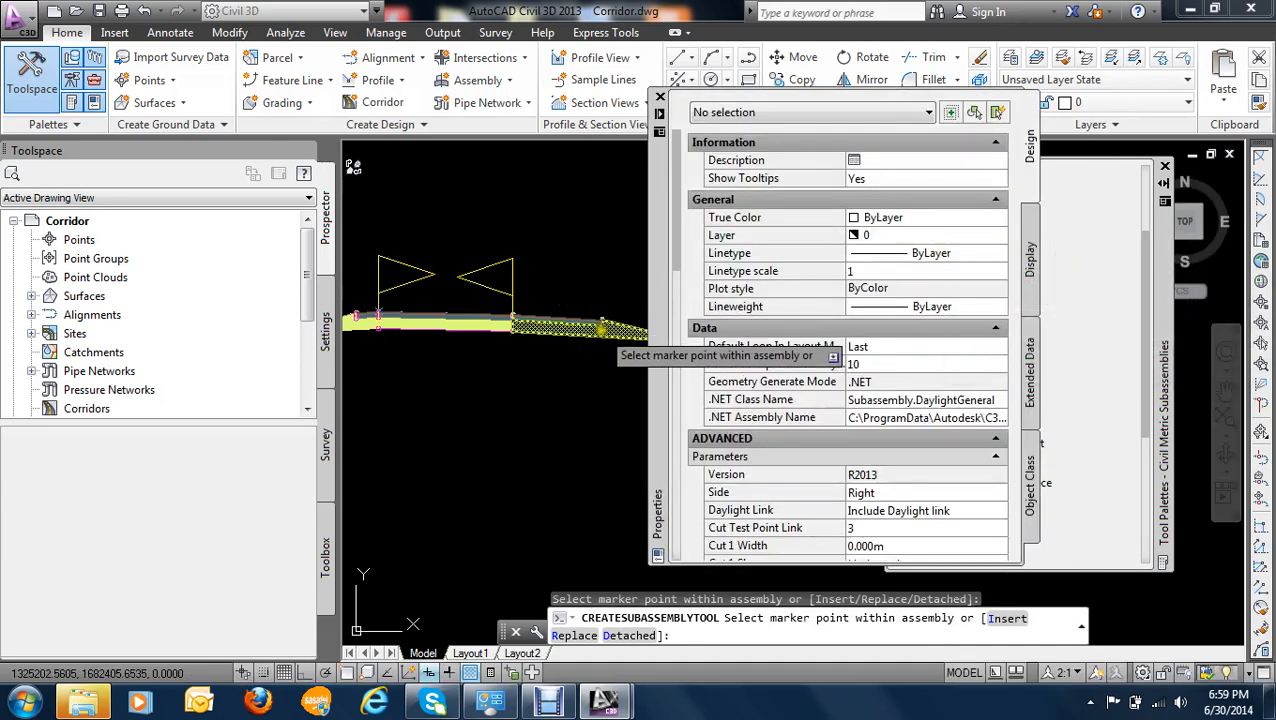
{"action": "scroll", "coordinate": [600, 328], "scroll_direction": "up", "scroll_amount": 5}
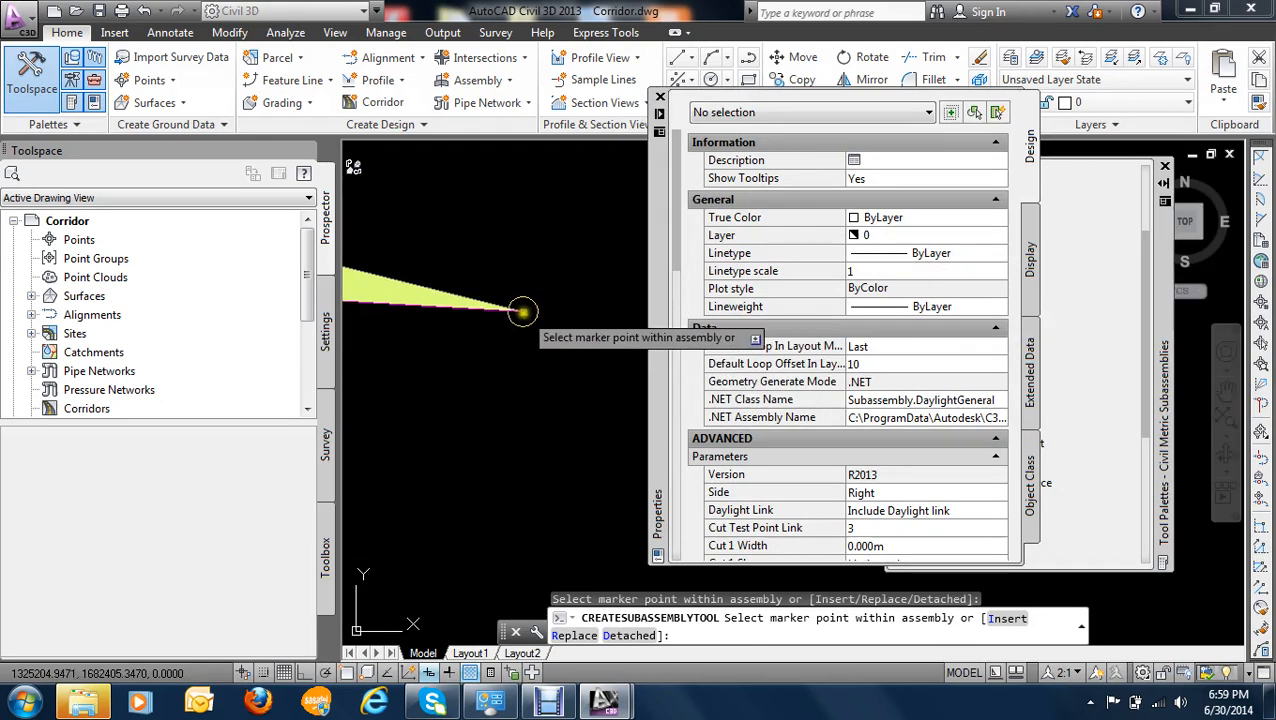
{"action": "scroll", "coordinate": [528, 314], "scroll_direction": "up", "scroll_amount": 4}
{"action": "left_click", "coordinate": [547, 321]}
{"action": "scroll", "coordinate": [547, 350], "scroll_direction": "down", "scroll_amount": 7}
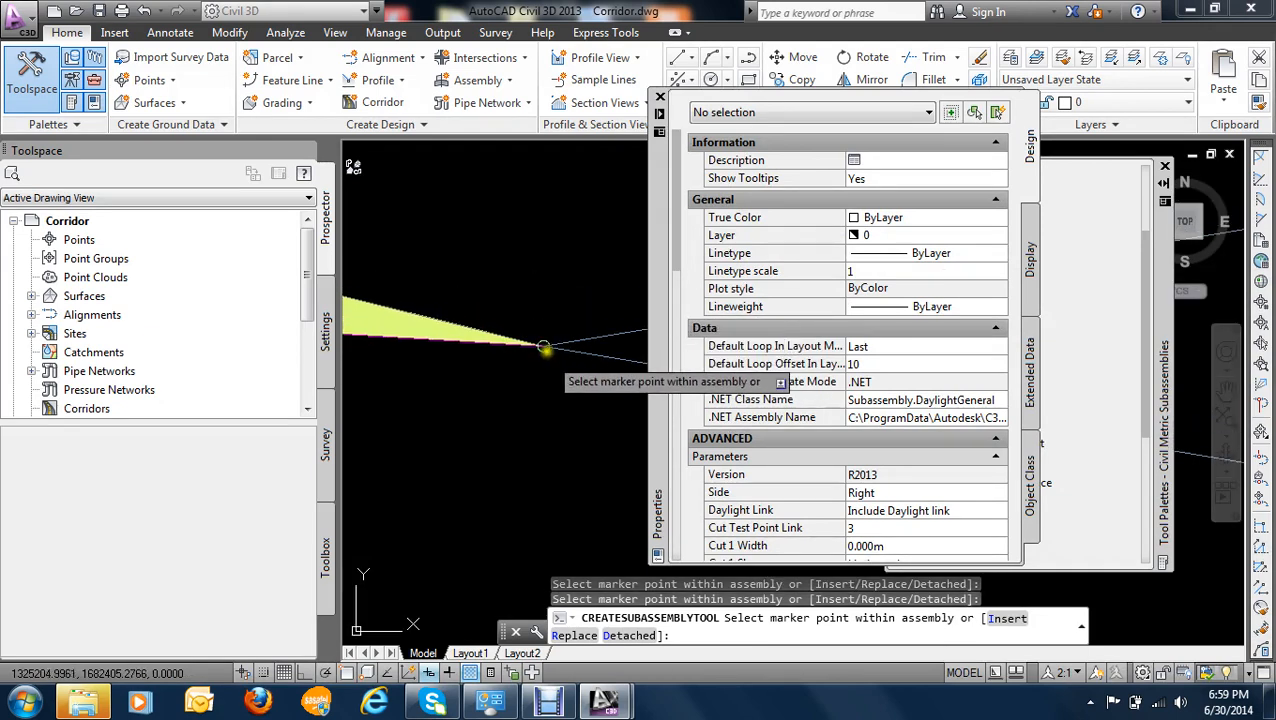
{"action": "scroll", "coordinate": [543, 347], "scroll_direction": "down", "scroll_amount": 8}
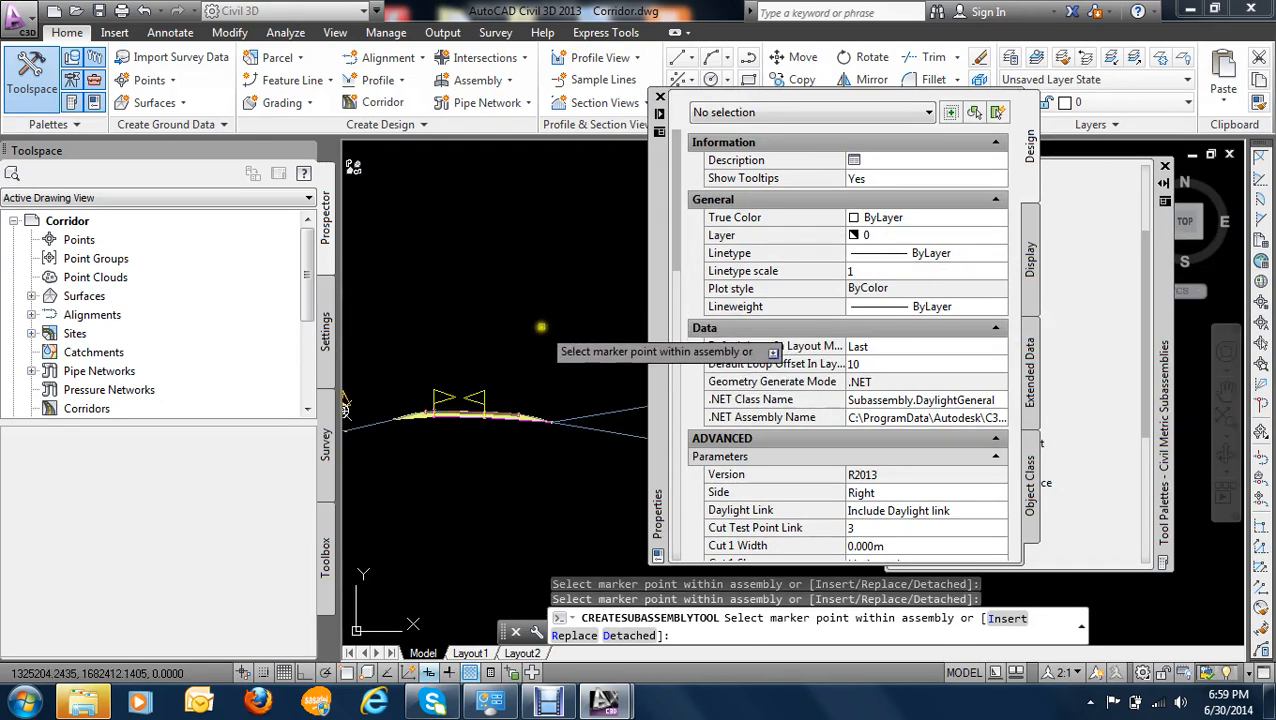
{"action": "scroll", "coordinate": [541, 332], "scroll_direction": "down", "scroll_amount": 3}
{"action": "scroll", "coordinate": [470, 380], "scroll_direction": "up", "scroll_amount": 4}
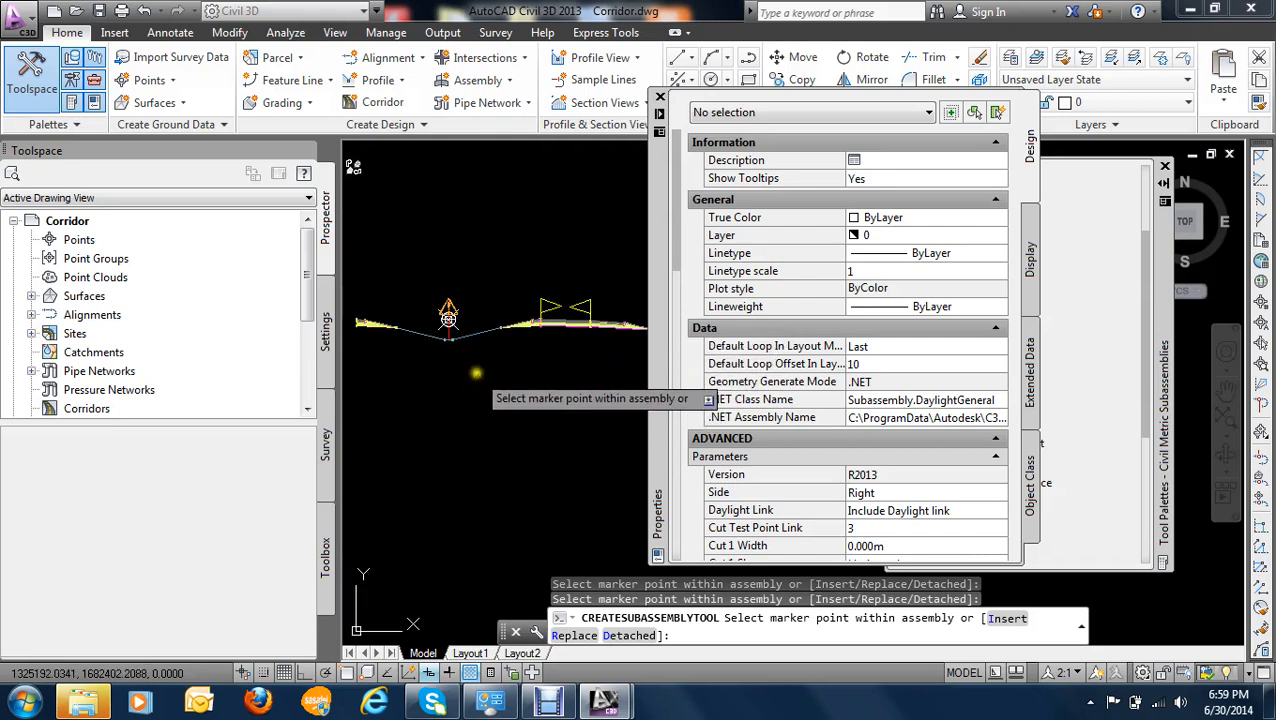
{"action": "scroll", "coordinate": [470, 340], "scroll_direction": "up", "scroll_amount": 6}
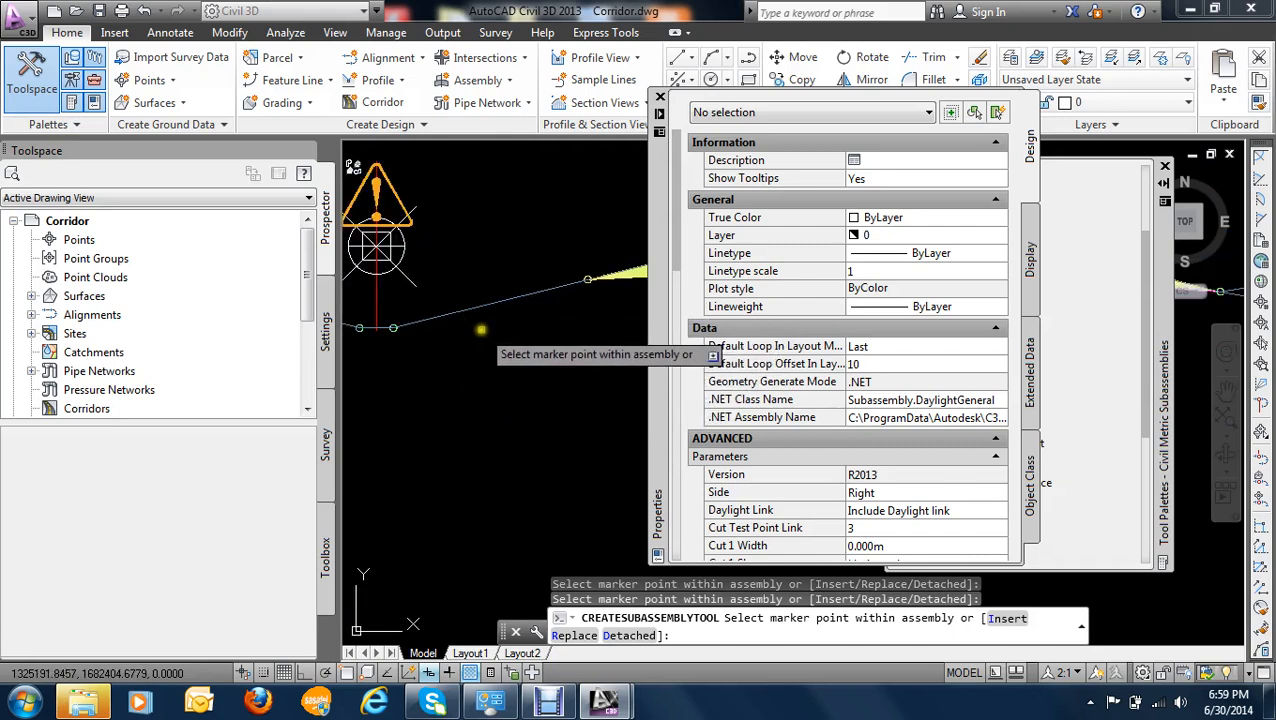
{"action": "key", "text": "Escape"}
- Examine the right side of the assembly from the median out to the daylight slopes
{"action": "scroll", "coordinate": [520, 333], "scroll_direction": "down", "scroll_amount": 2}
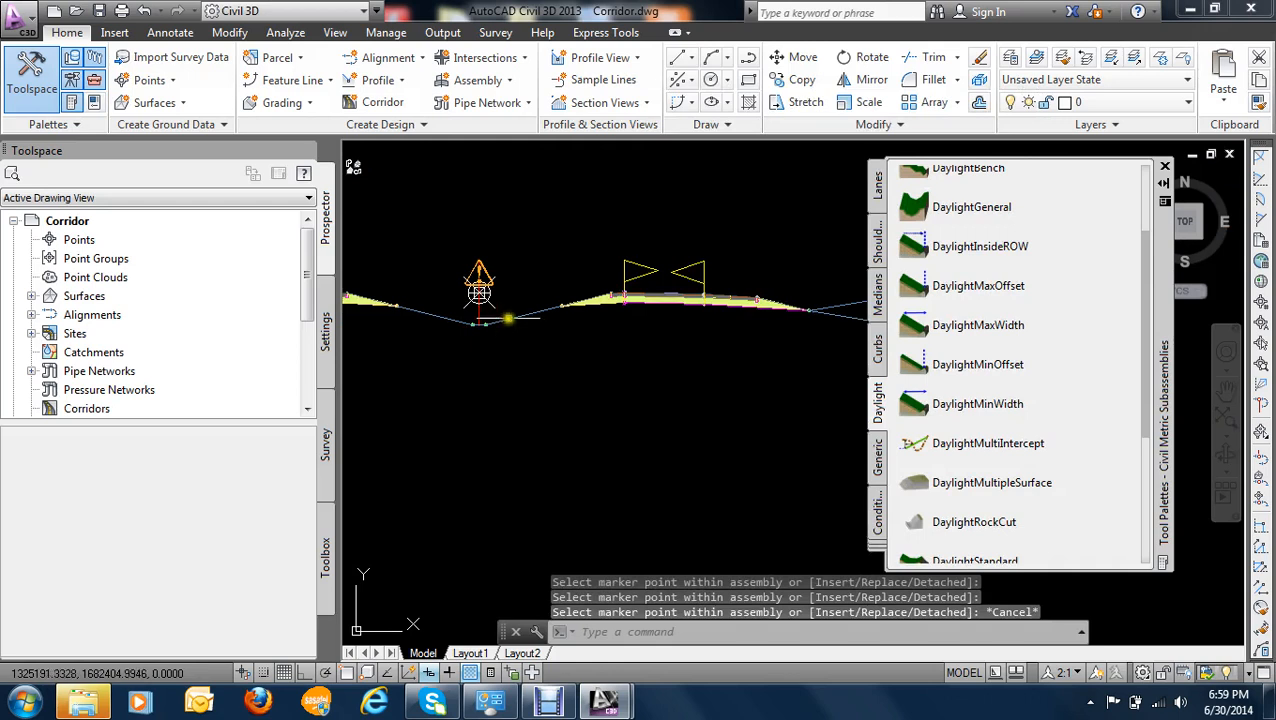
{"action": "scroll", "coordinate": [508, 318], "scroll_direction": "down", "scroll_amount": 4}
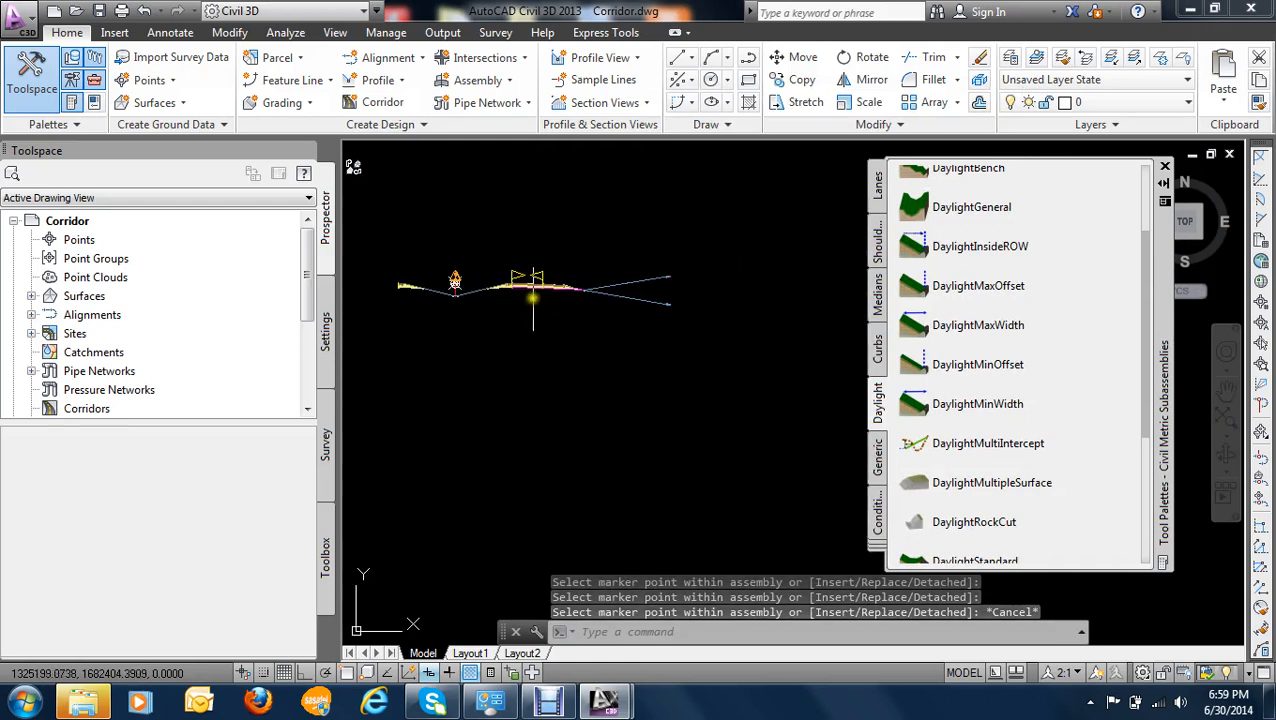
{"action": "scroll", "coordinate": [533, 297], "scroll_direction": "up", "scroll_amount": 5}
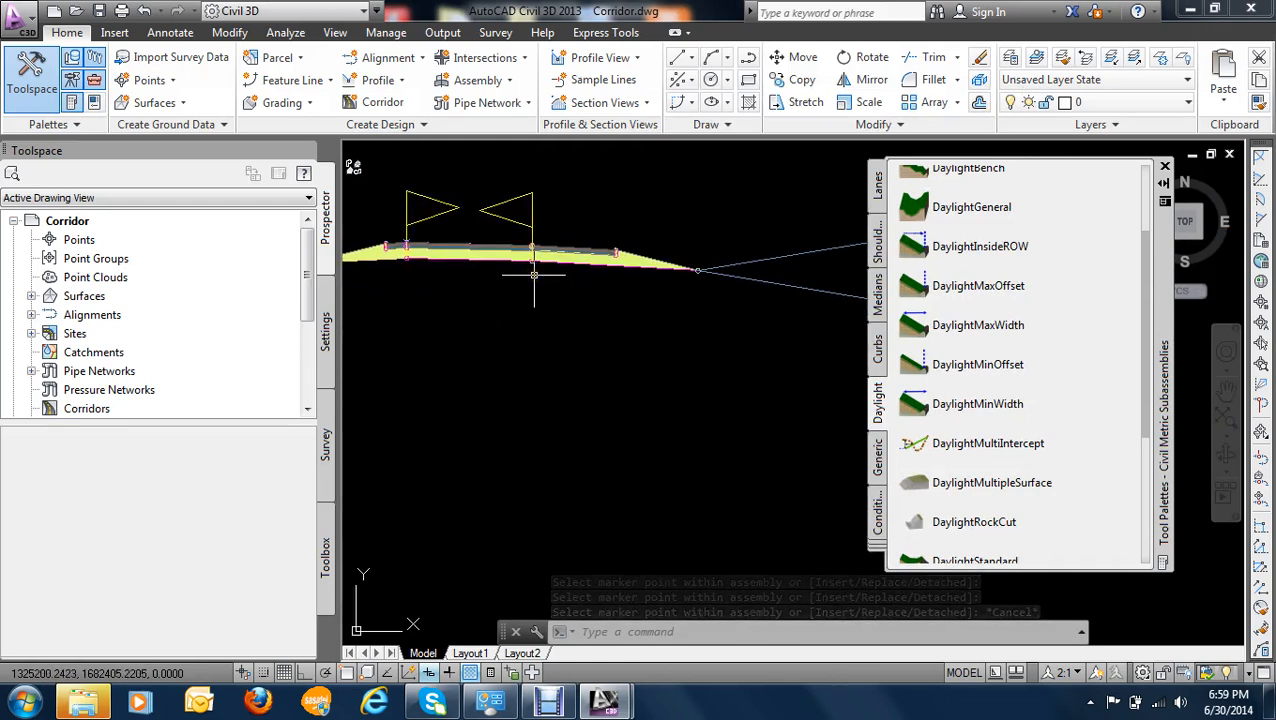
{"action": "scroll", "coordinate": [540, 276], "scroll_direction": "down", "scroll_amount": 4}
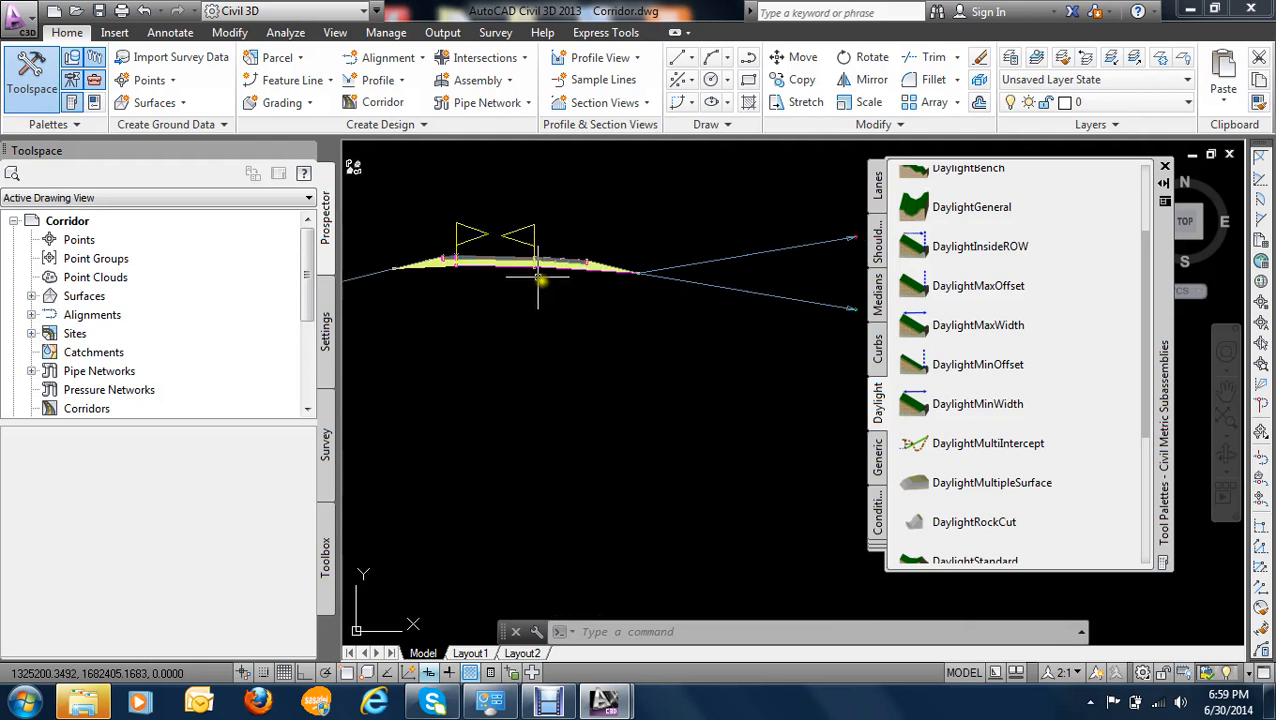
{"action": "scroll", "coordinate": [610, 246], "scroll_direction": "up", "scroll_amount": 5}
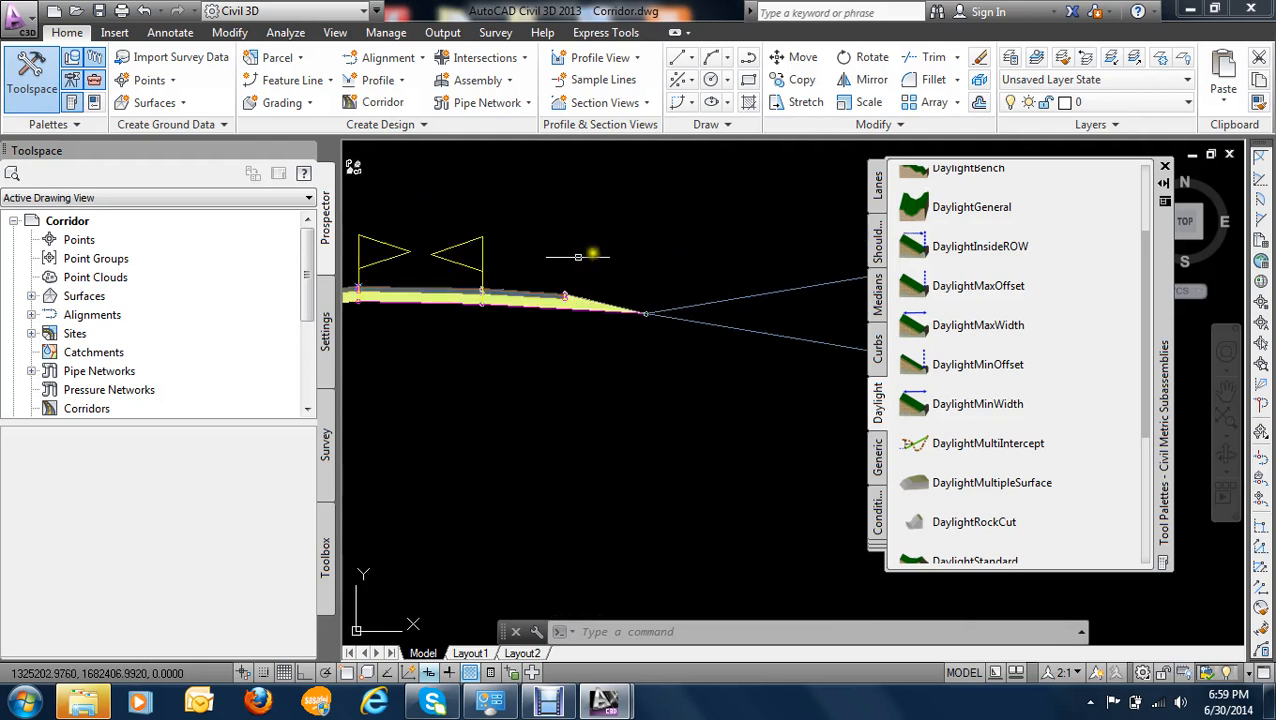
{"action": "scroll", "coordinate": [698, 250], "scroll_direction": "down", "scroll_amount": 4}
{"action": "scroll", "coordinate": [731, 186], "scroll_direction": "up", "scroll_amount": 1}
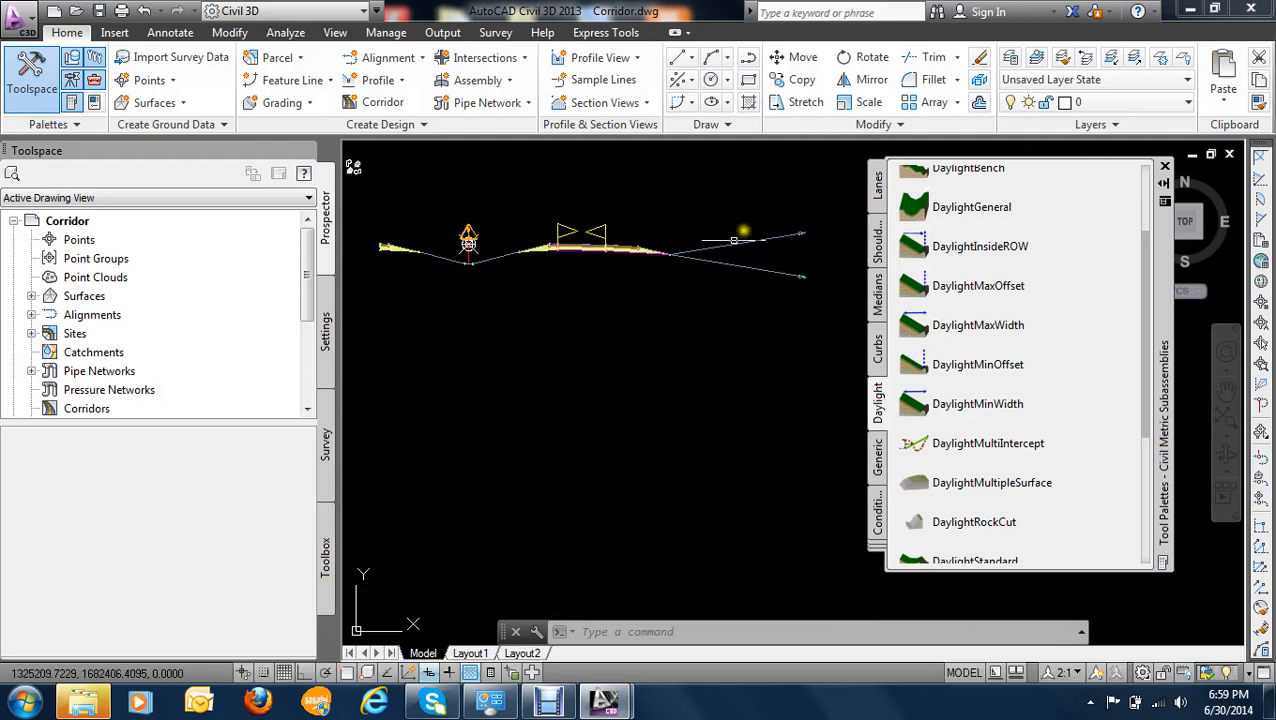
- Try to mirror the right lane, outer shoulder and daylight subassemblies onto the outer top edge of the median's left shoulder
{"action": "left_click", "coordinate": [743, 204]}
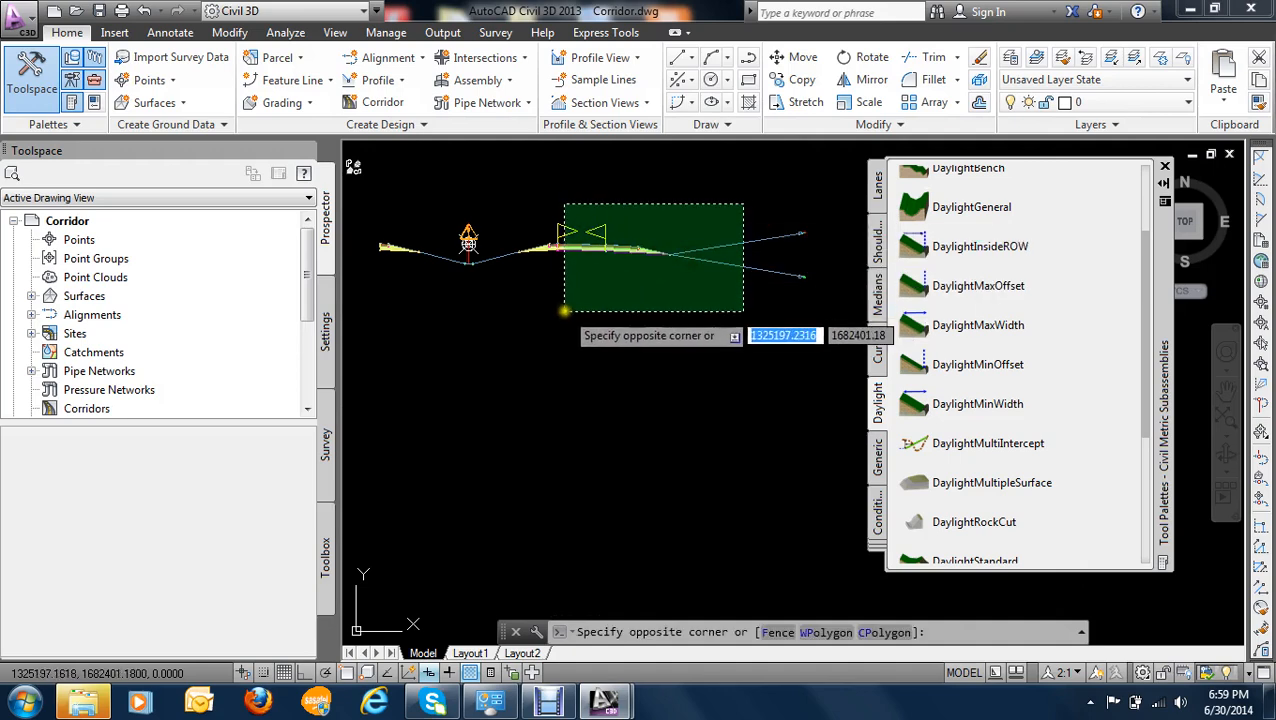
{"action": "left_click", "coordinate": [563, 313]}
{"action": "scroll", "coordinate": [583, 290], "scroll_direction": "up", "scroll_amount": 3}
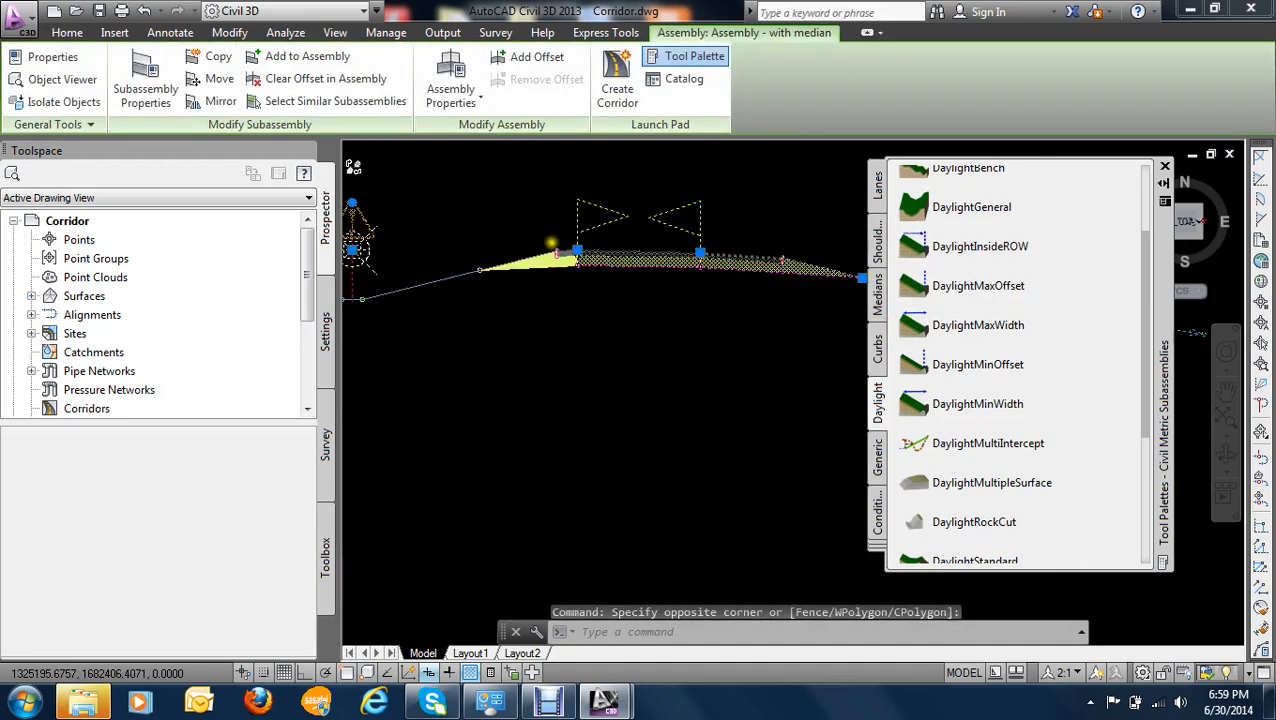
{"action": "scroll", "coordinate": [520, 282], "scroll_direction": "down", "scroll_amount": 4}
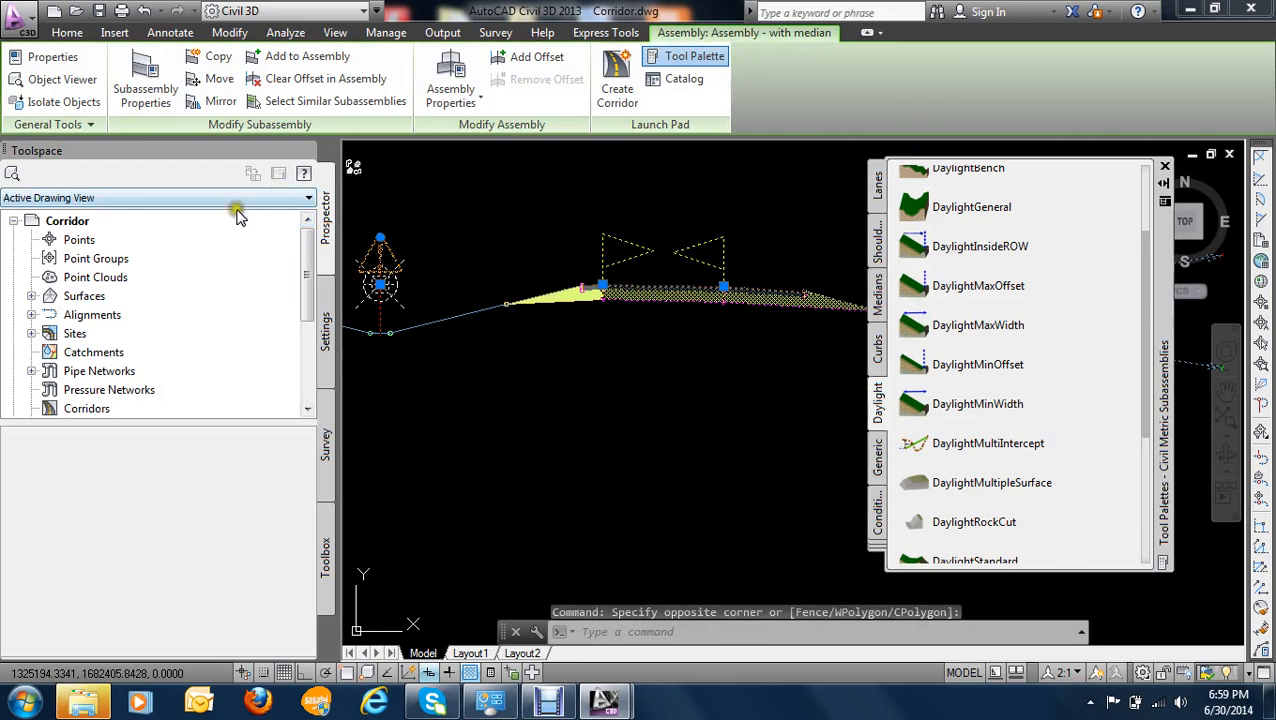
{"action": "middle_click_drag", "start_coordinate": [469, 257], "coordinate": [492, 237]}
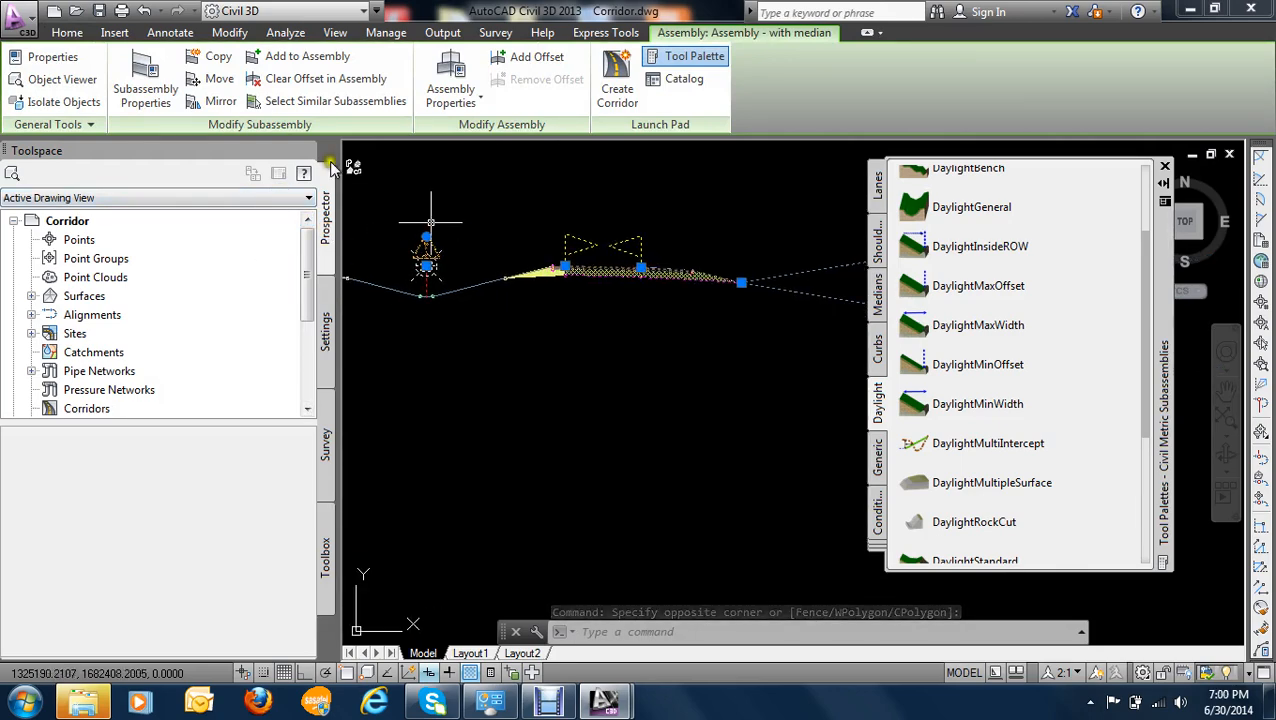
{"action": "left_click", "coordinate": [220, 102]}
{"action": "scroll", "coordinate": [413, 318], "scroll_direction": "down", "scroll_amount": 2}
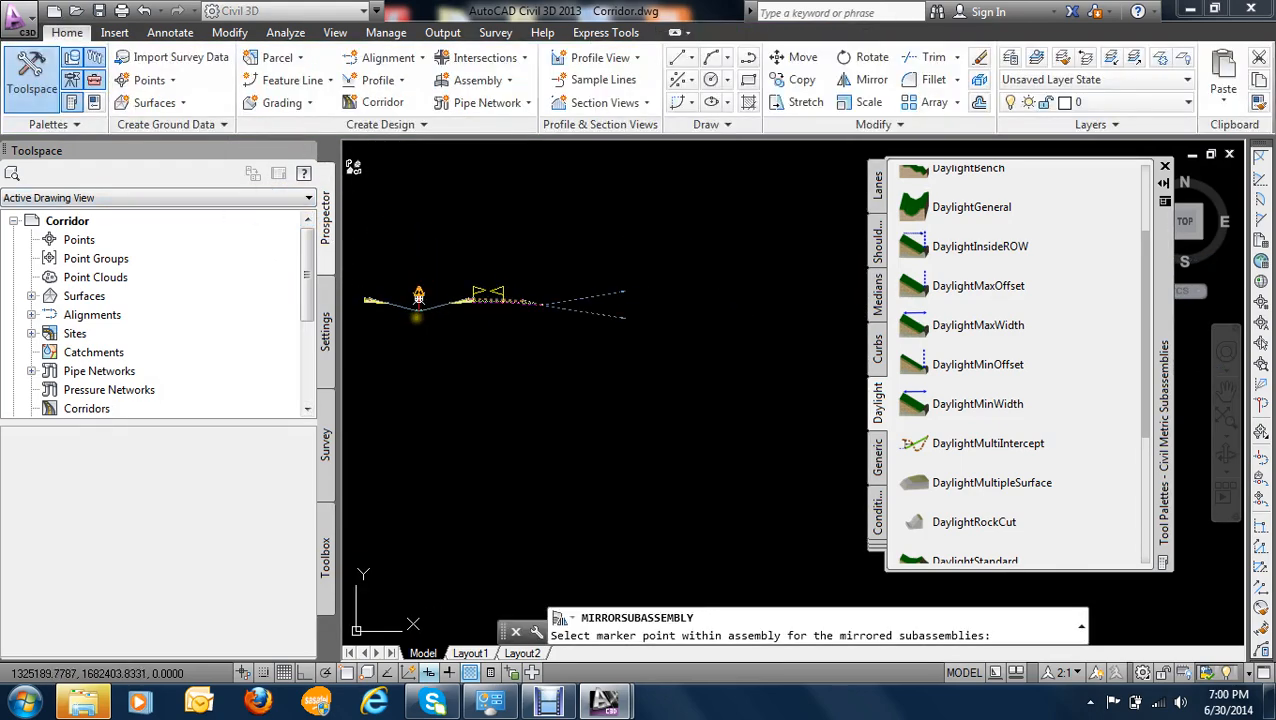
{"action": "middle_click_drag", "start_coordinate": [415, 318], "coordinate": [561, 313]}
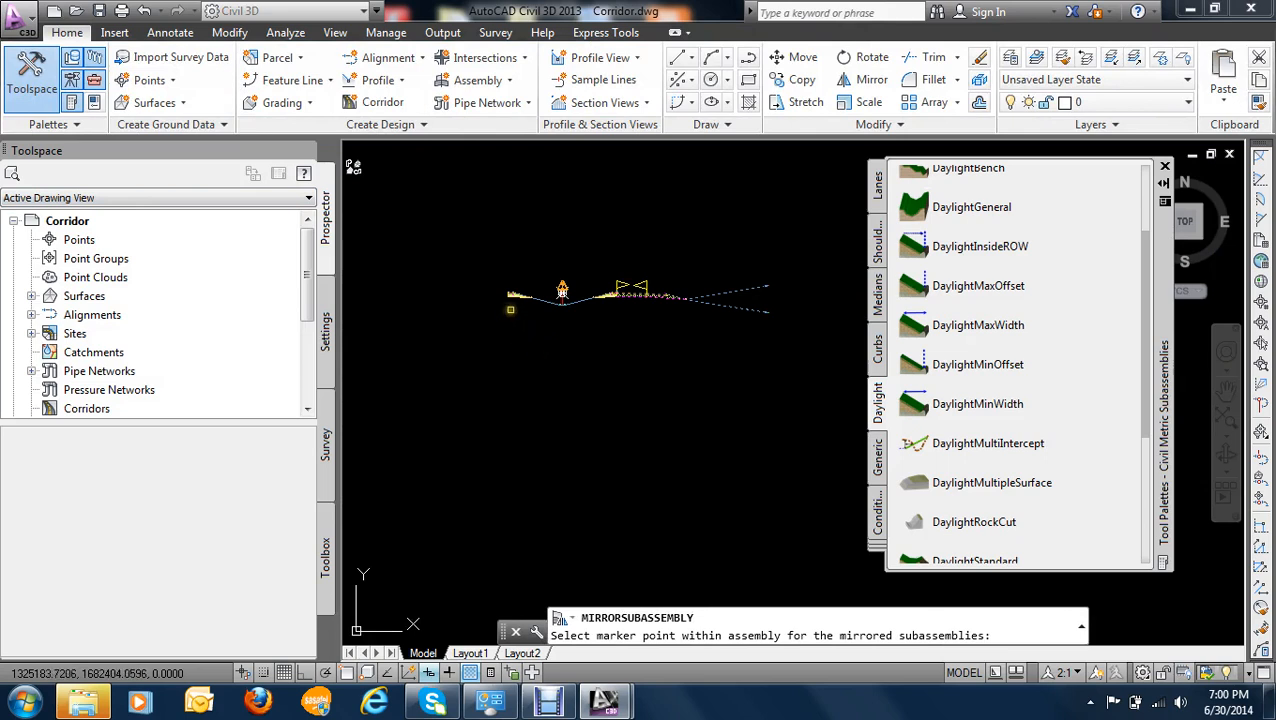
{"action": "scroll", "coordinate": [502, 309], "scroll_direction": "up", "scroll_amount": 6}
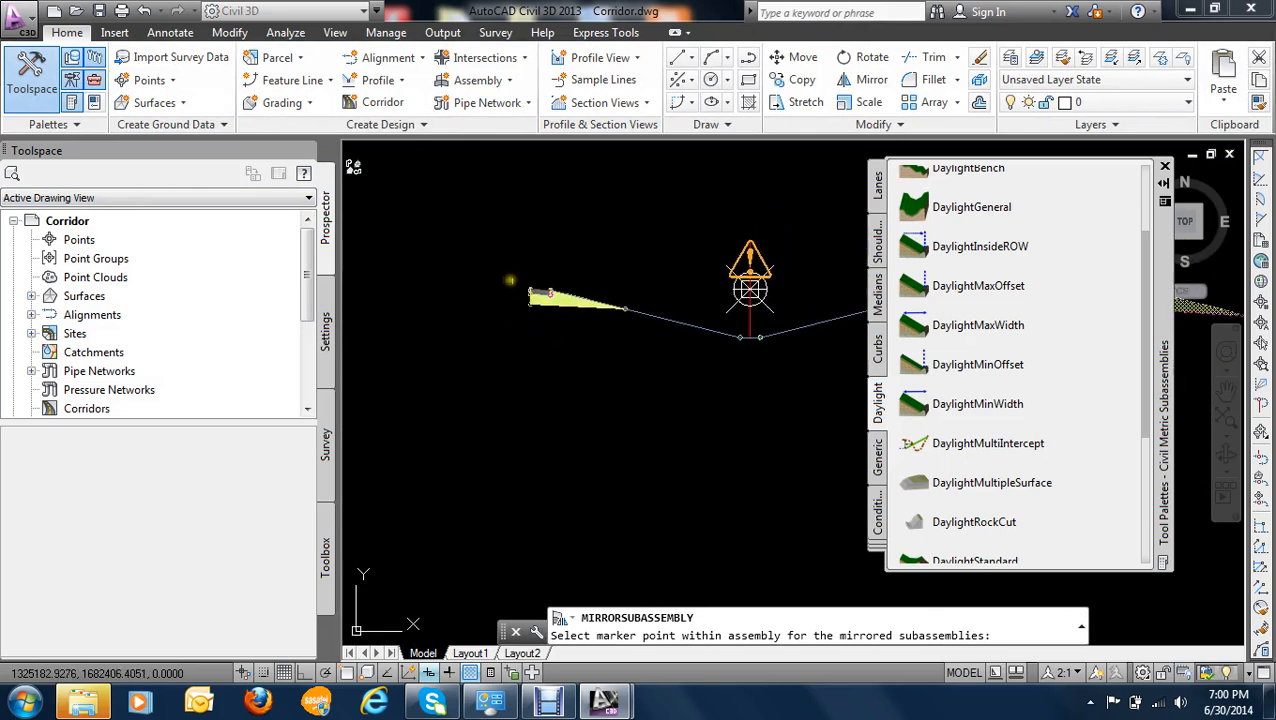
{"action": "scroll", "coordinate": [526, 309], "scroll_direction": "up", "scroll_amount": 2}
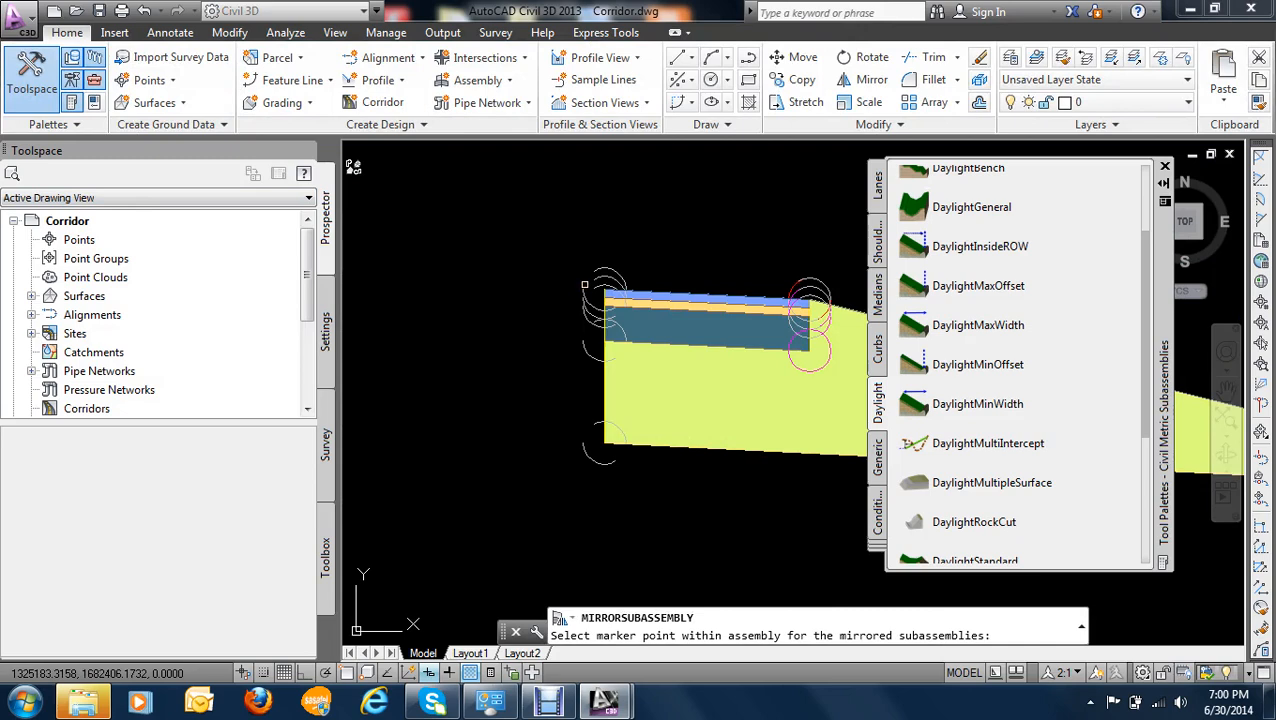
{"action": "left_click", "coordinate": [583, 283]}
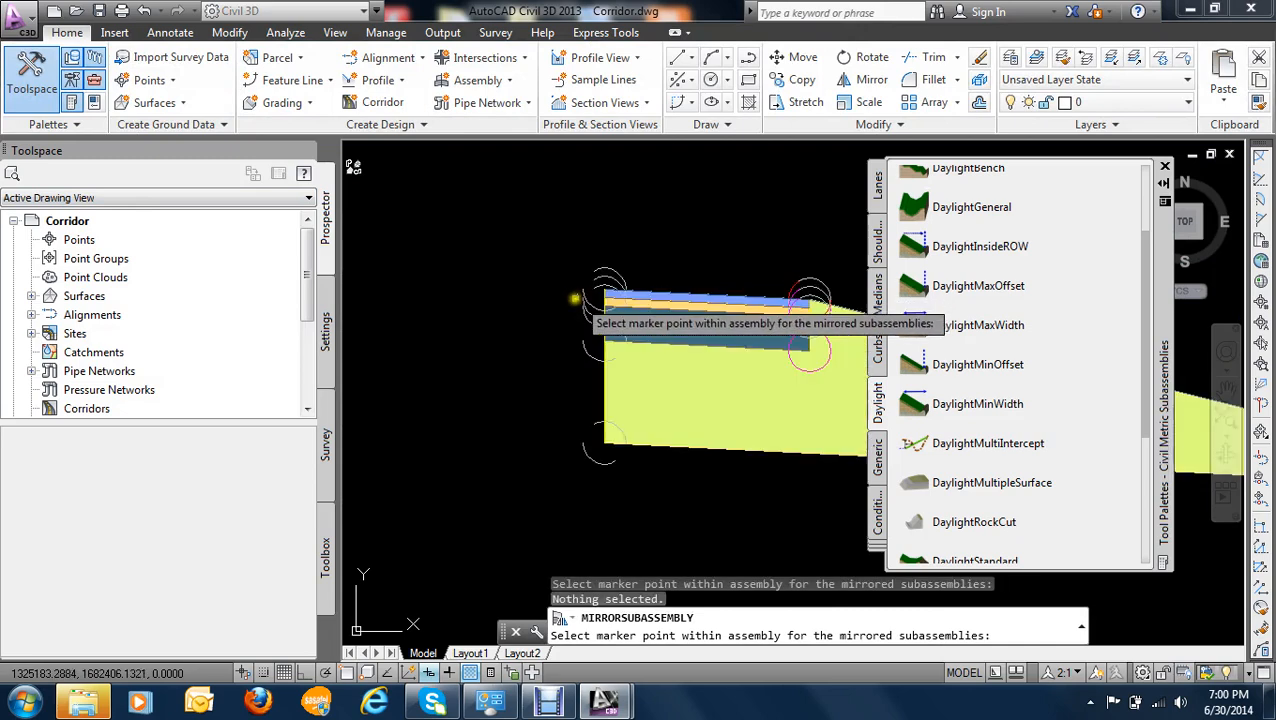
{"action": "left_click", "coordinate": [553, 305]}
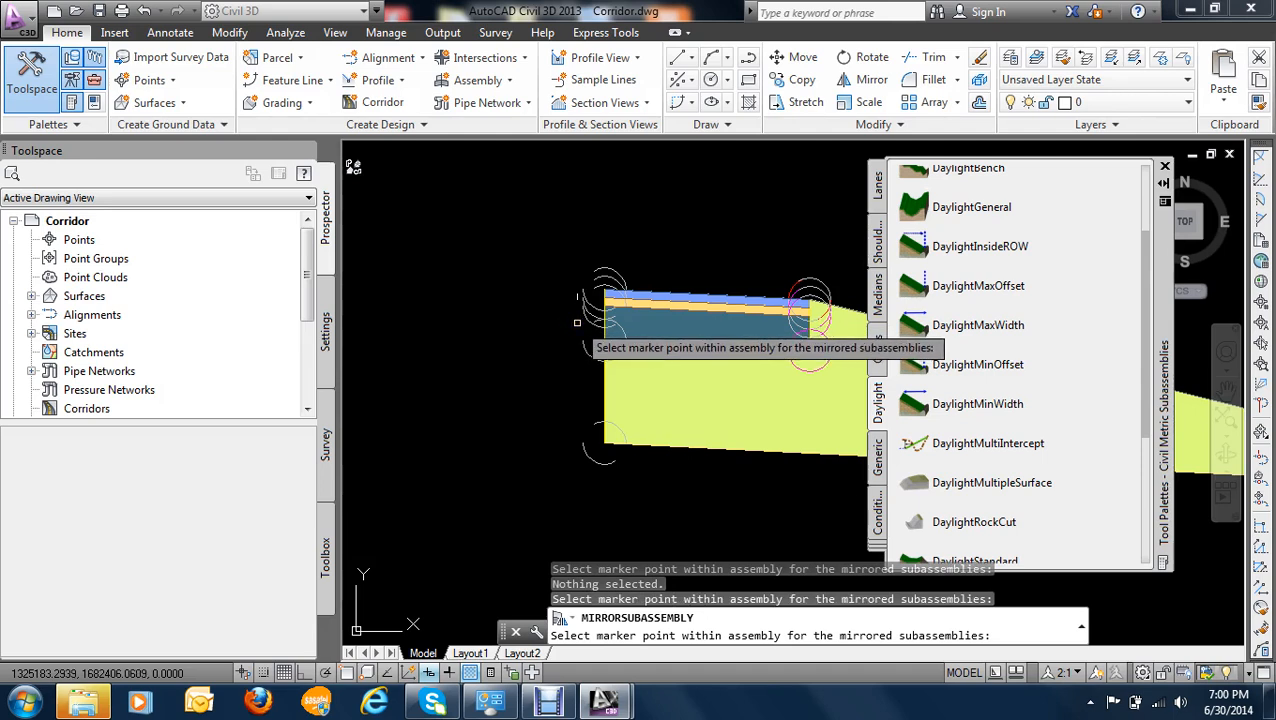
- Try to mirror the selected lane, shoulder and daylight subassemblies at the assembly baseline in the middle of the median
{"action": "scroll", "coordinate": [577, 322], "scroll_direction": "down", "scroll_amount": 8}
{"action": "scroll", "coordinate": [590, 318], "scroll_direction": "up", "scroll_amount": 5}
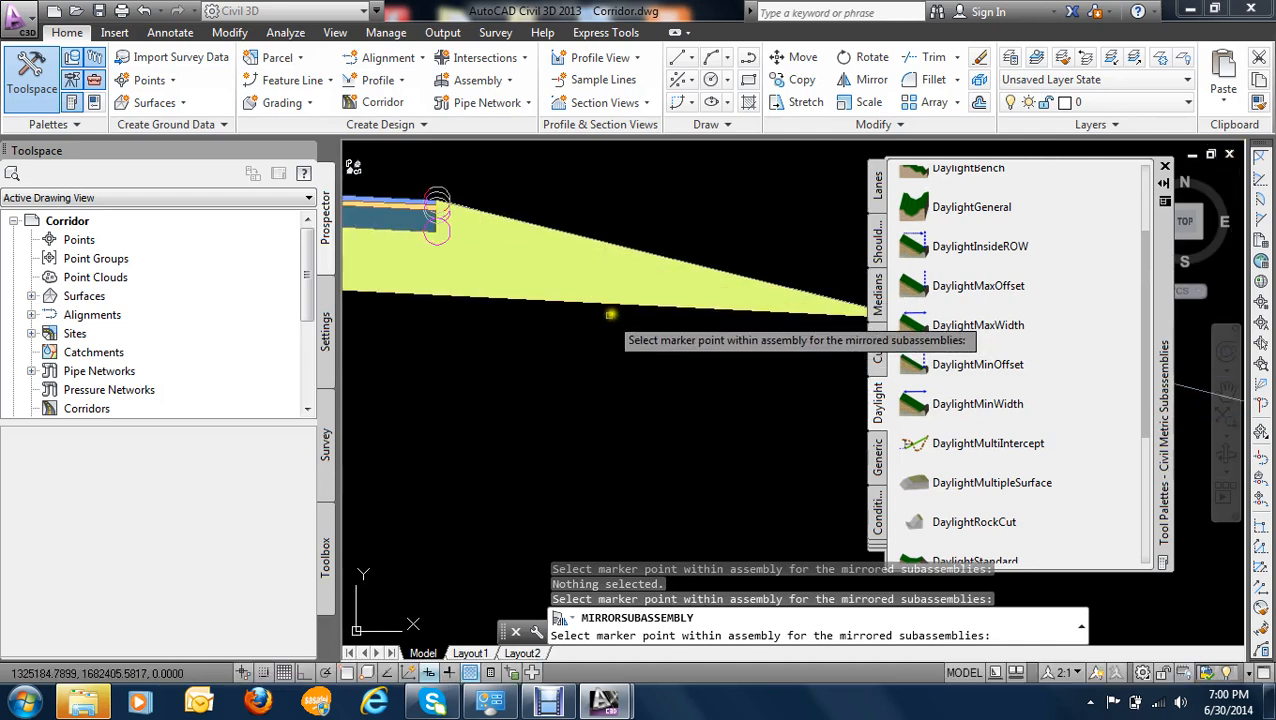
{"action": "scroll", "coordinate": [610, 314], "scroll_direction": "down", "scroll_amount": 5}
{"action": "scroll", "coordinate": [760, 323], "scroll_direction": "down", "scroll_amount": 3}
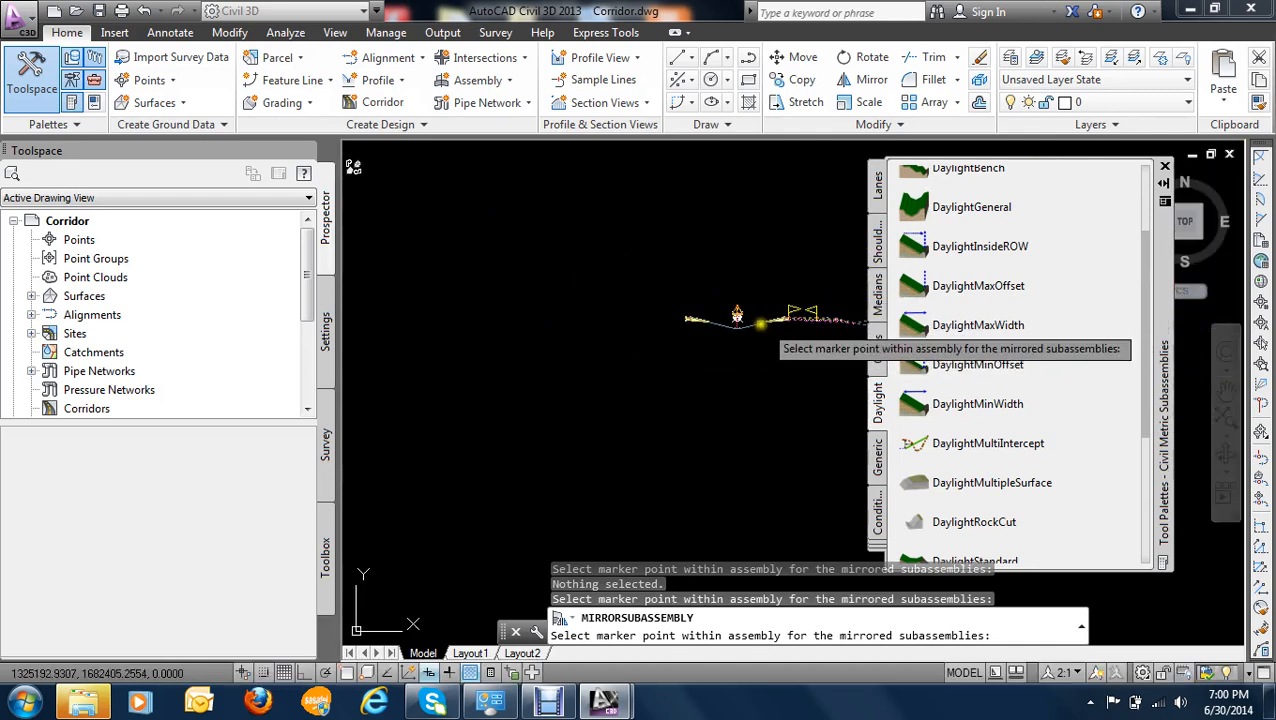
{"action": "scroll", "coordinate": [550, 322], "scroll_direction": "up", "scroll_amount": 5}
{"action": "scroll", "coordinate": [421, 300], "scroll_direction": "down", "scroll_amount": 4}
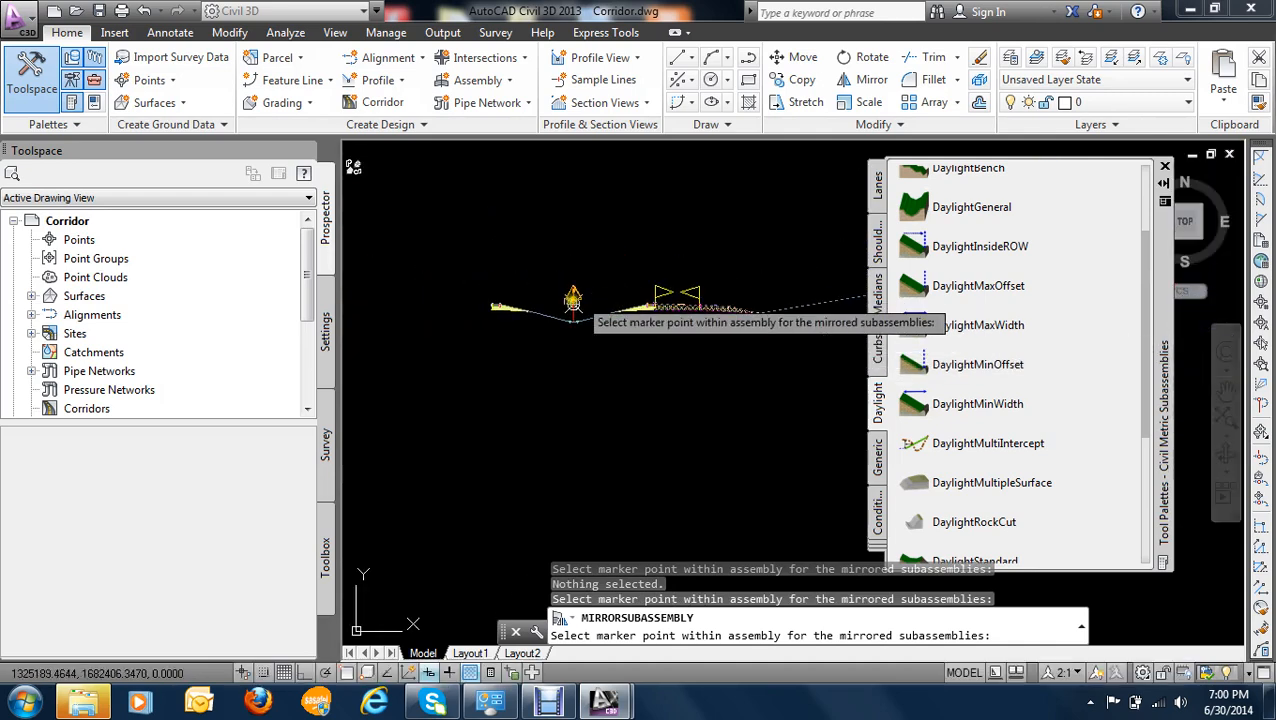
{"action": "scroll", "coordinate": [575, 302], "scroll_direction": "up", "scroll_amount": 4}
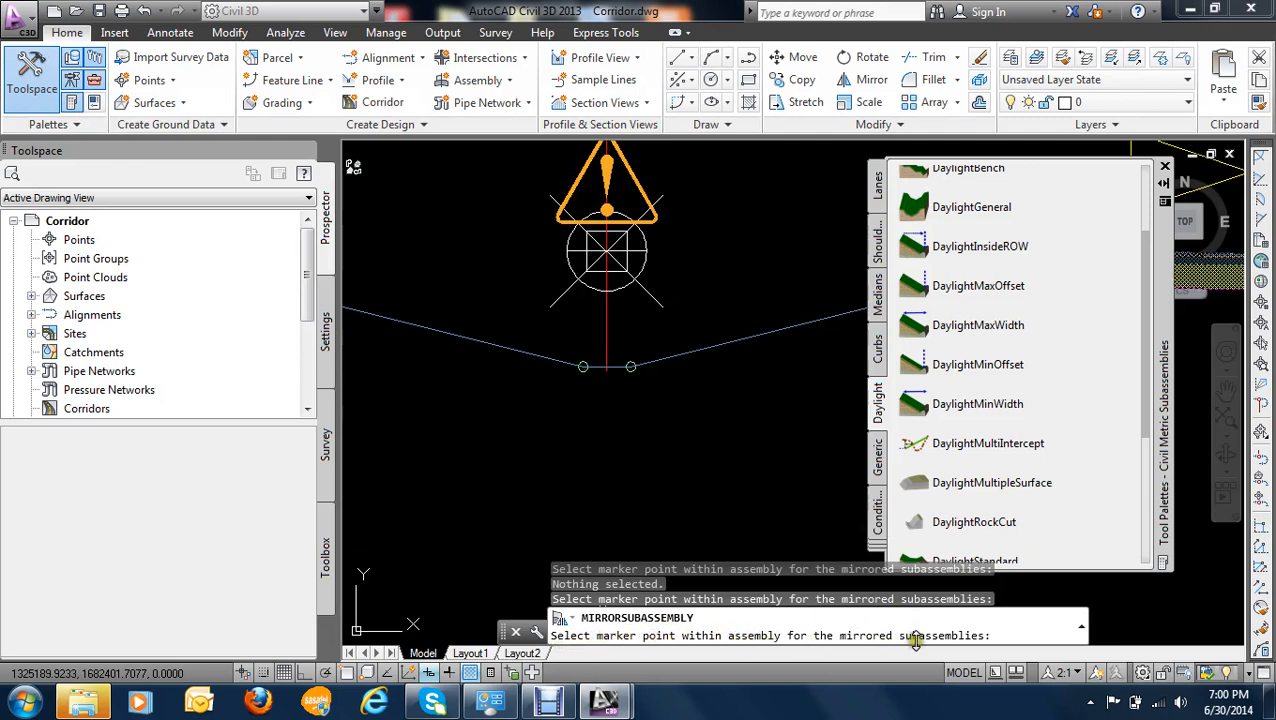
{"action": "scroll", "coordinate": [573, 428], "scroll_direction": "down", "scroll_amount": 2}
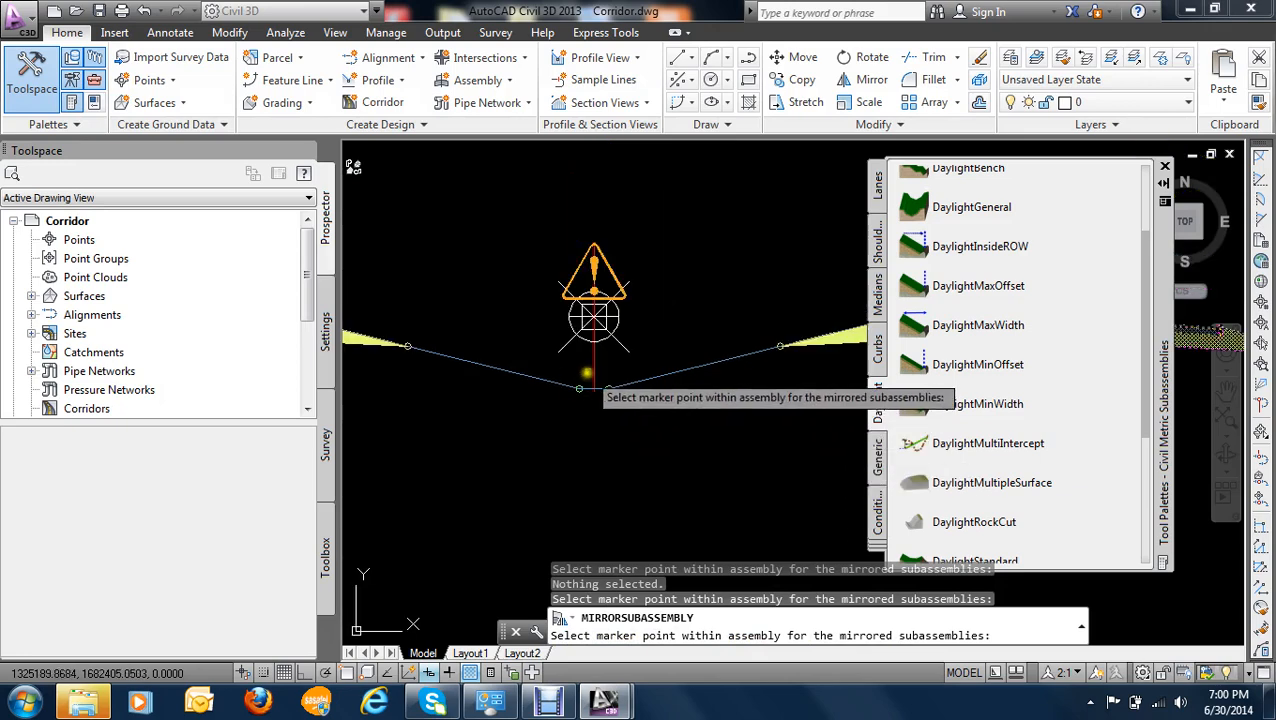
{"action": "left_click", "coordinate": [583, 385]}
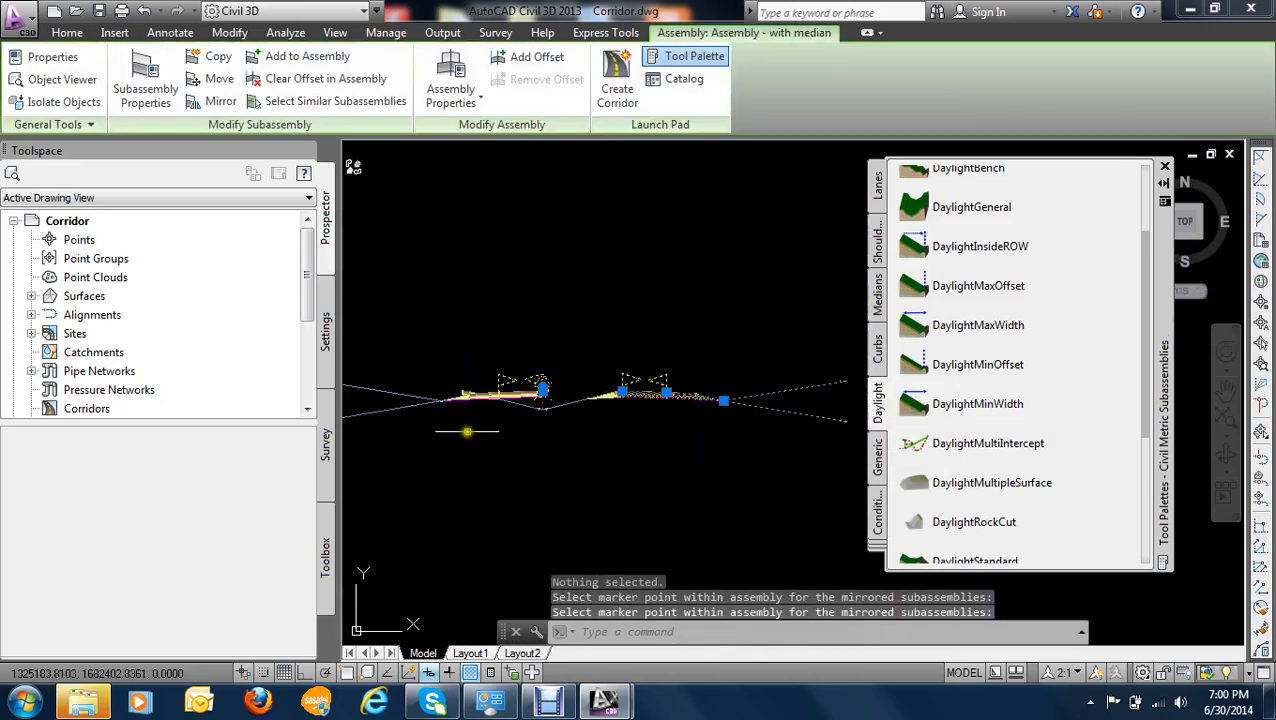
- Clear the selection and examine where the mirrored lane, shoulder and daylight slopes sit on the assembly's left side
{"action": "scroll", "coordinate": [467, 431], "scroll_direction": "down", "scroll_amount": 4}
{"action": "scroll", "coordinate": [568, 428], "scroll_direction": "up", "scroll_amount": 3}
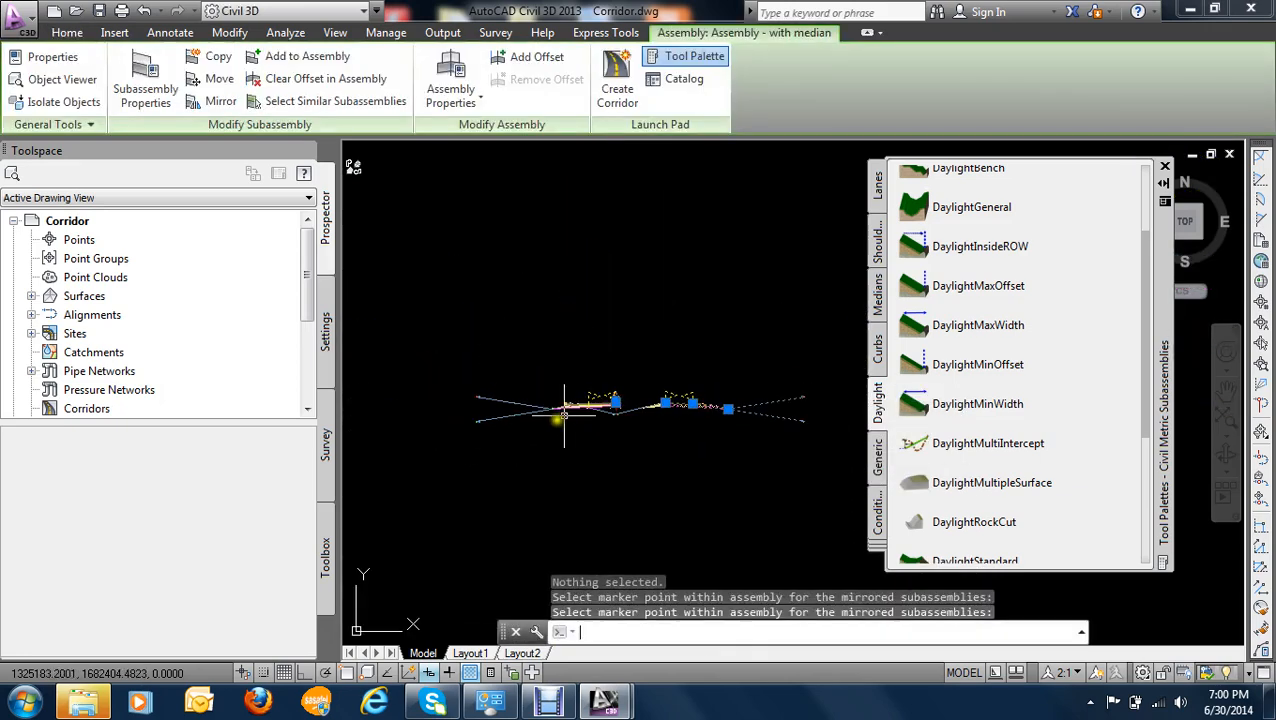
{"action": "key", "text": "Escape"}
{"action": "scroll", "coordinate": [590, 410], "scroll_direction": "up", "scroll_amount": 3}
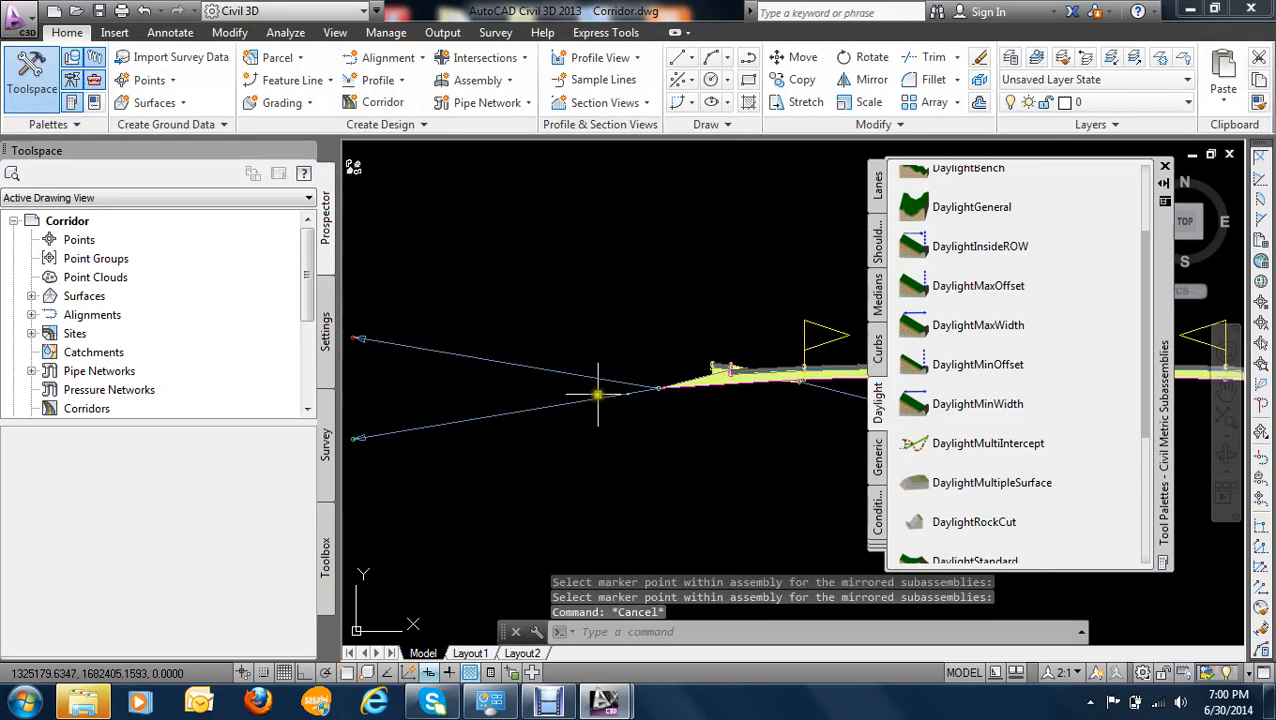
{"action": "left_click", "coordinate": [596, 397]}
{"action": "key", "text": "Escape"}
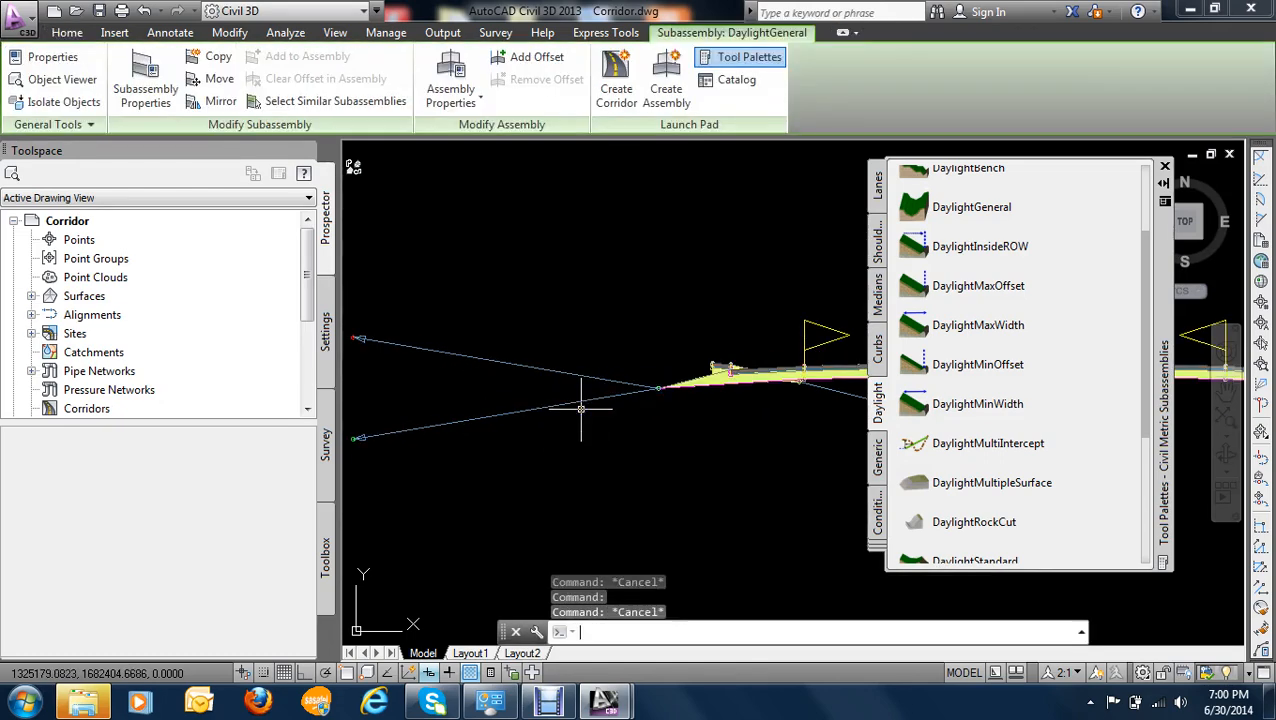
{"action": "scroll", "coordinate": [640, 430], "scroll_direction": "down", "scroll_amount": 3}
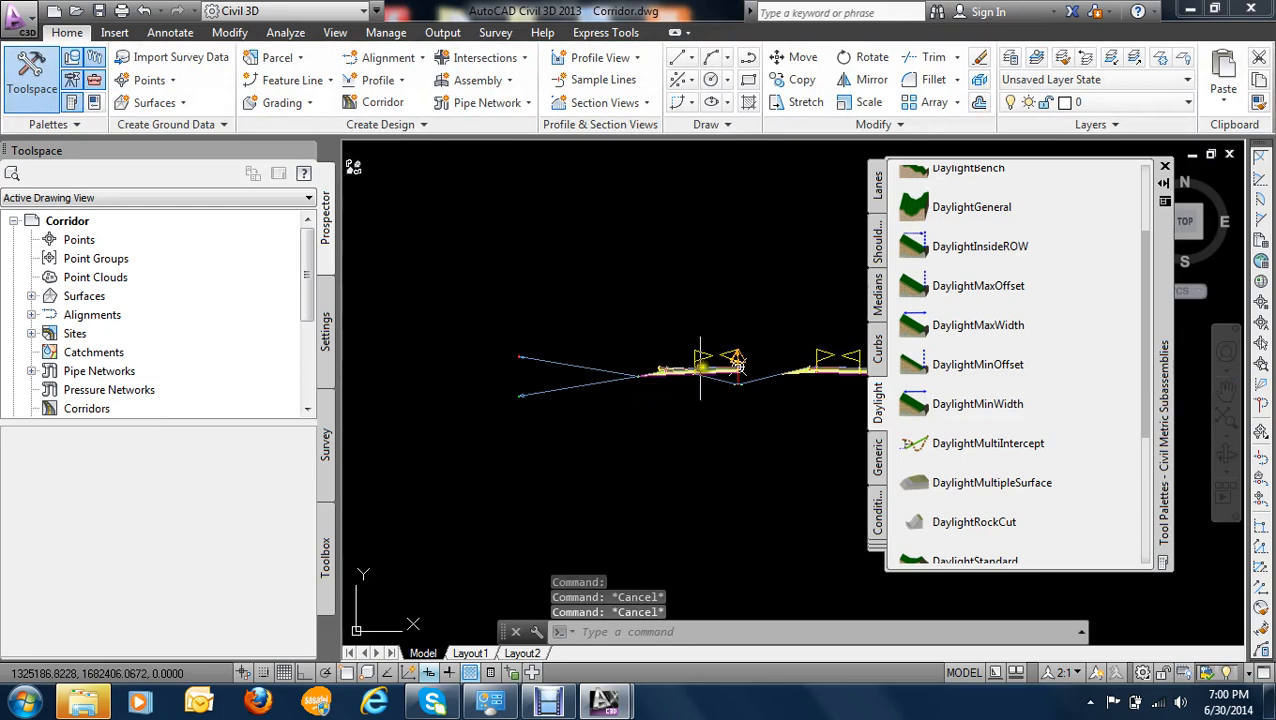
{"action": "scroll", "coordinate": [710, 366], "scroll_direction": "up", "scroll_amount": 4}
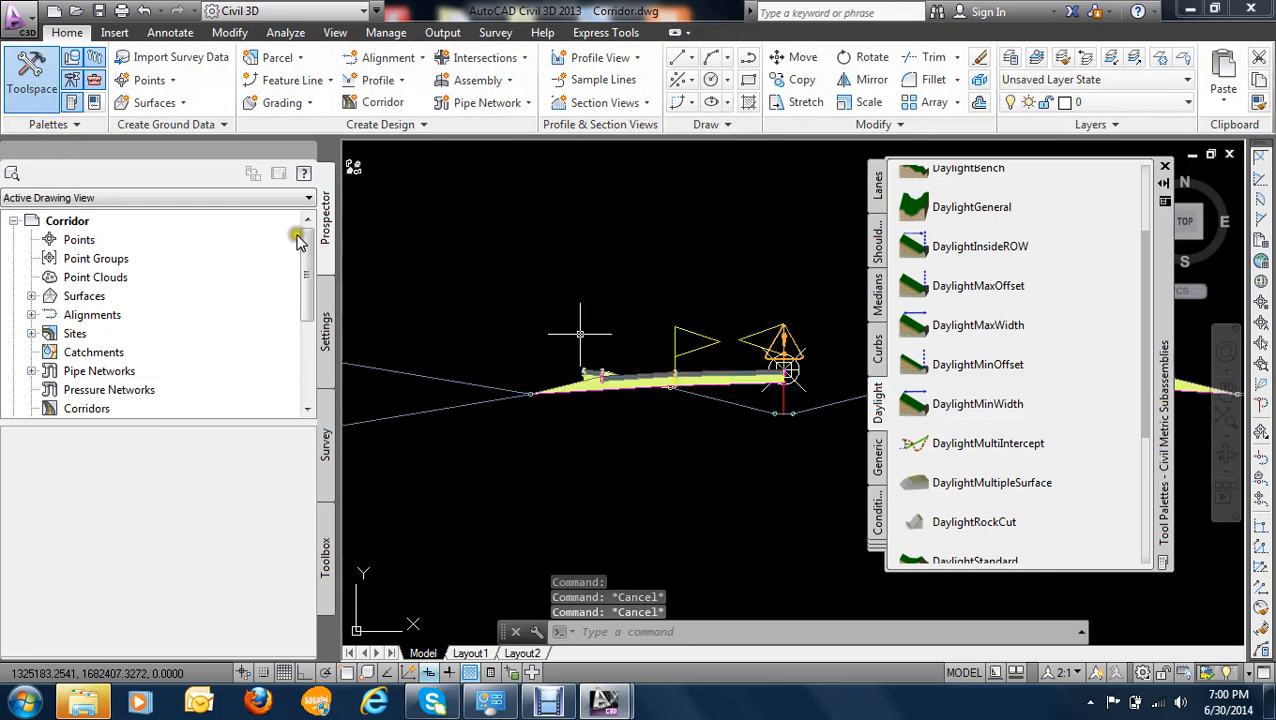
- Undo the recent commands back through the subassembly mirroring
{"action": "left_click", "coordinate": [155, 11]}
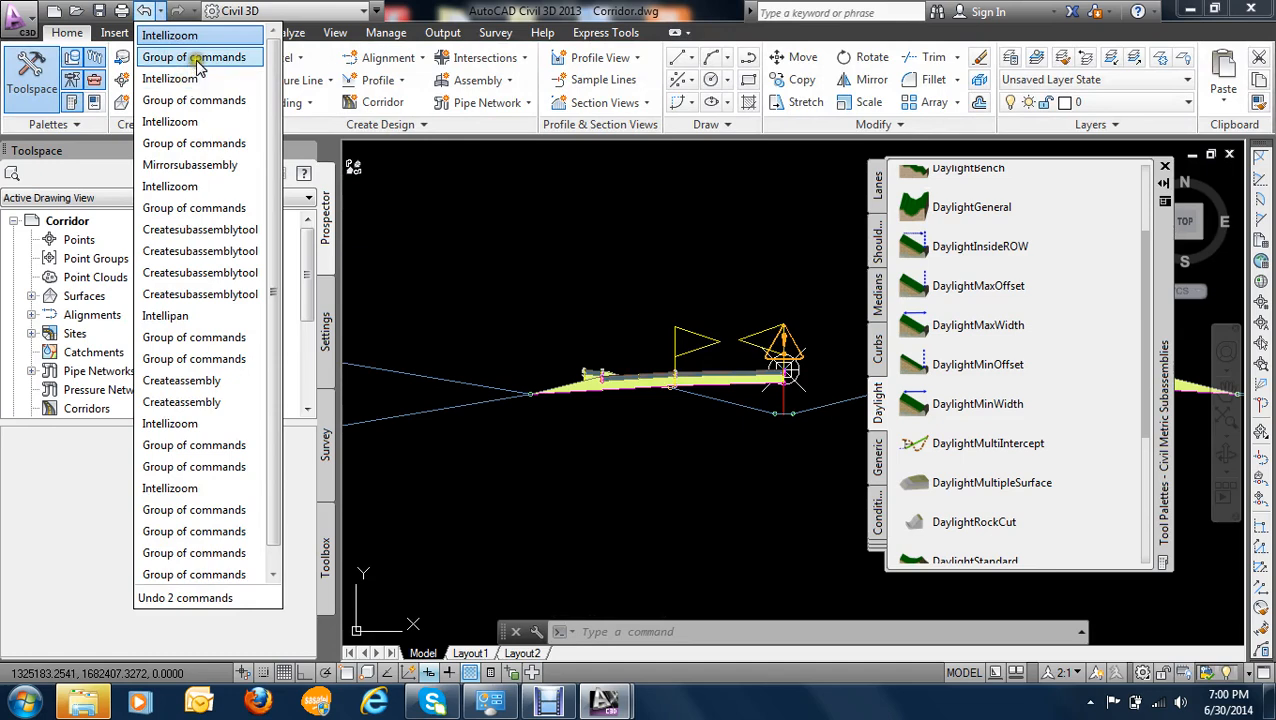
{"action": "left_click", "coordinate": [190, 57]}
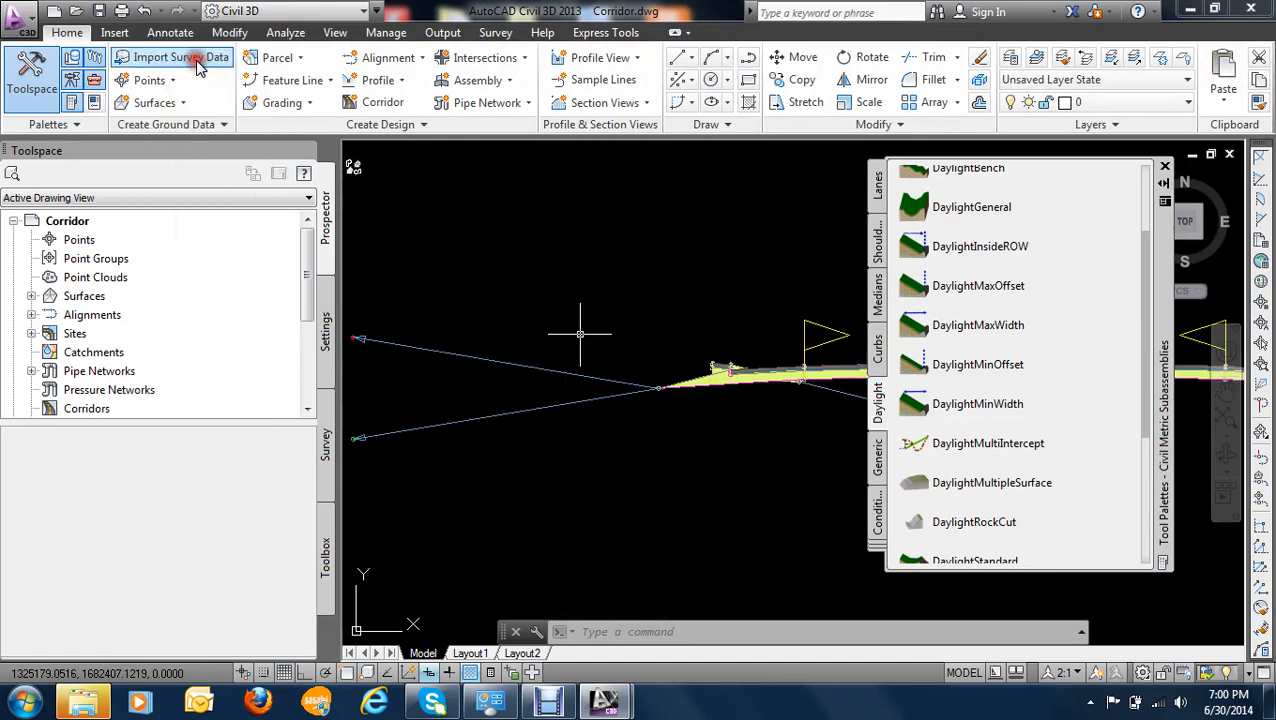
{"action": "left_click", "coordinate": [156, 13]}
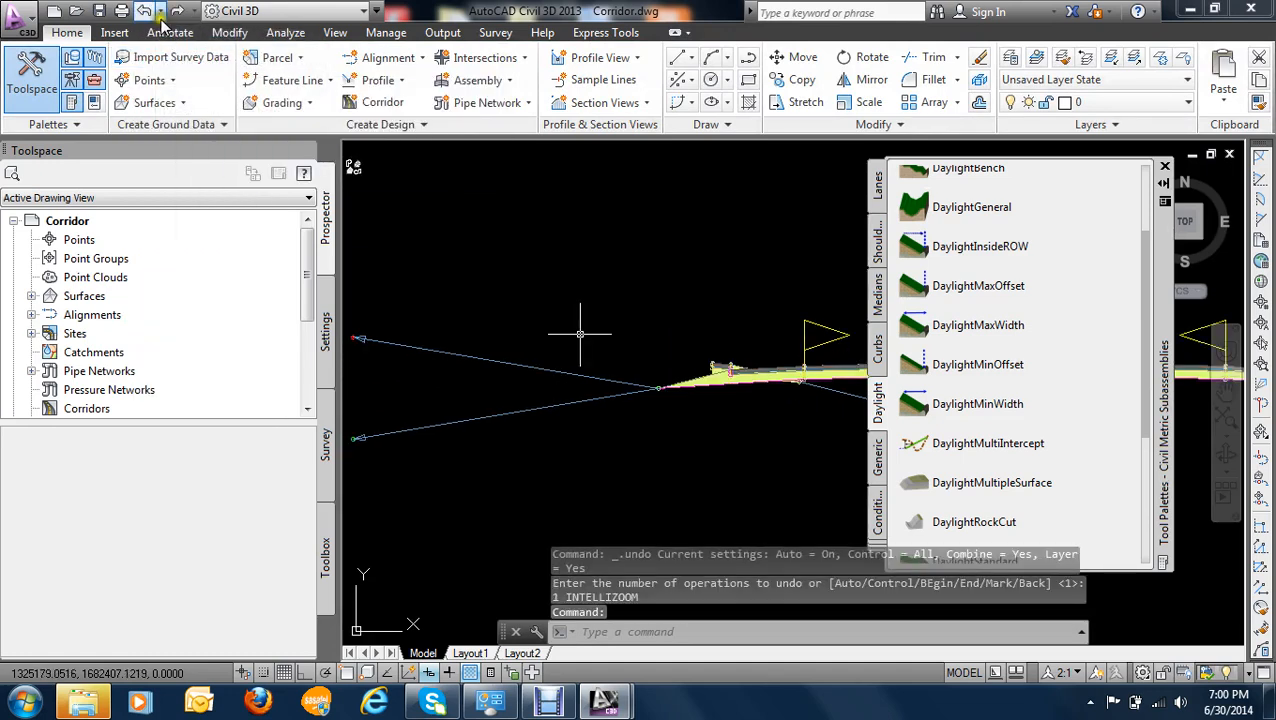
{"action": "left_click", "coordinate": [161, 12]}
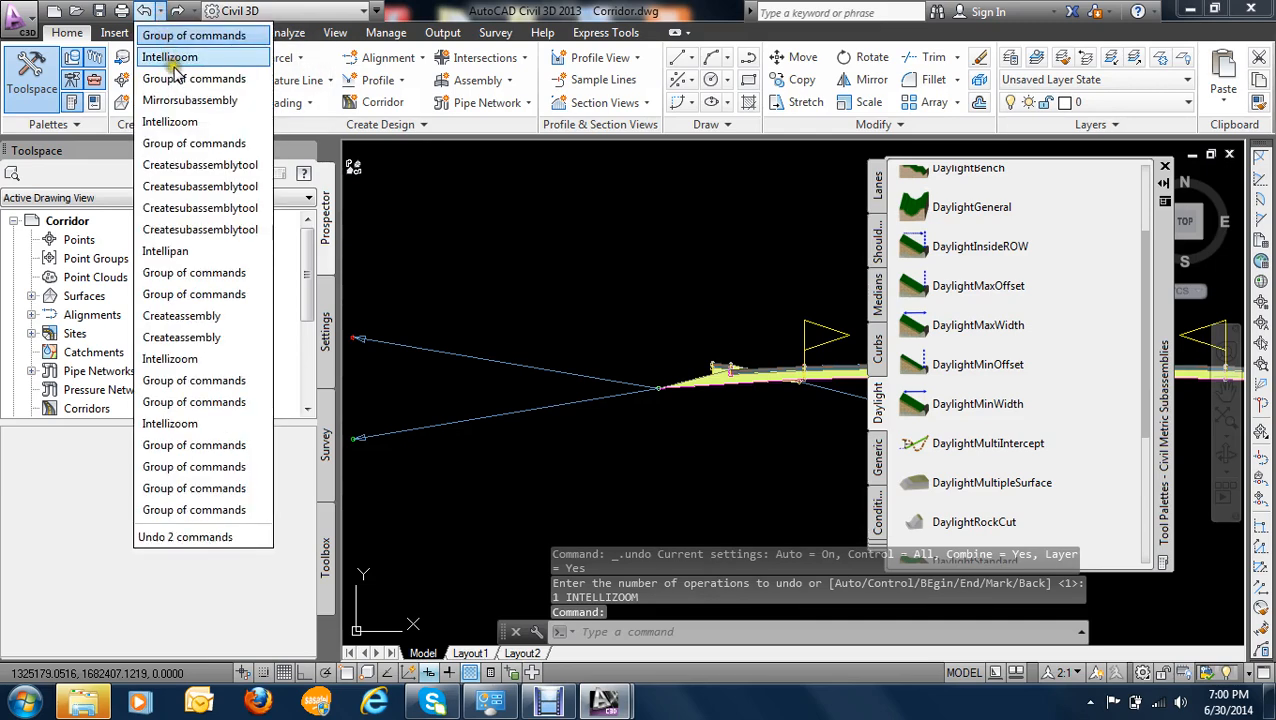
{"action": "left_click", "coordinate": [172, 100]}
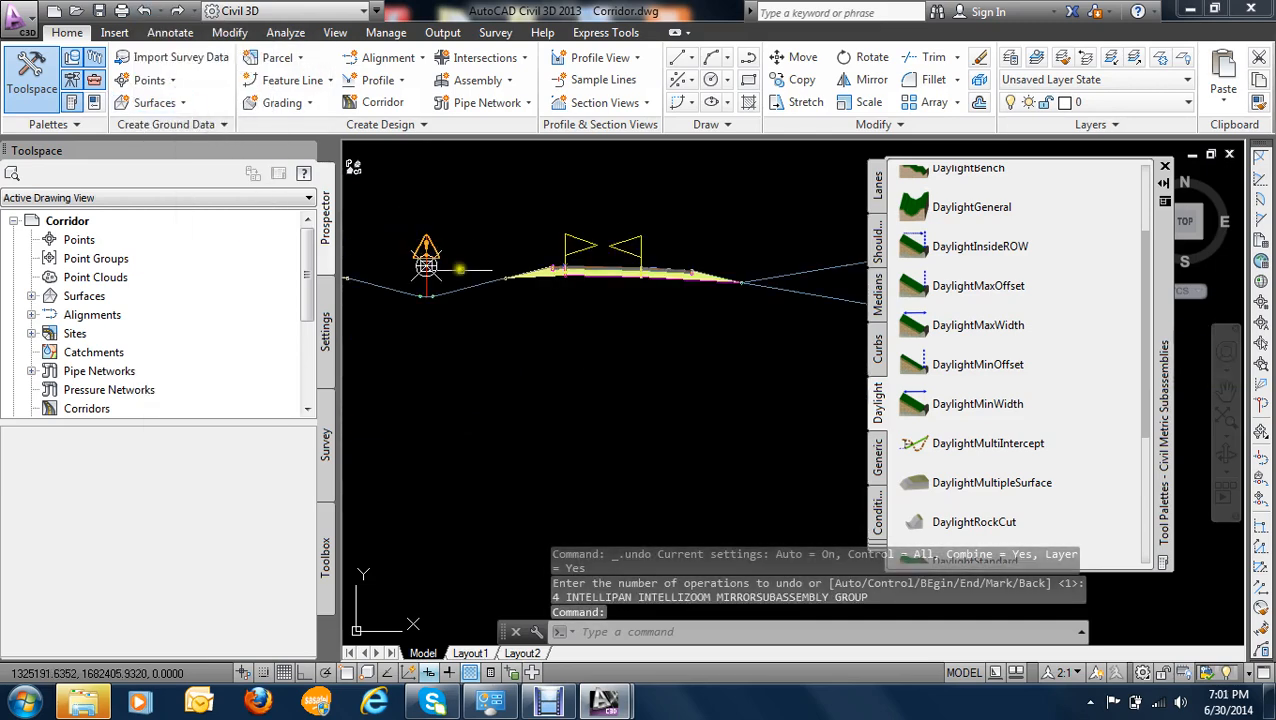
- Try to mirror the right lane, outer shoulder and daylight subassemblies onto the outer edge of the median's left shoulder
{"action": "scroll", "coordinate": [470, 280], "scroll_direction": "down", "scroll_amount": 3}
{"action": "scroll", "coordinate": [608, 257], "scroll_direction": "up", "scroll_amount": 2}
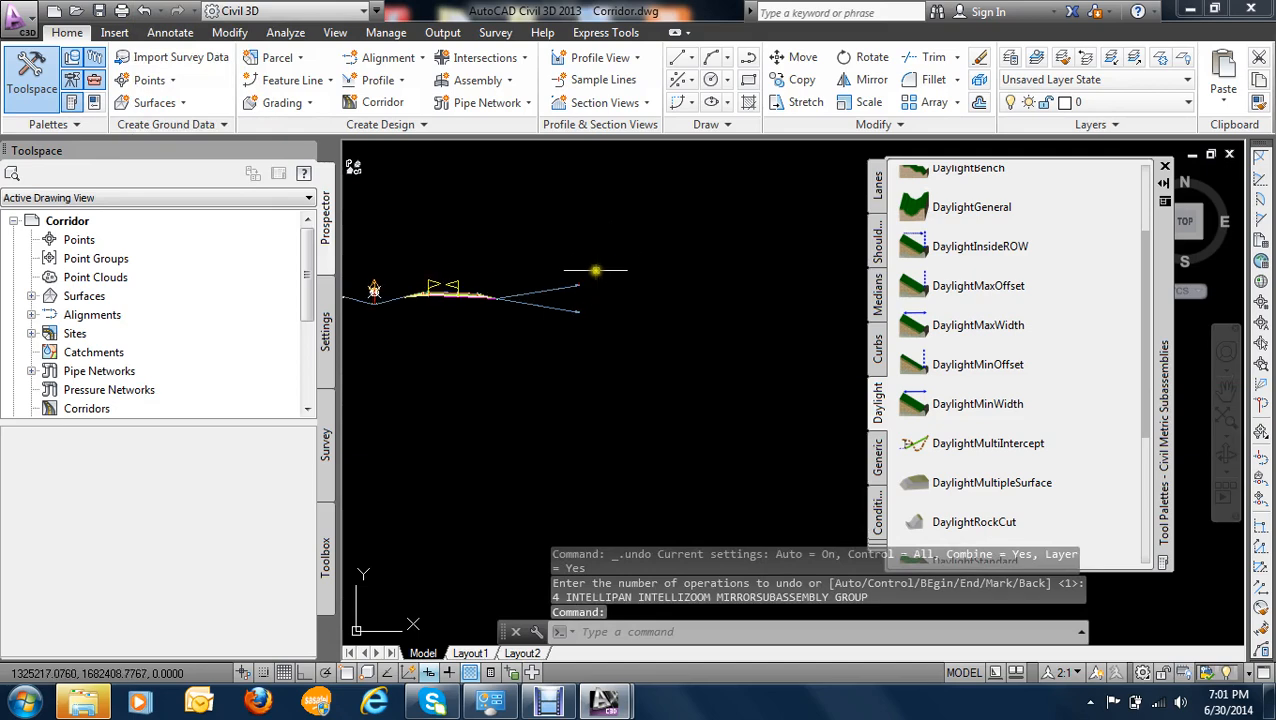
{"action": "left_click", "coordinate": [598, 257]}
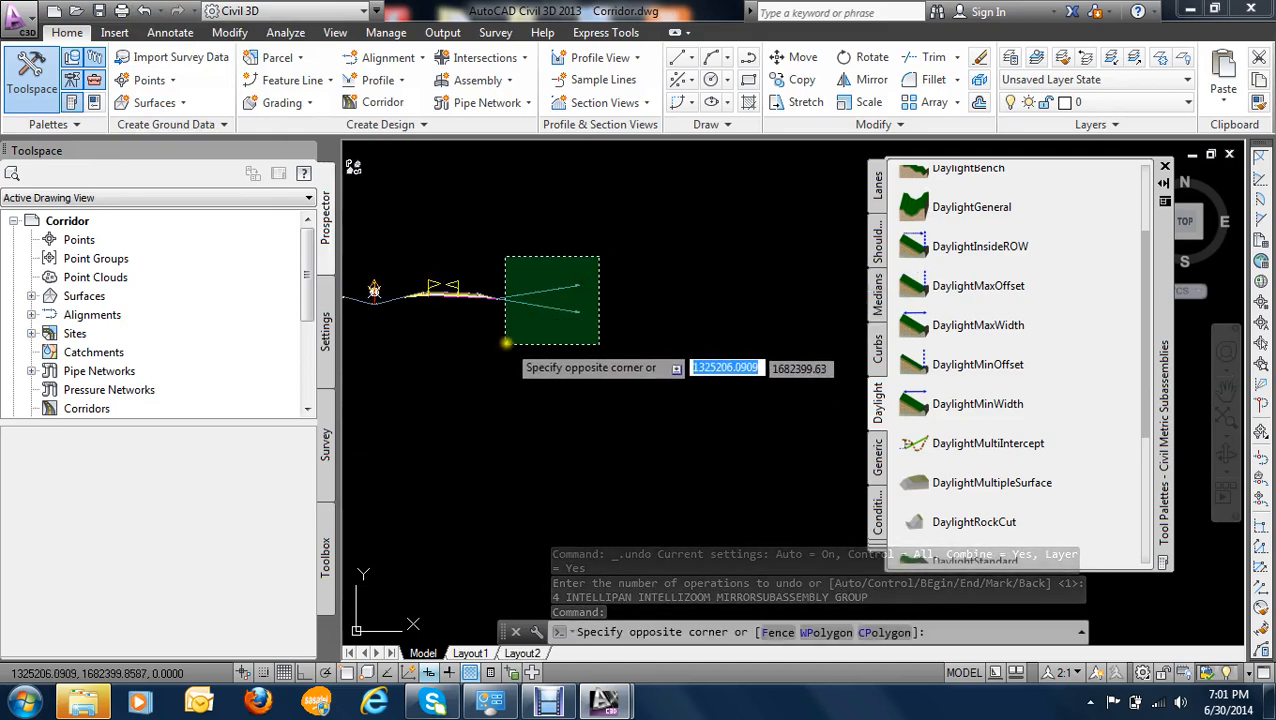
{"action": "left_click", "coordinate": [502, 348]}
{"action": "scroll", "coordinate": [468, 292], "scroll_direction": "up", "scroll_amount": 2}
{"action": "middle_click_drag", "start_coordinate": [468, 297], "coordinate": [570, 293]}
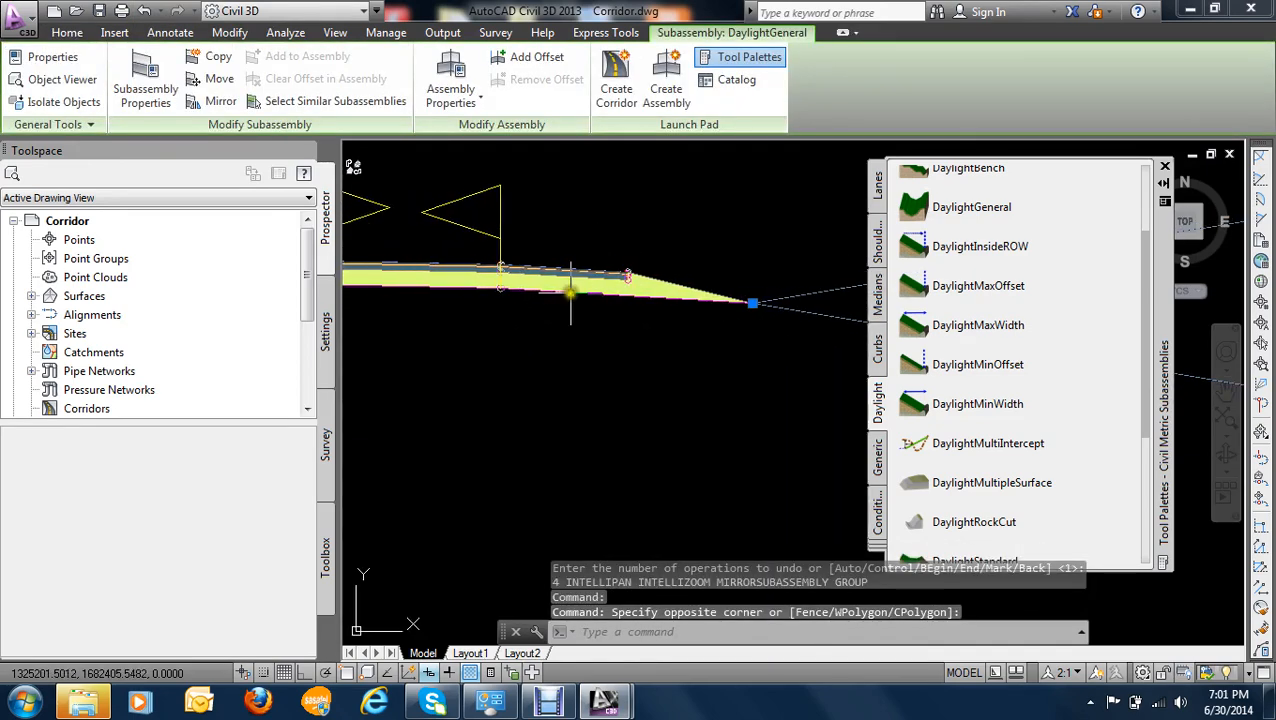
{"action": "left_click", "coordinate": [575, 281]}
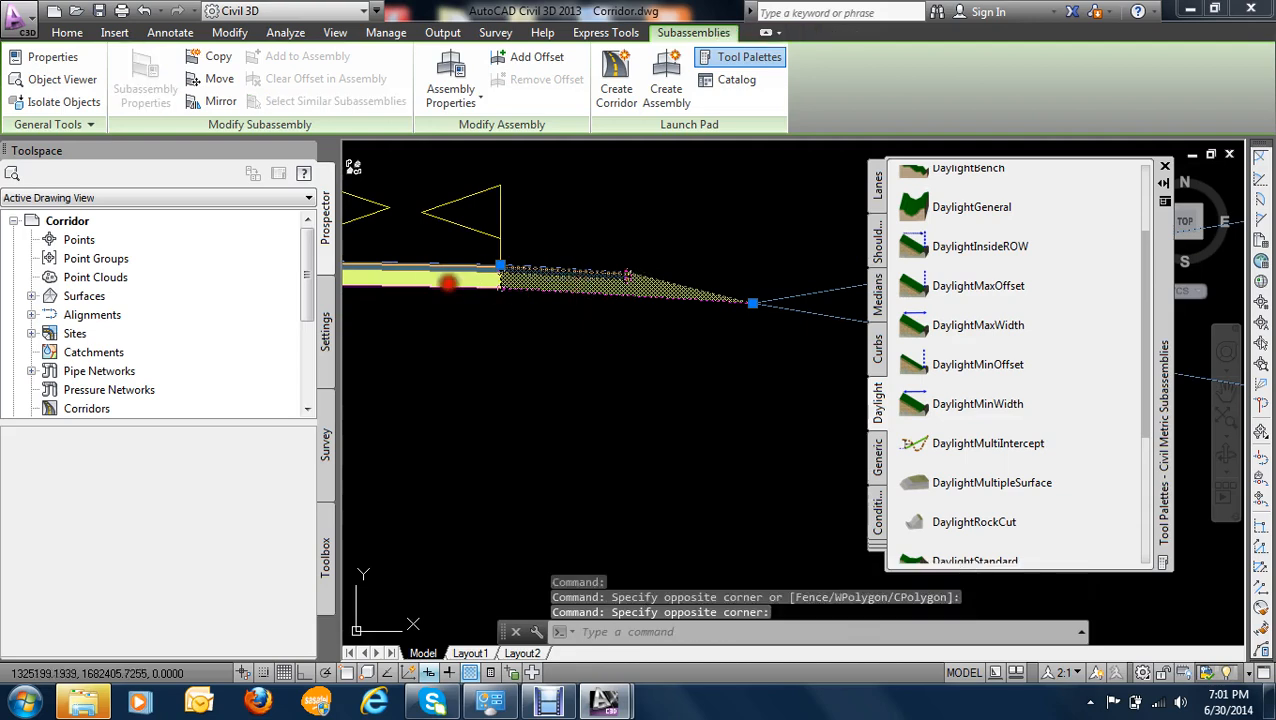
{"action": "scroll", "coordinate": [440, 300], "scroll_direction": "down", "scroll_amount": 4}
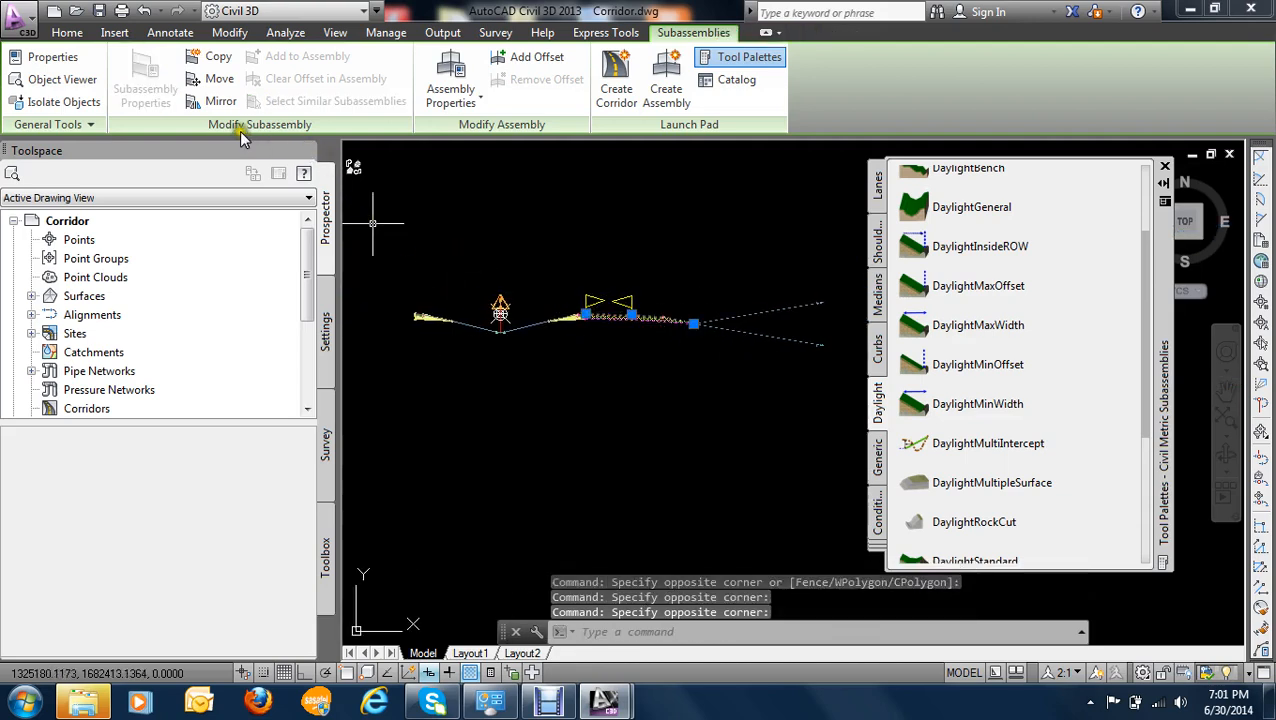
{"action": "left_click", "coordinate": [220, 101]}
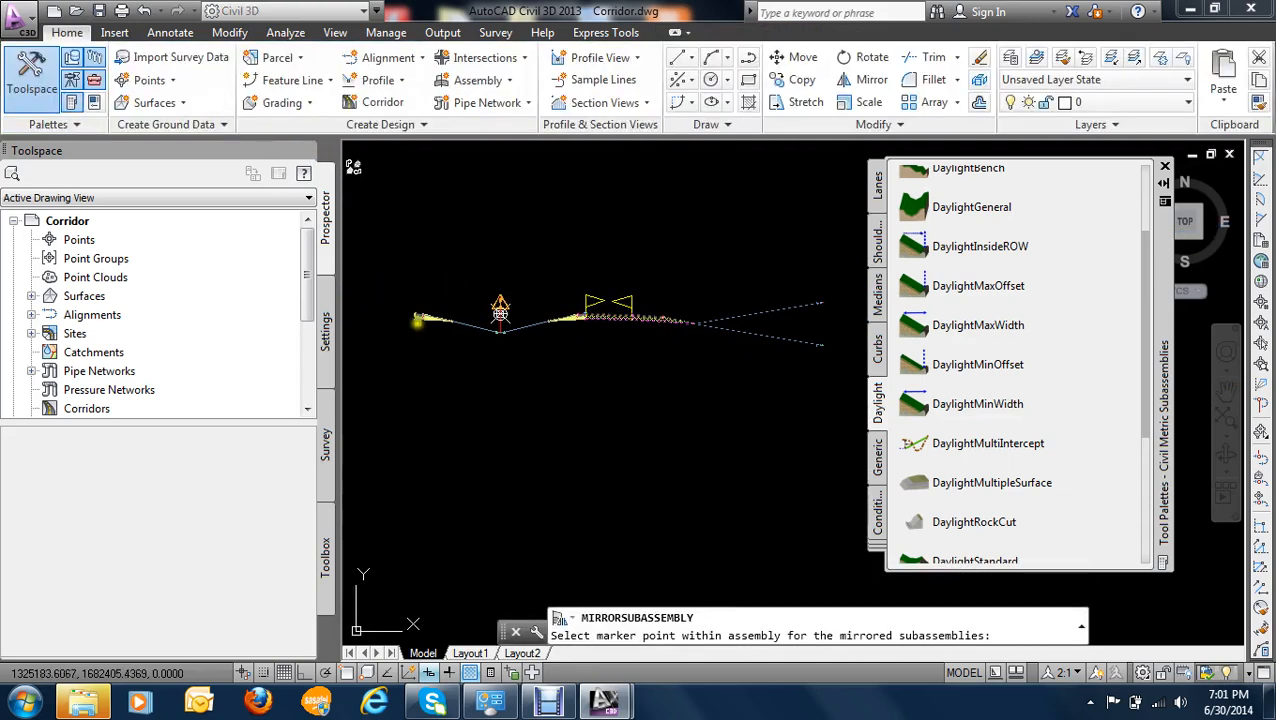
{"action": "left_click", "coordinate": [500, 313]}
{"action": "scroll", "coordinate": [457, 363], "scroll_direction": "down", "scroll_amount": 2}
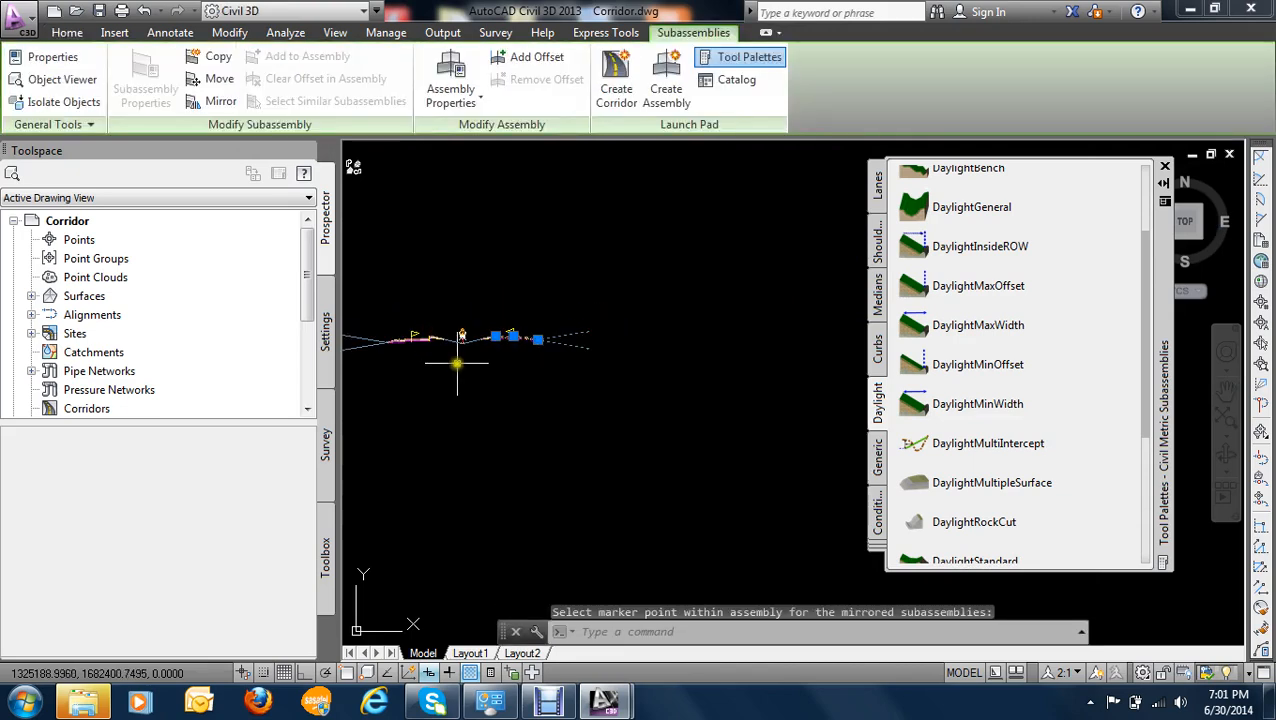
- Check the joint at the median's left shoulder and undo the last four commands back through the subassembly mirroring
{"action": "scroll", "coordinate": [428, 353], "scroll_direction": "up", "scroll_amount": 5}
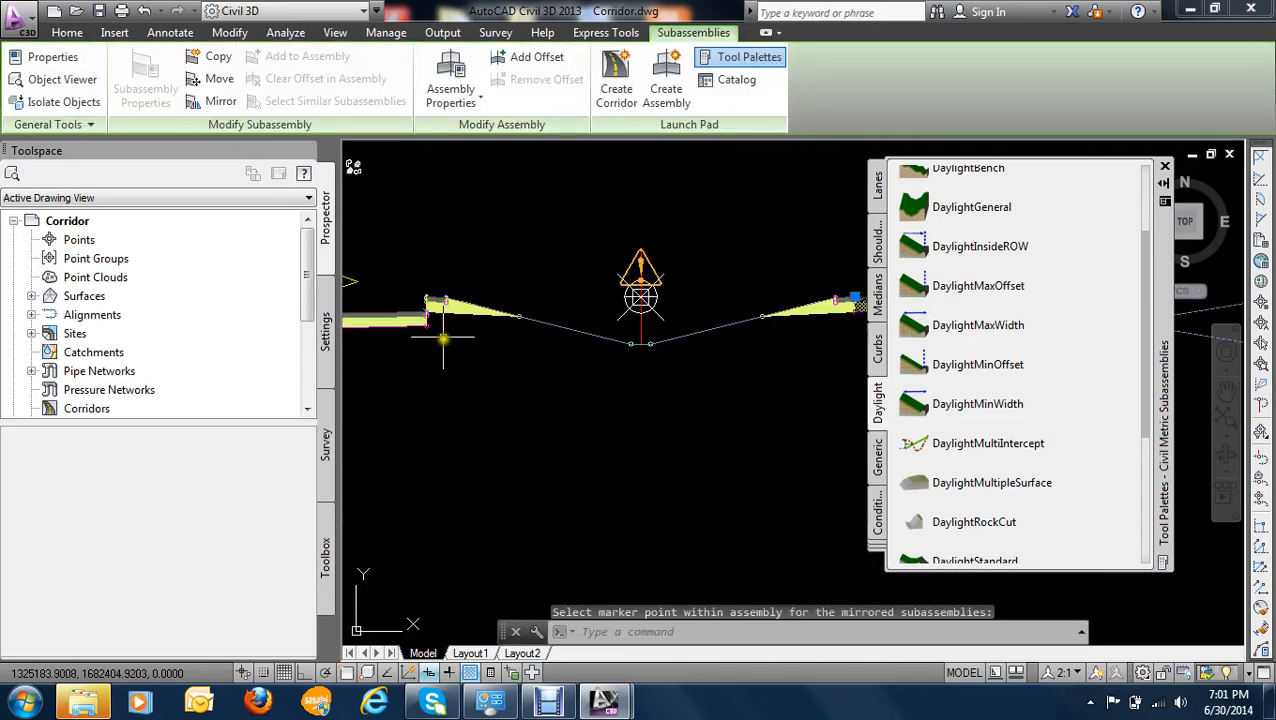
{"action": "scroll", "coordinate": [456, 338], "scroll_direction": "down", "scroll_amount": 5}
{"action": "middle_click_drag", "start_coordinate": [511, 350], "coordinate": [623, 357]}
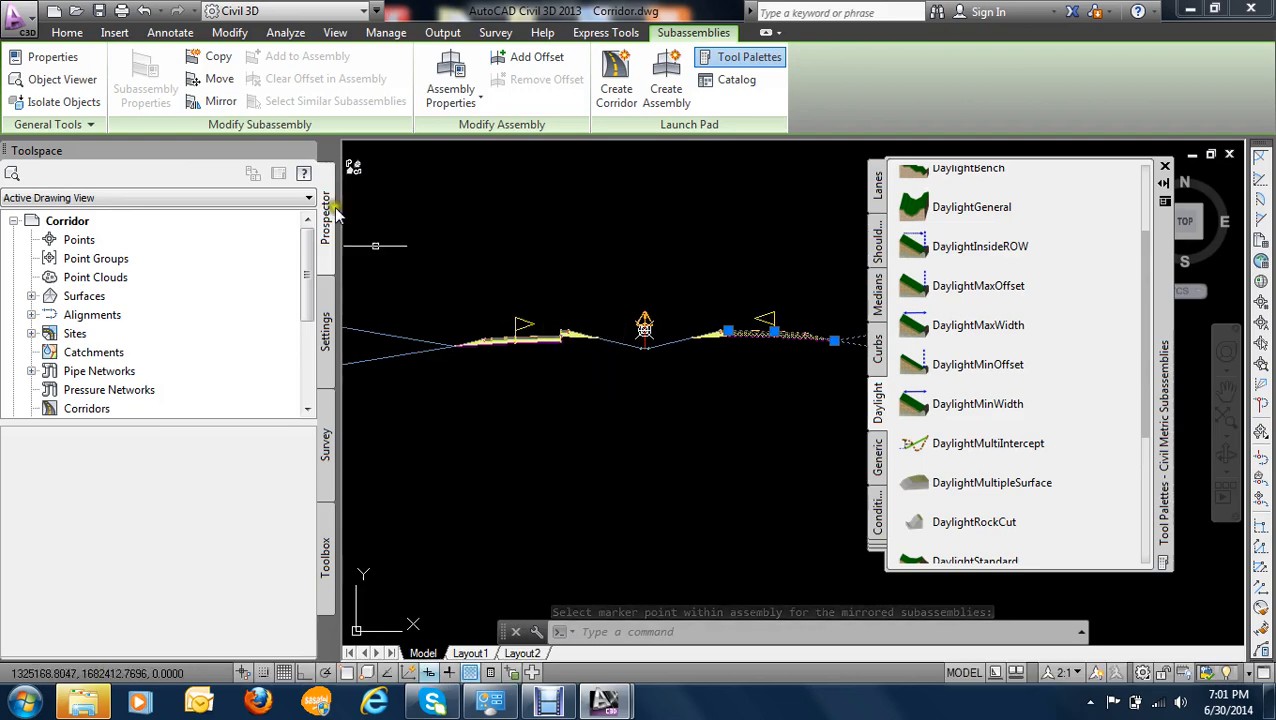
{"action": "left_click", "coordinate": [161, 12]}
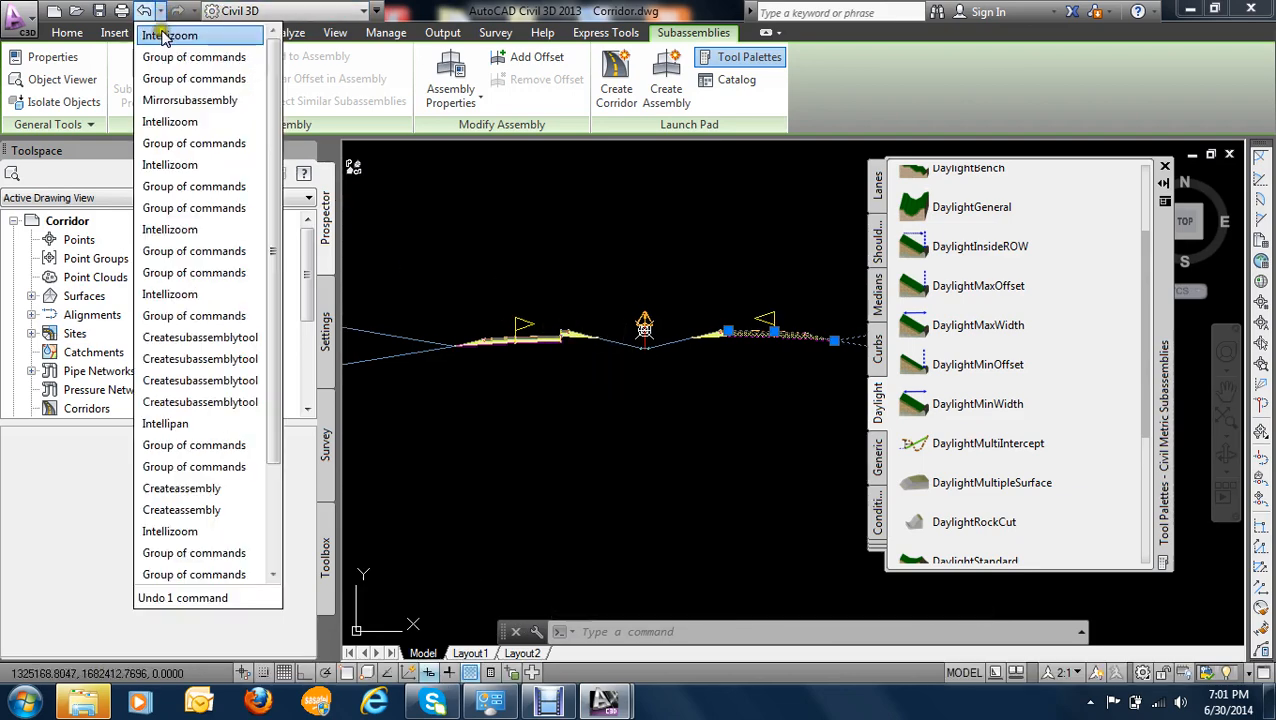
{"action": "left_click", "coordinate": [175, 108]}
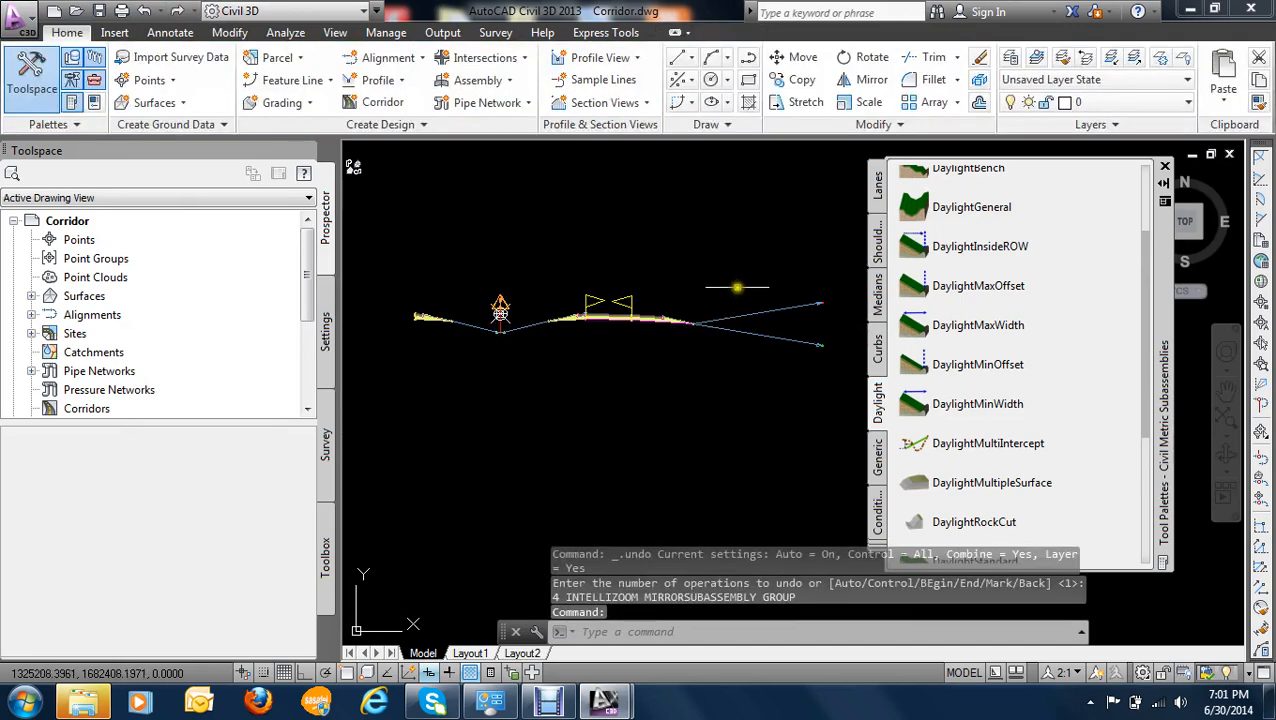
- Mirror the right lane, outer shoulder and daylight subassemblies to the upper outer marker point of the median's left shoulder
{"action": "left_click", "coordinate": [737, 288]}
{"action": "left_click", "coordinate": [582, 384]}
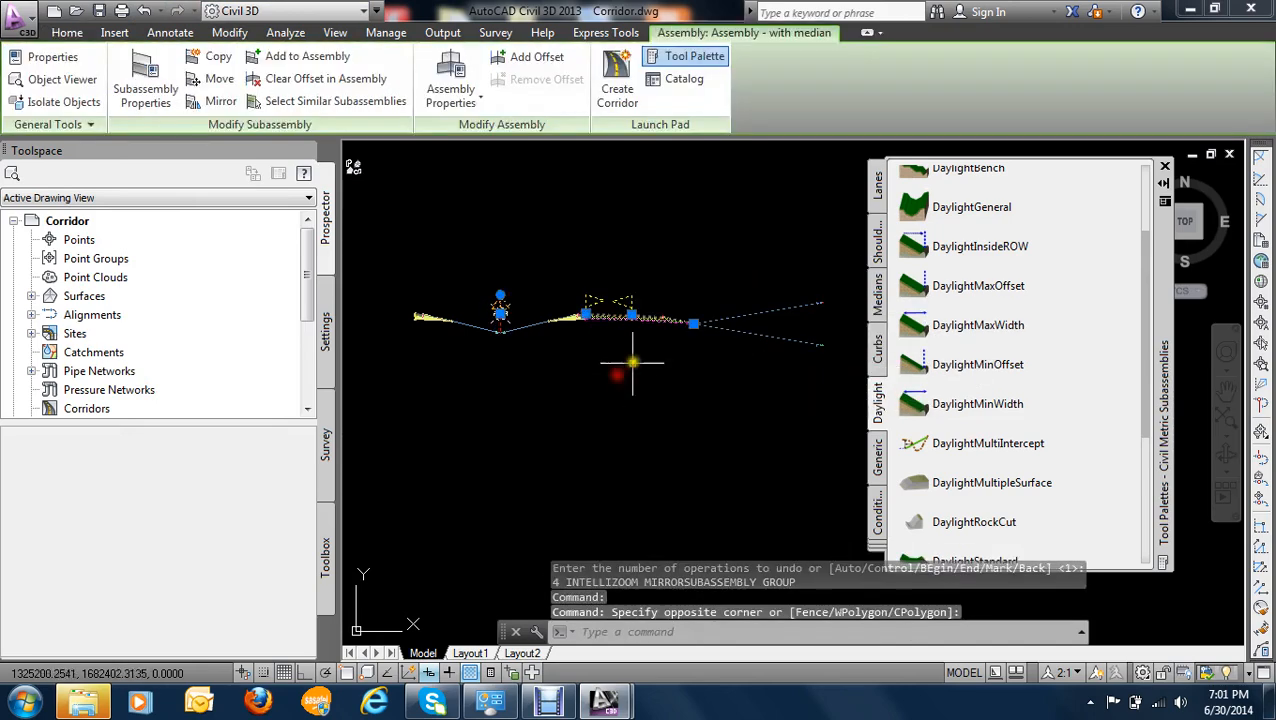
{"action": "left_click", "coordinate": [219, 103]}
{"action": "scroll", "coordinate": [427, 322], "scroll_direction": "up", "scroll_amount": 5}
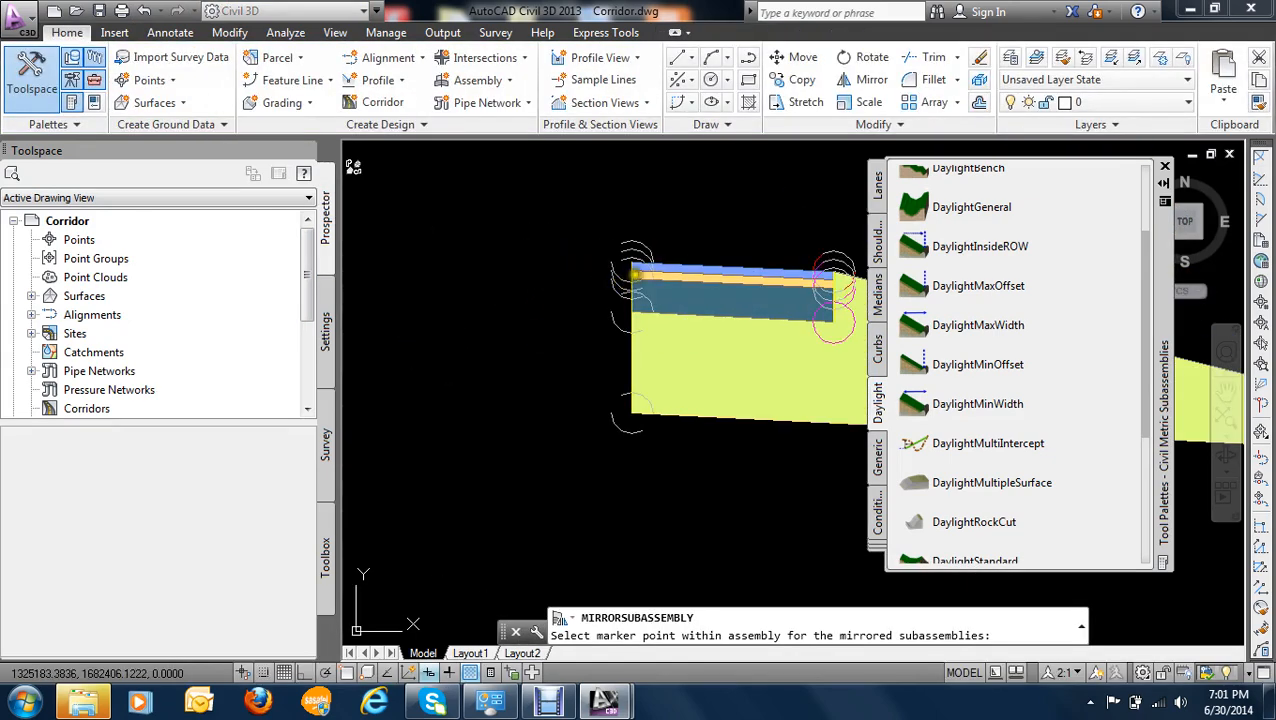
{"action": "left_click", "coordinate": [632, 272]}
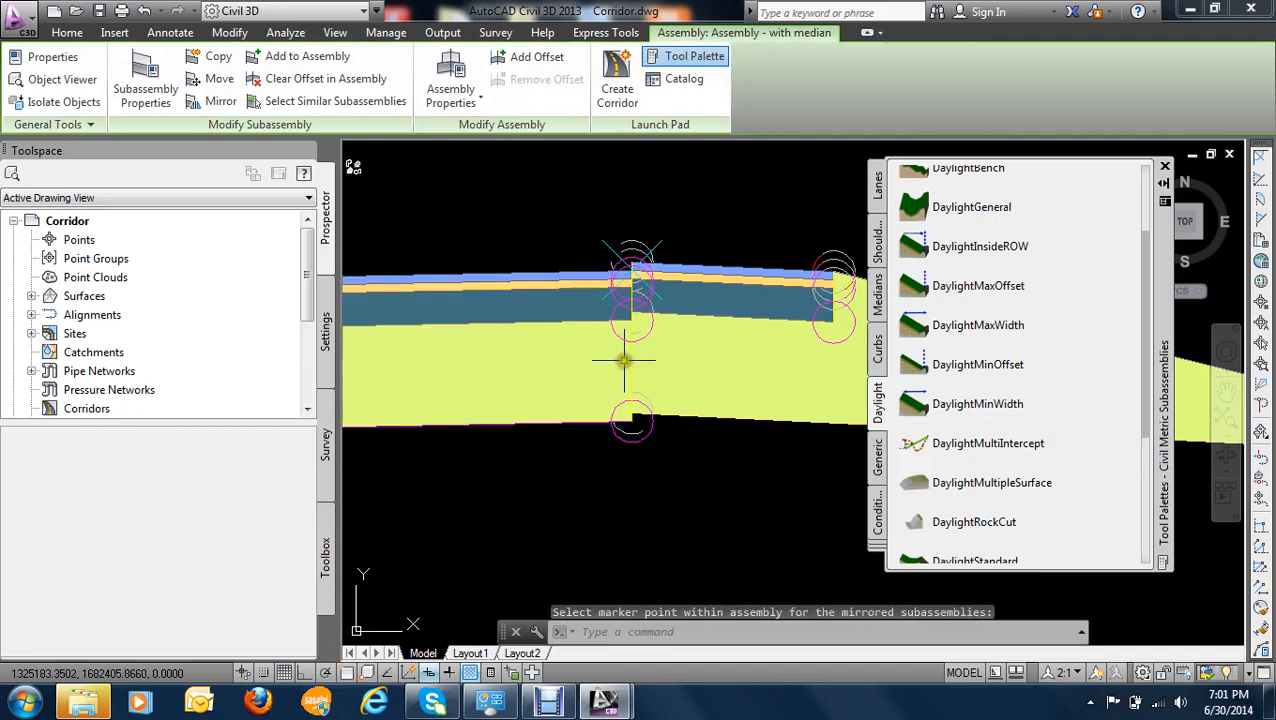
- Examine how the mirrored lane's pavement layers line up with the median's left shoulder at their joint
{"action": "scroll", "coordinate": [623, 361], "scroll_direction": "up", "scroll_amount": 2}
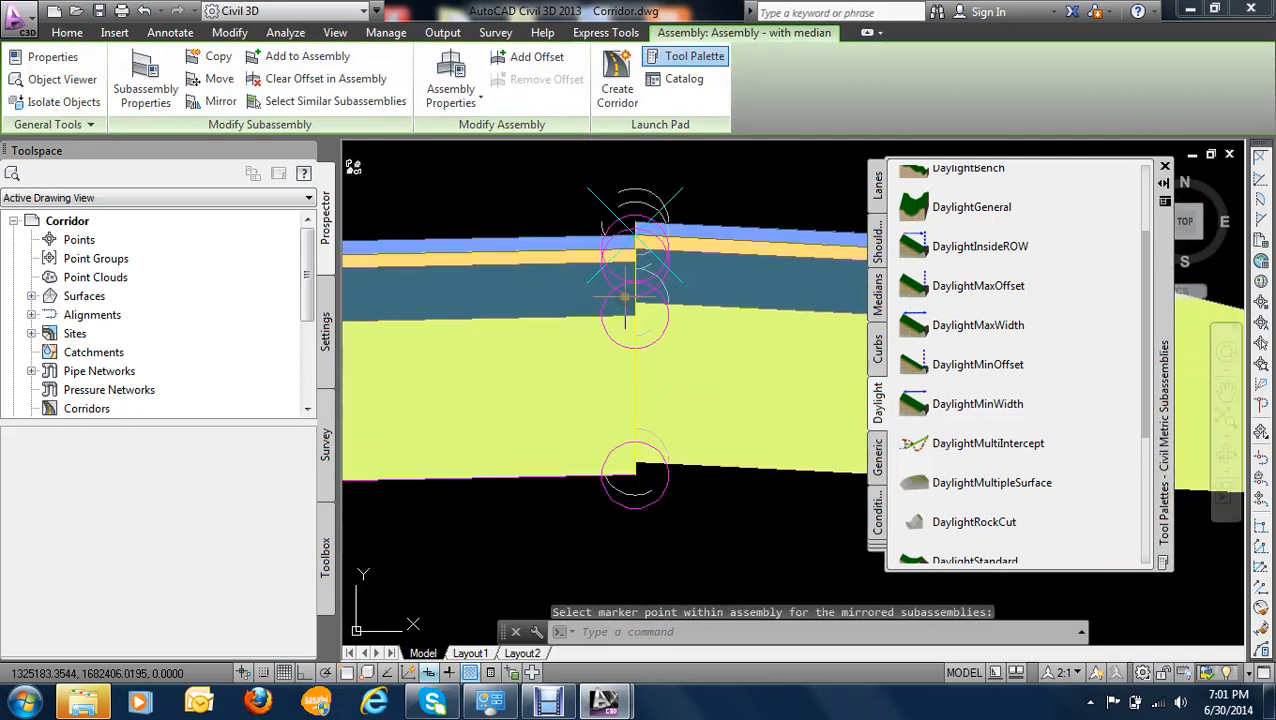
{"action": "scroll", "coordinate": [625, 297], "scroll_direction": "down", "scroll_amount": 4}
{"action": "scroll", "coordinate": [616, 308], "scroll_direction": "up", "scroll_amount": 2}
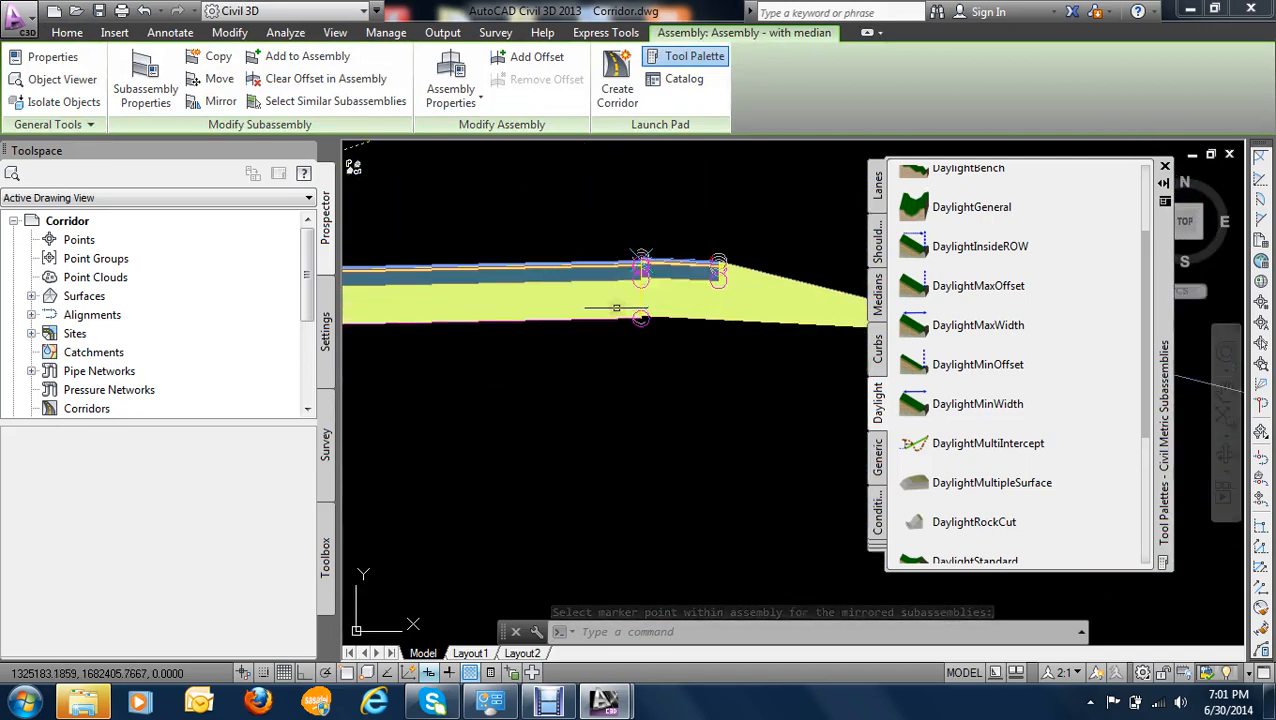
{"action": "scroll", "coordinate": [616, 308], "scroll_direction": "down", "scroll_amount": 4}
{"action": "scroll", "coordinate": [614, 264], "scroll_direction": "up", "scroll_amount": 3}
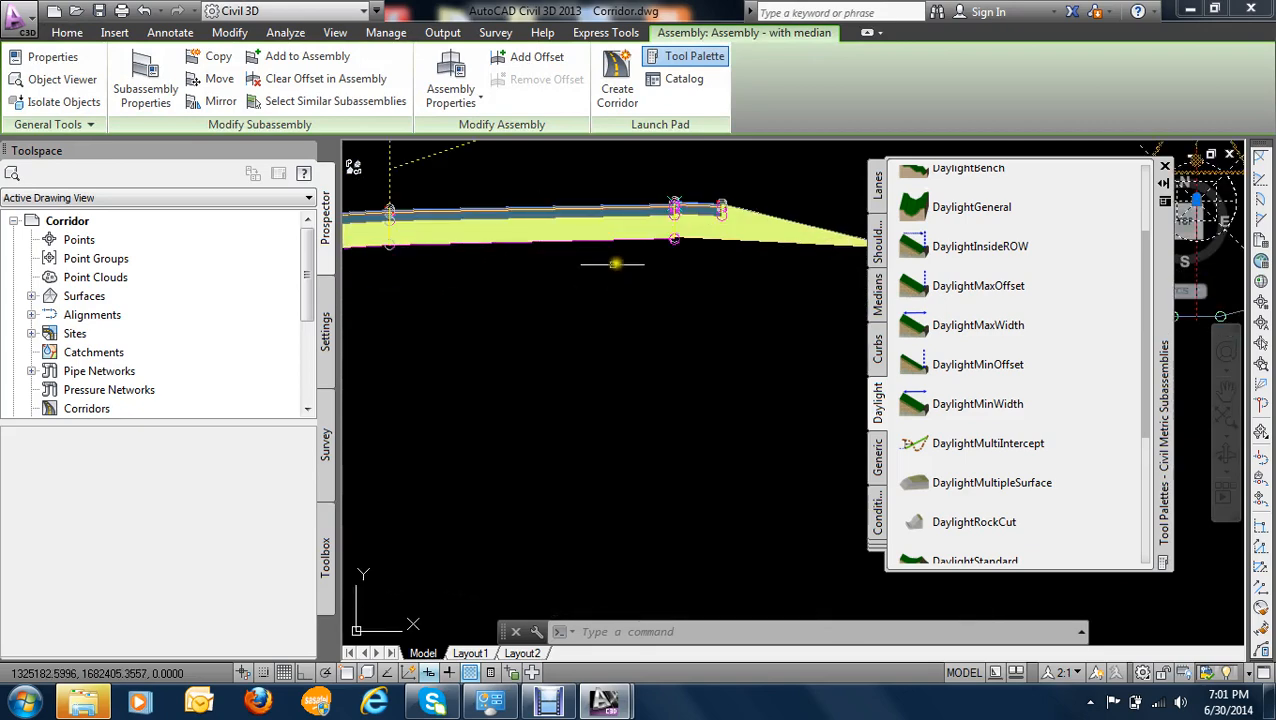
{"action": "scroll", "coordinate": [615, 264], "scroll_direction": "up", "scroll_amount": 2}
{"action": "mouse_move", "coordinate": [635, 246]}
{"action": "middle_mouse_down"}
{"action": "mouse_move", "coordinate": [612, 313]}
{"action": "mouse_move", "coordinate": [685, 283]}
{"action": "middle_mouse_up"}
{"action": "scroll", "coordinate": [557, 304], "scroll_direction": "down", "scroll_amount": 4}
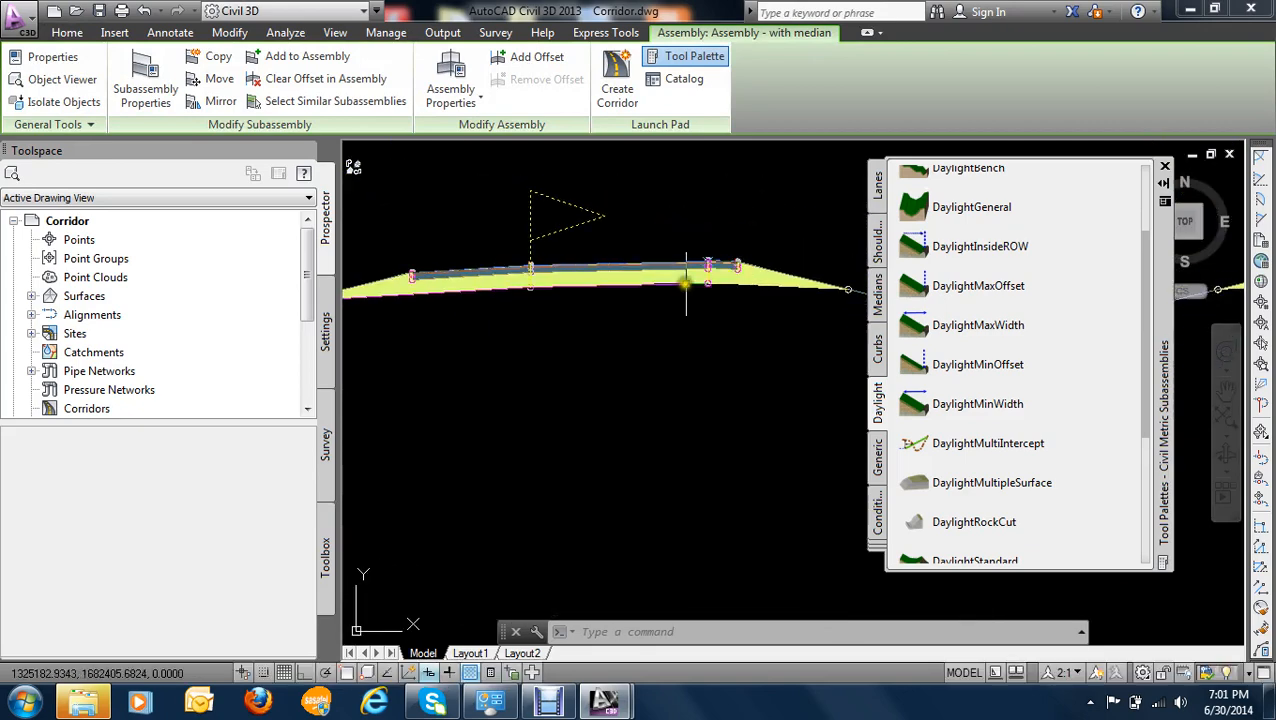
{"action": "scroll", "coordinate": [569, 278], "scroll_direction": "down", "scroll_amount": 2}
{"action": "scroll", "coordinate": [598, 282], "scroll_direction": "up", "scroll_amount": 5}
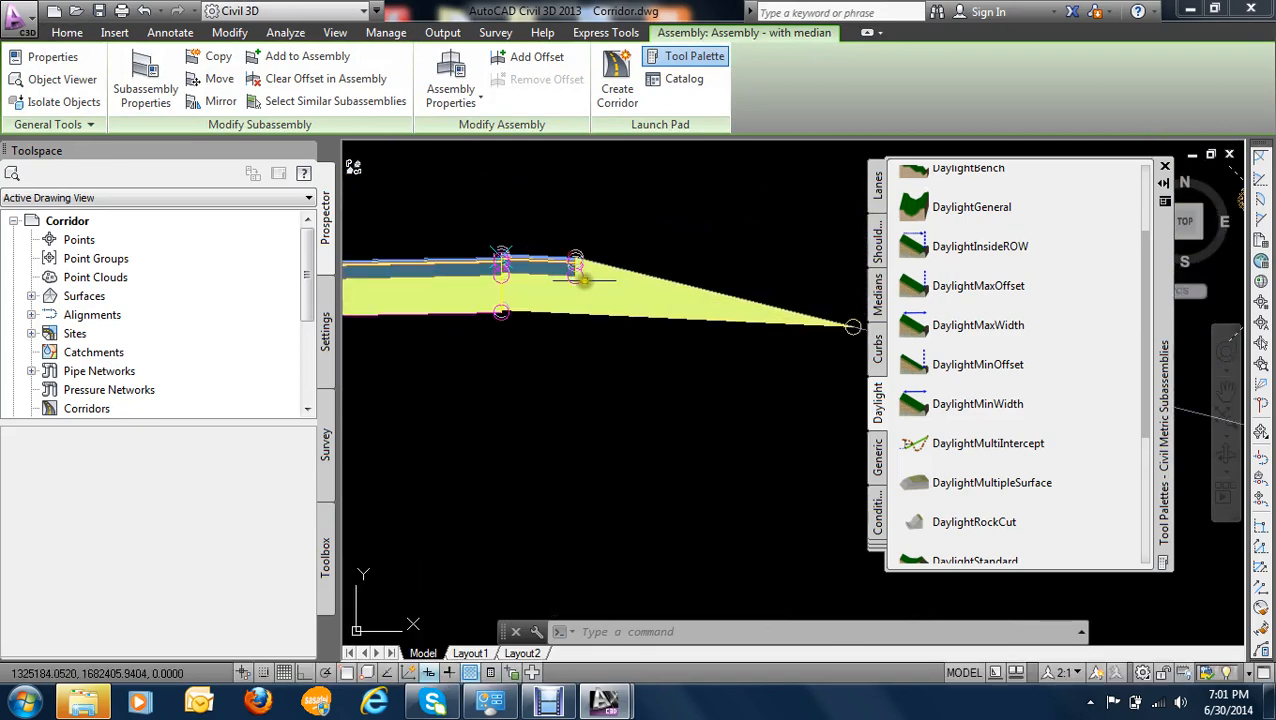
{"action": "scroll", "coordinate": [560, 278], "scroll_direction": "down", "scroll_amount": 3}
{"action": "scroll", "coordinate": [535, 270], "scroll_direction": "up", "scroll_amount": 5}
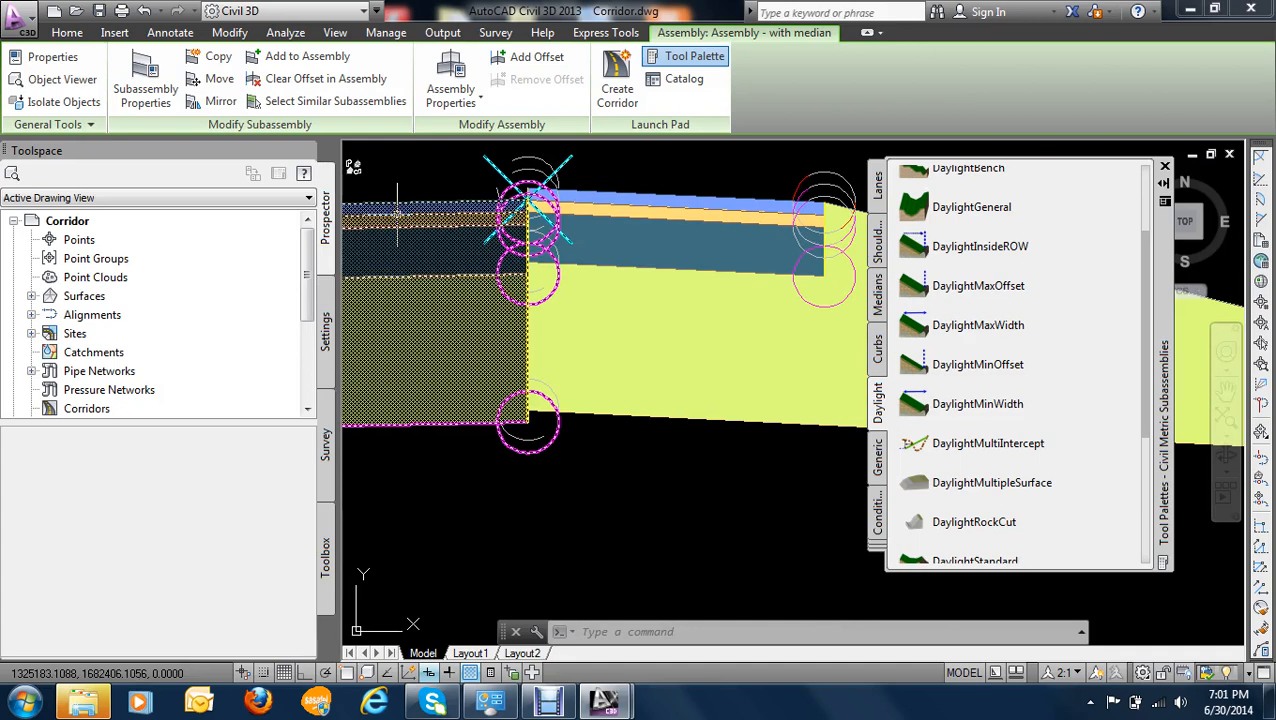
- Erase the mirrored lane, outer shoulder and daylight subassemblies on the left side of the median
{"action": "key", "text": "Escape"}
{"action": "left_click", "coordinate": [398, 220]}
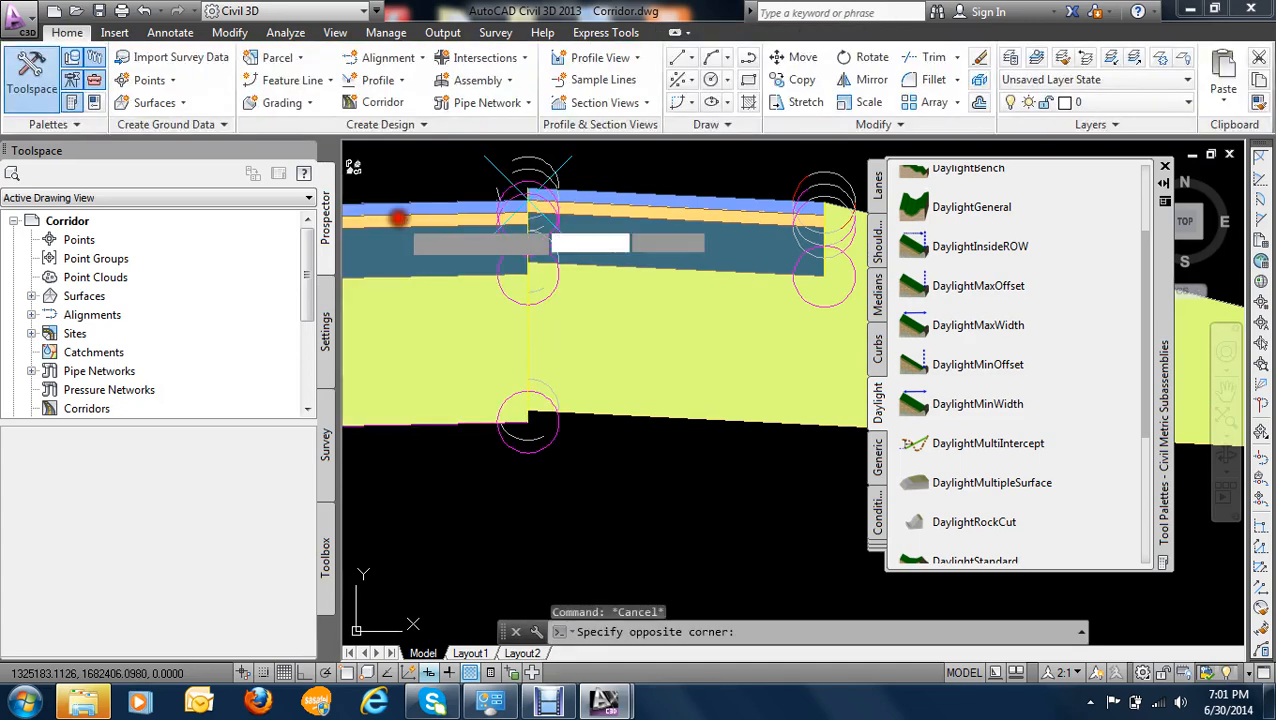
{"action": "left_click", "coordinate": [399, 221]}
{"action": "scroll", "coordinate": [452, 287], "scroll_direction": "down", "scroll_amount": 10}
{"action": "middle_click_drag", "start_coordinate": [528, 297], "coordinate": [773, 314]}
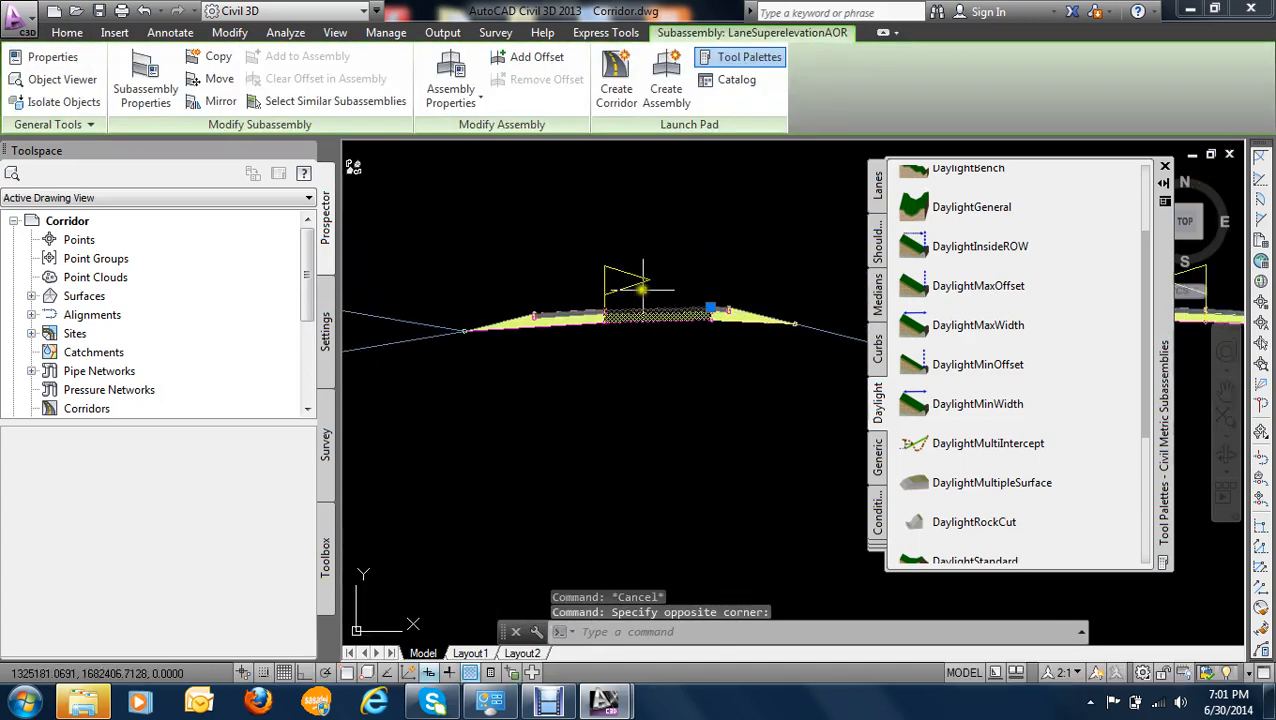
{"action": "scroll", "coordinate": [577, 270], "scroll_direction": "down", "scroll_amount": 2}
{"action": "left_click", "coordinate": [588, 252]}
{"action": "left_click", "coordinate": [414, 383]}
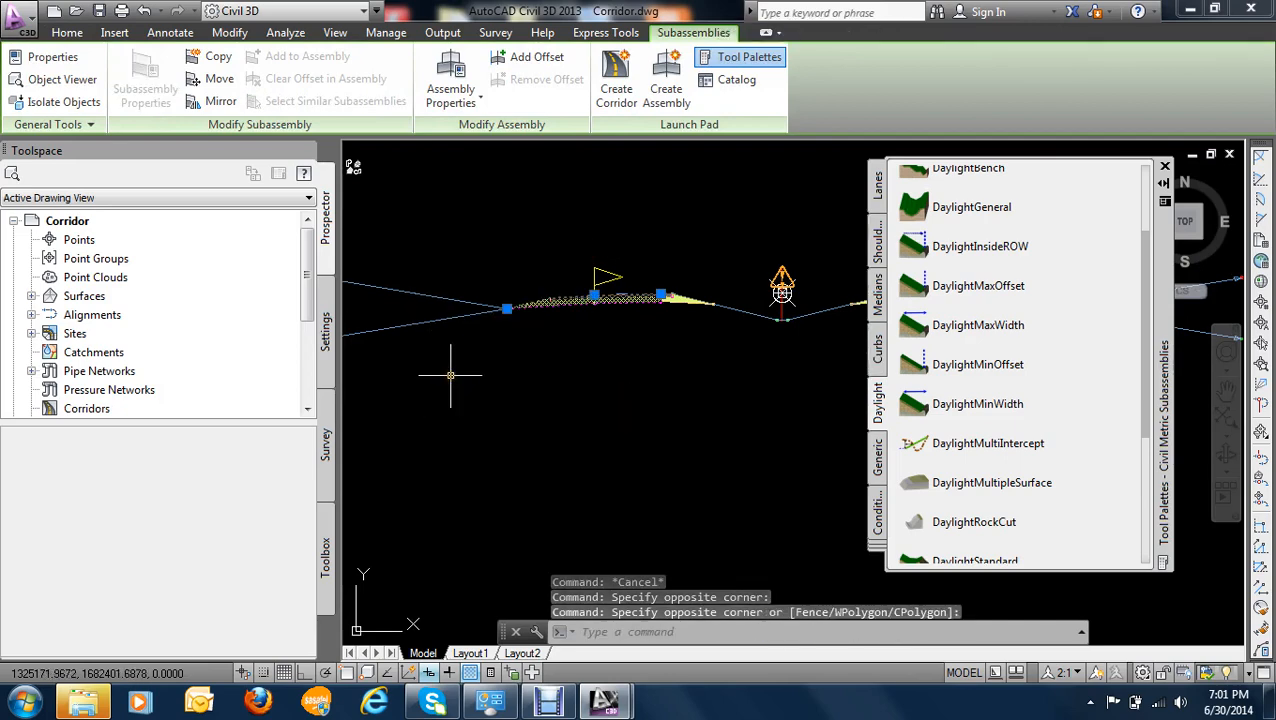
{"action": "key", "text": "Delete"}
- Mirror the right lane, outer shoulder and daylight subassemblies to the topmost outer corner of the median's left shoulder and clear the selection
{"action": "scroll", "coordinate": [445, 372], "scroll_direction": "down", "scroll_amount": 3}
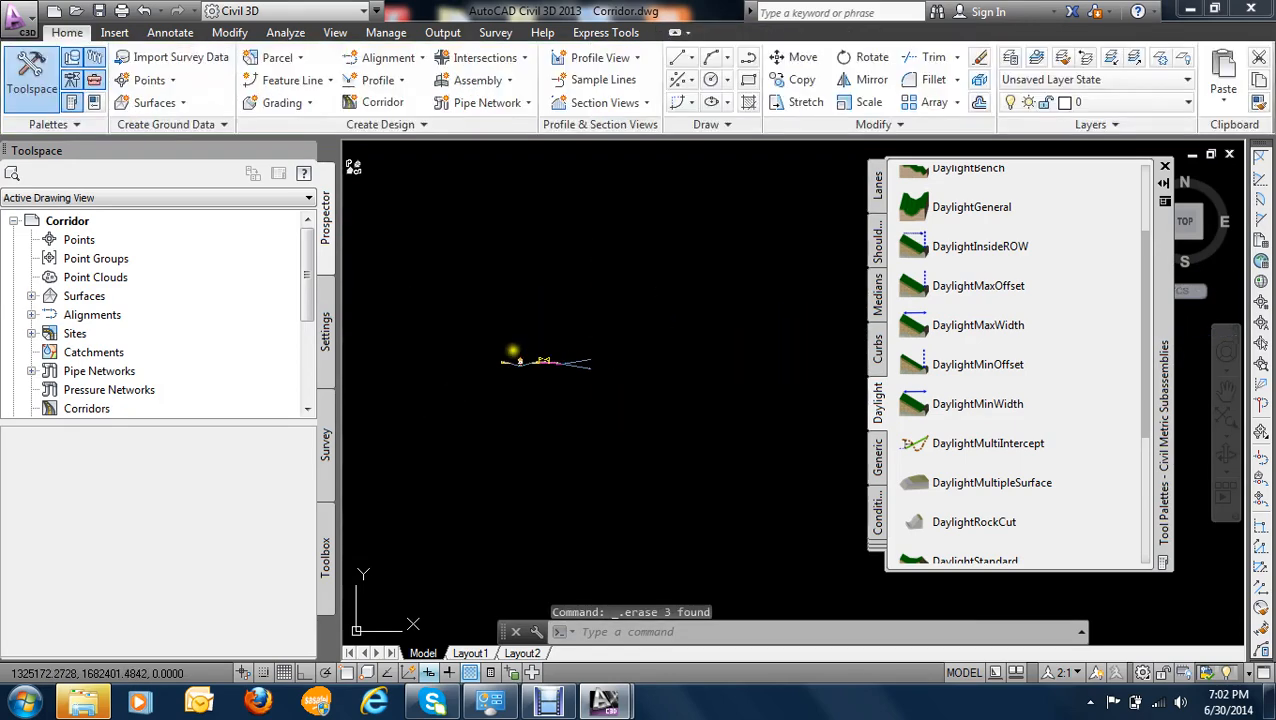
{"action": "scroll", "coordinate": [540, 332], "scroll_direction": "up", "scroll_amount": 5}
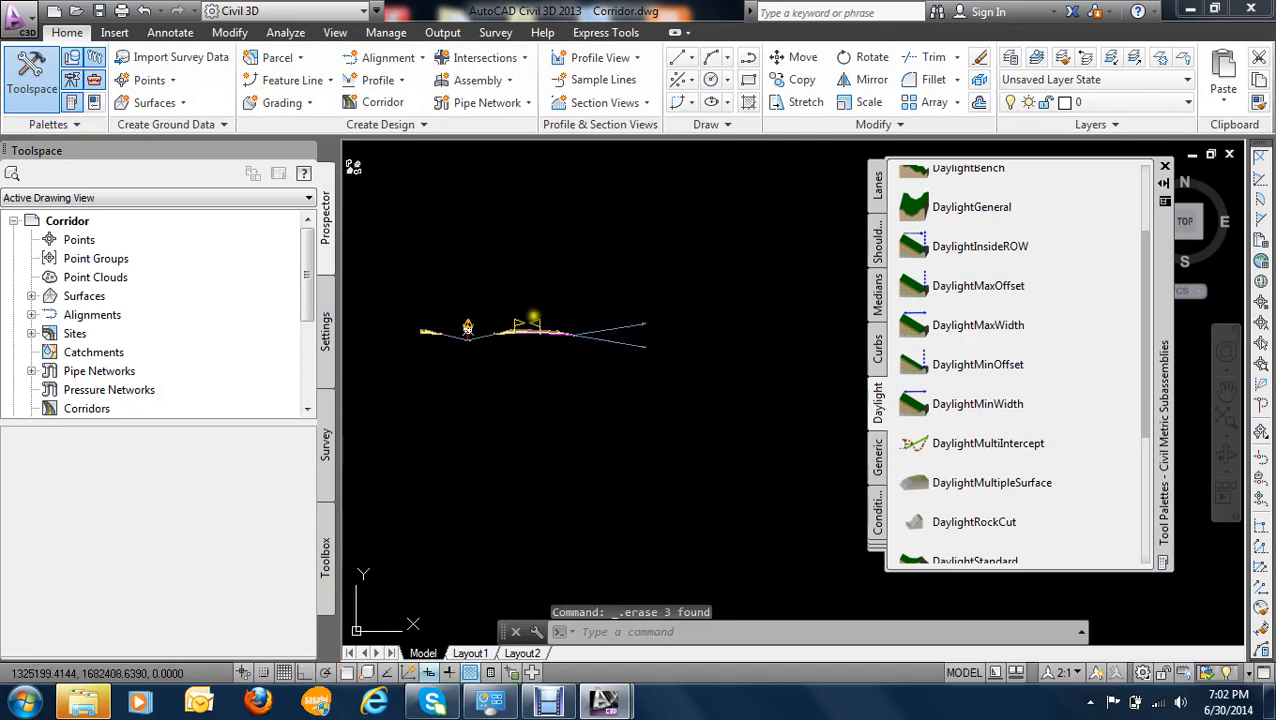
{"action": "left_click", "coordinate": [708, 300]}
{"action": "left_click", "coordinate": [450, 432]}
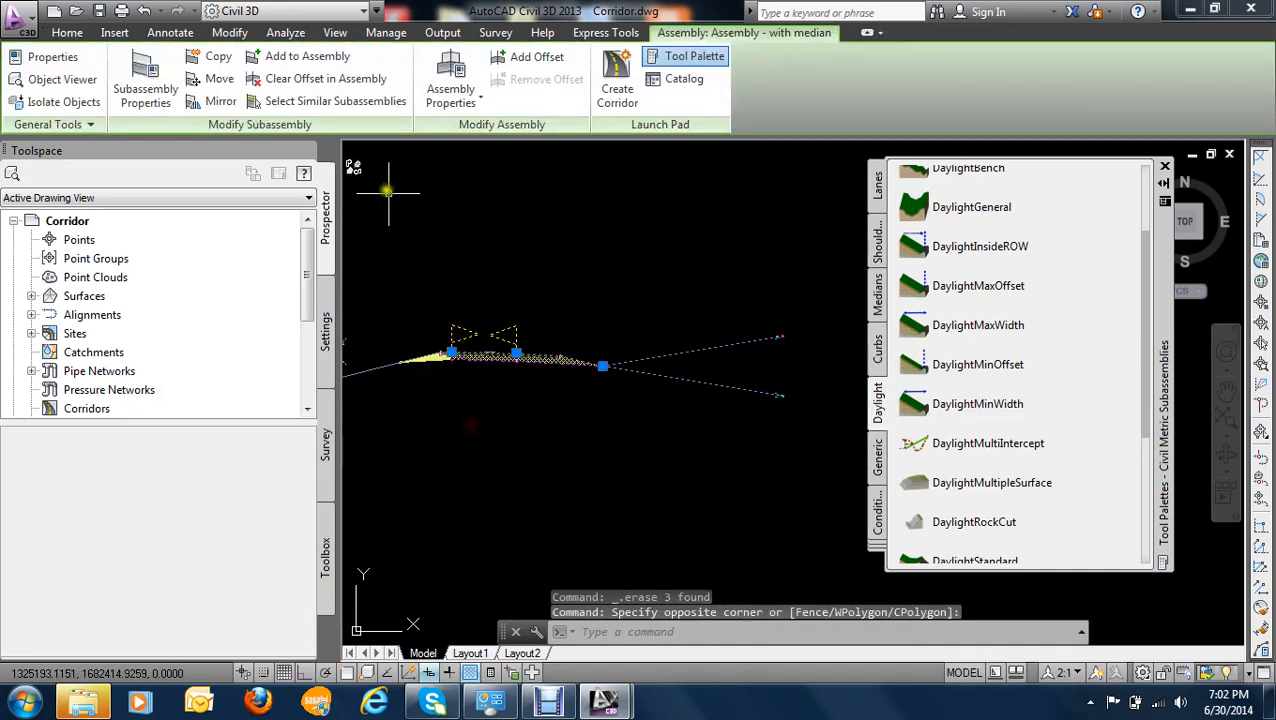
{"action": "left_click", "coordinate": [220, 101]}
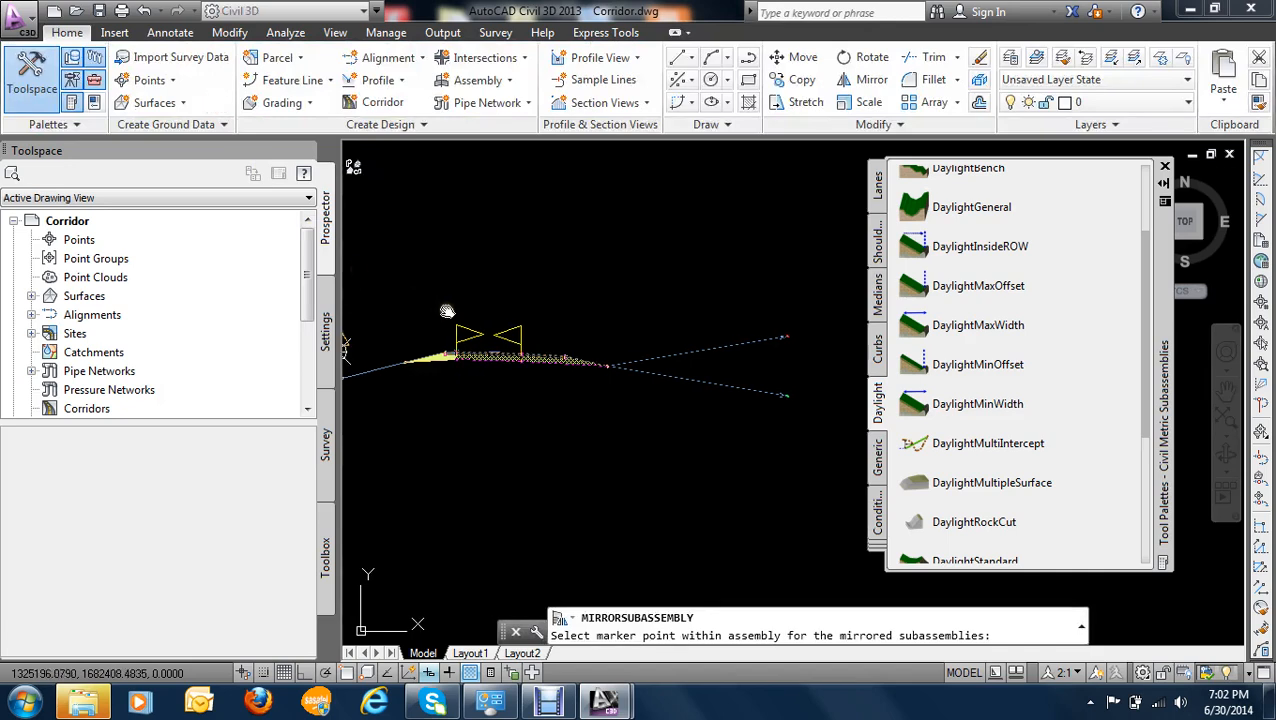
{"action": "middle_click_drag", "start_coordinate": [447, 312], "coordinate": [590, 348]}
{"action": "scroll", "coordinate": [551, 357], "scroll_direction": "up", "scroll_amount": 5}
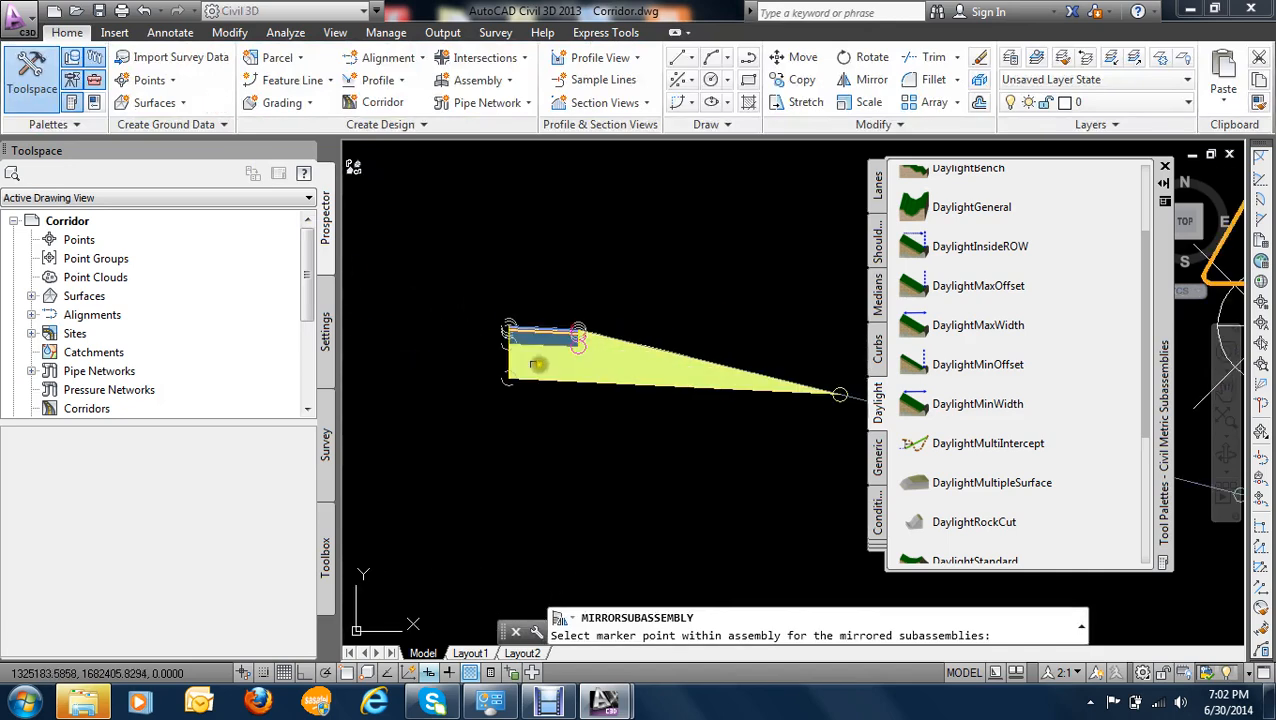
{"action": "scroll", "coordinate": [650, 280], "scroll_direction": "up", "scroll_amount": 3}
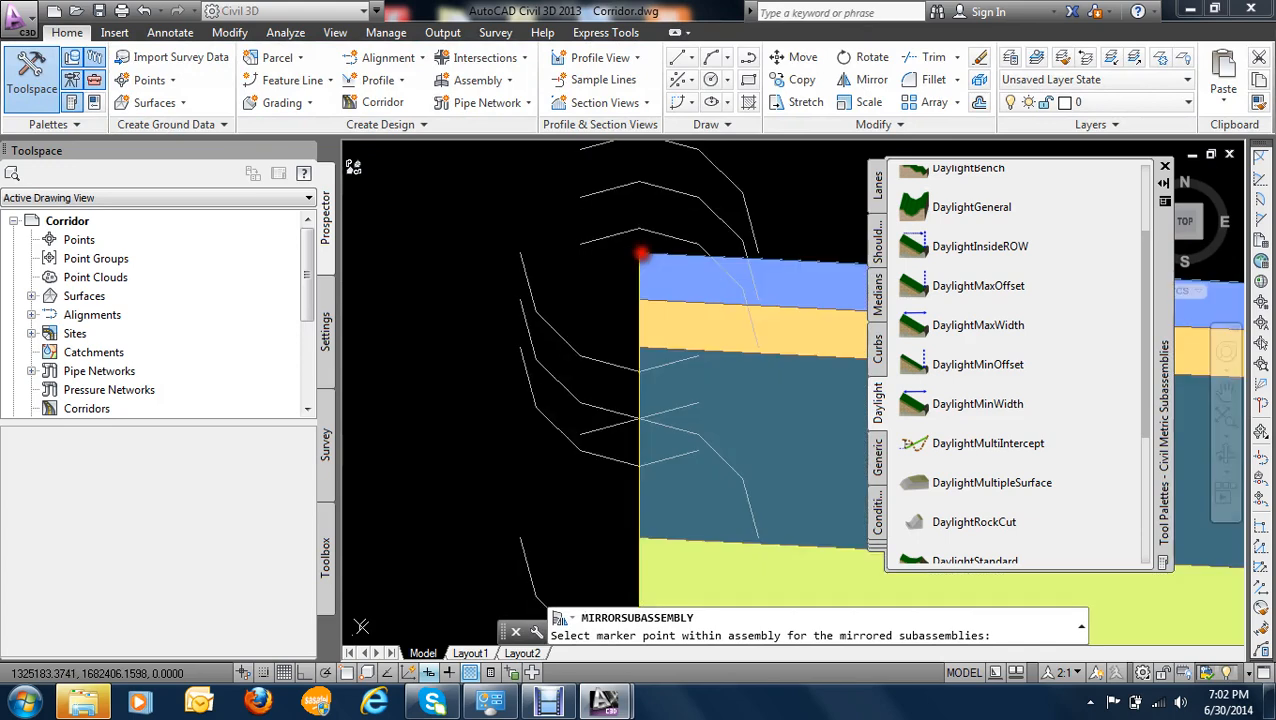
{"action": "left_click", "coordinate": [642, 258]}
{"action": "scroll", "coordinate": [604, 316], "scroll_direction": "down", "scroll_amount": 6}
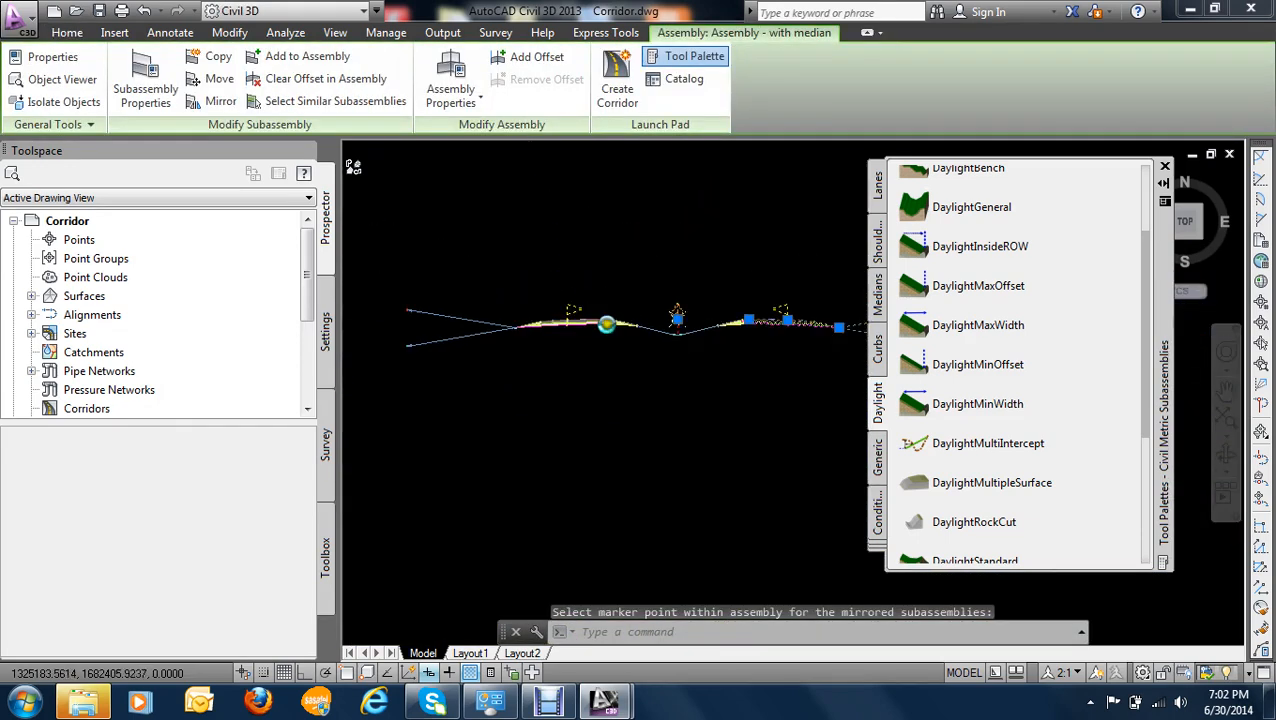
{"action": "key", "text": "Escape"}
- Examine the whole assembly on both sides of the median
{"action": "scroll", "coordinate": [630, 325], "scroll_direction": "up", "scroll_amount": 3}
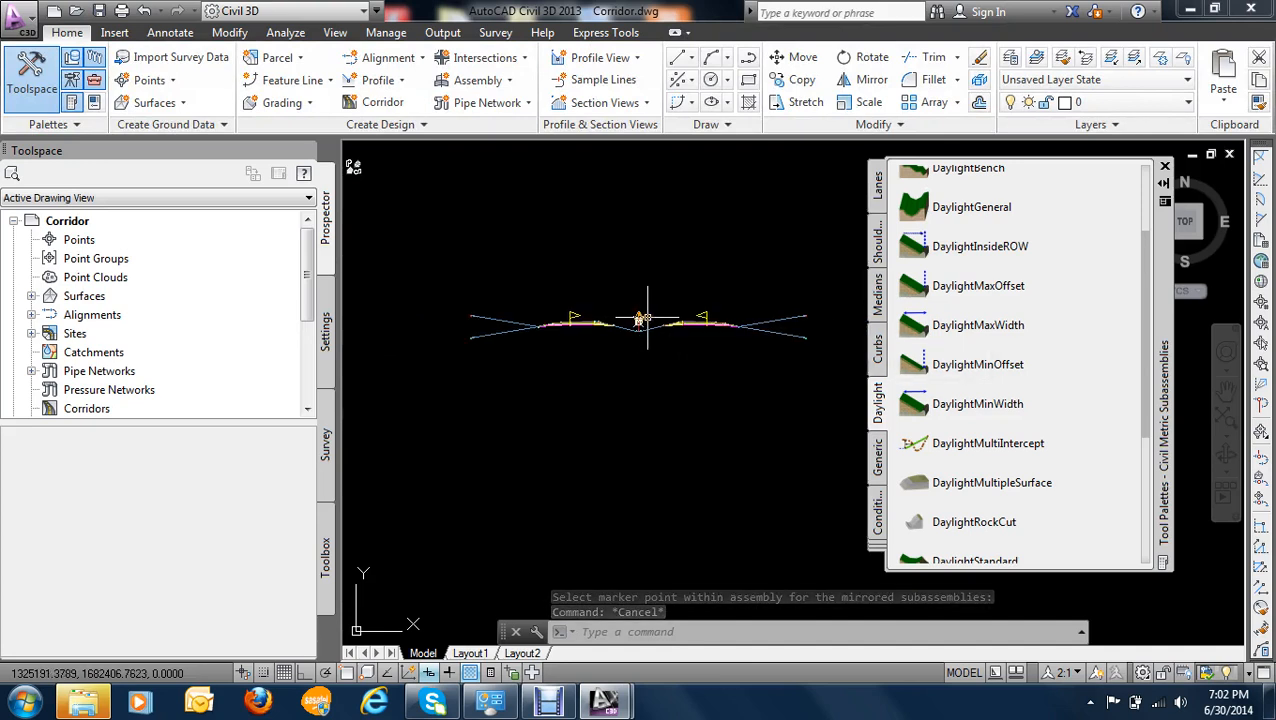
{"action": "scroll", "coordinate": [645, 320], "scroll_direction": "down", "scroll_amount": 4}
{"action": "scroll", "coordinate": [641, 322], "scroll_direction": "up", "scroll_amount": 2}
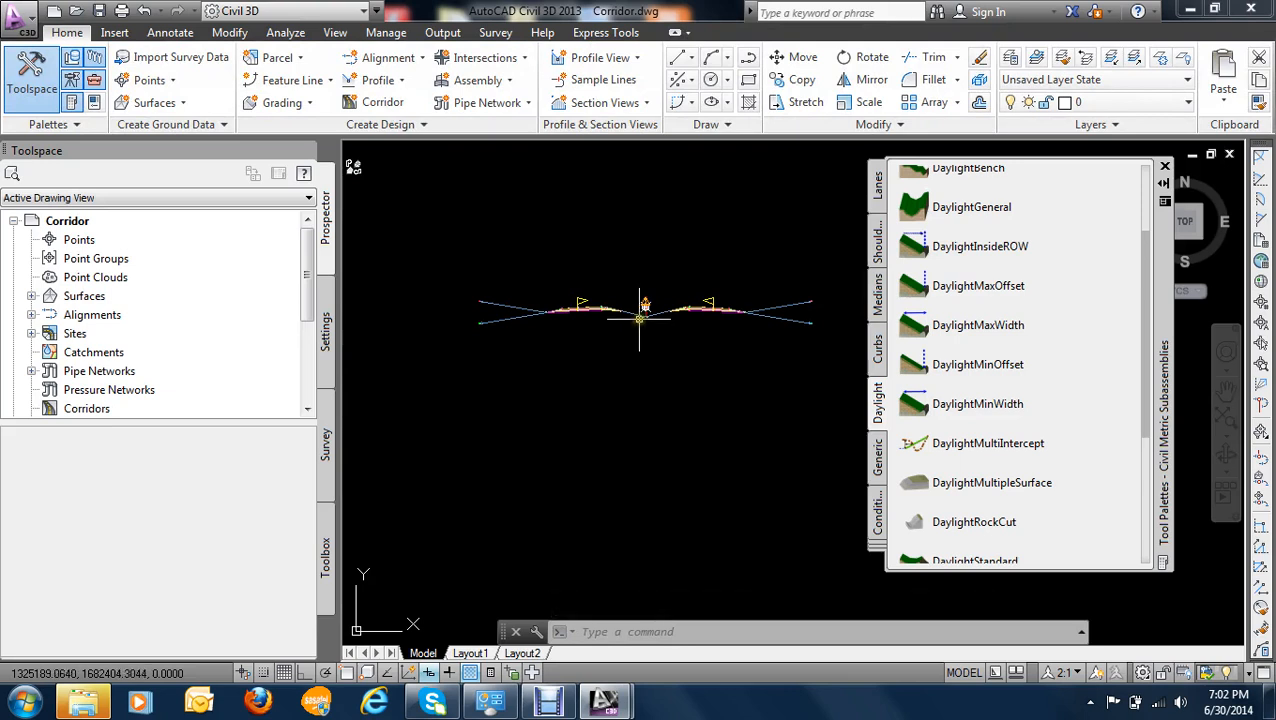
{"action": "scroll", "coordinate": [641, 300], "scroll_direction": "down", "scroll_amount": 2}
{"action": "scroll", "coordinate": [632, 296], "scroll_direction": "up", "scroll_amount": 7}
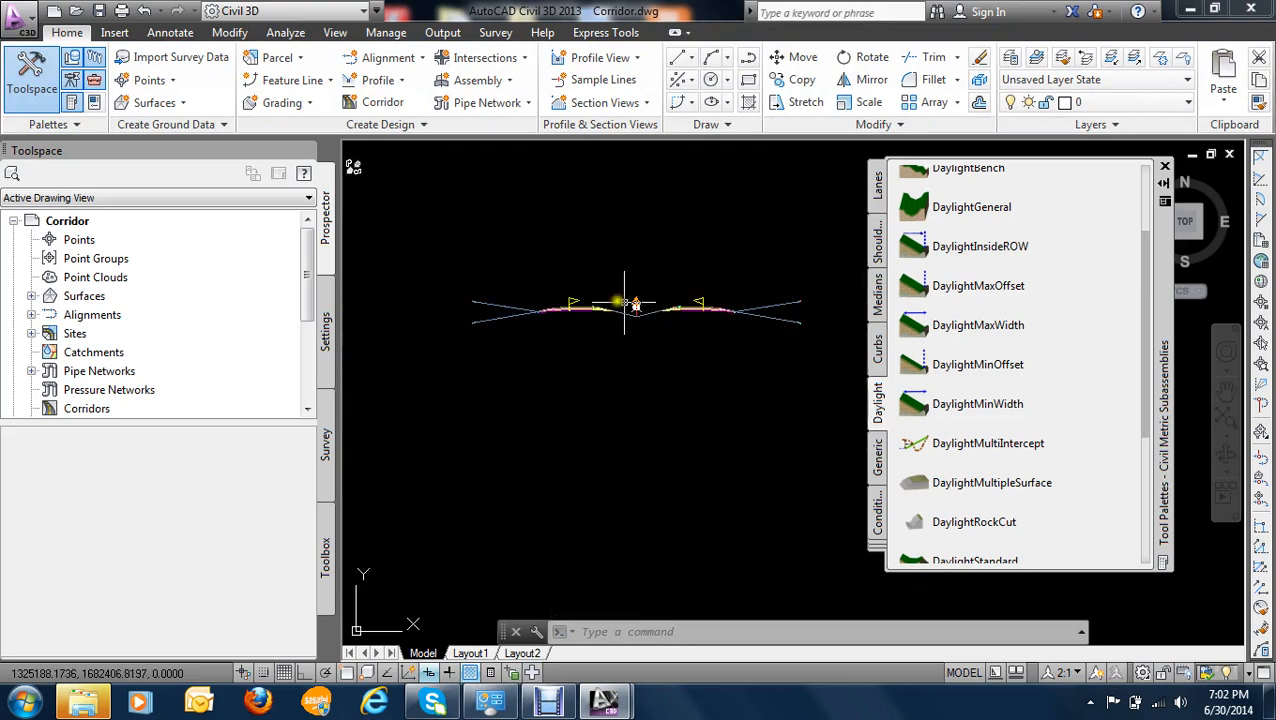
{"action": "scroll", "coordinate": [650, 360], "scroll_direction": "down", "scroll_amount": 3}
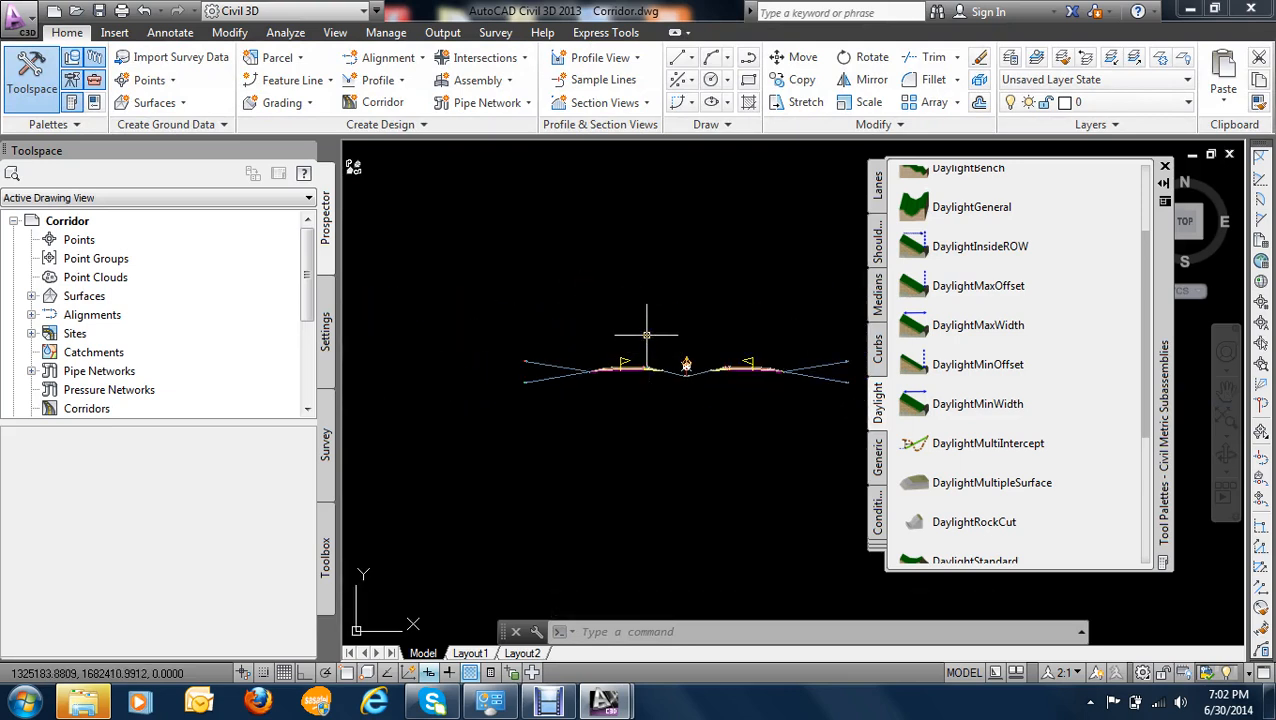
{"action": "scroll", "coordinate": [646, 336], "scroll_direction": "down", "scroll_amount": 4}
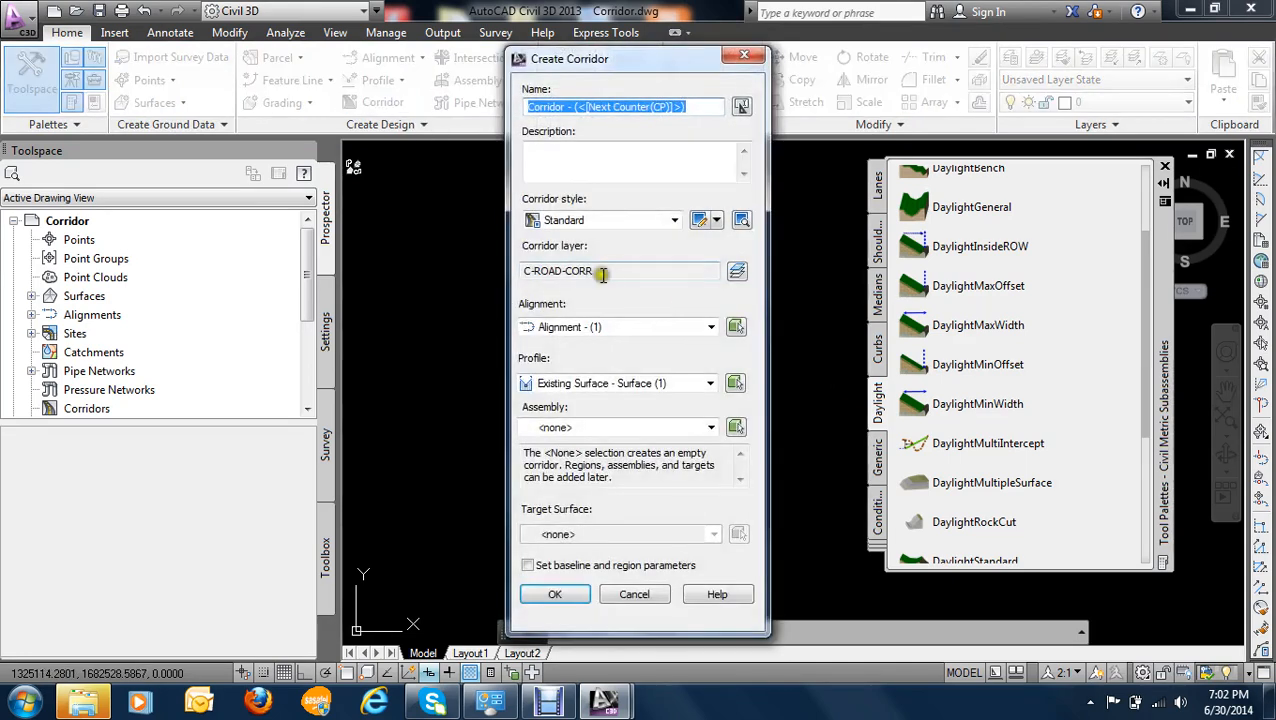
- Name the new corridor "Corridor -11" and base it on Alignment - (1) with the Layout (3) profile
{"action": "left_click_drag", "start_coordinate": [686, 107], "coordinate": [576, 107]}
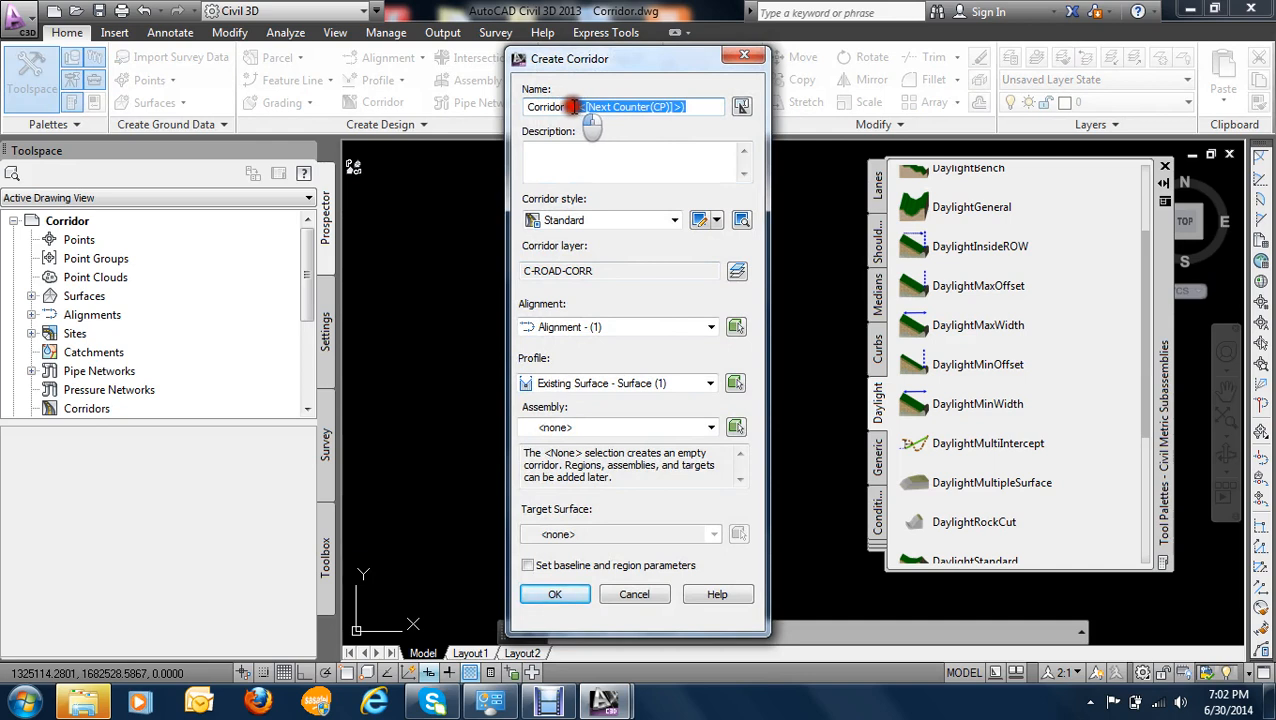
{"action": "key", "text": "Delete"}
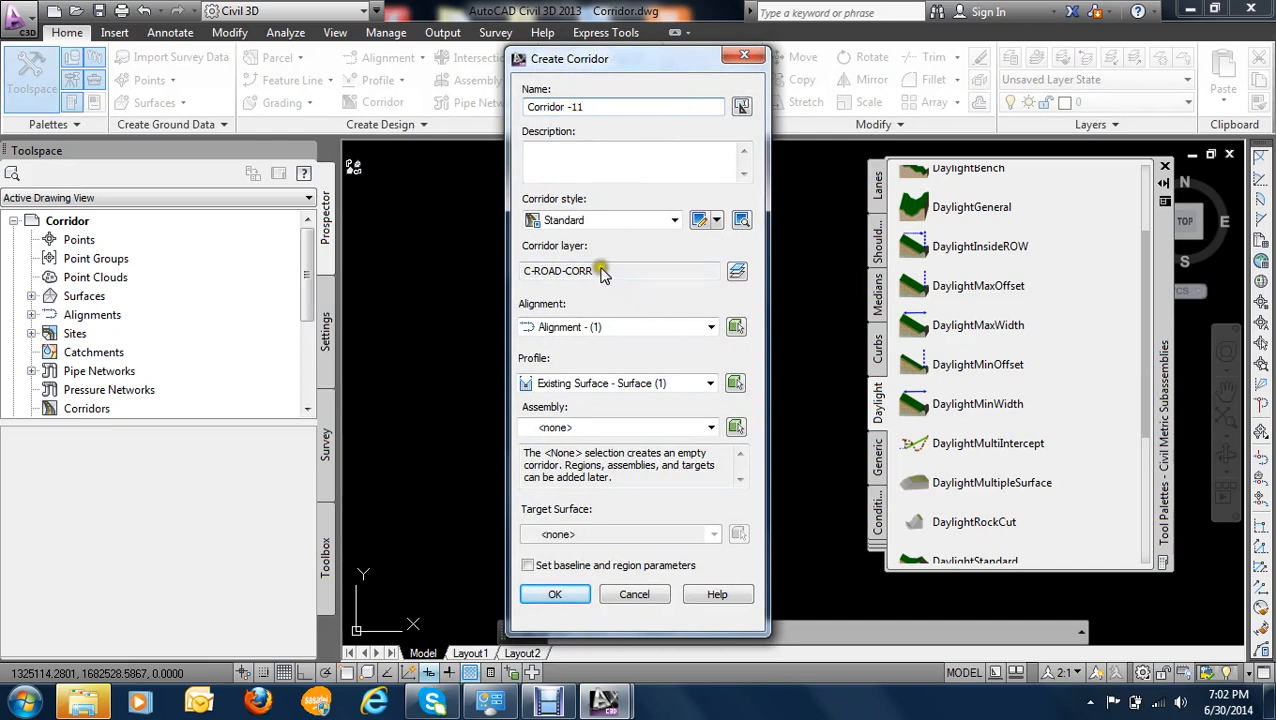
{"action": "left_click", "coordinate": [620, 332]}
{"action": "left_click", "coordinate": [652, 345]}
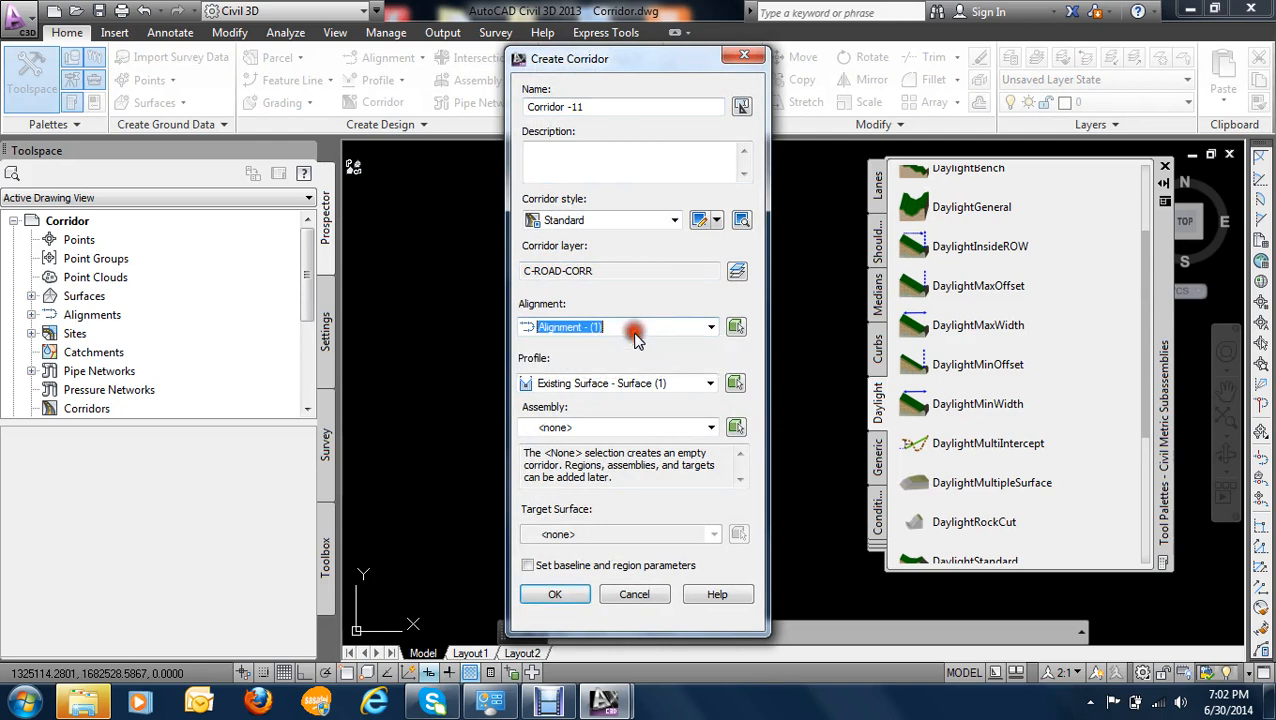
{"action": "left_click", "coordinate": [648, 385]}
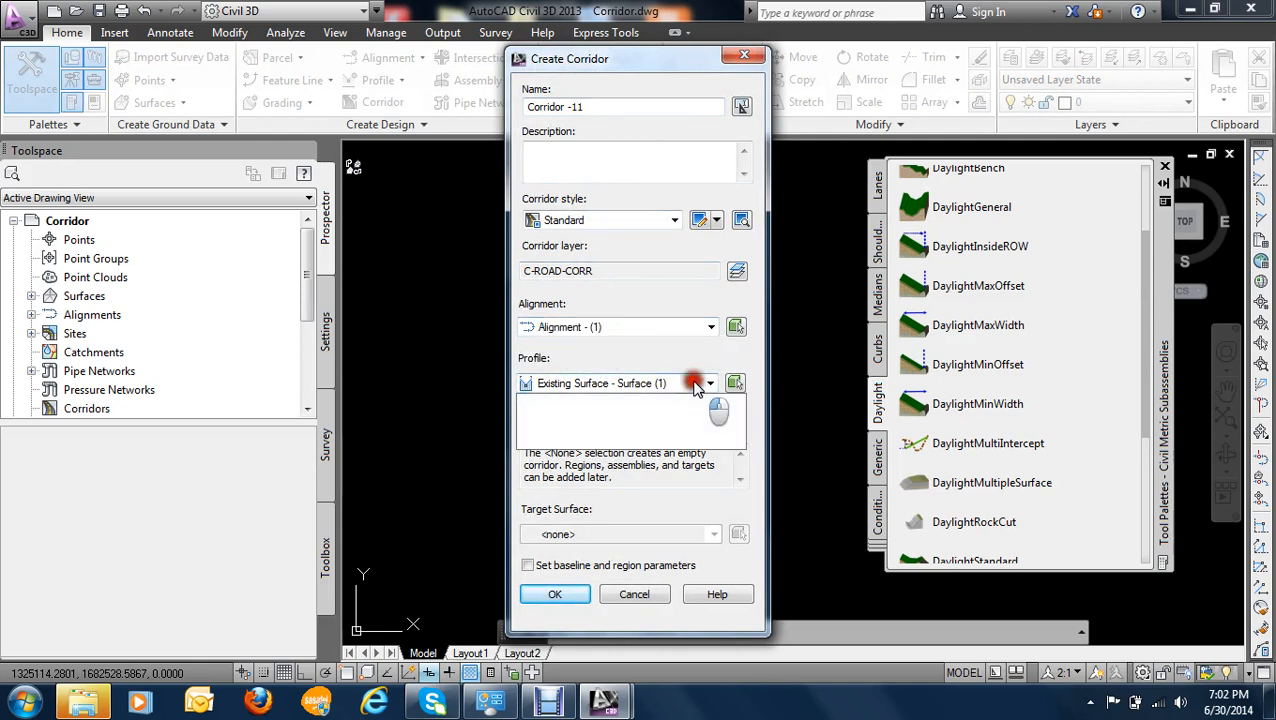
{"action": "left_click", "coordinate": [590, 421]}
- Assign "Assembly - with median" and the target surface Existing Surface to the corridor, and accept the corridor definition
{"action": "left_click", "coordinate": [627, 437]}
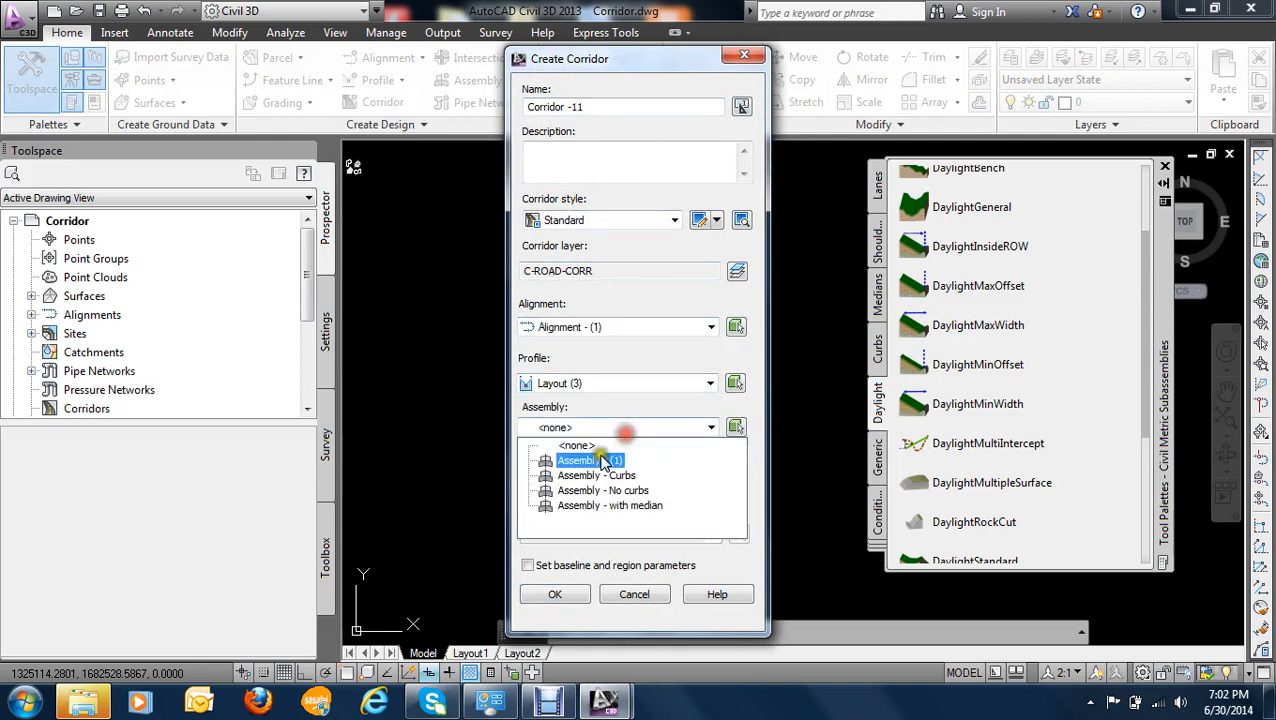
{"action": "left_click", "coordinate": [648, 514]}
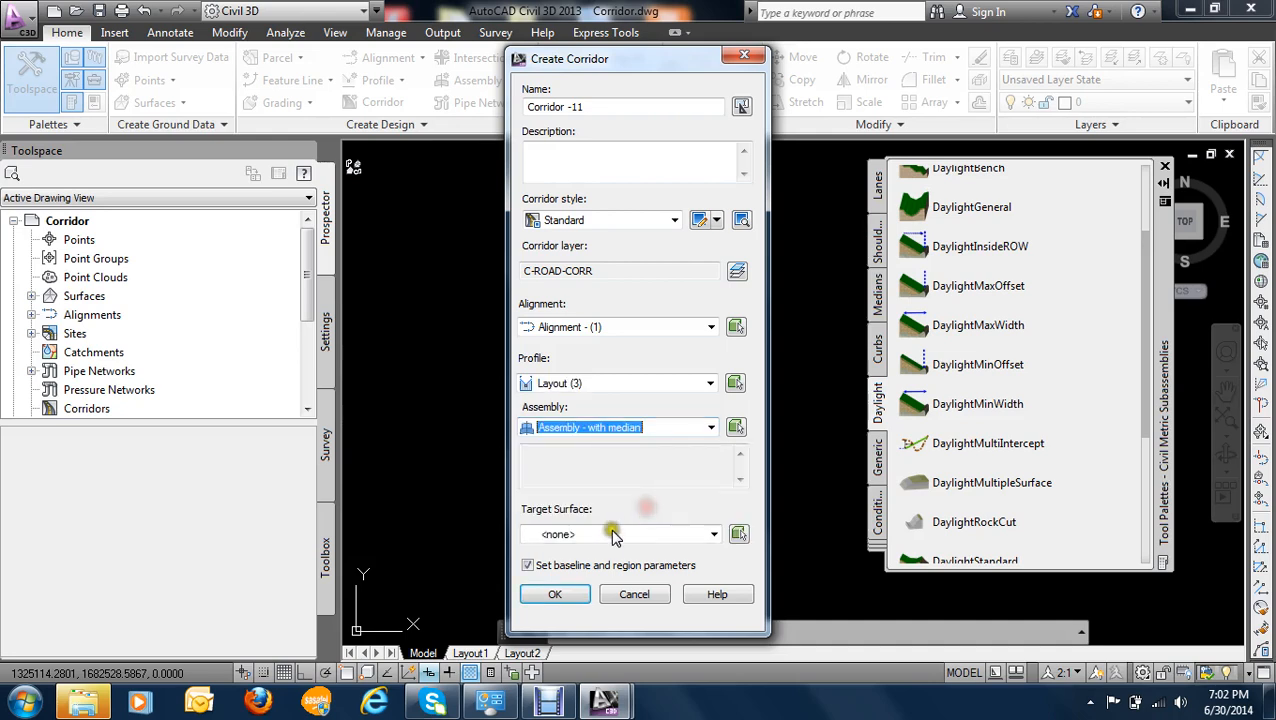
{"action": "left_click", "coordinate": [613, 534]}
{"action": "left_click", "coordinate": [586, 567]}
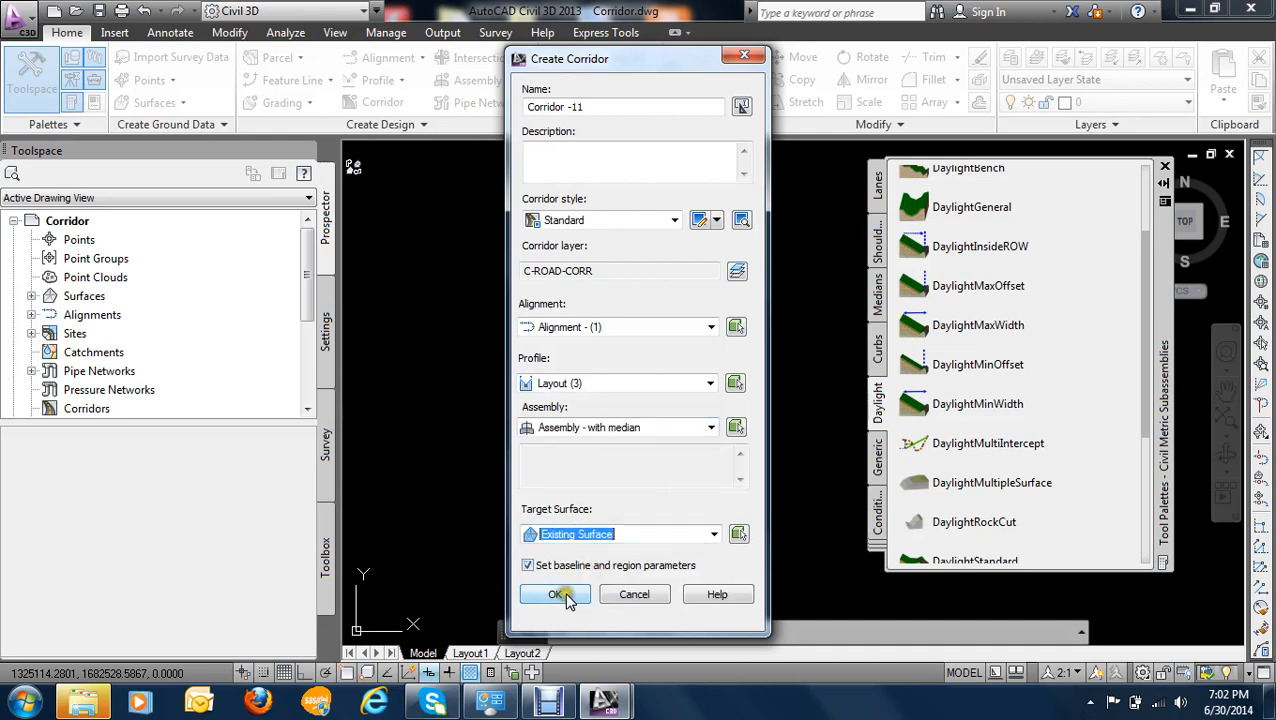
{"action": "left_click", "coordinate": [558, 594]}
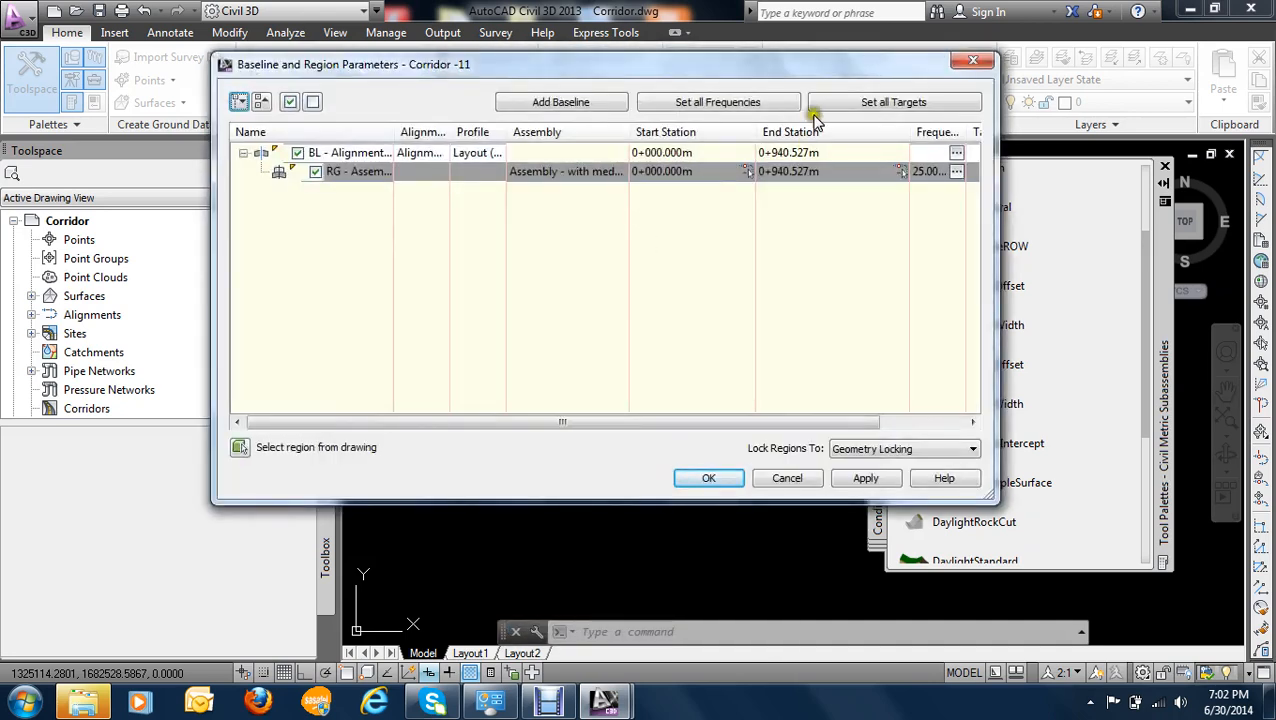
- Map all surface targets of the corridor to Existing Surface in the target mapping
{"action": "left_click", "coordinate": [883, 105]}
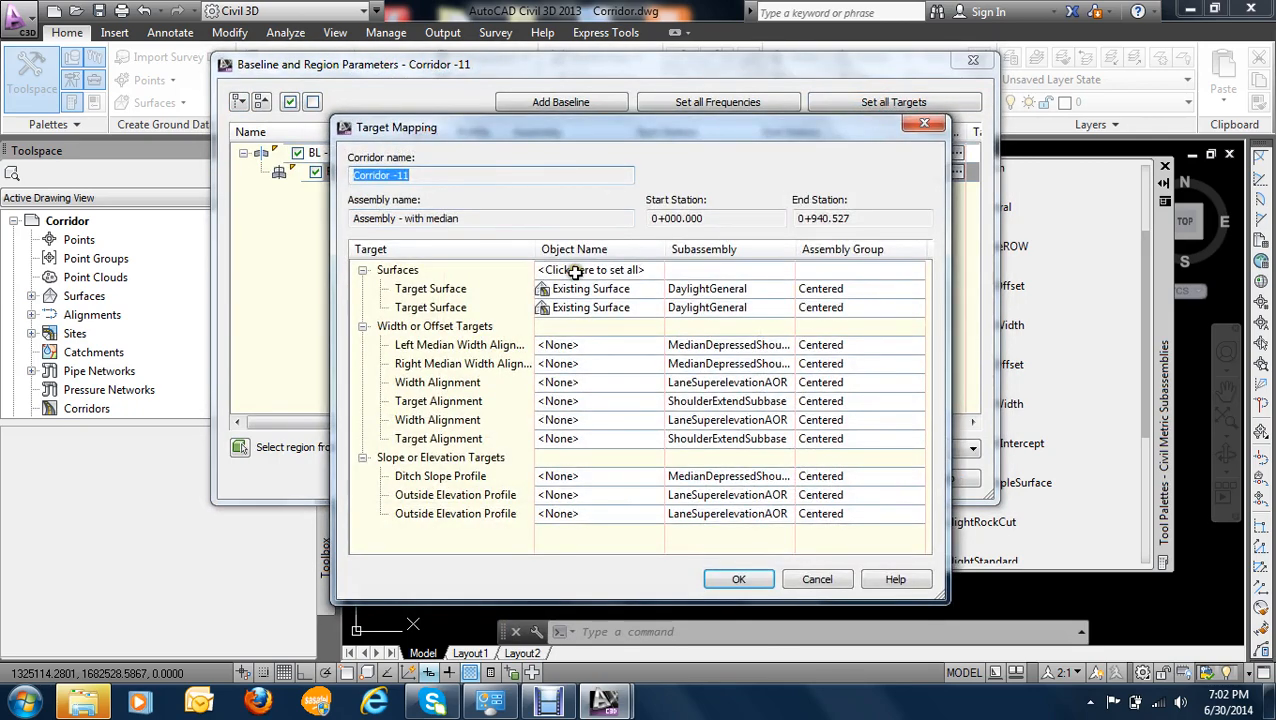
{"action": "left_click", "coordinate": [576, 272]}
{"action": "left_click", "coordinate": [350, 292]}
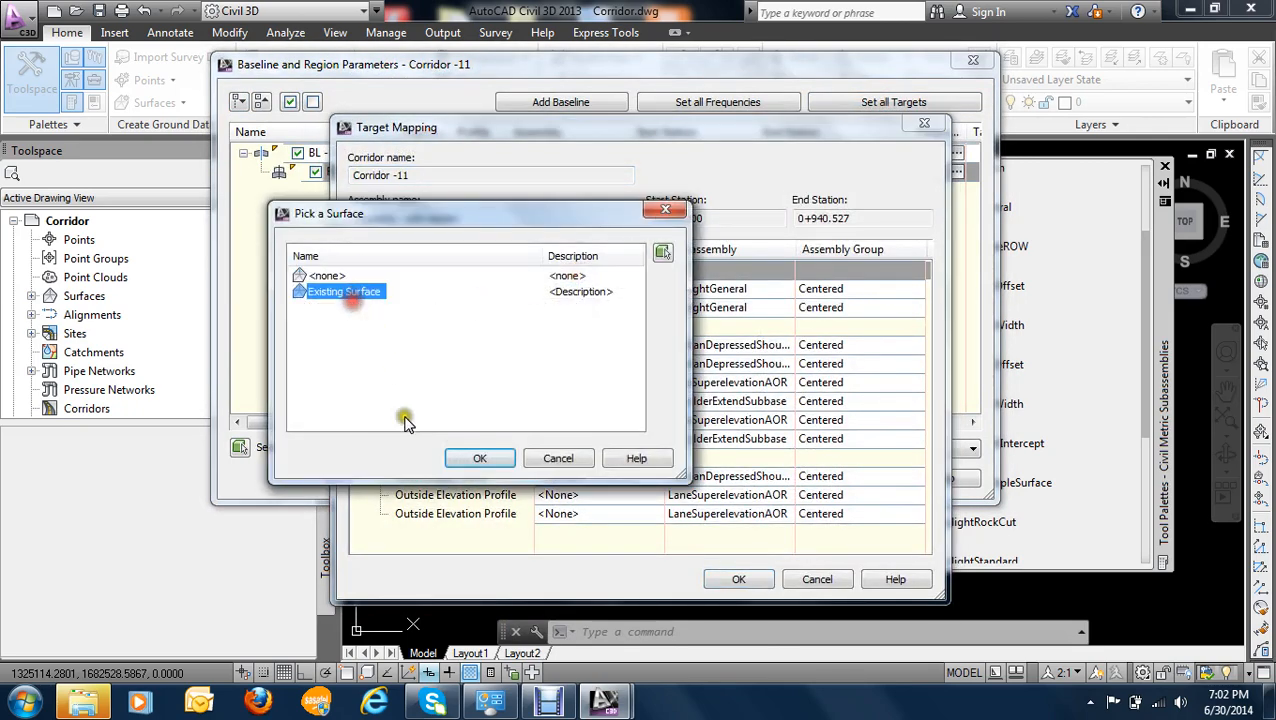
{"action": "left_click", "coordinate": [476, 459]}
{"action": "left_click", "coordinate": [744, 580]}
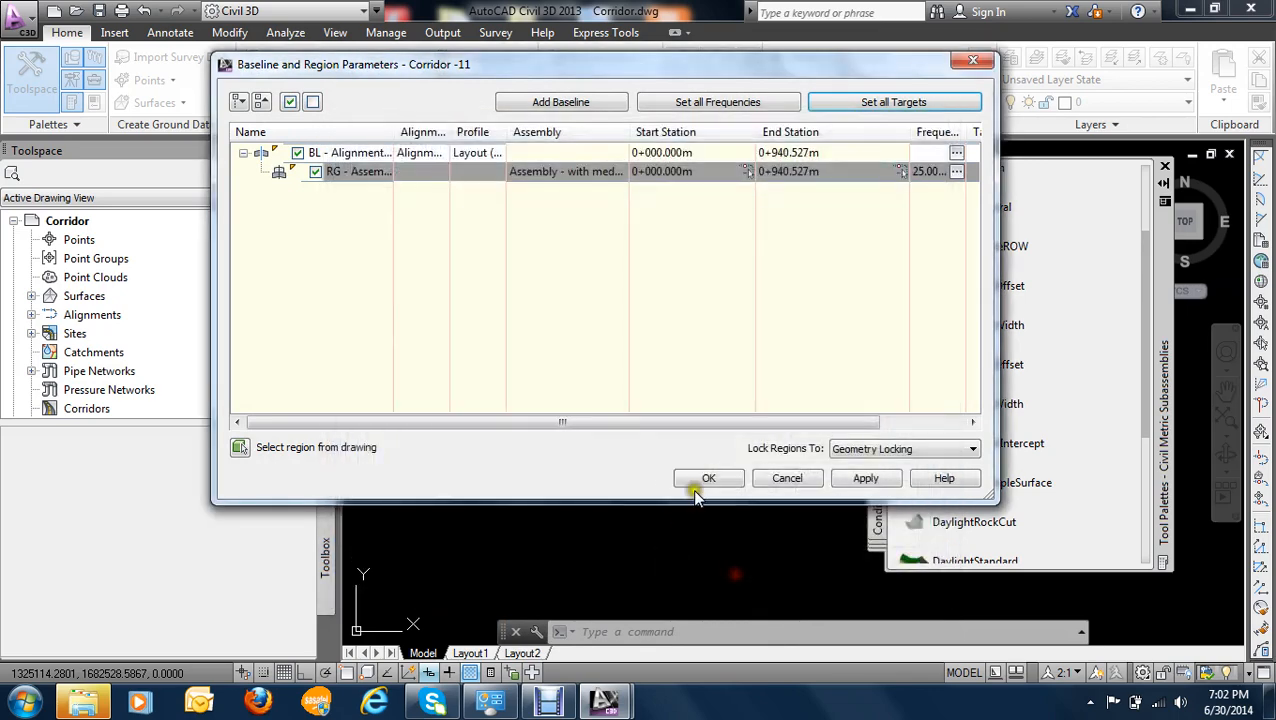
- Apply the baseline and region parameters, rebuild the corridor and finish creating it
{"action": "left_click", "coordinate": [866, 479]}
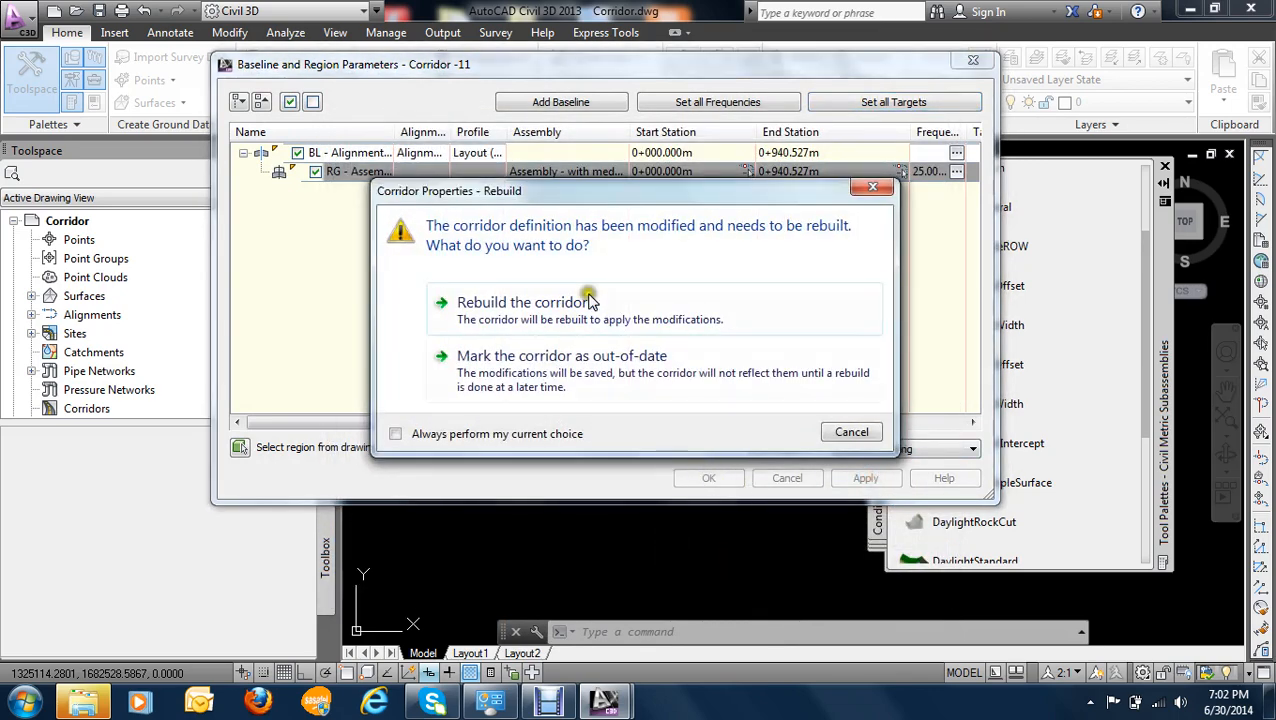
{"action": "left_click", "coordinate": [569, 303]}
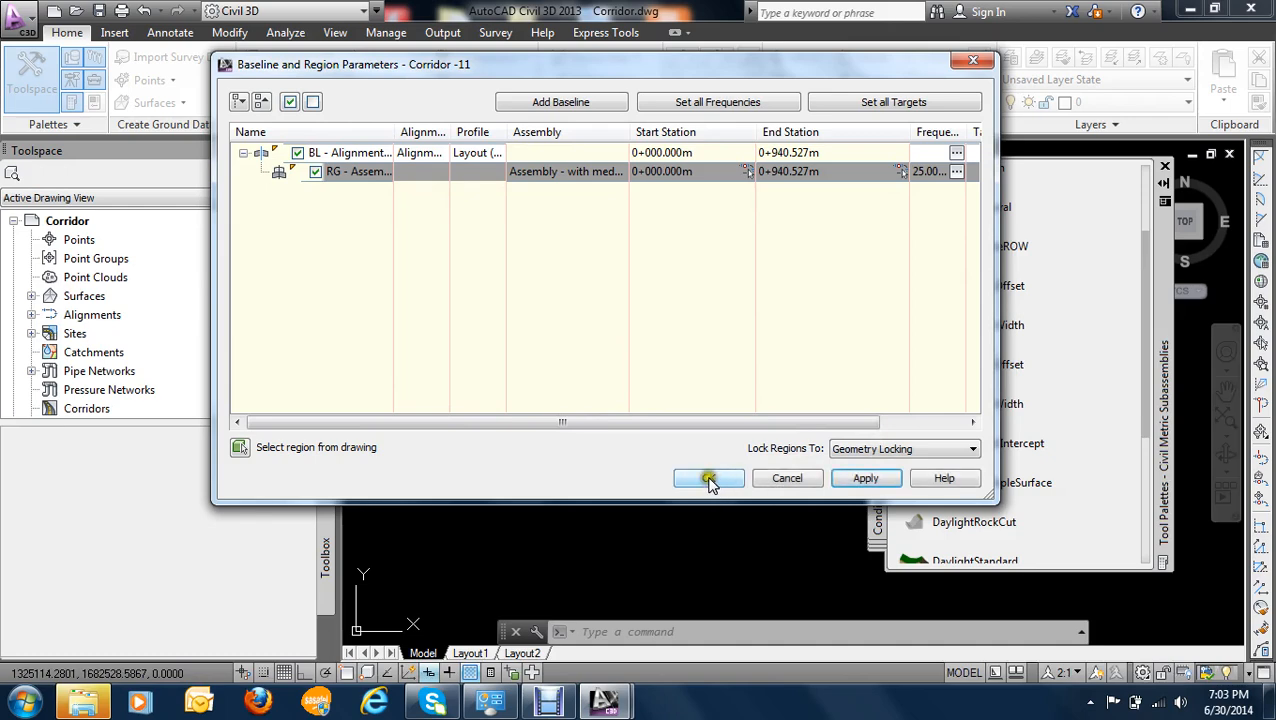
{"action": "left_click", "coordinate": [709, 479]}
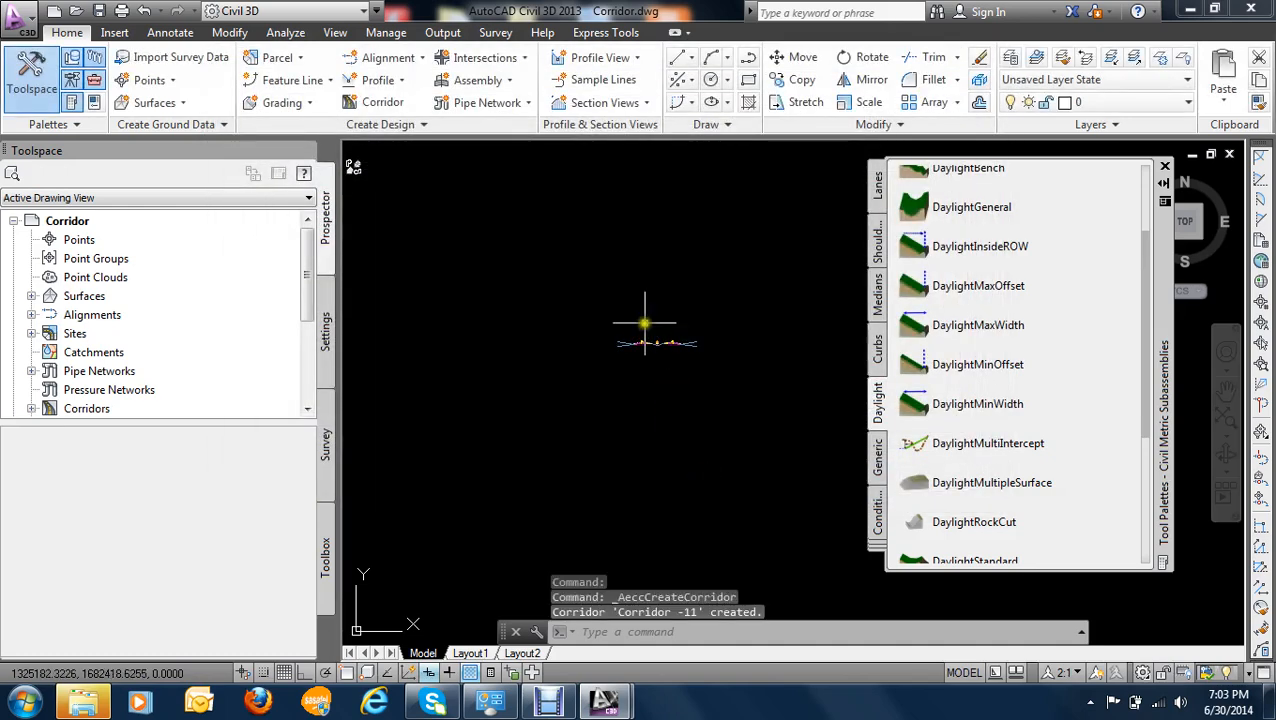
- Examine the new corridor in plan, both overall and close up along the straight section before the first curve
{"action": "scroll", "coordinate": [647, 342], "scroll_direction": "up", "scroll_amount": 5}
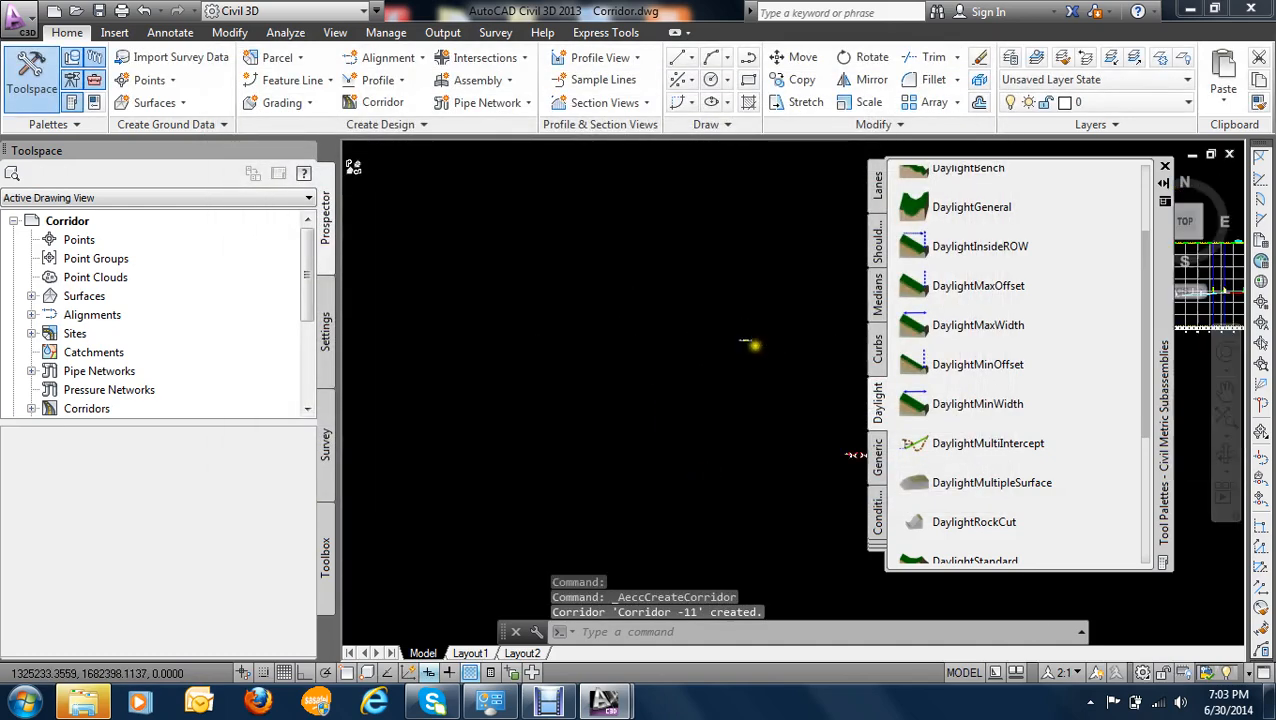
{"action": "scroll", "coordinate": [672, 312], "scroll_direction": "up", "scroll_amount": 10}
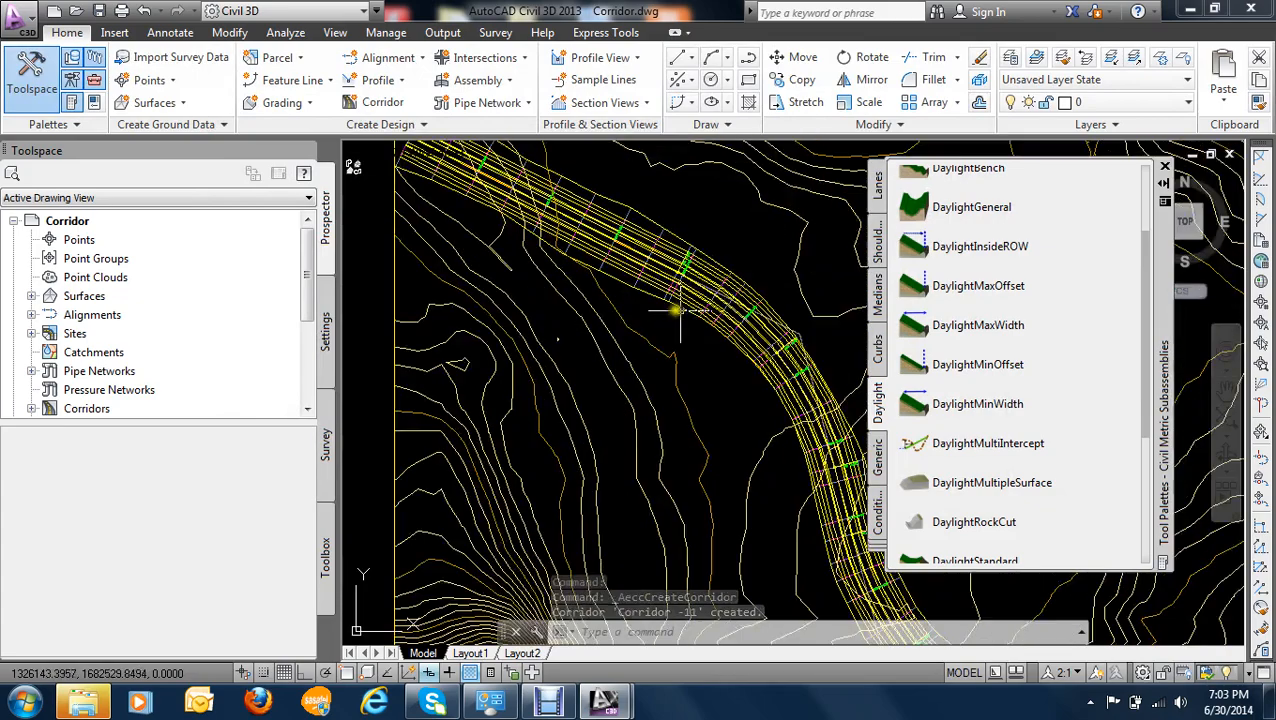
{"action": "scroll", "coordinate": [530, 267], "scroll_direction": "up", "scroll_amount": 6}
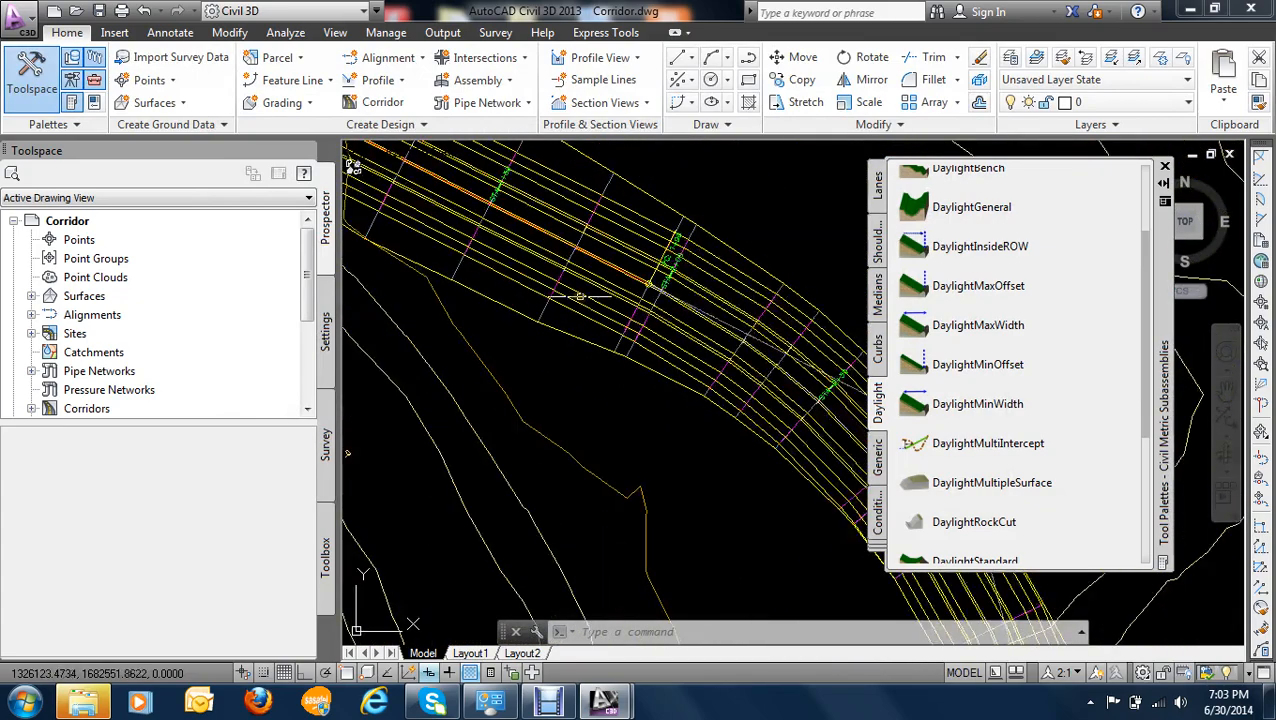
{"action": "scroll", "coordinate": [555, 347], "scroll_direction": "down", "scroll_amount": 8}
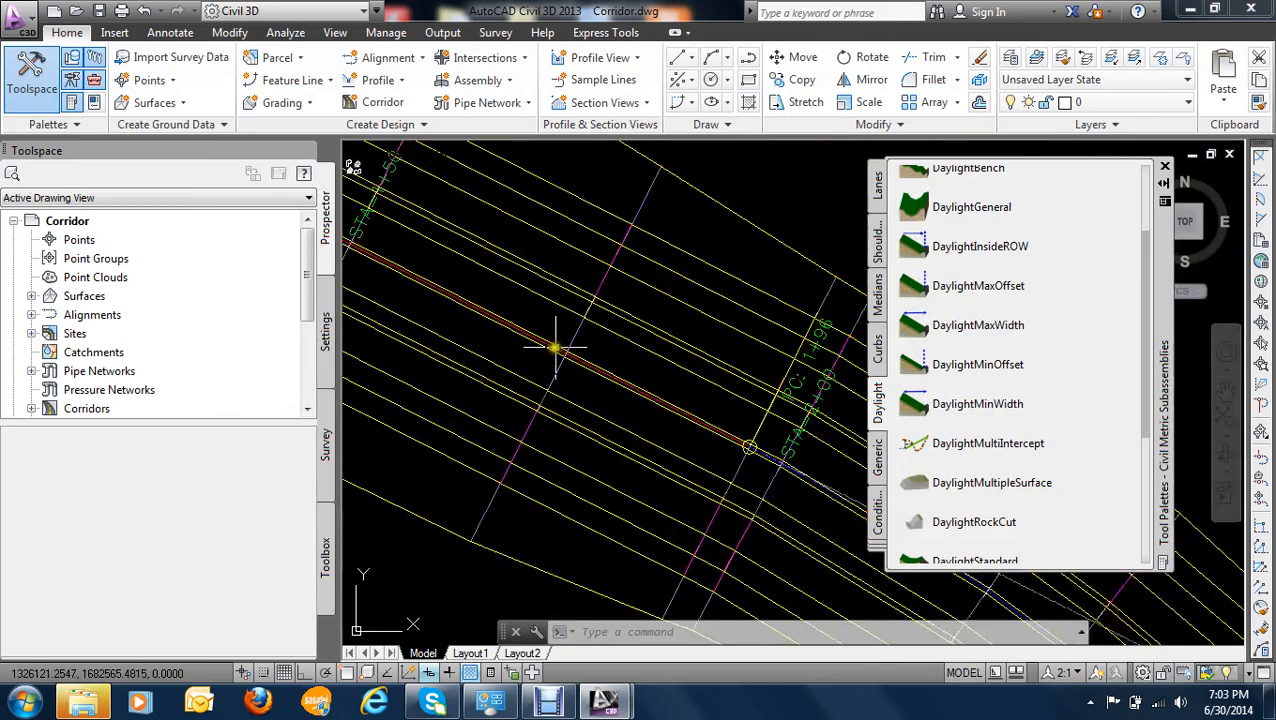
{"action": "scroll", "coordinate": [515, 325], "scroll_direction": "down", "scroll_amount": 3}
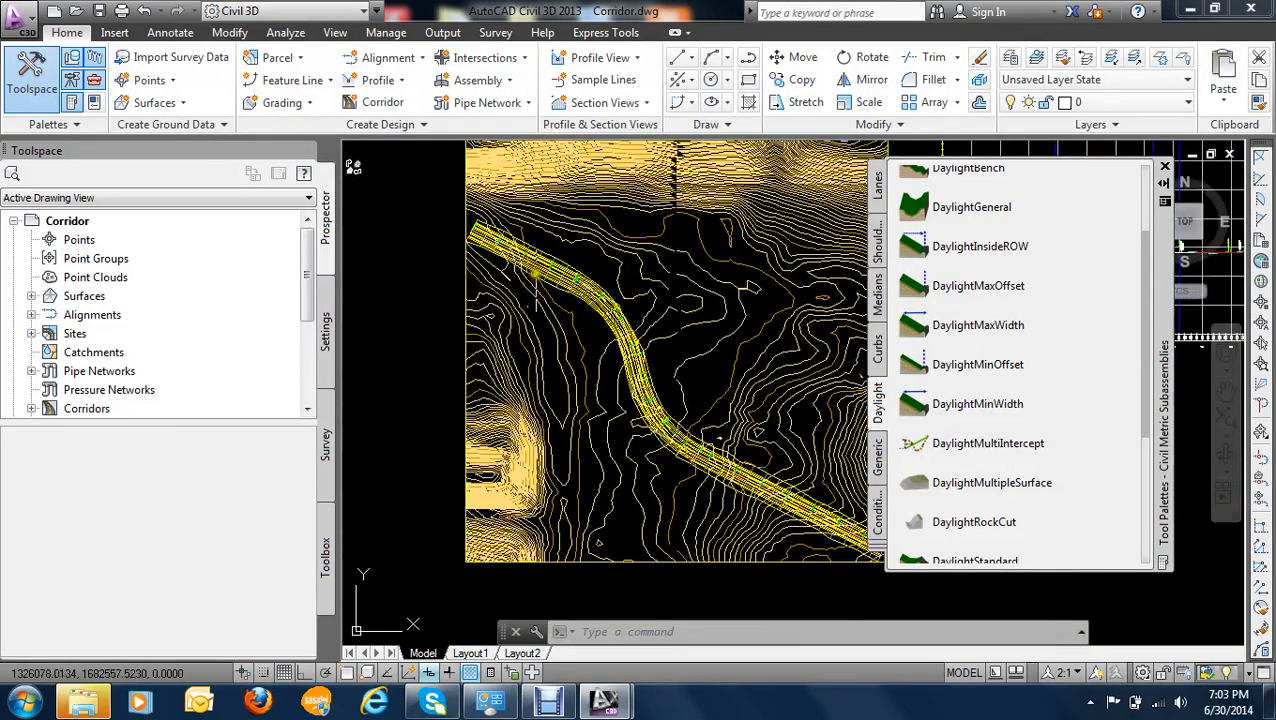
{"action": "scroll", "coordinate": [545, 280], "scroll_direction": "up", "scroll_amount": 8}
{"action": "scroll", "coordinate": [561, 238], "scroll_direction": "down", "scroll_amount": 3}
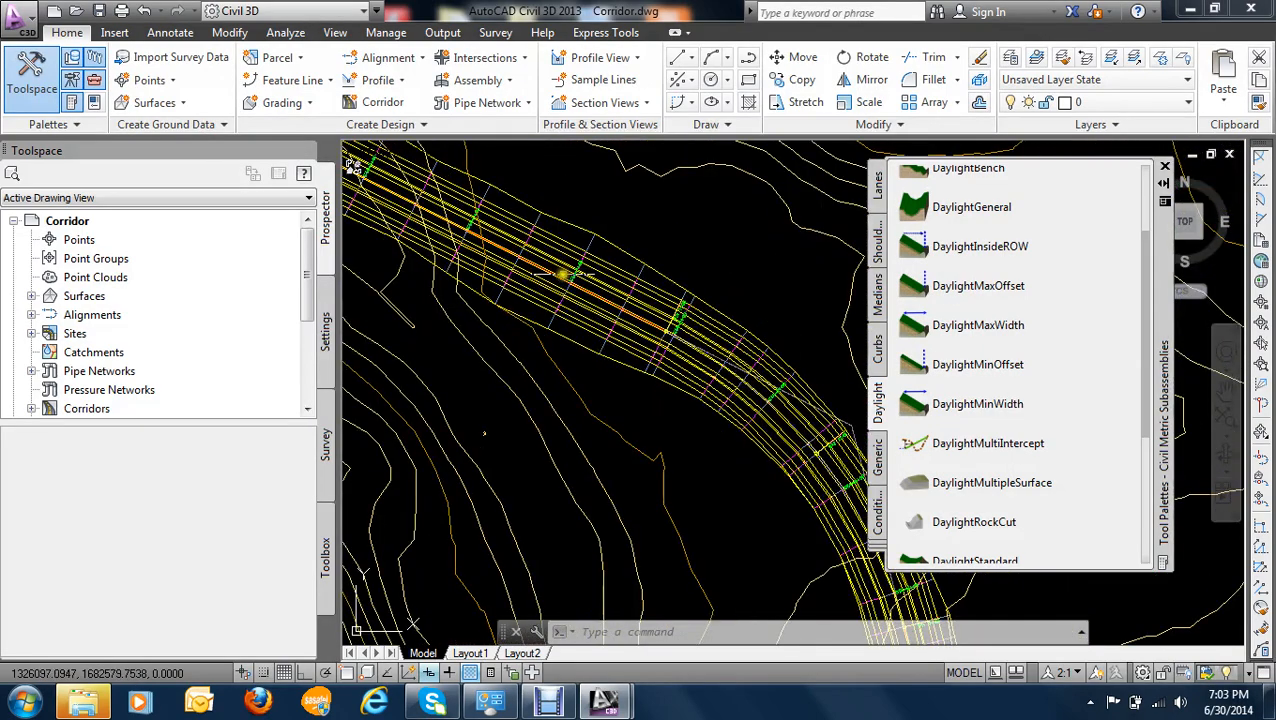
{"action": "scroll", "coordinate": [560, 265], "scroll_direction": "up", "scroll_amount": 5}
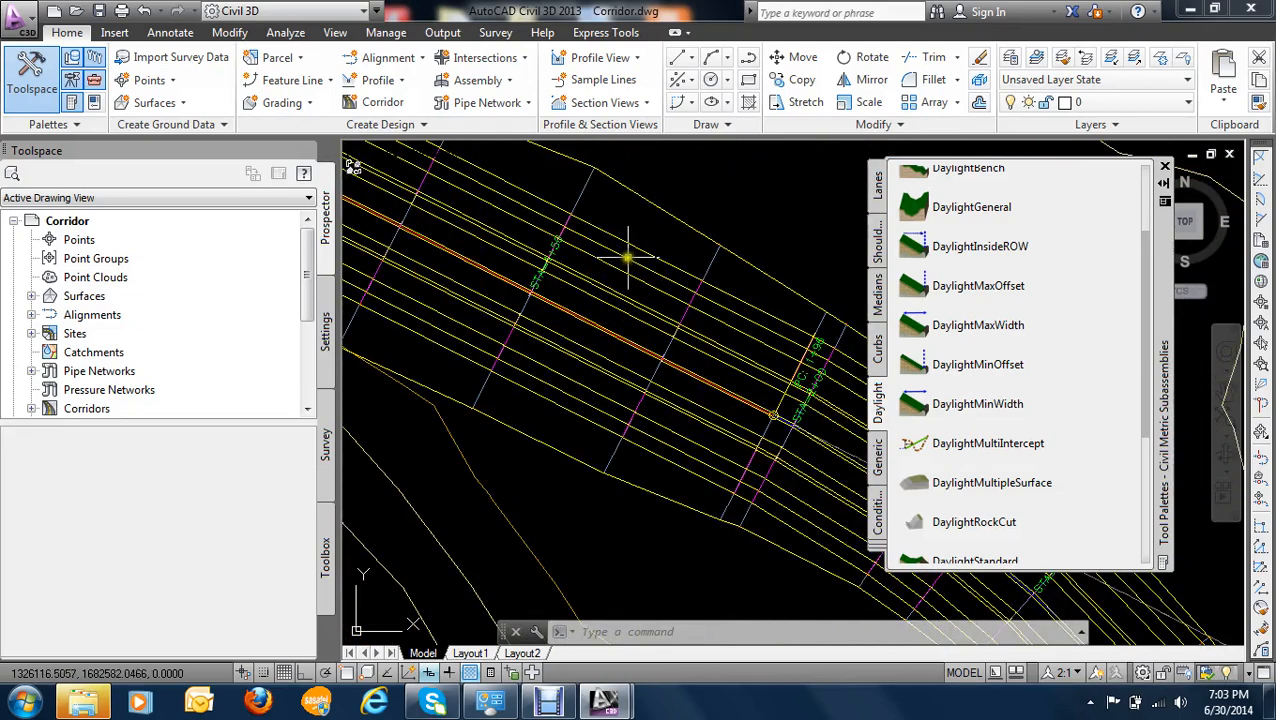
- Send the corridor to the back of the display order, behind the alignment
{"action": "left_click", "coordinate": [617, 266]}
{"action": "right_click", "coordinate": [617, 266]}
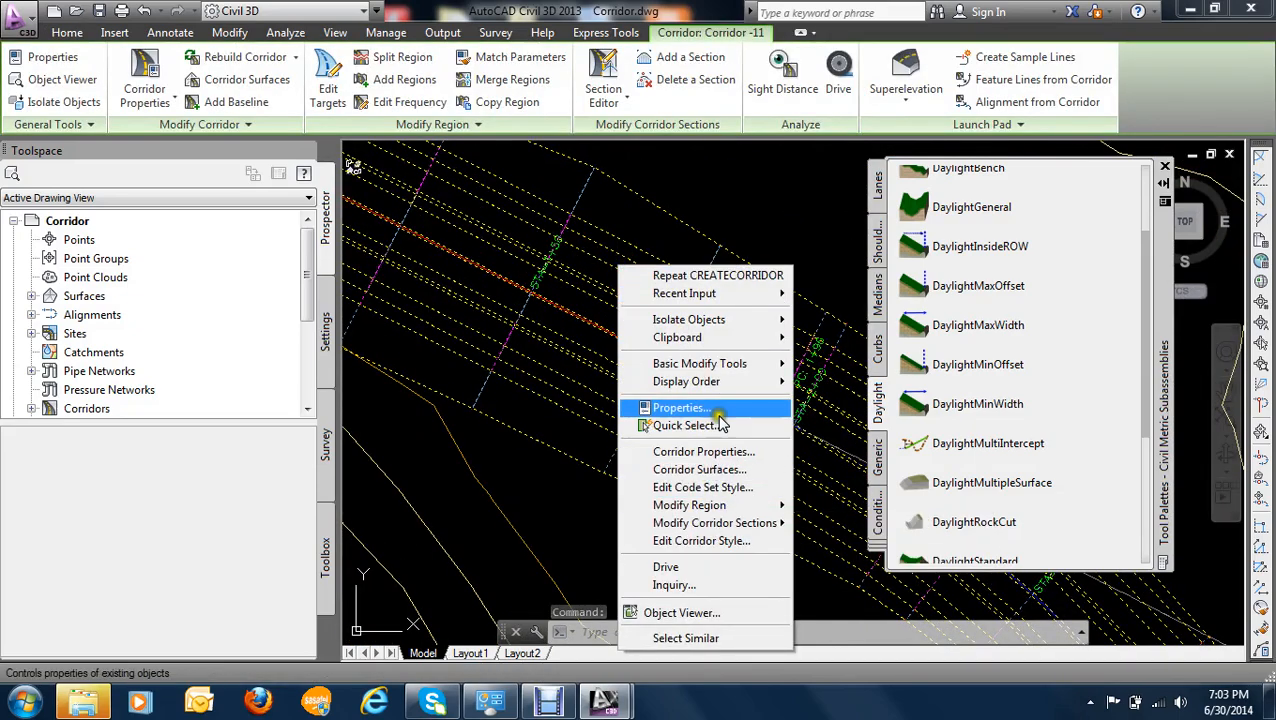
{"action": "mouse_move", "coordinate": [700, 381]}
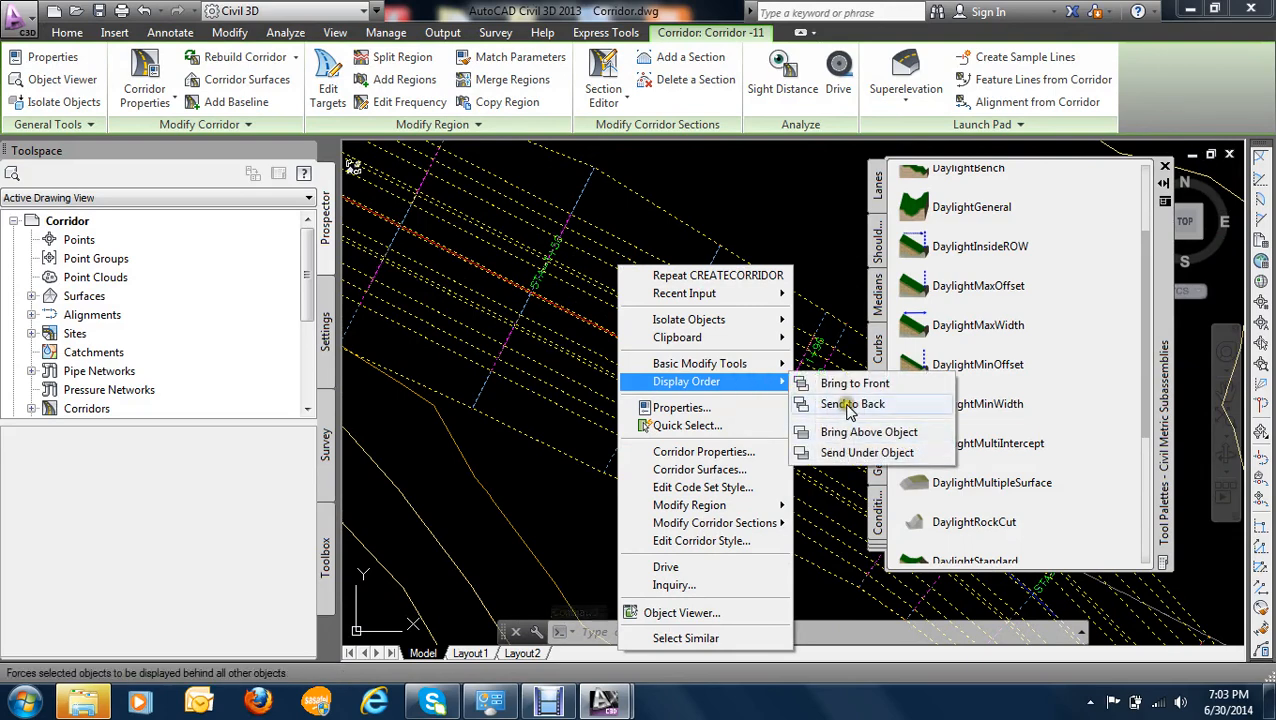
{"action": "left_click", "coordinate": [851, 404]}
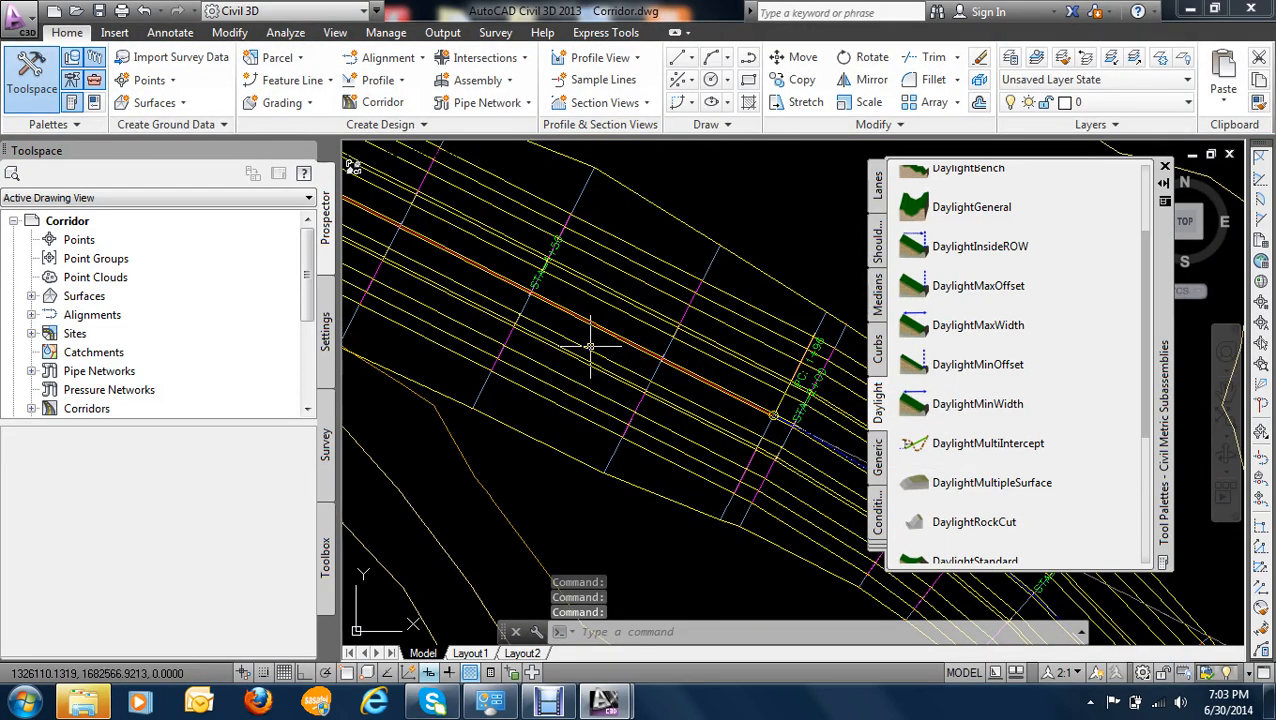
- Select the corridor and start creating COGO points from it
{"action": "mouse_move", "coordinate": [590, 345]}
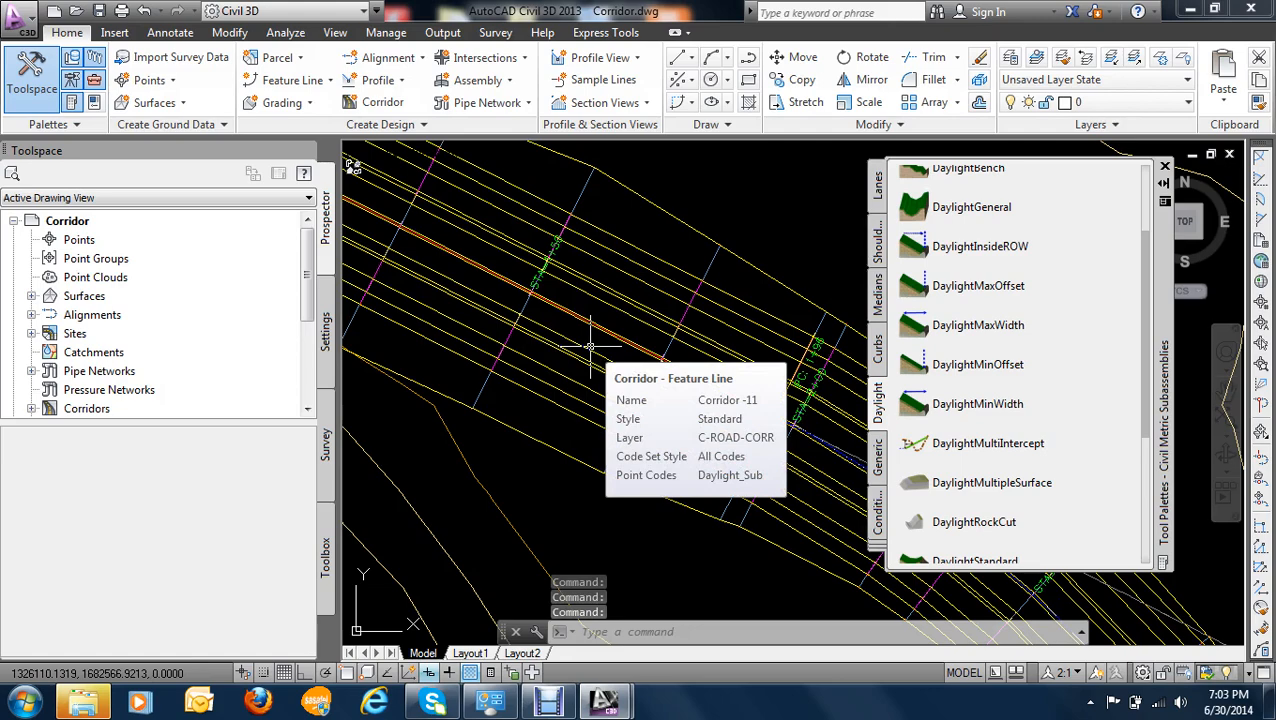
{"action": "left_click", "coordinate": [621, 257]}
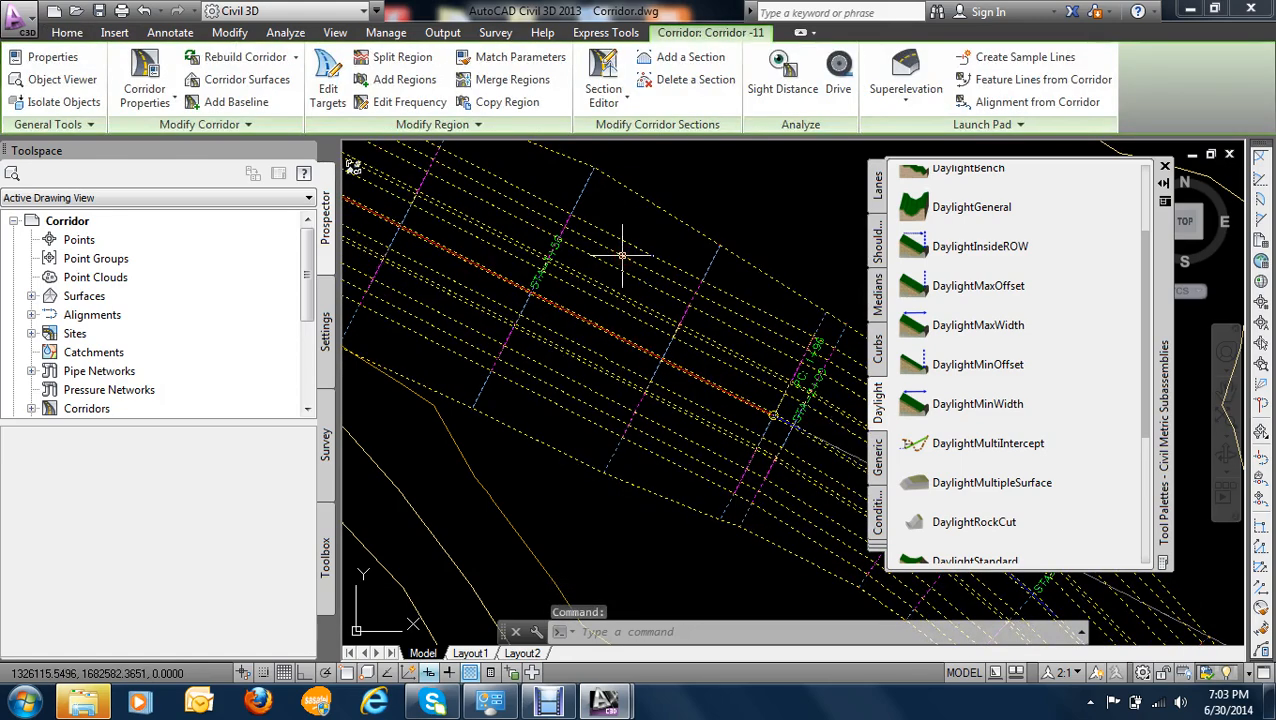
{"action": "scroll", "coordinate": [621, 257], "scroll_direction": "down", "scroll_amount": 6}
{"action": "scroll", "coordinate": [479, 257], "scroll_direction": "down", "scroll_amount": 2}
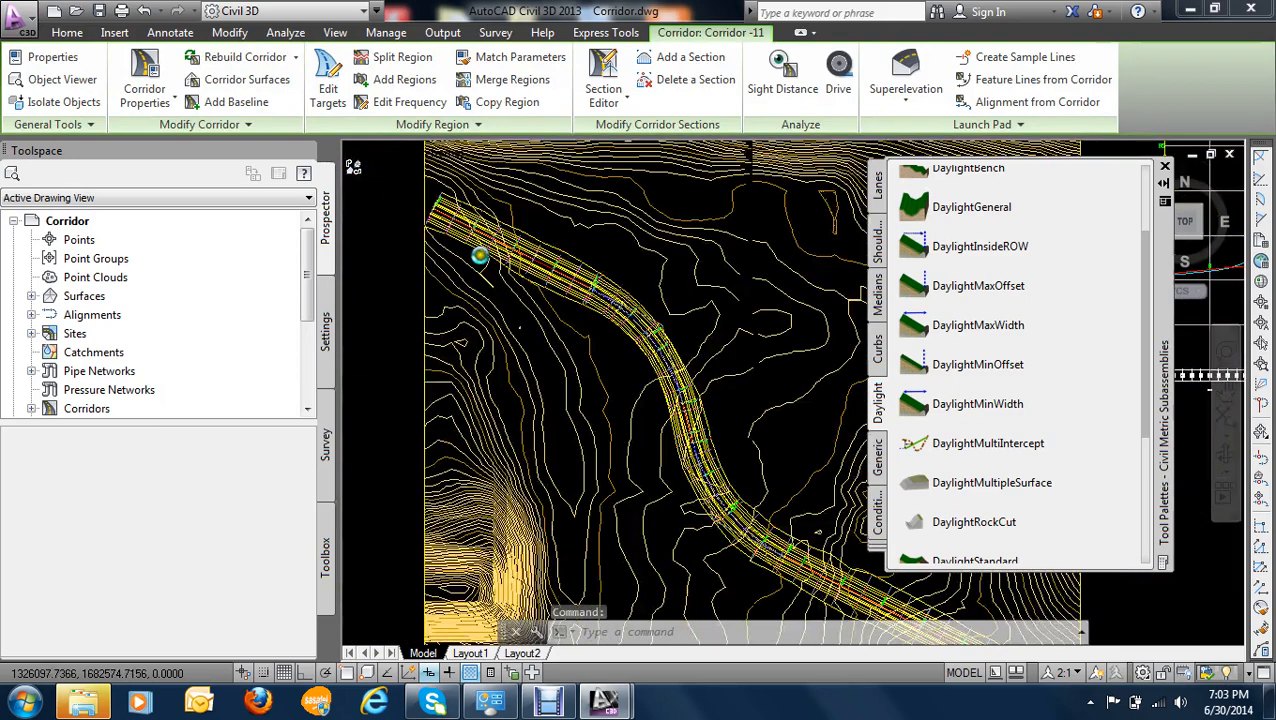
{"action": "left_click", "coordinate": [67, 34]}
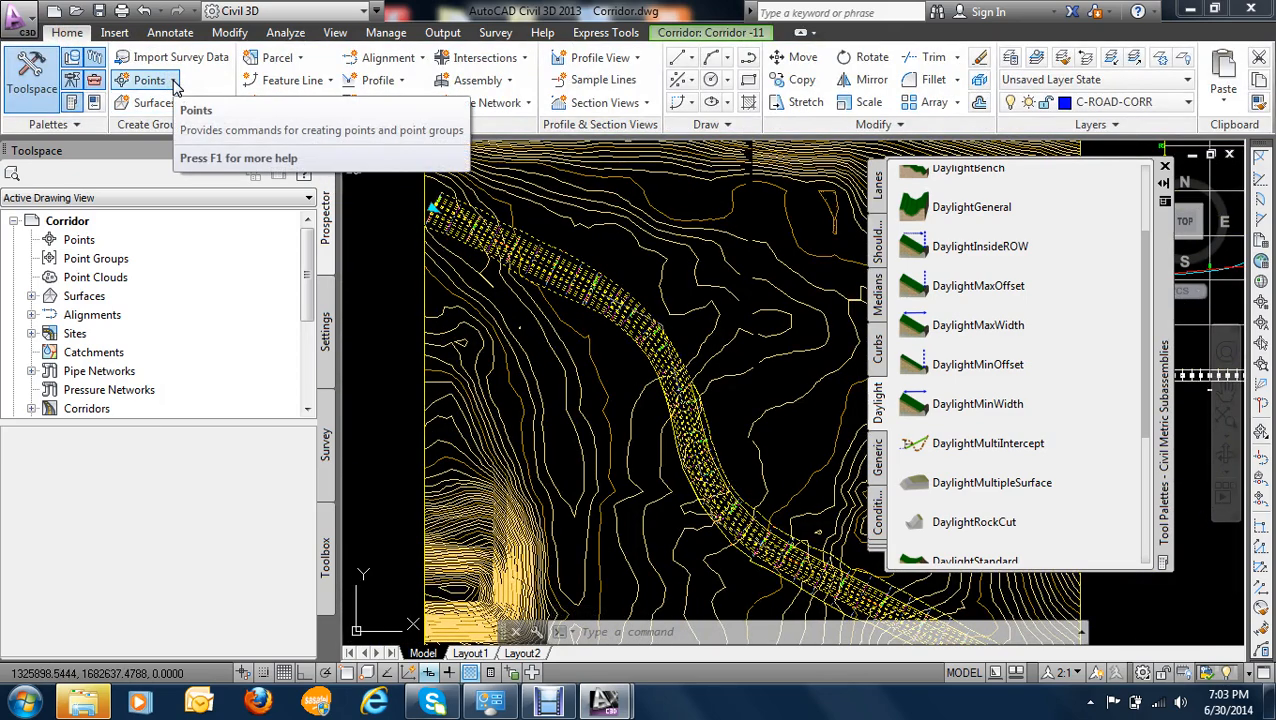
{"action": "left_click", "coordinate": [174, 82]}
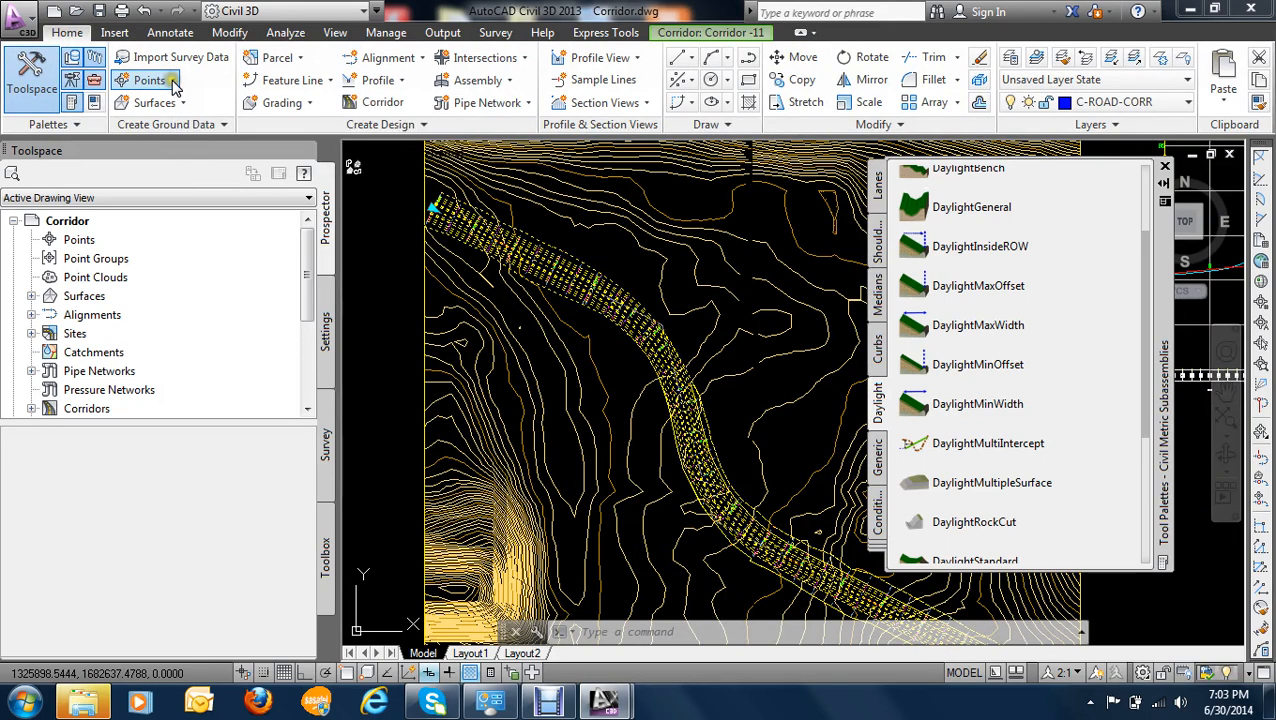
{"action": "left_click", "coordinate": [174, 82]}
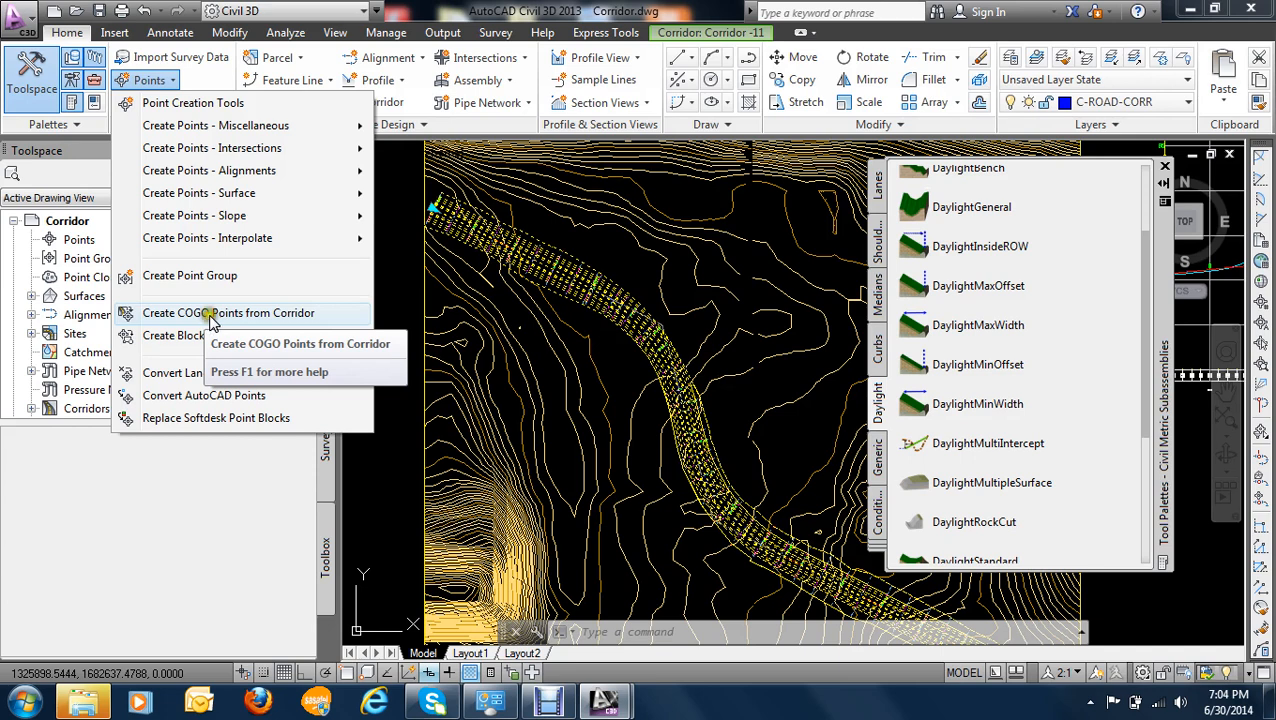
{"action": "left_click", "coordinate": [233, 315]}
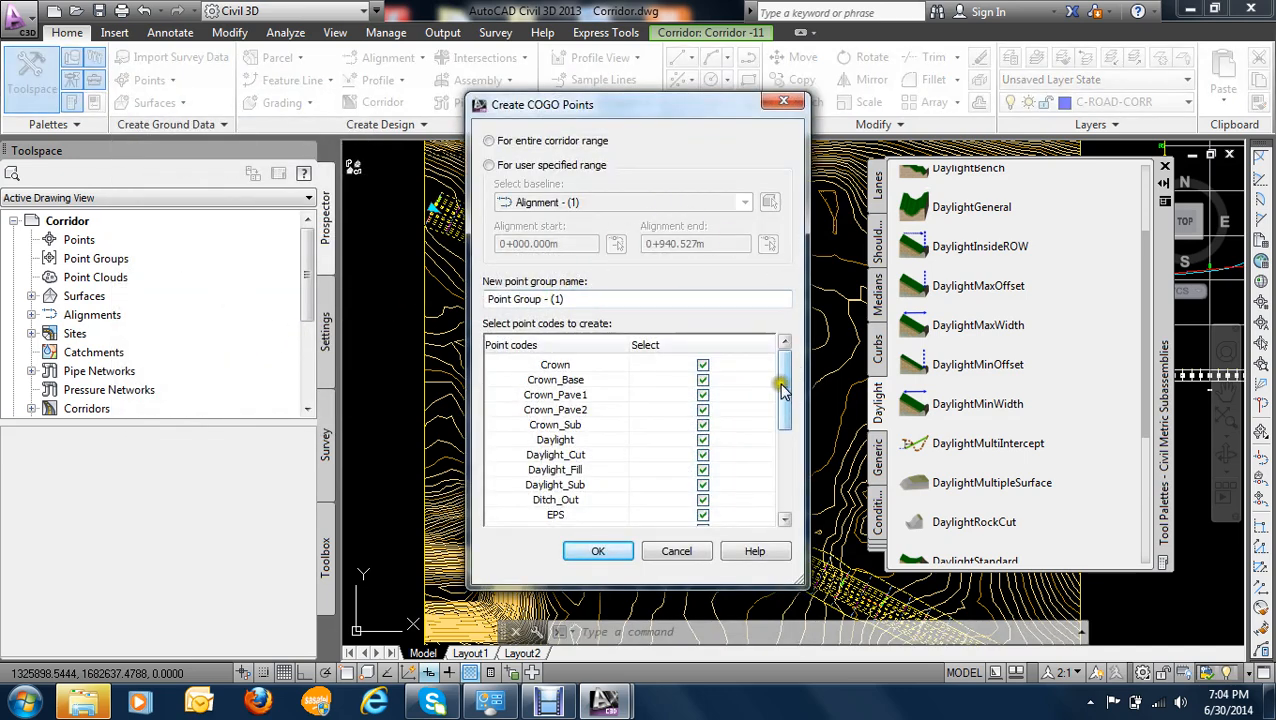
- Review the point codes, choose the entire corridor range and name the new point group "corridor points"
{"action": "mouse_move", "coordinate": [784, 390]}
{"action": "left_mouse_down"}
{"action": "mouse_move", "coordinate": [786, 478]}
{"action": "mouse_move", "coordinate": [781, 378]}
{"action": "left_mouse_up"}
{"action": "left_click_drag", "start_coordinate": [784, 400], "coordinate": [788, 443]}
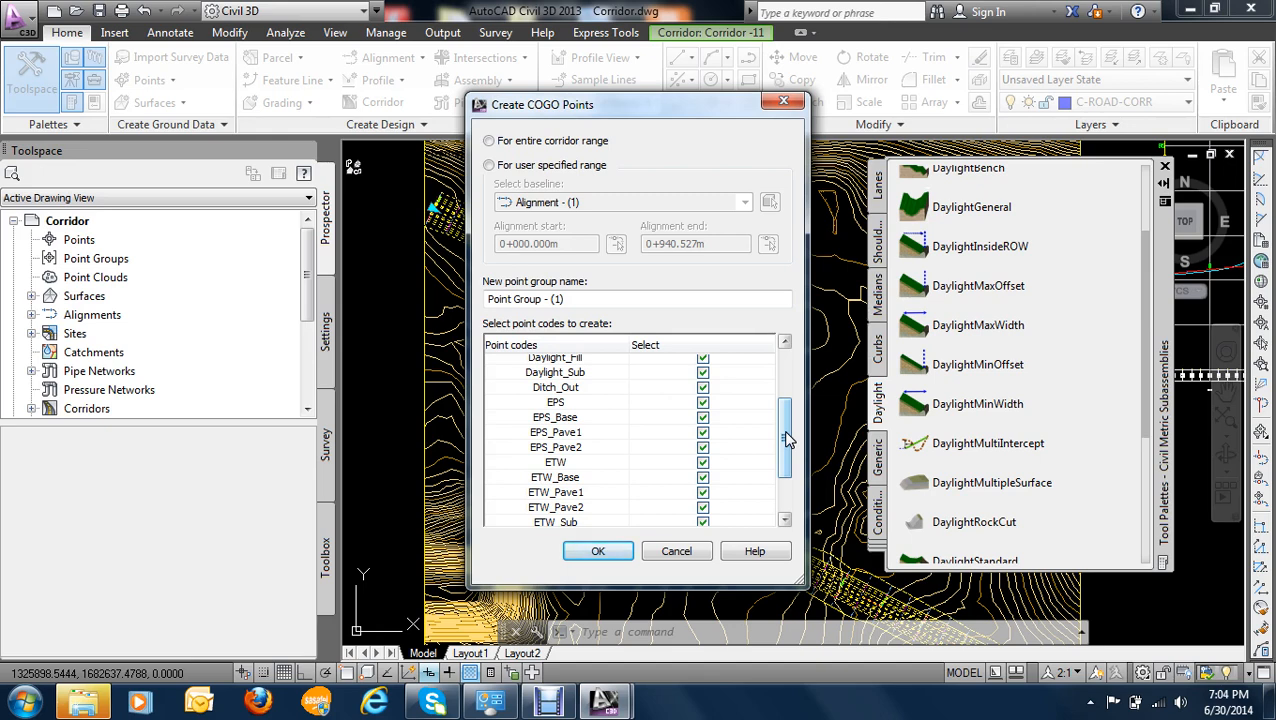
{"action": "left_click", "coordinate": [545, 140]}
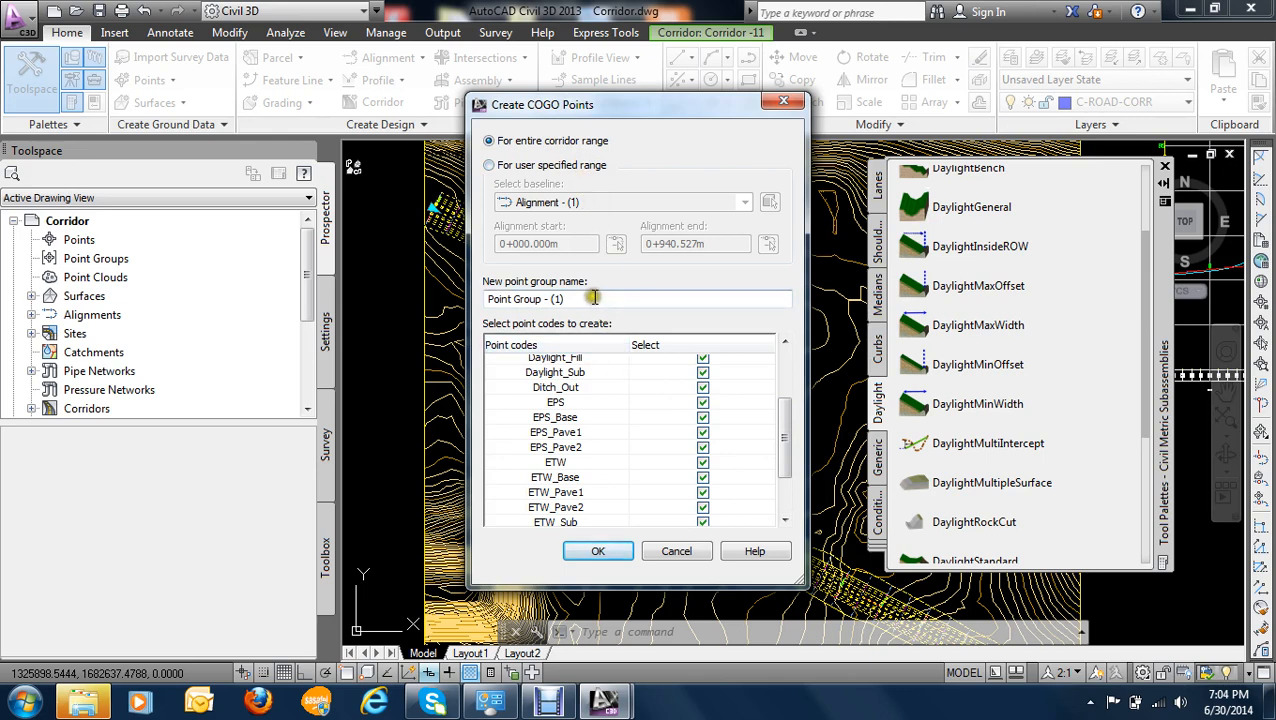
{"action": "left_click_drag", "start_coordinate": [590, 299], "coordinate": [433, 299]}
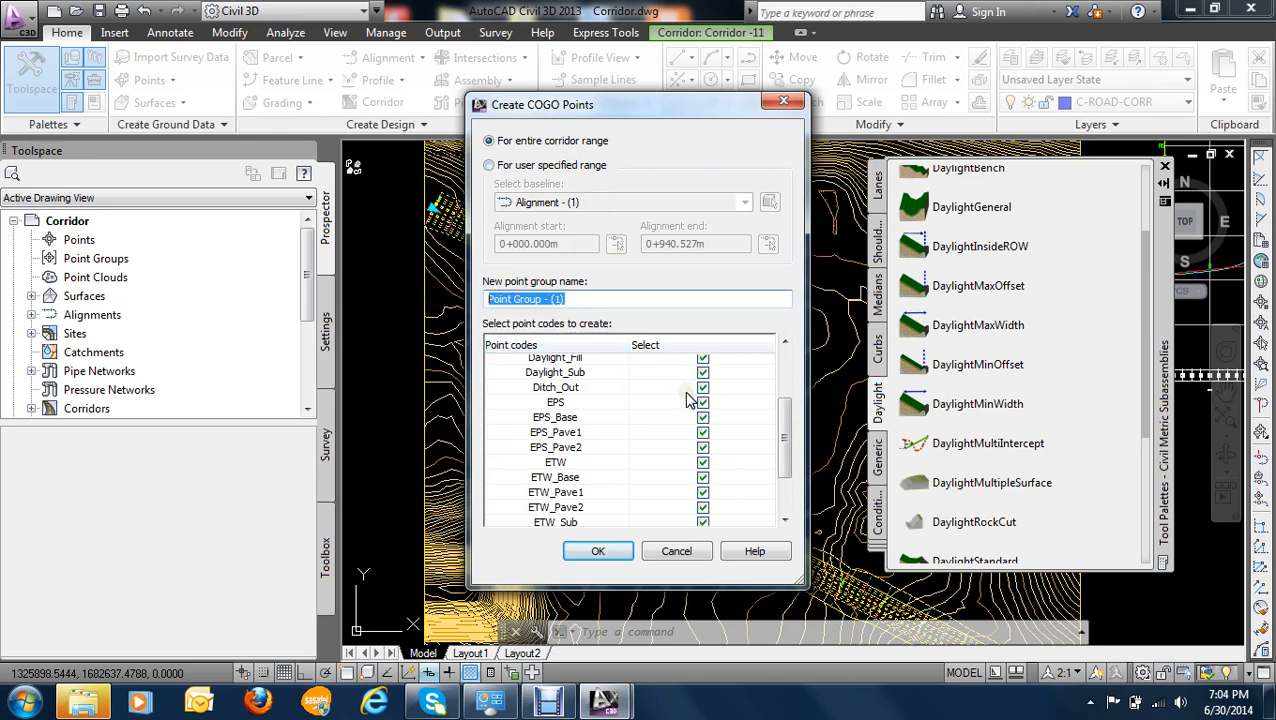
{"action": "type", "text": "corridor points"}
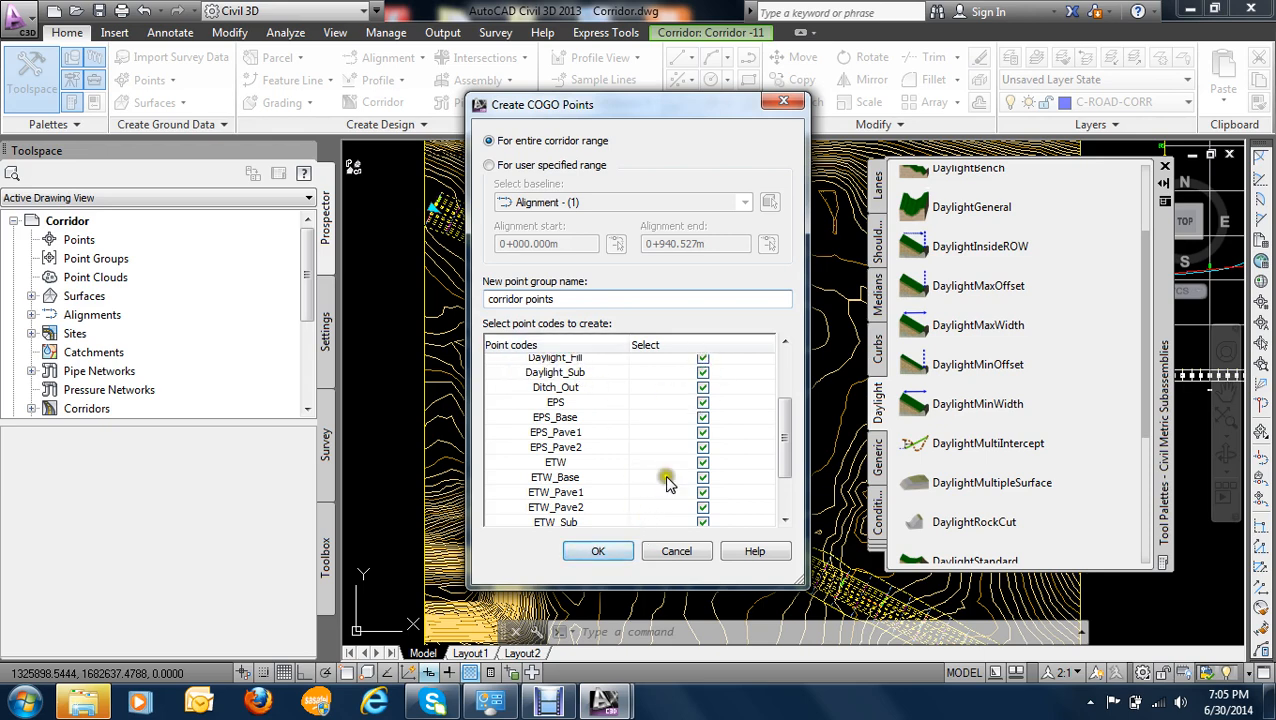
- Generate the COGO points for the entire corridor and close the subassembly tool palettes
{"action": "left_click", "coordinate": [598, 551]}
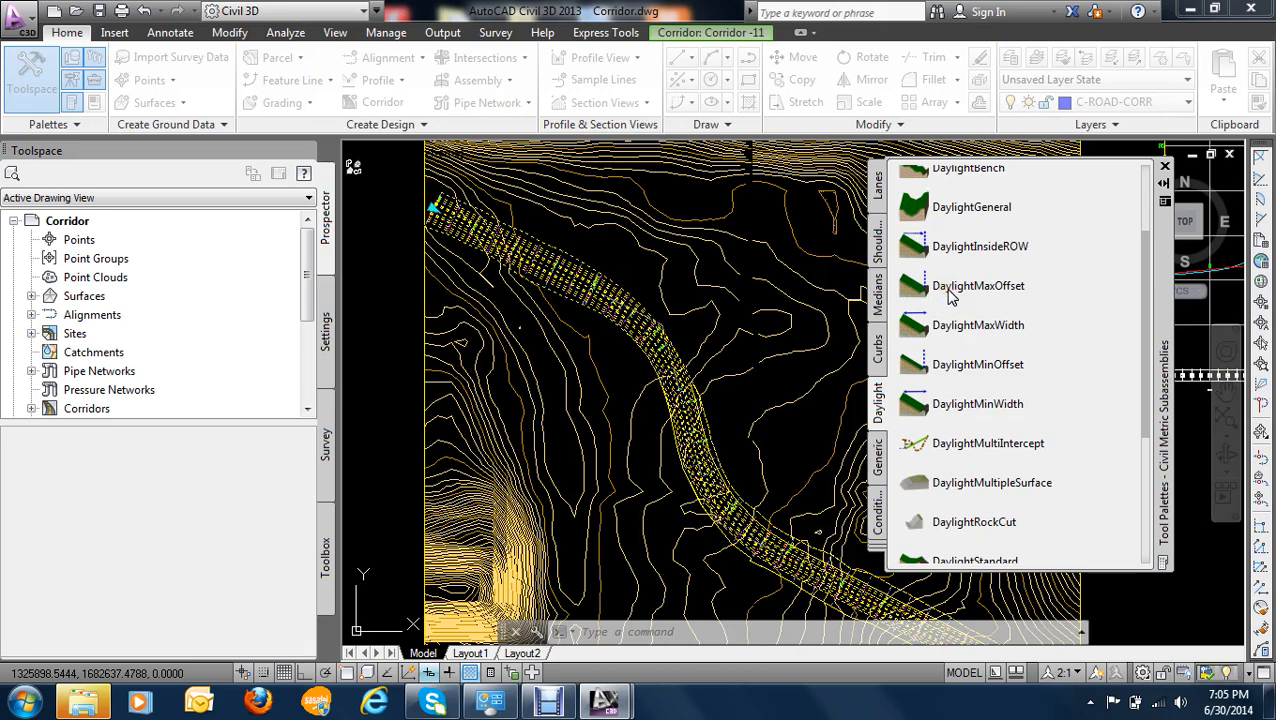
{"action": "left_click", "coordinate": [1163, 166]}
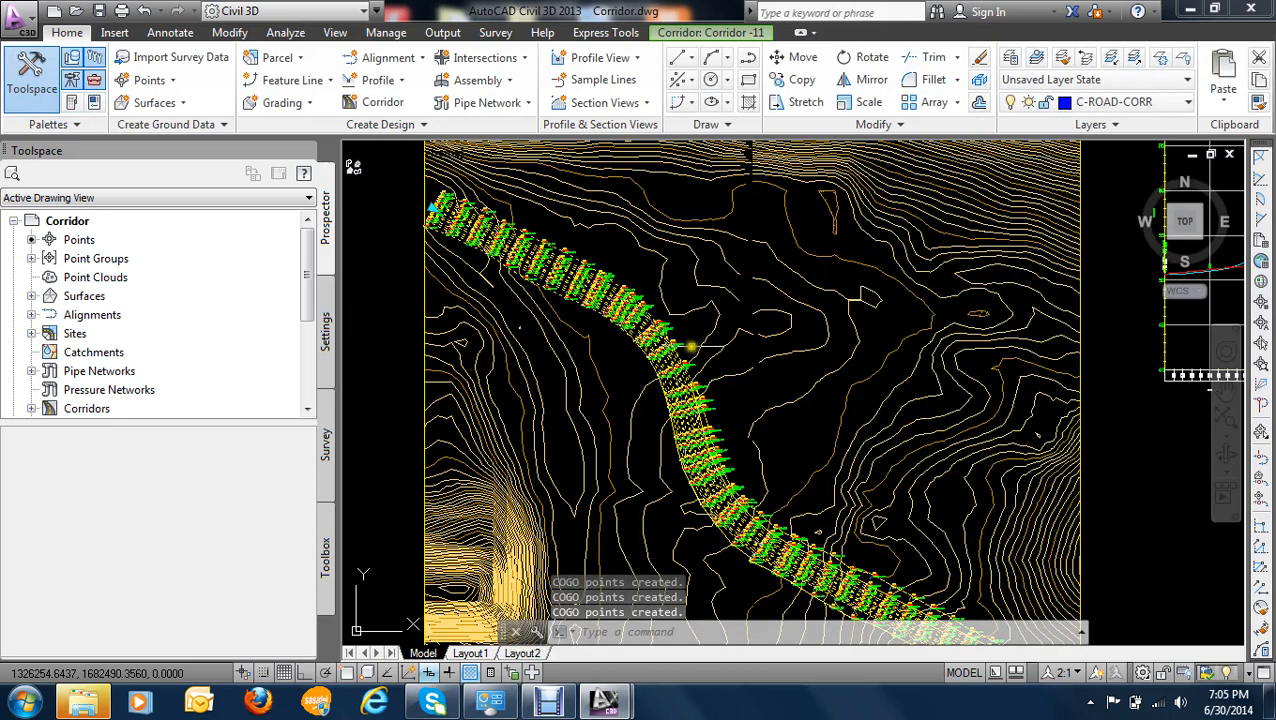
- Set the drawing's annotation scale to 4:1 to shrink the new point labels
{"action": "scroll", "coordinate": [665, 350], "scroll_direction": "up", "scroll_amount": 2}
{"action": "scroll", "coordinate": [665, 350], "scroll_direction": "up", "scroll_amount": 2}
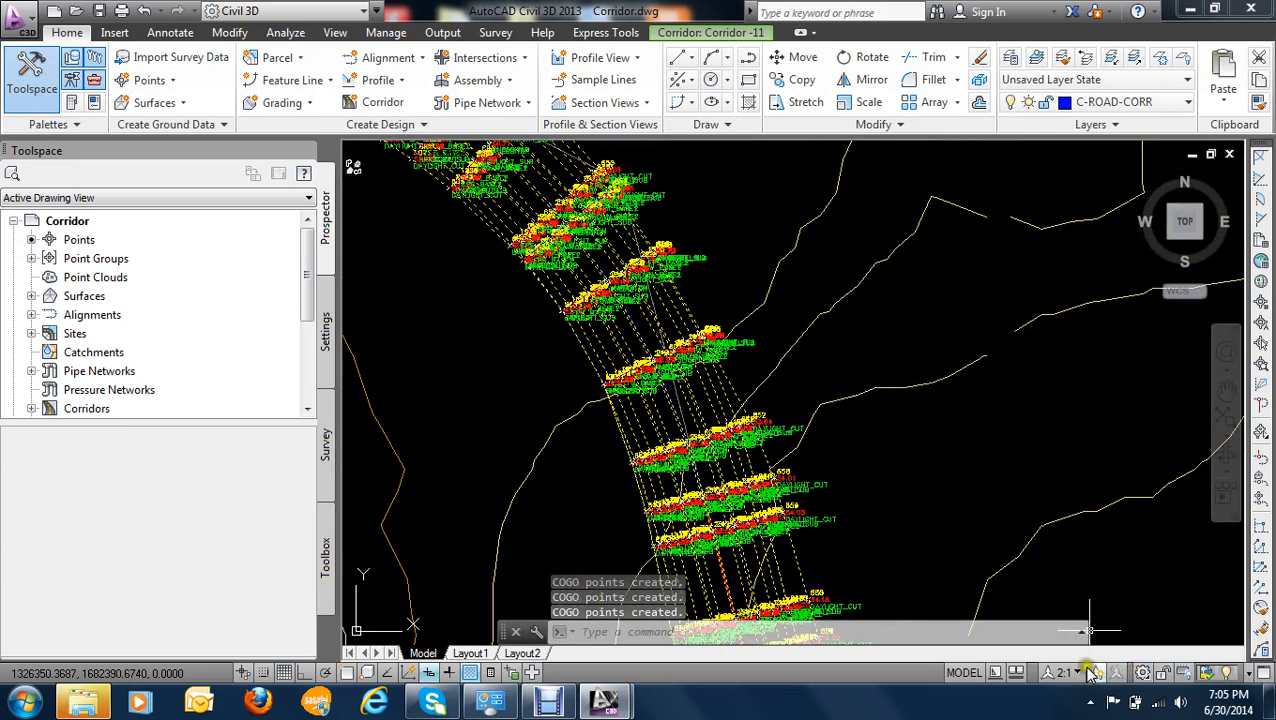
{"action": "left_click", "coordinate": [1077, 674]}
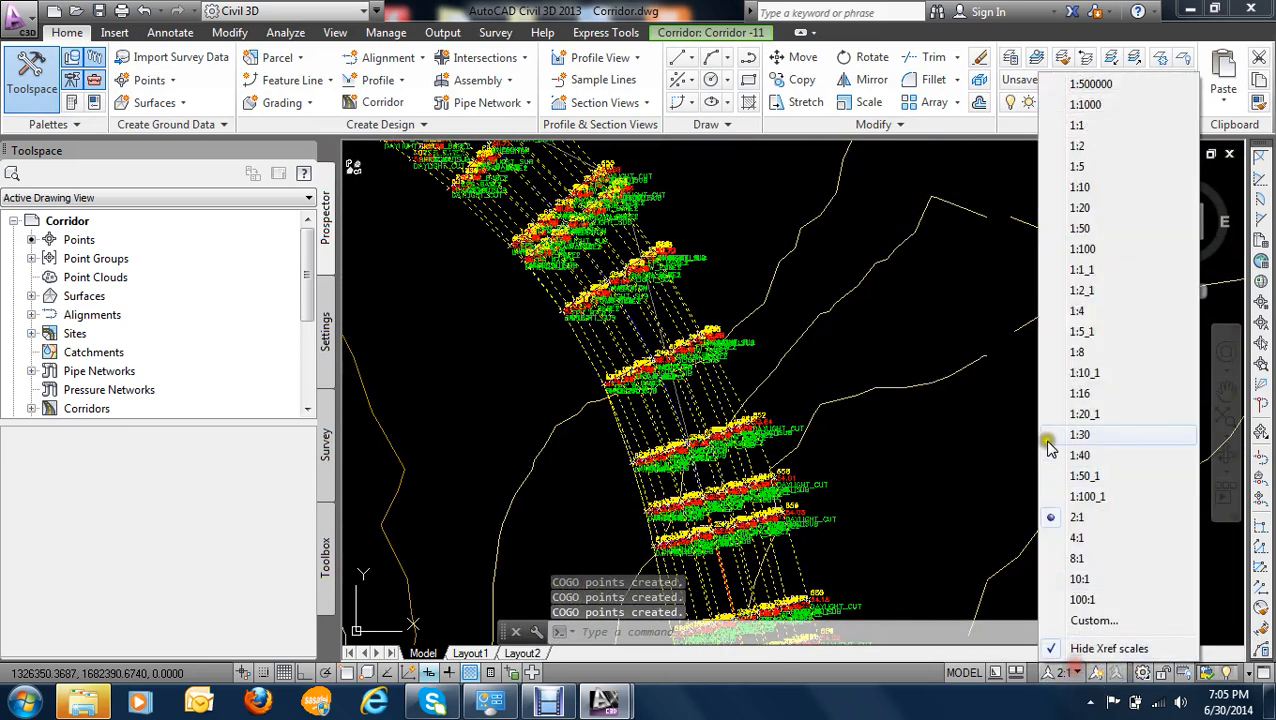
{"action": "left_click", "coordinate": [1084, 544]}
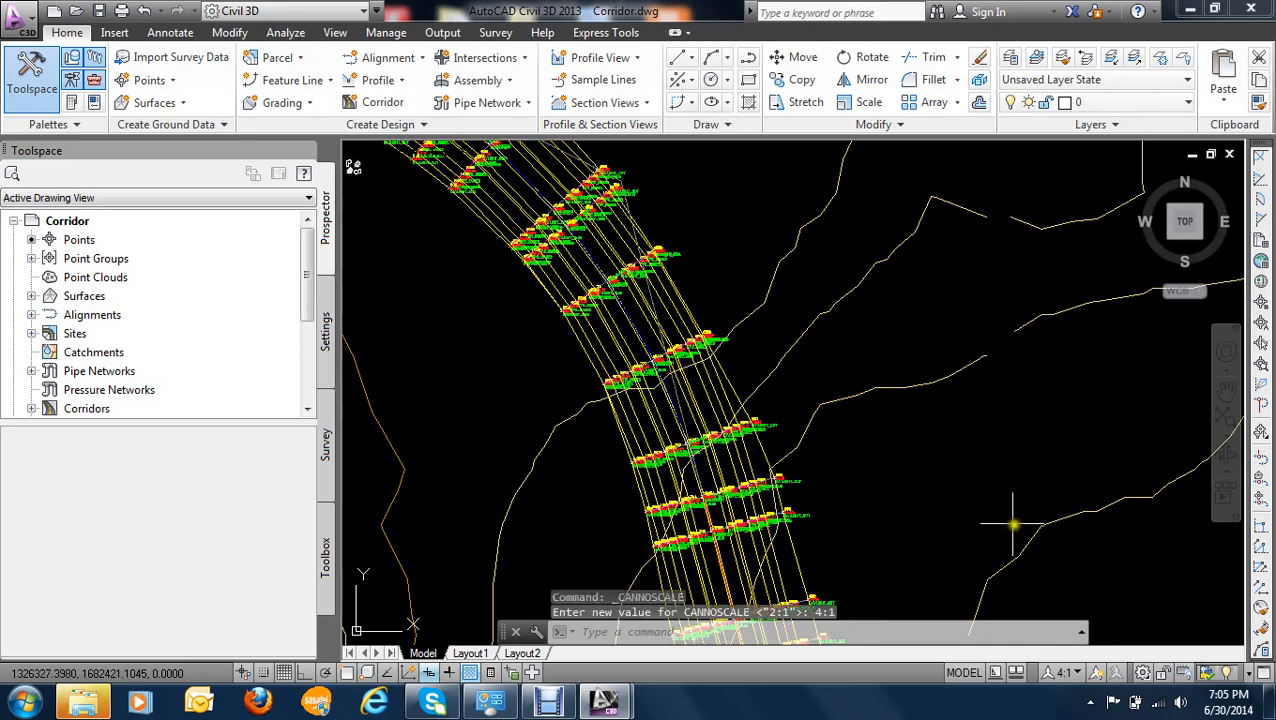
- Set the annotation scale to 8:1 to make the point labels smaller
{"action": "scroll", "coordinate": [749, 522], "scroll_direction": "up", "scroll_amount": 5}
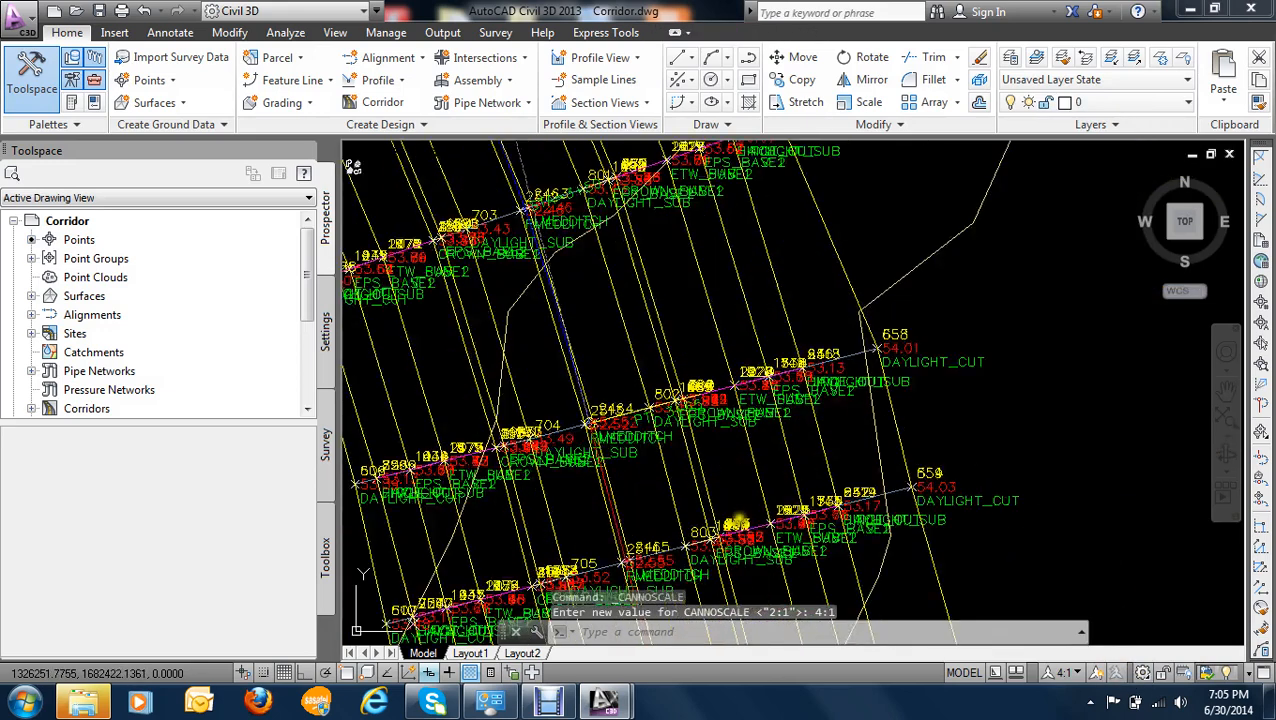
{"action": "left_click", "coordinate": [1064, 672]}
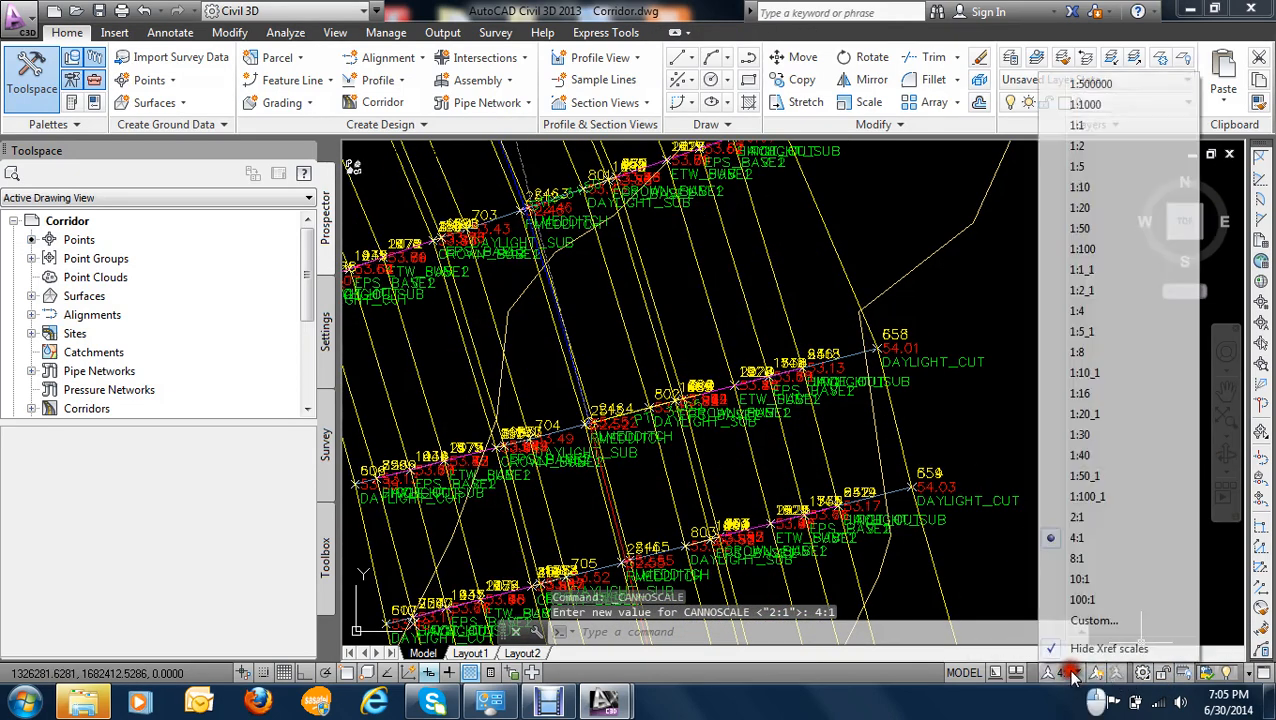
{"action": "left_click", "coordinate": [1076, 558]}
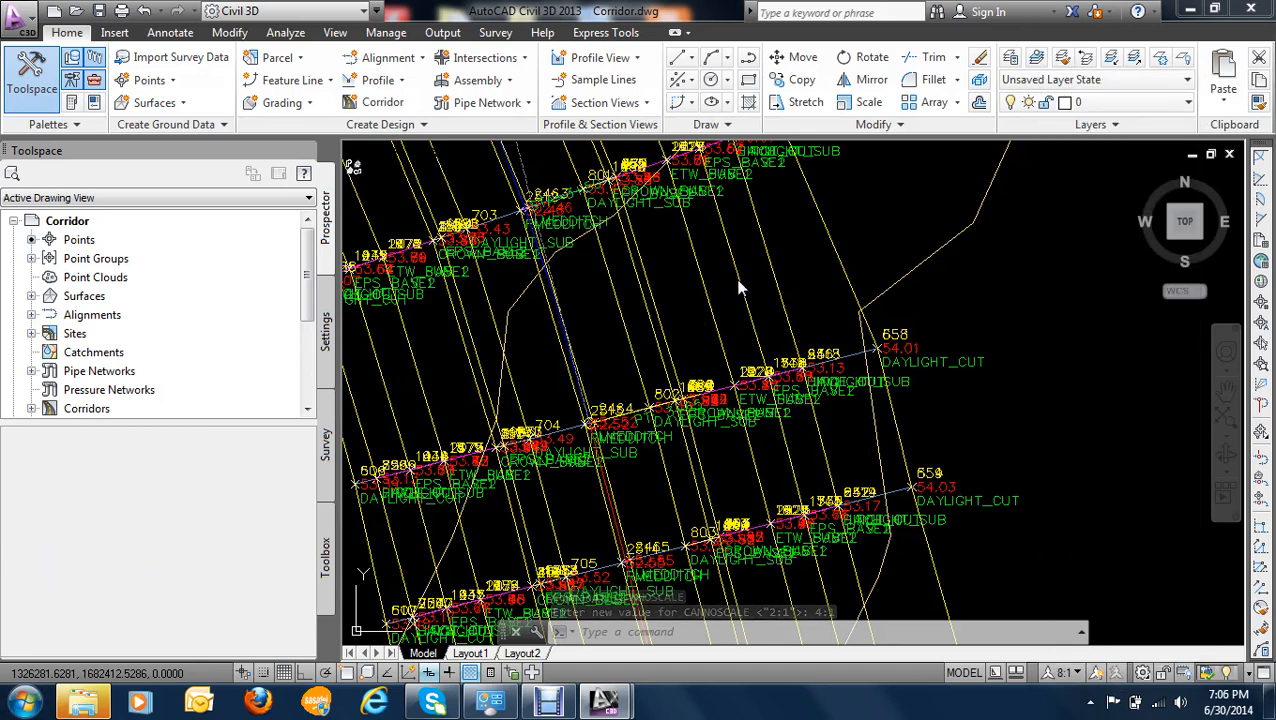
- Examine the generated COGO points in plan, from the whole corridor down to the sections along the straight stretch
{"action": "scroll", "coordinate": [738, 288], "scroll_direction": "down", "scroll_amount": 8}
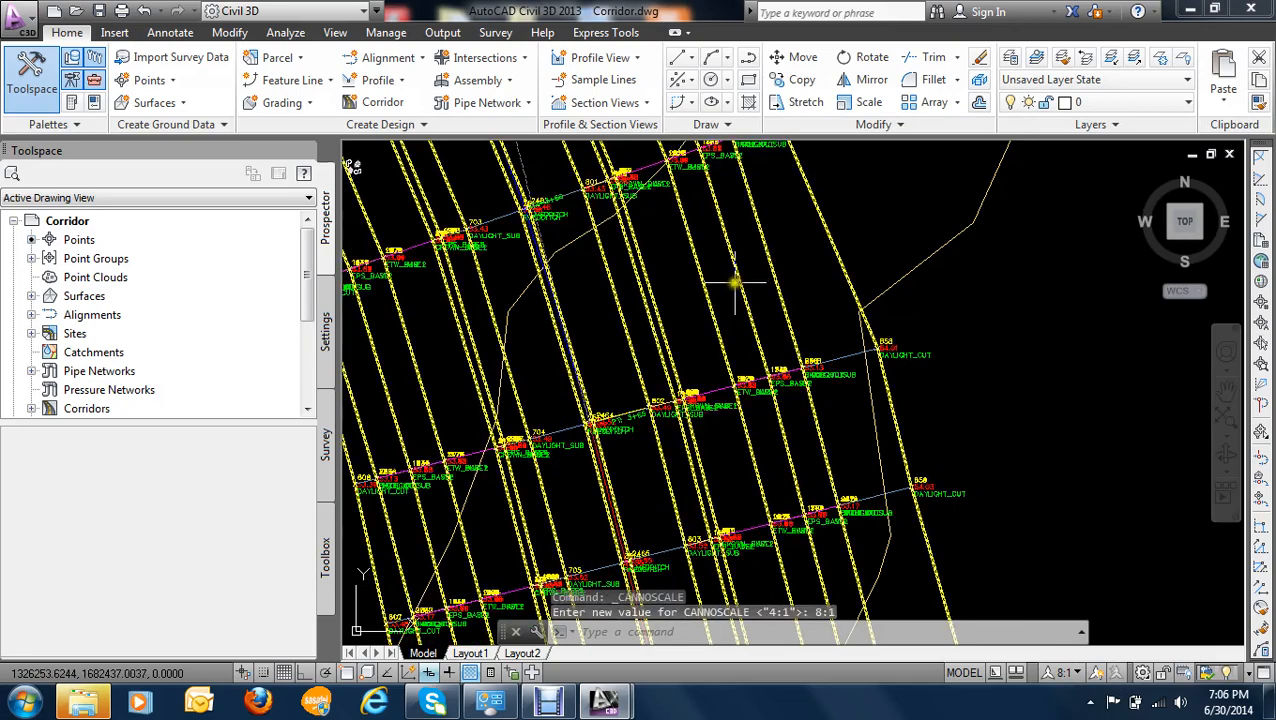
{"action": "scroll", "coordinate": [668, 270], "scroll_direction": "up", "scroll_amount": 5}
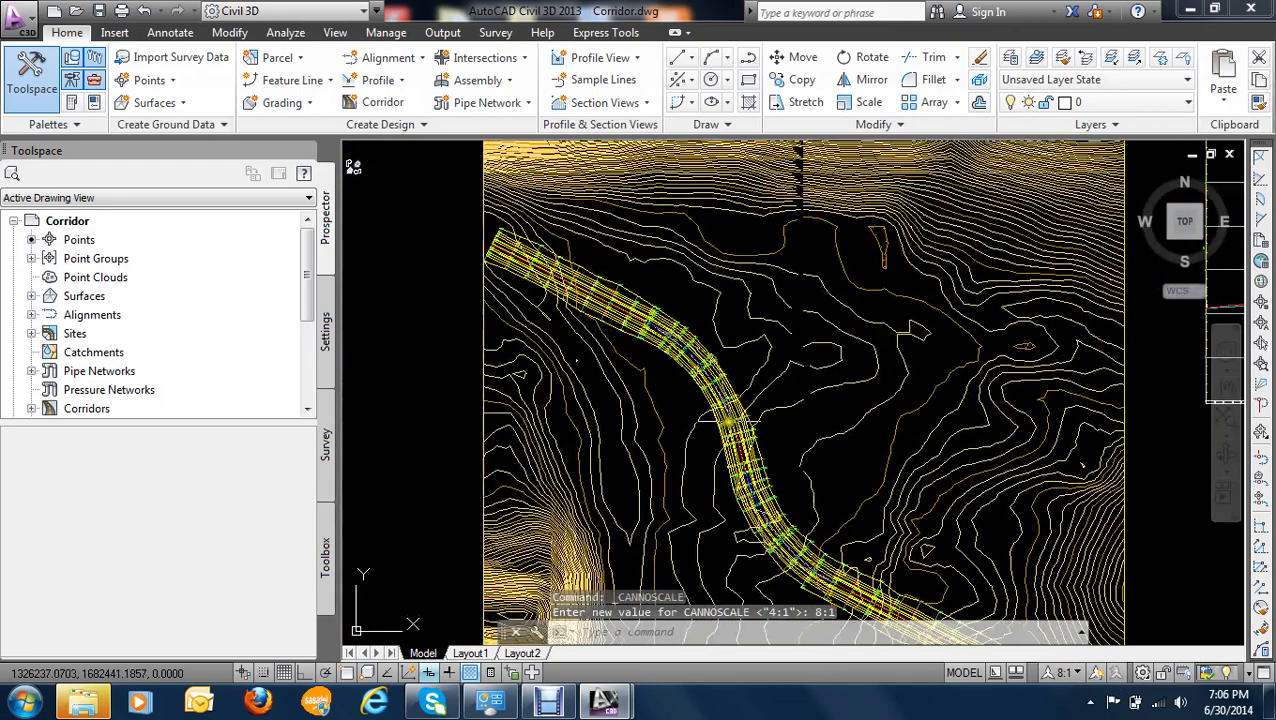
{"action": "scroll", "coordinate": [798, 441], "scroll_direction": "up", "scroll_amount": 4}
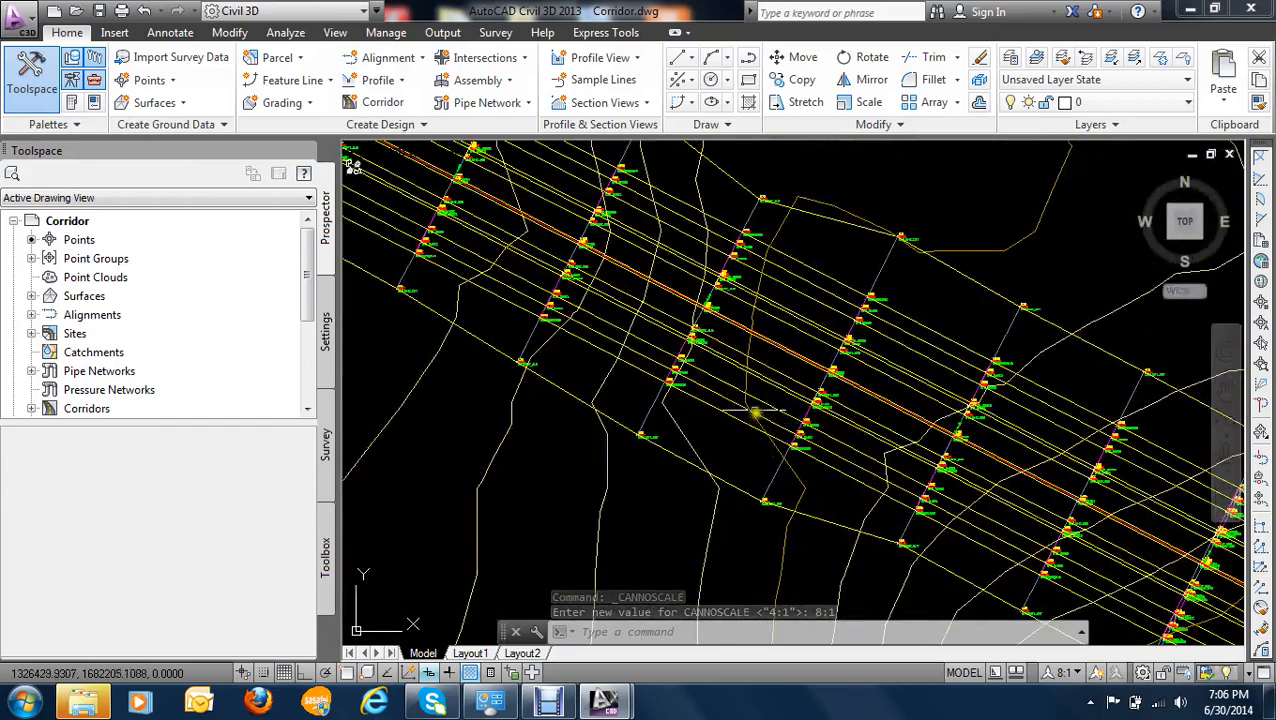
{"action": "scroll", "coordinate": [653, 238], "scroll_direction": "up", "scroll_amount": 3}
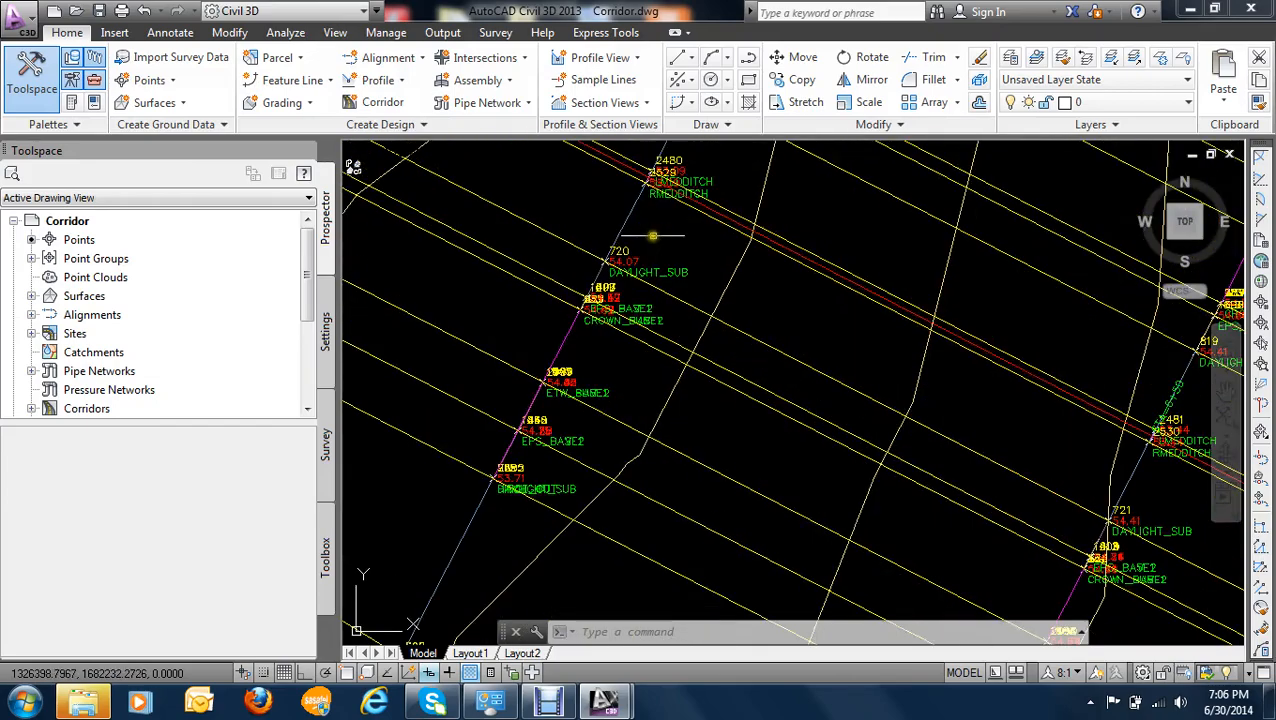
{"action": "scroll", "coordinate": [655, 237], "scroll_direction": "down", "scroll_amount": 3}
{"action": "middle_click_drag", "start_coordinate": [677, 257], "coordinate": [656, 362]}
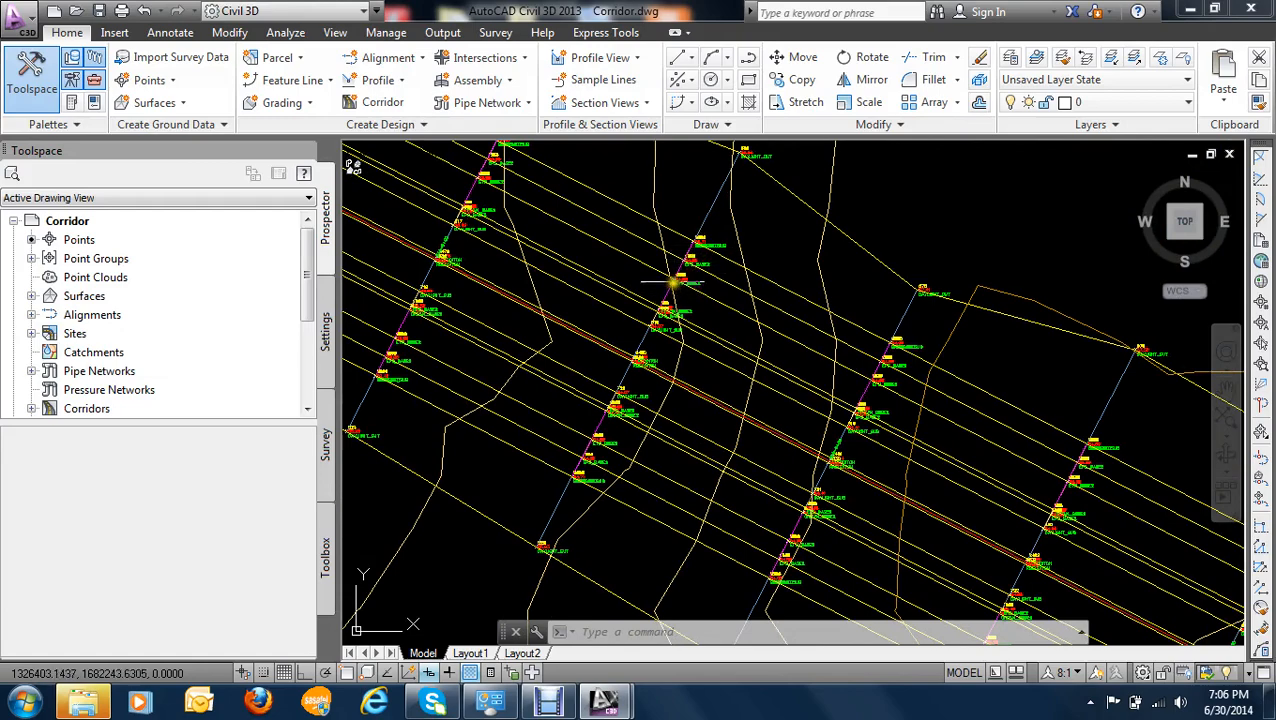
{"action": "mouse_move", "coordinate": [672, 289]}
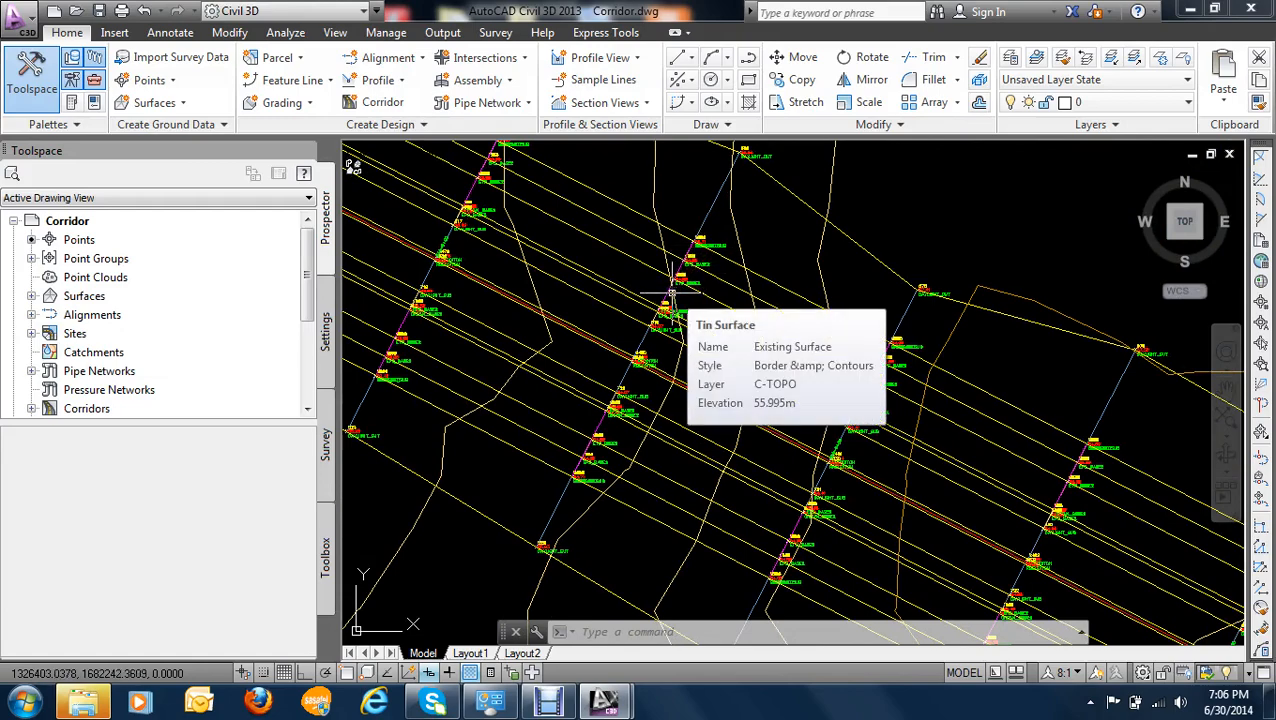
{"action": "scroll", "coordinate": [438, 280], "scroll_direction": "down", "scroll_amount": 5}
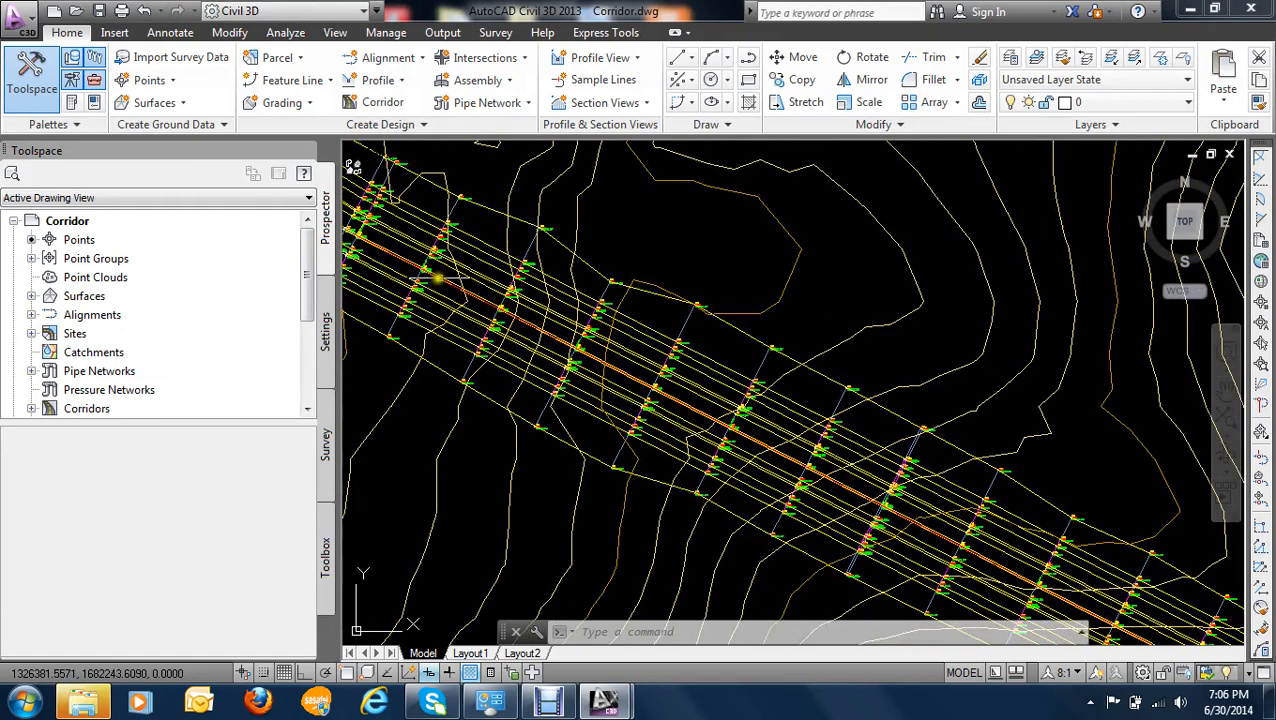
{"action": "middle_click_drag", "start_coordinate": [438, 280], "coordinate": [512, 288]}
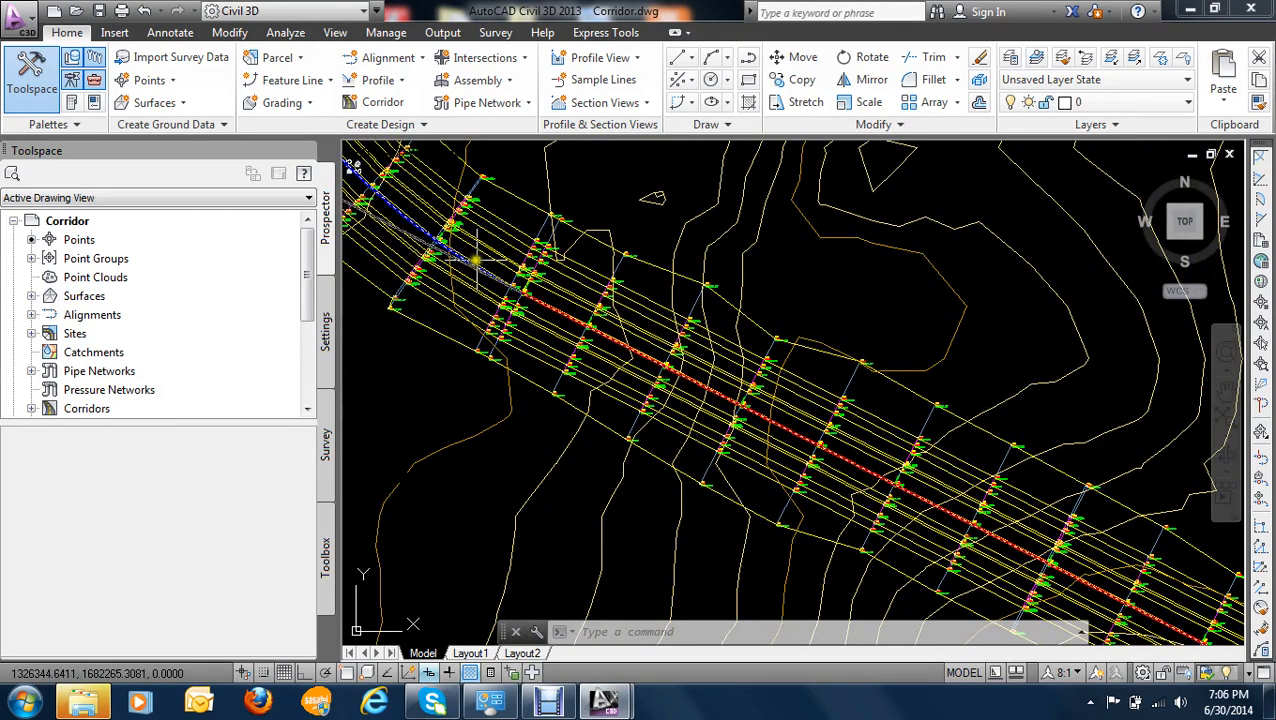
- Inspect the numbers, elevations and codes of the median ditch points near the PT at 5+79
{"action": "scroll", "coordinate": [463, 245], "scroll_direction": "up", "scroll_amount": 2}
{"action": "scroll", "coordinate": [463, 245], "scroll_direction": "up", "scroll_amount": 3}
{"action": "scroll", "coordinate": [649, 327], "scroll_direction": "down", "scroll_amount": 1}
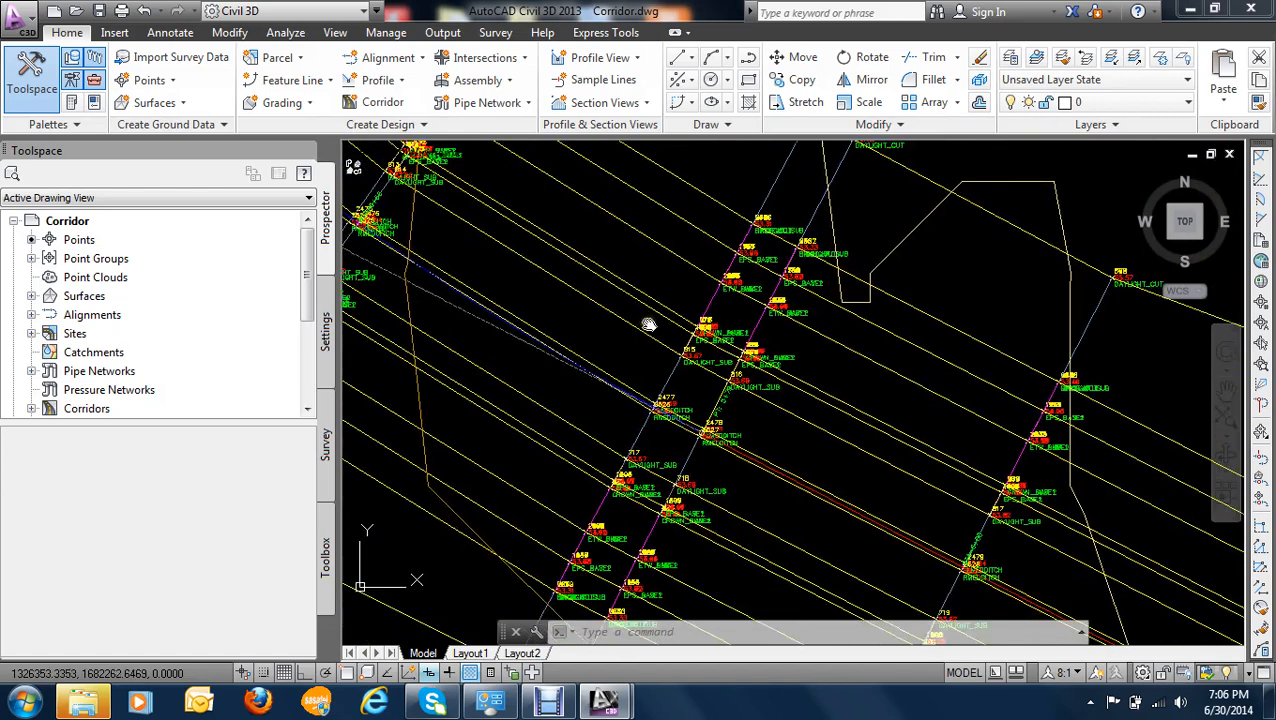
{"action": "scroll", "coordinate": [689, 387], "scroll_direction": "up", "scroll_amount": 2}
{"action": "scroll", "coordinate": [697, 410], "scroll_direction": "up", "scroll_amount": 4}
{"action": "scroll", "coordinate": [700, 415], "scroll_direction": "down", "scroll_amount": 2}
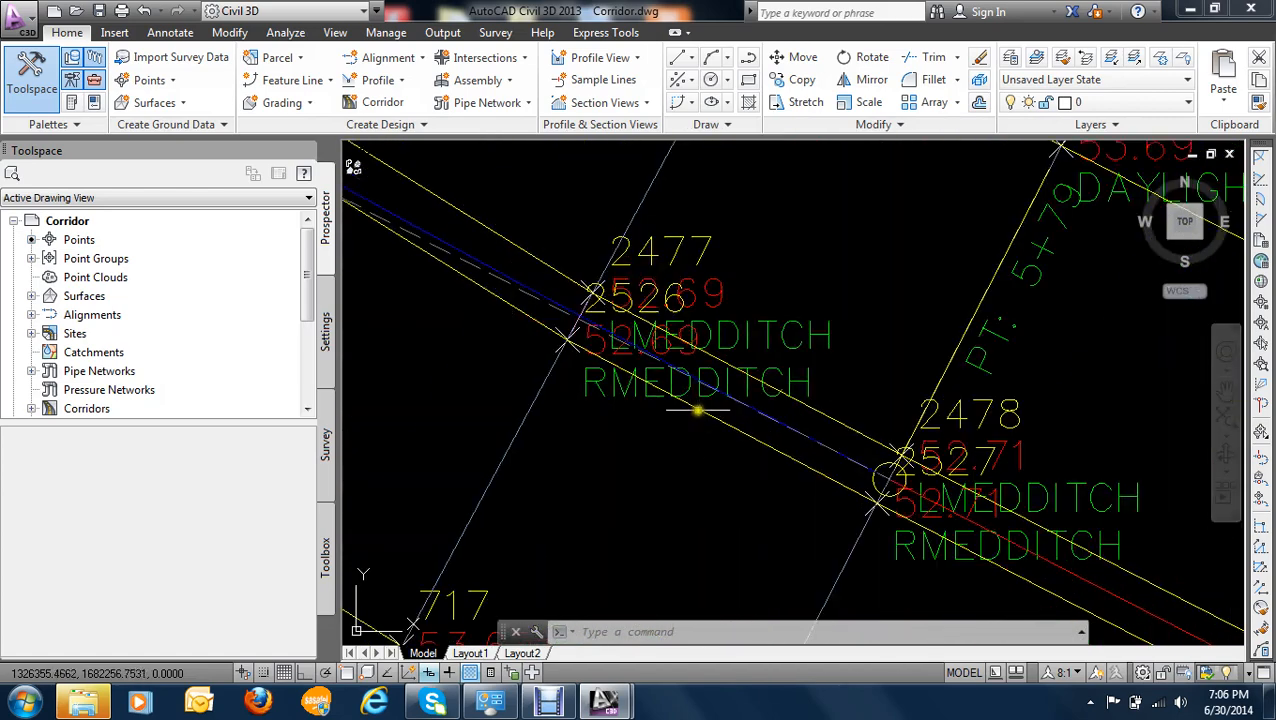
{"action": "middle_click_drag", "start_coordinate": [759, 425], "coordinate": [749, 399]}
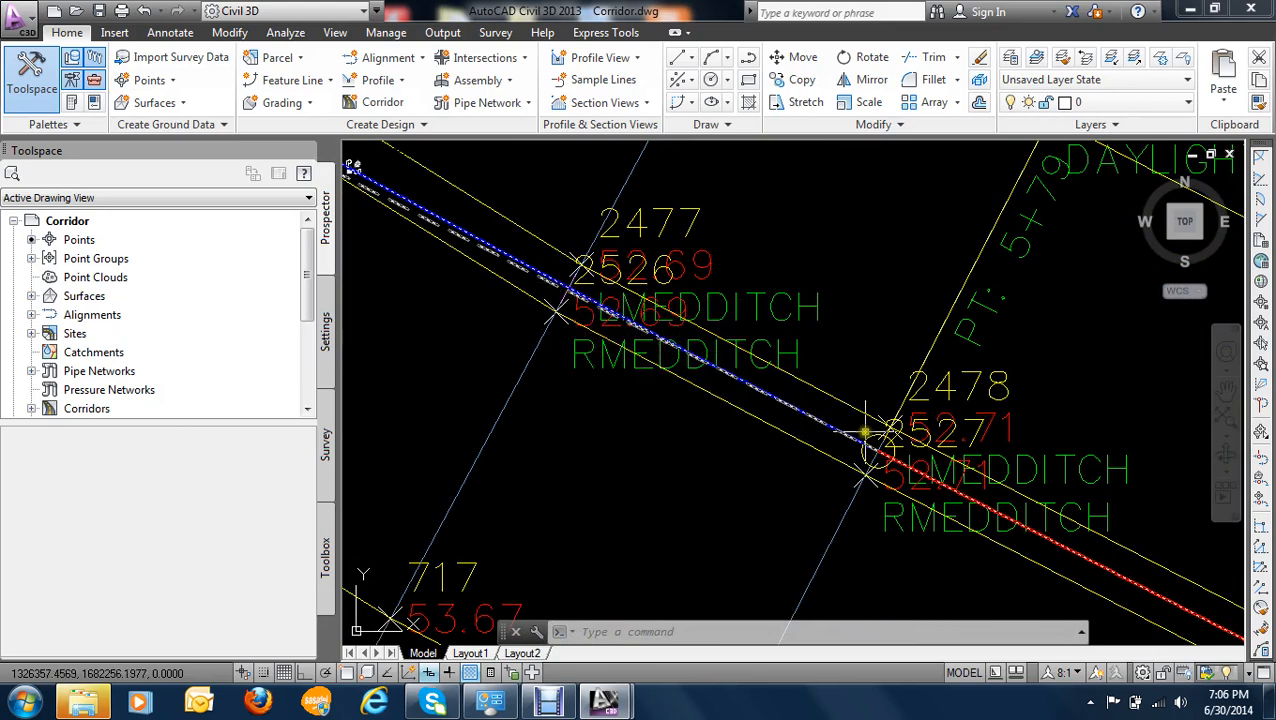
{"action": "scroll", "coordinate": [868, 432], "scroll_direction": "down", "scroll_amount": 2}
{"action": "left_click", "coordinate": [640, 306]}
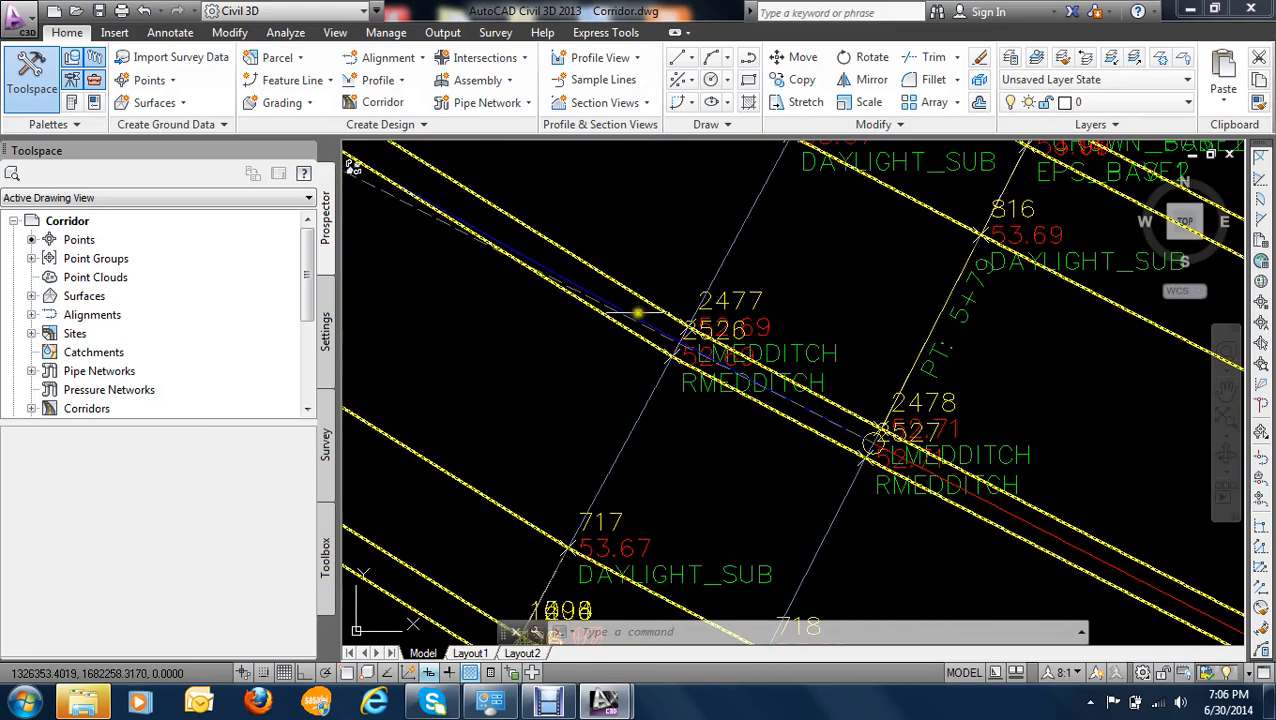
- Examine the daylight, crown and pavement edge point labels on the south side of the median near the PT
{"action": "scroll", "coordinate": [614, 320], "scroll_direction": "down", "scroll_amount": 3}
{"action": "scroll", "coordinate": [595, 338], "scroll_direction": "down", "scroll_amount": 2}
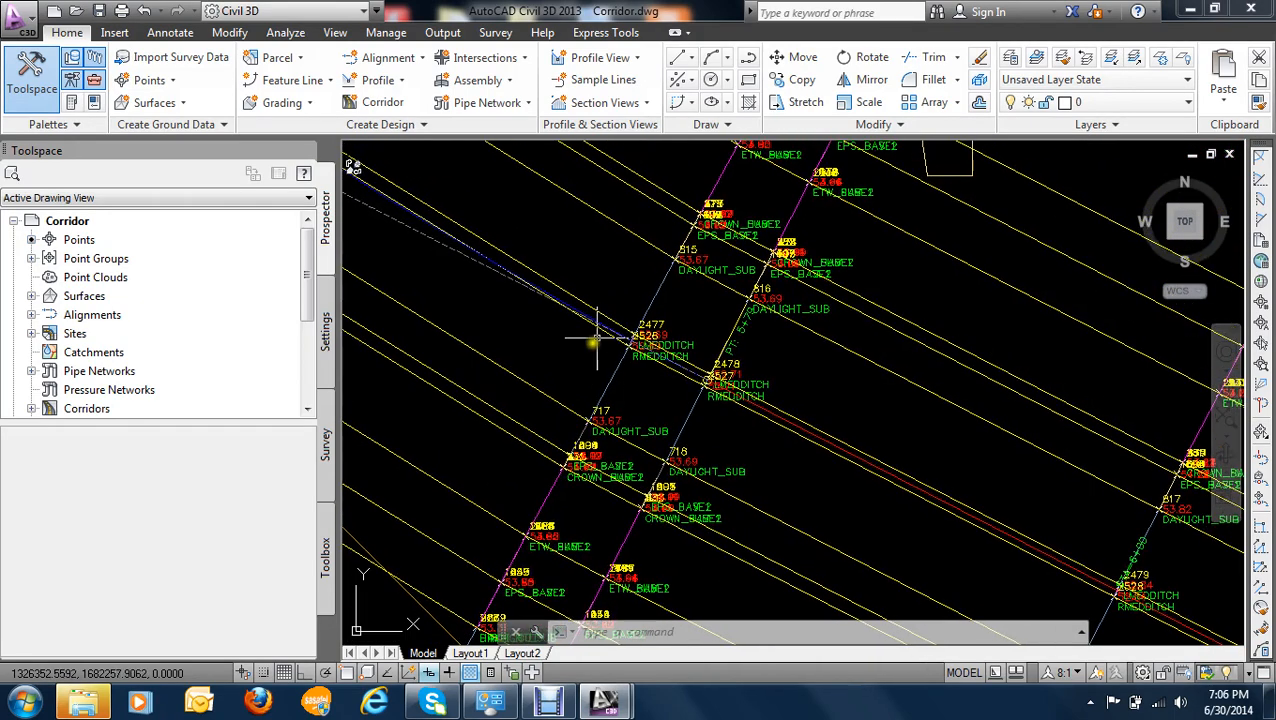
{"action": "scroll", "coordinate": [565, 395], "scroll_direction": "up", "scroll_amount": 1}
{"action": "scroll", "coordinate": [735, 441], "scroll_direction": "up", "scroll_amount": 1}
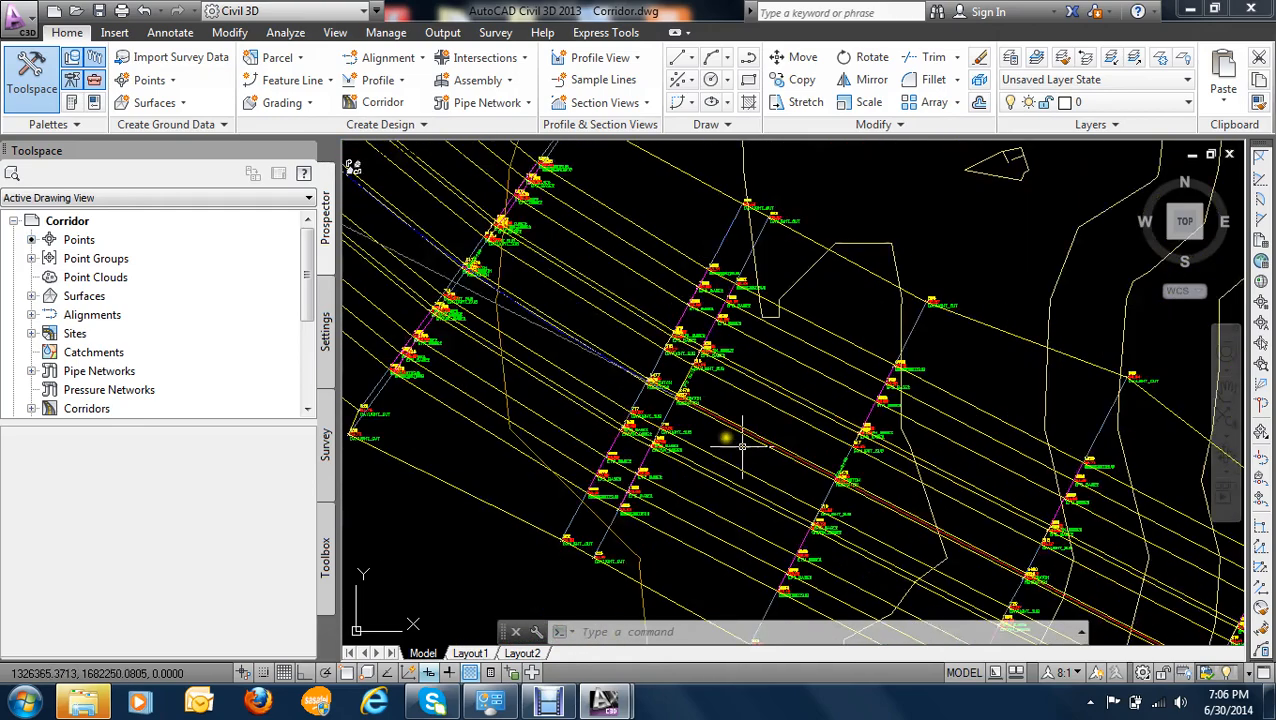
{"action": "scroll", "coordinate": [652, 434], "scroll_direction": "up", "scroll_amount": 1}
{"action": "scroll", "coordinate": [652, 434], "scroll_direction": "up", "scroll_amount": 1}
{"action": "scroll", "coordinate": [630, 440], "scroll_direction": "up", "scroll_amount": 1}
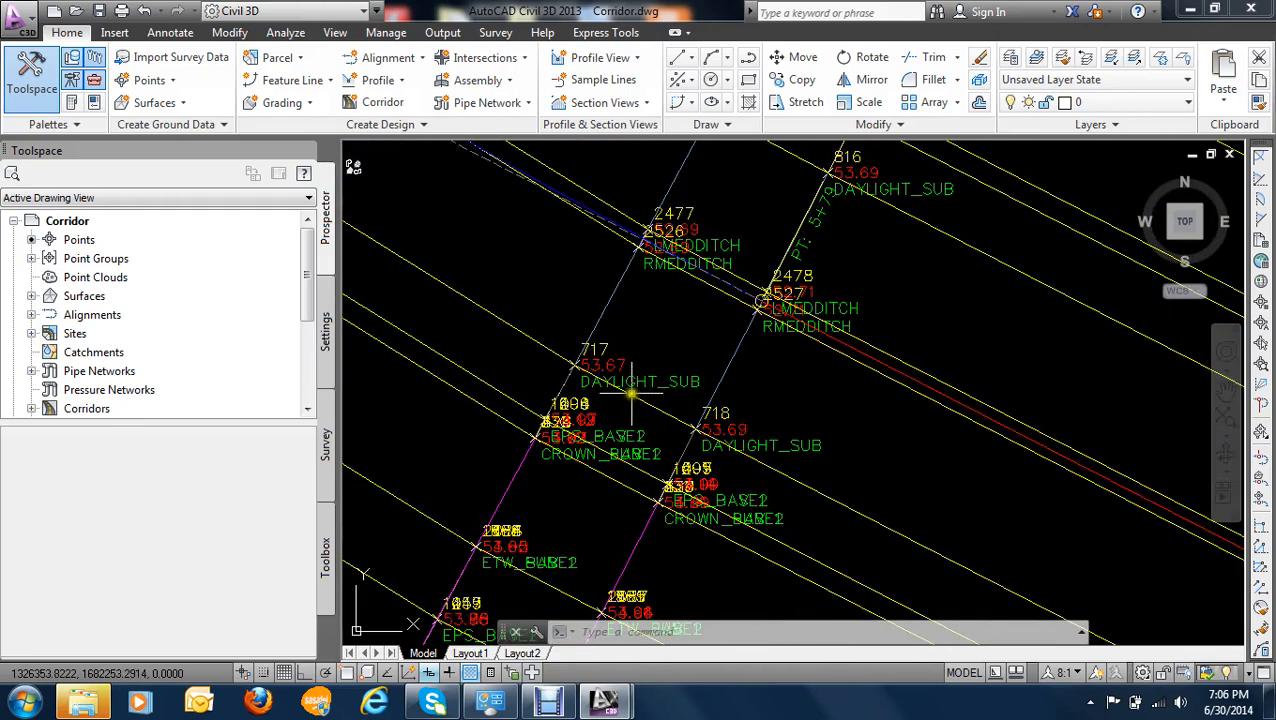
{"action": "scroll", "coordinate": [628, 380], "scroll_direction": "down", "scroll_amount": 2}
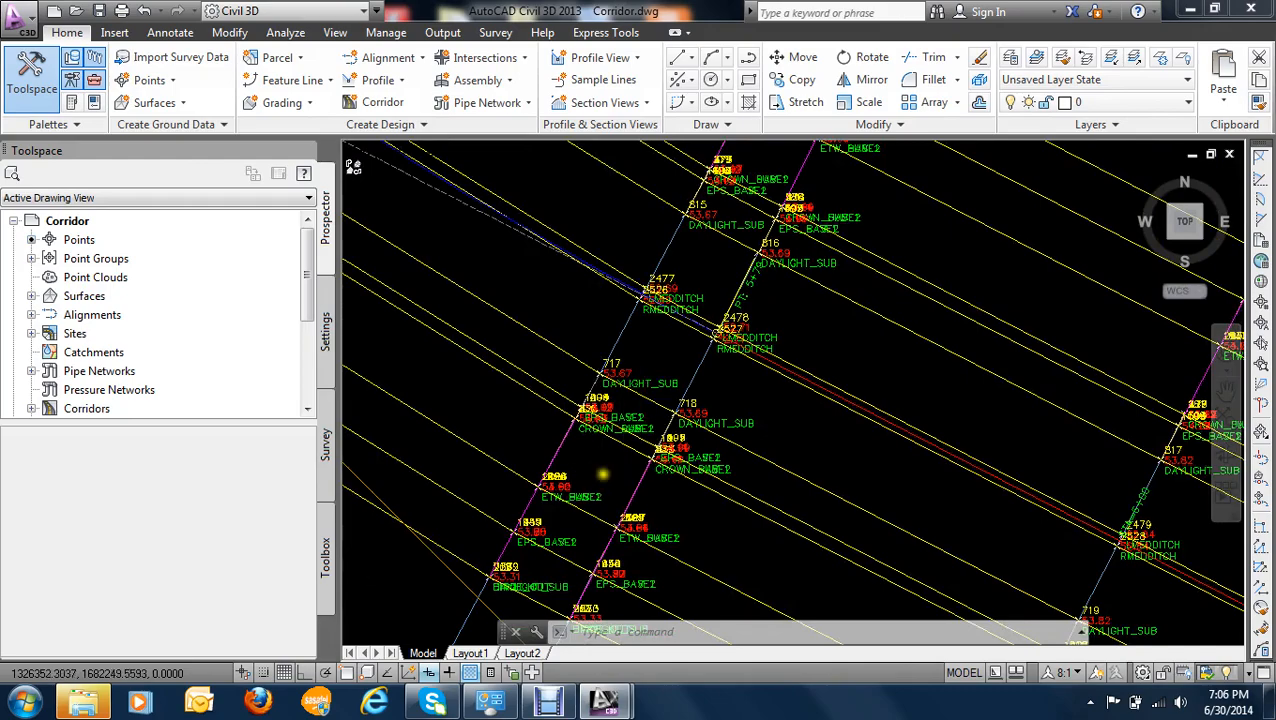
{"action": "scroll", "coordinate": [722, 298], "scroll_direction": "down", "scroll_amount": 1}
{"action": "scroll", "coordinate": [705, 310], "scroll_direction": "down", "scroll_amount": 1}
- Examine the point labels on the north side of the median near the PT and compare them with the median ditch points
{"action": "scroll", "coordinate": [640, 338], "scroll_direction": "up", "scroll_amount": 2}
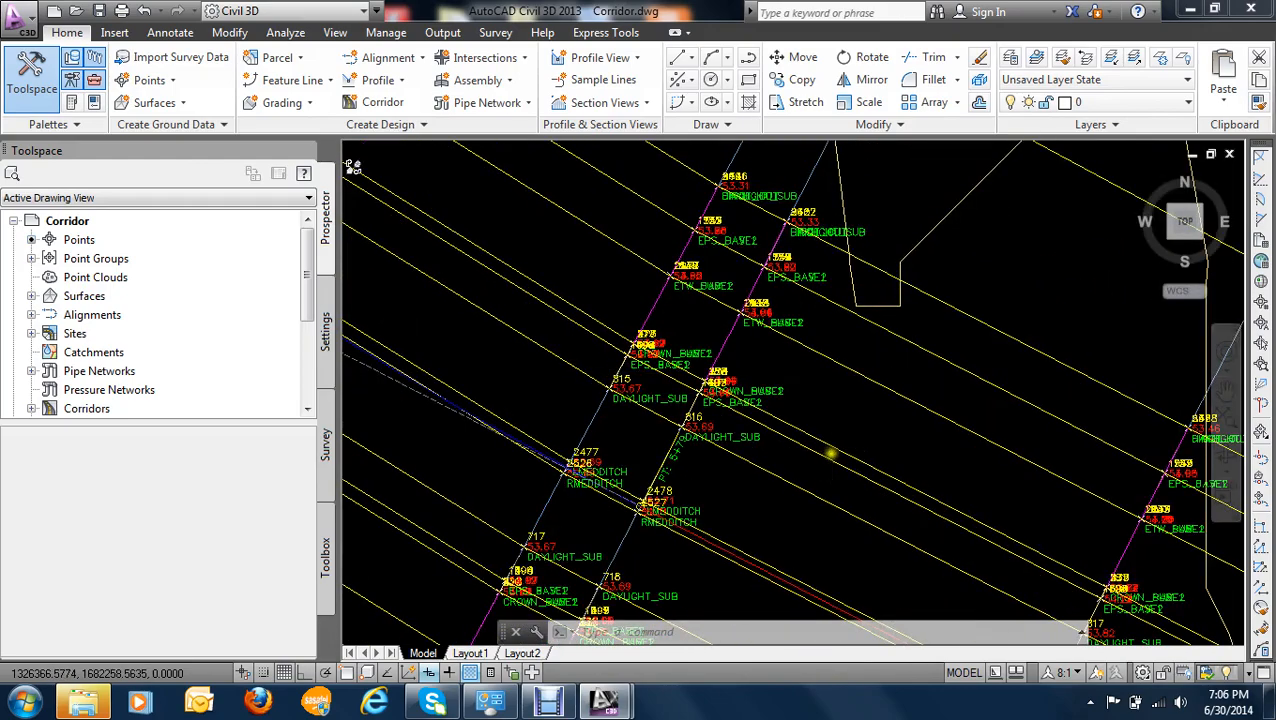
{"action": "scroll", "coordinate": [623, 334], "scroll_direction": "down", "scroll_amount": 1}
{"action": "scroll", "coordinate": [626, 320], "scroll_direction": "up", "scroll_amount": 4}
{"action": "scroll", "coordinate": [914, 508], "scroll_direction": "down", "scroll_amount": 4}
{"action": "middle_click_drag", "start_coordinate": [896, 530], "coordinate": [621, 370]}
{"action": "scroll", "coordinate": [868, 514], "scroll_direction": "up", "scroll_amount": 5}
{"action": "scroll", "coordinate": [621, 370], "scroll_direction": "down", "scroll_amount": 3}
{"action": "scroll", "coordinate": [670, 450], "scroll_direction": "up", "scroll_amount": 3}
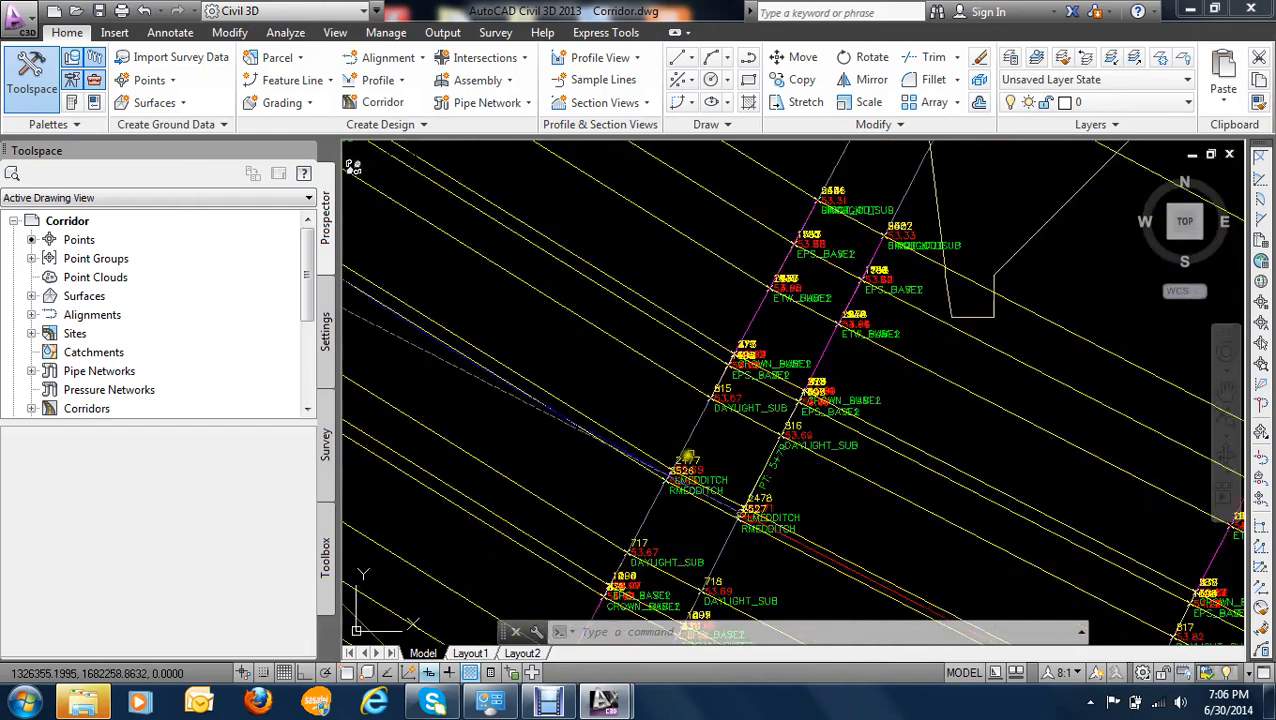
{"action": "scroll", "coordinate": [780, 495], "scroll_direction": "up", "scroll_amount": 4}
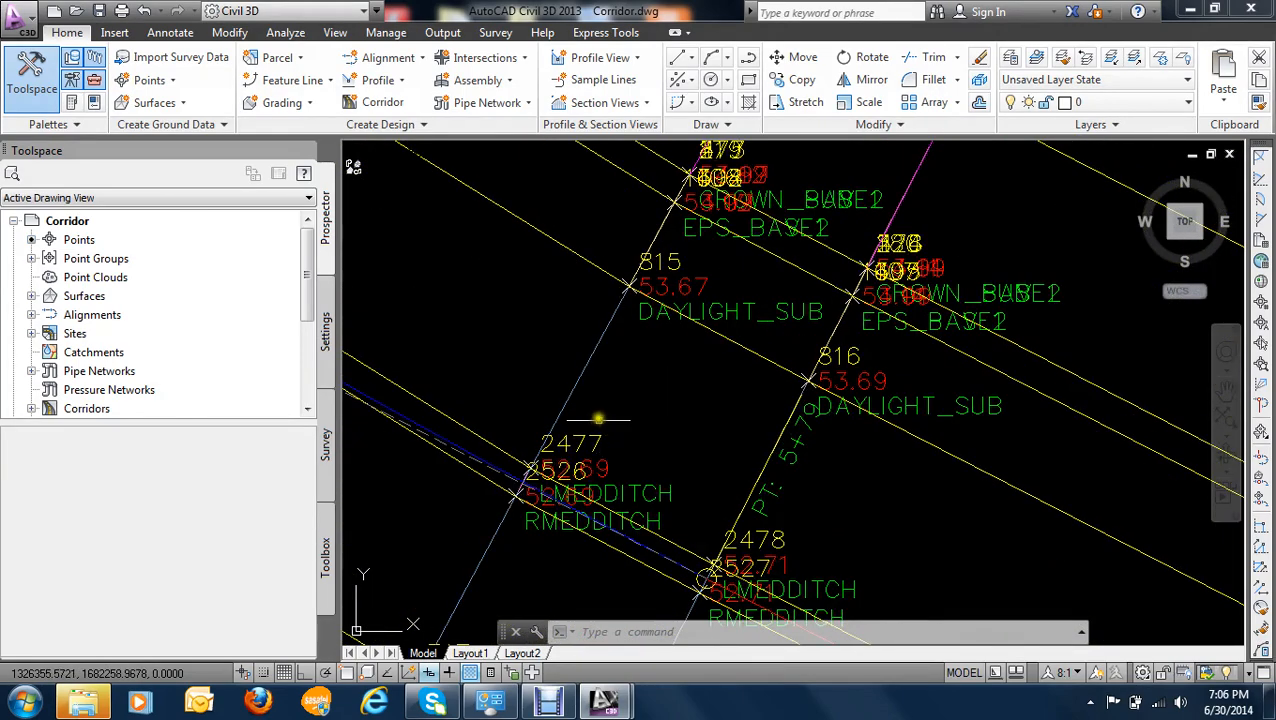
{"action": "scroll", "coordinate": [575, 495], "scroll_direction": "up", "scroll_amount": 2}
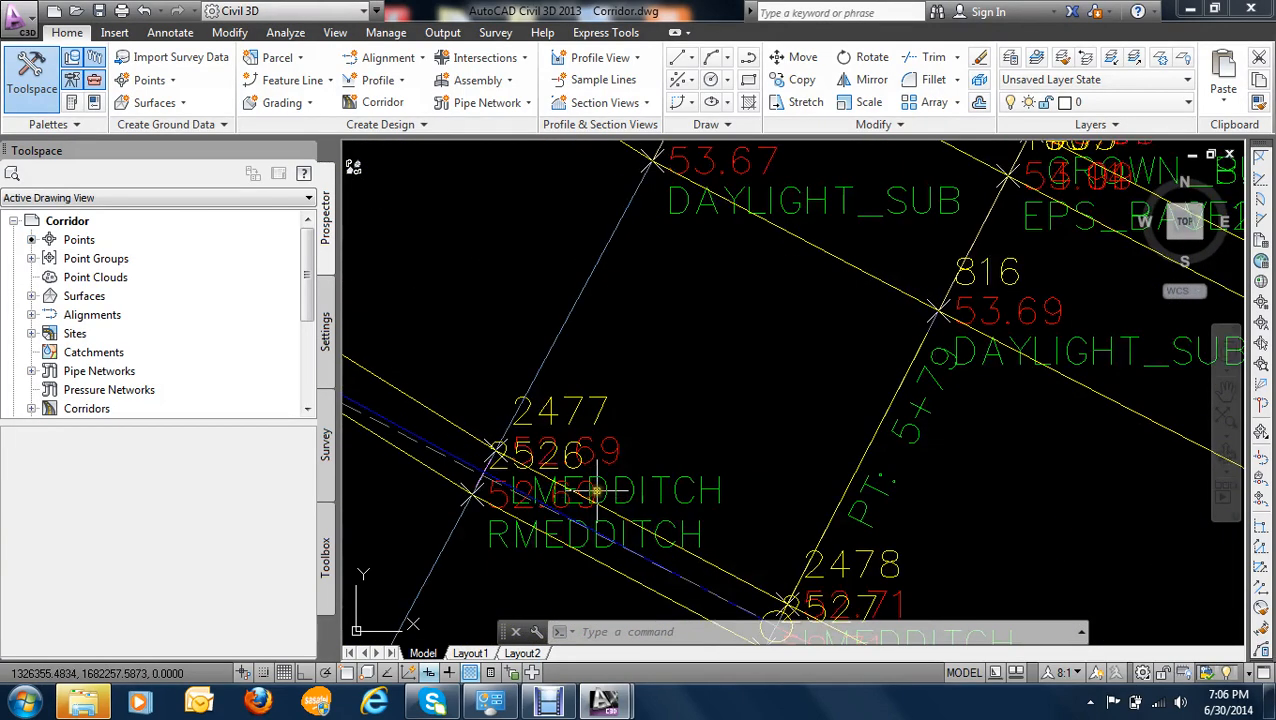
{"action": "scroll", "coordinate": [578, 457], "scroll_direction": "down", "scroll_amount": 2}
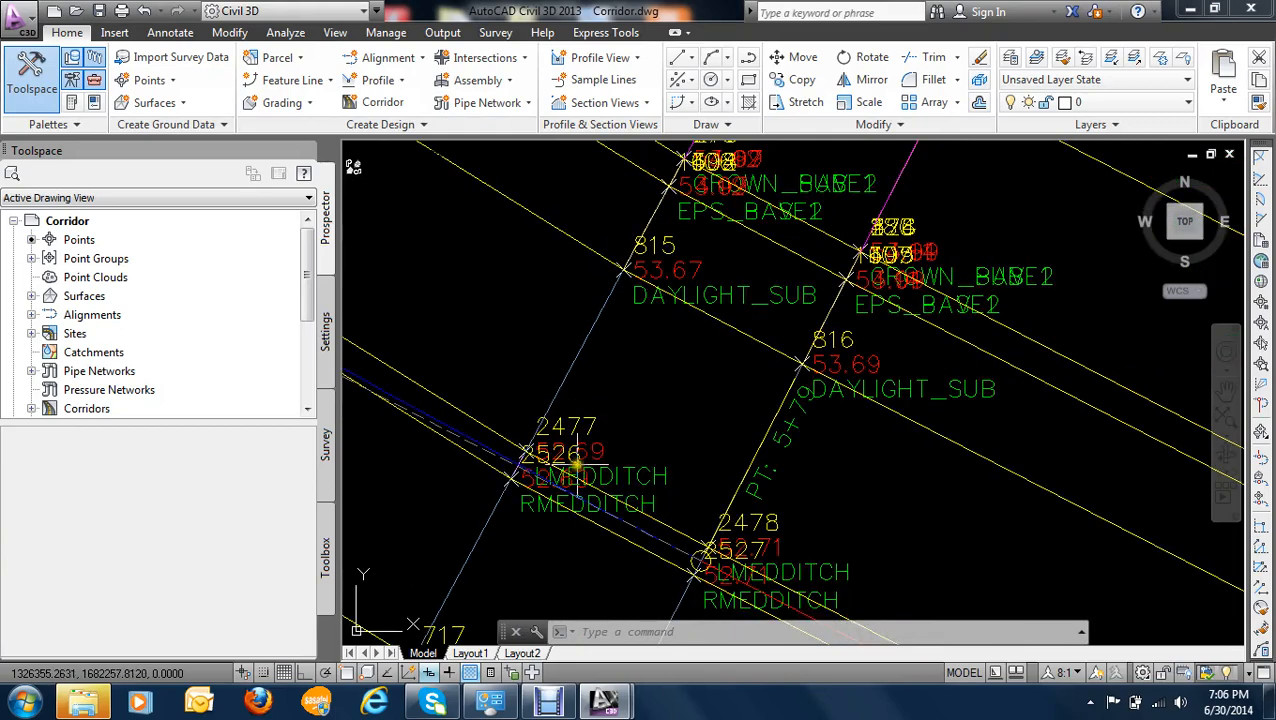
{"action": "scroll", "coordinate": [578, 457], "scroll_direction": "down", "scroll_amount": 2}
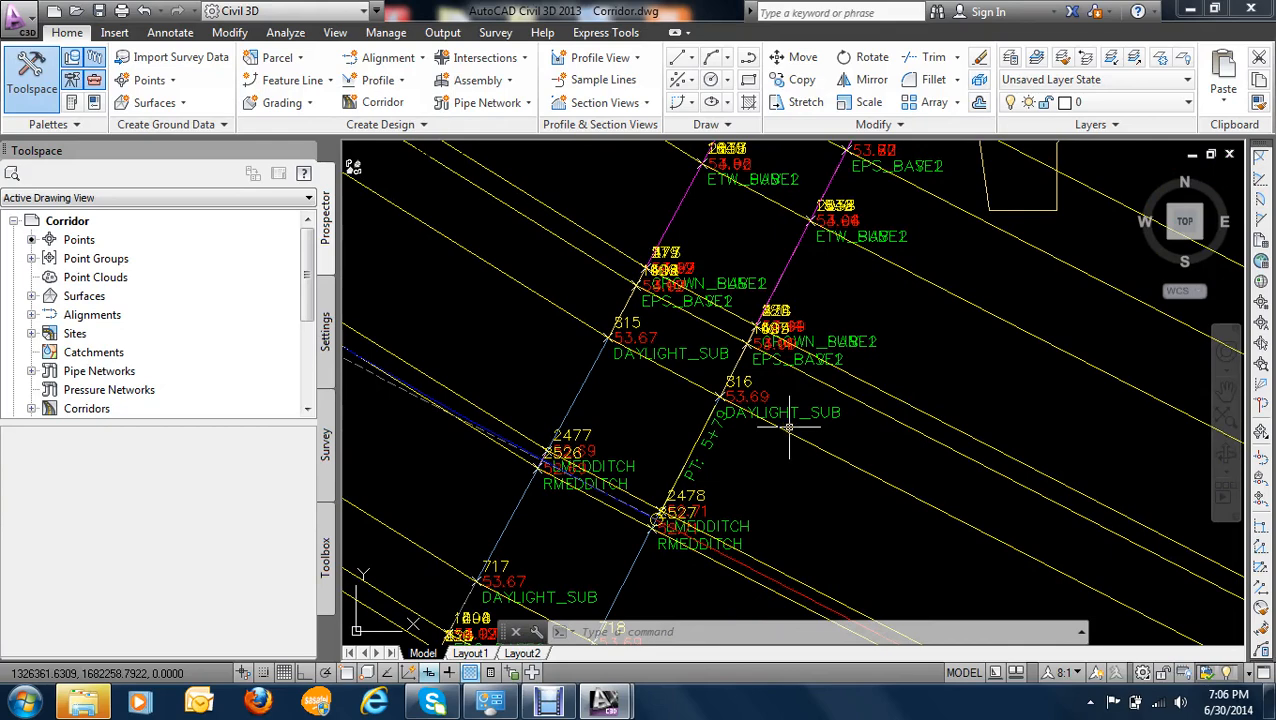
- Start the Drive command on the corridor and choose the left median ditch feature line just past the PT as the path
{"action": "left_click", "coordinate": [527, 217]}
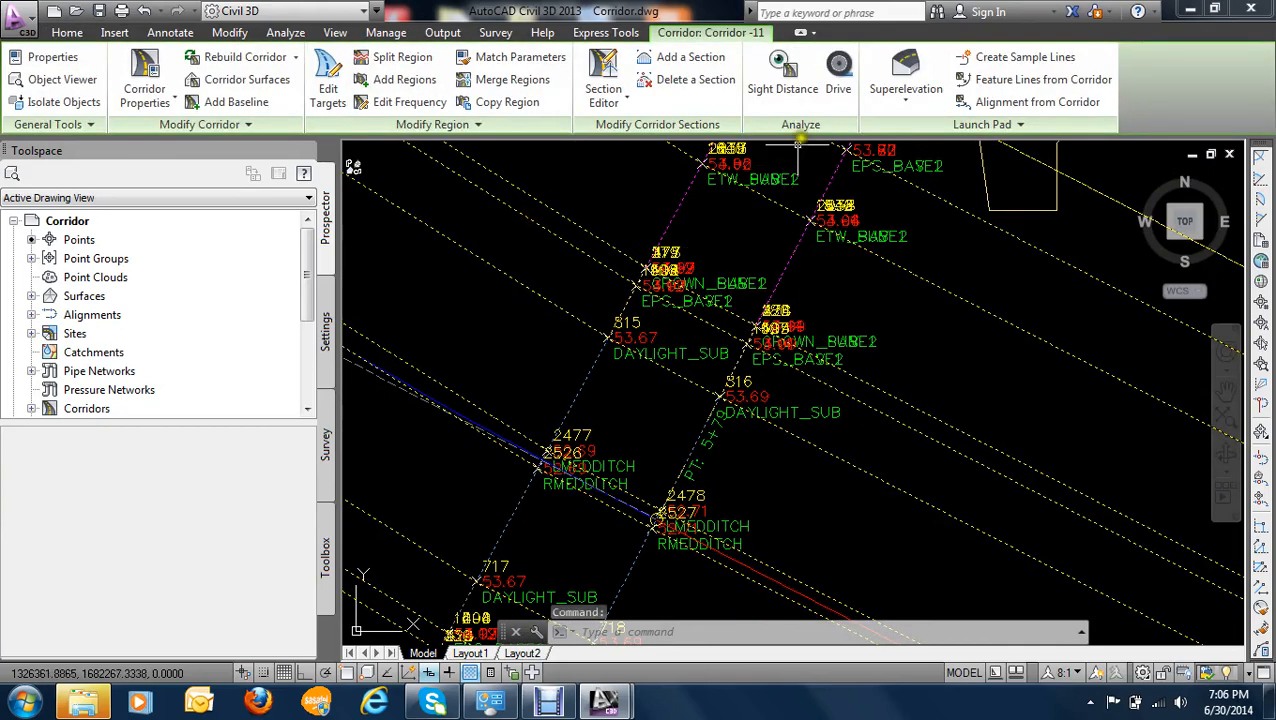
{"action": "left_click", "coordinate": [838, 89]}
{"action": "scroll", "coordinate": [675, 546], "scroll_direction": "down", "scroll_amount": 2}
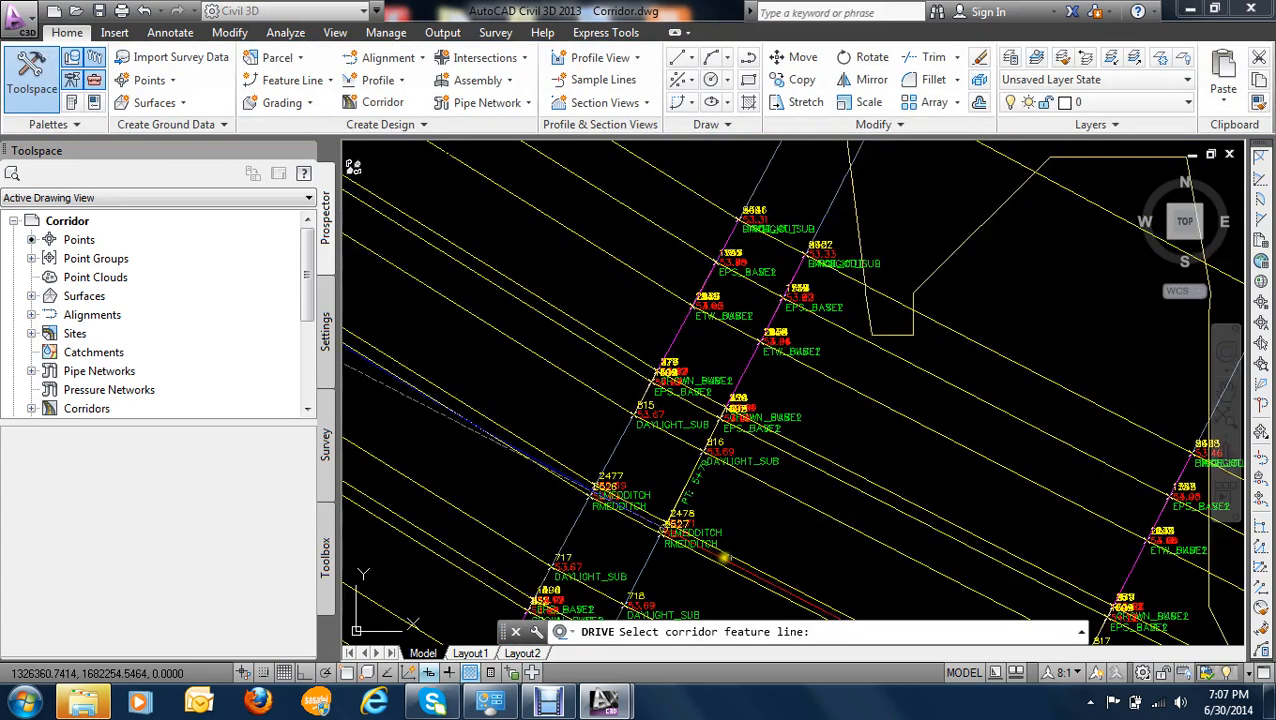
{"action": "scroll", "coordinate": [745, 570], "scroll_direction": "up", "scroll_amount": 3}
{"action": "left_click", "coordinate": [732, 572]}
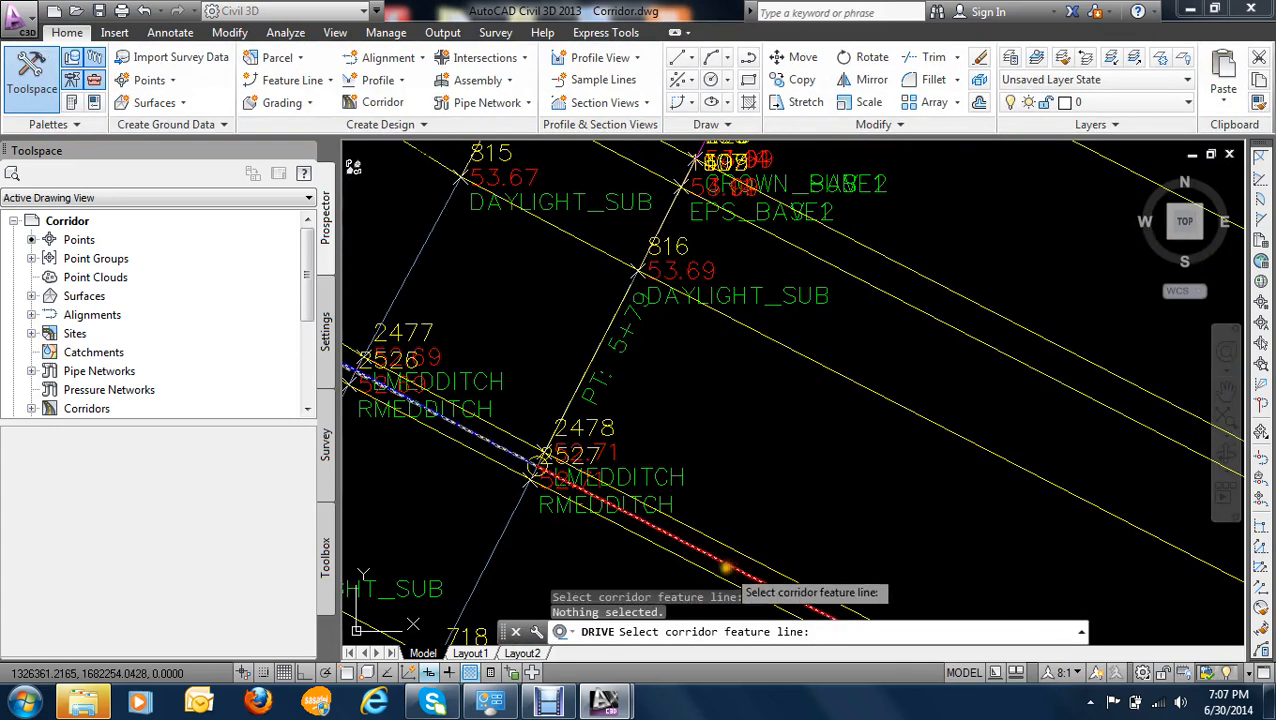
{"action": "left_click", "coordinate": [742, 566]}
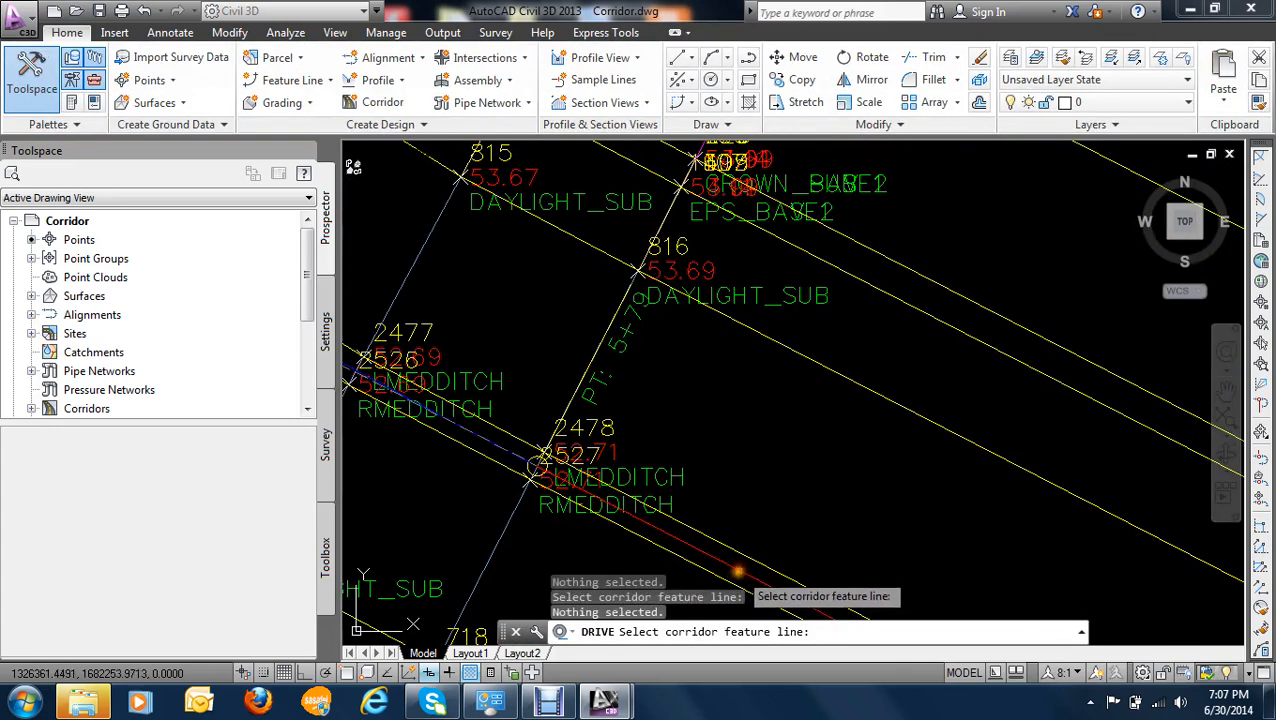
{"action": "left_click", "coordinate": [750, 562]}
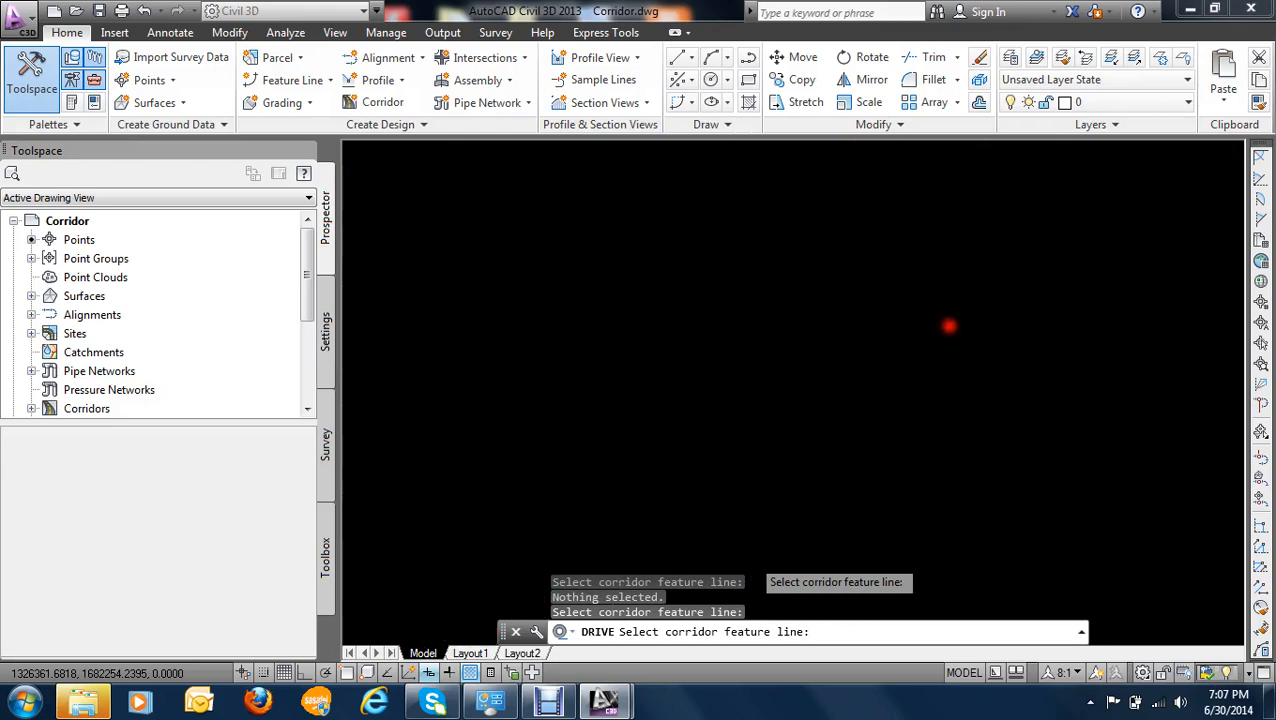
- Play the drive along the left median ditch feature line of Corridor -11, pause partway, and close the drive view
{"action": "left_click", "coordinate": [750, 557]}
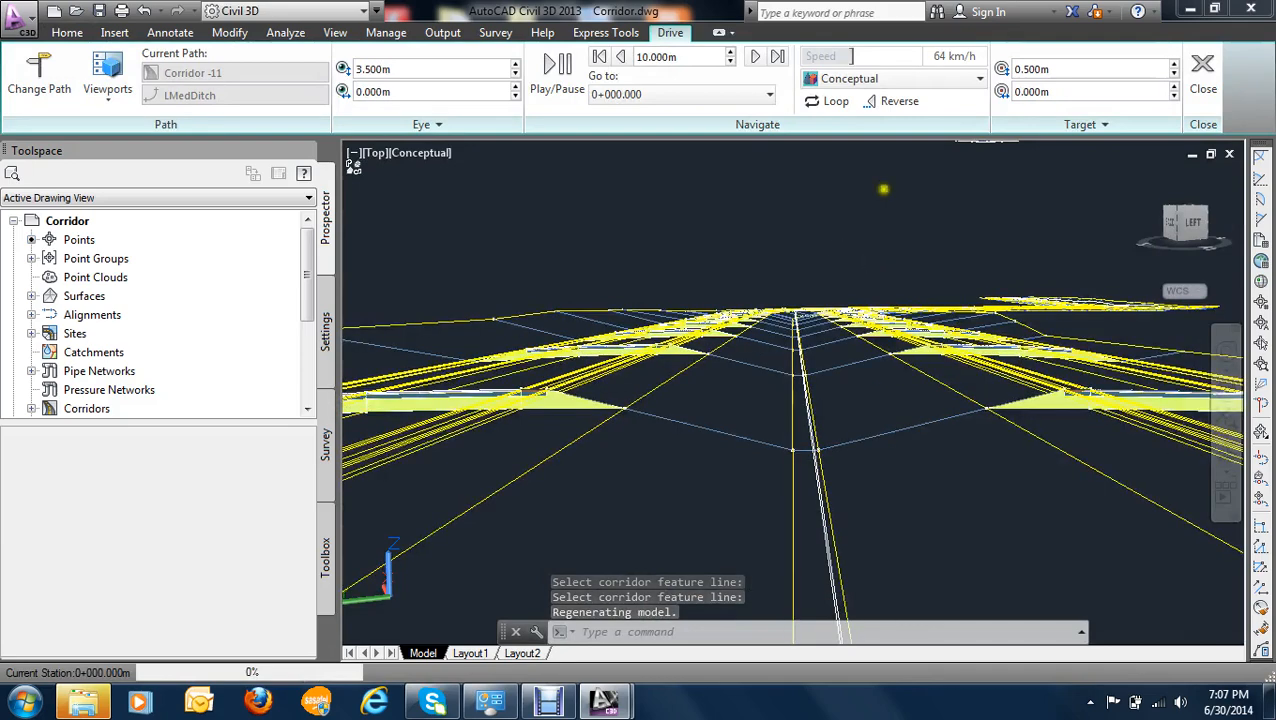
{"action": "left_click", "coordinate": [552, 78]}
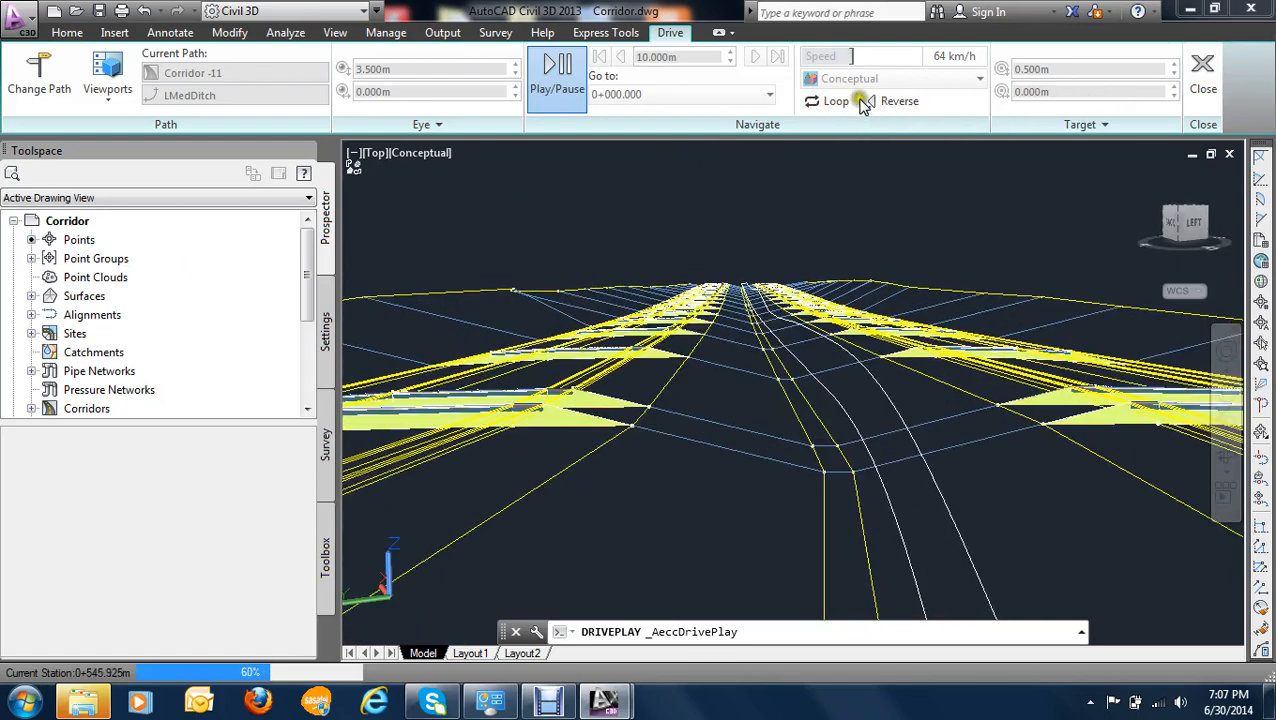
{"action": "left_click", "coordinate": [549, 90]}
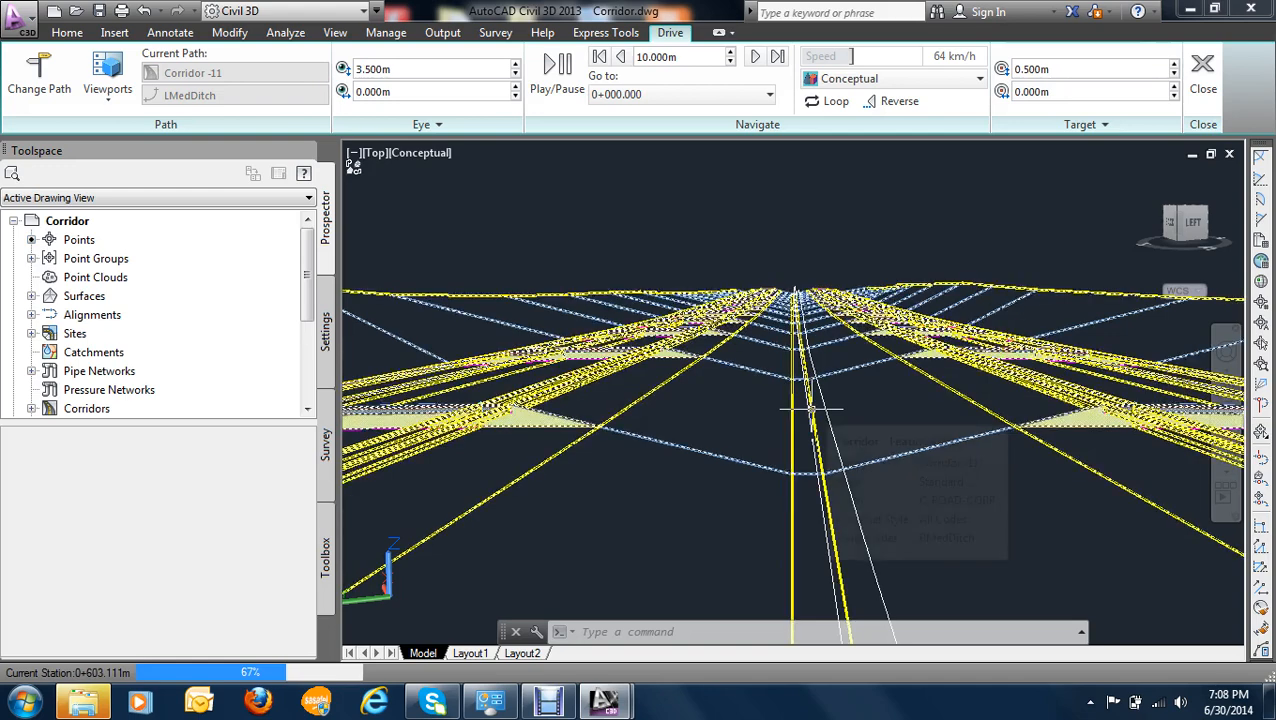
{"action": "mouse_move", "coordinate": [811, 409]}
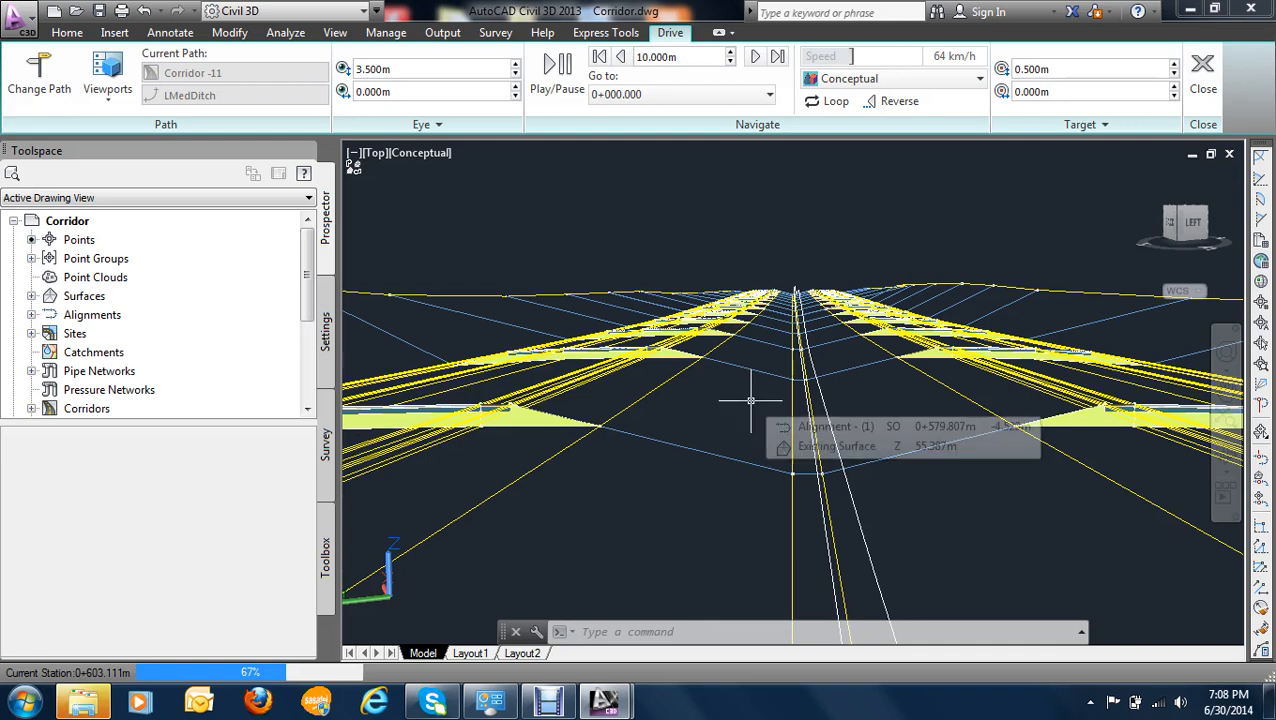
{"action": "left_click", "coordinate": [1204, 90]}
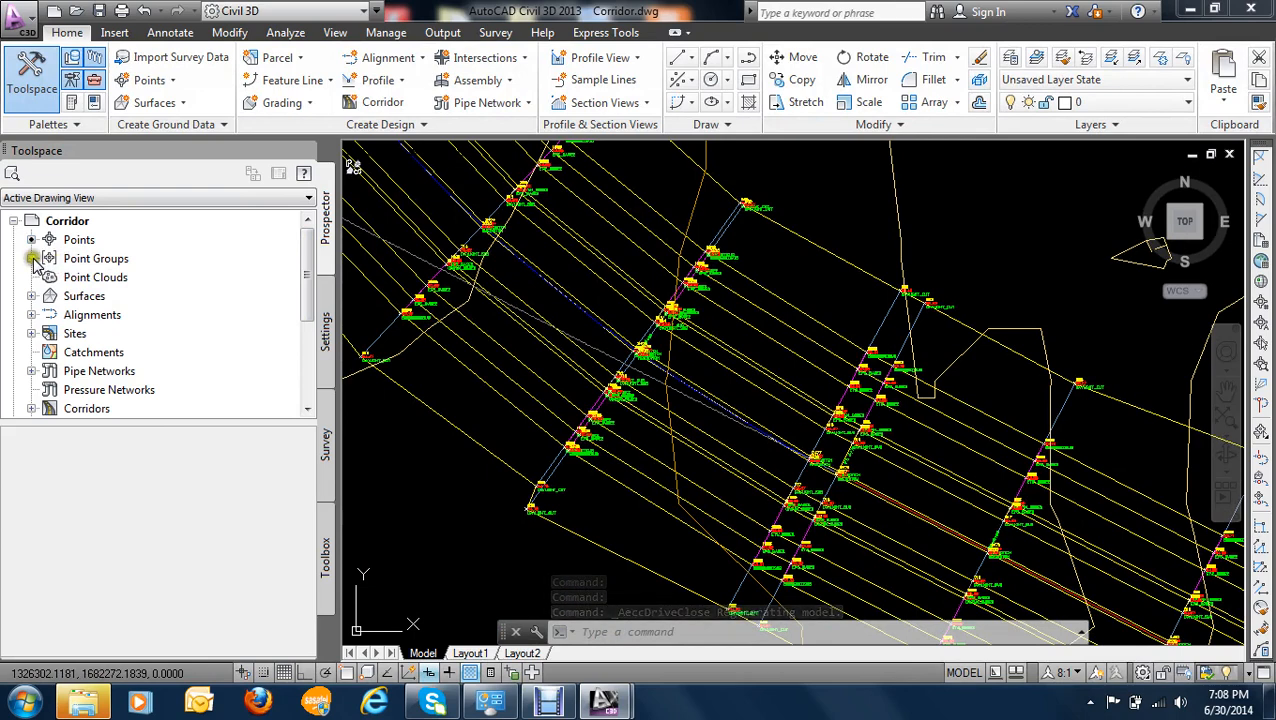
- Export the "corridor points" point group in PENZD (comma delimited) format to cp.csv on the Desktop, with elevation adjustment on
{"action": "left_click", "coordinate": [80, 259]}
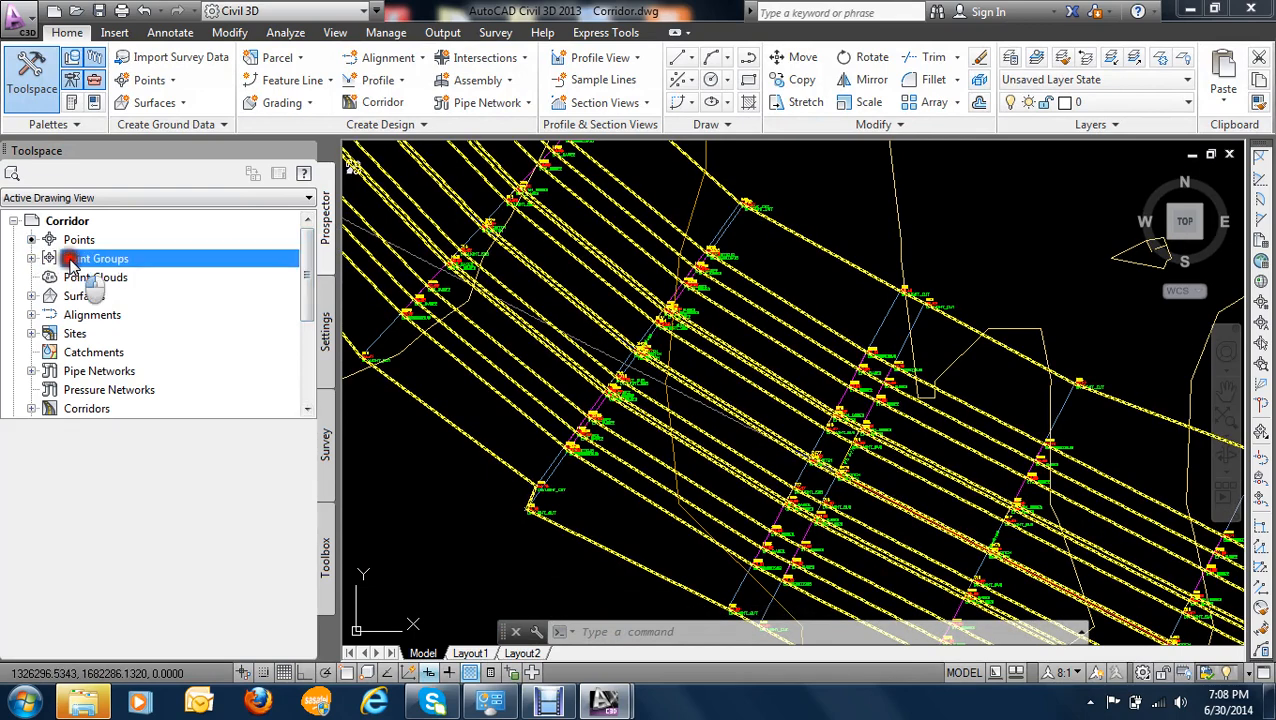
{"action": "left_click", "coordinate": [31, 258]}
{"action": "left_click", "coordinate": [104, 278]}
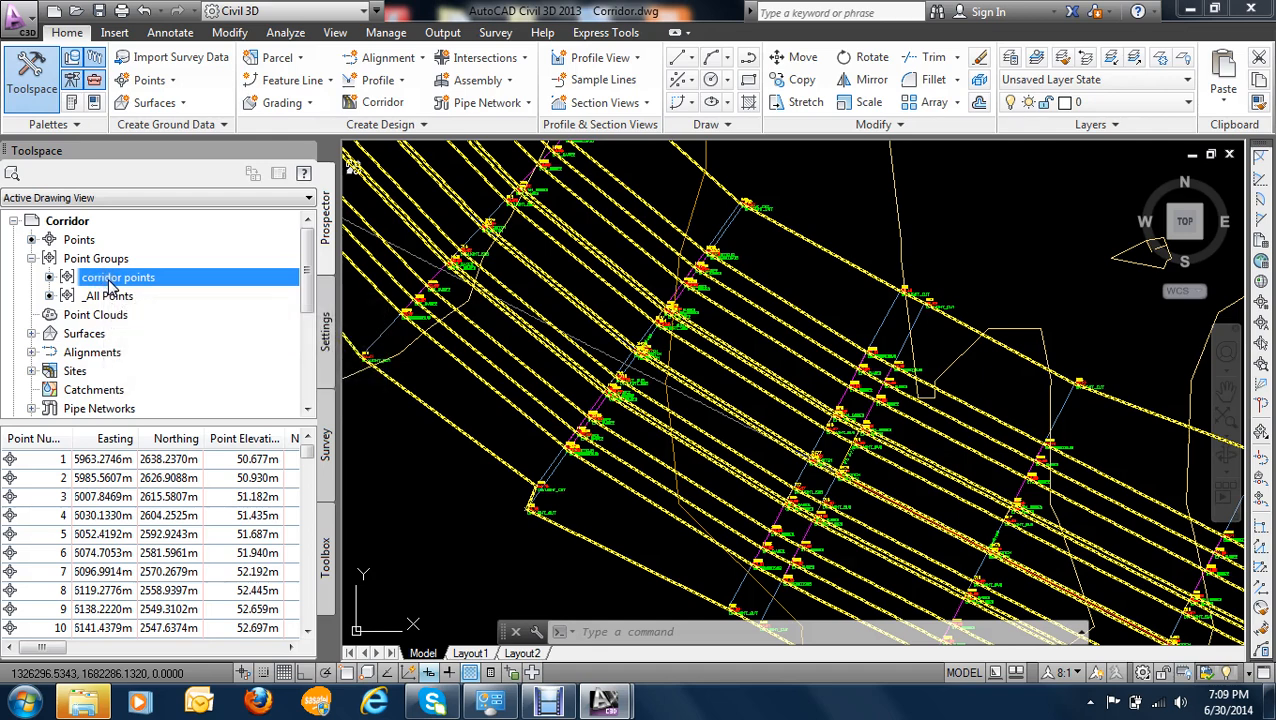
{"action": "mouse_move", "coordinate": [110, 285]}
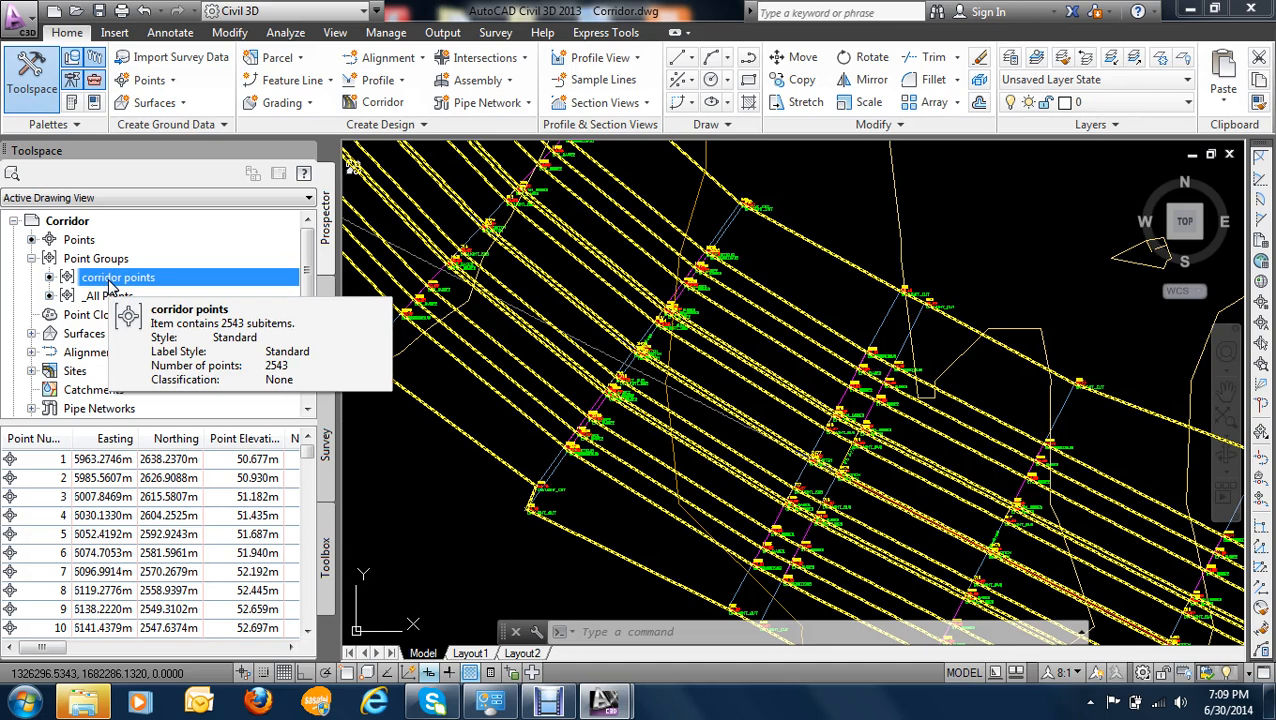
{"action": "right_click", "coordinate": [128, 282]}
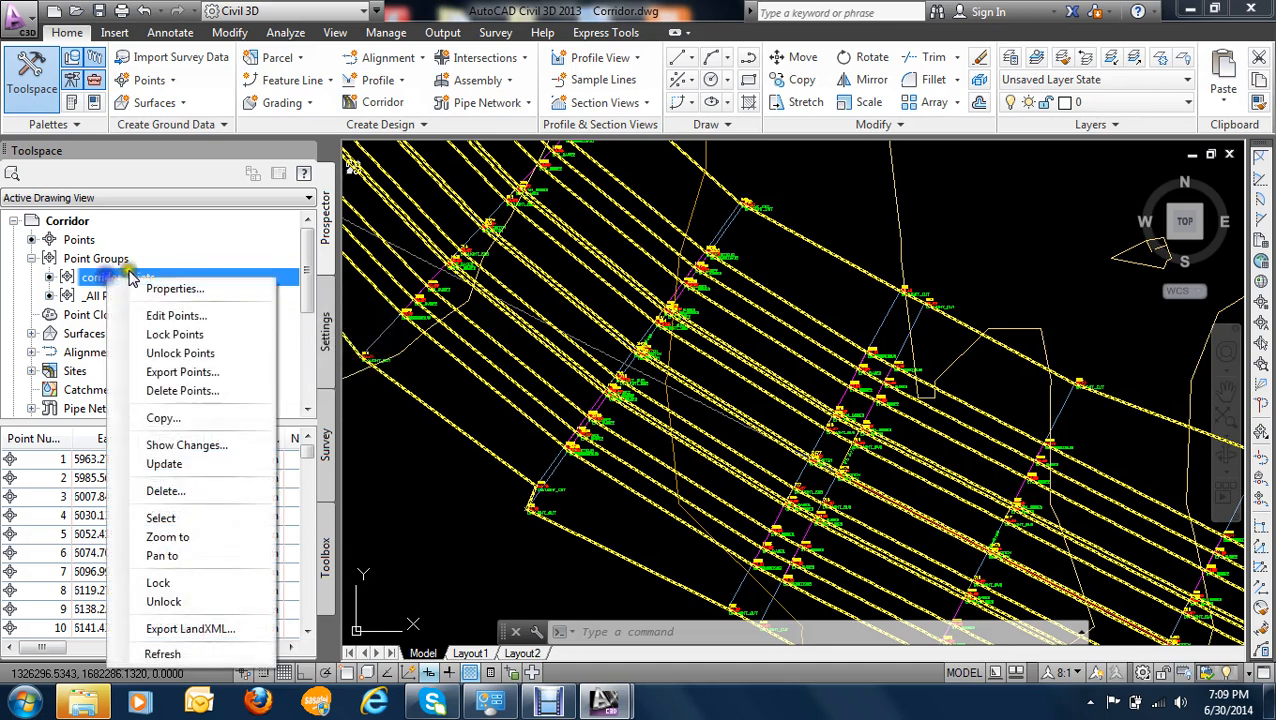
{"action": "left_click", "coordinate": [210, 373]}
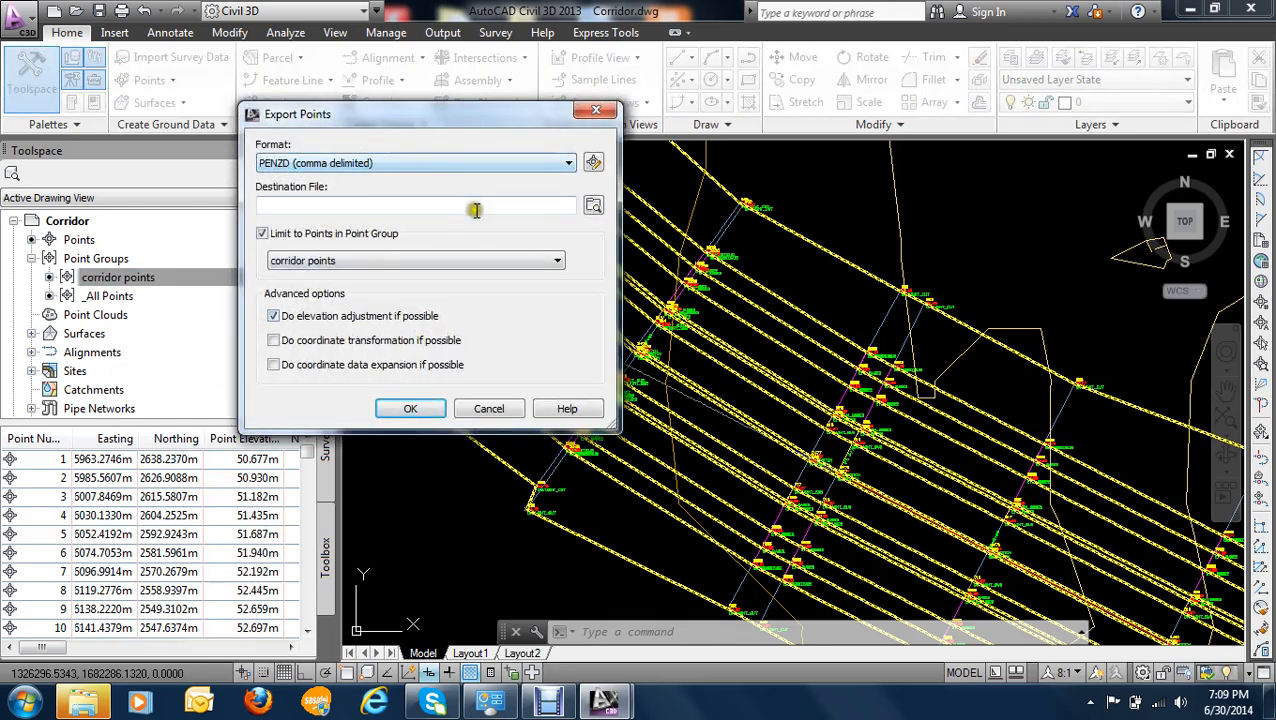
{"action": "left_click", "coordinate": [590, 205]}
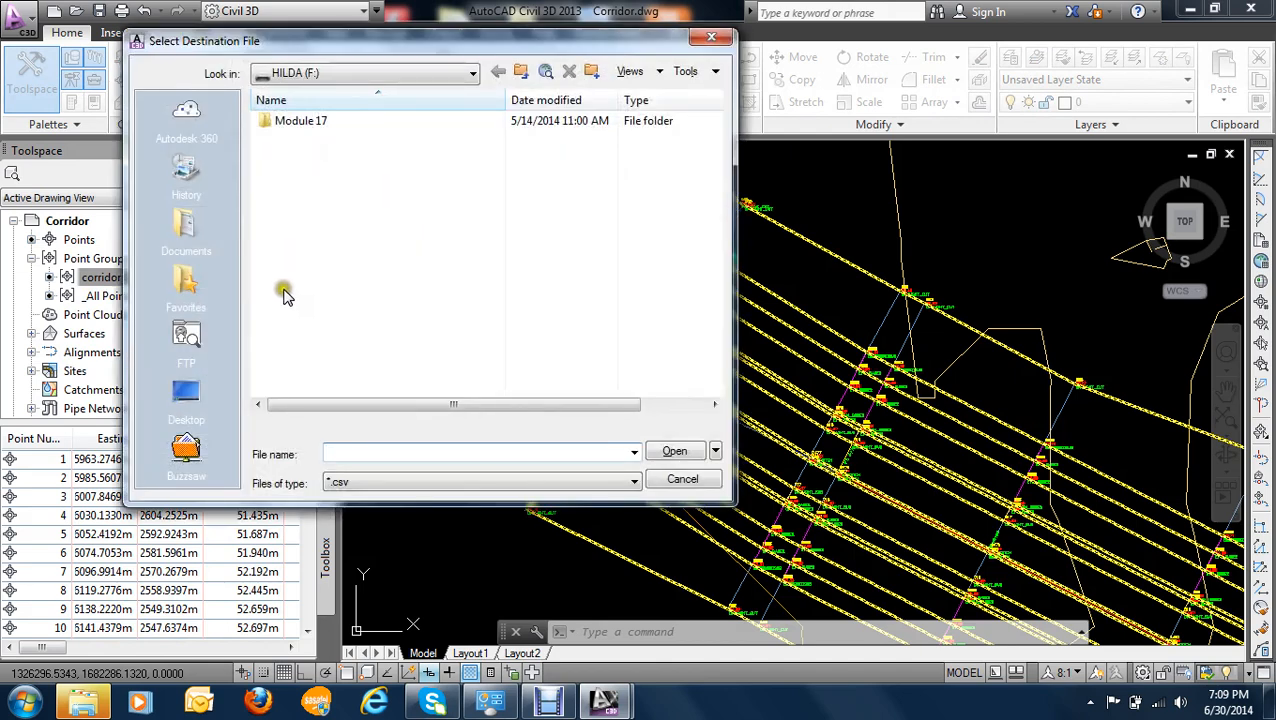
{"action": "left_click", "coordinate": [185, 392]}
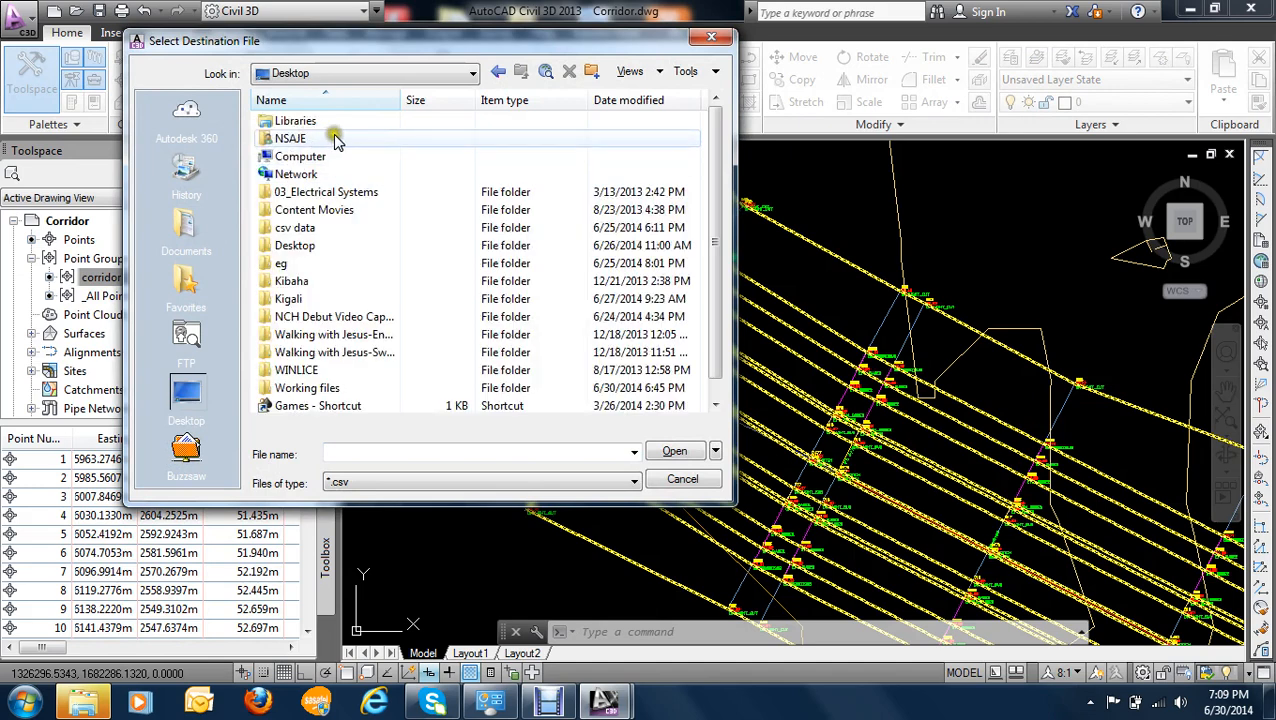
{"action": "left_click", "coordinate": [371, 452]}
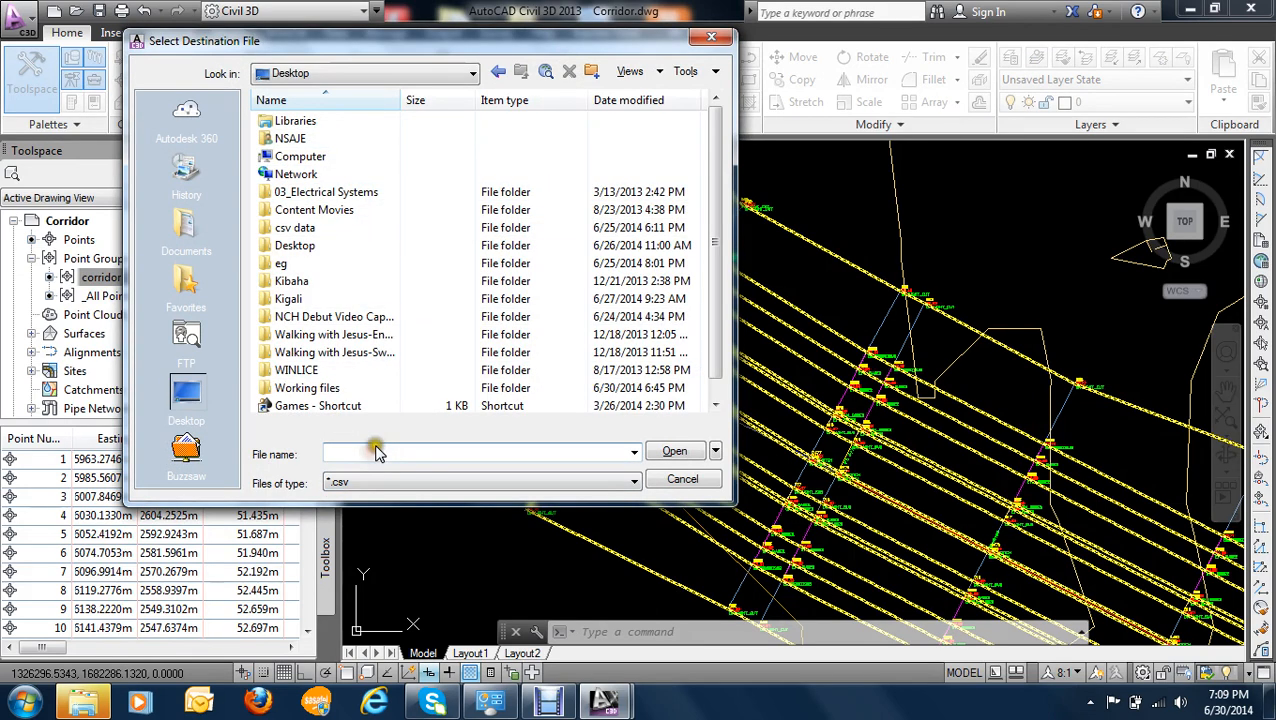
{"action": "type", "text": "cp"}
{"action": "left_click", "coordinate": [672, 452]}
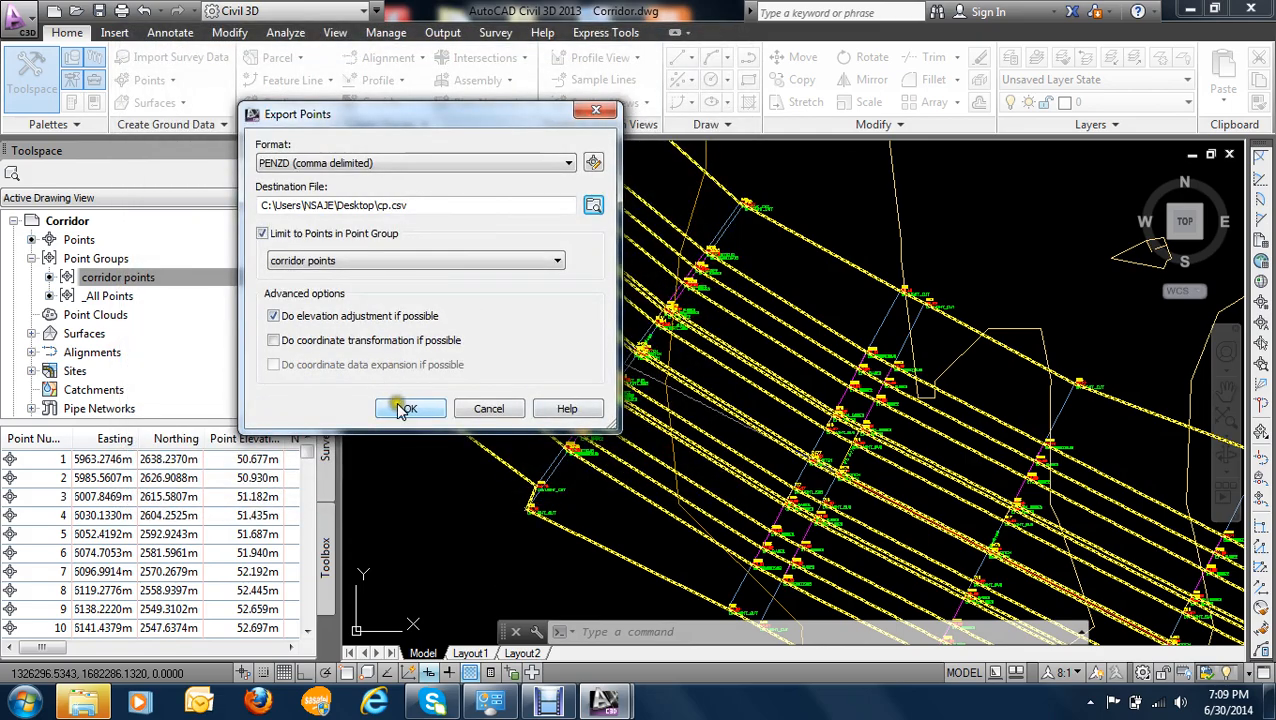
{"action": "left_click", "coordinate": [405, 411]}
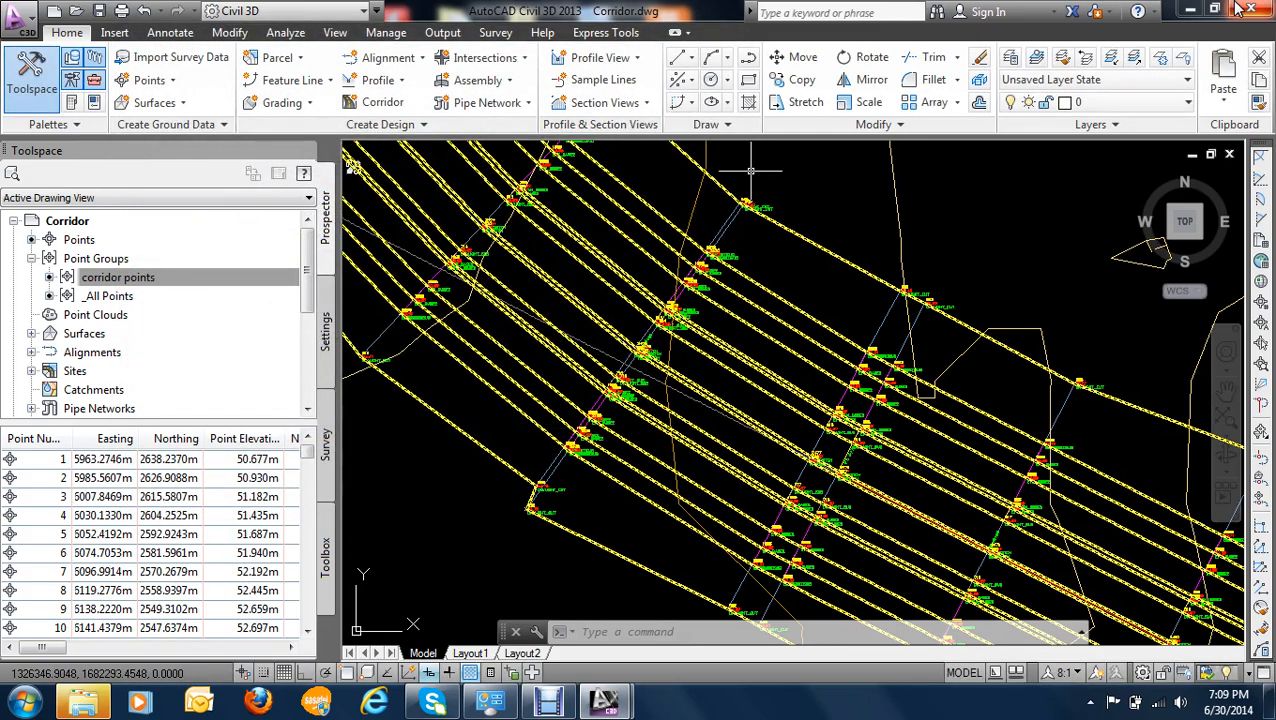
- Open cp.csv from the Desktop in Excel and review the point numbers, coordinates, elevations and codes from Crown through EPS
{"action": "left_click", "coordinate": [1189, 11]}
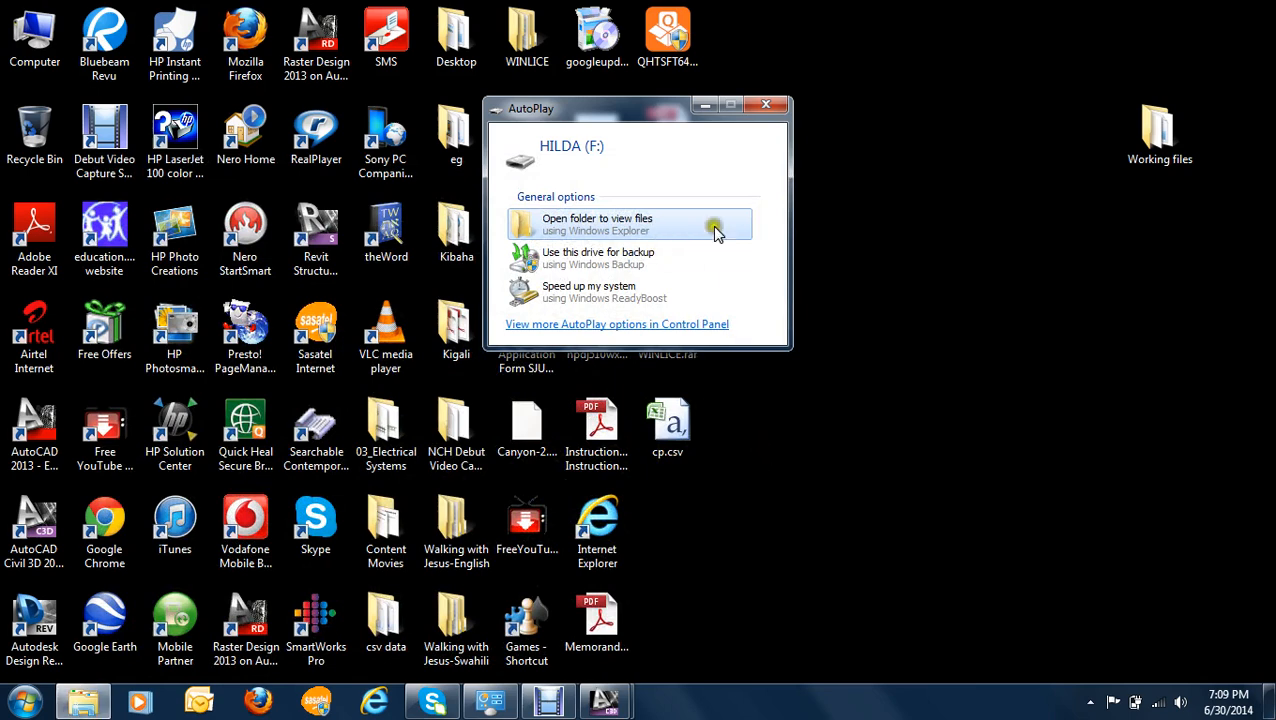
{"action": "left_click", "coordinate": [672, 444]}
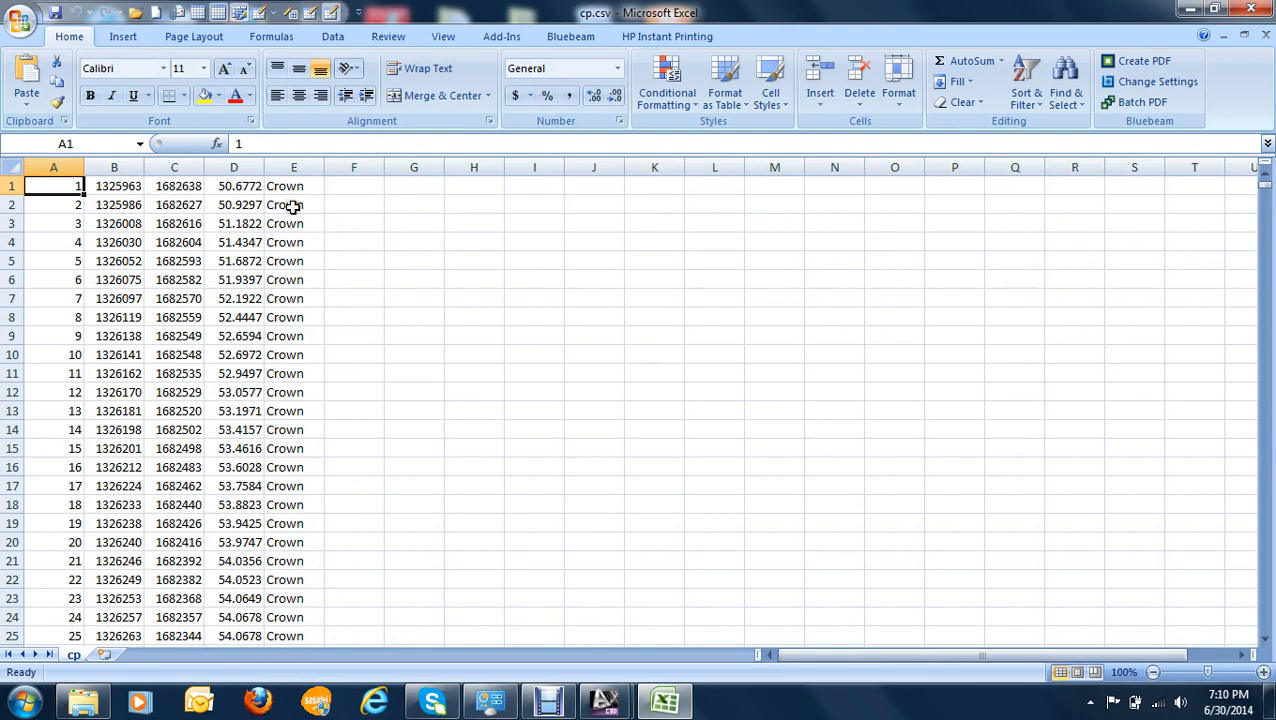
{"action": "scroll", "coordinate": [292, 207], "scroll_direction": "down", "scroll_amount": 1}
{"action": "scroll", "coordinate": [292, 207], "scroll_direction": "up", "scroll_amount": 1}
{"action": "scroll", "coordinate": [293, 210], "scroll_direction": "down", "scroll_amount": 3}
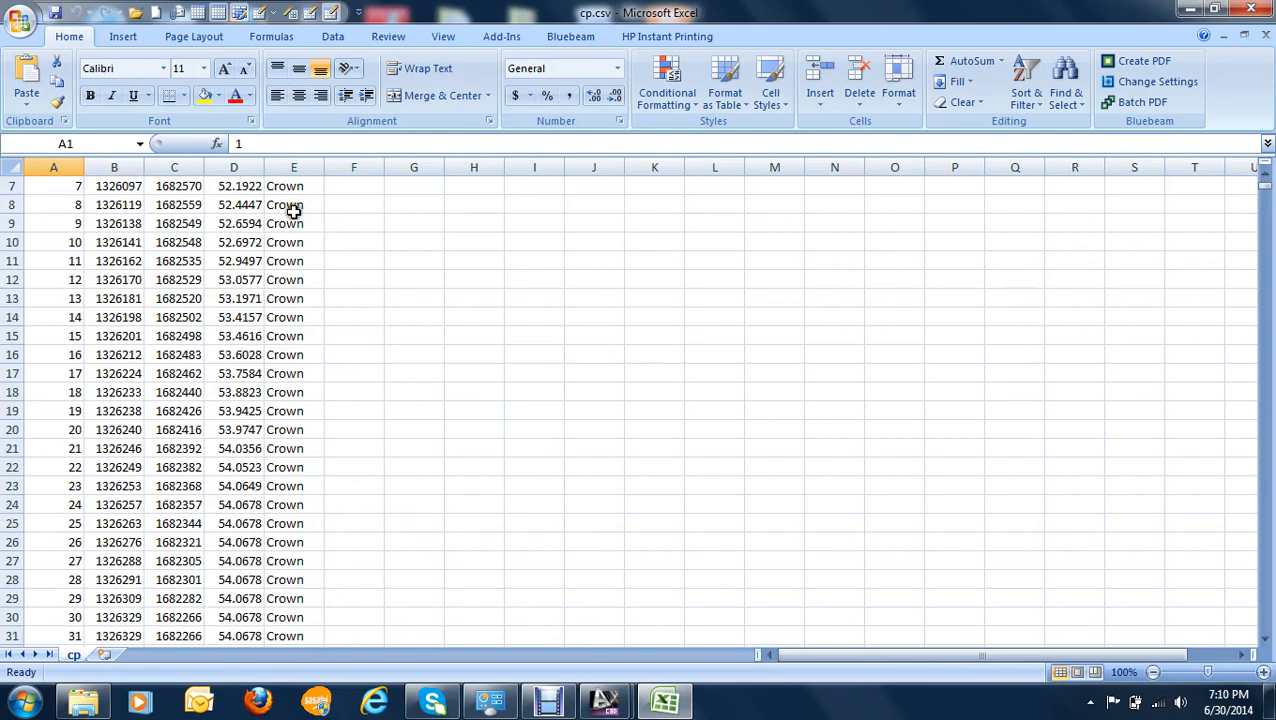
{"action": "scroll", "coordinate": [292, 222], "scroll_direction": "down", "scroll_amount": 20}
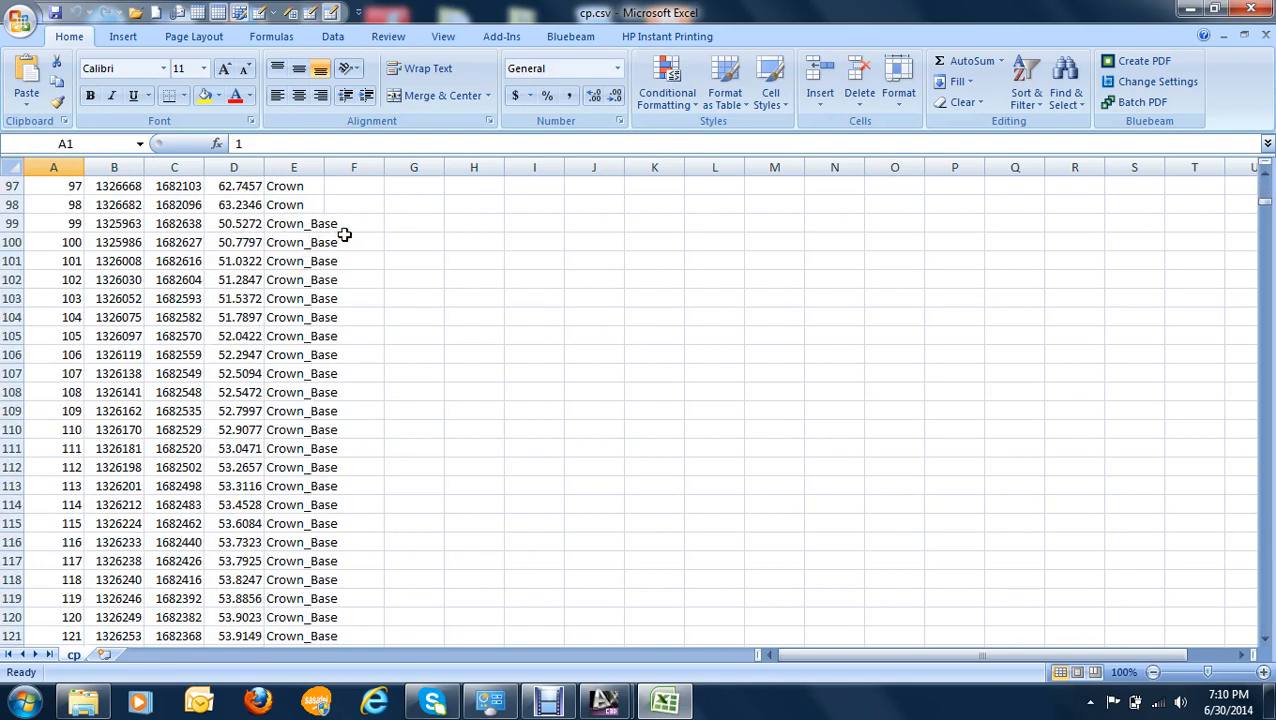
{"action": "scroll", "coordinate": [364, 242], "scroll_direction": "down", "scroll_amount": 20}
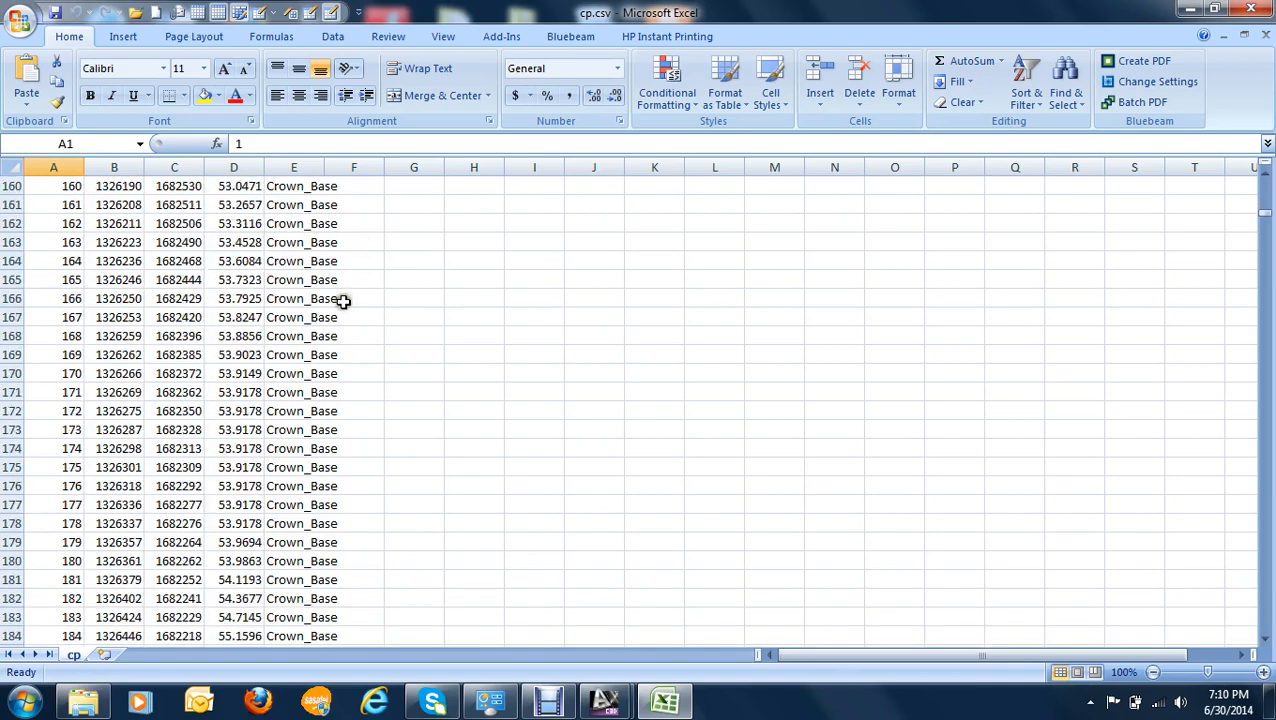
{"action": "scroll", "coordinate": [346, 311], "scroll_direction": "down", "scroll_amount": 20}
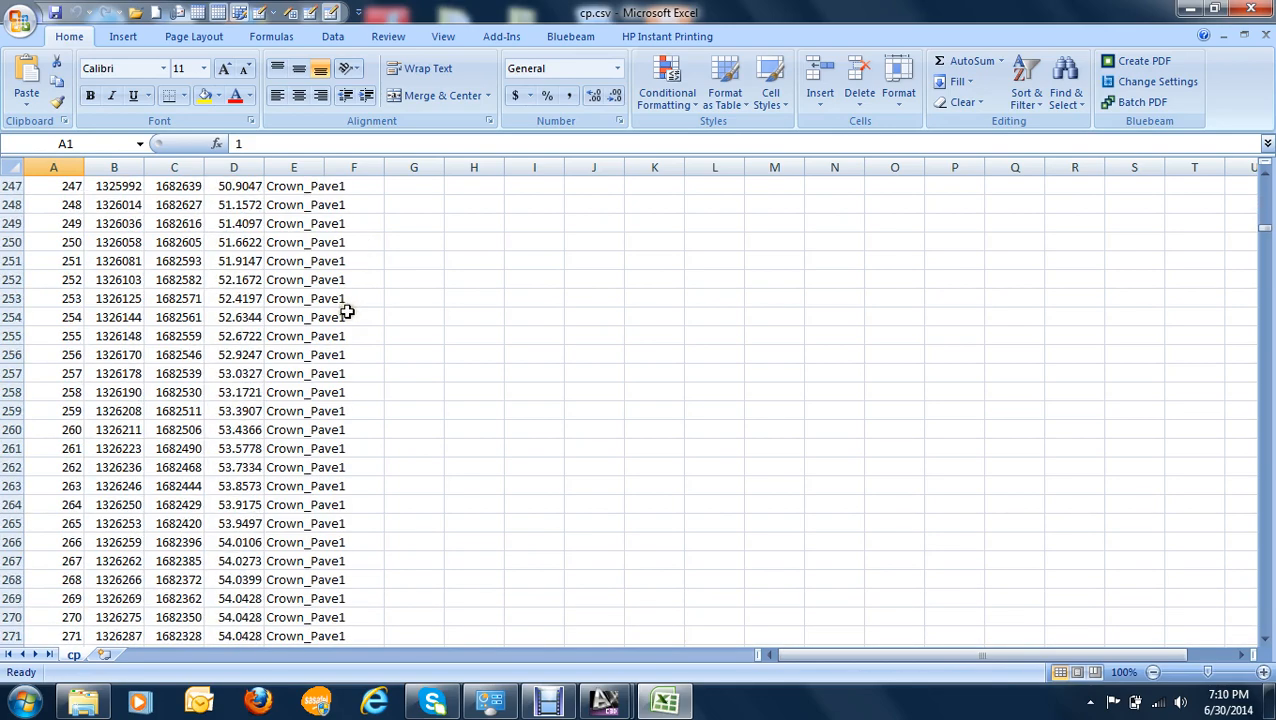
{"action": "scroll", "coordinate": [346, 335], "scroll_direction": "down", "scroll_amount": 12}
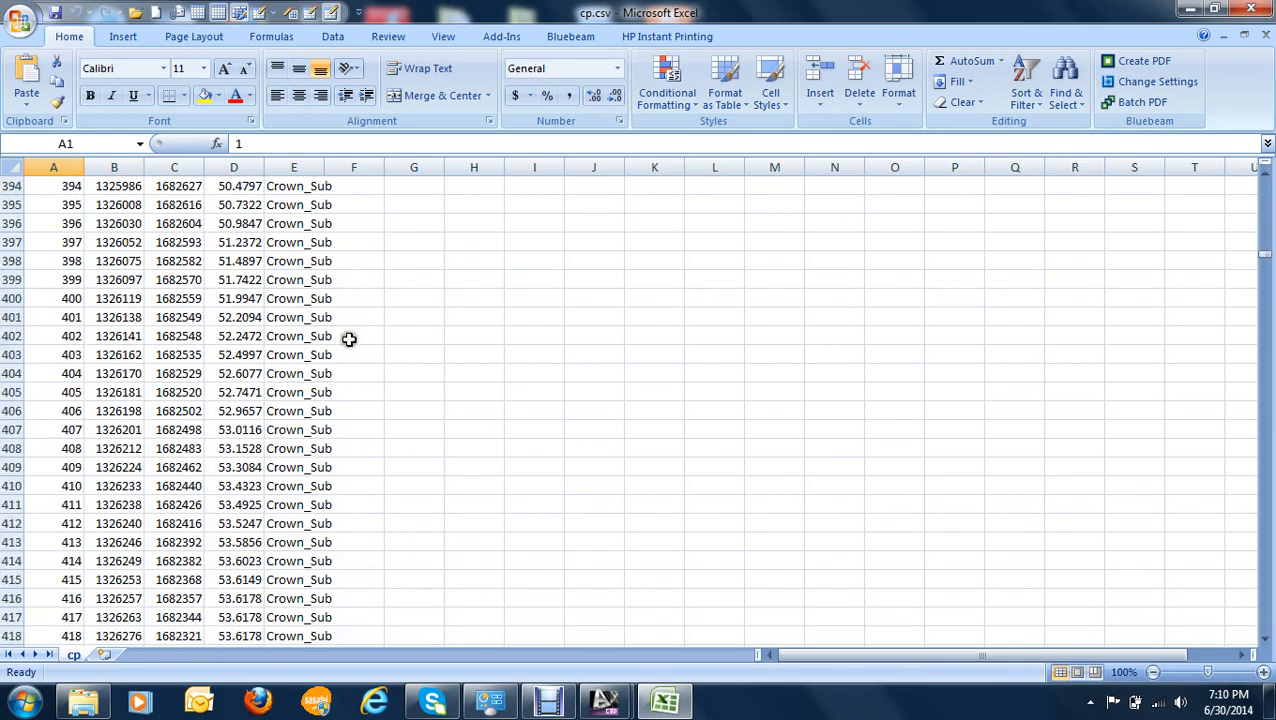
{"action": "scroll", "coordinate": [349, 337], "scroll_direction": "down", "scroll_amount": 20}
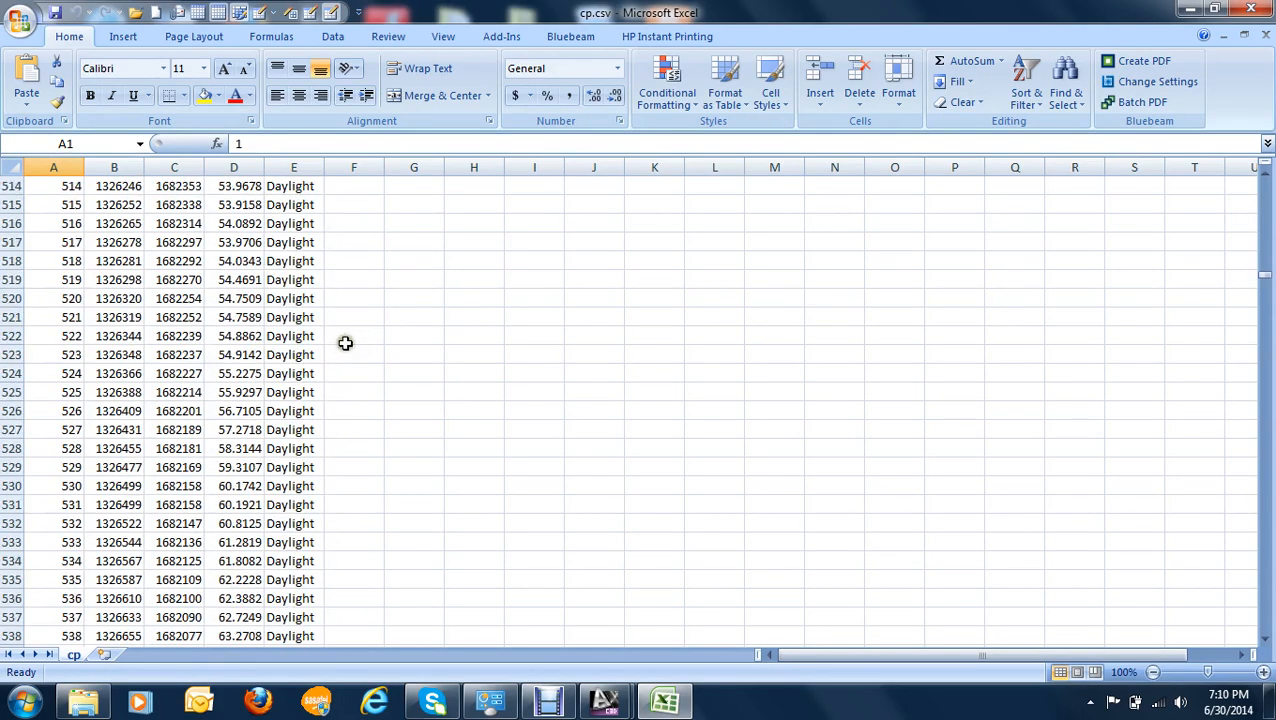
{"action": "scroll", "coordinate": [343, 349], "scroll_direction": "down", "scroll_amount": 13}
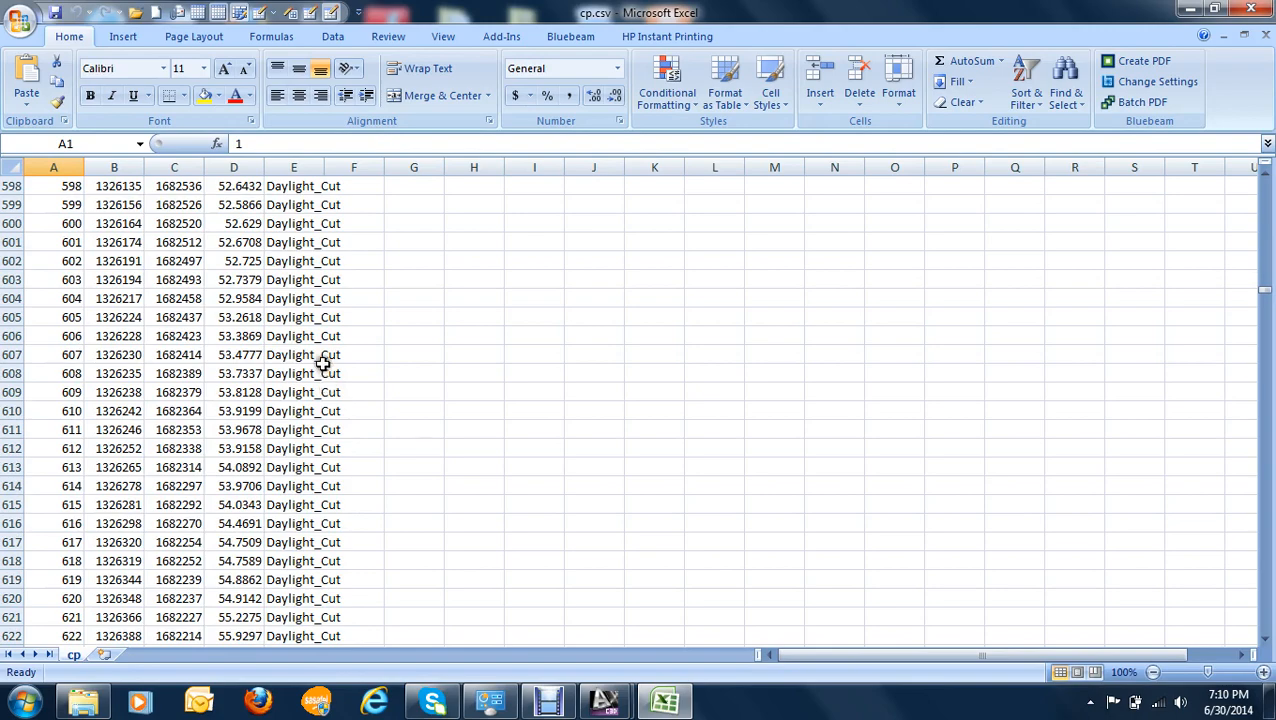
{"action": "scroll", "coordinate": [320, 369], "scroll_direction": "down", "scroll_amount": 11}
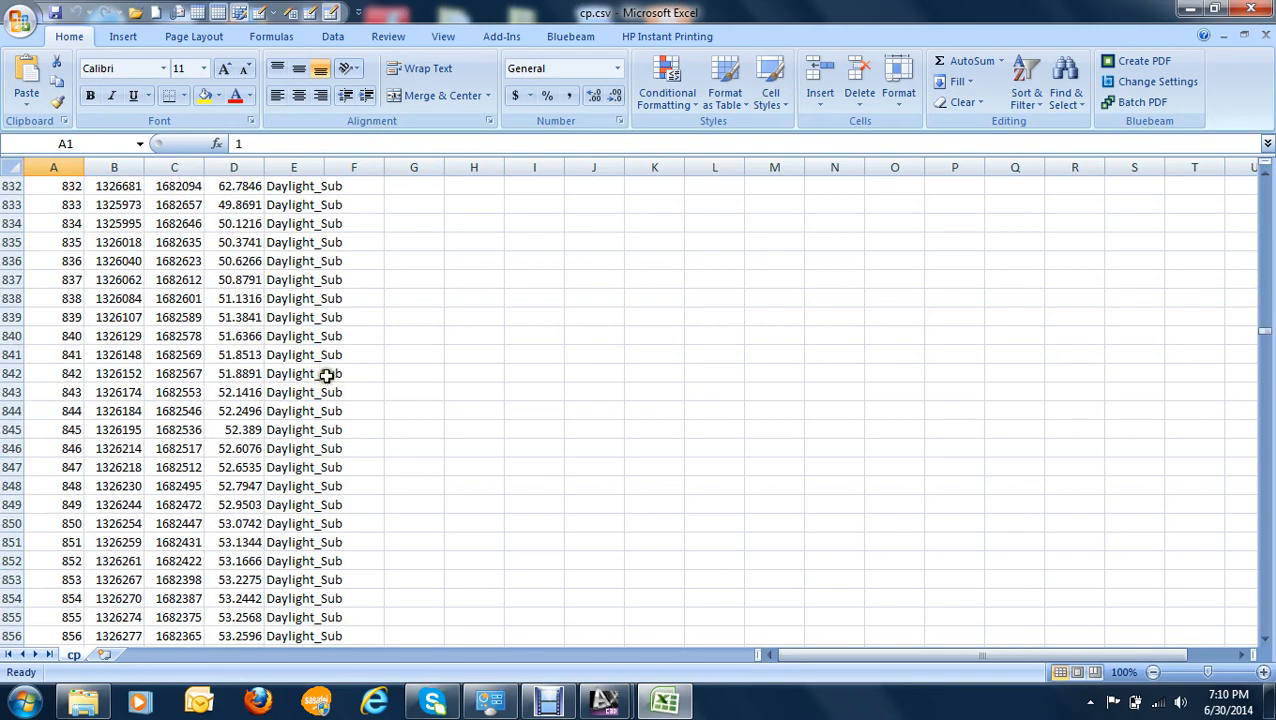
{"action": "scroll", "coordinate": [330, 377], "scroll_direction": "down", "scroll_amount": 20}
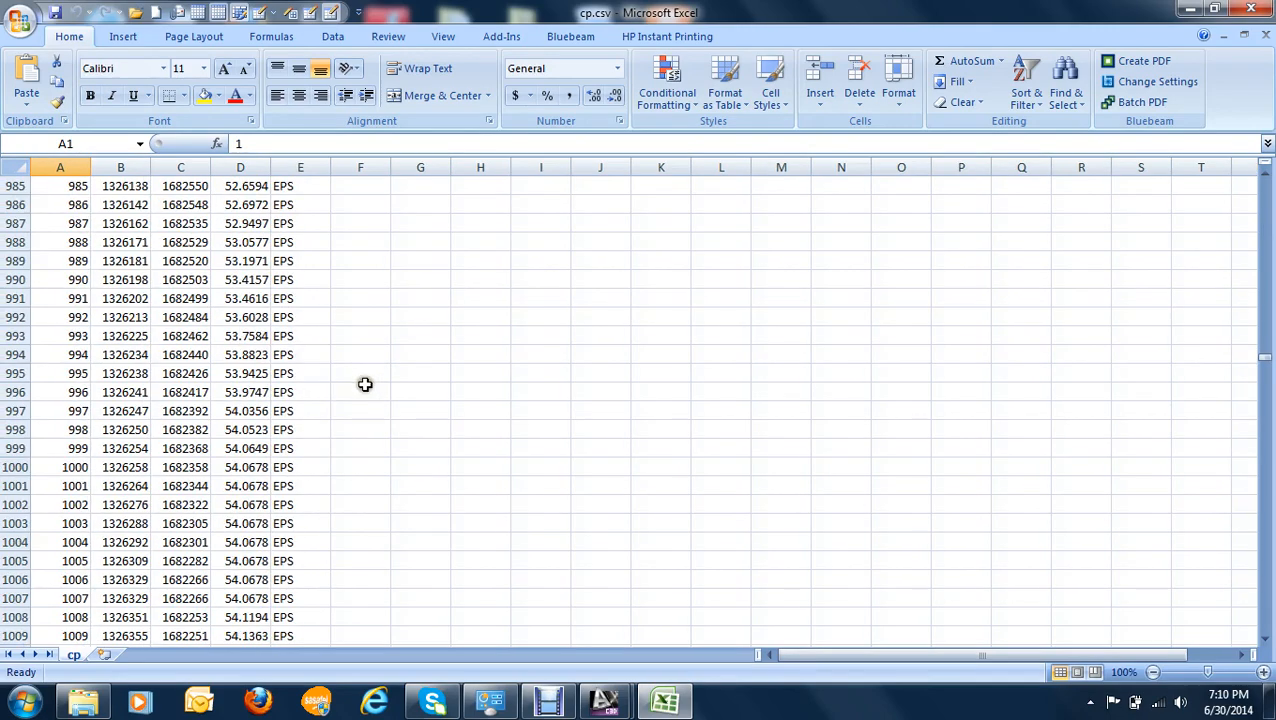
- Leave the spreadsheet, switch back to Corridor.dwg in Civil 3D and maximize its window
{"action": "left_click", "coordinate": [1189, 9]}
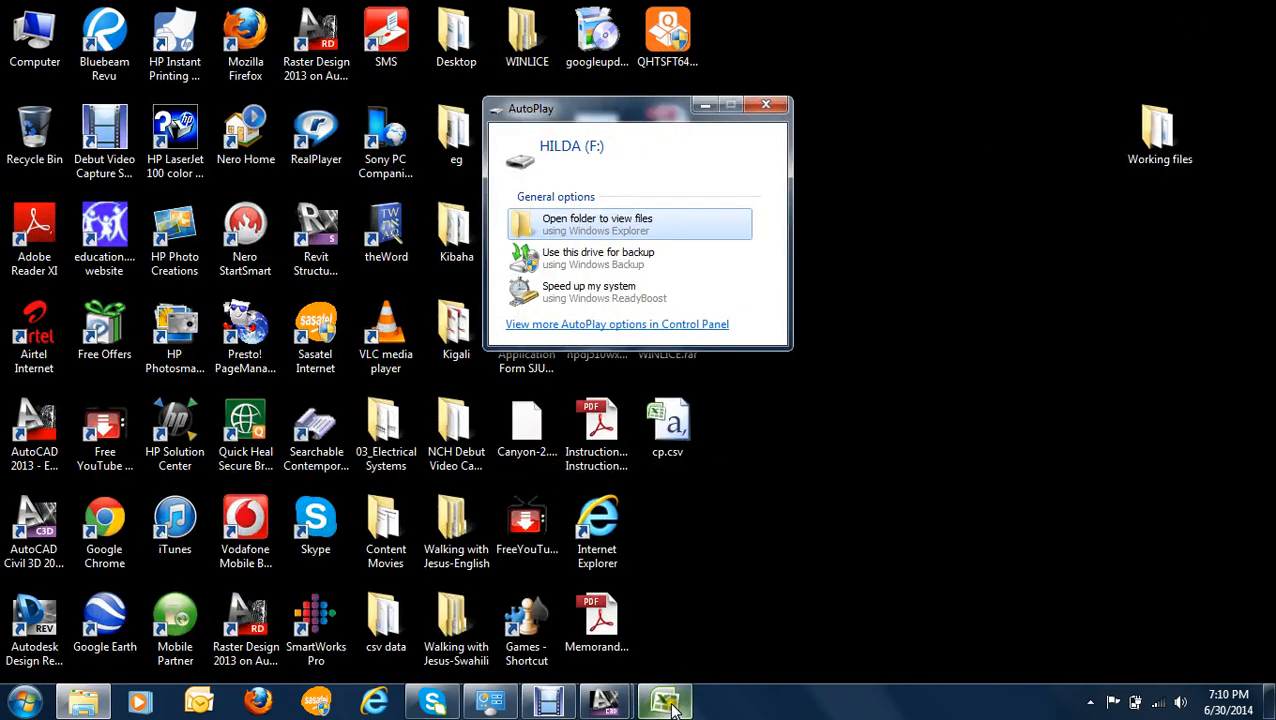
{"action": "left_click", "coordinate": [596, 706]}
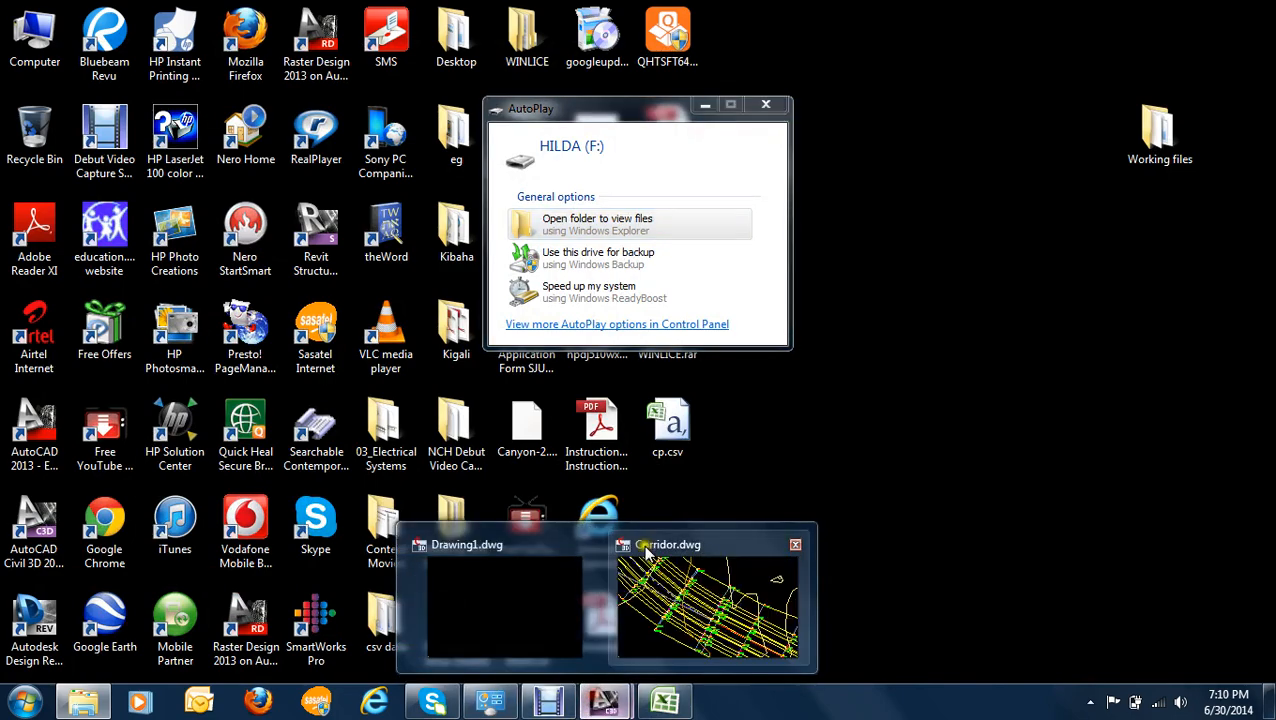
{"action": "left_click", "coordinate": [688, 612]}
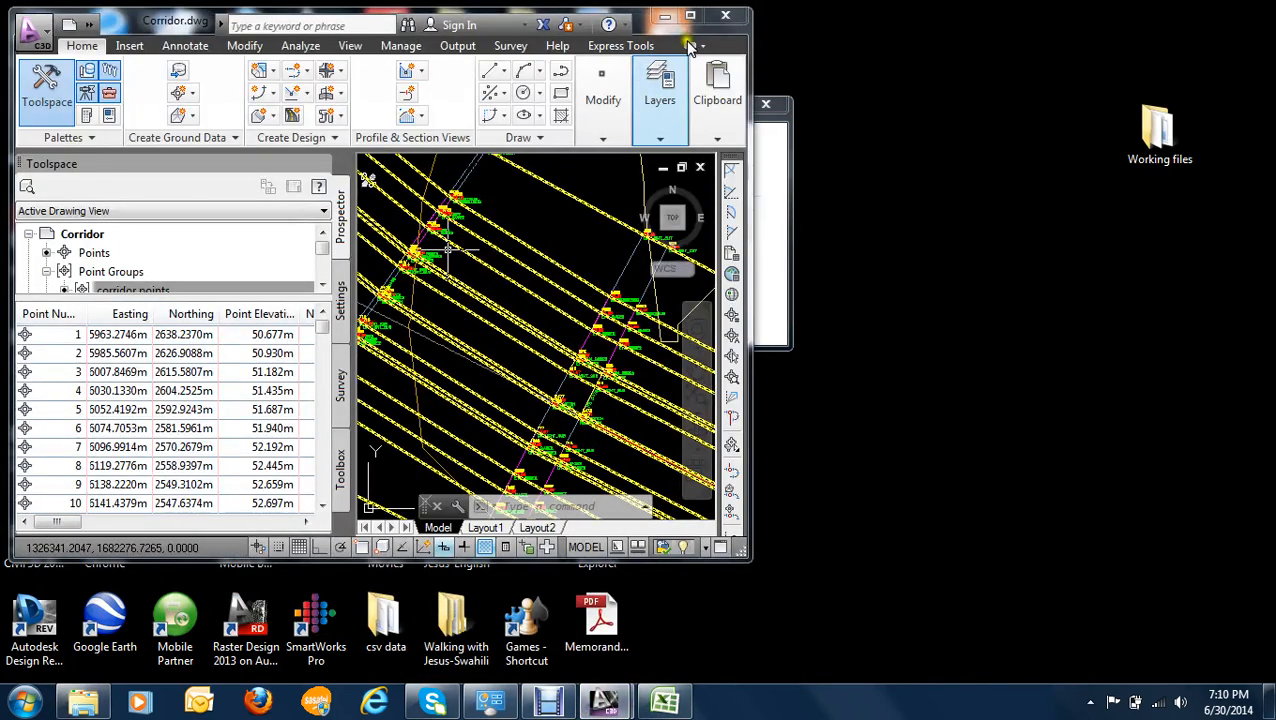
{"action": "left_click", "coordinate": [660, 88]}
{"action": "left_click", "coordinate": [690, 16]}
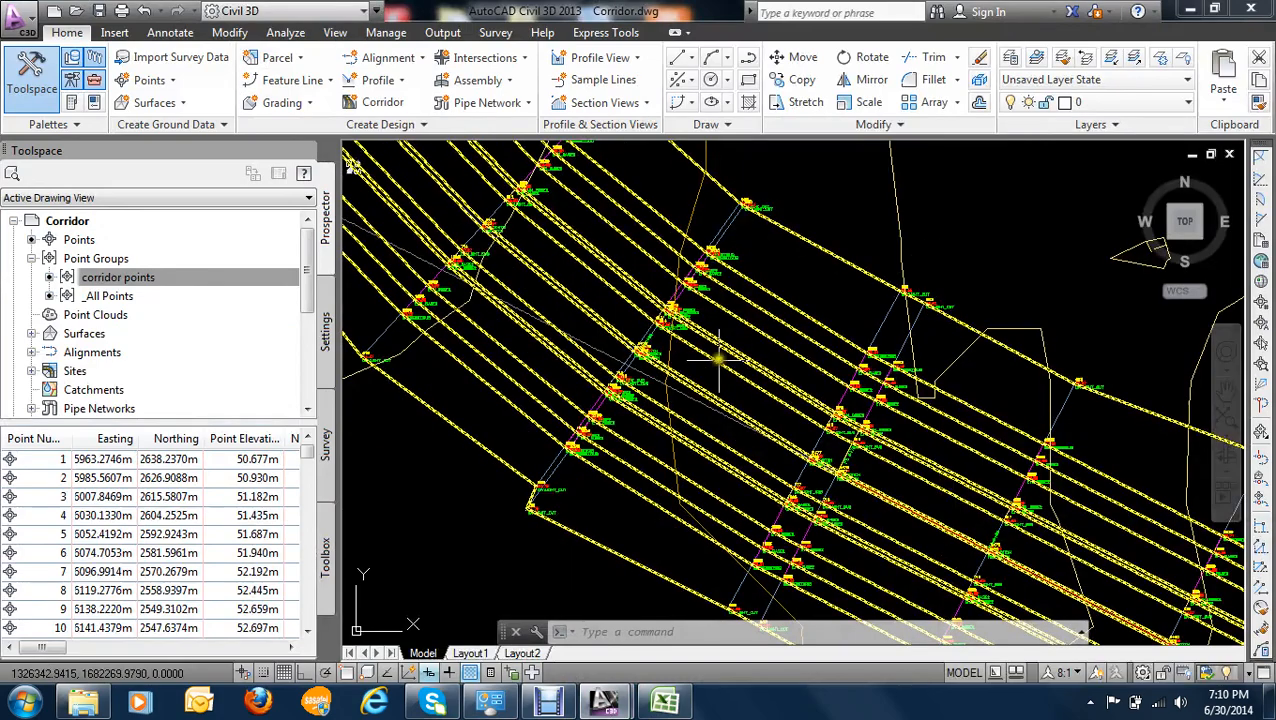
- Examine the daylight, pavement edge and crown point labels along the corridor cross-section northeast of the median ditch
{"action": "scroll", "coordinate": [688, 350], "scroll_direction": "down", "scroll_amount": 5}
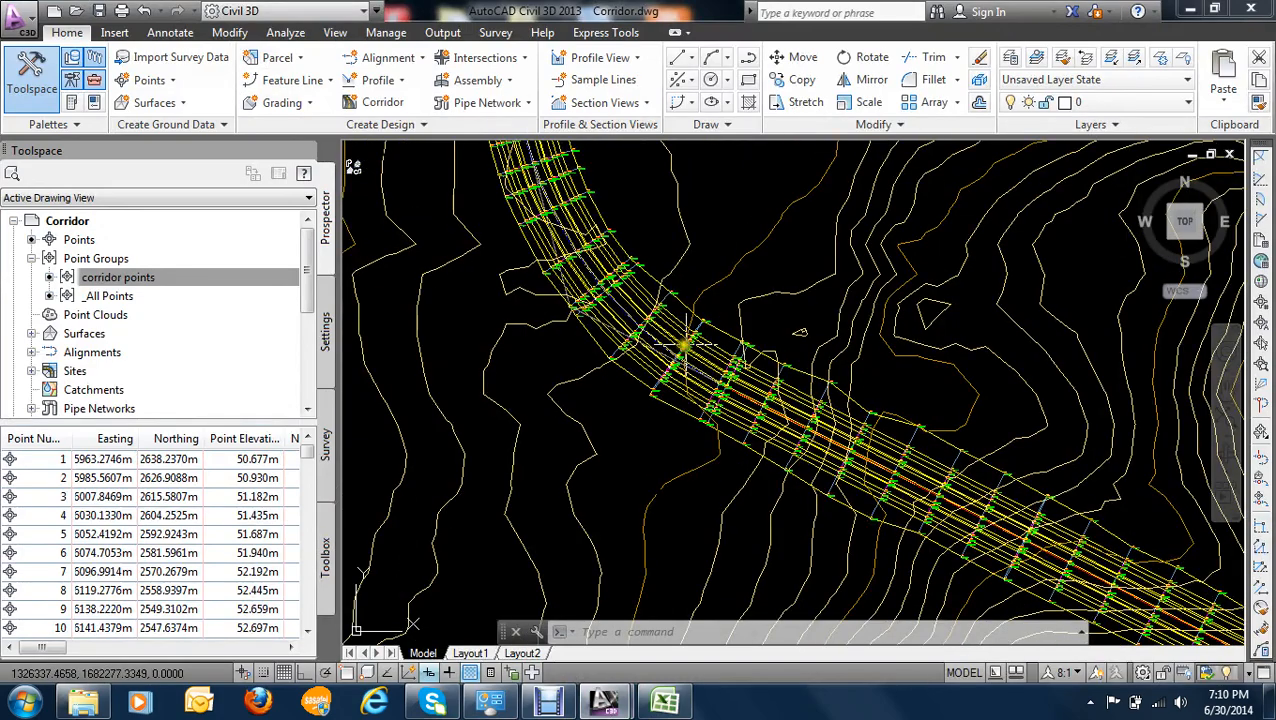
{"action": "scroll", "coordinate": [679, 325], "scroll_direction": "up", "scroll_amount": 3}
{"action": "scroll", "coordinate": [608, 297], "scroll_direction": "down", "scroll_amount": 2}
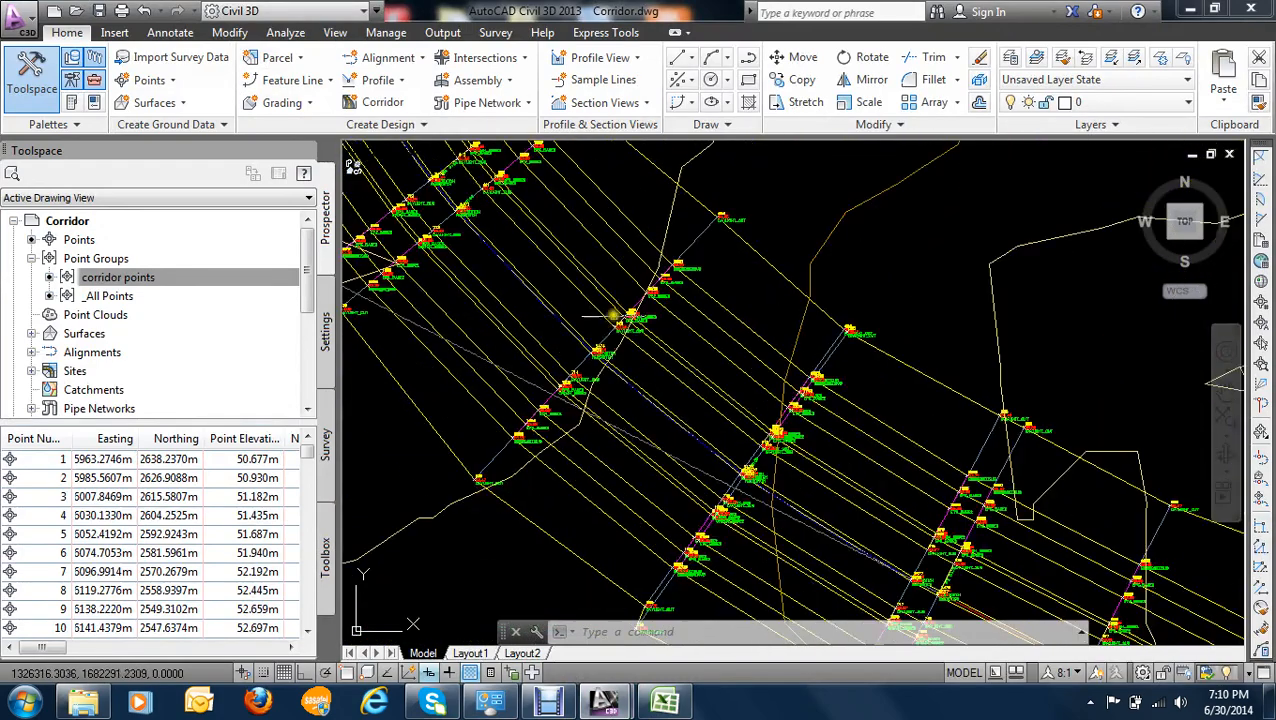
{"action": "scroll", "coordinate": [648, 319], "scroll_direction": "up", "scroll_amount": 6}
{"action": "scroll", "coordinate": [692, 268], "scroll_direction": "down", "scroll_amount": 6}
{"action": "middle_click_drag", "start_coordinate": [689, 275], "coordinate": [681, 291]}
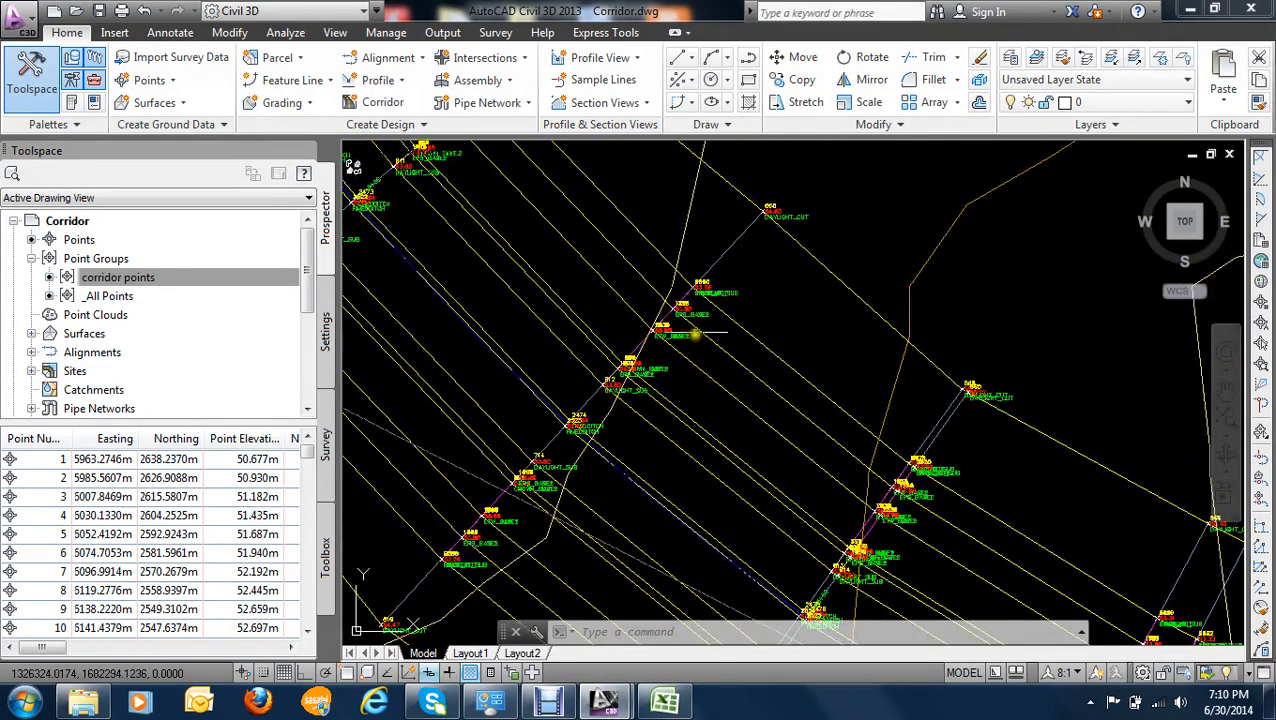
{"action": "scroll", "coordinate": [690, 300], "scroll_direction": "up", "scroll_amount": 5}
{"action": "scroll", "coordinate": [728, 330], "scroll_direction": "down", "scroll_amount": 2}
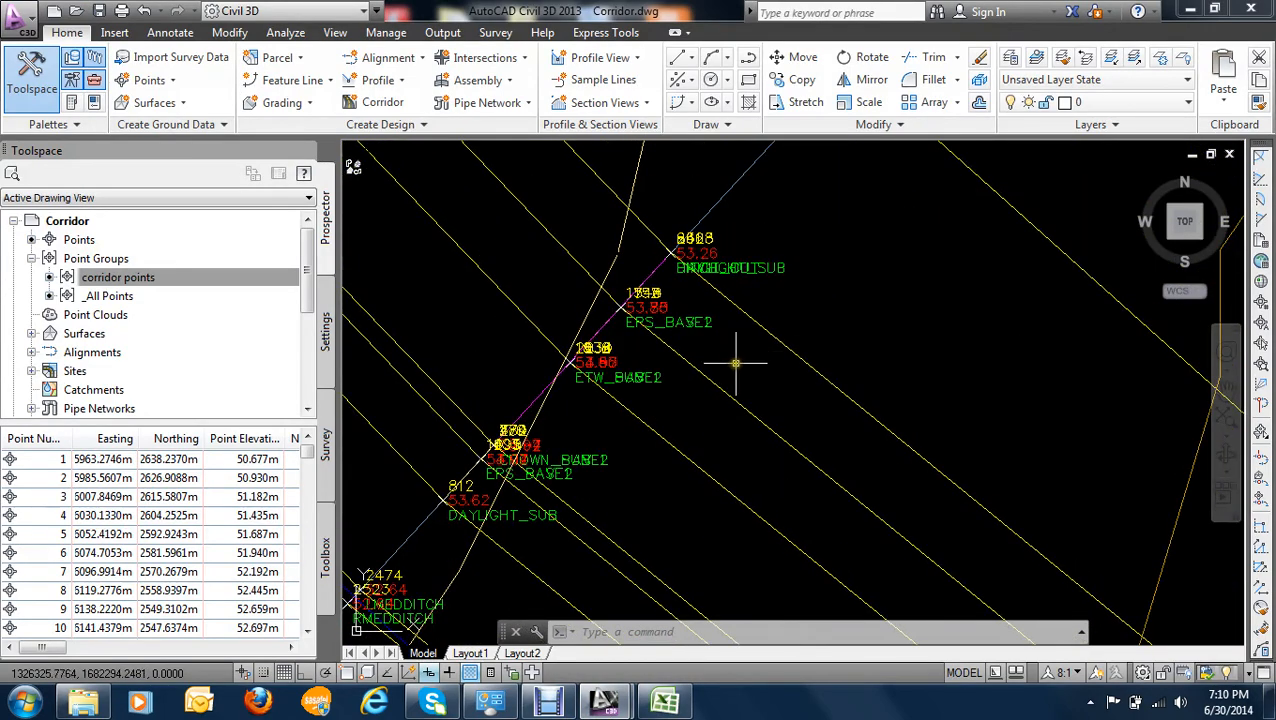
{"action": "mouse_move", "coordinate": [736, 363]}
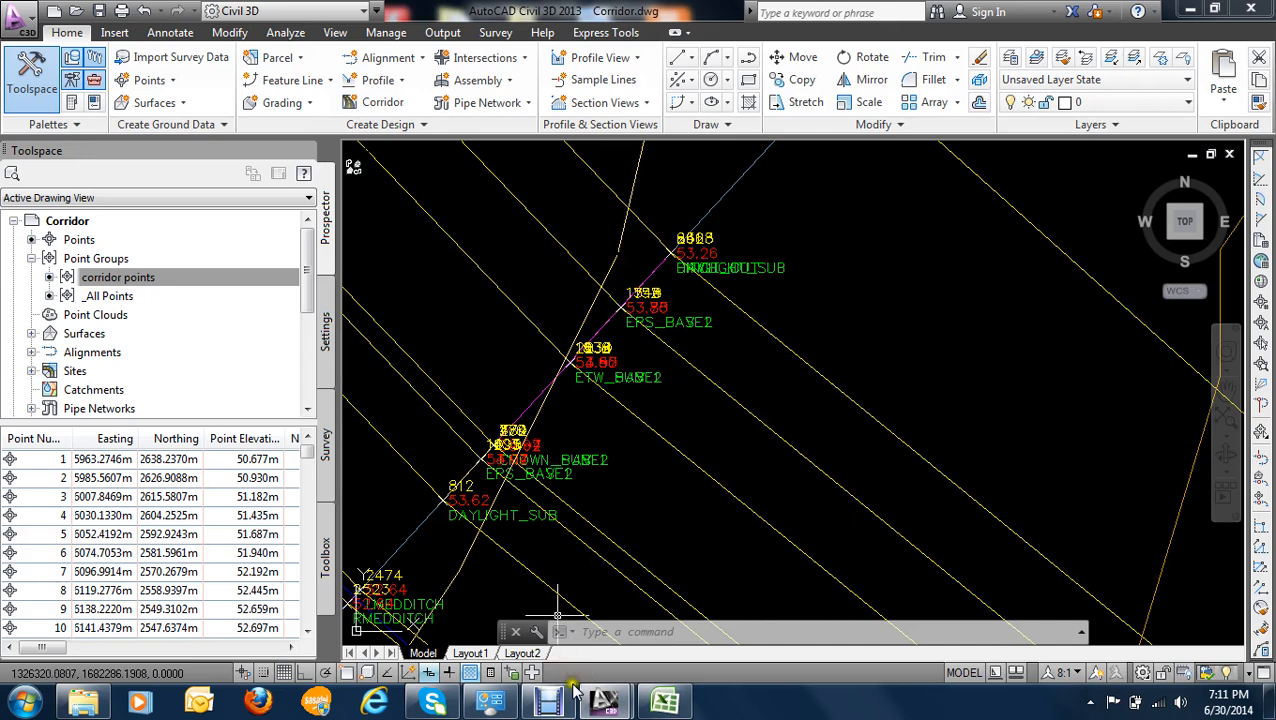
{"action": "mouse_move", "coordinate": [608, 690]}
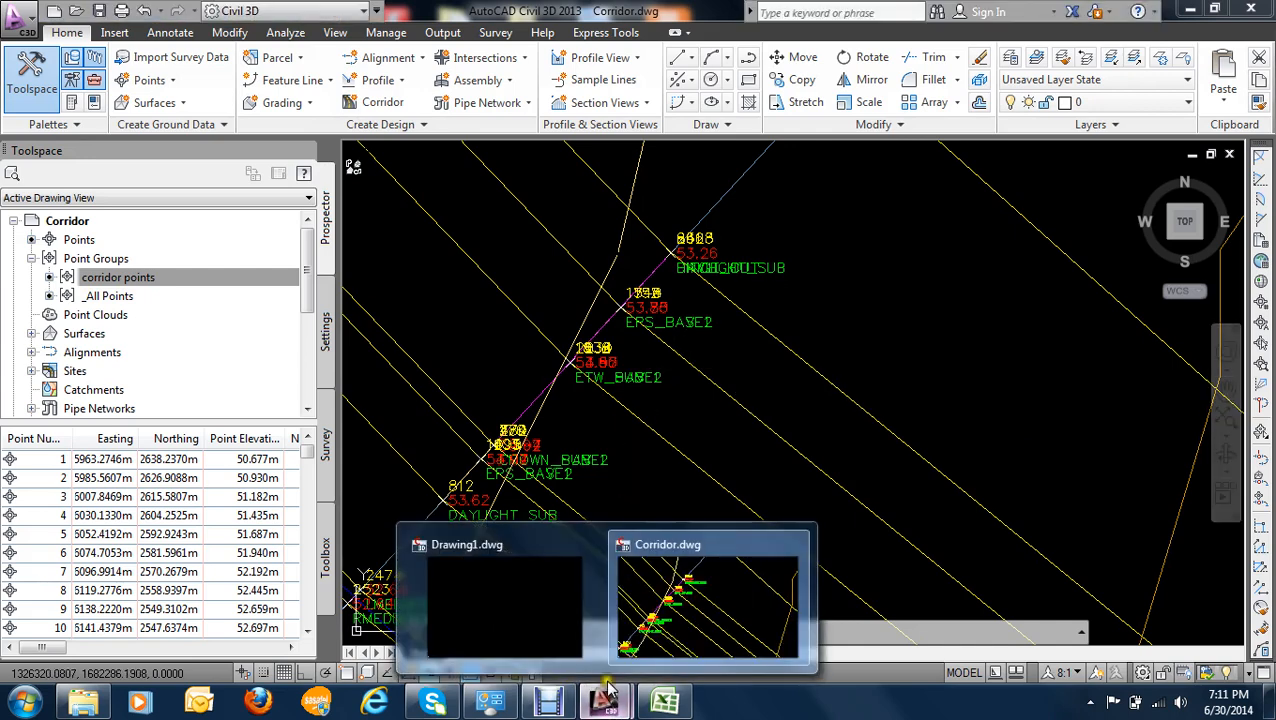
{"action": "left_click", "coordinate": [548, 700]}
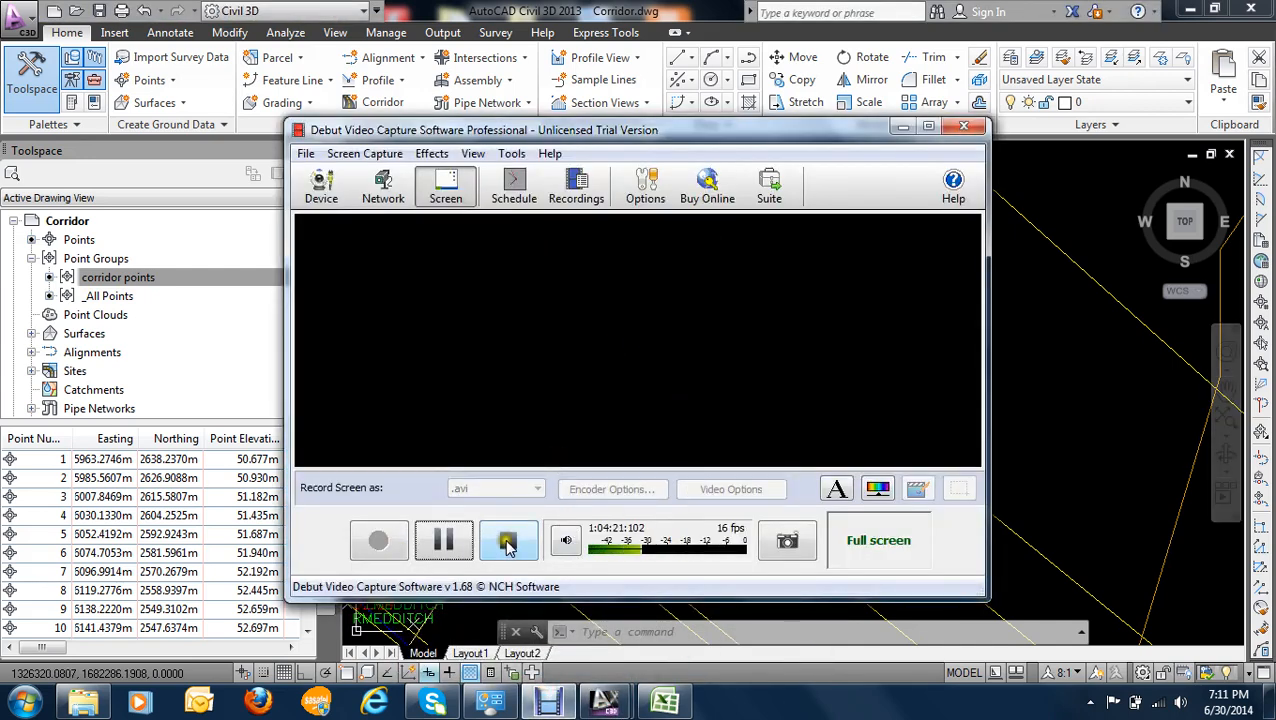